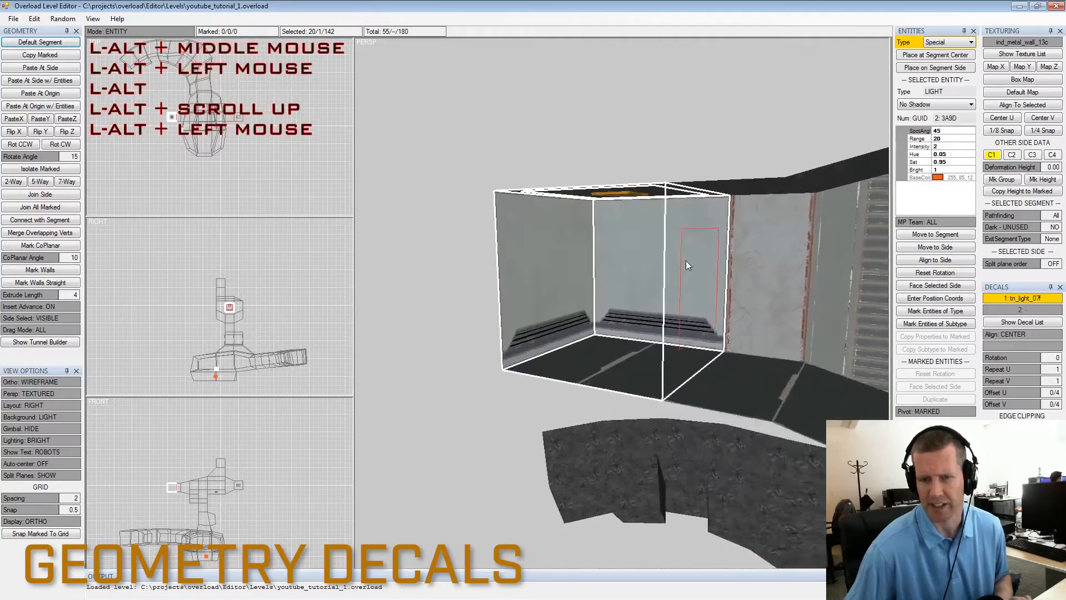
Switch to side editing mode and mark the two opposite side walls of the small end room
{"action": "middle_click_drag", "start_coordinate": [615, 294], "coordinate": [624, 289], "text": "alt"}
{"action": "mouse_move", "coordinate": [624, 288]}
{"action": "left_mouse_down", "text": "alt"}
{"action": "mouse_move", "coordinate": [611, 294]}
{"action": "mouse_move", "coordinate": [639, 297]}
{"action": "left_mouse_up", "text": "alt"}
{"action": "middle_click_drag", "start_coordinate": [639, 298], "coordinate": [673, 300], "text": "alt"}
{"action": "left_click_drag", "start_coordinate": [672, 300], "coordinate": [567, 278], "text": "alt"}
{"action": "left_click", "coordinate": [662, 294]}
{"action": "key", "text": "Tab"}
{"action": "key", "text": "space"}
{"action": "middle_click_drag", "start_coordinate": [567, 278], "coordinate": [542, 306], "text": "alt"}
{"action": "left_click_drag", "start_coordinate": [541, 306], "coordinate": [674, 336], "text": "alt"}
{"action": "left_click", "coordinate": [555, 291]}
{"action": "key", "text": "space"}
Frame the selected end room in the 3D view, open the geometry decal list, and move its window over the orthographic views
{"action": "middle_click_drag", "start_coordinate": [675, 337], "coordinate": [705, 342], "text": "alt"}
{"action": "scroll", "coordinate": [640, 251], "scroll_direction": "down", "scroll_amount": 3, "text": "alt"}
{"action": "middle_click_drag", "start_coordinate": [641, 251], "coordinate": [608, 323], "text": "alt"}
{"action": "left_click_drag", "start_coordinate": [607, 322], "coordinate": [560, 313], "text": "alt"}
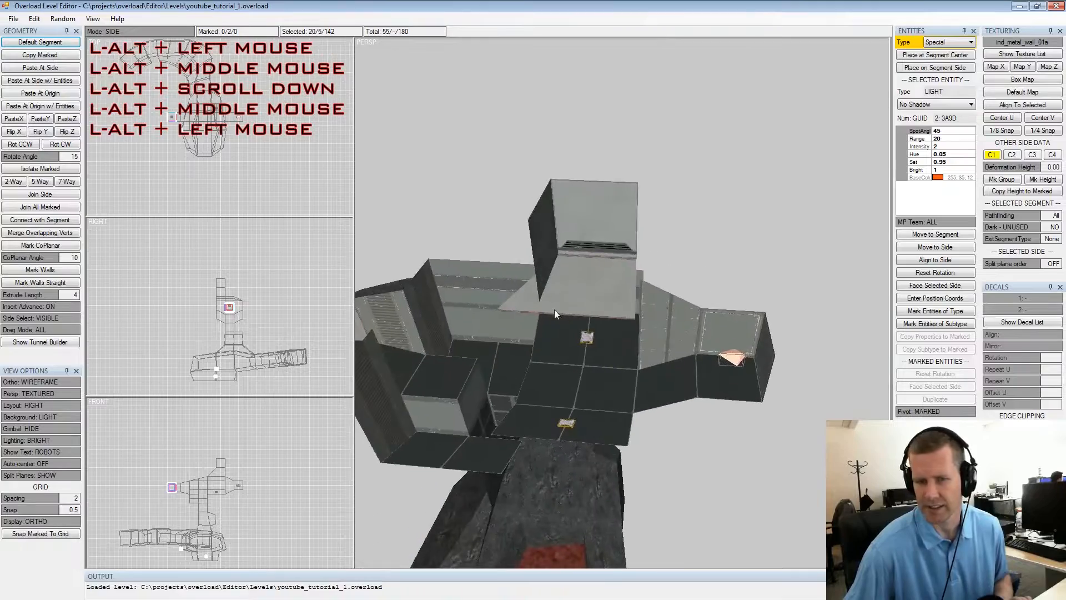
{"action": "middle_click_drag", "start_coordinate": [559, 312], "coordinate": [747, 282], "text": "alt"}
{"action": "scroll", "coordinate": [722, 282], "scroll_direction": "up", "scroll_amount": 2, "text": "alt"}
{"action": "key", "text": "f"}
{"action": "left_click_drag", "start_coordinate": [696, 297], "coordinate": [630, 283], "text": "alt"}
{"action": "scroll", "coordinate": [597, 268], "scroll_direction": "down", "scroll_amount": 2, "text": "alt"}
{"action": "scroll", "coordinate": [611, 265], "scroll_direction": "down", "scroll_amount": 2, "text": "alt"}
{"action": "scroll", "coordinate": [626, 272], "scroll_direction": "up", "scroll_amount": 1, "text": "alt"}
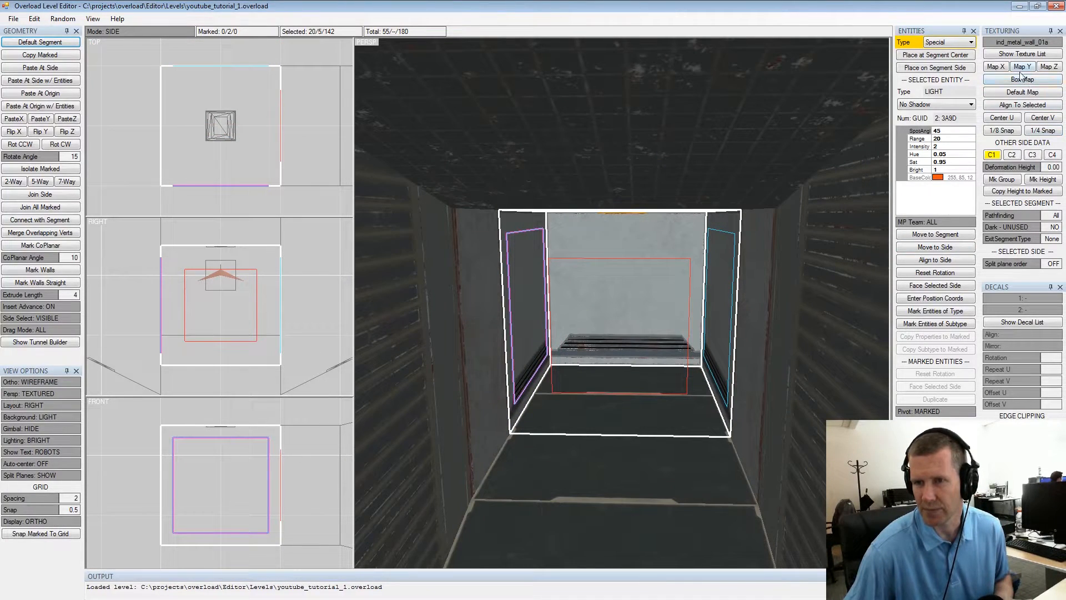
{"action": "left_click", "coordinate": [1008, 321]}
{"action": "left_click_drag", "start_coordinate": [834, 45], "coordinate": [192, 40]}
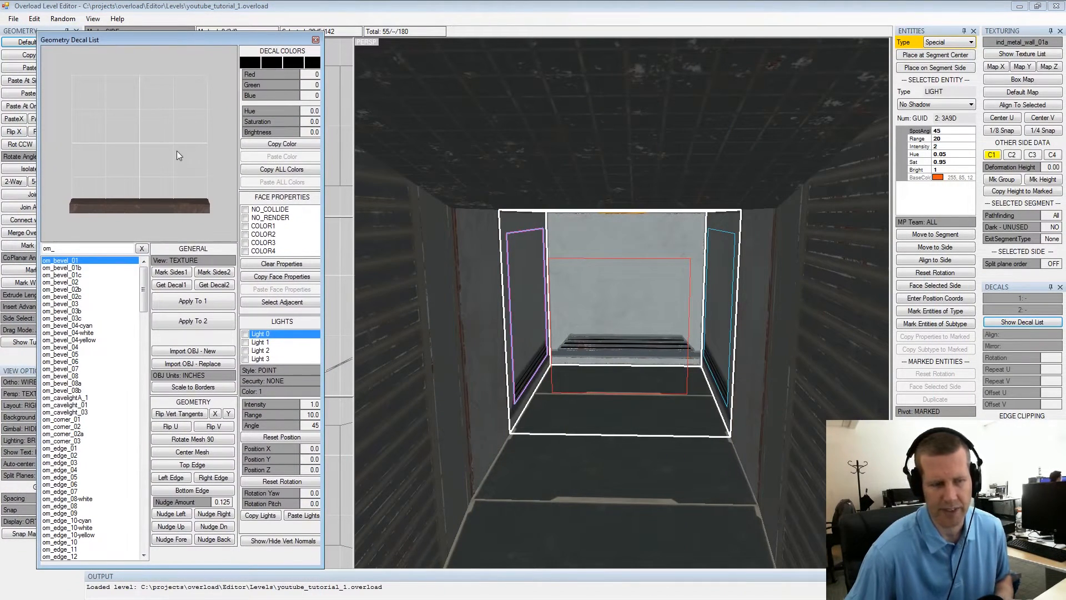
Filter the decal list by "rust_", clear the filter again, and browse the full list of decals
{"action": "left_click", "coordinate": [142, 249]}
{"action": "type", "text": "rust_"}
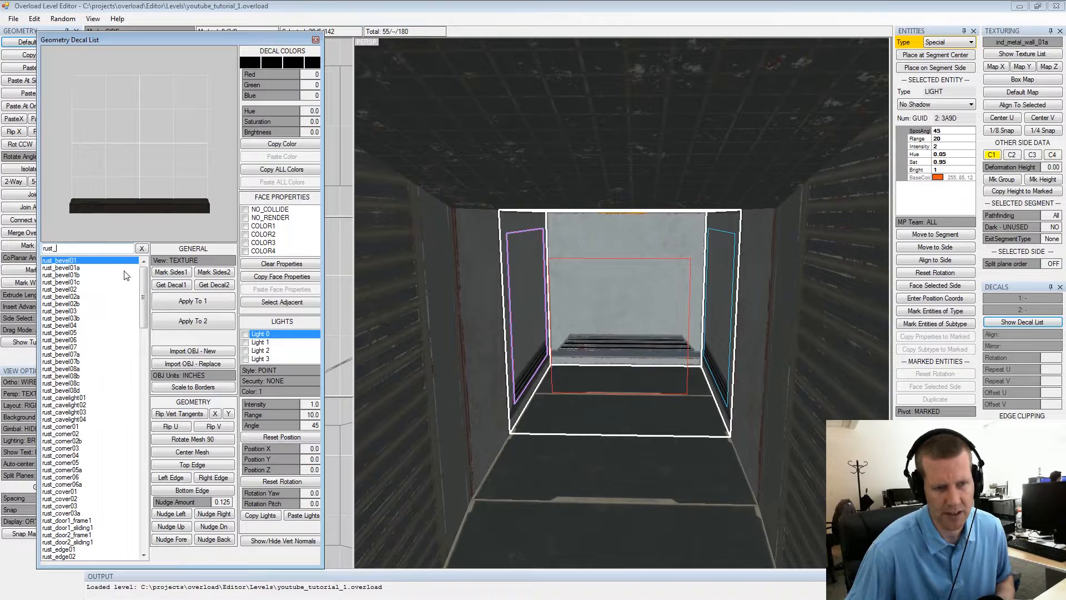
{"action": "mouse_move", "coordinate": [142, 291]}
{"action": "left_mouse_down"}
{"action": "mouse_move", "coordinate": [144, 300]}
{"action": "mouse_move", "coordinate": [141, 272]}
{"action": "left_mouse_up"}
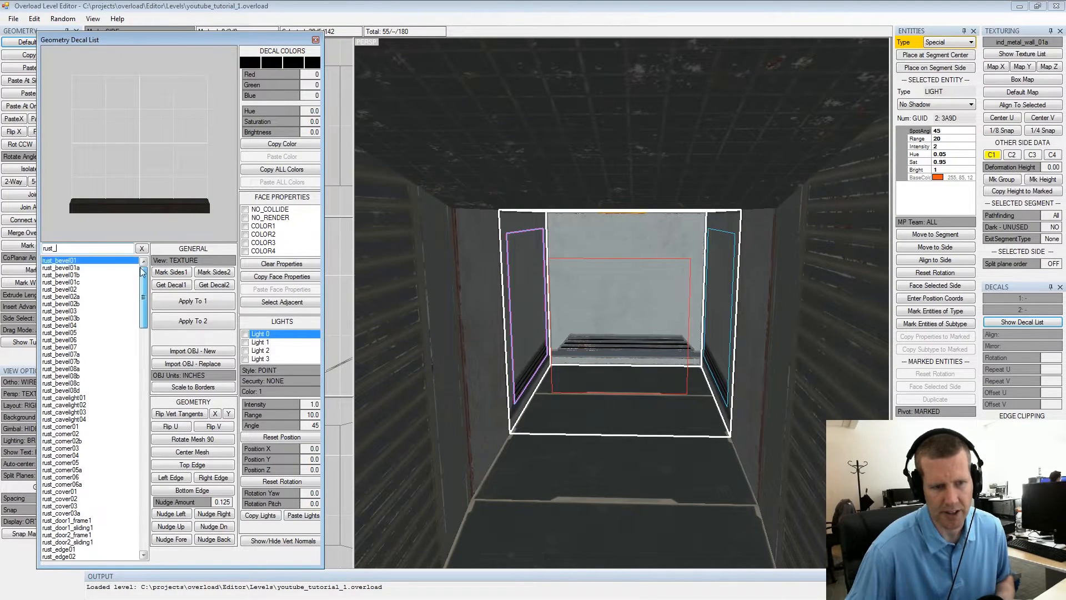
{"action": "left_click", "coordinate": [143, 249]}
{"action": "left_click_drag", "start_coordinate": [142, 413], "coordinate": [379, 361]}
{"action": "left_click_drag", "start_coordinate": [583, 297], "coordinate": [631, 275]}
{"action": "scroll", "coordinate": [644, 290], "scroll_direction": "down", "scroll_amount": 3, "text": "alt"}
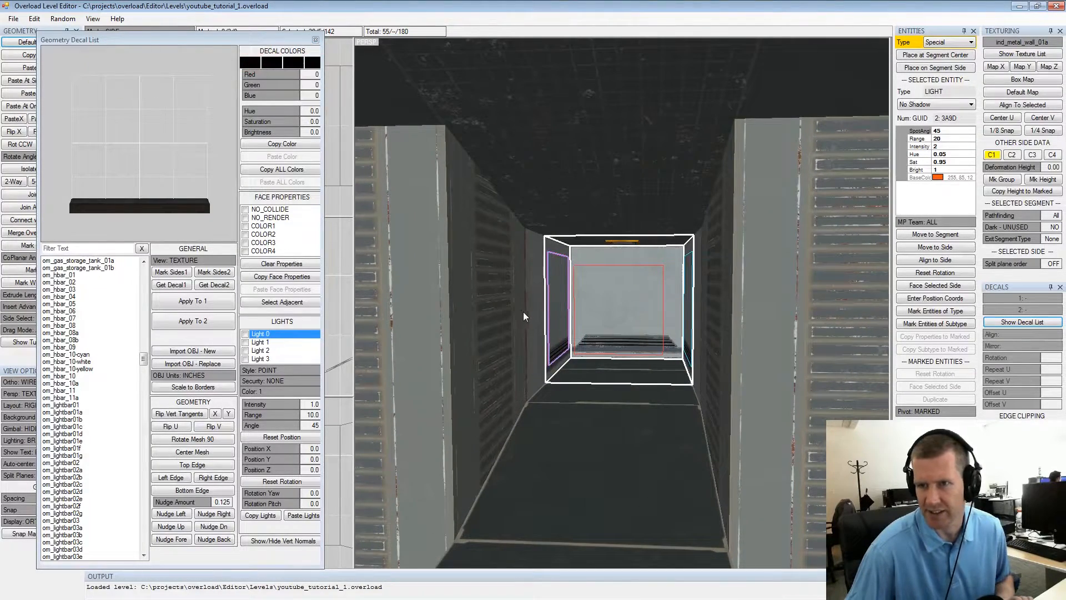
Inspect the corridor's wall and ceiling faces by selecting each one, finishing with the end room's ceiling
{"action": "left_click", "coordinate": [505, 310]}
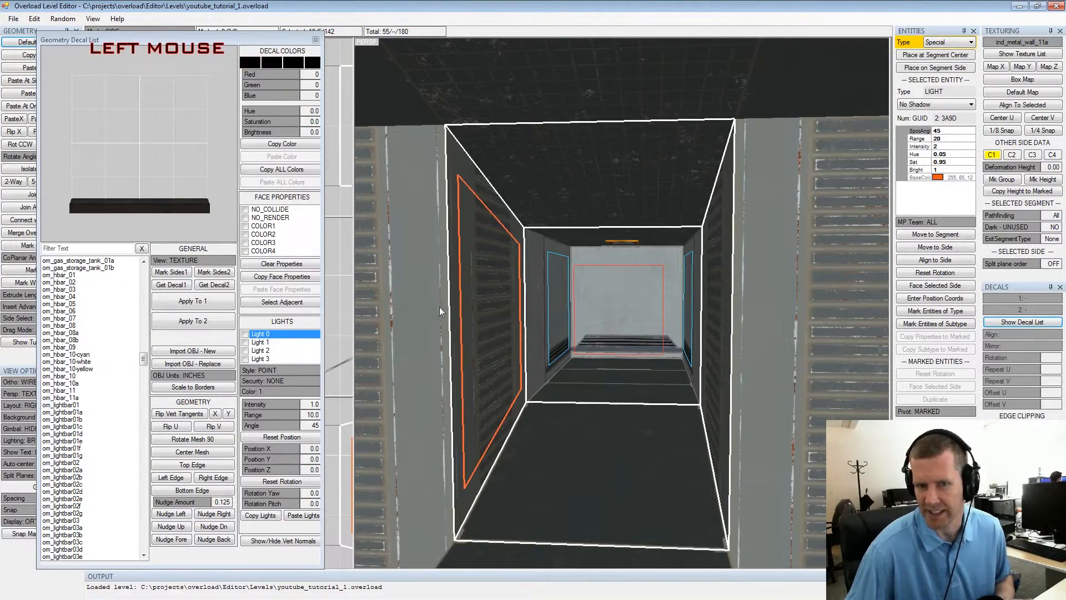
{"action": "left_click", "coordinate": [418, 309]}
{"action": "left_click", "coordinate": [632, 148]}
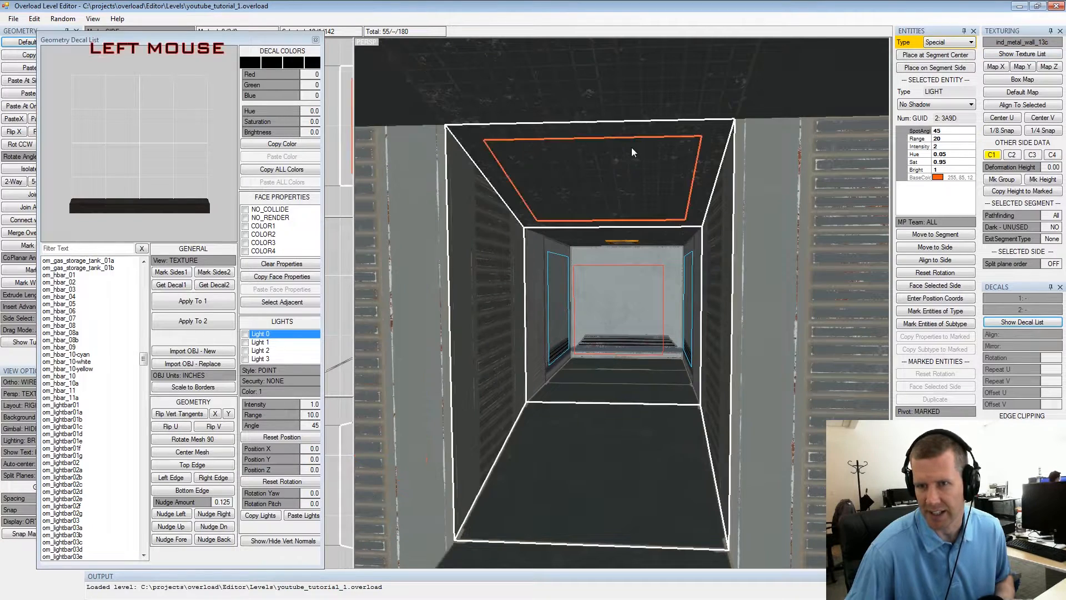
{"action": "left_click", "coordinate": [630, 241]}
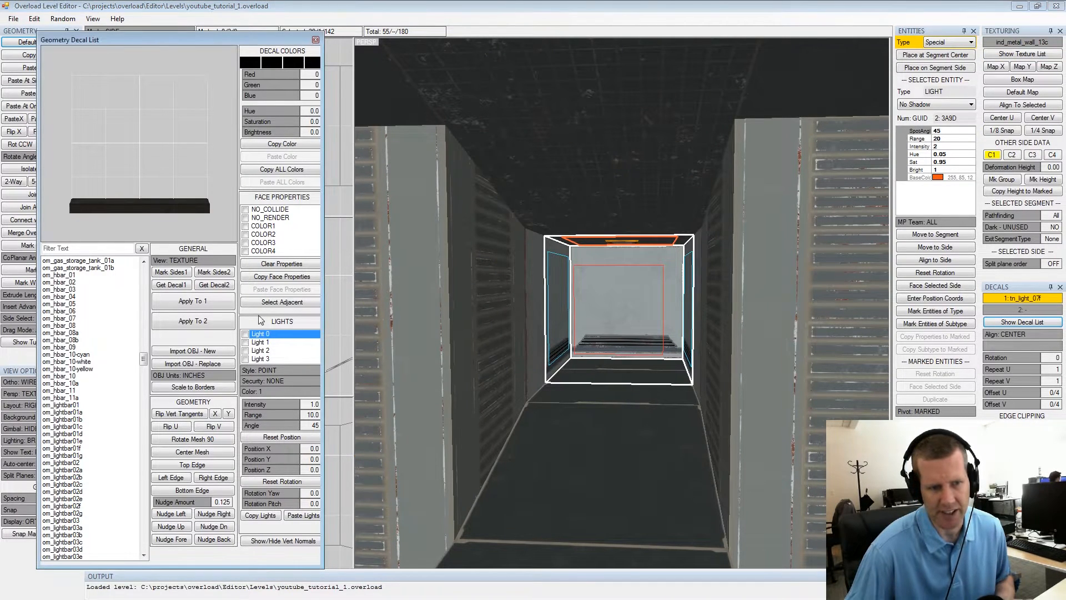
Browse the unfiltered decals, and filter the decal list by "rust_"
{"action": "left_click_drag", "start_coordinate": [144, 361], "coordinate": [143, 419]}
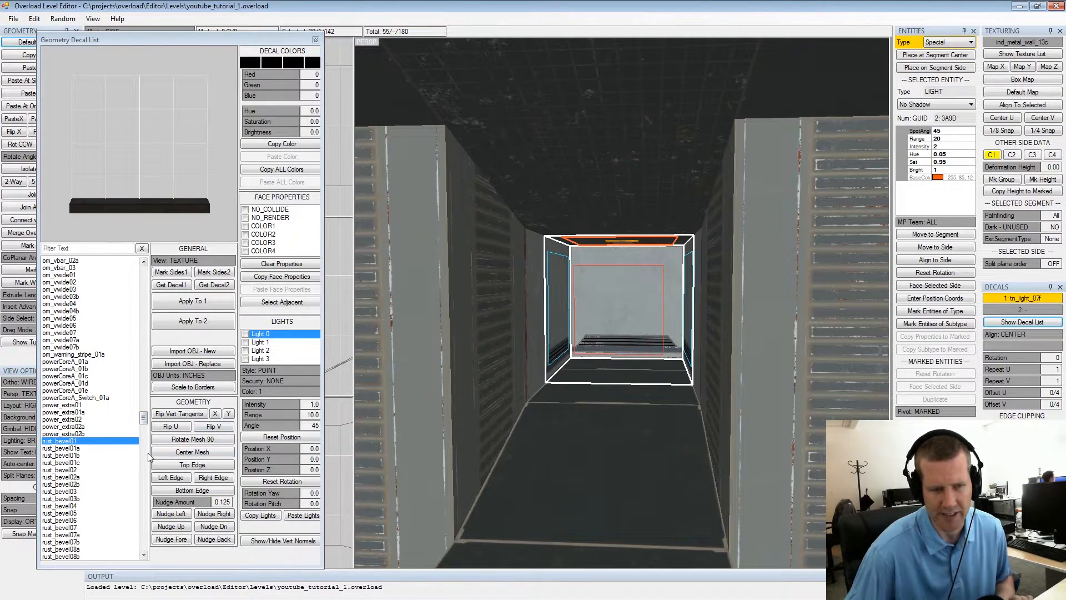
{"action": "left_click_drag", "start_coordinate": [592, 327], "coordinate": [381, 355], "text": "alt"}
{"action": "scroll", "coordinate": [666, 308], "scroll_direction": "up", "scroll_amount": 3}
{"action": "left_click_drag", "start_coordinate": [144, 418], "coordinate": [147, 449]}
{"action": "left_click_drag", "start_coordinate": [632, 286], "coordinate": [625, 281], "text": "alt"}
{"action": "left_click", "coordinate": [93, 247]}
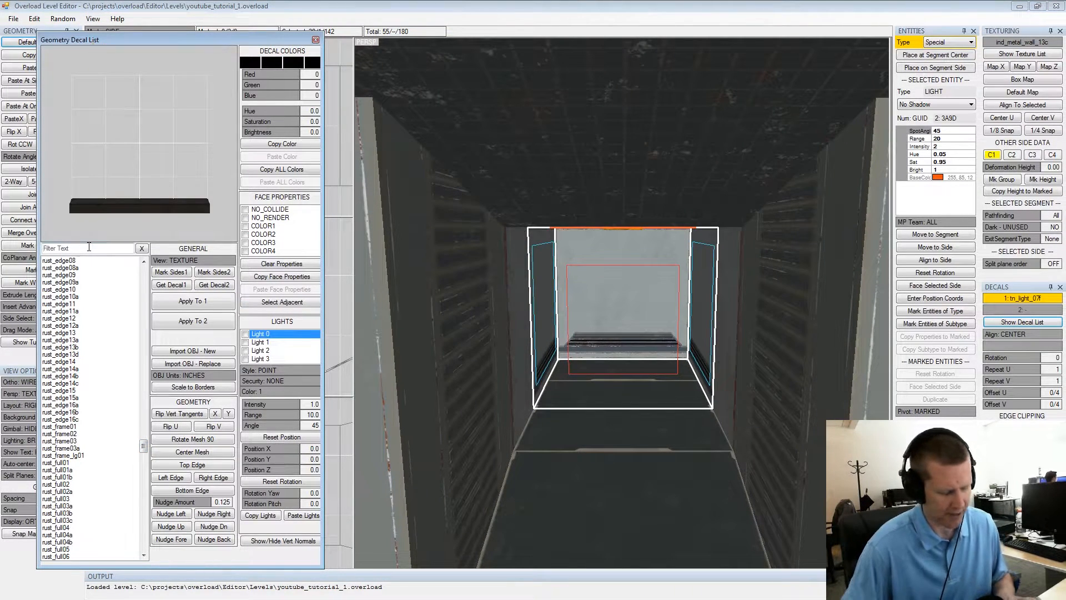
{"action": "type", "text": "rust_"}
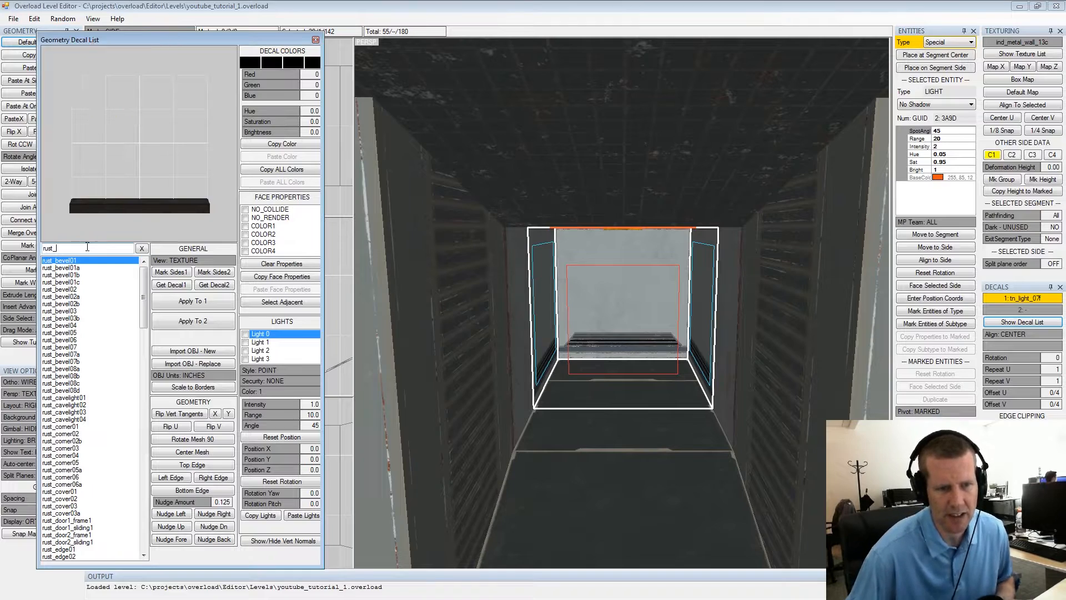
{"action": "left_click_drag", "start_coordinate": [148, 290], "coordinate": [143, 334]}
{"action": "left_click", "coordinate": [633, 283], "text": "alt"}
{"action": "left_click_drag", "start_coordinate": [633, 282], "coordinate": [619, 300], "text": "alt"}
{"action": "scroll", "coordinate": [622, 280], "scroll_direction": "up", "scroll_amount": 3, "text": "alt"}
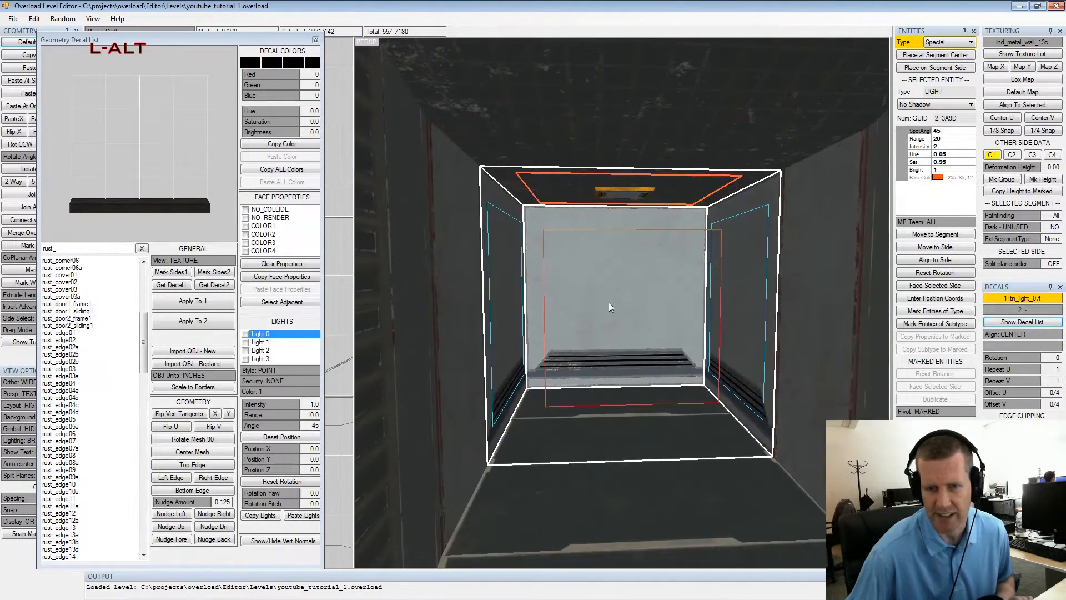
Choose the rust_bevel05 decal and apply it as decal 1 to the end room's two marked side walls
{"action": "left_click_drag", "start_coordinate": [143, 340], "coordinate": [143, 299]}
{"action": "left_click", "coordinate": [71, 326]}
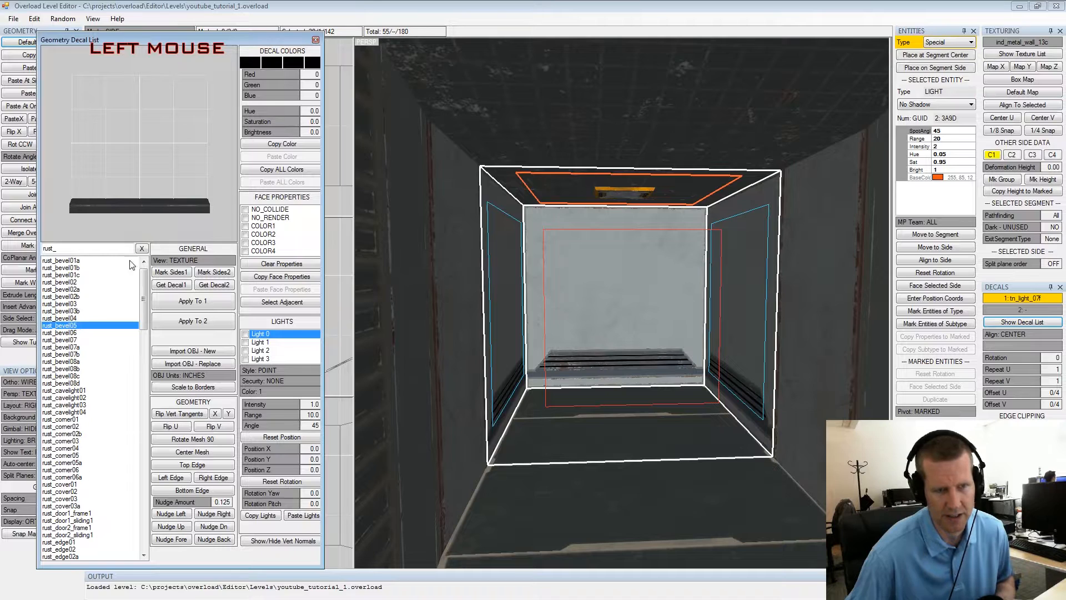
{"action": "right_click_drag", "start_coordinate": [154, 173], "coordinate": [192, 177]}
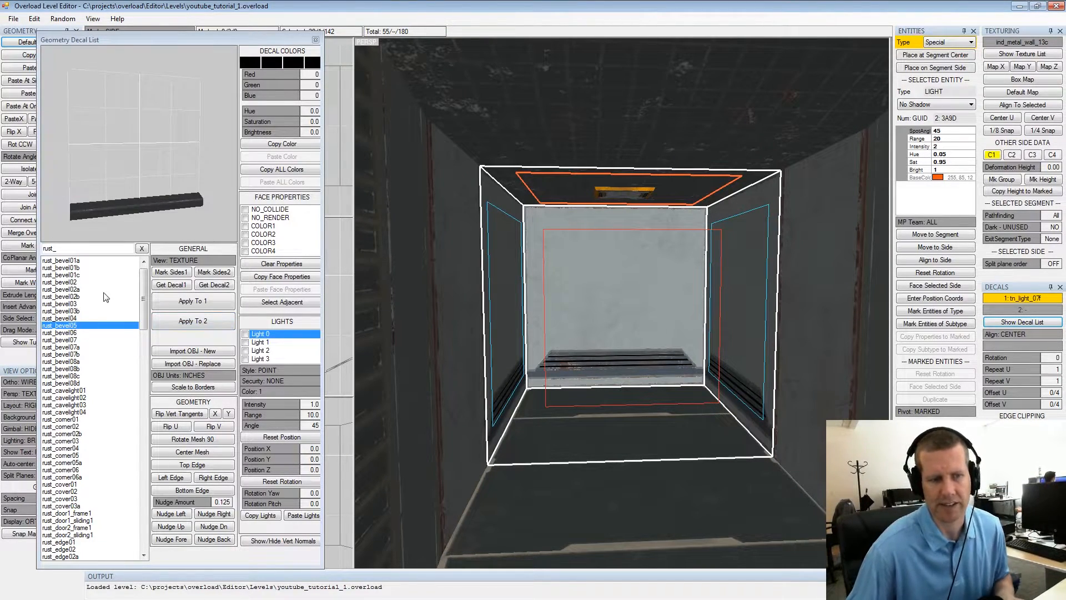
{"action": "left_click", "coordinate": [186, 302]}
{"action": "left_click_drag", "start_coordinate": [581, 308], "coordinate": [556, 298], "text": "alt"}
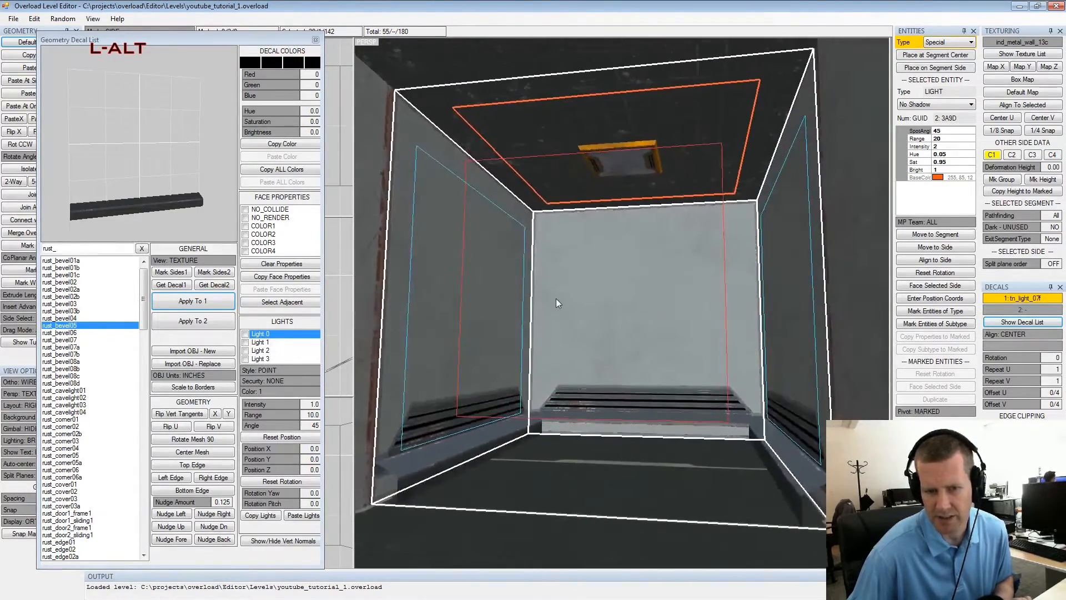
{"action": "middle_click_drag", "start_coordinate": [556, 297], "coordinate": [562, 299], "text": "alt"}
{"action": "scroll", "coordinate": [562, 299], "scroll_direction": "down", "scroll_amount": 2, "text": "alt"}
{"action": "left_click_drag", "start_coordinate": [561, 300], "coordinate": [559, 326], "text": "alt"}
{"action": "scroll", "coordinate": [556, 326], "scroll_direction": "up", "scroll_amount": 2}
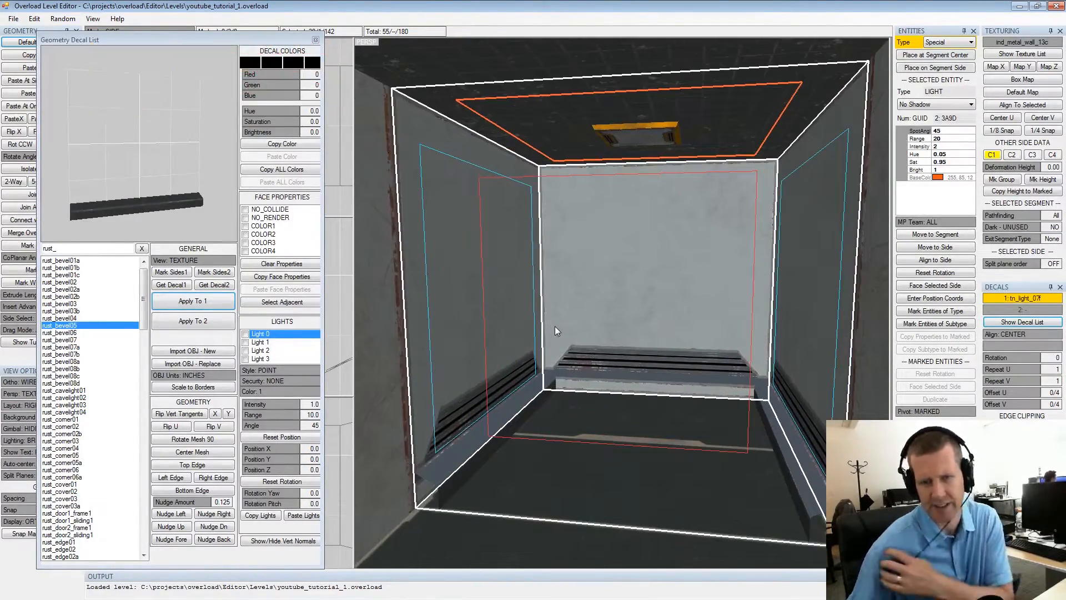
Select one decorated side wall of the end room and set its decal alignment to EDGE_RIGHT
{"action": "left_click", "coordinate": [510, 335]}
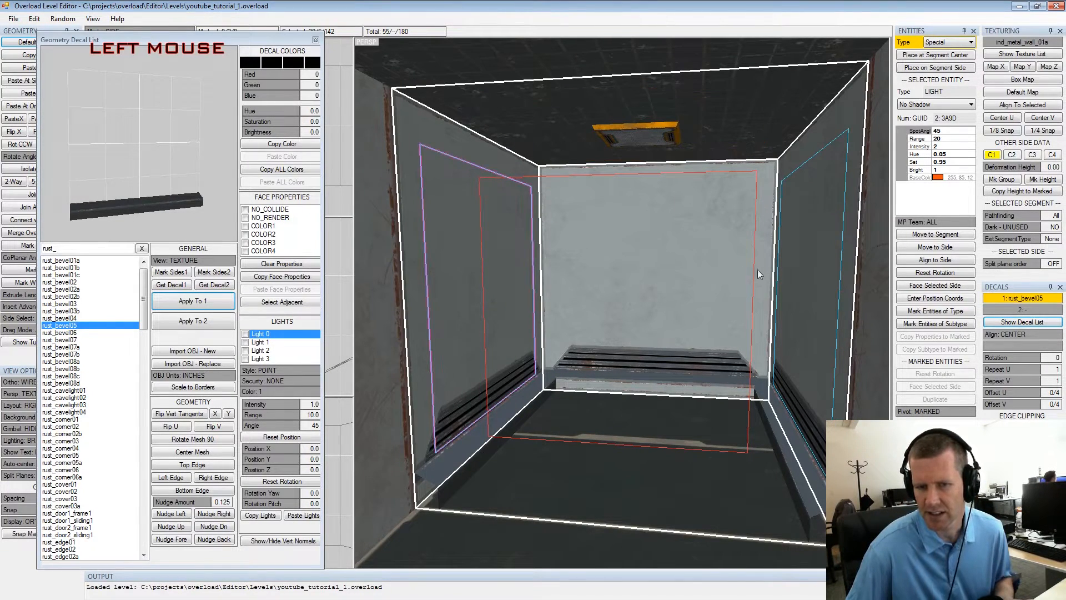
{"action": "left_click", "coordinate": [1014, 337]}
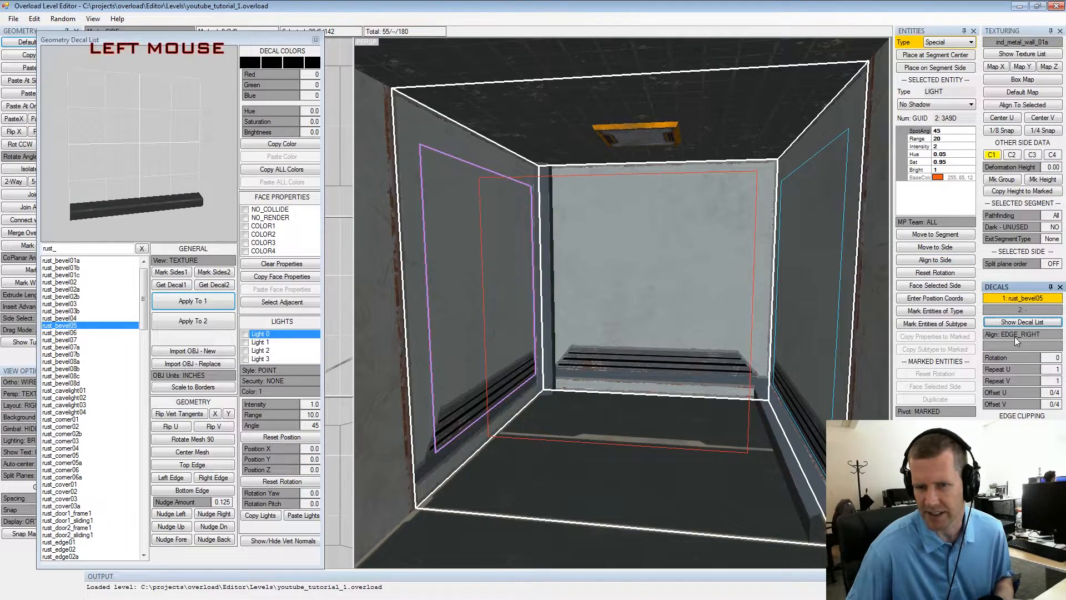
{"action": "left_click_drag", "start_coordinate": [516, 273], "coordinate": [616, 259], "text": "alt"}
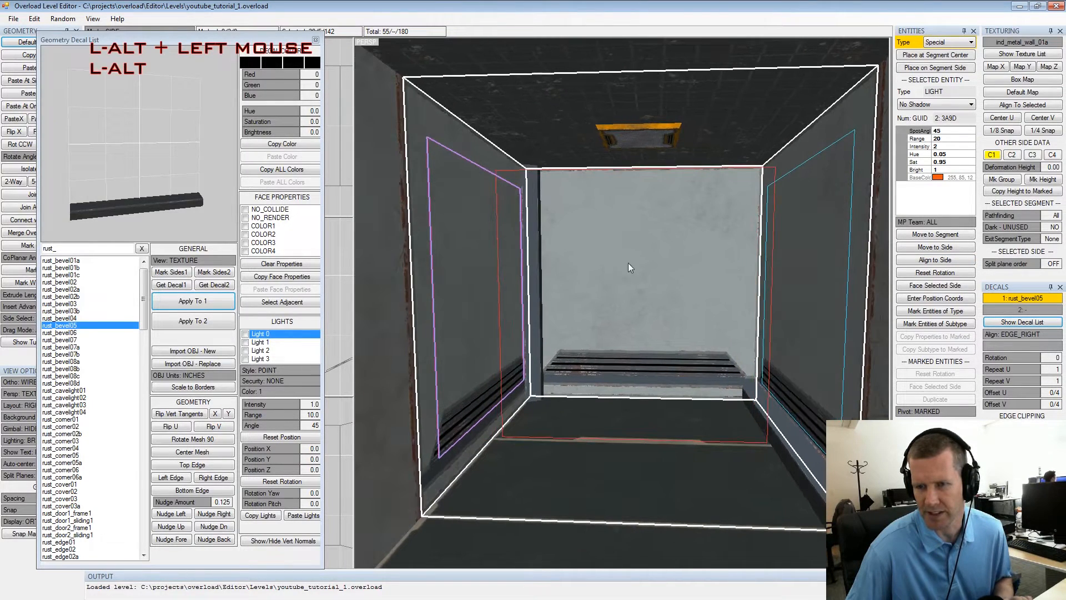
Cycle the selected wall's decal alignment through the available options, including TEXTURE and CENTER, and return it to EDGE_RIGHT
{"action": "left_click", "coordinate": [1011, 337]}
{"action": "left_click", "coordinate": [1009, 338]}
{"action": "left_click", "coordinate": [1010, 338]}
{"action": "left_click", "coordinate": [1010, 338]}
{"action": "left_click", "coordinate": [1010, 338]}
{"action": "left_click", "coordinate": [1011, 338]}
{"action": "left_click", "coordinate": [1010, 337]}
{"action": "left_click", "coordinate": [1010, 336]}
{"action": "left_click", "coordinate": [1008, 337]}
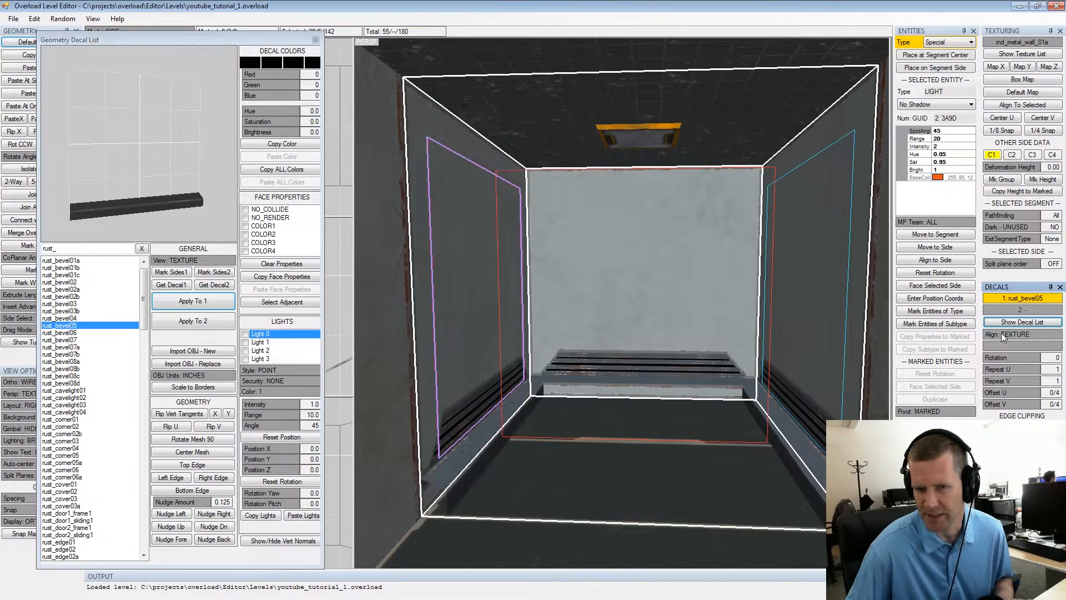
{"action": "left_click", "coordinate": [1004, 337]}
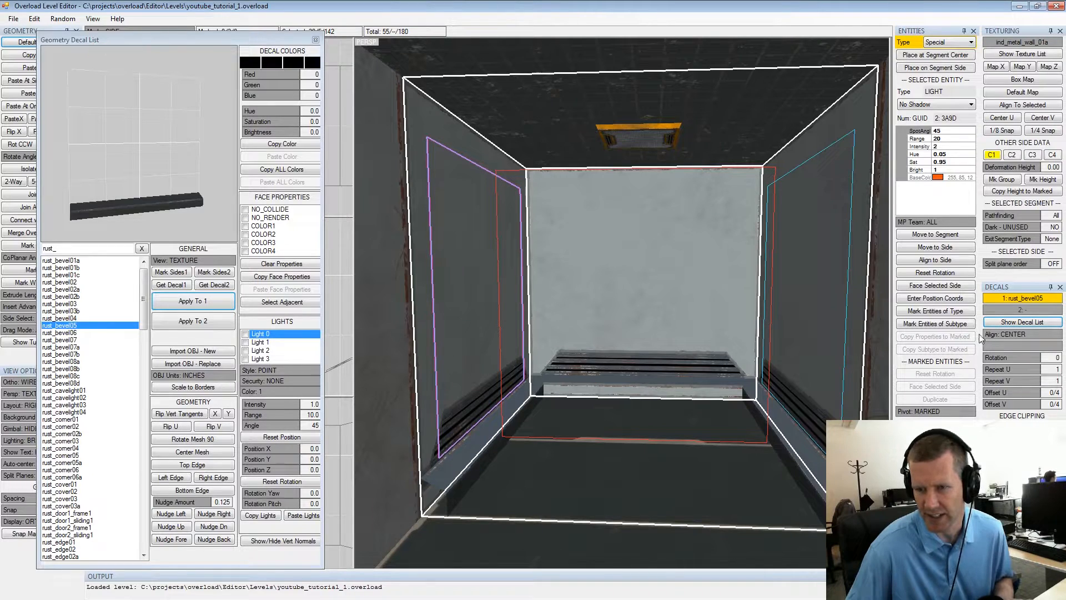
{"action": "left_click", "coordinate": [1000, 336]}
{"action": "left_click_drag", "start_coordinate": [677, 301], "coordinate": [695, 309], "text": "alt"}
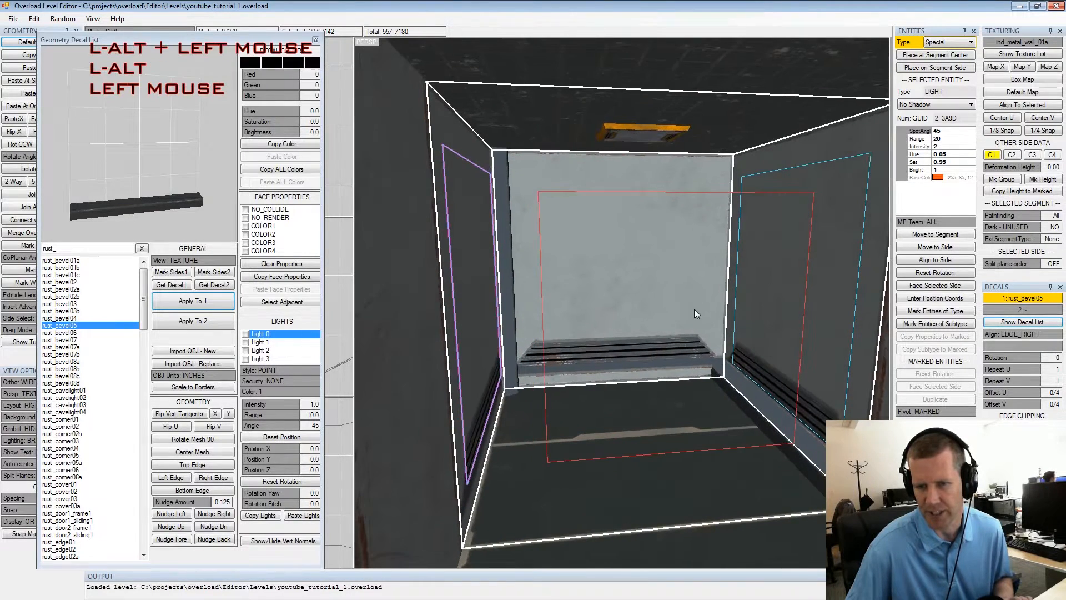
Select the opposite side wall and set the alignment of its rust_bevel05 decal to EDGE_LEFT
{"action": "left_click", "coordinate": [817, 313]}
{"action": "left_click", "coordinate": [1000, 338]}
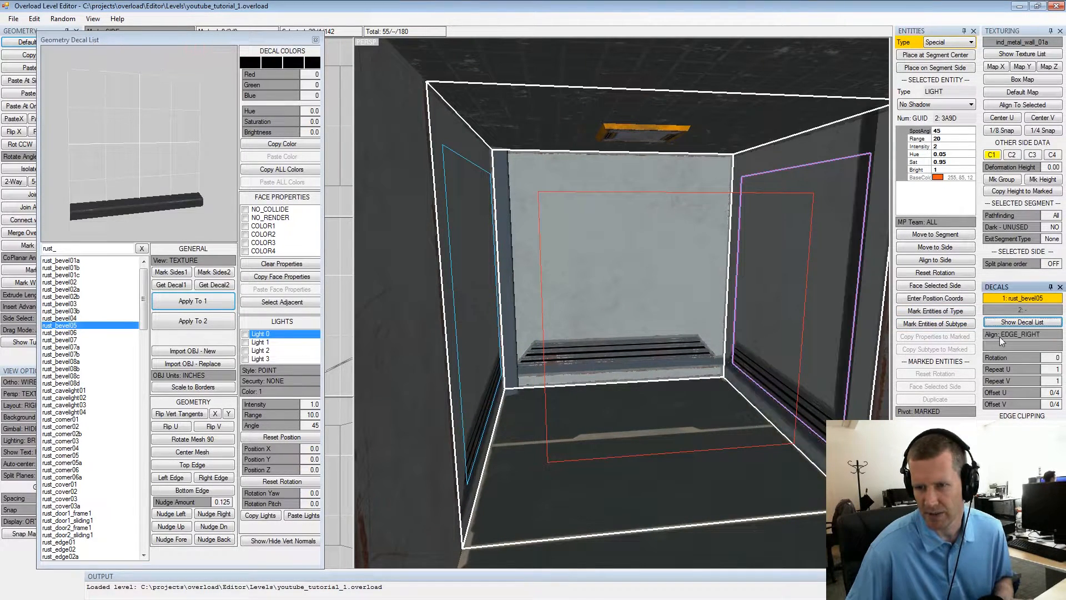
{"action": "left_click_drag", "start_coordinate": [693, 307], "coordinate": [657, 275], "text": "alt"}
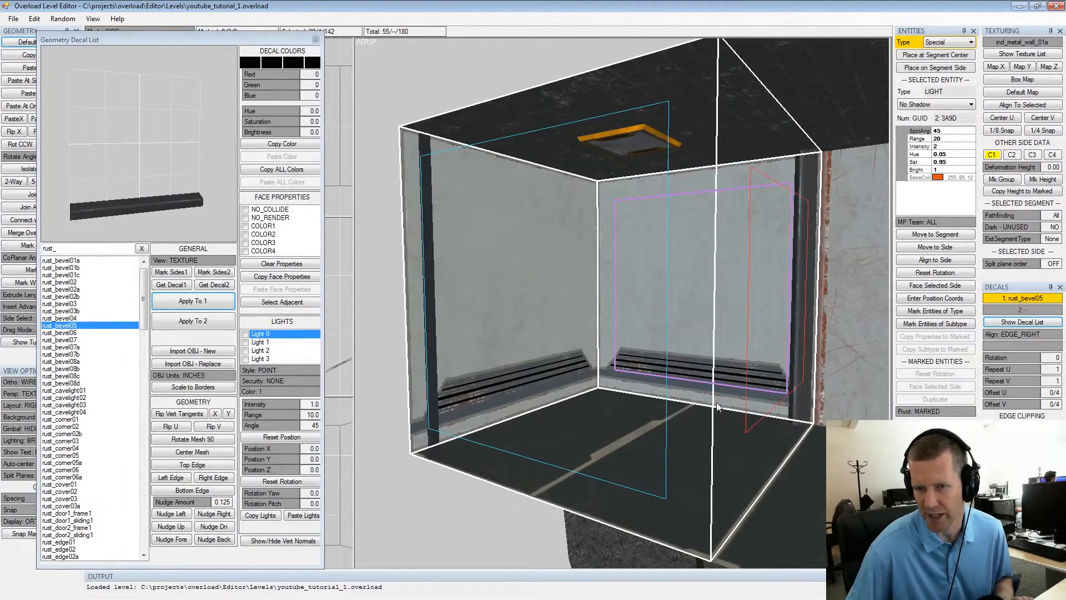
{"action": "left_click_drag", "start_coordinate": [698, 257], "coordinate": [704, 271], "text": "alt"}
{"action": "middle_click_drag", "start_coordinate": [703, 271], "coordinate": [701, 284], "text": "alt"}
{"action": "left_click_drag", "start_coordinate": [700, 284], "coordinate": [646, 278], "text": "alt"}
{"action": "left_click", "coordinate": [1018, 333]}
{"action": "left_click", "coordinate": [1018, 334]}
{"action": "middle_click_drag", "start_coordinate": [646, 278], "coordinate": [644, 283], "text": "alt"}
{"action": "scroll", "coordinate": [644, 284], "scroll_direction": "down", "scroll_amount": 2, "text": "alt"}
{"action": "left_click_drag", "start_coordinate": [645, 283], "coordinate": [633, 270], "text": "alt"}
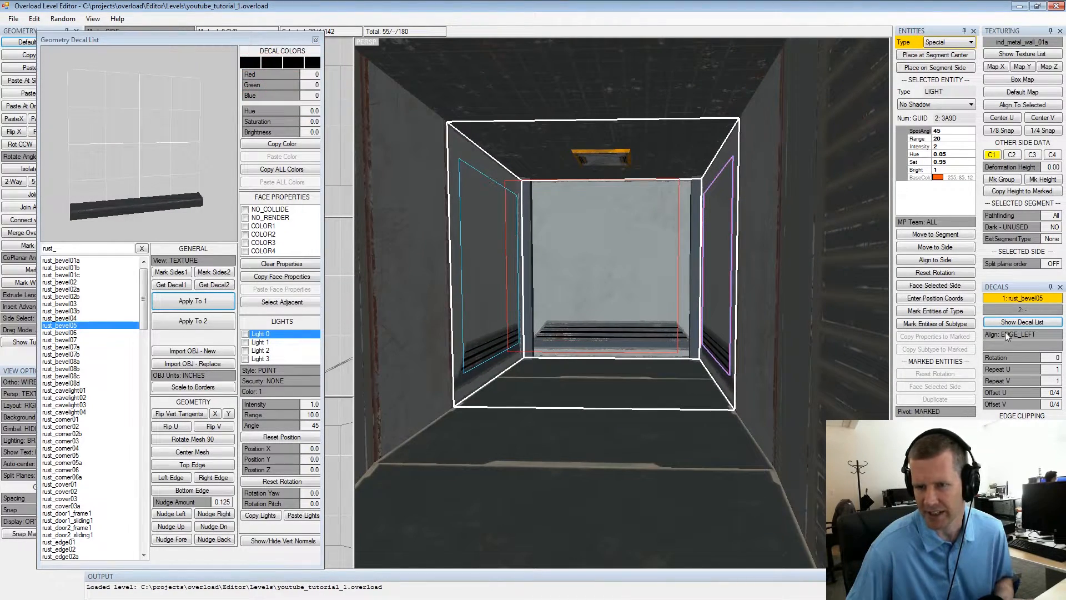
Clear the marked sides and select the end room's back wall, leaving it unmarked
{"action": "mouse_move", "coordinate": [617, 269]}
{"action": "left_mouse_down", "text": "alt"}
{"action": "mouse_move", "coordinate": [735, 279]}
{"action": "mouse_move", "coordinate": [627, 268]}
{"action": "left_mouse_up", "text": "alt"}
{"action": "scroll", "coordinate": [636, 267], "scroll_direction": "up", "scroll_amount": 2, "text": "alt"}
{"action": "key", "text": "shift+space"}
{"action": "left_click", "coordinate": [626, 267]}
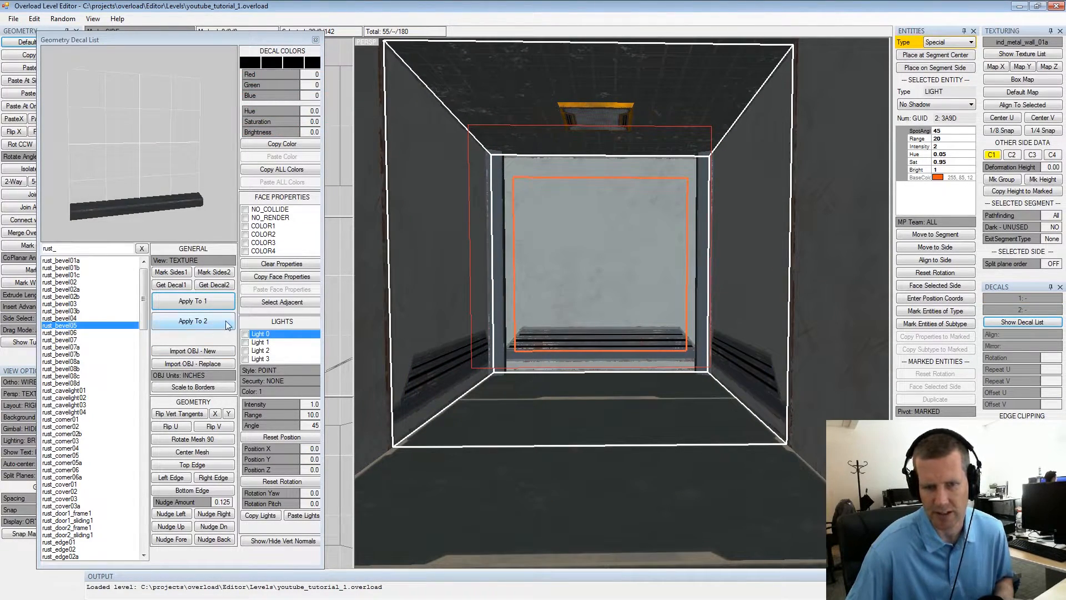
{"action": "key", "text": "space"}
{"action": "key", "text": "space"}
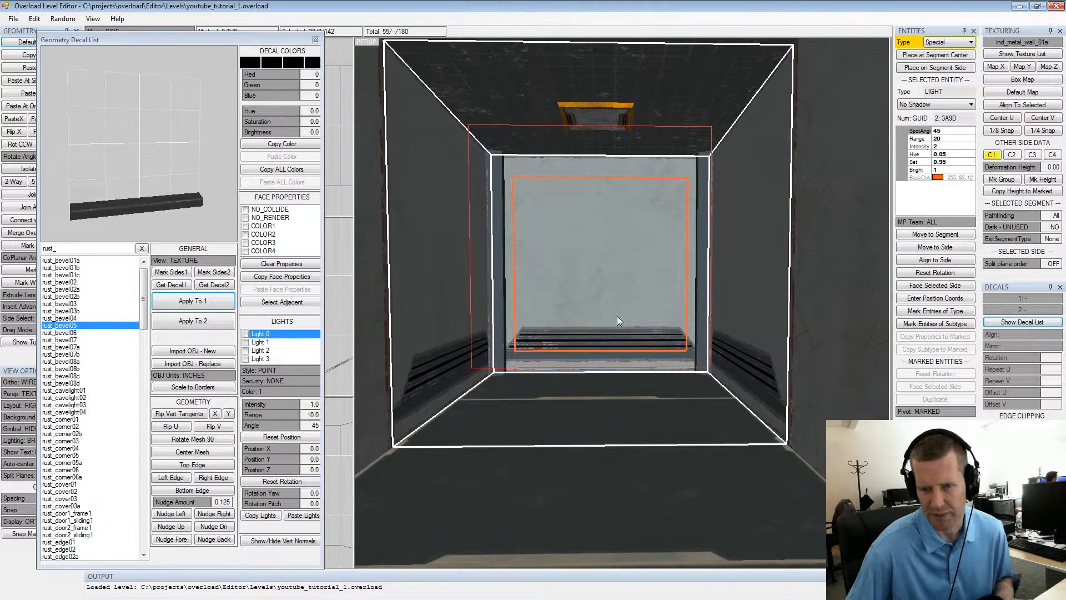
Preview the rust_vbar decals in the filtered list one by one, finishing on rust_vbar06b
{"action": "left_click_drag", "start_coordinate": [145, 310], "coordinate": [131, 504]}
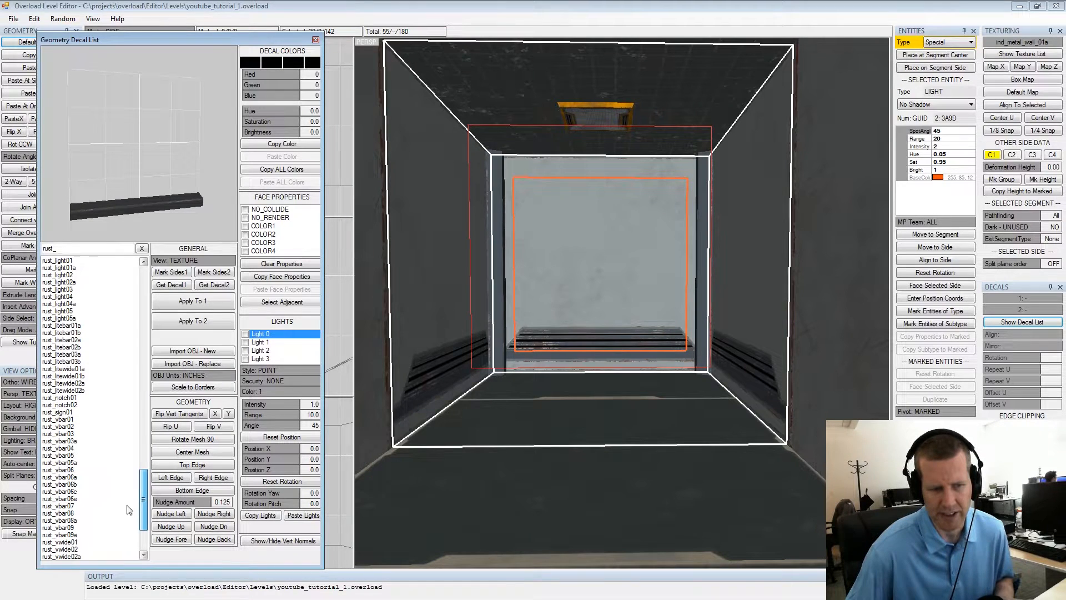
{"action": "left_click", "coordinate": [98, 492]}
{"action": "left_click", "coordinate": [82, 477]}
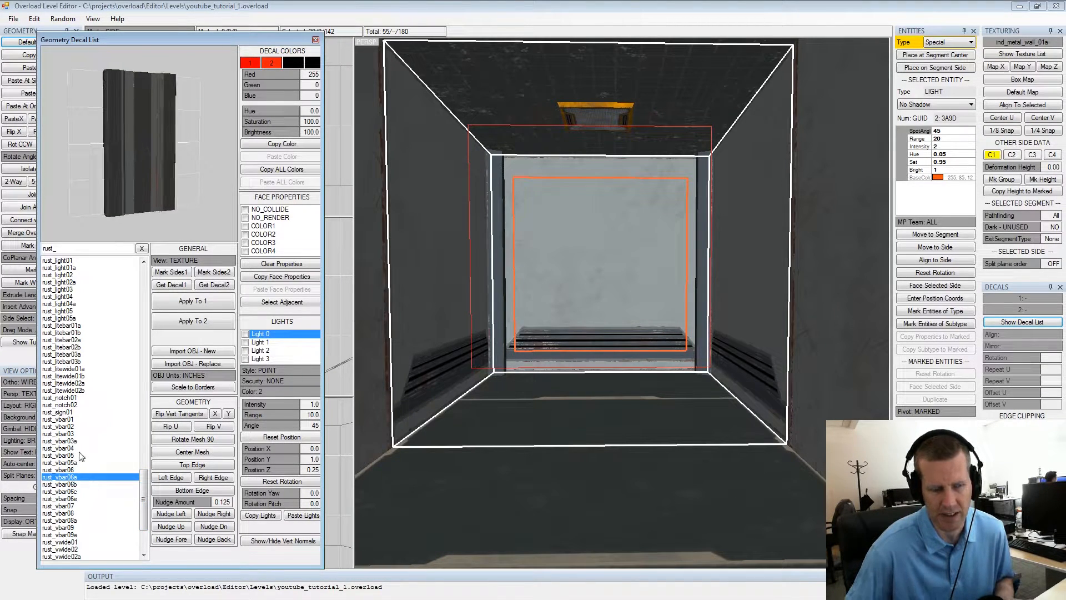
{"action": "left_click", "coordinate": [82, 471]}
{"action": "key", "text": "Up"}
{"action": "key", "text": "Up"}
{"action": "key", "text": "Up"}
{"action": "key", "text": "Up"}
{"action": "key", "text": "Up"}
{"action": "key", "text": "Down"}
{"action": "key", "text": "Down"}
{"action": "key", "text": "Down"}
{"action": "key", "text": "Down"}
{"action": "key", "text": "Down"}
{"action": "key", "text": "Down"}
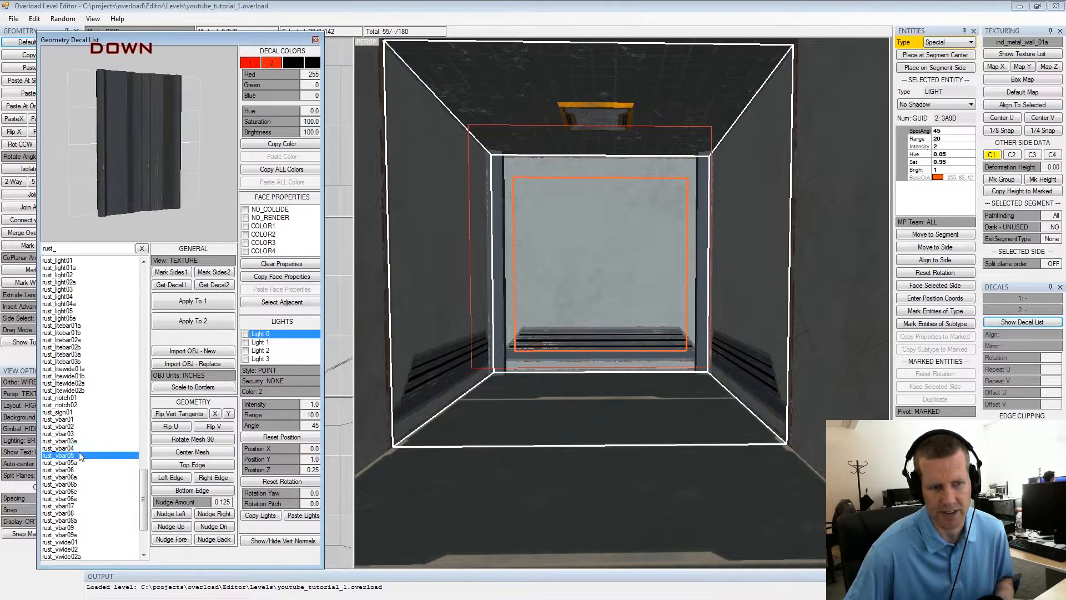
{"action": "key", "text": "Down"}
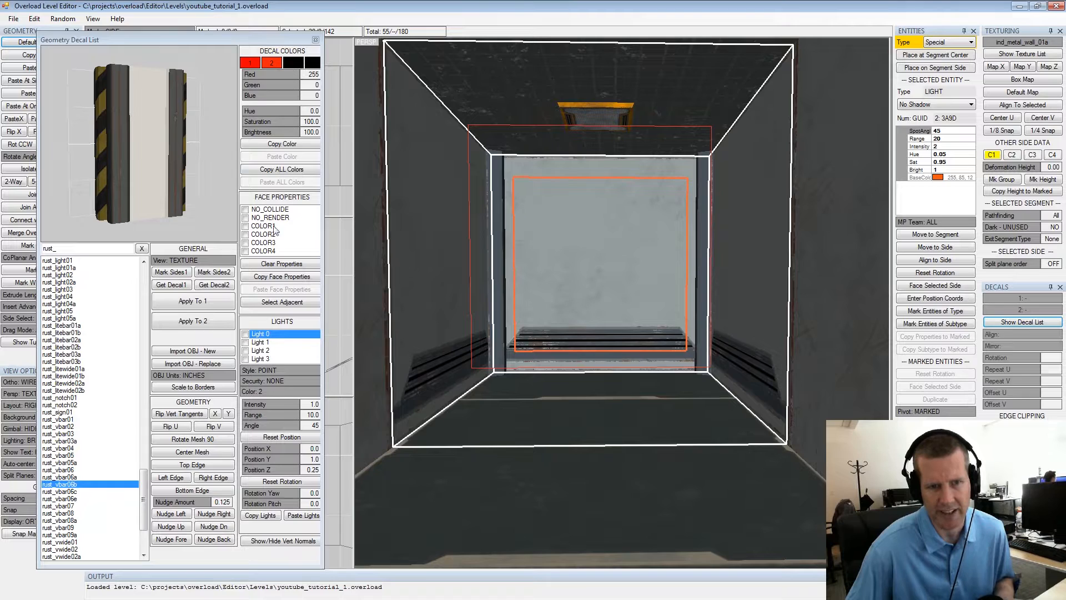
Widen the decal list window, cycle the preview's view mode back to TEXTURE, and examine rust_vbar06b from another angle
{"action": "left_click_drag", "start_coordinate": [323, 178], "coordinate": [336, 184]}
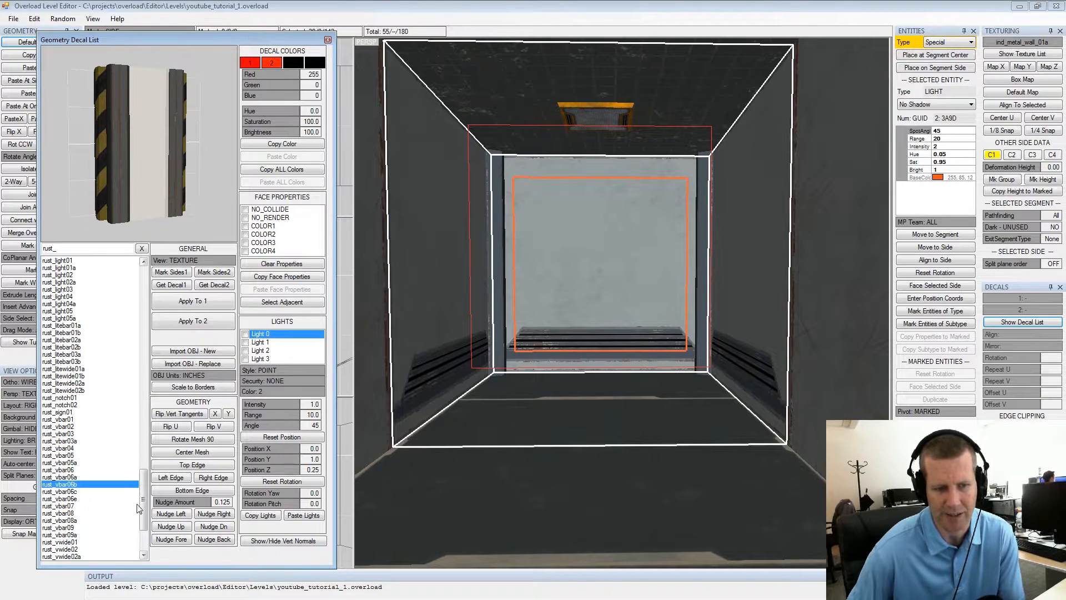
{"action": "left_click", "coordinate": [189, 262]}
{"action": "left_click", "coordinate": [190, 263]}
{"action": "left_click", "coordinate": [190, 262]}
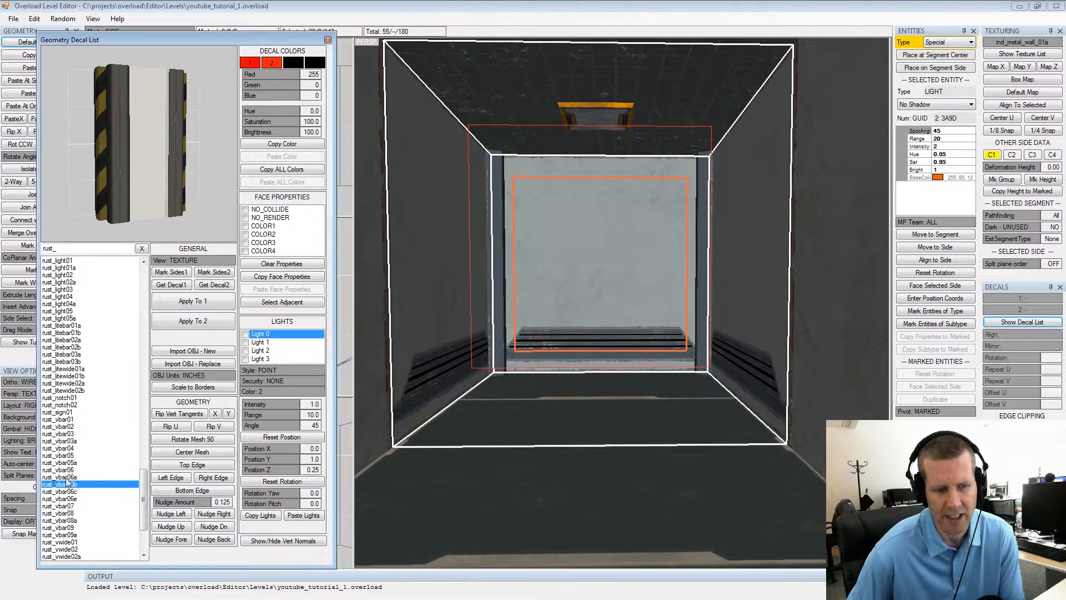
{"action": "right_click_drag", "start_coordinate": [148, 132], "coordinate": [164, 176]}
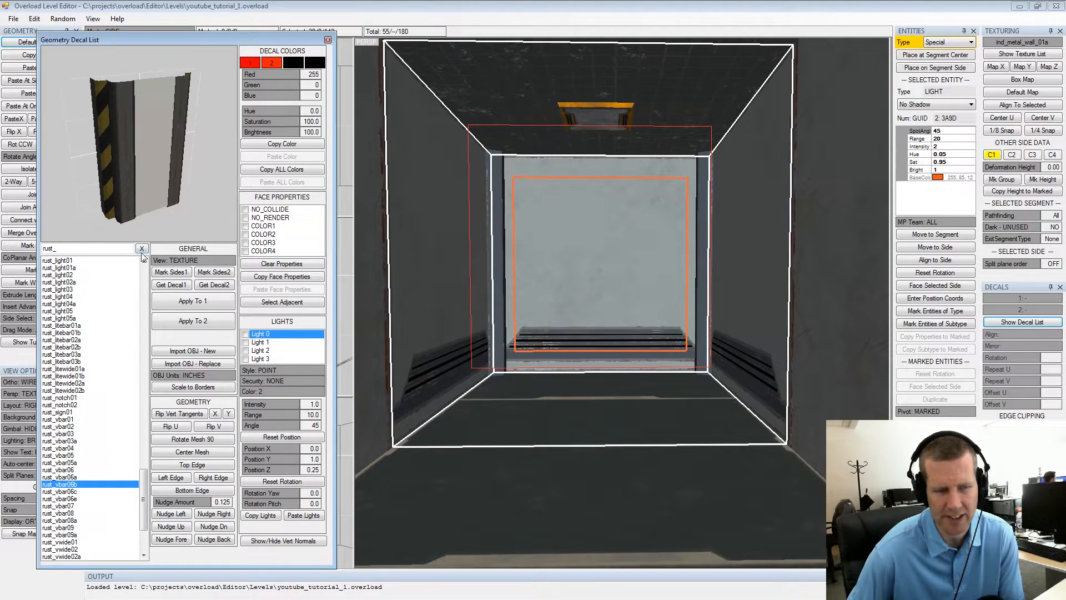
Apply the rust_vbar06b decal to the end room's back wall as decal 1
{"action": "left_click", "coordinate": [154, 145]}
{"action": "left_click", "coordinate": [149, 132]}
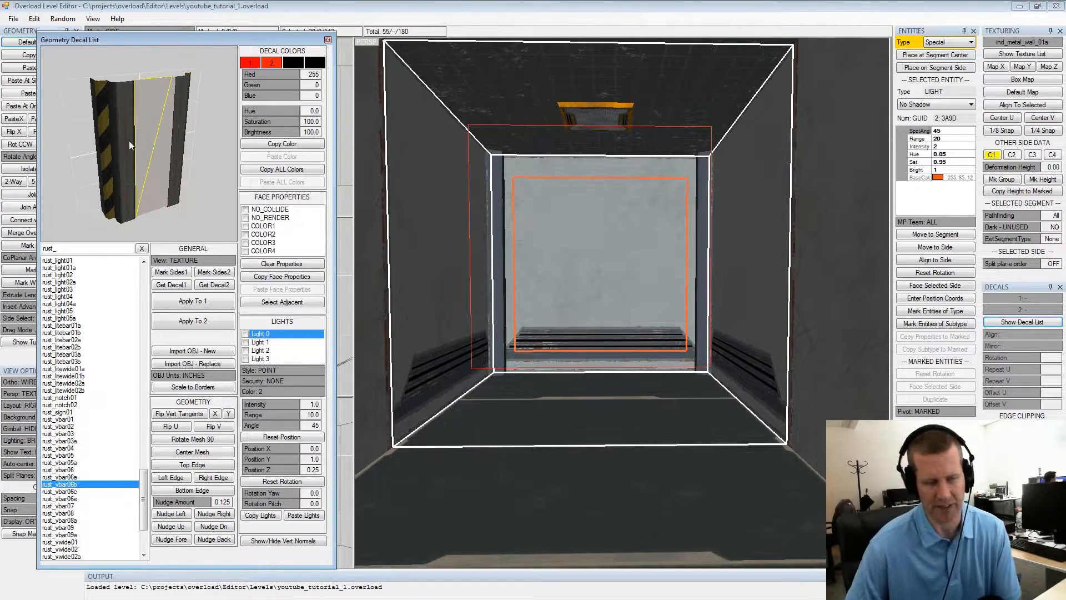
{"action": "right_click_drag", "start_coordinate": [160, 155], "coordinate": [151, 138]}
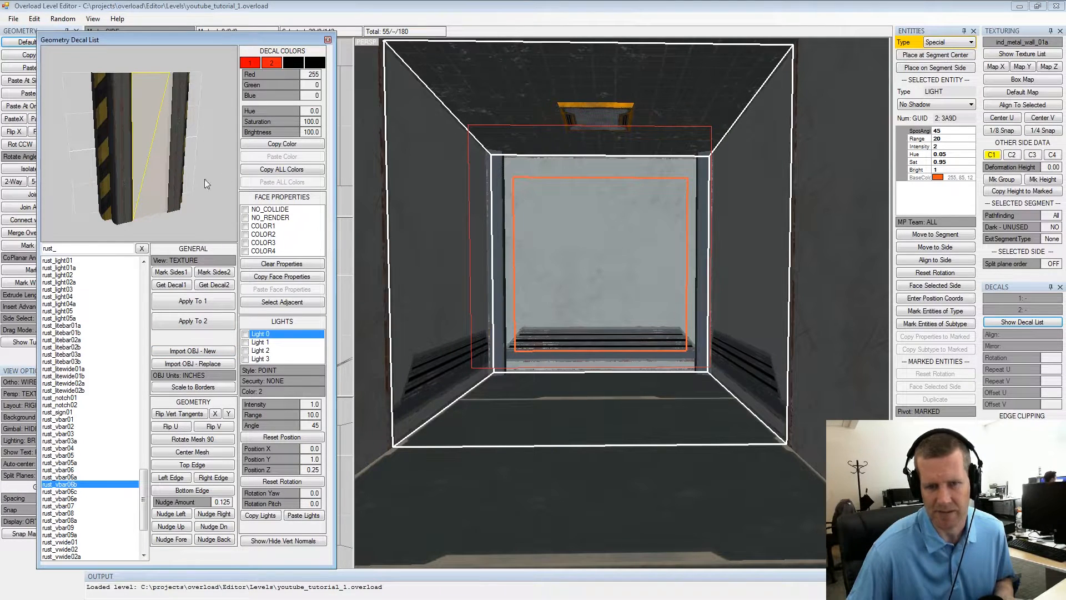
{"action": "left_click", "coordinate": [183, 303]}
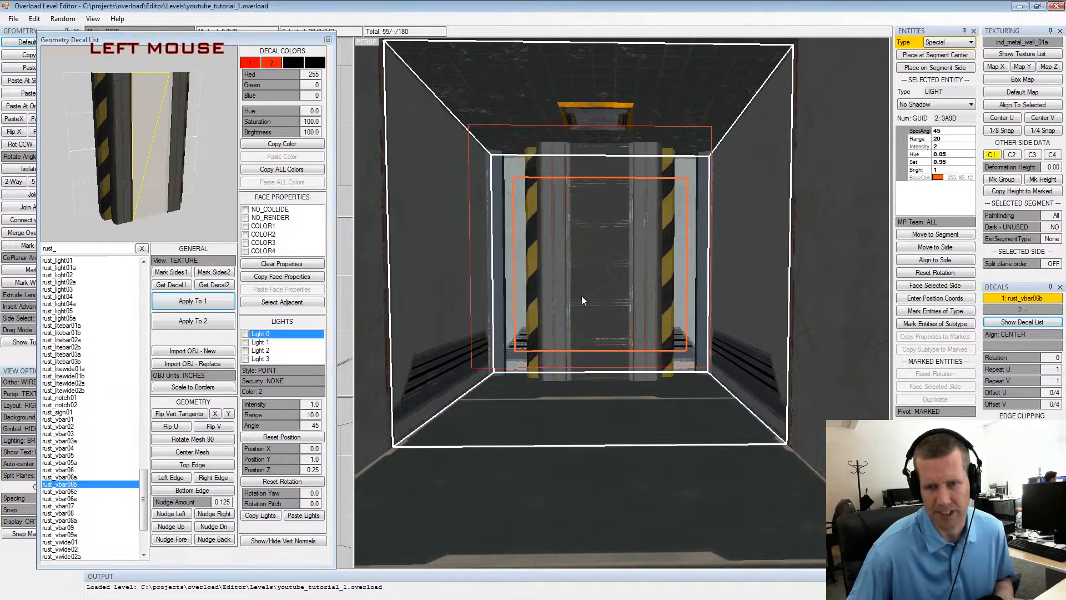
{"action": "left_click_drag", "start_coordinate": [615, 260], "coordinate": [566, 301], "text": "alt"}
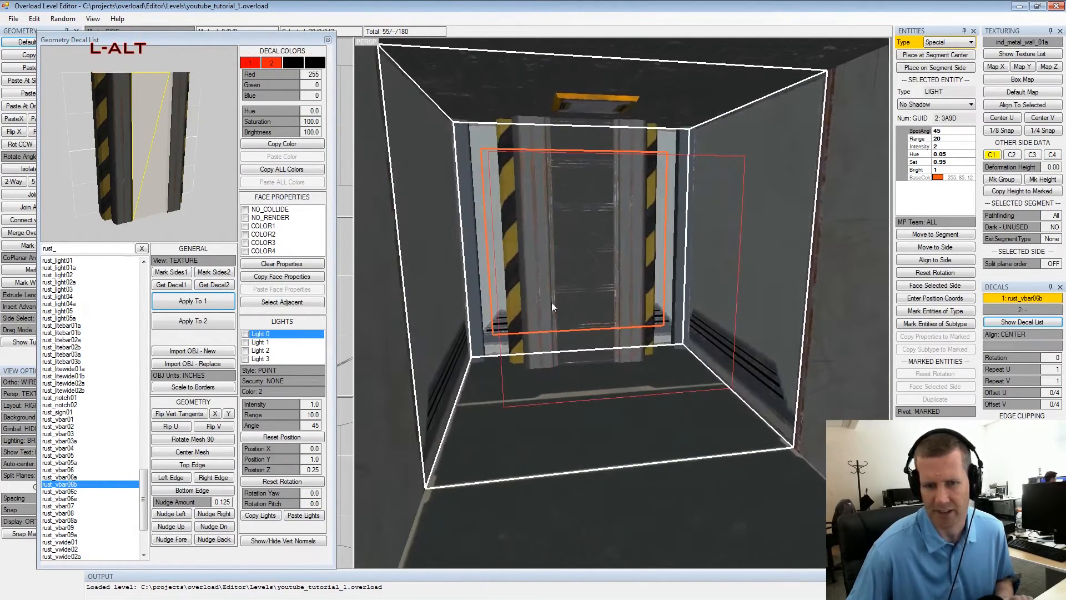
Preview the rust_vbar decals from rust_vbar02 onward and apply rust_vbar06 as decal 1 on the end room's back wall
{"action": "left_click", "coordinate": [61, 427]}
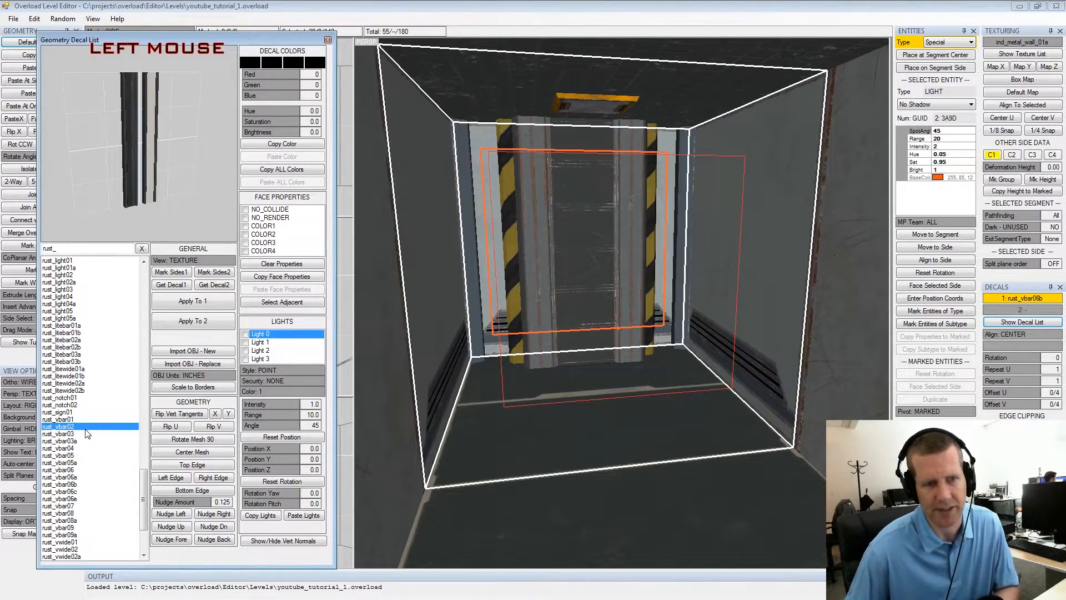
{"action": "key", "text": "Down"}
{"action": "key", "text": "Down"}
{"action": "key", "text": "Up"}
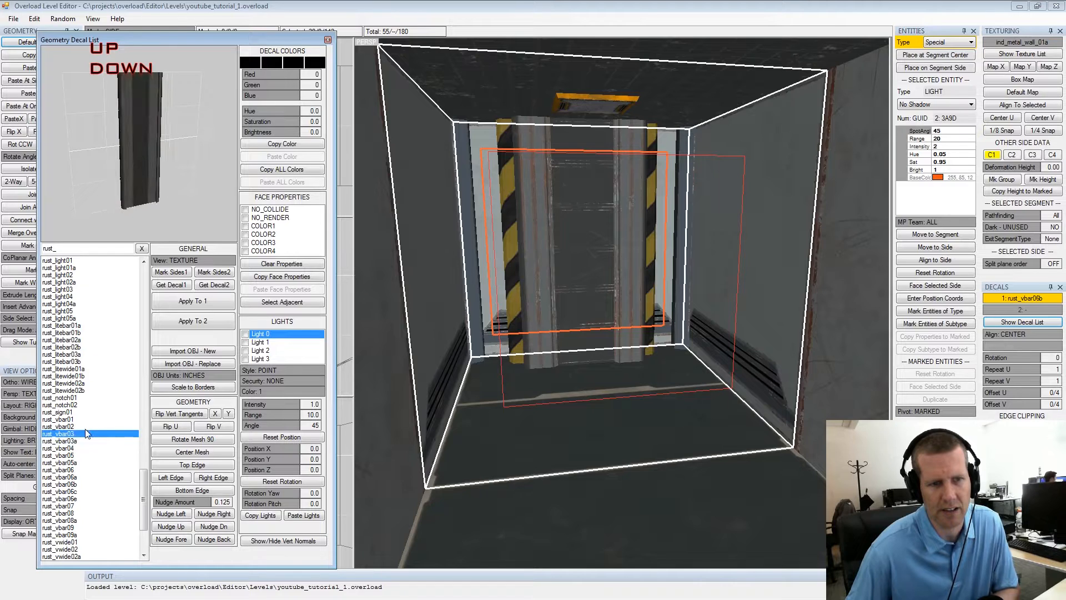
{"action": "key", "text": "Down"}
{"action": "key", "text": "Down"}
{"action": "key", "text": "Down"}
{"action": "key", "text": "Down"}
{"action": "key", "text": "Down"}
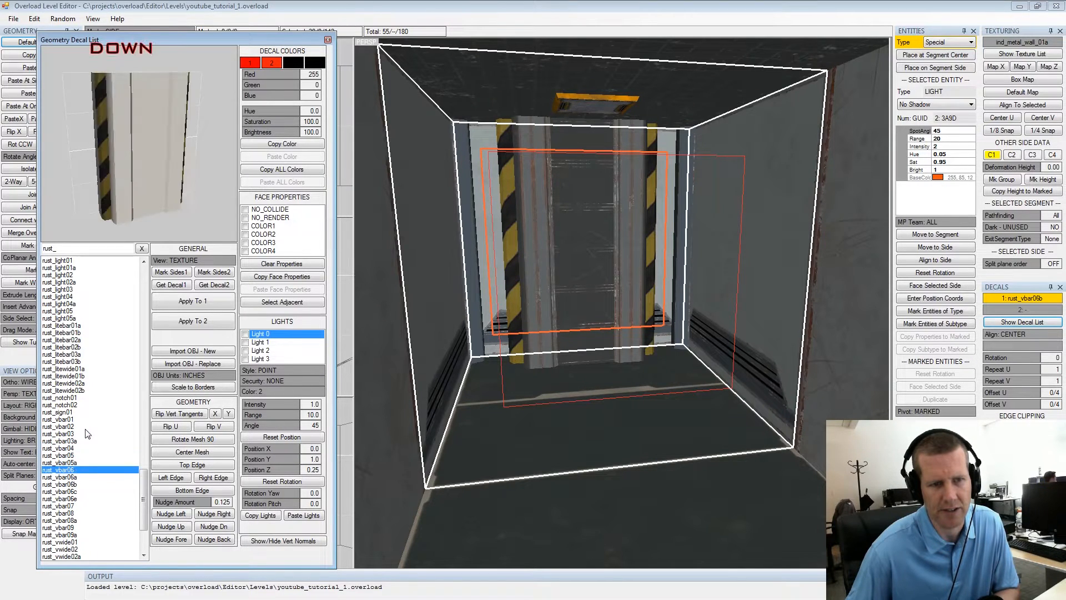
{"action": "left_click", "coordinate": [184, 302]}
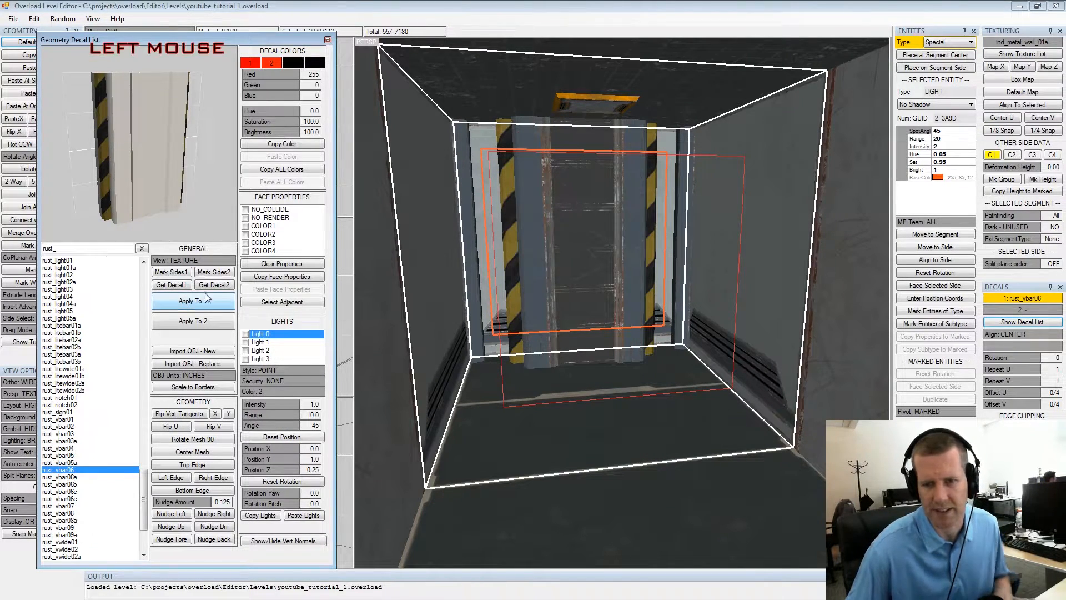
{"action": "left_click_drag", "start_coordinate": [580, 258], "coordinate": [617, 267], "text": "alt"}
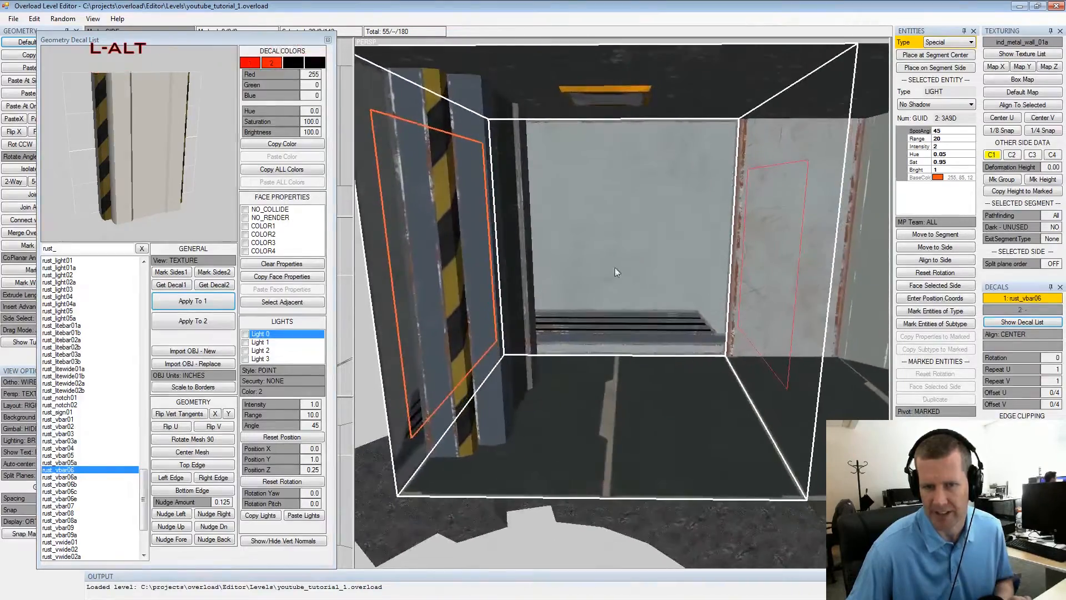
{"action": "middle_click_drag", "start_coordinate": [618, 267], "coordinate": [640, 282], "text": "alt"}
{"action": "scroll", "coordinate": [639, 283], "scroll_direction": "down", "scroll_amount": 2, "text": "alt"}
{"action": "left_click_drag", "start_coordinate": [640, 283], "coordinate": [549, 262], "text": "alt"}
{"action": "middle_click_drag", "start_coordinate": [549, 262], "coordinate": [581, 238], "text": "alt"}
{"action": "left_click_drag", "start_coordinate": [582, 242], "coordinate": [543, 268], "text": "alt"}
{"action": "scroll", "coordinate": [607, 257], "scroll_direction": "down", "scroll_amount": 2, "text": "alt"}
{"action": "left_click", "coordinate": [507, 271]}
{"action": "key", "text": "space"}
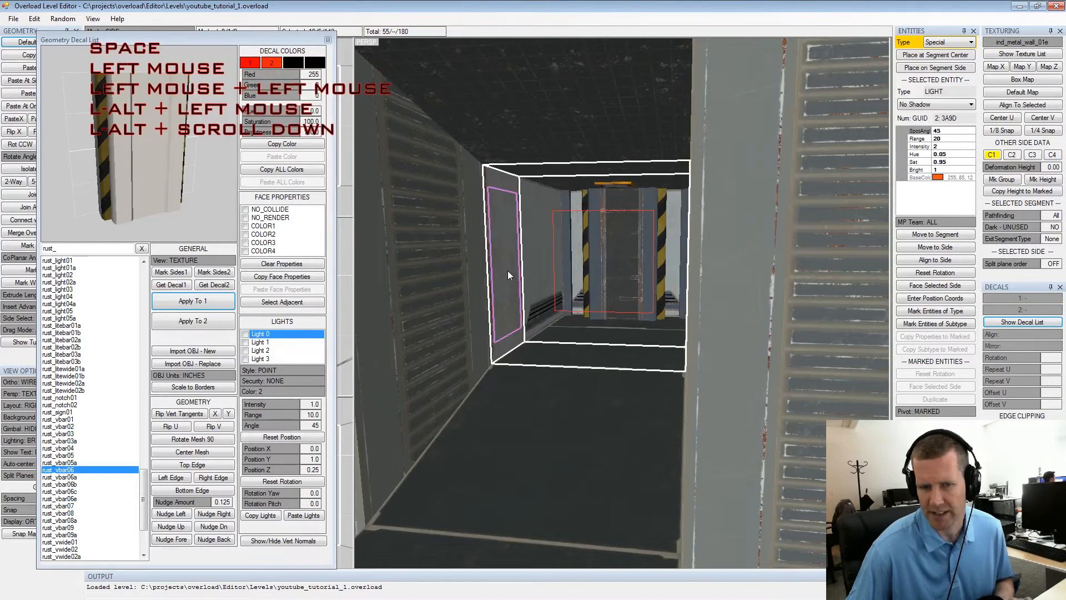
{"action": "key", "text": "x"}
{"action": "key", "text": "space"}
{"action": "key", "text": "x"}
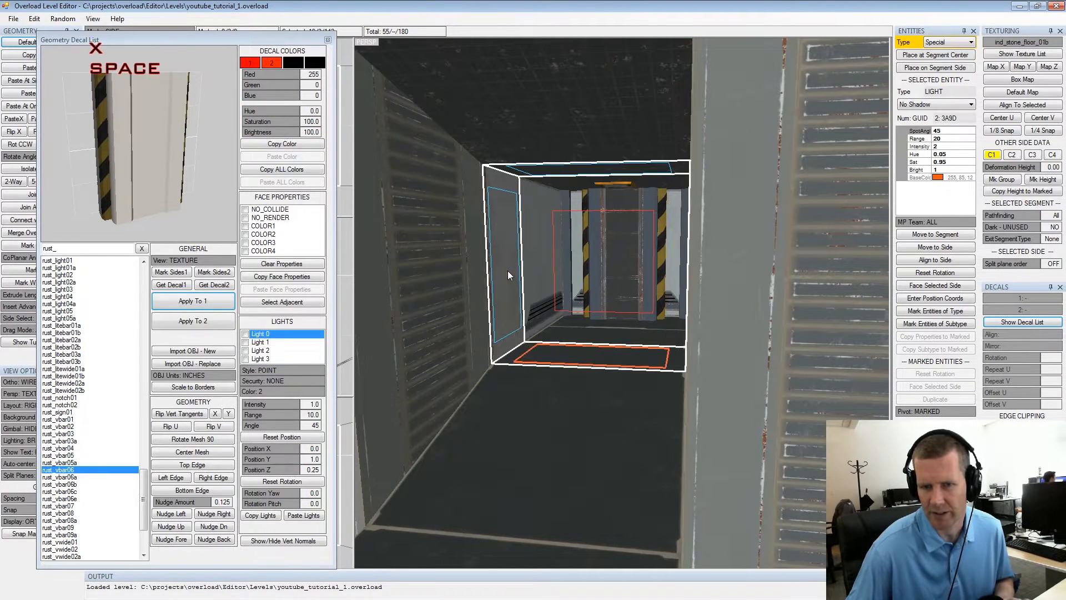
{"action": "key", "text": "space"}
{"action": "left_click_drag", "start_coordinate": [537, 220], "coordinate": [561, 213], "text": "alt"}
{"action": "scroll", "coordinate": [561, 206], "scroll_direction": "up", "scroll_amount": 2, "text": "alt"}
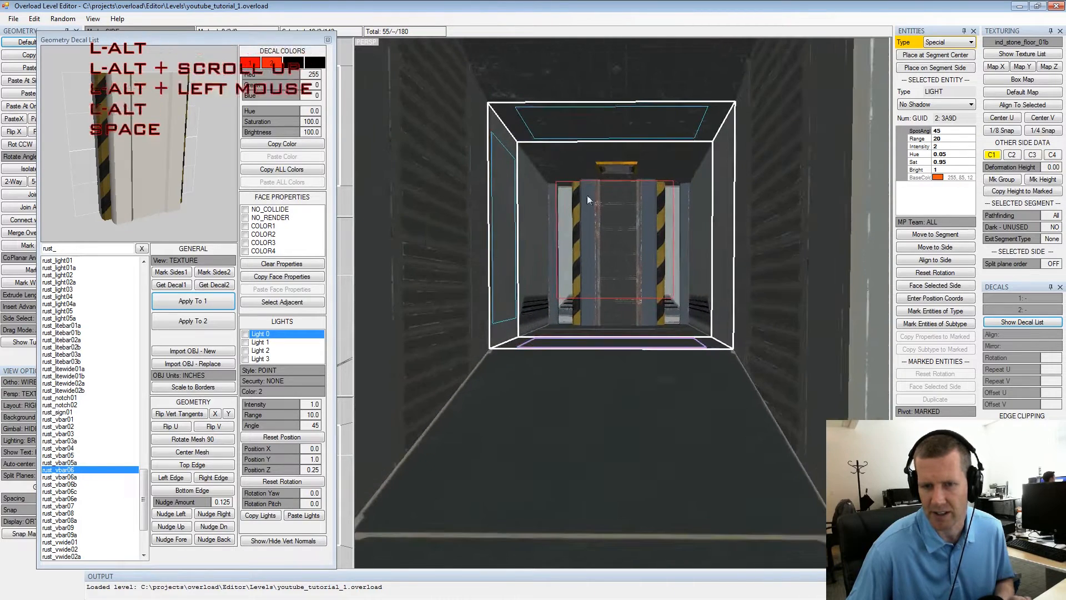
{"action": "key", "text": "shift+space"}
Mark both opposite side walls of the narrow segment in front of the end room
{"action": "left_click", "coordinate": [727, 231]}
{"action": "key", "text": "space"}
{"action": "key", "text": "x"}
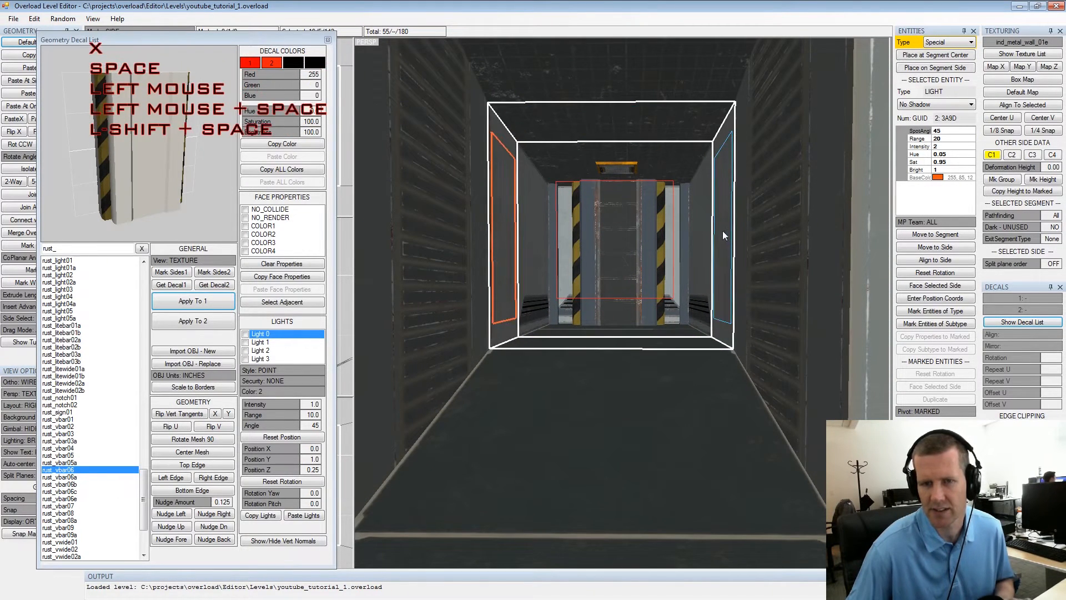
{"action": "key", "text": "space"}
Preview the rust_hbar decals in the filtered list one by one and select rust_hbar09a
{"action": "left_click_drag", "start_coordinate": [147, 496], "coordinate": [145, 431]}
{"action": "left_click", "coordinate": [77, 420]}
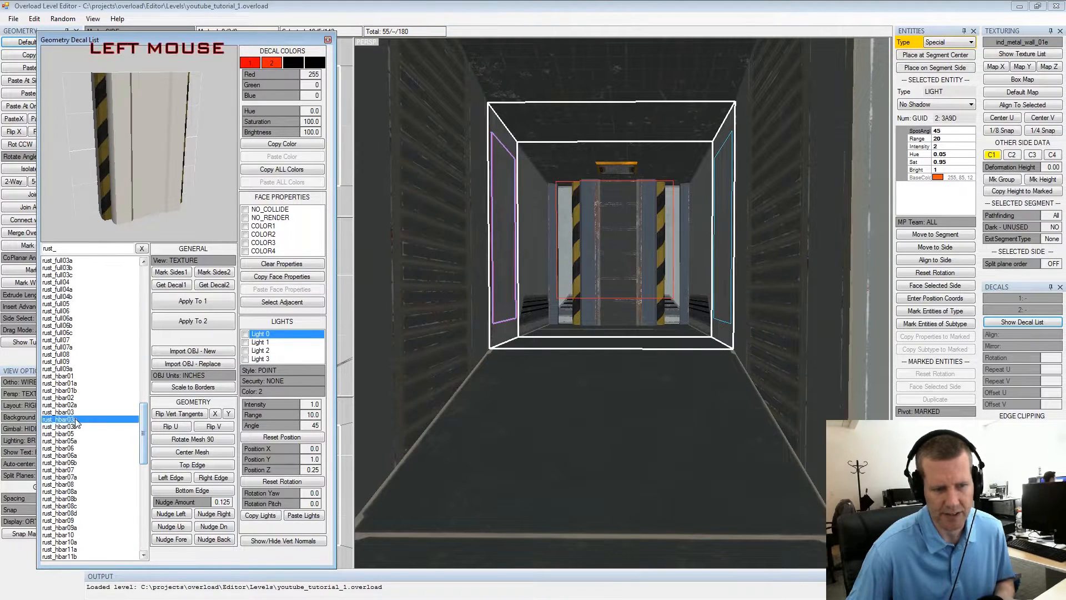
{"action": "key", "text": "Down"}
{"action": "key", "text": "Down"}
{"action": "key", "text": "Down"}
{"action": "key", "text": "Down"}
{"action": "key", "text": "Down"}
{"action": "key", "text": "Down"}
{"action": "key", "text": "Down"}
{"action": "key", "text": "Down"}
{"action": "key", "text": "Down"}
{"action": "key", "text": "Down"}
{"action": "key", "text": "Down"}
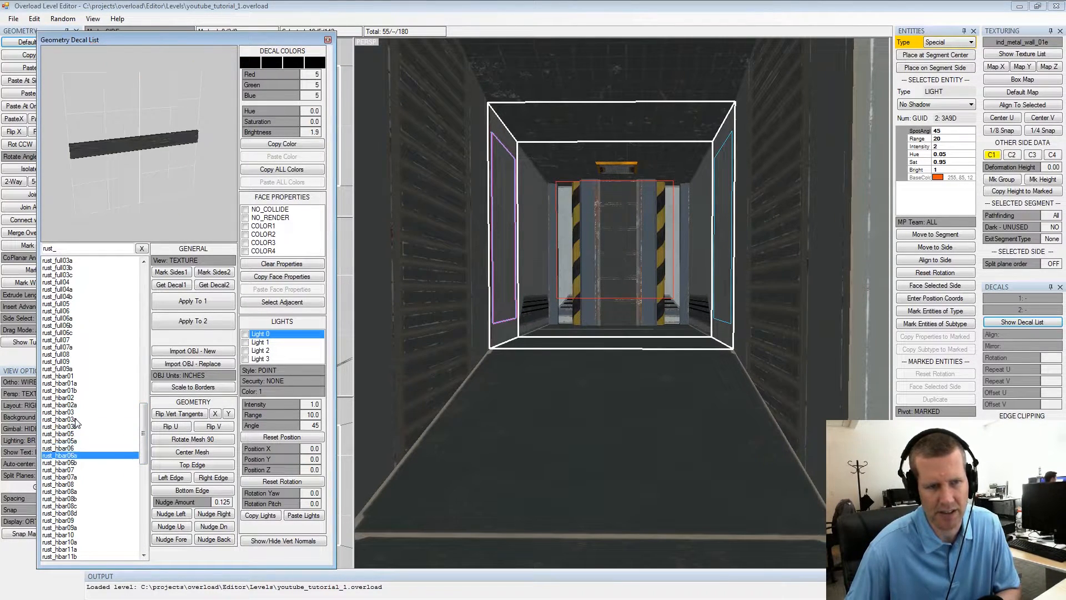
{"action": "key", "text": "Down"}
{"action": "key", "text": "Down"}
{"action": "key", "text": "Down"}
{"action": "key", "text": "Down"}
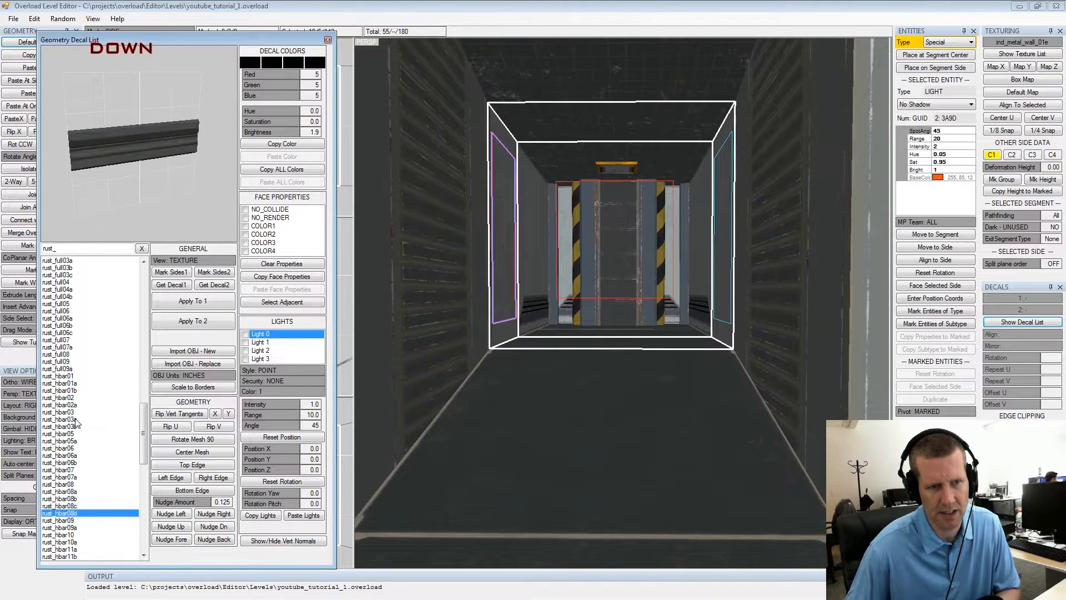
{"action": "key", "text": "Up"}
{"action": "key", "text": "Down"}
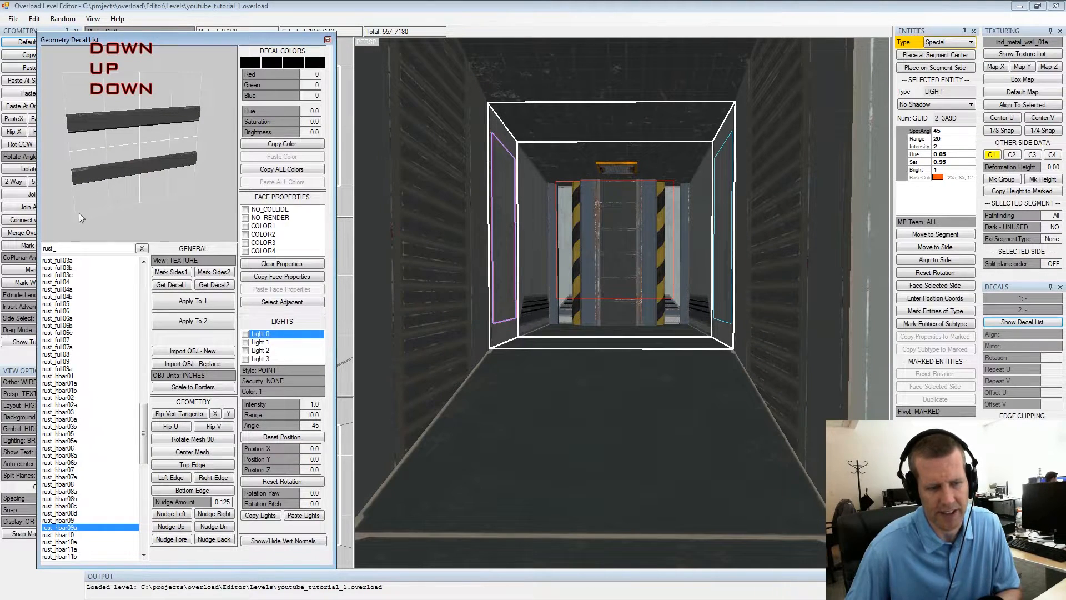
{"action": "left_click_drag", "start_coordinate": [143, 446], "coordinate": [144, 454]}
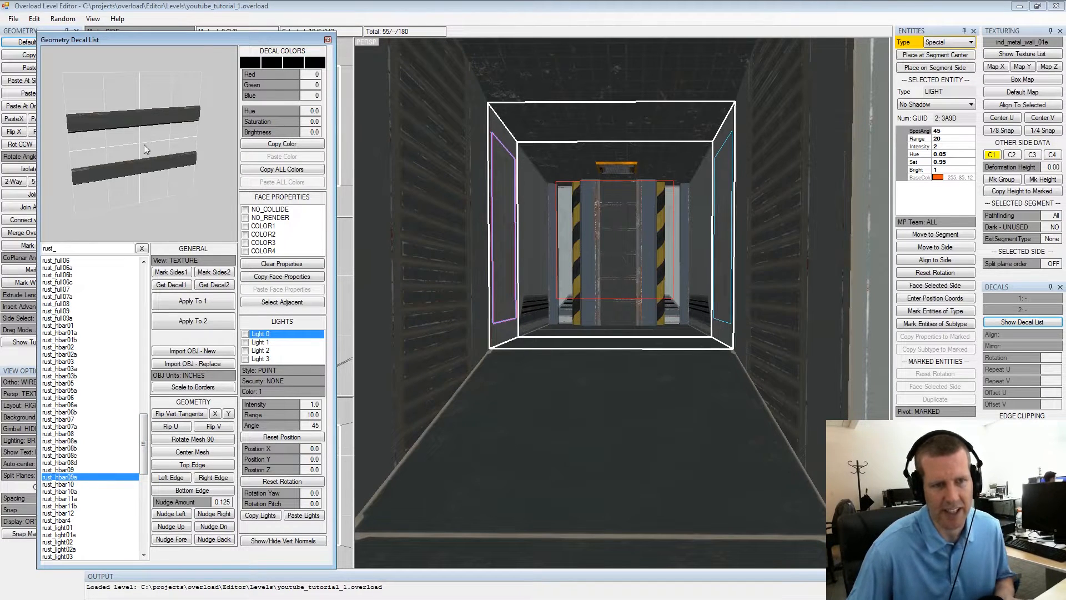
Apply the rust_hbar09a decal as decal 1 to both marked side walls of the narrow segment
{"action": "left_click_drag", "start_coordinate": [547, 245], "coordinate": [751, 265]}
{"action": "middle_click_drag", "start_coordinate": [751, 266], "coordinate": [510, 321], "text": "alt"}
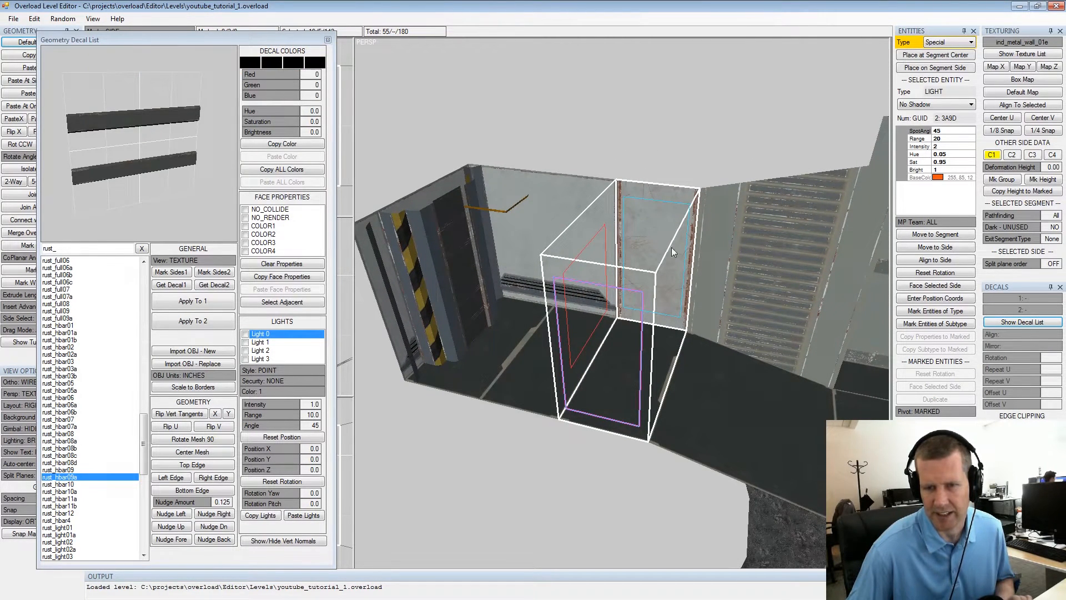
{"action": "left_click_drag", "start_coordinate": [668, 303], "coordinate": [567, 281], "text": "alt"}
{"action": "left_click", "coordinate": [202, 301]}
{"action": "left_click_drag", "start_coordinate": [624, 299], "coordinate": [712, 278], "text": "alt"}
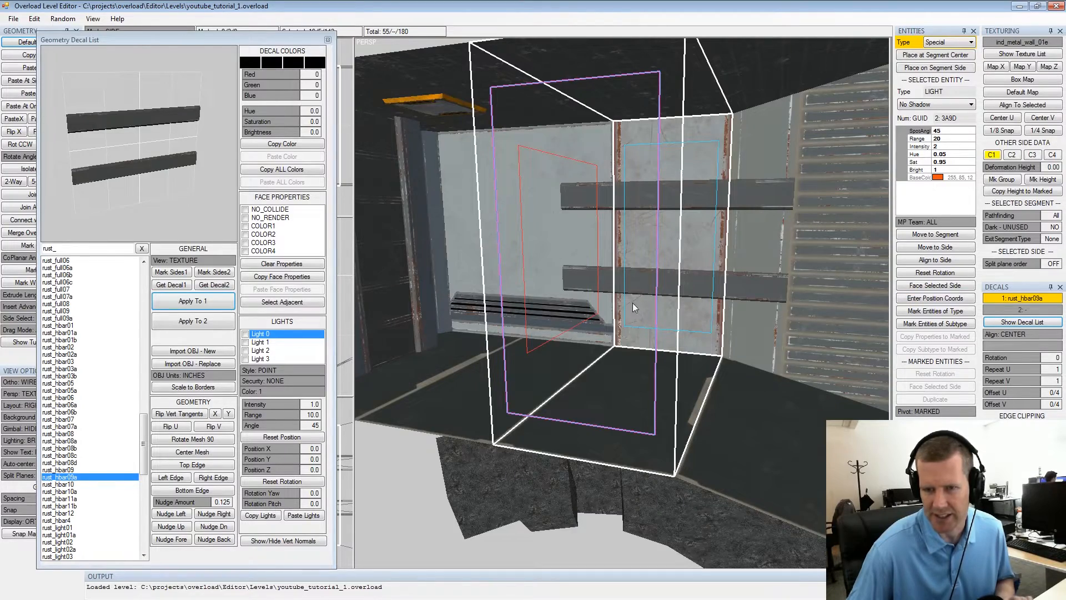
{"action": "left_click_drag", "start_coordinate": [632, 305], "coordinate": [643, 317], "text": "alt"}
{"action": "middle_click_drag", "start_coordinate": [644, 316], "coordinate": [660, 332], "text": "alt"}
{"action": "left_click_drag", "start_coordinate": [660, 331], "coordinate": [633, 314], "text": "alt"}
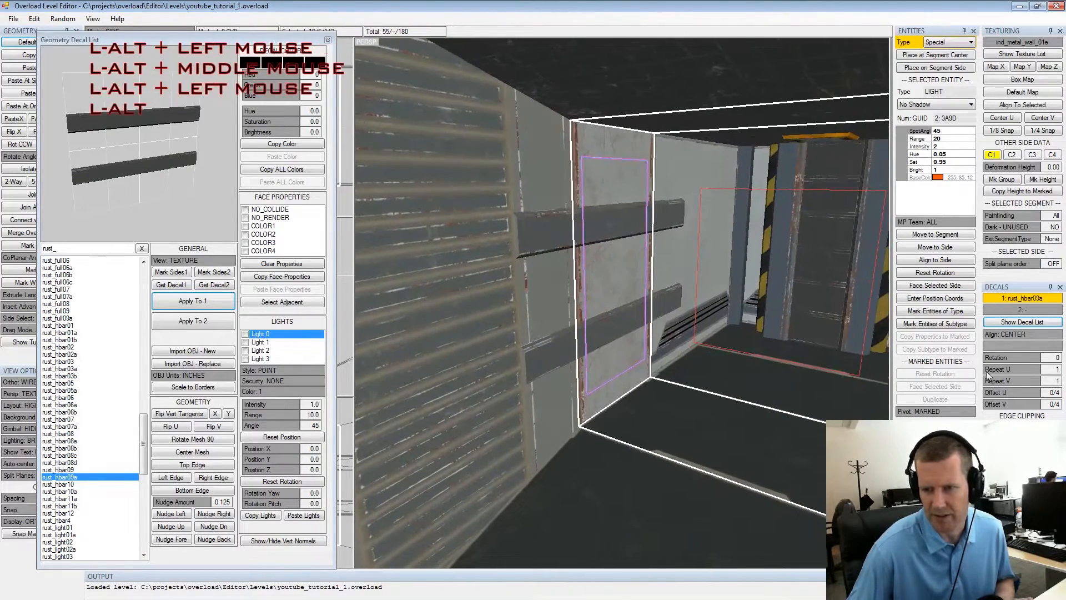
Set the selected wall's rust_hbar09a decal rotation to 90 and copy the decal settings to the marked opposite wall
{"action": "left_click", "coordinate": [1004, 360]}
{"action": "left_click", "coordinate": [1004, 360]}
{"action": "left_click", "coordinate": [1004, 361]}
{"action": "left_click", "coordinate": [1004, 360]}
{"action": "left_click", "coordinate": [1004, 359]}
{"action": "left_click", "coordinate": [1004, 360]}
{"action": "left_click", "coordinate": [1004, 358]}
{"action": "left_click", "coordinate": [1004, 359]}
{"action": "left_click", "coordinate": [1004, 358]}
{"action": "left_click", "coordinate": [1004, 359]}
{"action": "left_click_drag", "start_coordinate": [697, 318], "coordinate": [755, 323], "text": "alt"}
{"action": "scroll", "coordinate": [755, 318], "scroll_direction": "down", "scroll_amount": 2, "text": "alt"}
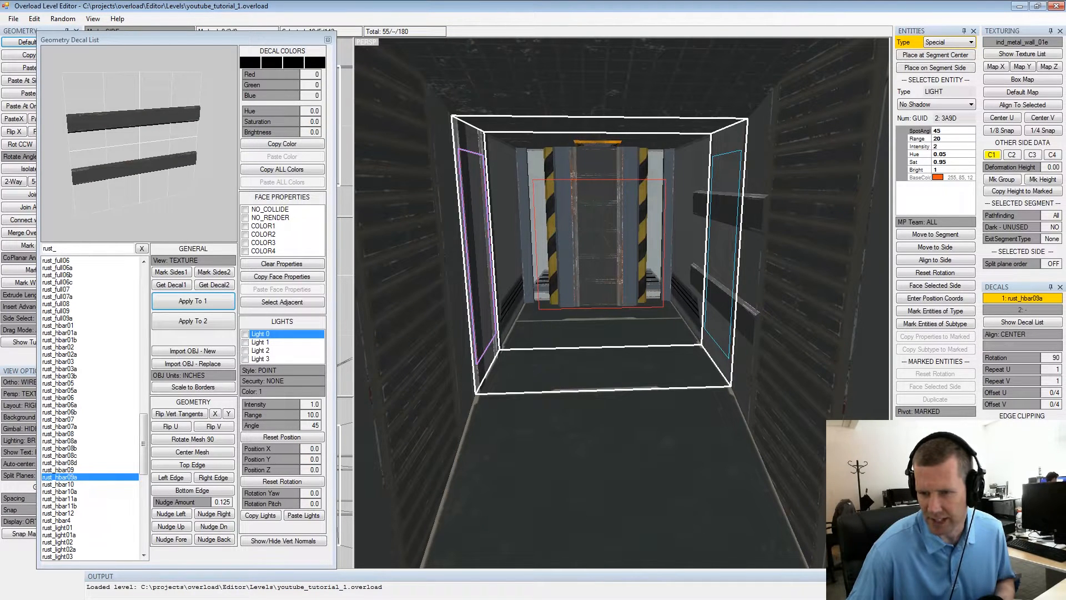
{"action": "left_click", "coordinate": [1022, 533]}
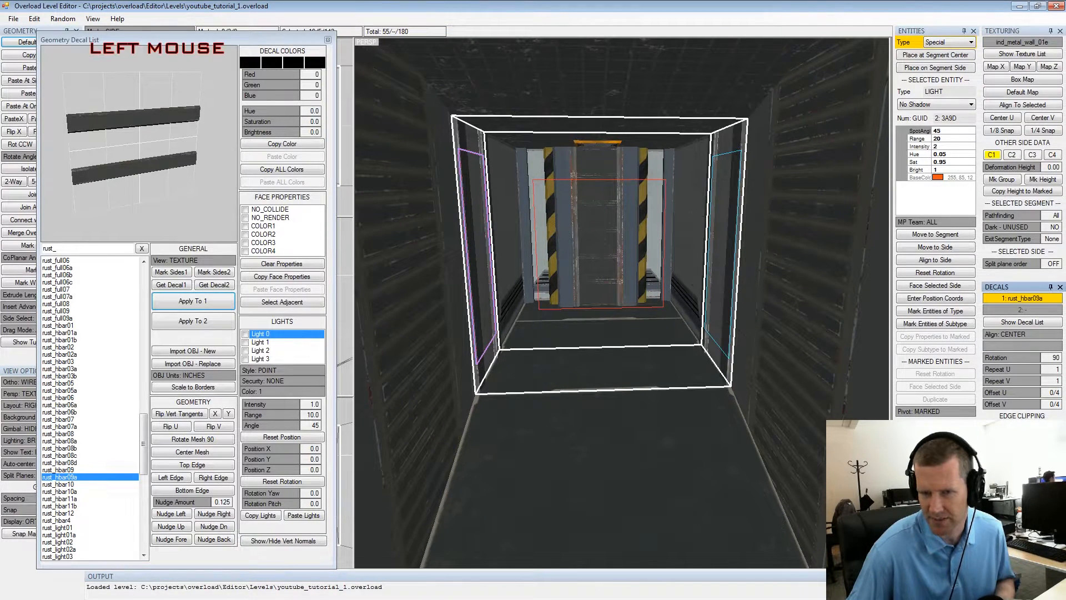
{"action": "key", "text": "shift+space"}
{"action": "left_click_drag", "start_coordinate": [669, 267], "coordinate": [691, 241], "text": "alt"}
{"action": "middle_click_drag", "start_coordinate": [691, 241], "coordinate": [675, 245], "text": "alt"}
{"action": "left_click_drag", "start_coordinate": [674, 244], "coordinate": [611, 236], "text": "alt"}
{"action": "scroll", "coordinate": [686, 236], "scroll_direction": "down", "scroll_amount": 2, "text": "alt"}
{"action": "left_click", "coordinate": [701, 250]}
{"action": "key", "text": "space"}
Clear the marked sides and mark the ceilings from the end room out through the corridor toward the main room
{"action": "key", "text": "shift+space"}
{"action": "left_click", "coordinate": [610, 236]}
{"action": "key", "text": "space"}
{"action": "left_click", "coordinate": [615, 205]}
{"action": "key", "text": "space"}
{"action": "left_click_drag", "start_coordinate": [616, 199], "coordinate": [678, 183], "text": "alt"}
{"action": "middle_click_drag", "start_coordinate": [679, 184], "coordinate": [571, 214], "text": "alt"}
{"action": "left_click_drag", "start_coordinate": [572, 214], "coordinate": [619, 234], "text": "alt"}
{"action": "left_click", "coordinate": [561, 228]}
{"action": "key", "text": "space"}
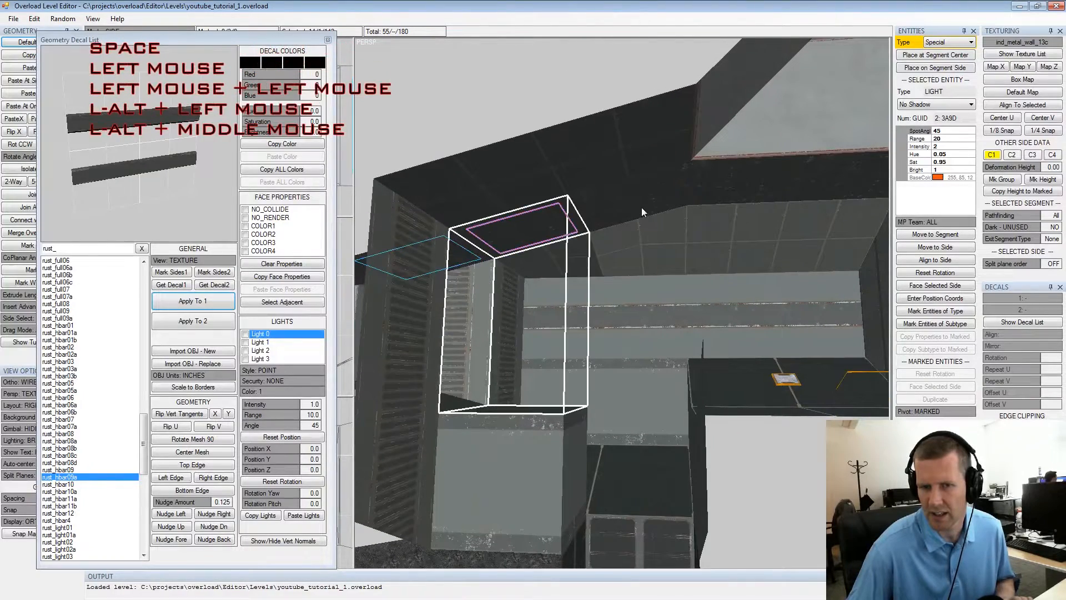
Mark the remaining ceiling sides across the main room and along the passage on its far side
{"action": "left_click", "coordinate": [650, 205]}
{"action": "key", "text": "space"}
{"action": "left_click", "coordinate": [790, 192]}
{"action": "middle_click_drag", "start_coordinate": [821, 197], "coordinate": [638, 201], "text": "alt"}
{"action": "scroll", "coordinate": [637, 201], "scroll_direction": "down", "scroll_amount": 3, "text": "alt"}
{"action": "left_click_drag", "start_coordinate": [638, 201], "coordinate": [645, 234], "text": "alt"}
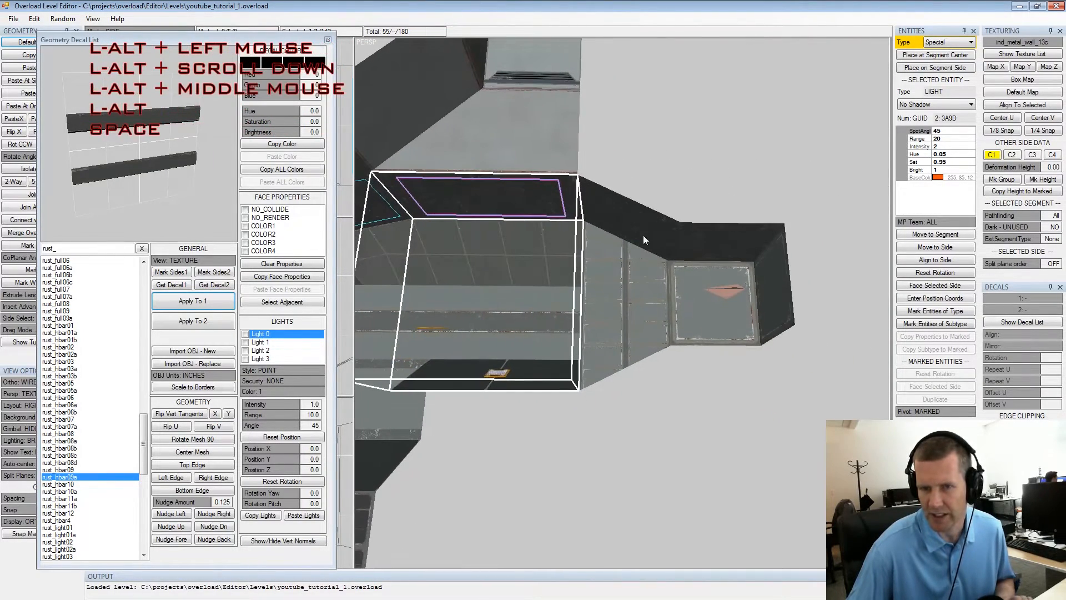
{"action": "left_click", "coordinate": [645, 234]}
{"action": "key", "text": "space"}
{"action": "left_click", "coordinate": [708, 242]}
{"action": "key", "text": "space"}
Mark the ceiling of the narrow segment before the end room and select the end room's ceiling carrying the tn_light_07f decal
{"action": "middle_click_drag", "start_coordinate": [642, 251], "coordinate": [745, 226], "text": "alt"}
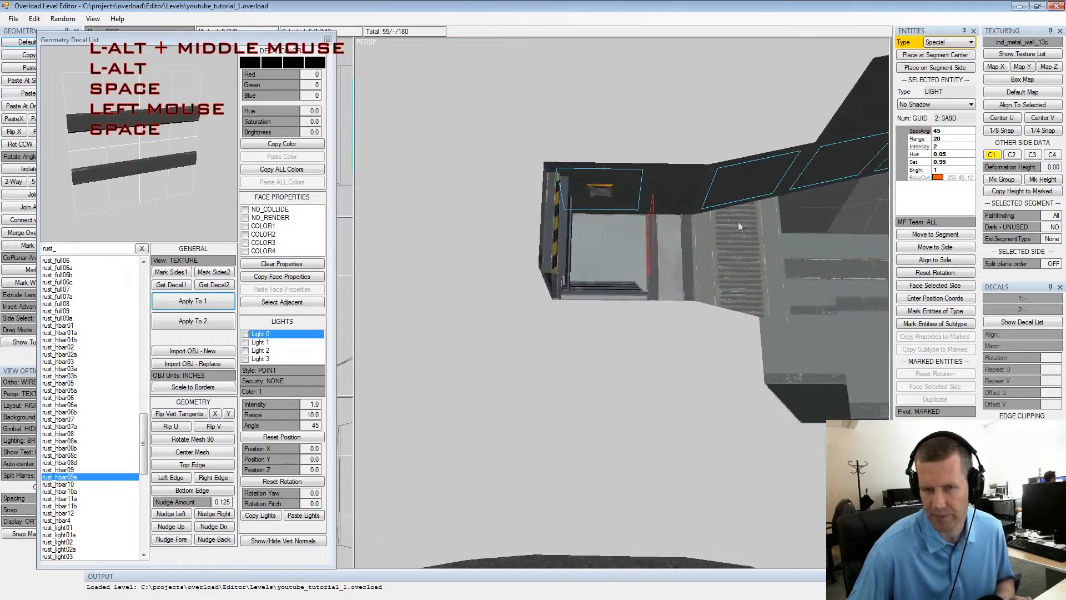
{"action": "left_click_drag", "start_coordinate": [744, 225], "coordinate": [605, 230], "text": "alt"}
{"action": "scroll", "coordinate": [569, 234], "scroll_direction": "up", "scroll_amount": 3, "text": "alt"}
{"action": "middle_click_drag", "start_coordinate": [569, 232], "coordinate": [659, 252], "text": "alt"}
{"action": "left_click_drag", "start_coordinate": [658, 253], "coordinate": [639, 281], "text": "alt"}
{"action": "scroll", "coordinate": [617, 275], "scroll_direction": "up", "scroll_amount": 1, "text": "alt"}
{"action": "left_click", "coordinate": [620, 277]}
{"action": "key", "text": "space"}
{"action": "left_click", "coordinate": [638, 281]}
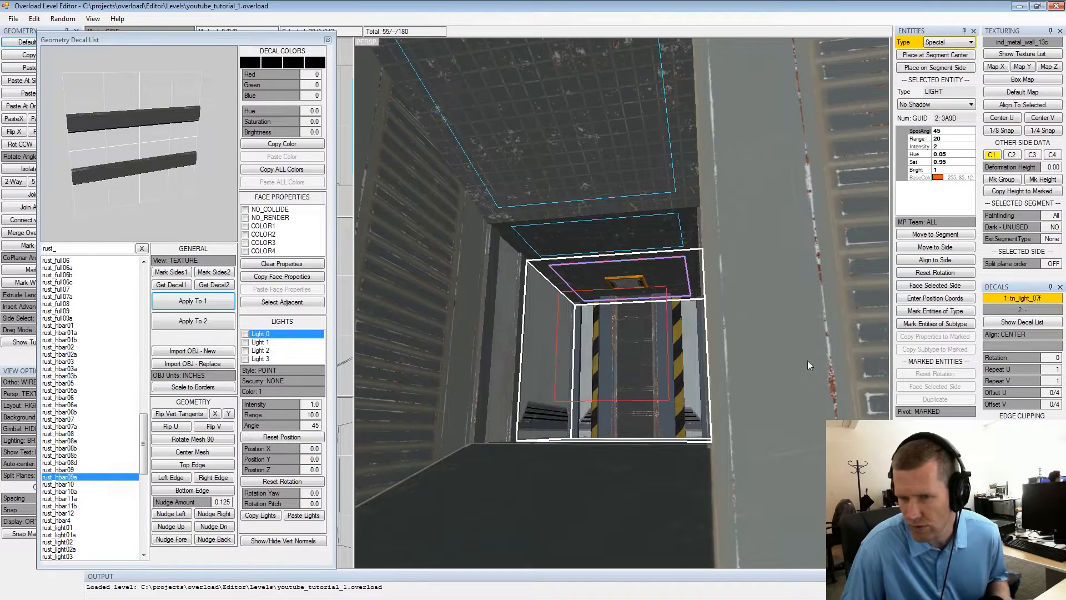
Preview the first rust_vwide decals back and forth, from rust_vwide01 on, finishing on rust_vwide03a
{"action": "left_click_drag", "start_coordinate": [145, 435], "coordinate": [144, 531]}
{"action": "left_click", "coordinate": [74, 456]}
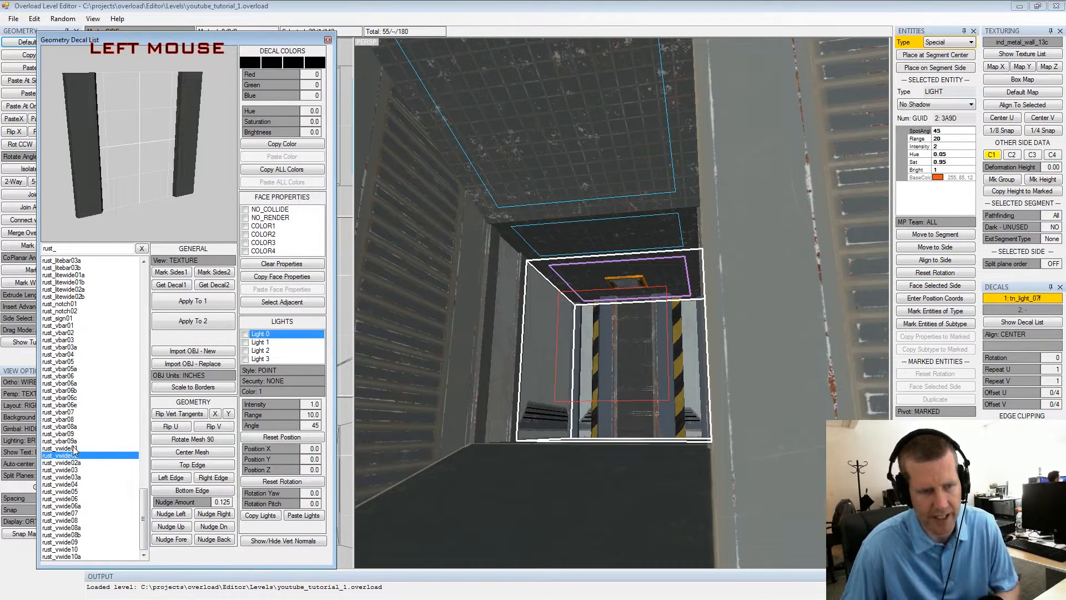
{"action": "left_click", "coordinate": [74, 448]}
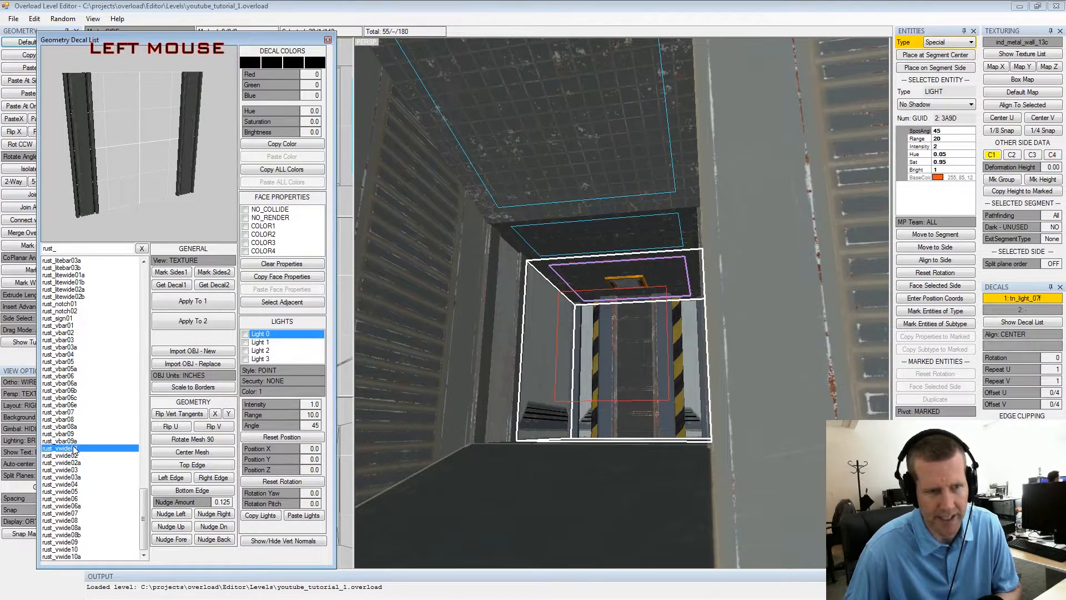
{"action": "key", "text": "Down"}
{"action": "key", "text": "Down"}
{"action": "key", "text": "Down"}
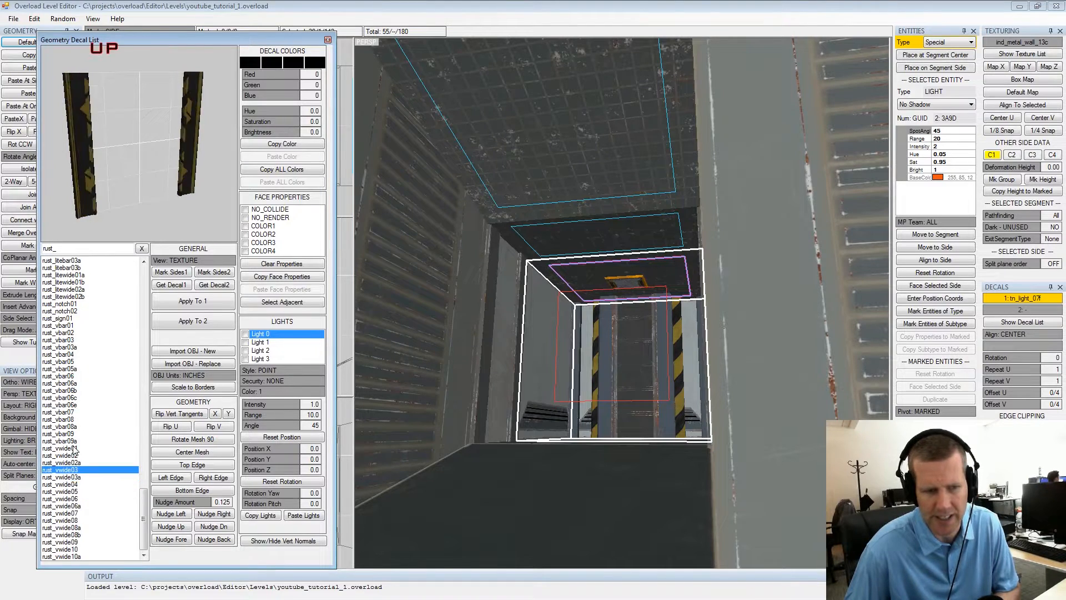
{"action": "key", "text": "Up"}
{"action": "key", "text": "Up"}
{"action": "key", "text": "Up"}
{"action": "key", "text": "Down"}
{"action": "key", "text": "Down"}
{"action": "key", "text": "Down"}
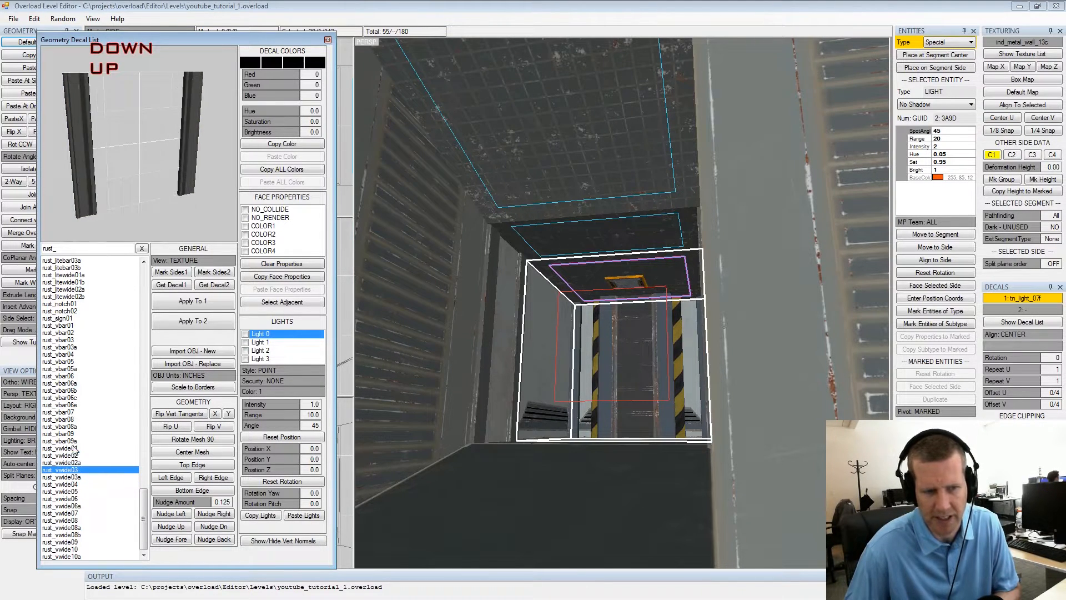
{"action": "left_click_drag", "start_coordinate": [145, 506], "coordinate": [143, 507]}
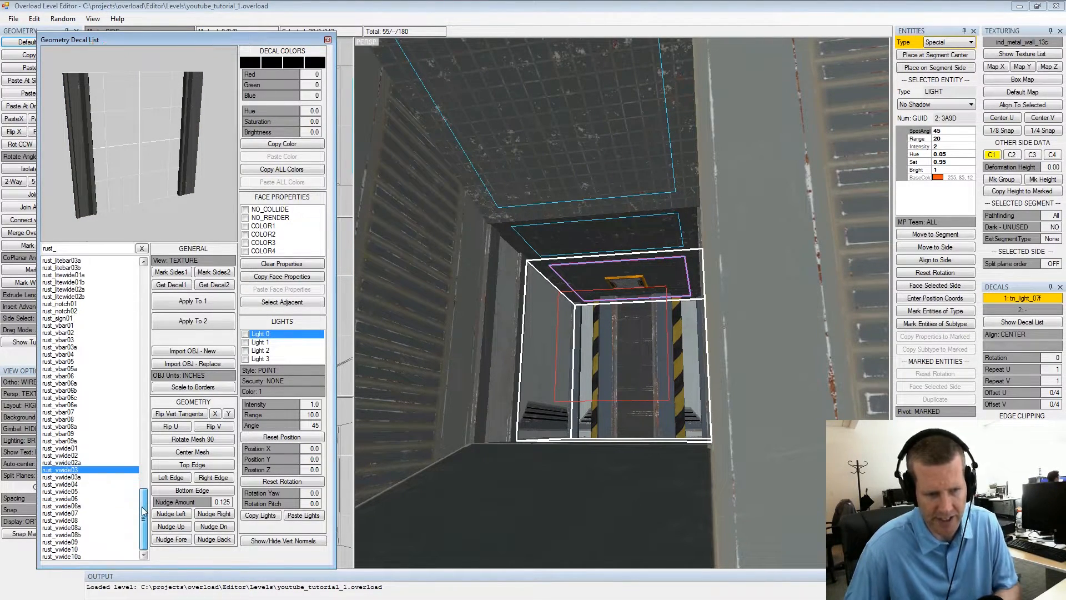
{"action": "left_click", "coordinate": [83, 449]}
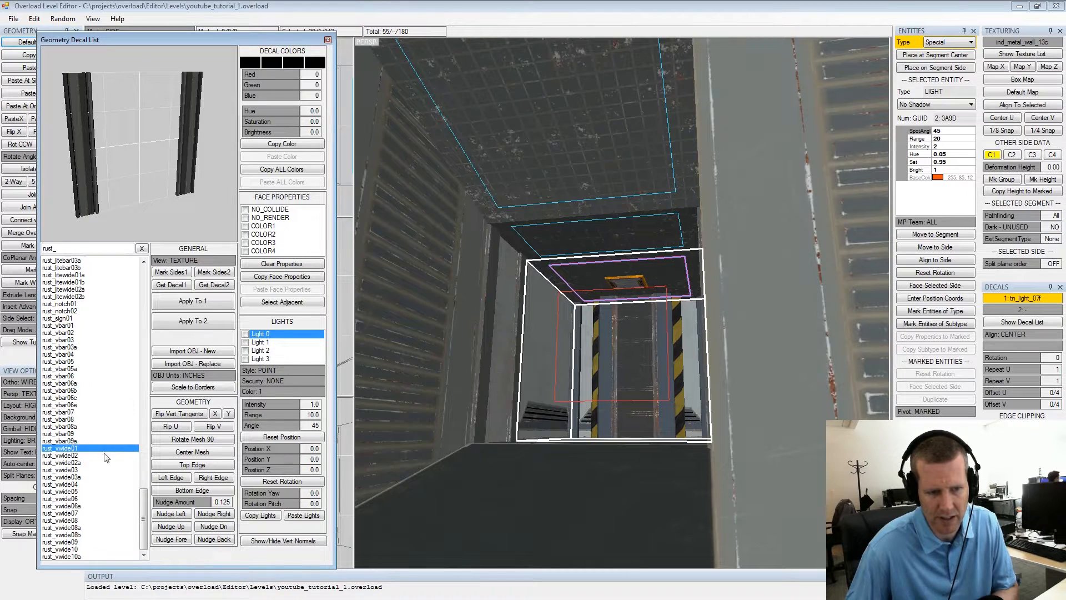
{"action": "key", "text": "Down"}
{"action": "left_click", "coordinate": [85, 455]}
{"action": "key", "text": "Down"}
{"action": "key", "text": "Down"}
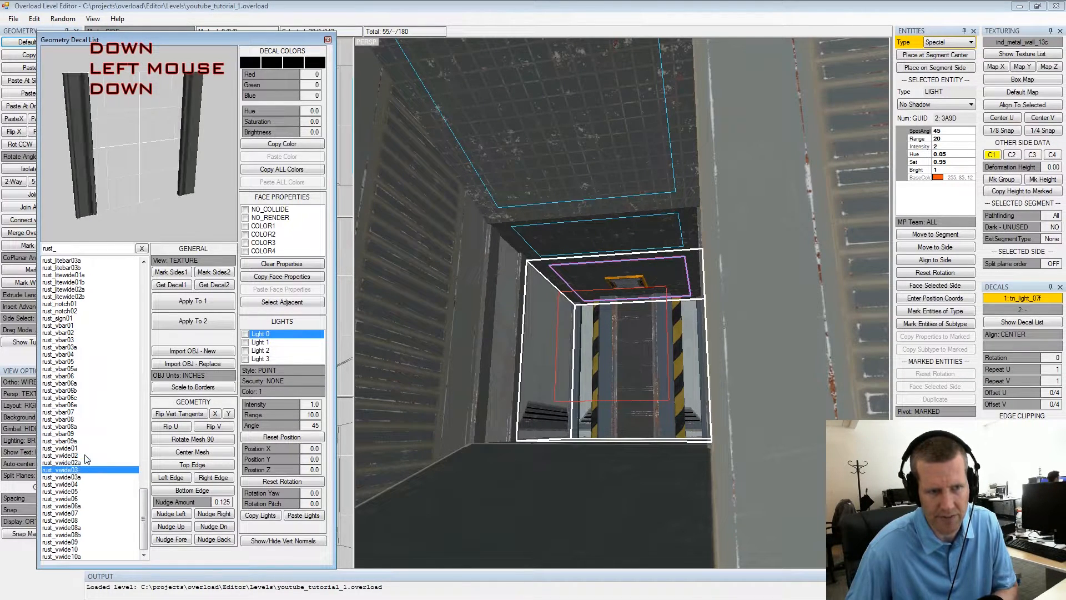
{"action": "key", "text": "Up"}
{"action": "key", "text": "Down"}
{"action": "key", "text": "Down"}
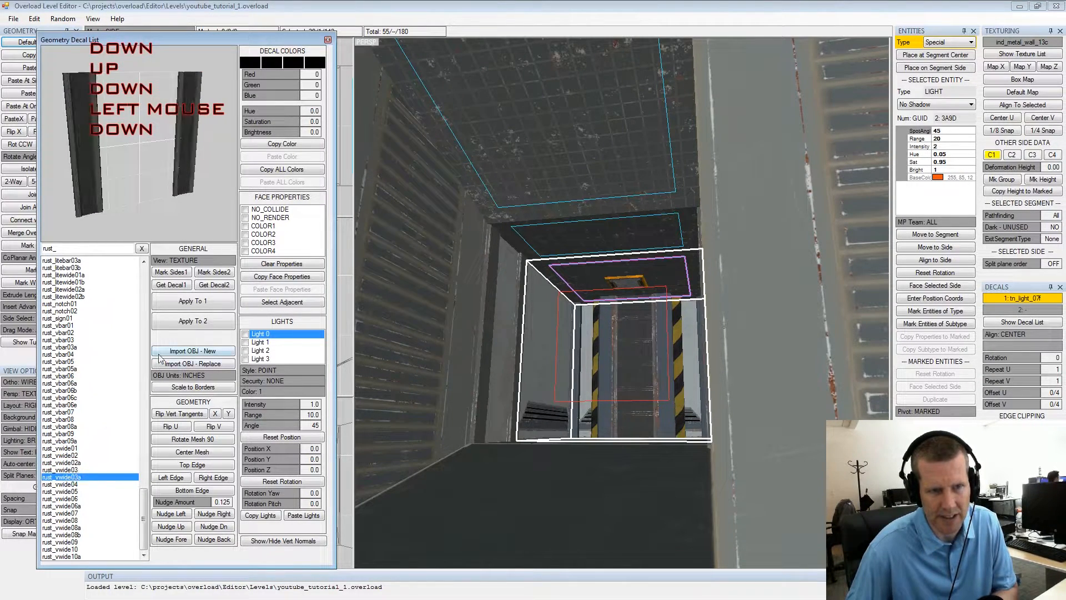
Apply rust_vwide03a as decal 1 on the marked ceilings and set the end room ceiling decal's rotation to 90
{"action": "left_click", "coordinate": [184, 302]}
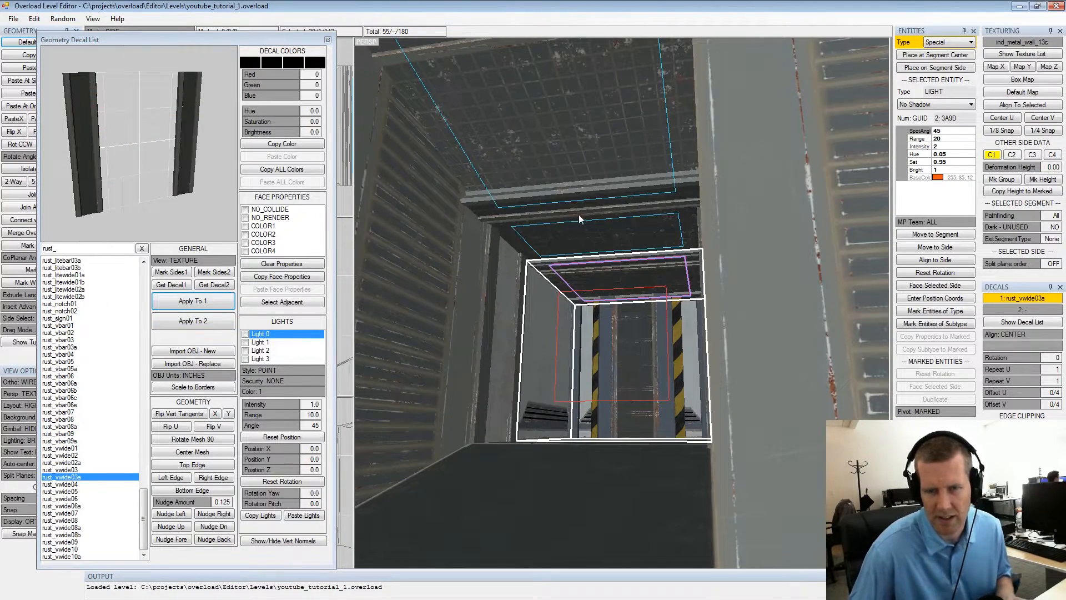
{"action": "left_click_drag", "start_coordinate": [614, 226], "coordinate": [560, 221], "text": "alt"}
{"action": "scroll", "coordinate": [556, 219], "scroll_direction": "up", "scroll_amount": 3, "text": "alt"}
{"action": "middle_click_drag", "start_coordinate": [572, 229], "coordinate": [586, 231], "text": "alt"}
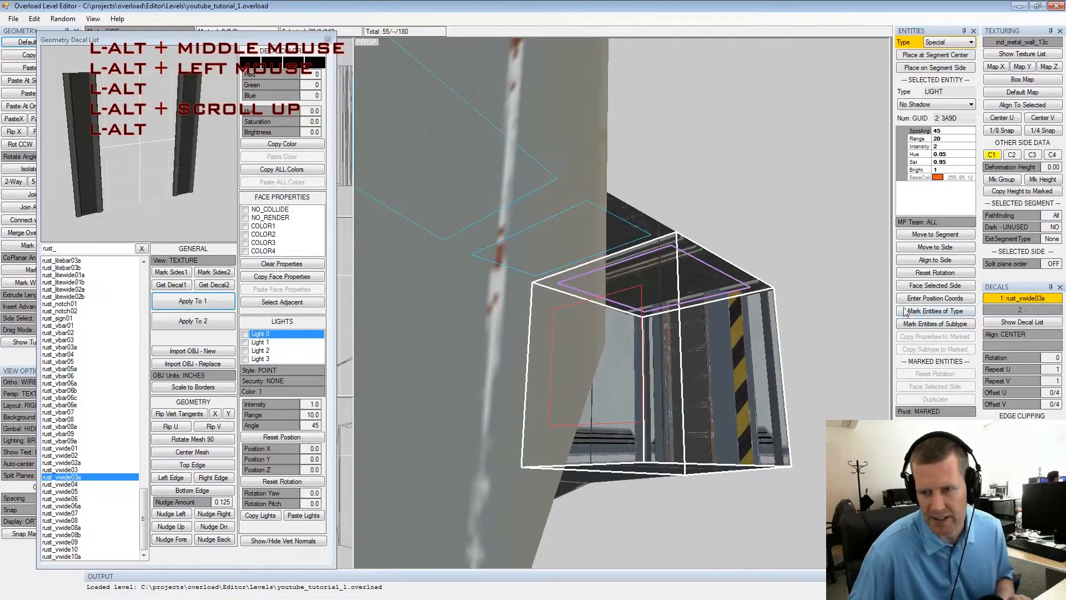
{"action": "left_click", "coordinate": [1033, 359]}
{"action": "left_click_drag", "start_coordinate": [626, 261], "coordinate": [595, 238], "text": "alt"}
{"action": "scroll", "coordinate": [601, 256], "scroll_direction": "up", "scroll_amount": 2, "text": "alt"}
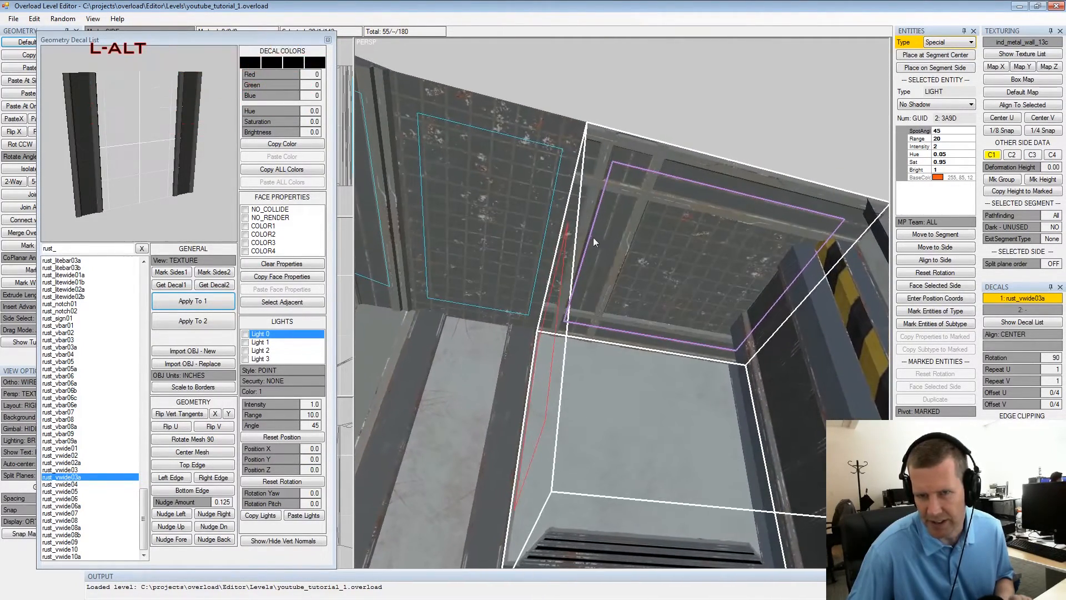
Copy the end room ceiling's decal 1 settings to all marked ceilings and check them along the corridor
{"action": "left_click", "coordinate": [1023, 539]}
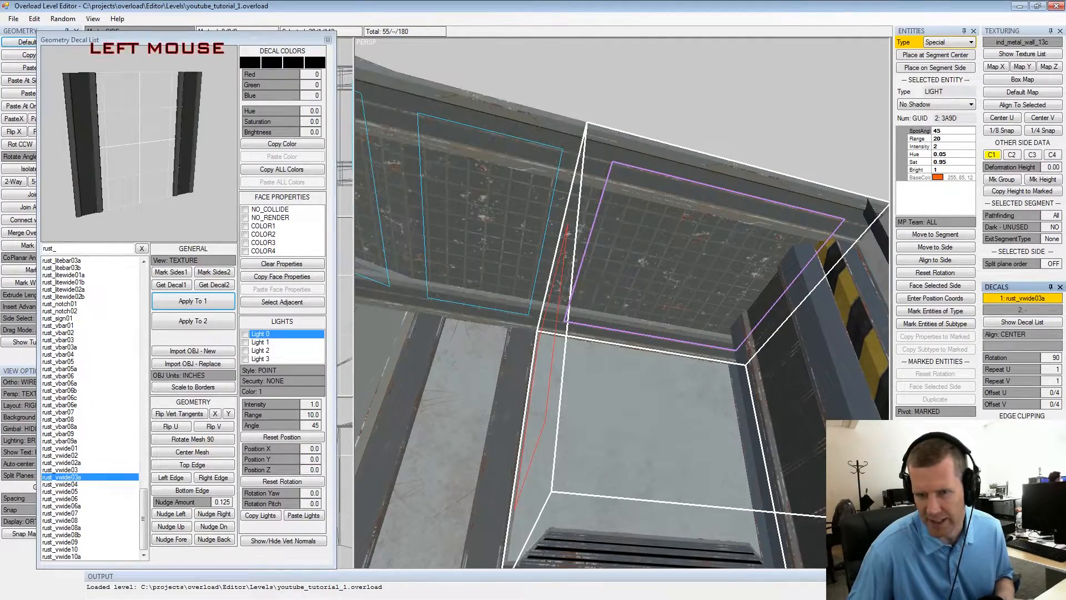
{"action": "left_click_drag", "start_coordinate": [630, 240], "coordinate": [581, 238], "text": "alt"}
{"action": "scroll", "coordinate": [674, 245], "scroll_direction": "down", "scroll_amount": 1, "text": "alt"}
{"action": "middle_click_drag", "start_coordinate": [581, 238], "coordinate": [691, 233], "text": "alt"}
{"action": "scroll", "coordinate": [674, 240], "scroll_direction": "down", "scroll_amount": 1, "text": "alt"}
{"action": "left_click_drag", "start_coordinate": [689, 232], "coordinate": [625, 246], "text": "alt"}
{"action": "middle_click_drag", "start_coordinate": [625, 245], "coordinate": [739, 246], "text": "alt"}
{"action": "scroll", "coordinate": [738, 247], "scroll_direction": "down", "scroll_amount": 1, "text": "alt"}
{"action": "left_click_drag", "start_coordinate": [739, 247], "coordinate": [698, 234], "text": "alt"}
Preview the decals from rust_vwide04 to rust_vwide06a, then apply rust_vwide07 as decal 1 on the marked ceilings
{"action": "left_click", "coordinate": [82, 493]}
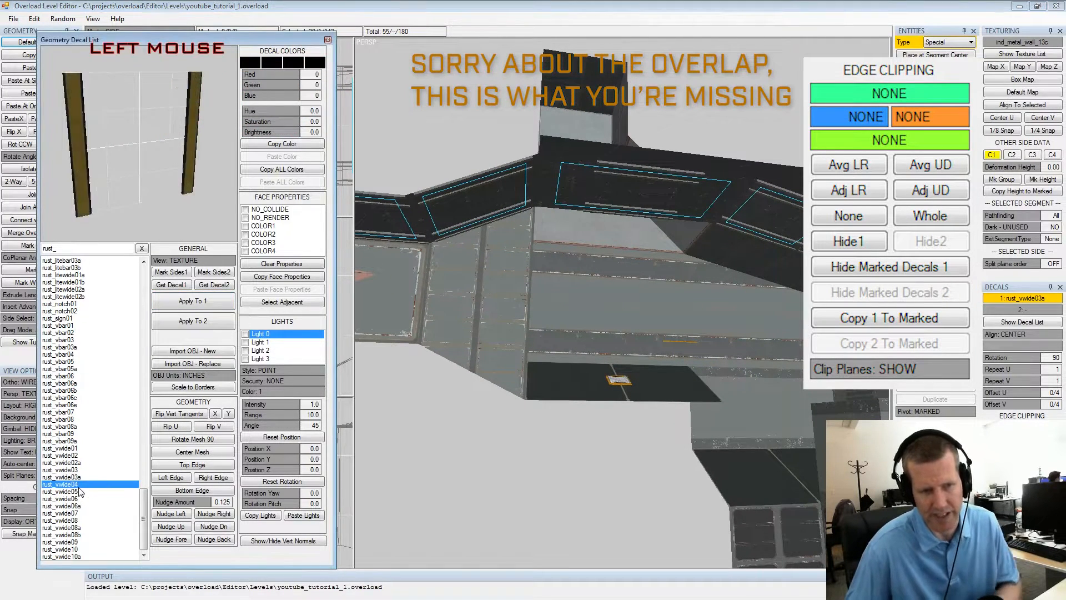
{"action": "key", "text": "Down"}
{"action": "key", "text": "Down"}
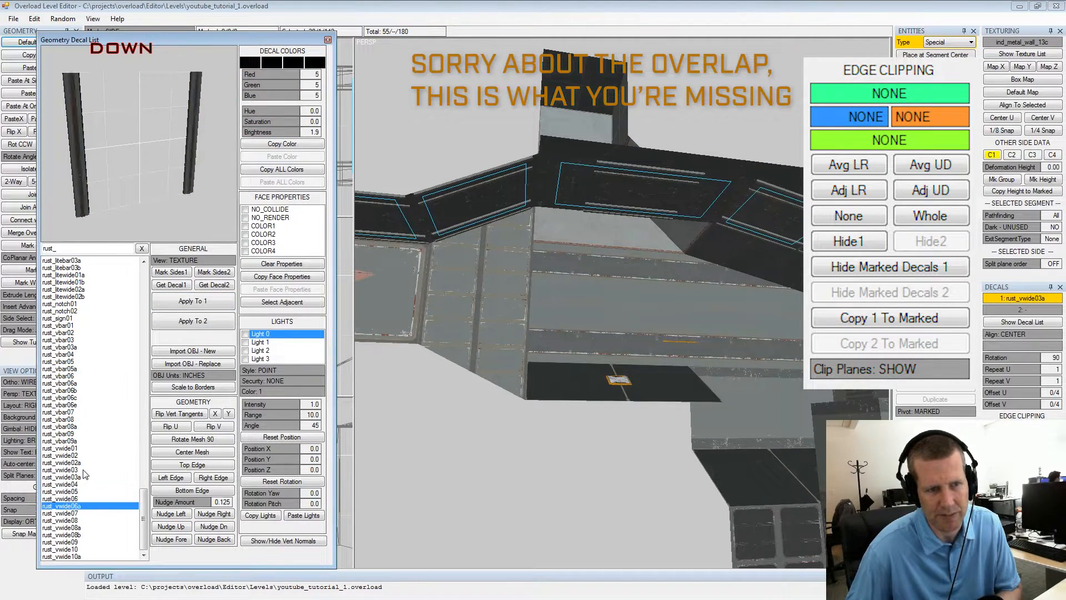
{"action": "key", "text": "Up"}
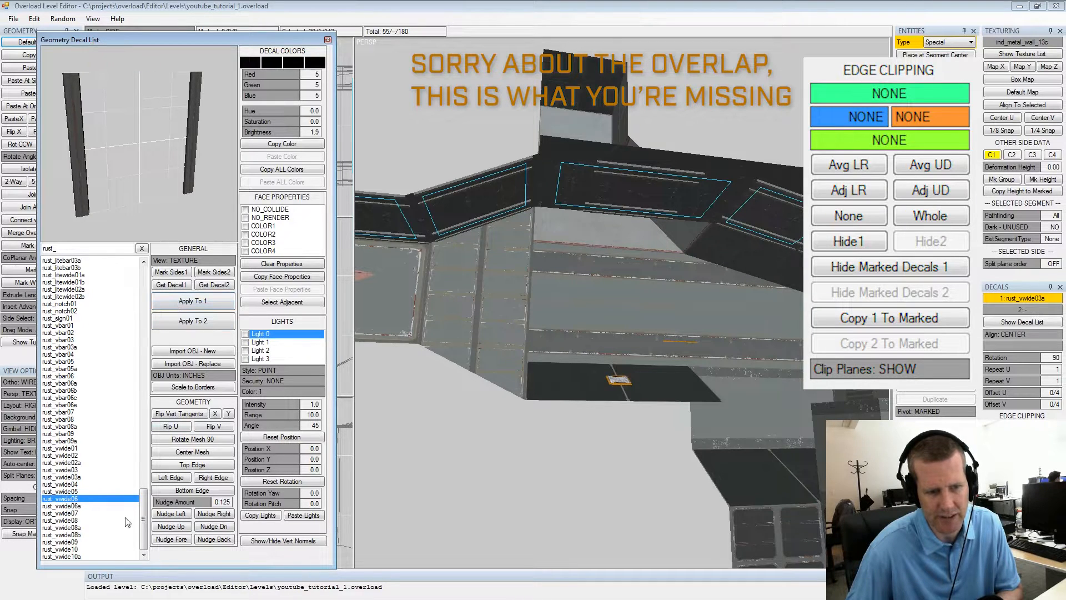
{"action": "left_click", "coordinate": [77, 513]}
{"action": "left_click", "coordinate": [192, 301]}
Select the narrow segment's ceiling and cycle decal 1's edge clipping modes on the edge facing the angled corridor
{"action": "left_click_drag", "start_coordinate": [538, 261], "coordinate": [584, 220], "text": "alt"}
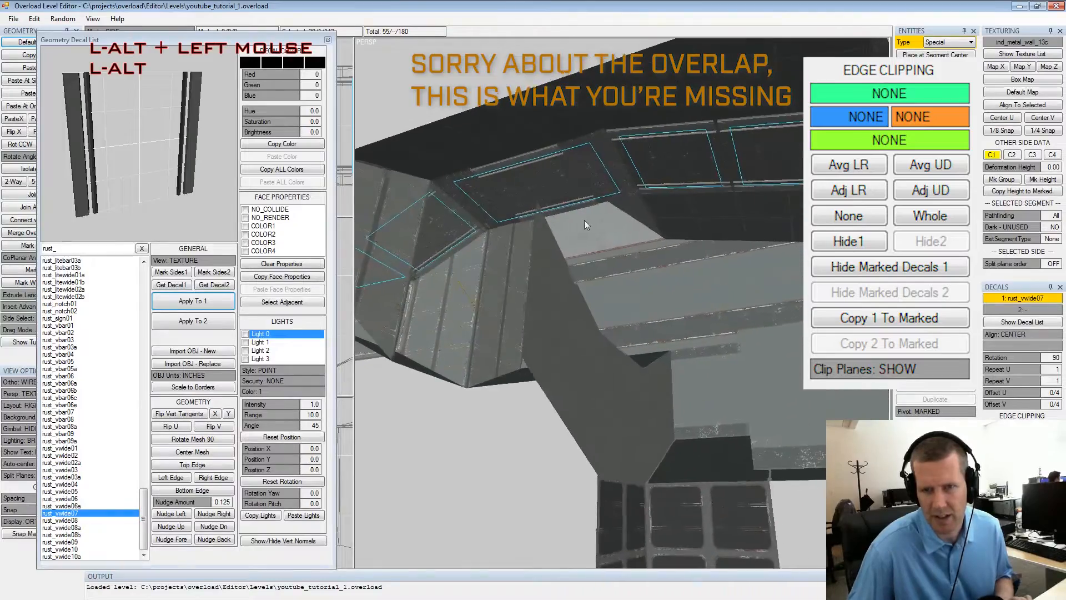
{"action": "middle_click_drag", "start_coordinate": [584, 219], "coordinate": [560, 228], "text": "alt"}
{"action": "left_click_drag", "start_coordinate": [561, 228], "coordinate": [634, 221], "text": "alt"}
{"action": "scroll", "coordinate": [634, 221], "scroll_direction": "up", "scroll_amount": 3, "text": "alt"}
{"action": "scroll", "coordinate": [654, 169], "scroll_direction": "down", "scroll_amount": 3}
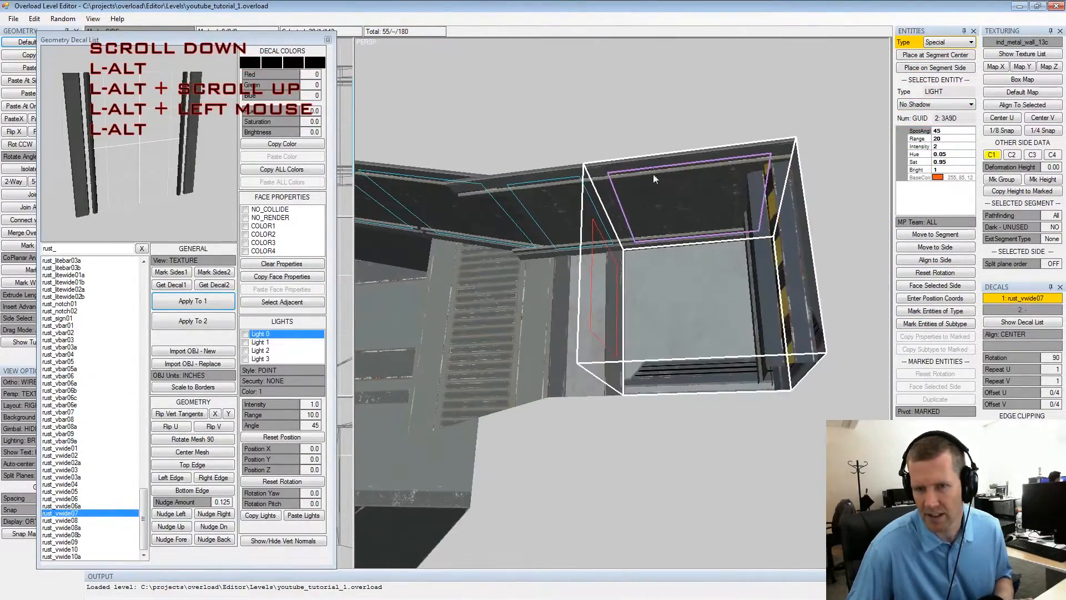
{"action": "left_click_drag", "start_coordinate": [612, 218], "coordinate": [649, 225], "text": "alt"}
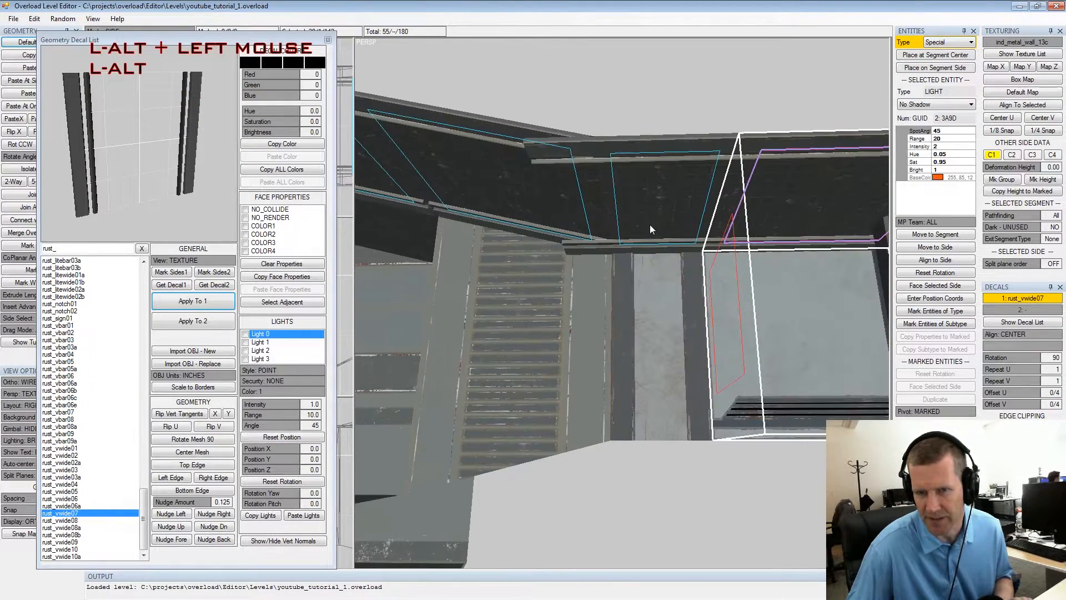
{"action": "left_click", "coordinate": [650, 221]}
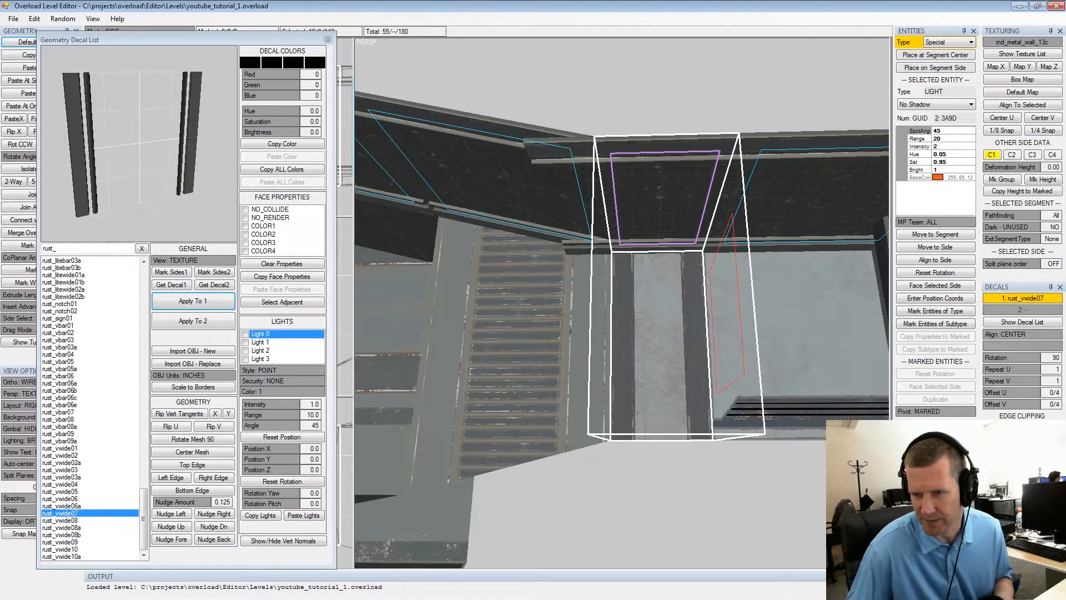
{"action": "left_click", "coordinate": [1020, 439]}
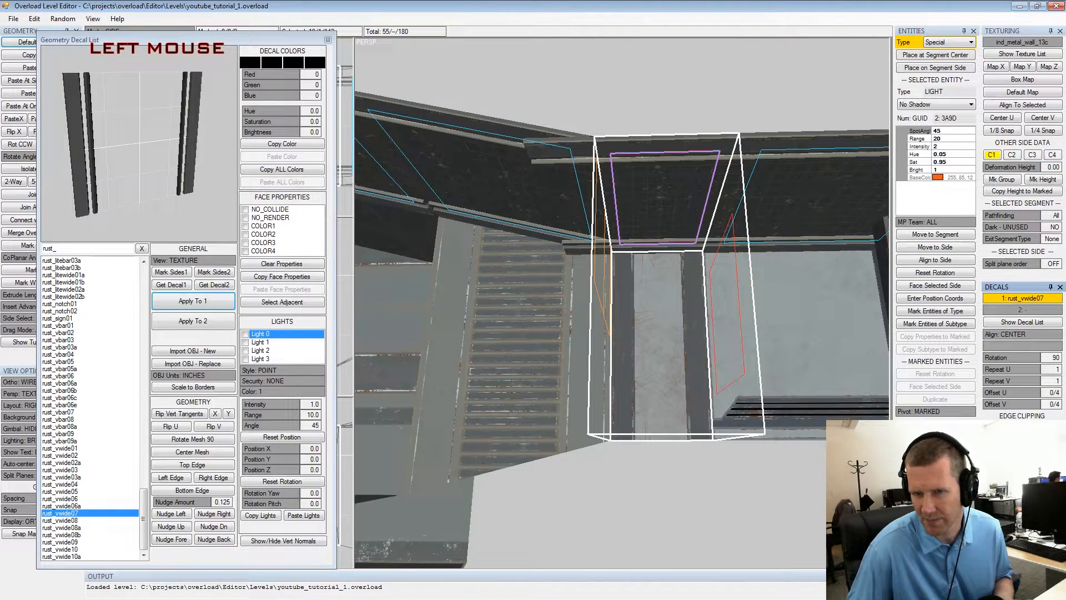
{"action": "left_click", "coordinate": [1021, 439]}
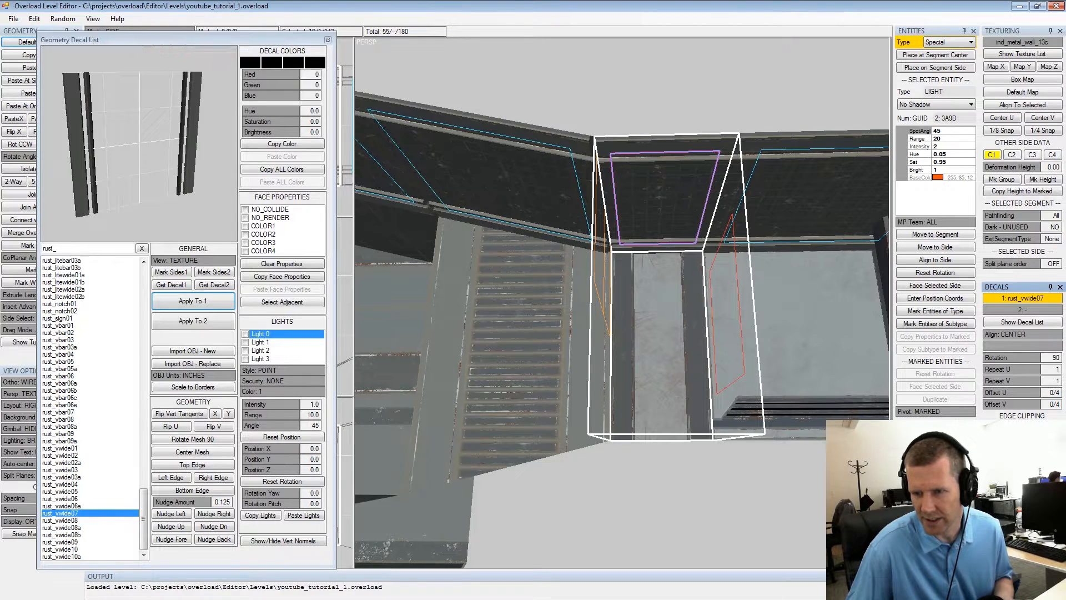
{"action": "left_click", "coordinate": [1021, 440]}
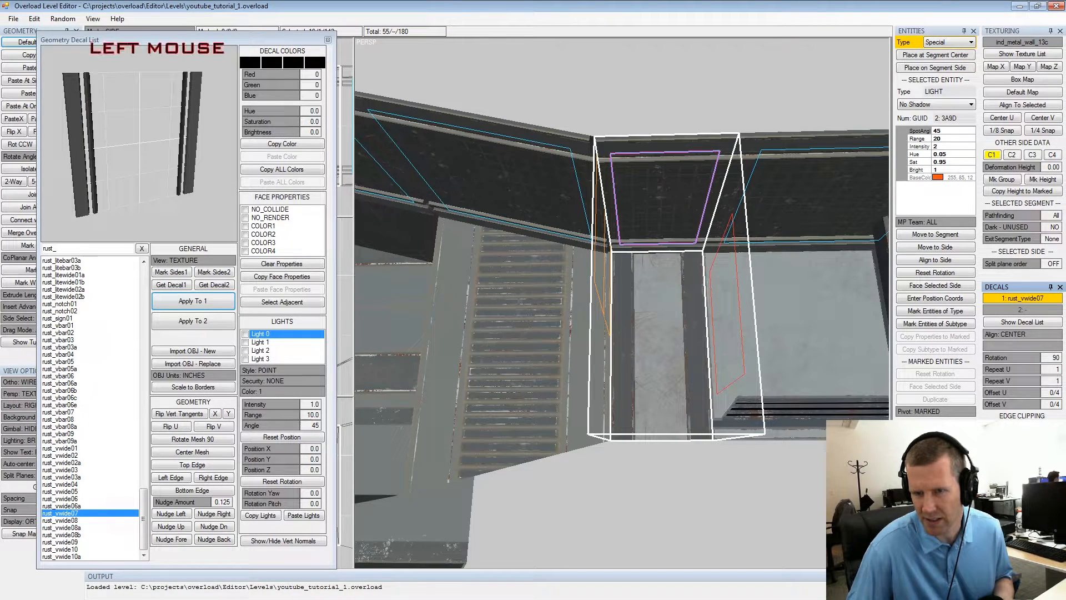
{"action": "right_click", "coordinate": [1023, 439]}
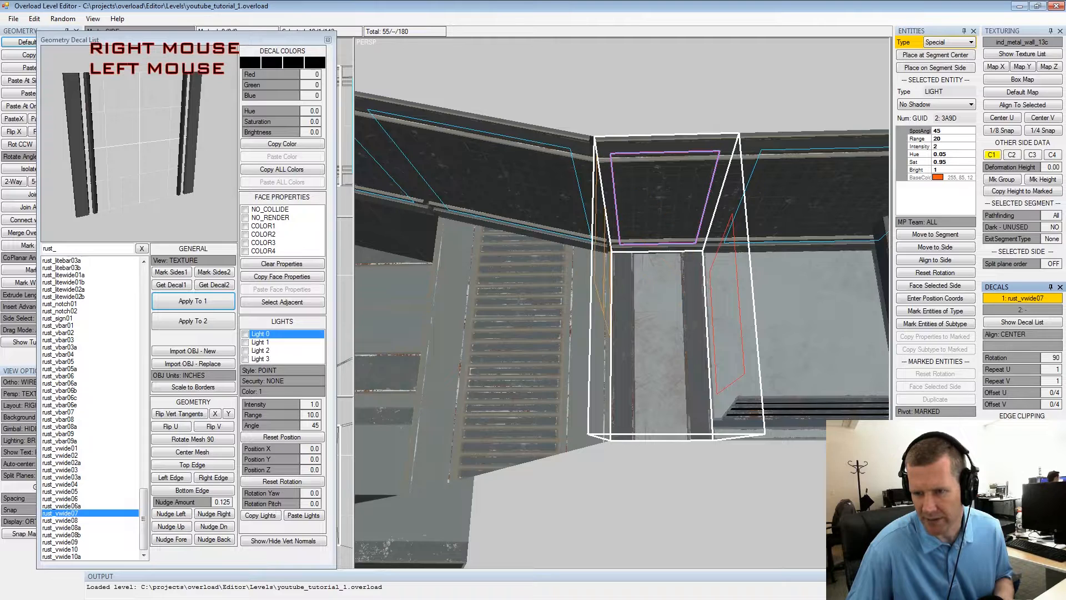
{"action": "right_click", "coordinate": [1022, 440]}
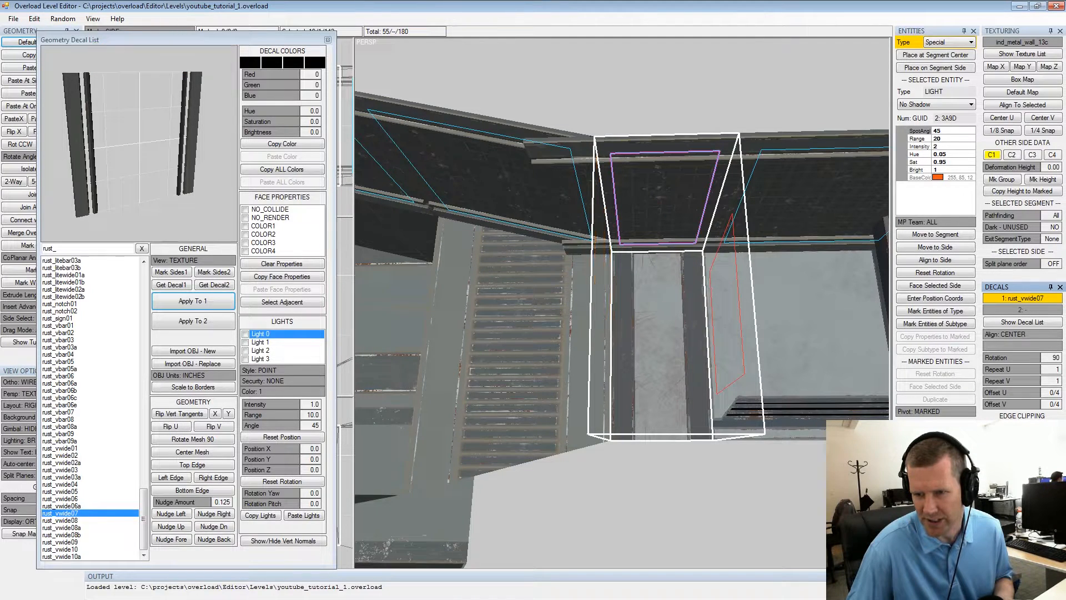
{"action": "left_click", "coordinate": [1022, 439]}
{"action": "left_click", "coordinate": [1022, 439]}
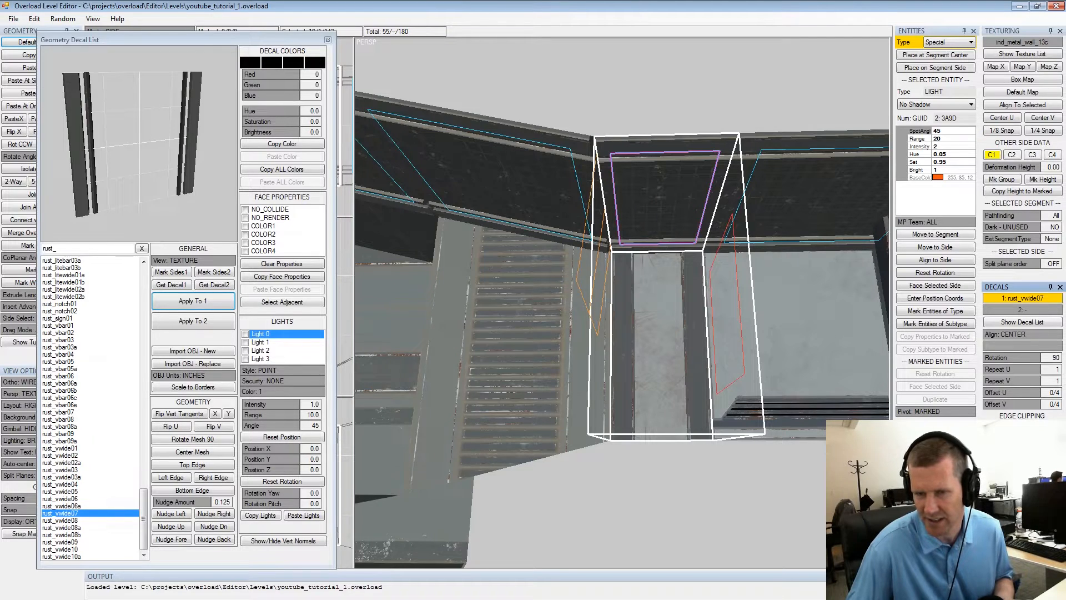
Examine how the clipped ceiling decals meet at the bend between the narrow segment and the angled corridor
{"action": "left_click_drag", "start_coordinate": [668, 226], "coordinate": [672, 230], "text": "alt"}
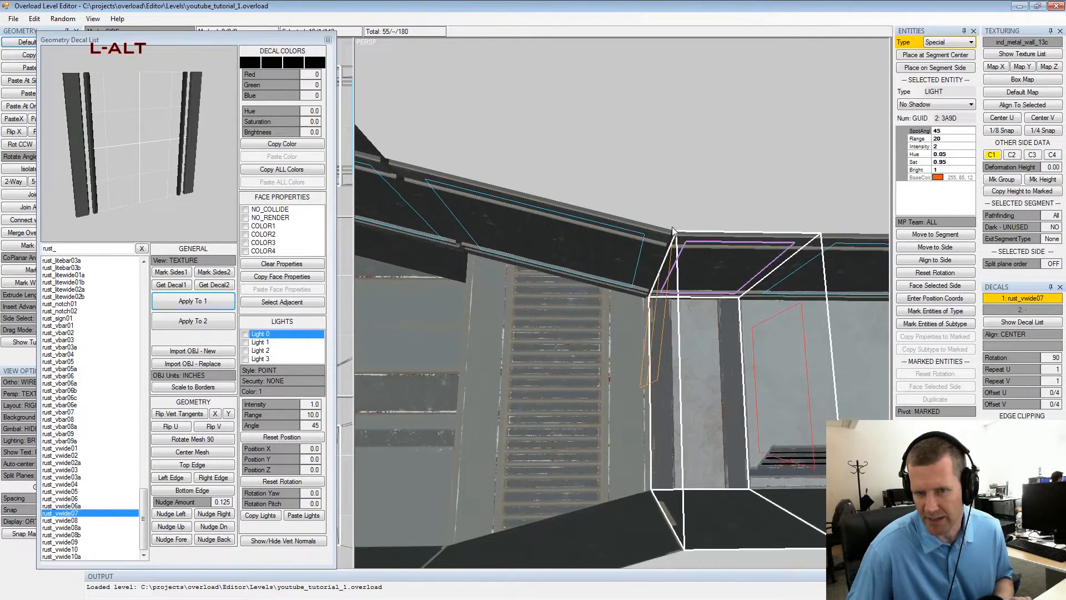
{"action": "scroll", "coordinate": [672, 230], "scroll_direction": "up", "scroll_amount": 2, "text": "alt"}
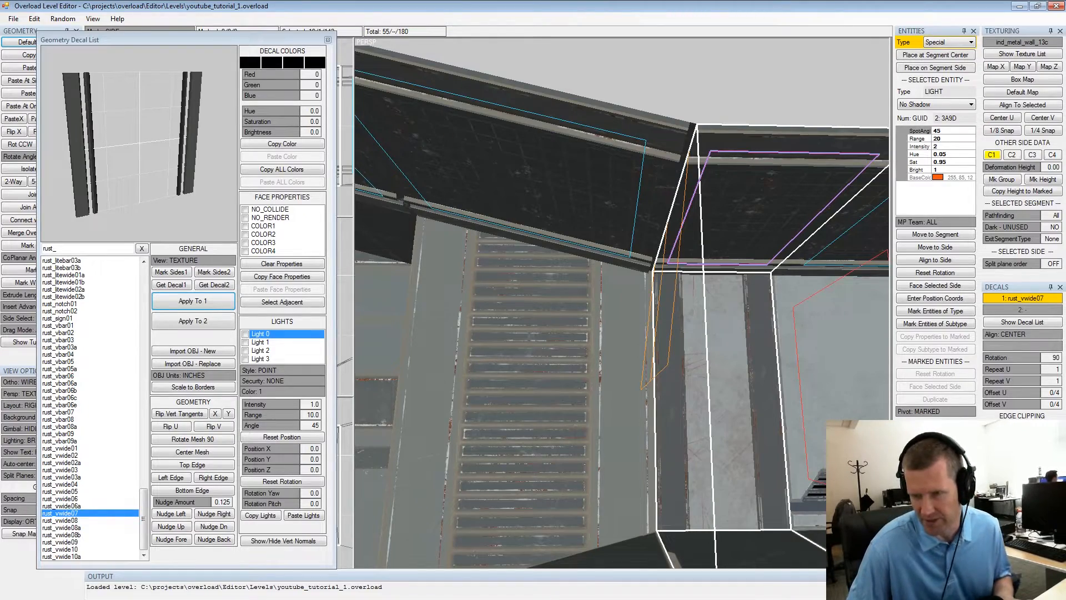
{"action": "left_click_drag", "start_coordinate": [716, 244], "coordinate": [695, 245], "text": "alt"}
{"action": "left_click_drag", "start_coordinate": [667, 291], "coordinate": [667, 291], "text": "alt"}
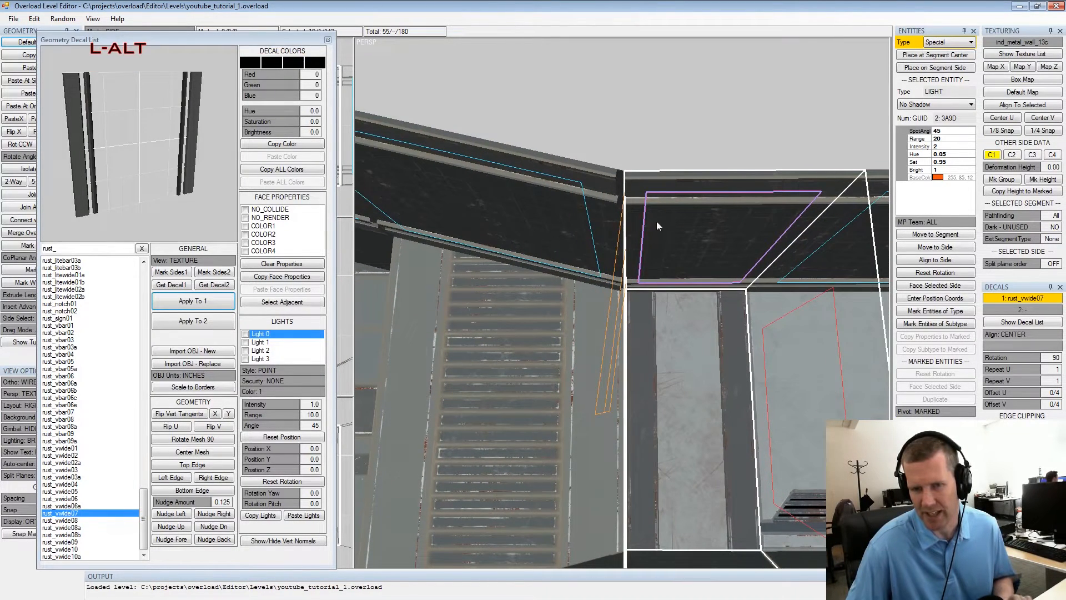
{"action": "left_click_drag", "start_coordinate": [657, 223], "coordinate": [656, 231], "text": "alt"}
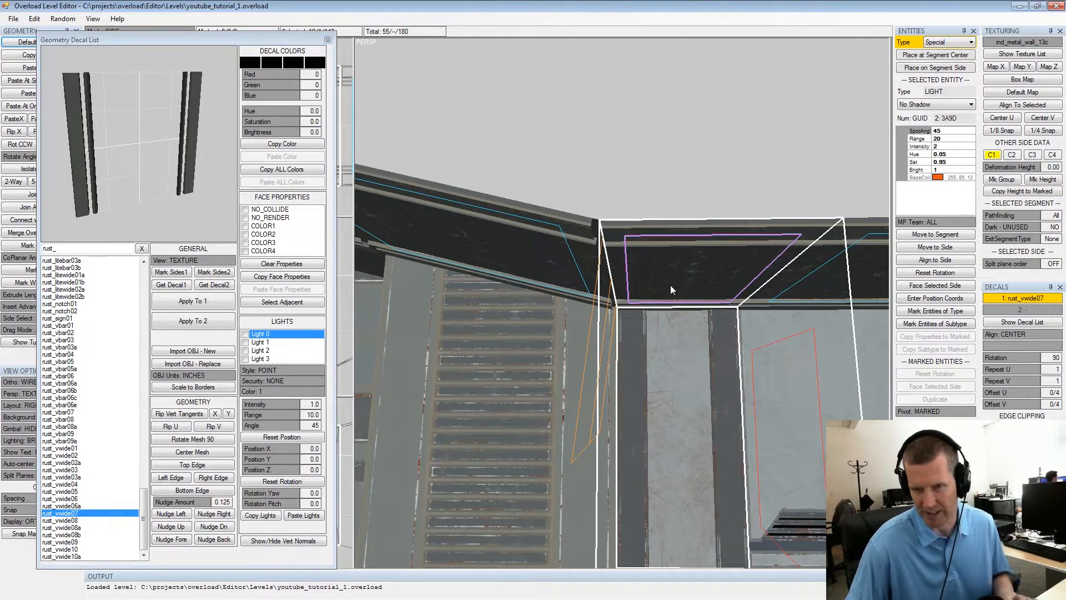
{"action": "left_click_drag", "start_coordinate": [665, 296], "coordinate": [662, 293], "text": "alt"}
{"action": "scroll", "coordinate": [673, 297], "scroll_direction": "down", "scroll_amount": 2, "text": "alt"}
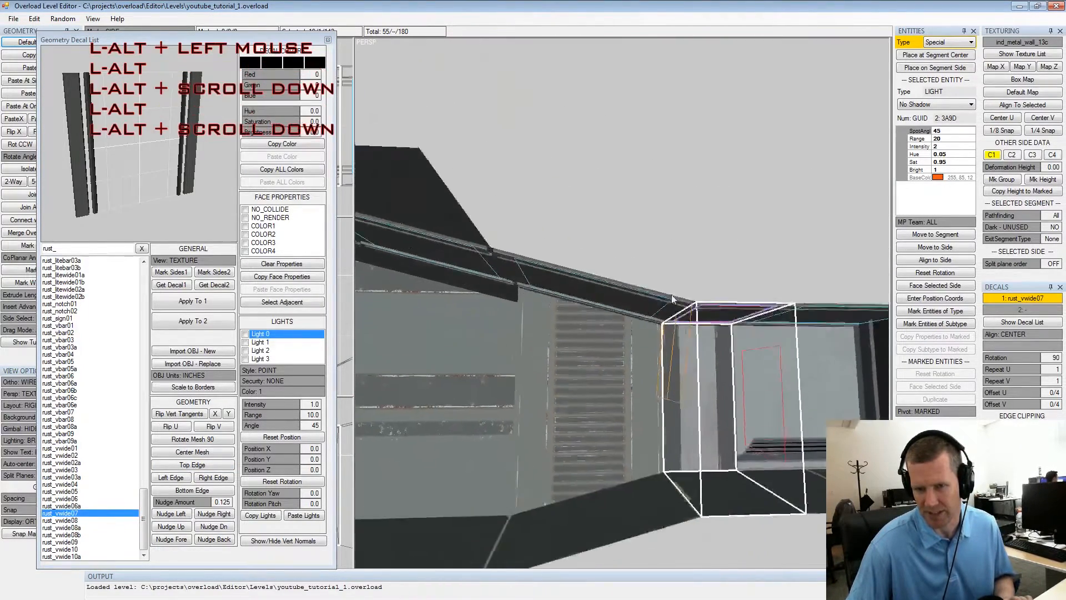
{"action": "scroll", "coordinate": [651, 306], "scroll_direction": "up", "scroll_amount": 2, "text": "alt"}
{"action": "left_click_drag", "start_coordinate": [650, 309], "coordinate": [654, 267], "text": "alt"}
{"action": "middle_click_drag", "start_coordinate": [654, 267], "coordinate": [650, 295], "text": "alt"}
{"action": "left_click_drag", "start_coordinate": [651, 296], "coordinate": [647, 304], "text": "alt"}
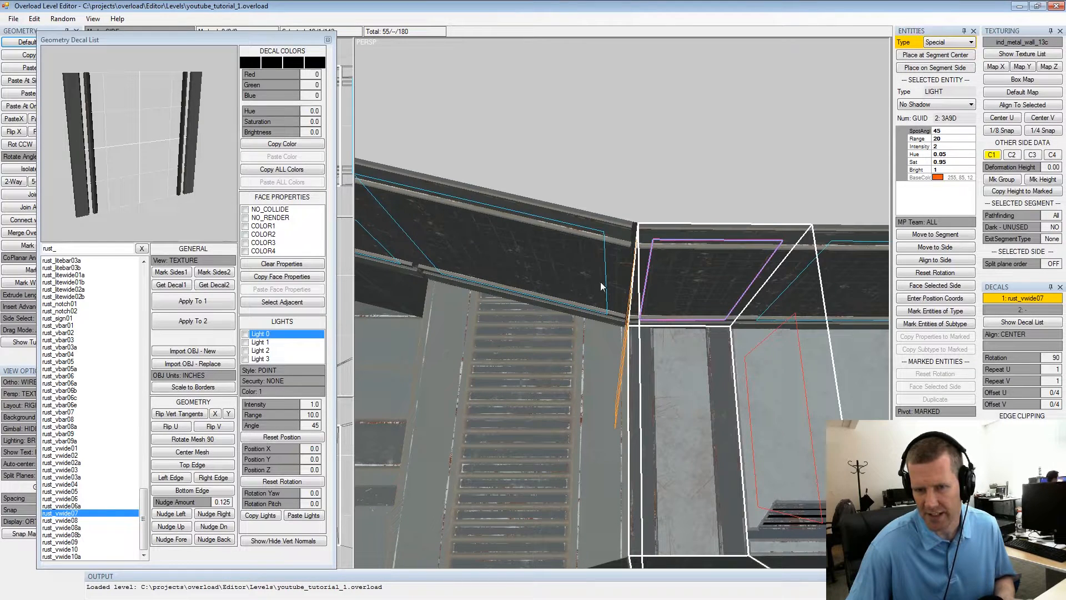
Try edge clipping on the end-room edge of the narrow segment's ceiling decal and revert it
{"action": "left_click", "coordinate": [679, 286]}
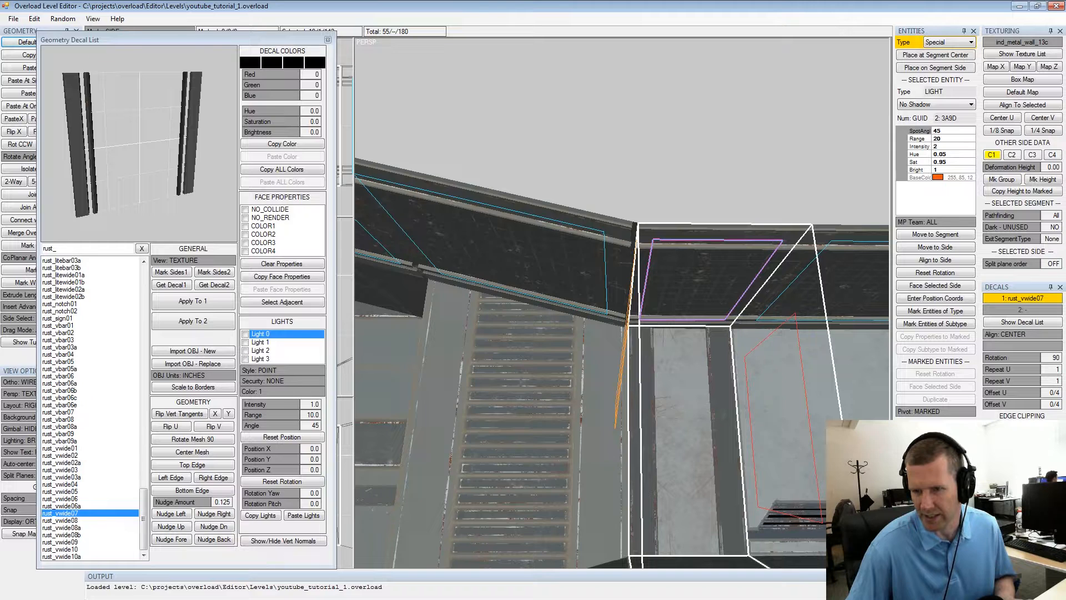
{"action": "left_click", "coordinate": [1012, 439]}
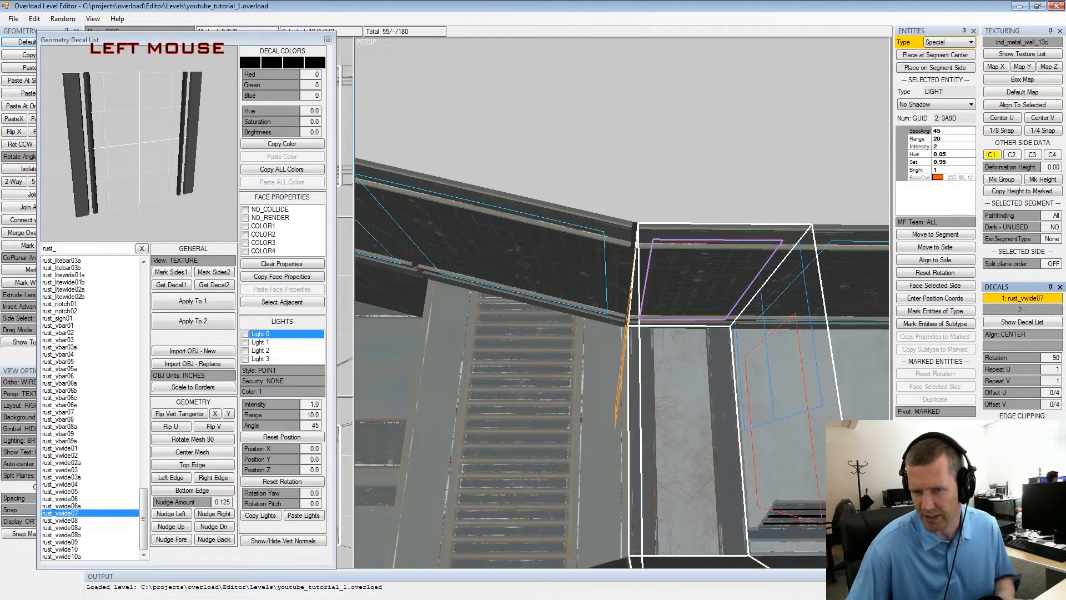
{"action": "left_click_drag", "start_coordinate": [773, 356], "coordinate": [691, 298], "text": "alt"}
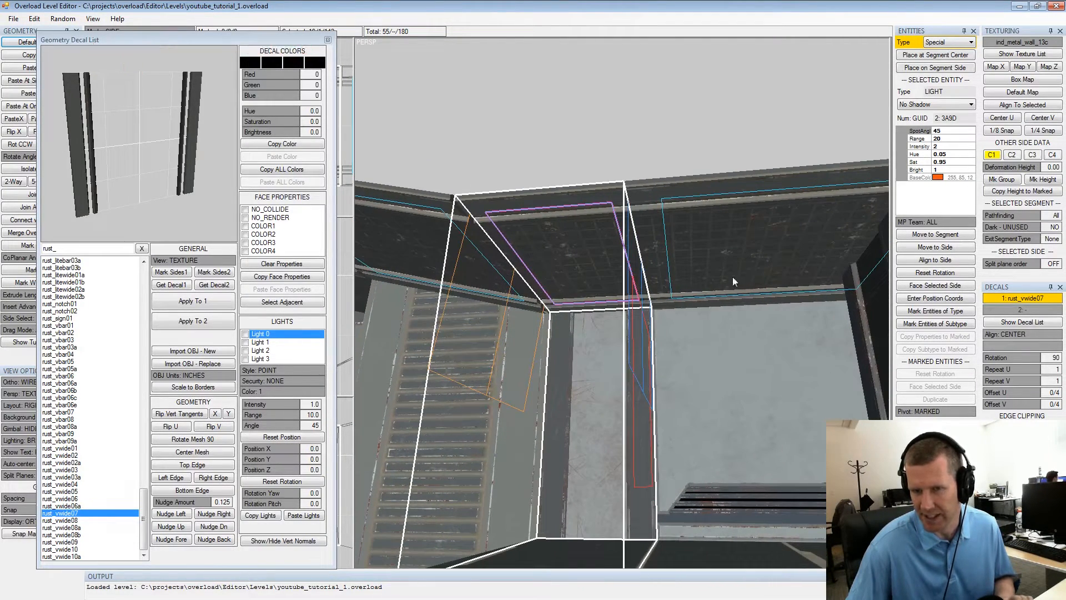
{"action": "scroll", "coordinate": [671, 211], "scroll_direction": "up", "scroll_amount": 2}
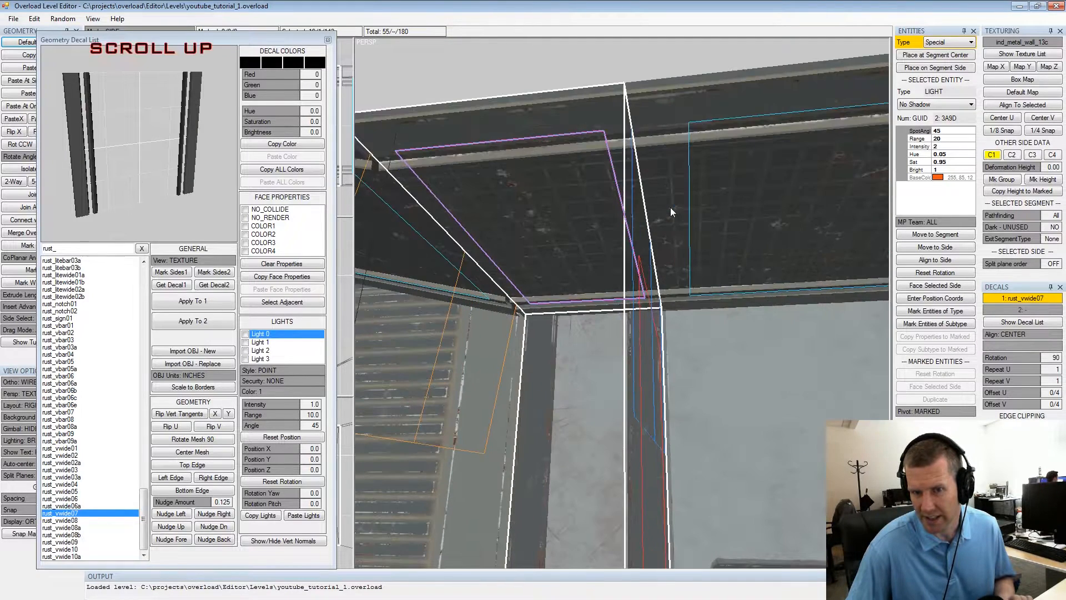
{"action": "scroll", "coordinate": [673, 130], "scroll_direction": "down", "scroll_amount": 1}
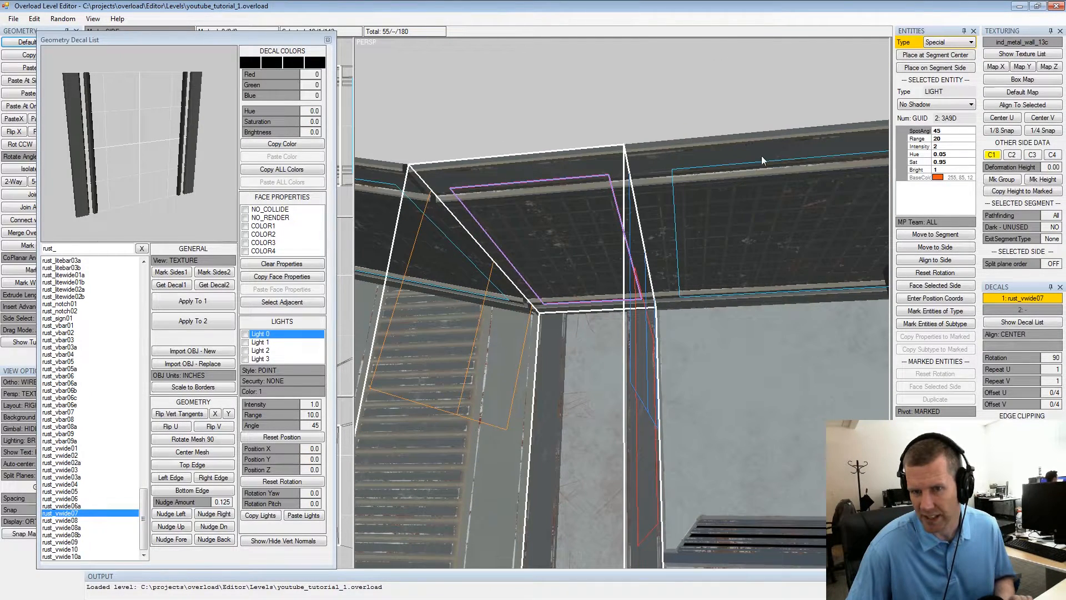
{"action": "right_click", "coordinate": [1013, 357]}
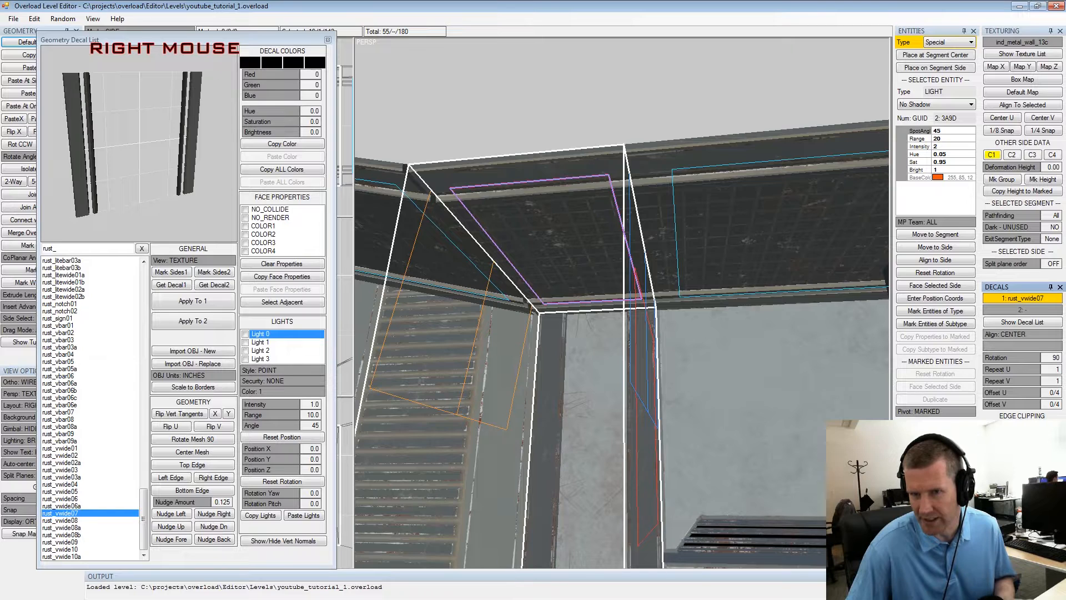
{"action": "left_click_drag", "start_coordinate": [716, 309], "coordinate": [698, 288], "text": "alt"}
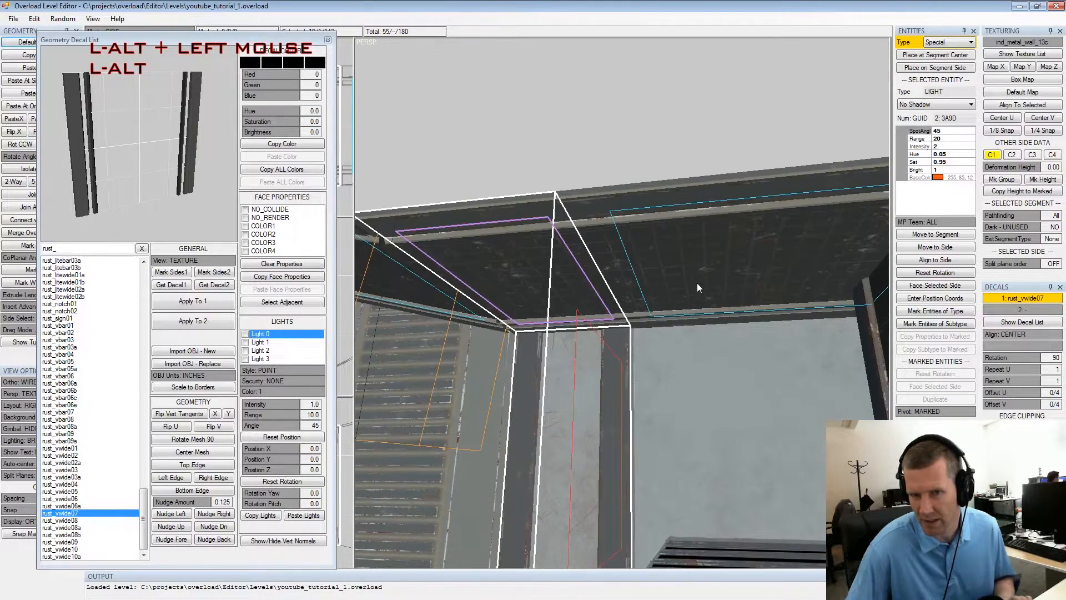
Overlay wireframe on the textured perspective view and enable edge clipping on the end-room edge of the narrow segment's ceiling decal
{"action": "left_click", "coordinate": [13, 394]}
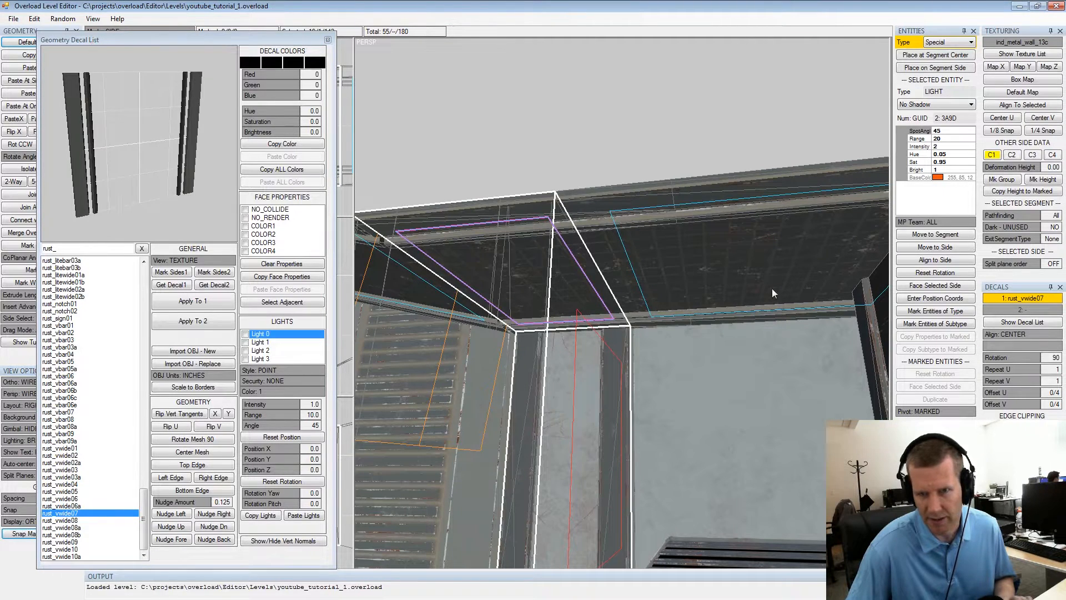
{"action": "left_click_drag", "start_coordinate": [772, 289], "coordinate": [772, 284], "text": "alt"}
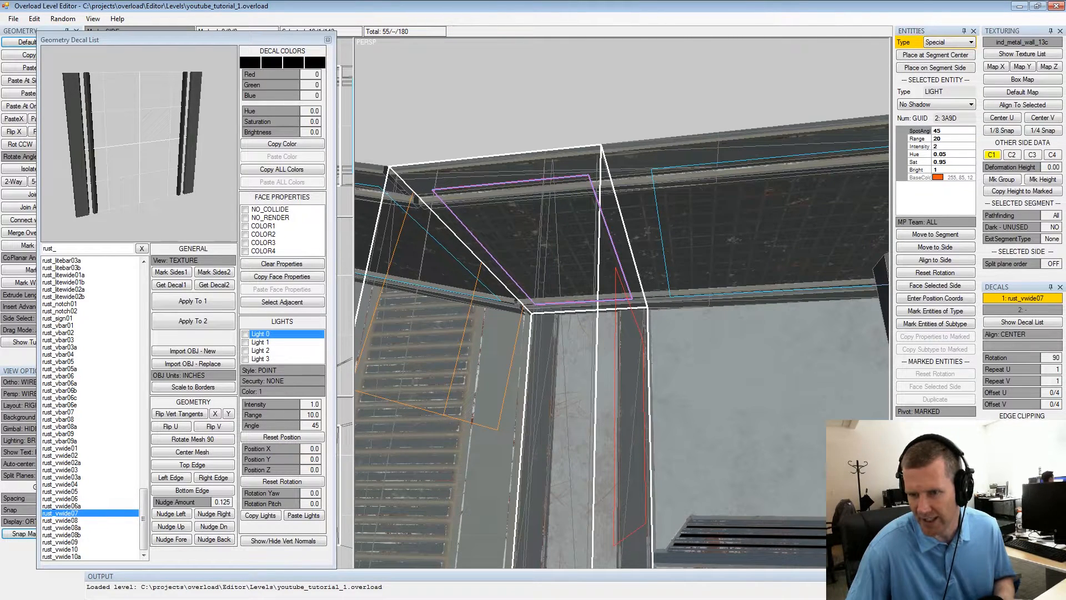
{"action": "left_click", "coordinate": [1023, 450]}
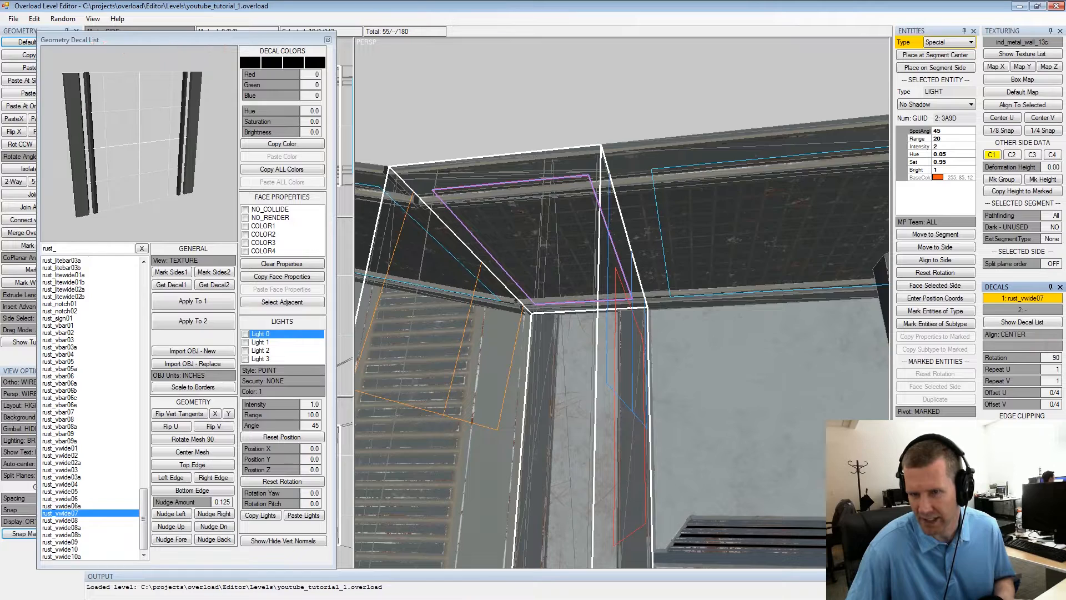
{"action": "left_click_drag", "start_coordinate": [682, 244], "coordinate": [845, 346], "text": "alt"}
{"action": "left_click", "coordinate": [1022, 451]}
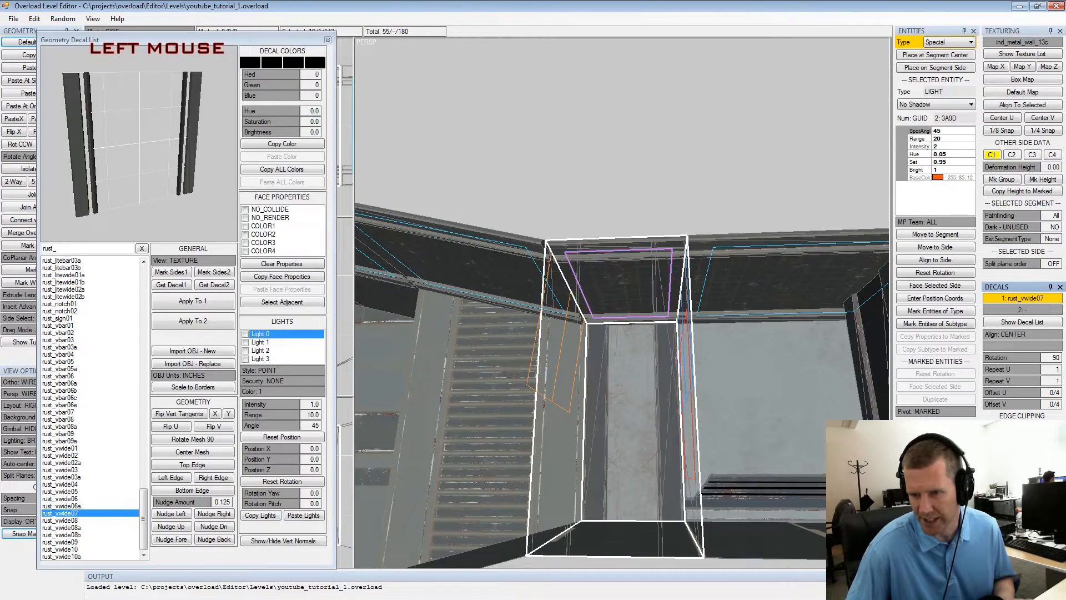
{"action": "right_click", "coordinate": [1022, 451]}
{"action": "left_click_drag", "start_coordinate": [777, 327], "coordinate": [742, 327], "text": "alt"}
{"action": "middle_click_drag", "start_coordinate": [742, 327], "coordinate": [712, 304], "text": "alt"}
{"action": "left_click_drag", "start_coordinate": [662, 293], "coordinate": [681, 267], "text": "alt"}
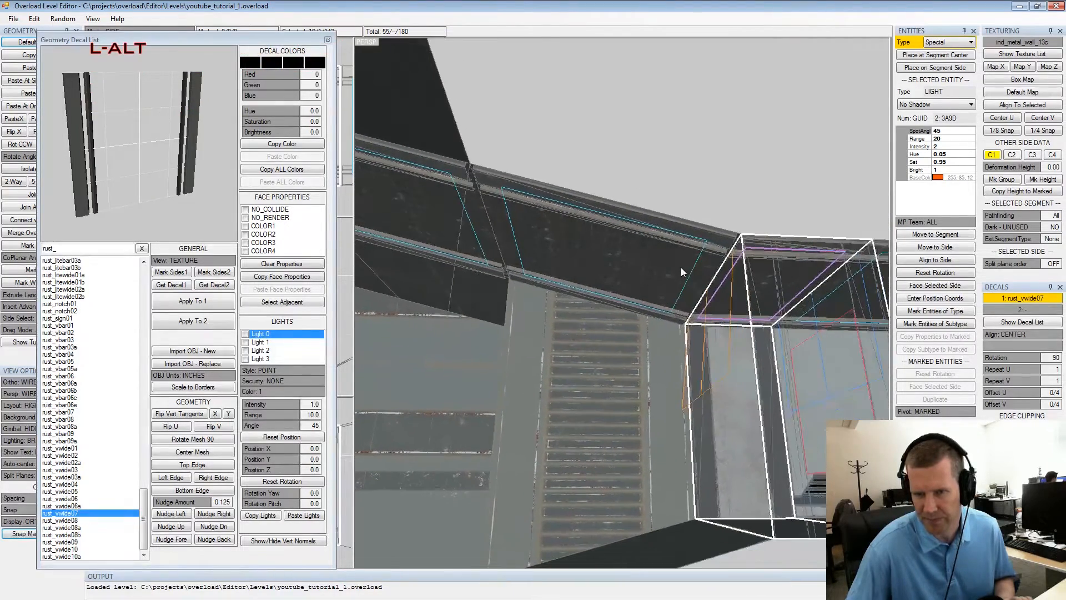
Clear the existing marks and mark the ceilings of the louvered-wall segment and the neighbouring segments along the corridor
{"action": "left_click", "coordinate": [653, 268]}
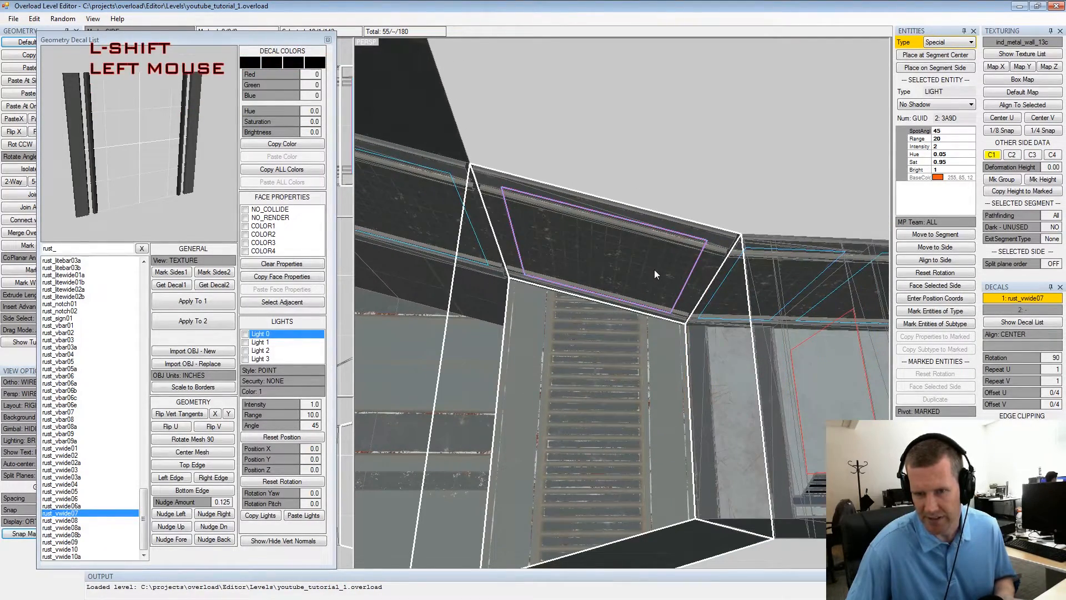
{"action": "middle_click_drag", "start_coordinate": [645, 269], "coordinate": [659, 266]}
{"action": "scroll", "coordinate": [658, 268], "scroll_direction": "down", "scroll_amount": 4}
{"action": "key", "text": "shift+space"}
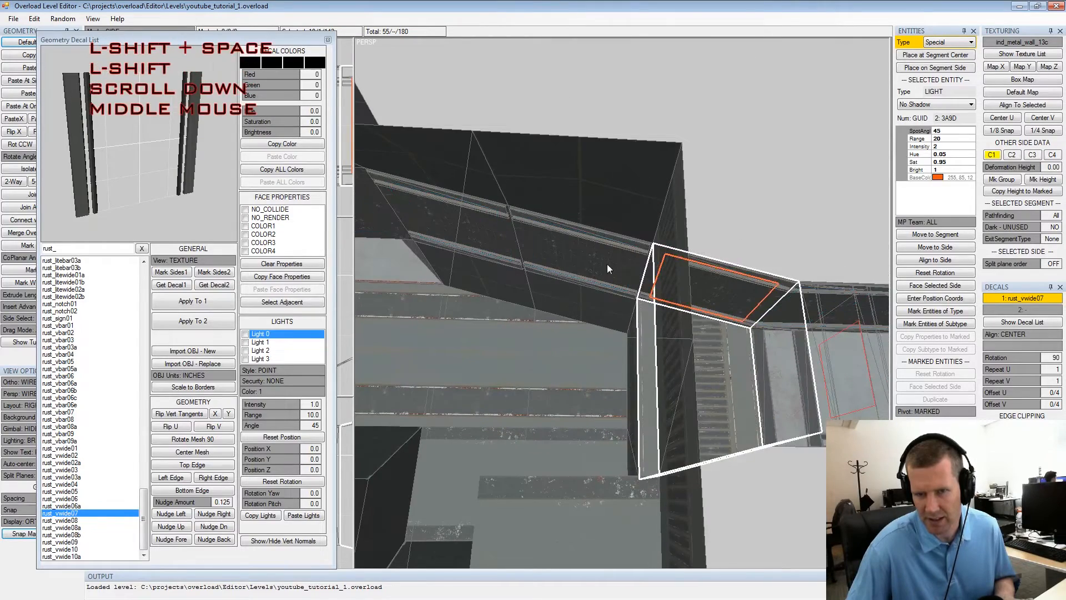
{"action": "key", "text": "space"}
{"action": "left_click", "coordinate": [584, 262]}
{"action": "key", "text": "space"}
{"action": "left_click", "coordinate": [492, 242]}
{"action": "middle_click_drag", "start_coordinate": [491, 242], "coordinate": [551, 220]}
{"action": "left_click", "coordinate": [456, 217]}
{"action": "key", "text": "space"}
Select the louvered-wall segment's ceiling and raise decal 1's Repeat V to 6
{"action": "left_click_drag", "start_coordinate": [456, 217], "coordinate": [487, 230], "text": "alt"}
{"action": "middle_click_drag", "start_coordinate": [487, 230], "coordinate": [637, 234], "text": "alt"}
{"action": "scroll", "coordinate": [616, 256], "scroll_direction": "up", "scroll_amount": 3, "text": "alt"}
{"action": "left_click_drag", "start_coordinate": [616, 256], "coordinate": [632, 262], "text": "alt"}
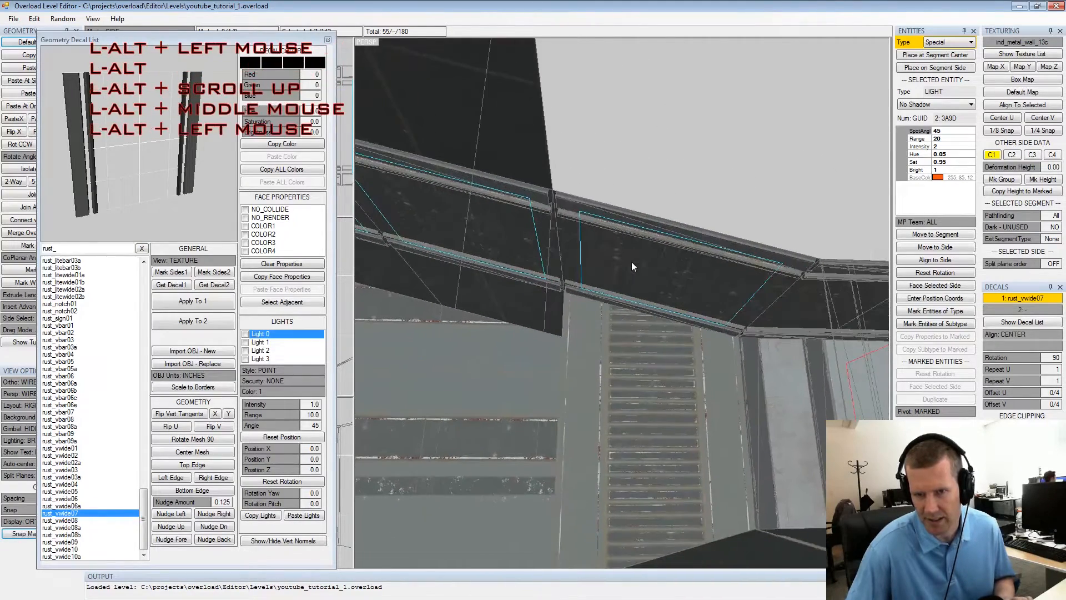
{"action": "left_click", "coordinate": [712, 290]}
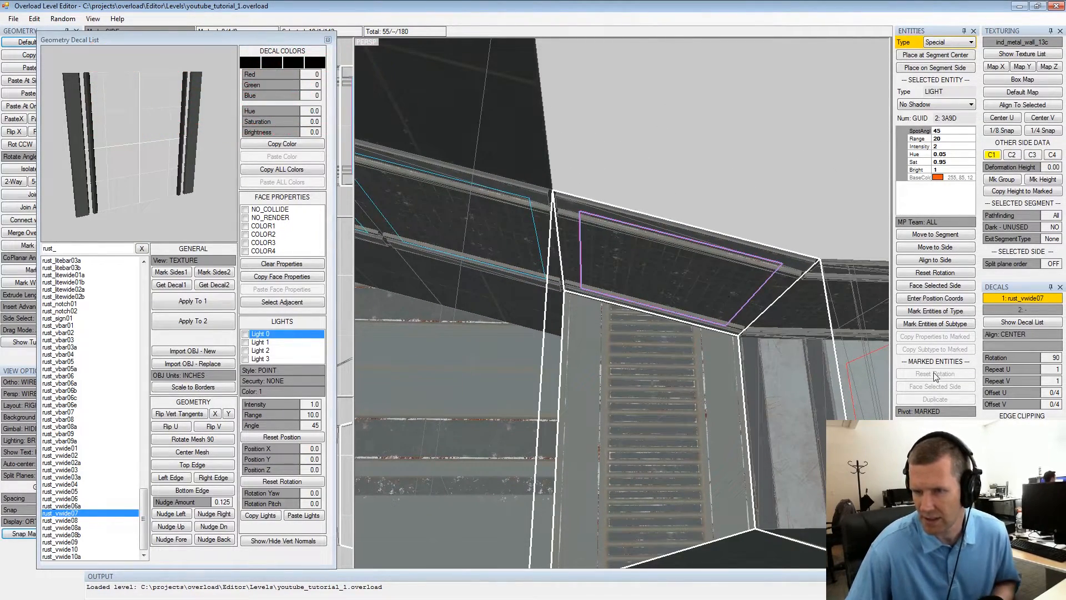
{"action": "left_click", "coordinate": [1013, 380]}
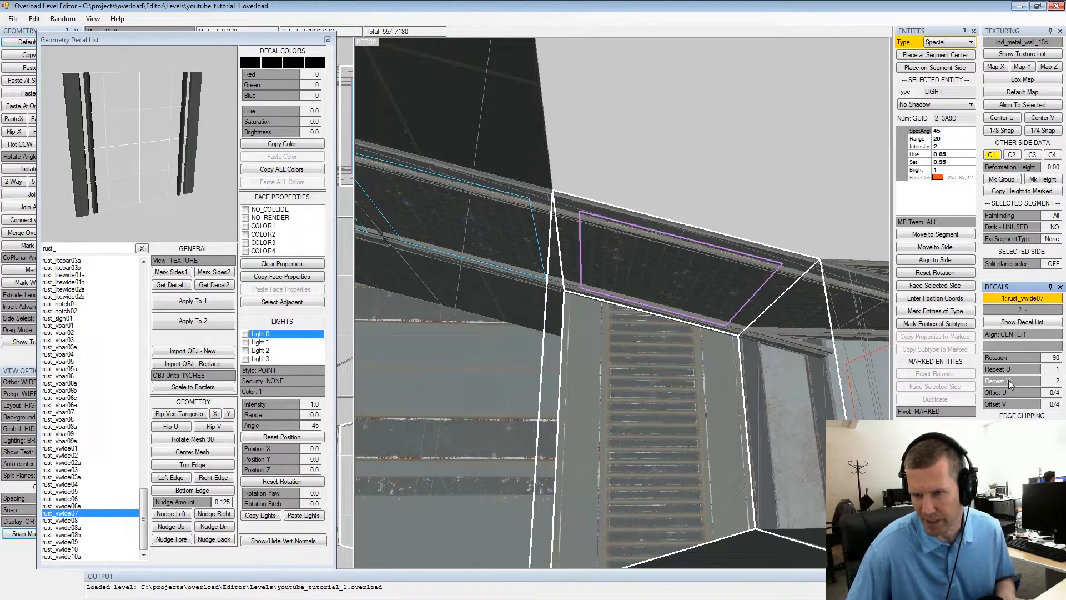
{"action": "left_click", "coordinate": [1009, 380]}
{"action": "left_click", "coordinate": [1008, 380]}
{"action": "left_click", "coordinate": [1010, 381]}
{"action": "left_click", "coordinate": [1009, 380]}
{"action": "scroll", "coordinate": [701, 327], "scroll_direction": "down", "scroll_amount": 2, "text": "alt"}
{"action": "mouse_move", "coordinate": [701, 327]}
{"action": "left_mouse_down", "text": "alt"}
{"action": "mouse_move", "coordinate": [684, 335]}
{"action": "mouse_move", "coordinate": [702, 336]}
{"action": "left_mouse_up", "text": "alt"}
{"action": "scroll", "coordinate": [685, 334], "scroll_direction": "up", "scroll_amount": 2, "text": "alt"}
{"action": "scroll", "coordinate": [684, 335], "scroll_direction": "up", "scroll_amount": 2, "text": "alt"}
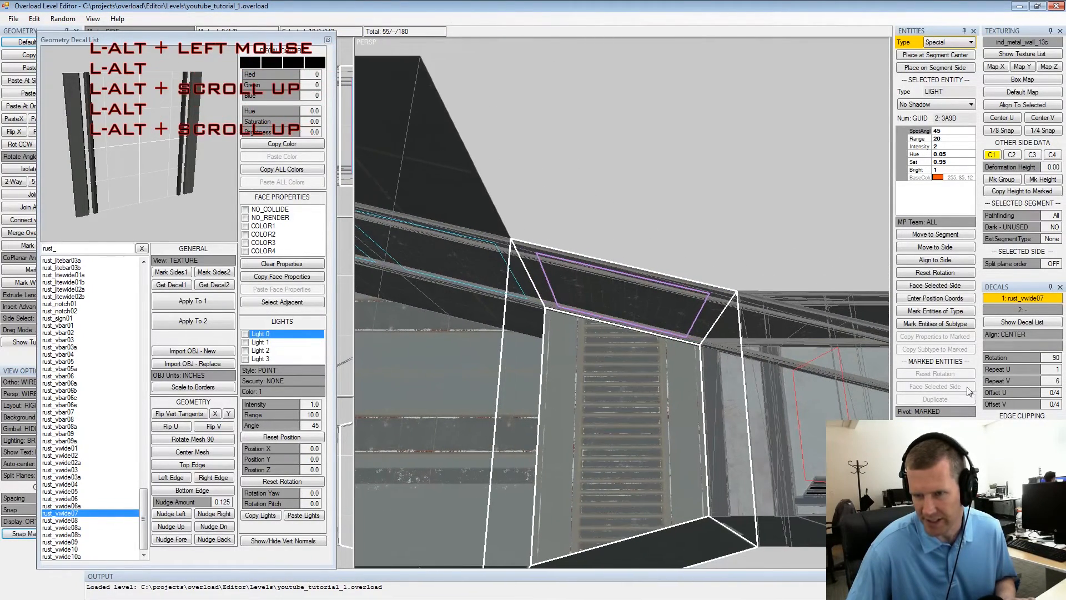
Lower the ceiling decal's Repeat V, trying values such as 5 and 3, and settle on 2
{"action": "right_click", "coordinate": [1015, 379]}
{"action": "right_click", "coordinate": [1015, 379]}
{"action": "right_click", "coordinate": [1016, 379]}
{"action": "right_click", "coordinate": [1015, 380]}
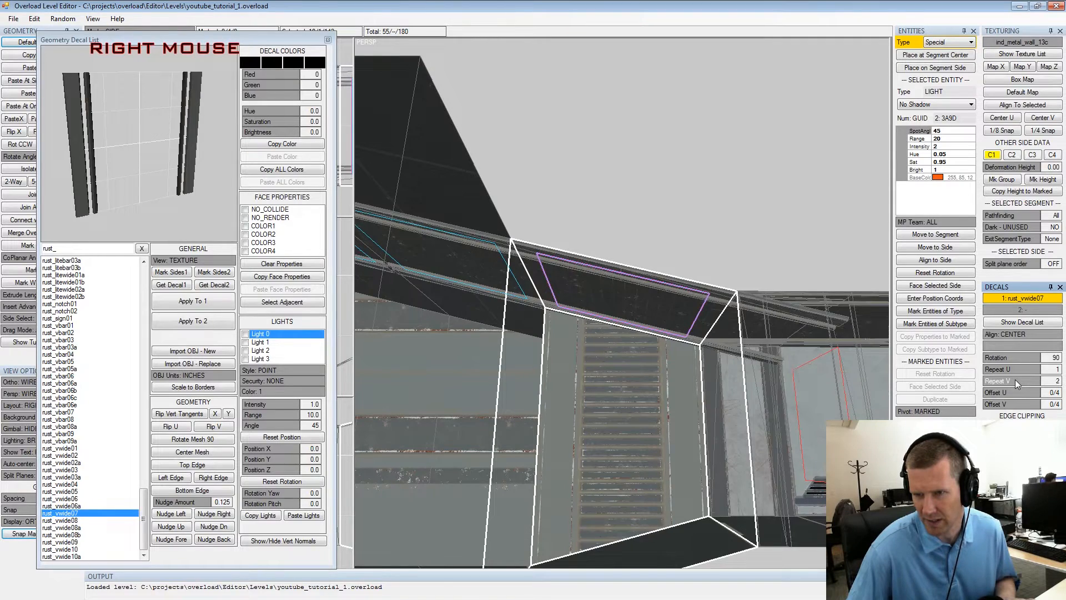
{"action": "left_click", "coordinate": [1010, 379]}
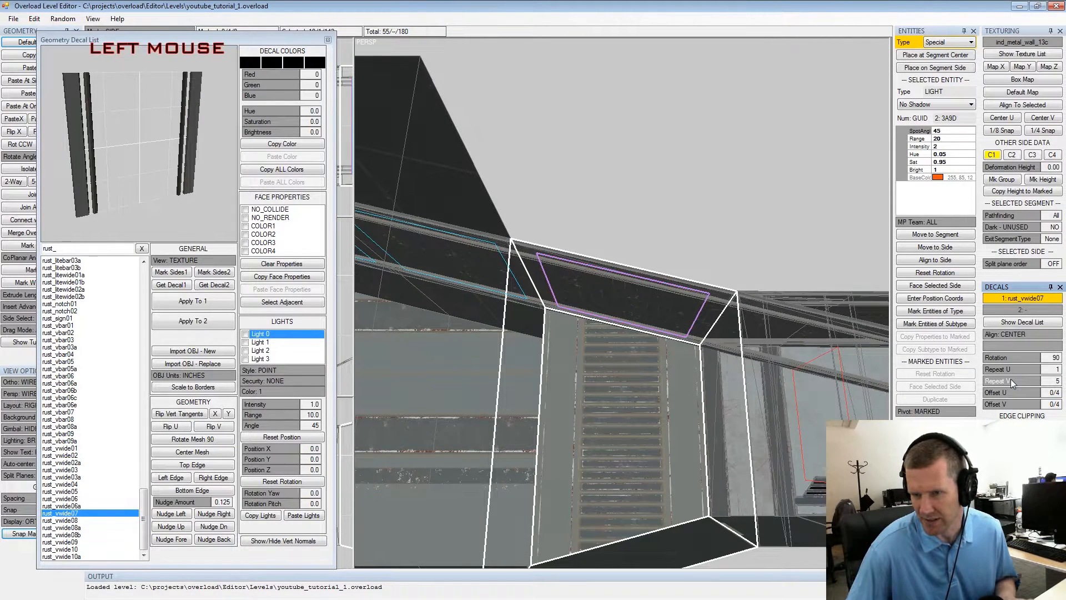
{"action": "right_click", "coordinate": [1011, 379]}
{"action": "left_click", "coordinate": [1011, 379]}
{"action": "right_click", "coordinate": [1011, 379]}
{"action": "mouse_move", "coordinate": [1011, 380]}
{"action": "left_mouse_down"}
{"action": "mouse_move", "coordinate": [1061, 382]}
{"action": "mouse_move", "coordinate": [994, 383]}
{"action": "left_mouse_up"}
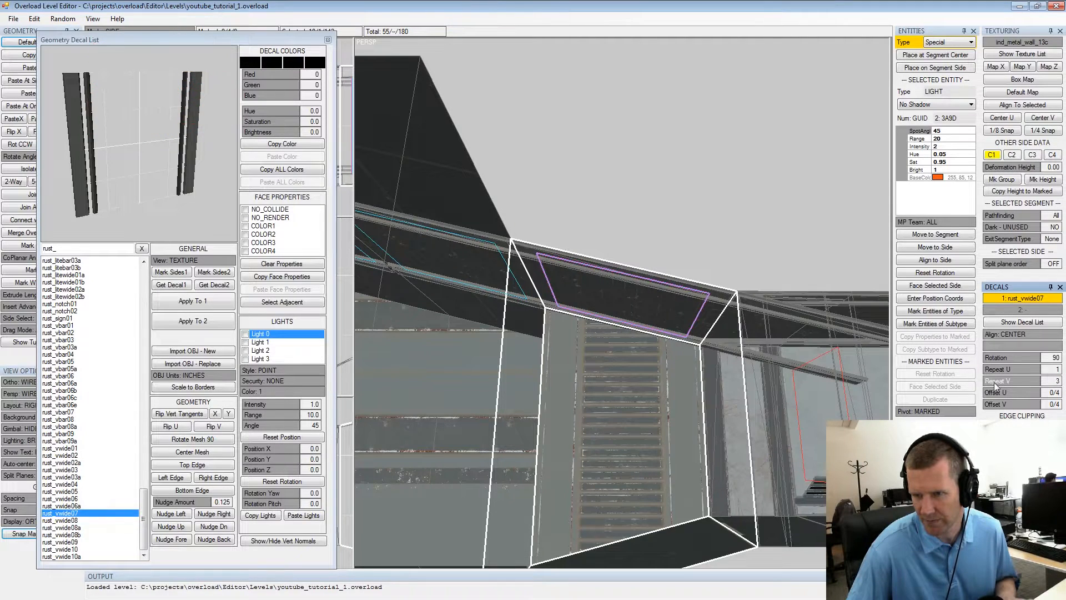
{"action": "right_click", "coordinate": [1004, 381]}
Try edge clipping on the louvered-wall edge of the segment's ceiling decal and revert it
{"action": "left_click_drag", "start_coordinate": [758, 368], "coordinate": [709, 343], "text": "alt"}
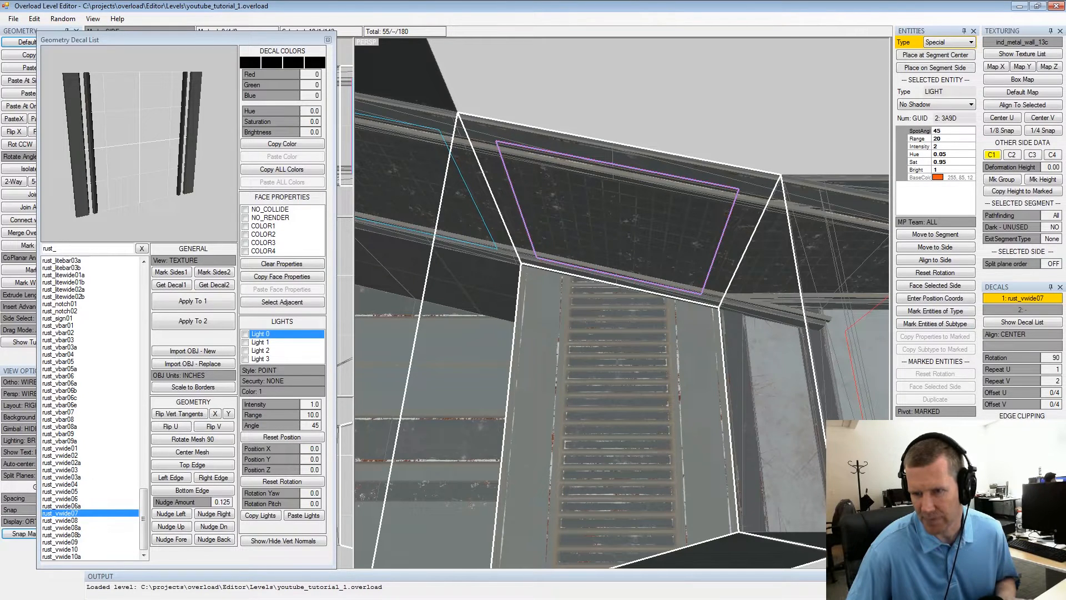
{"action": "right_click", "coordinate": [1012, 439]}
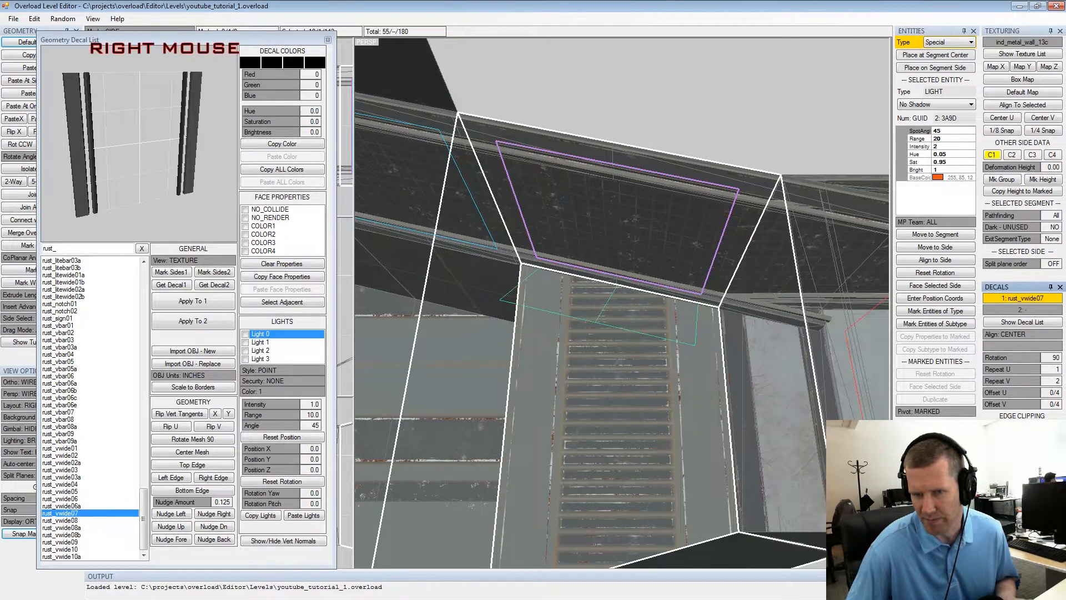
{"action": "left_click", "coordinate": [1012, 439]}
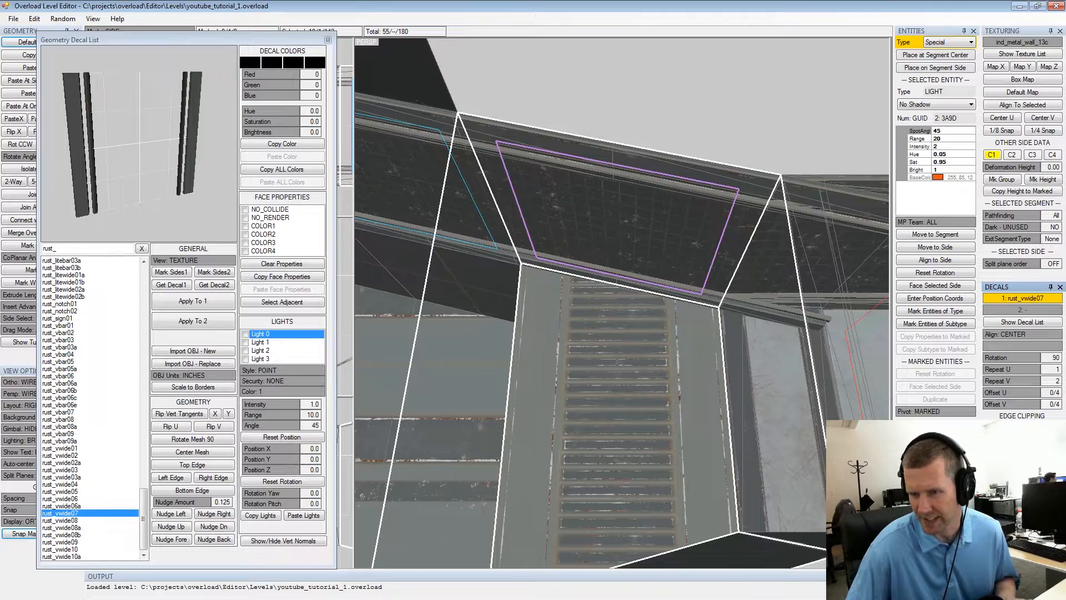
Examine how far the repeated ceiling decal extends beyond the louvered-wall segment into the neighbouring segments
{"action": "left_click_drag", "start_coordinate": [780, 263], "coordinate": [701, 238], "text": "alt"}
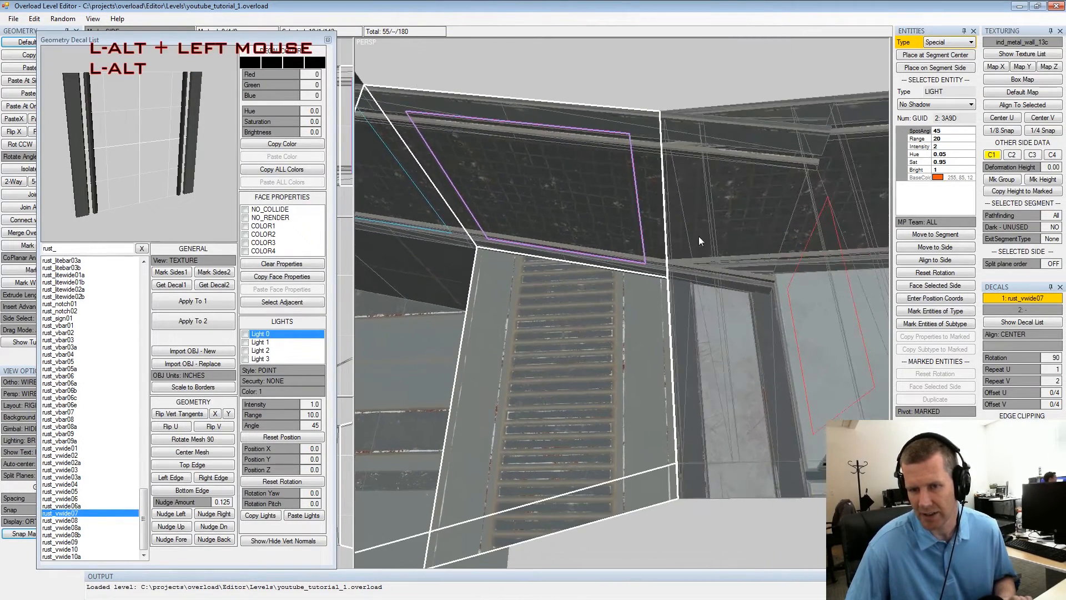
{"action": "scroll", "coordinate": [690, 242], "scroll_direction": "down", "scroll_amount": 3, "text": "alt"}
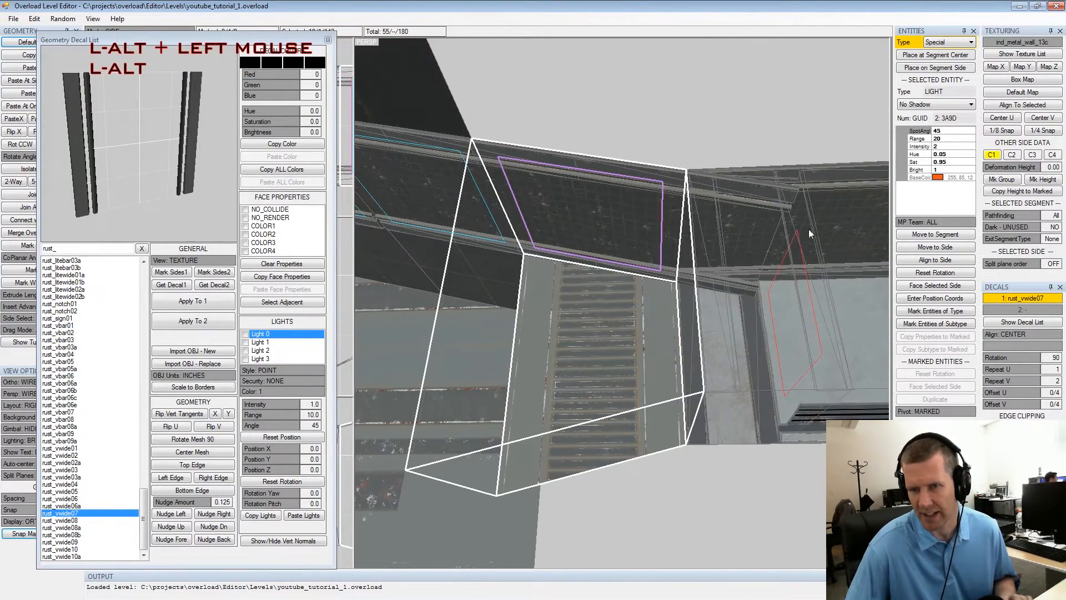
{"action": "left_click", "coordinate": [836, 230]}
{"action": "left_click", "coordinate": [744, 230]}
{"action": "left_click_drag", "start_coordinate": [612, 223], "coordinate": [683, 267], "text": "alt"}
{"action": "middle_click_drag", "start_coordinate": [684, 268], "coordinate": [689, 161], "text": "alt"}
{"action": "scroll", "coordinate": [689, 167], "scroll_direction": "down", "scroll_amount": 2, "text": "alt"}
{"action": "left_click_drag", "start_coordinate": [689, 177], "coordinate": [681, 353], "text": "alt"}
{"action": "scroll", "coordinate": [680, 353], "scroll_direction": "up", "scroll_amount": 3}
{"action": "scroll", "coordinate": [679, 353], "scroll_direction": "up", "scroll_amount": 2}
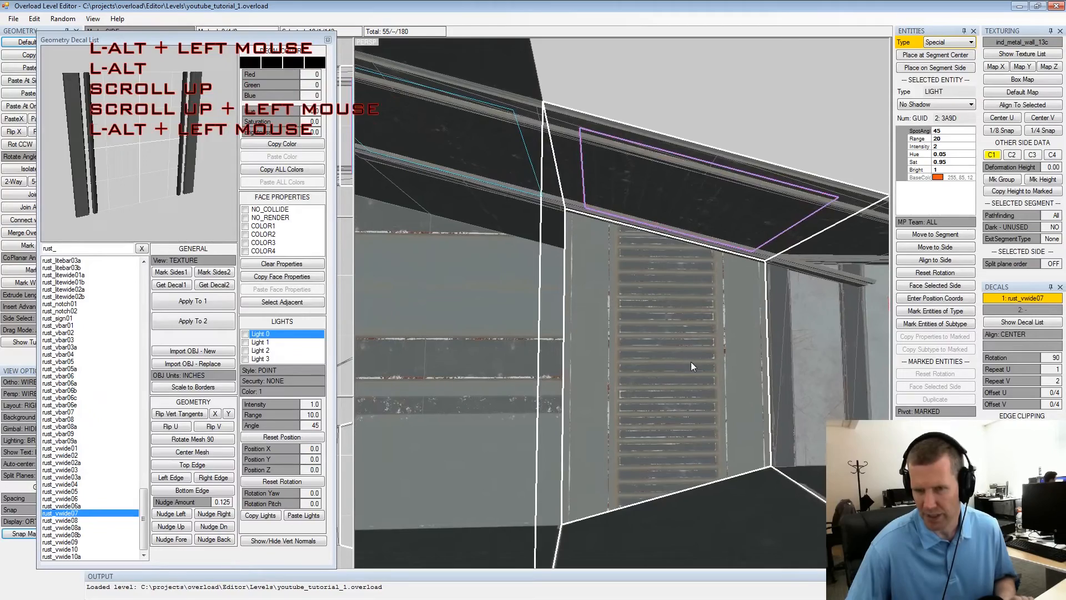
Select the louvered wall side and inspect from several angles how the ceiling decal's rails run above it
{"action": "left_click", "coordinate": [690, 362]}
{"action": "left_click", "coordinate": [510, 341]}
{"action": "left_click", "coordinate": [639, 352]}
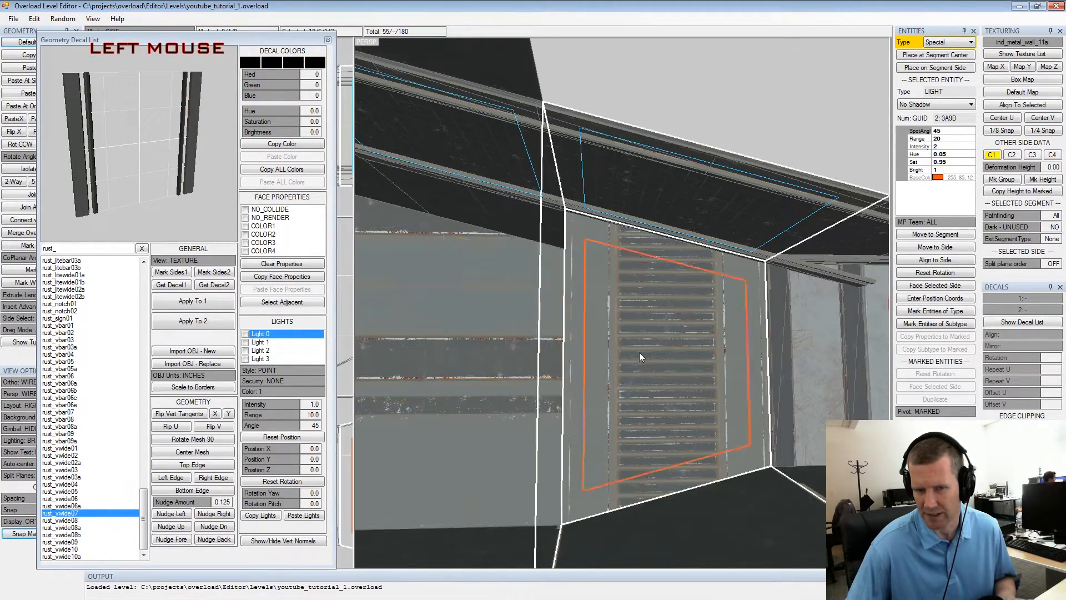
{"action": "mouse_move", "coordinate": [674, 333]}
{"action": "left_mouse_down", "text": "alt"}
{"action": "mouse_move", "coordinate": [766, 359]}
{"action": "mouse_move", "coordinate": [661, 334]}
{"action": "left_mouse_up", "text": "alt"}
{"action": "middle_click_drag", "start_coordinate": [660, 334], "coordinate": [645, 290], "text": "alt"}
{"action": "left_click_drag", "start_coordinate": [646, 290], "coordinate": [691, 275], "text": "alt"}
{"action": "scroll", "coordinate": [703, 307], "scroll_direction": "up", "scroll_amount": 3, "text": "alt"}
{"action": "scroll", "coordinate": [648, 284], "scroll_direction": "up", "scroll_amount": 2, "text": "alt"}
{"action": "middle_click_drag", "start_coordinate": [691, 276], "coordinate": [682, 284], "text": "alt"}
{"action": "left_click_drag", "start_coordinate": [683, 284], "coordinate": [653, 279], "text": "alt"}
{"action": "middle_click_drag", "start_coordinate": [654, 278], "coordinate": [653, 296], "text": "alt"}
{"action": "scroll", "coordinate": [654, 296], "scroll_direction": "down", "scroll_amount": 2, "text": "alt"}
{"action": "left_click_drag", "start_coordinate": [654, 295], "coordinate": [660, 276], "text": "alt"}
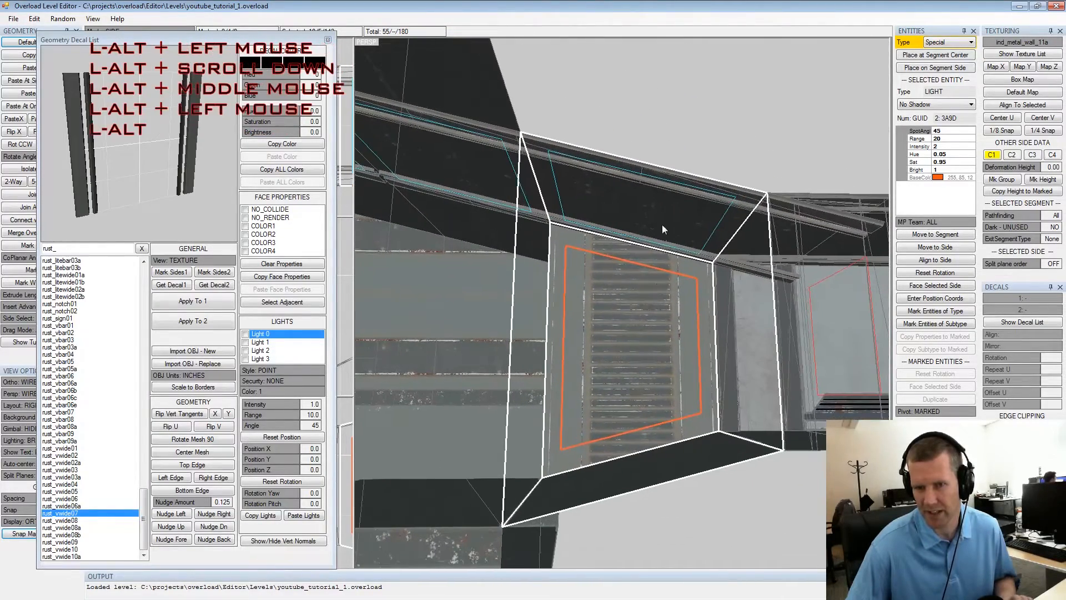
Reselect the louvered-wall segment's ceiling and enable edge clipping on both edges that adjoin the neighbouring segments
{"action": "left_click", "coordinate": [662, 221]}
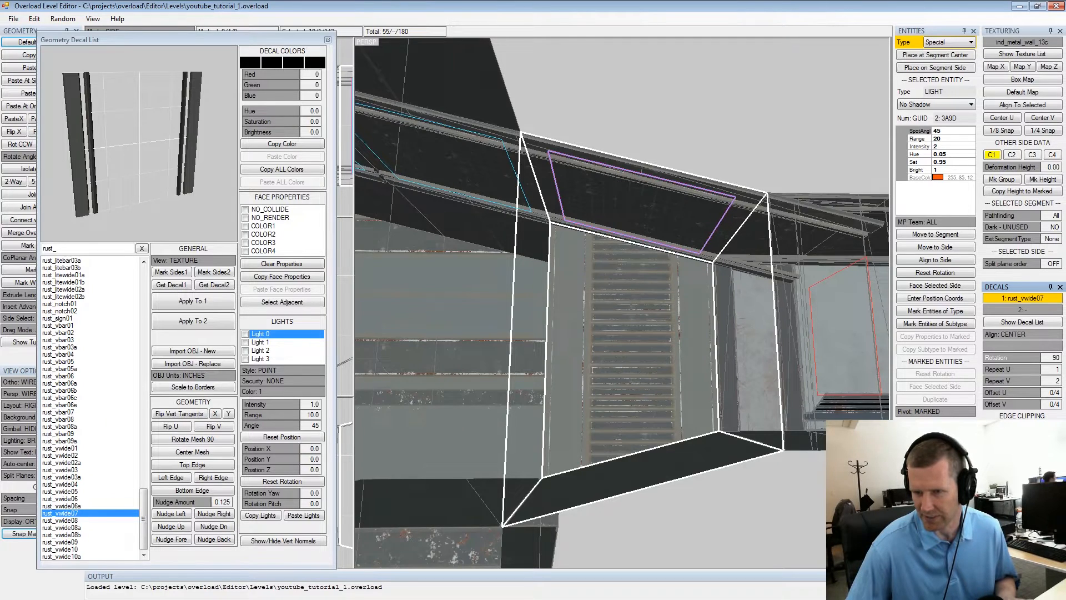
{"action": "left_click", "coordinate": [782, 222]}
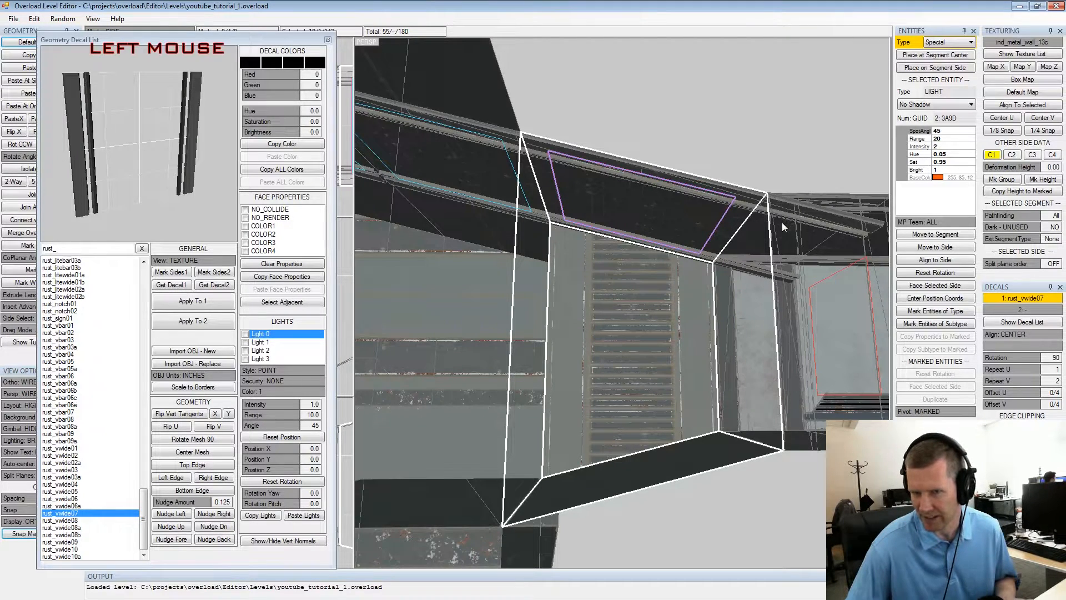
{"action": "left_click", "coordinate": [660, 223]}
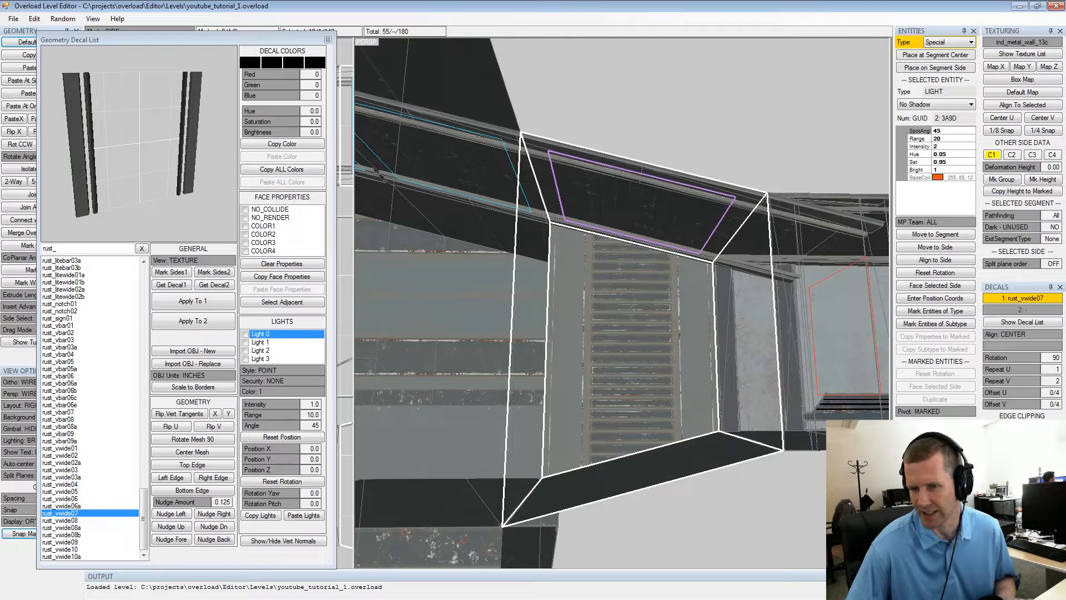
{"action": "right_click", "coordinate": [520, 223]}
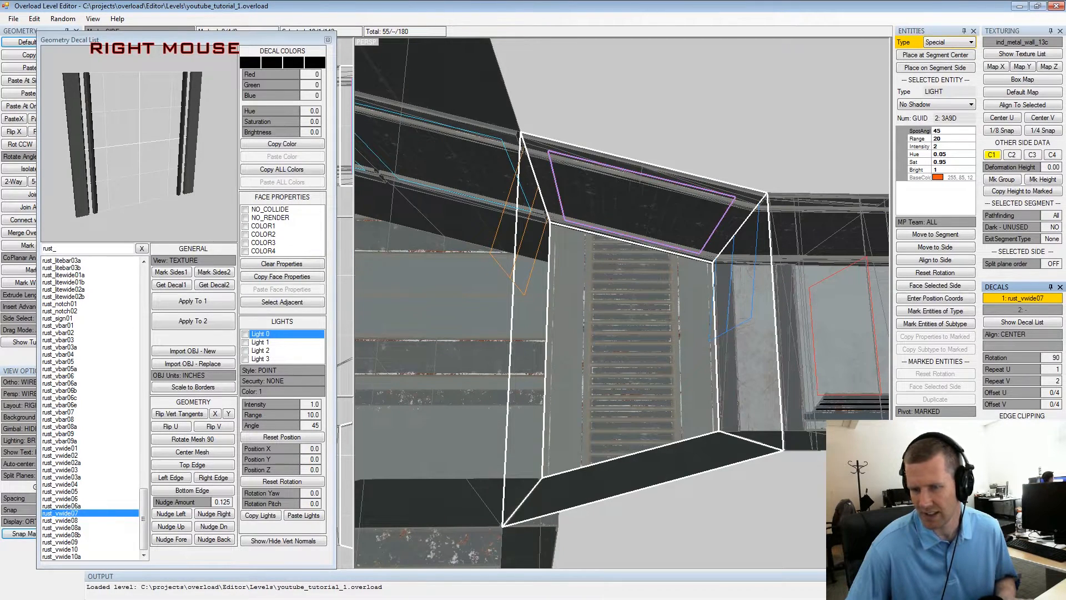
{"action": "left_click_drag", "start_coordinate": [729, 277], "coordinate": [733, 276], "text": "alt"}
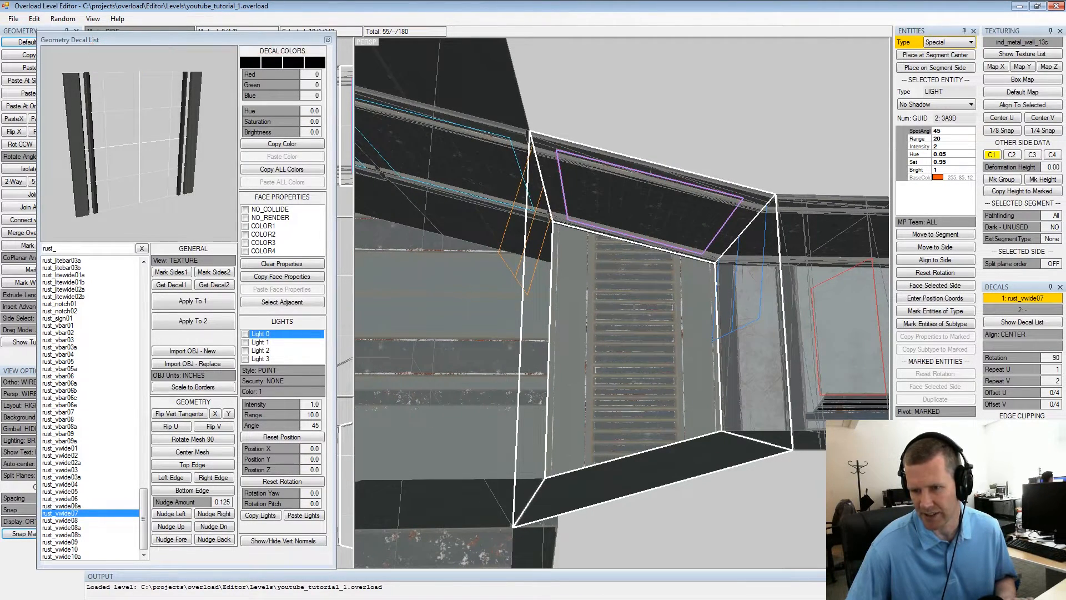
Try clipping the ceiling decal along its wall-side edges and restore the clipping on the two adjoining-segment edges
{"action": "left_click", "coordinate": [1022, 439]}
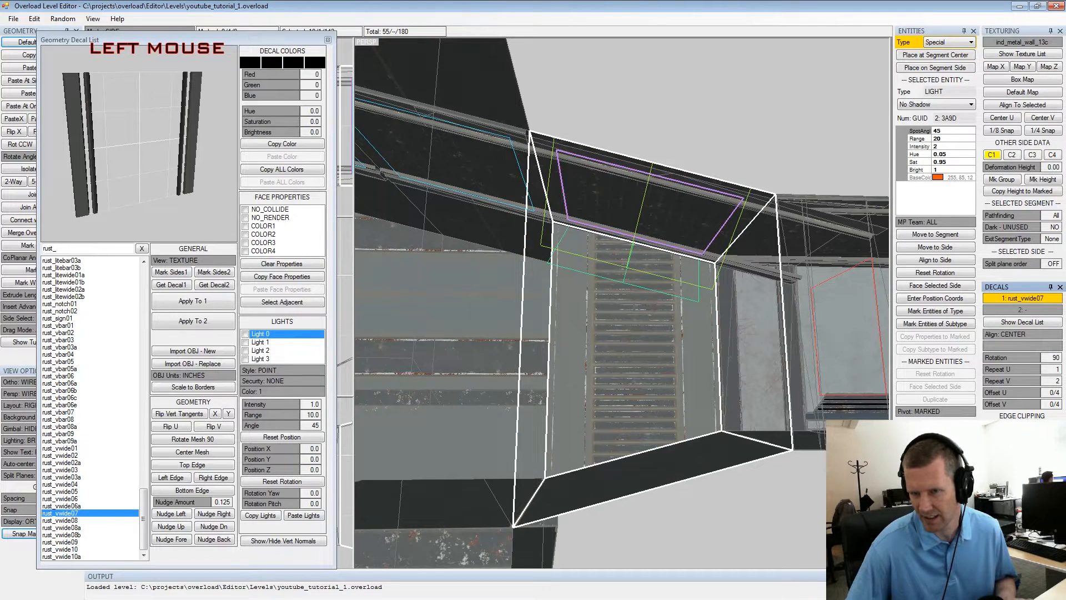
{"action": "left_click", "coordinate": [1023, 440]}
{"action": "left_click", "coordinate": [1022, 439]}
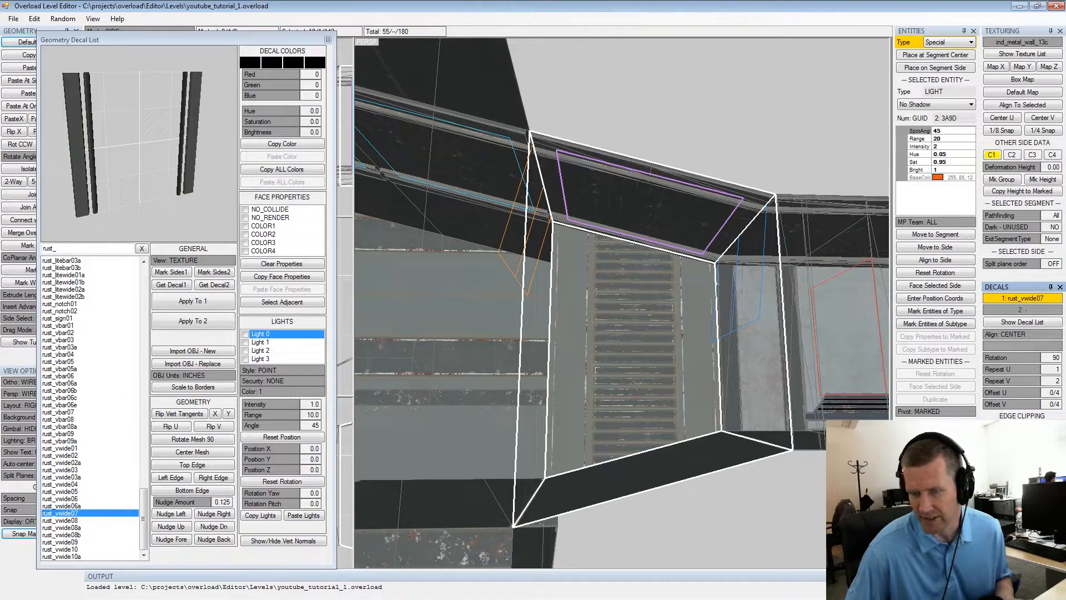
Examine how the clipped ceiling decals meet at the joints along the angled corridor
{"action": "middle_click_drag", "start_coordinate": [600, 246], "coordinate": [617, 257], "text": "alt"}
{"action": "left_click_drag", "start_coordinate": [618, 258], "coordinate": [614, 251], "text": "alt"}
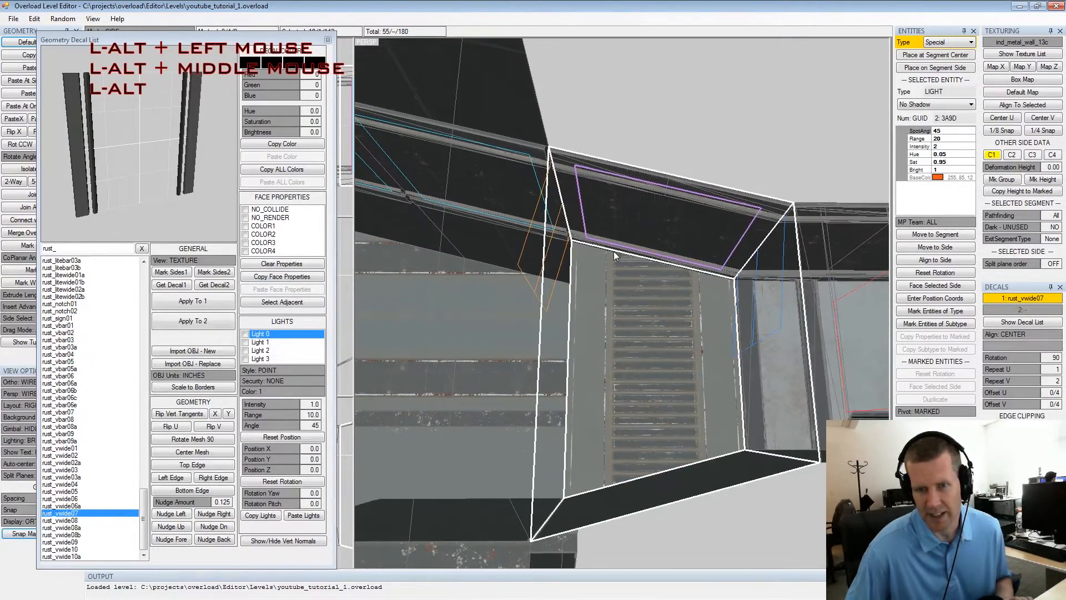
{"action": "middle_click_drag", "start_coordinate": [614, 251], "coordinate": [634, 252], "text": "alt"}
{"action": "scroll", "coordinate": [634, 252], "scroll_direction": "down", "scroll_amount": 2, "text": "alt"}
{"action": "left_click_drag", "start_coordinate": [633, 252], "coordinate": [657, 255], "text": "alt"}
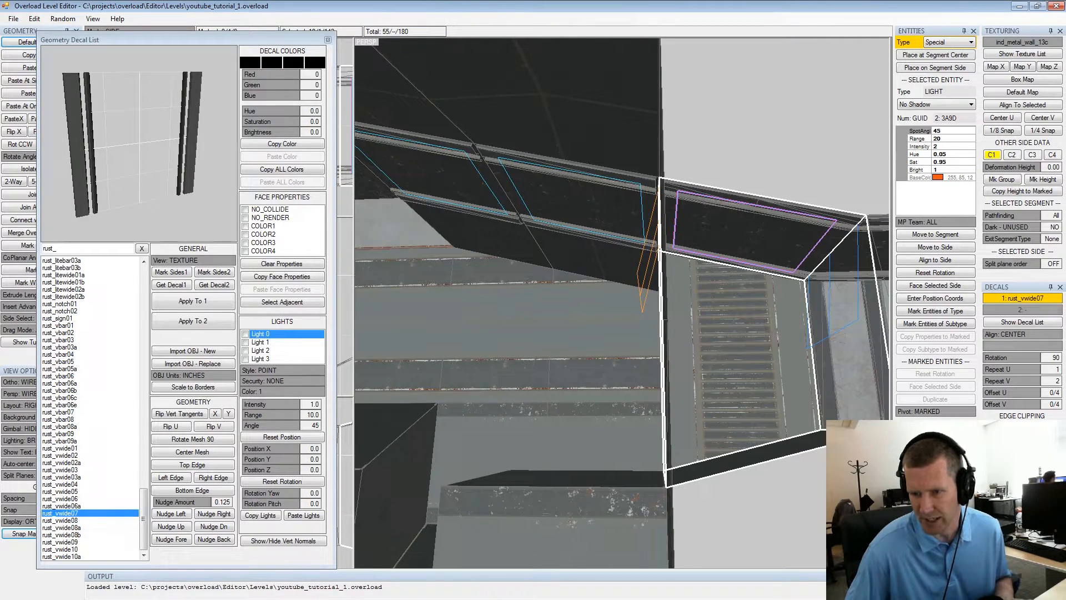
{"action": "middle_click_drag", "start_coordinate": [748, 257], "coordinate": [739, 266]}
{"action": "left_click_drag", "start_coordinate": [739, 266], "coordinate": [753, 284], "text": "alt"}
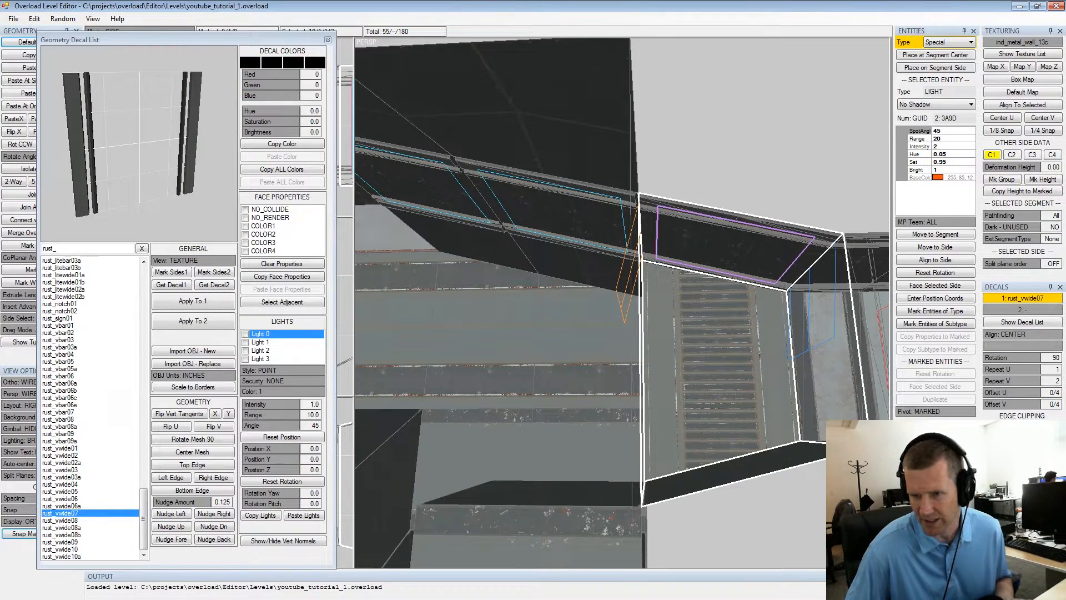
Clear the marks, mark the adjoining corridor ceiling, and copy the louvered-wall segment's ceiling decal settings to it
{"action": "left_click", "coordinate": [996, 298]}
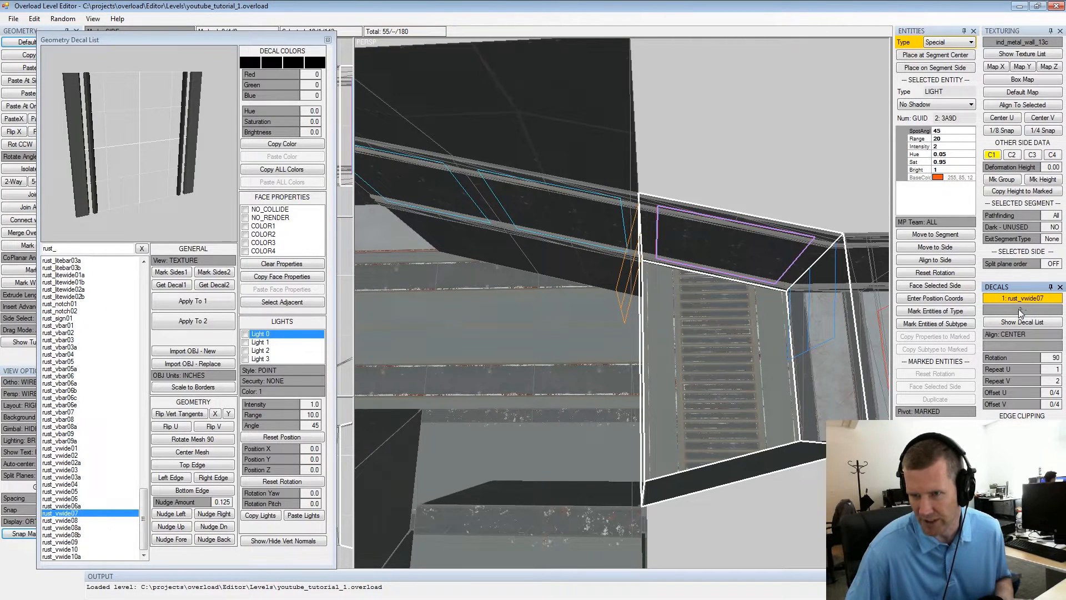
{"action": "left_click_drag", "start_coordinate": [844, 335], "coordinate": [674, 251], "text": "alt"}
{"action": "middle_click_drag", "start_coordinate": [675, 250], "coordinate": [761, 279], "text": "alt"}
{"action": "scroll", "coordinate": [760, 279], "scroll_direction": "down", "scroll_amount": 2, "text": "alt"}
{"action": "left_click_drag", "start_coordinate": [700, 267], "coordinate": [717, 270], "text": "alt"}
{"action": "middle_click_drag", "start_coordinate": [717, 270], "coordinate": [735, 276], "text": "alt"}
{"action": "scroll", "coordinate": [727, 273], "scroll_direction": "up", "scroll_amount": 2, "text": "alt"}
{"action": "middle_click_drag", "start_coordinate": [667, 262], "coordinate": [709, 260], "text": "alt"}
{"action": "key", "text": "shift+space"}
{"action": "left_click", "coordinate": [642, 250]}
{"action": "key", "text": "space"}
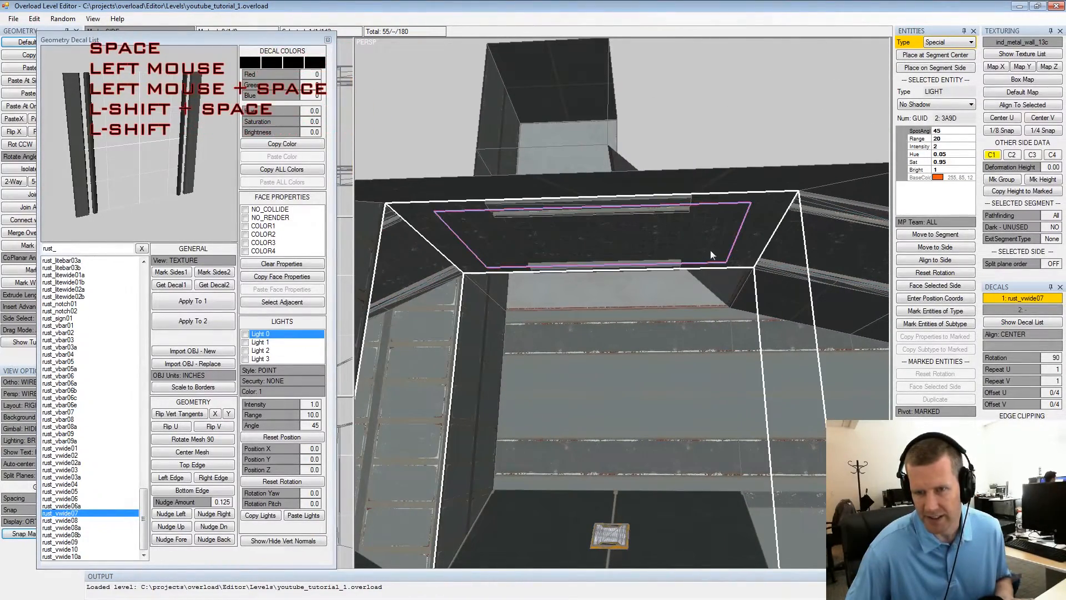
{"action": "left_click", "coordinate": [803, 255]}
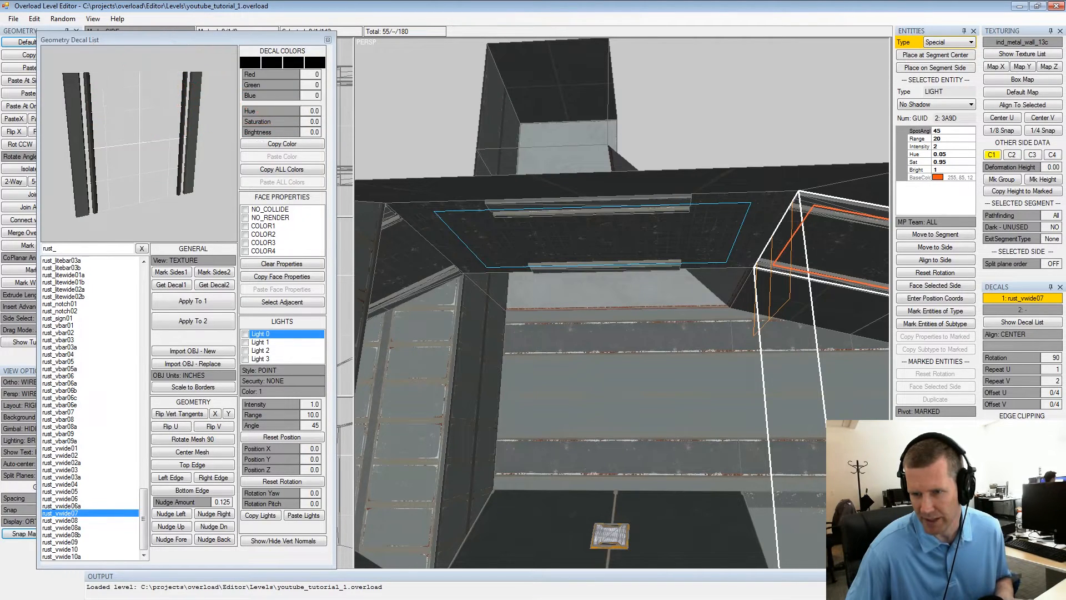
{"action": "left_click", "coordinate": [1022, 476]}
Select the end room's ceiling next to the bend and set its decal's Repeat V to 2
{"action": "middle_click_drag", "start_coordinate": [707, 292], "coordinate": [662, 279]}
{"action": "scroll", "coordinate": [663, 273], "scroll_direction": "up", "scroll_amount": 2, "text": "alt"}
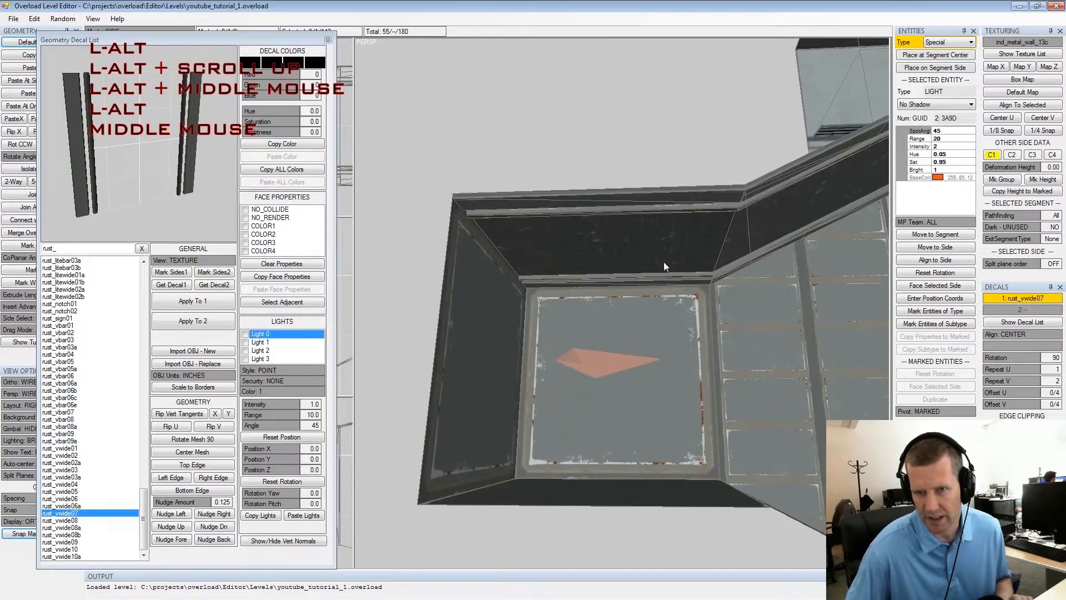
{"action": "left_click", "coordinate": [664, 260]}
{"action": "left_click_drag", "start_coordinate": [662, 258], "coordinate": [653, 271], "text": "alt"}
{"action": "scroll", "coordinate": [654, 271], "scroll_direction": "up", "scroll_amount": 2, "text": "alt"}
{"action": "middle_click_drag", "start_coordinate": [654, 261], "coordinate": [652, 274], "text": "alt"}
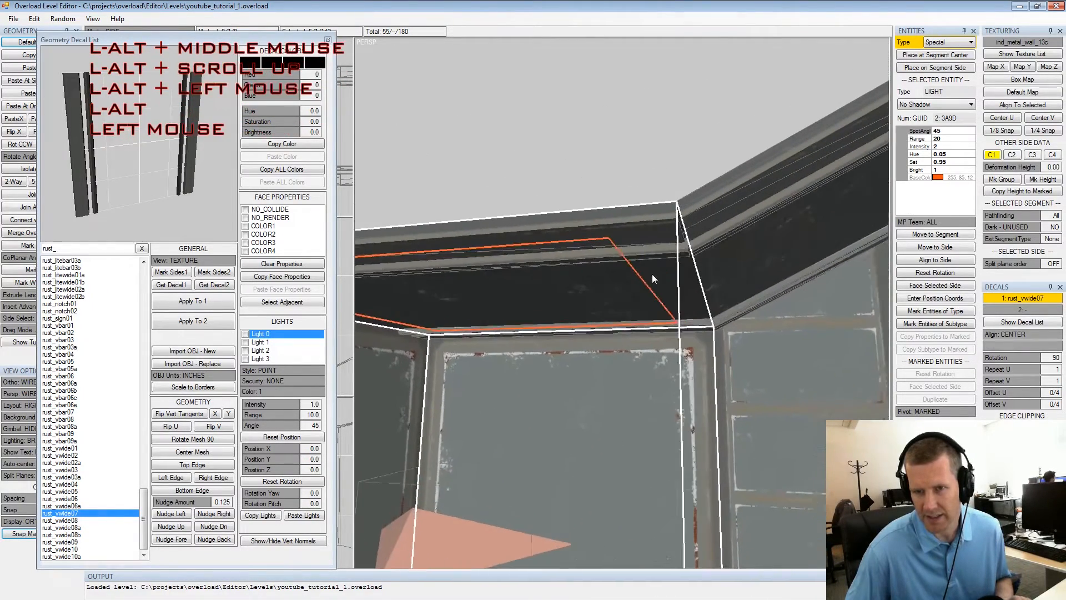
{"action": "scroll", "coordinate": [652, 274], "scroll_direction": "up", "scroll_amount": 2, "text": "alt"}
{"action": "left_click_drag", "start_coordinate": [652, 273], "coordinate": [667, 263], "text": "alt"}
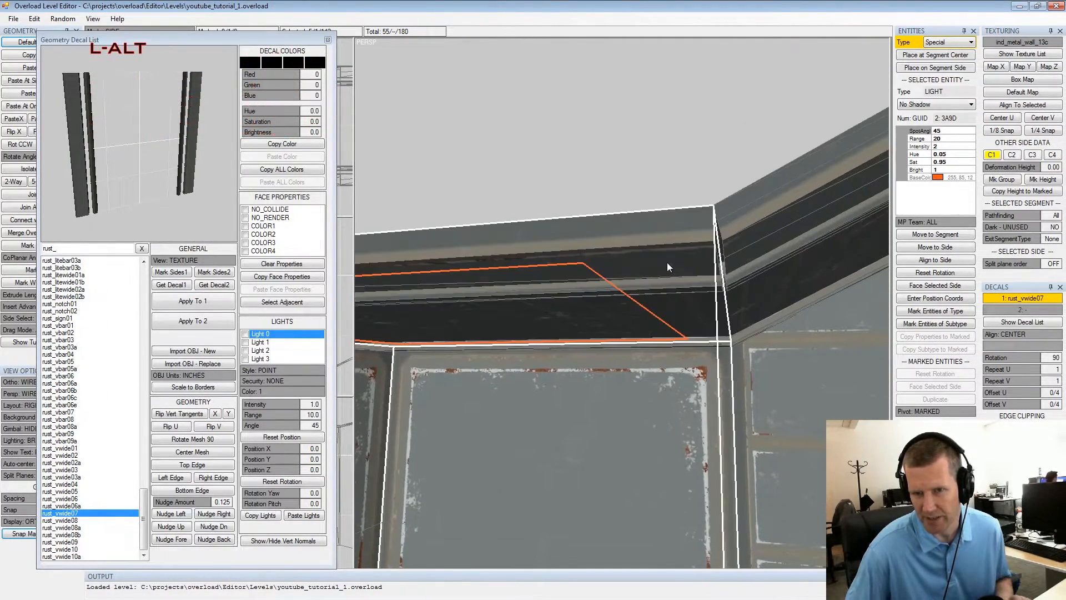
{"action": "left_click", "coordinate": [1029, 370]}
{"action": "right_click", "coordinate": [1028, 371]}
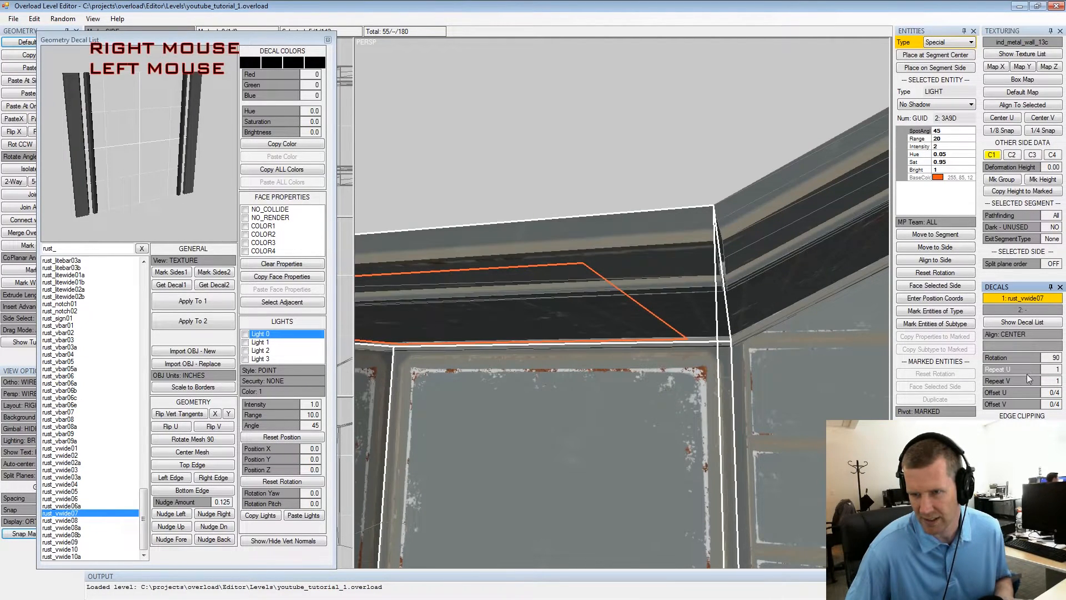
{"action": "left_click", "coordinate": [1025, 379]}
{"action": "scroll", "coordinate": [766, 344], "scroll_direction": "down", "scroll_amount": 2, "text": "alt"}
{"action": "mouse_move", "coordinate": [766, 344]}
{"action": "left_mouse_down", "text": "alt"}
{"action": "mouse_move", "coordinate": [747, 334]}
{"action": "mouse_move", "coordinate": [784, 332]}
{"action": "left_mouse_up", "text": "alt"}
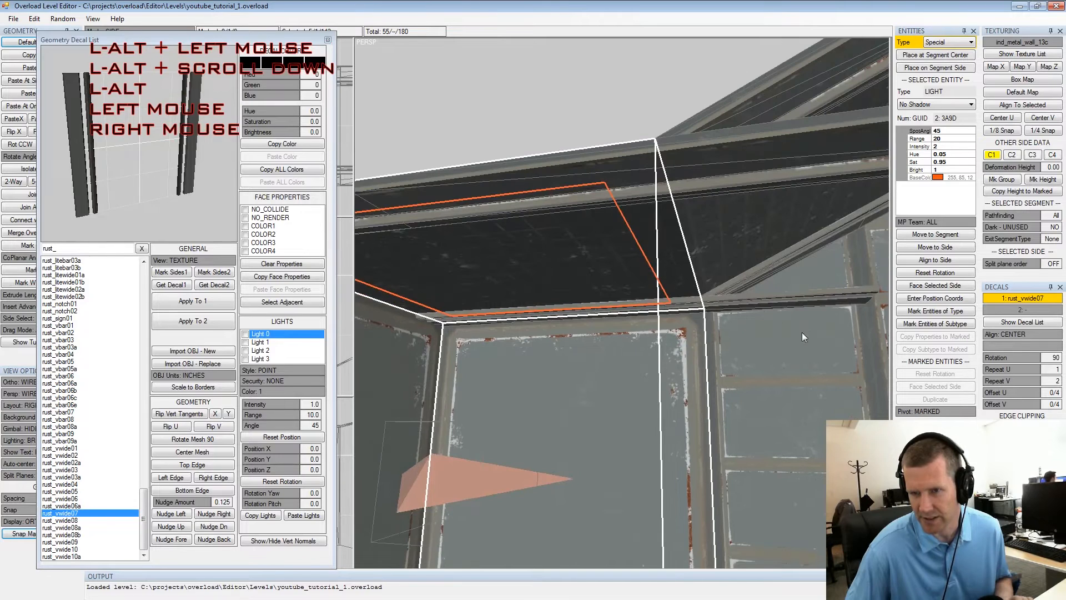
Change the end room ceiling decal's edge clipping so it is clipped at the joint with the angled corridor
{"action": "right_click", "coordinate": [444, 384]}
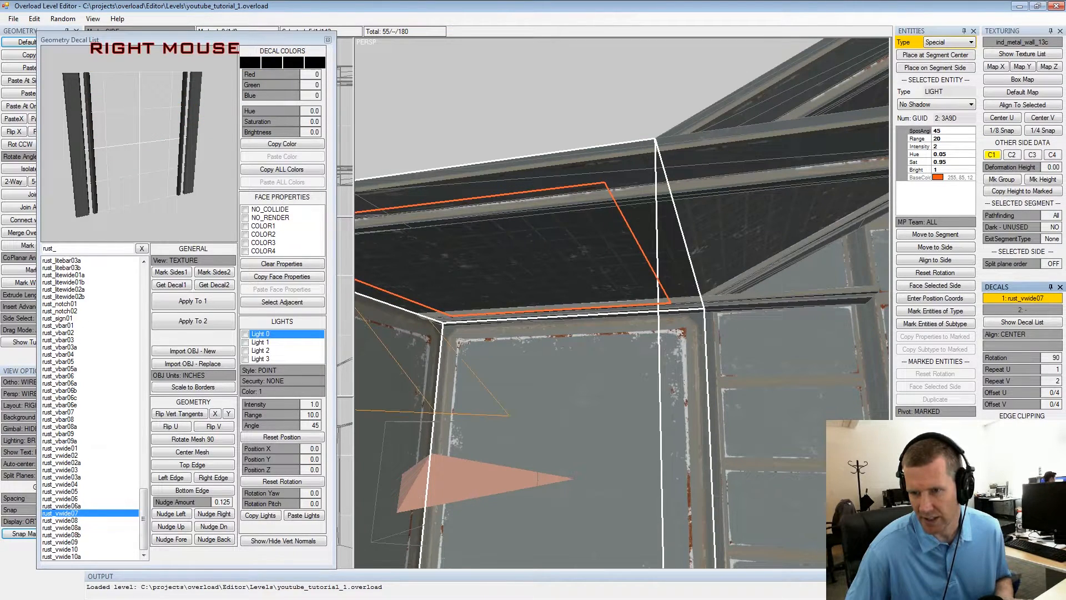
{"action": "left_click", "coordinate": [445, 383]}
{"action": "right_click", "coordinate": [737, 312]}
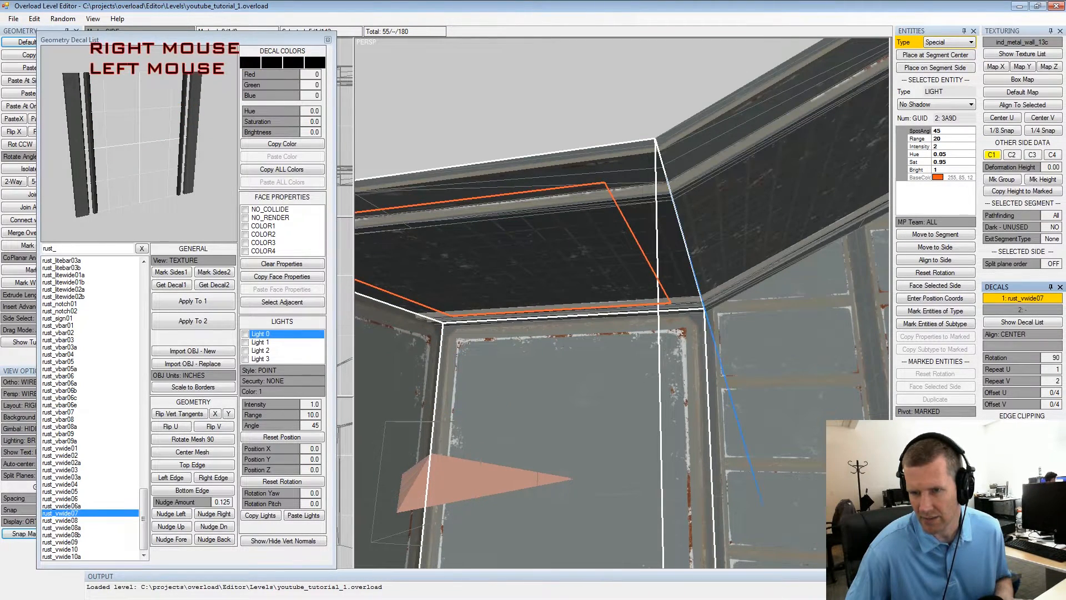
{"action": "left_click_drag", "start_coordinate": [737, 312], "coordinate": [673, 233], "text": "alt"}
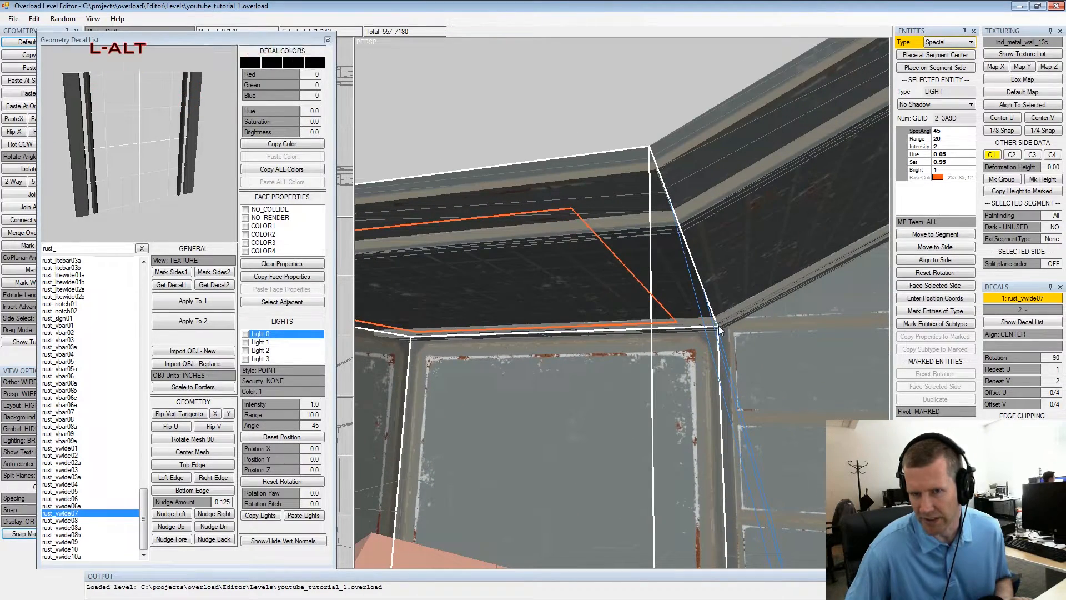
{"action": "left_click_drag", "start_coordinate": [719, 326], "coordinate": [729, 323], "text": "alt"}
Clip the end room's ceiling decal at its far edge, opposite the corridor joint, where it extends past the segment
{"action": "middle_click_drag", "start_coordinate": [729, 322], "coordinate": [743, 310], "text": "alt"}
{"action": "scroll", "coordinate": [744, 309], "scroll_direction": "down", "scroll_amount": 3, "text": "alt"}
{"action": "left_click_drag", "start_coordinate": [744, 309], "coordinate": [690, 301], "text": "alt"}
{"action": "middle_click_drag", "start_coordinate": [688, 301], "coordinate": [685, 309], "text": "alt"}
{"action": "scroll", "coordinate": [686, 309], "scroll_direction": "up", "scroll_amount": 1, "text": "alt"}
{"action": "left_click_drag", "start_coordinate": [687, 309], "coordinate": [780, 309], "text": "alt"}
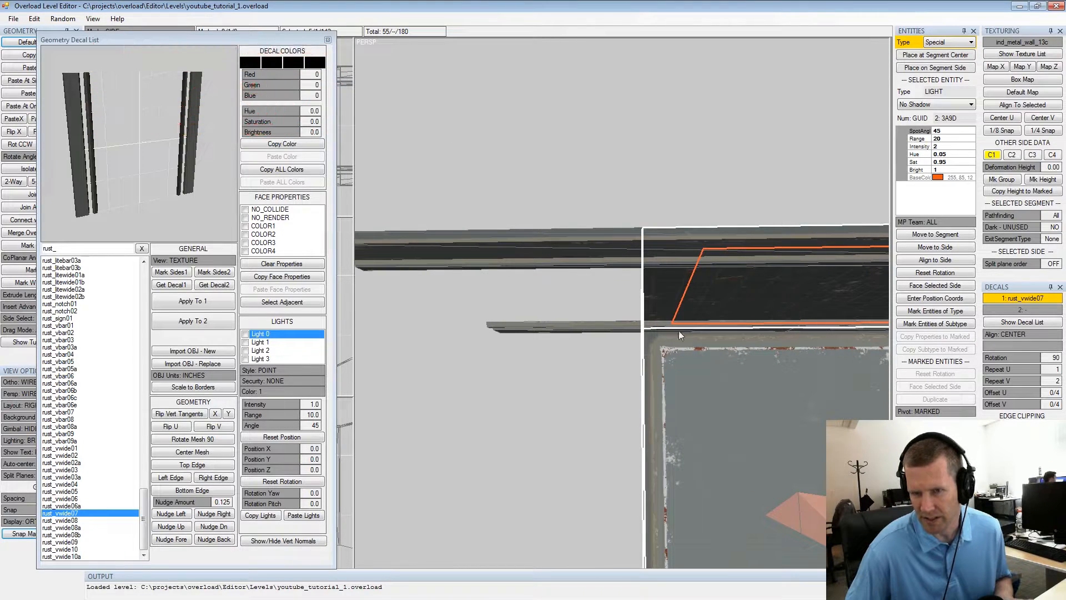
{"action": "right_click", "coordinate": [1023, 439]}
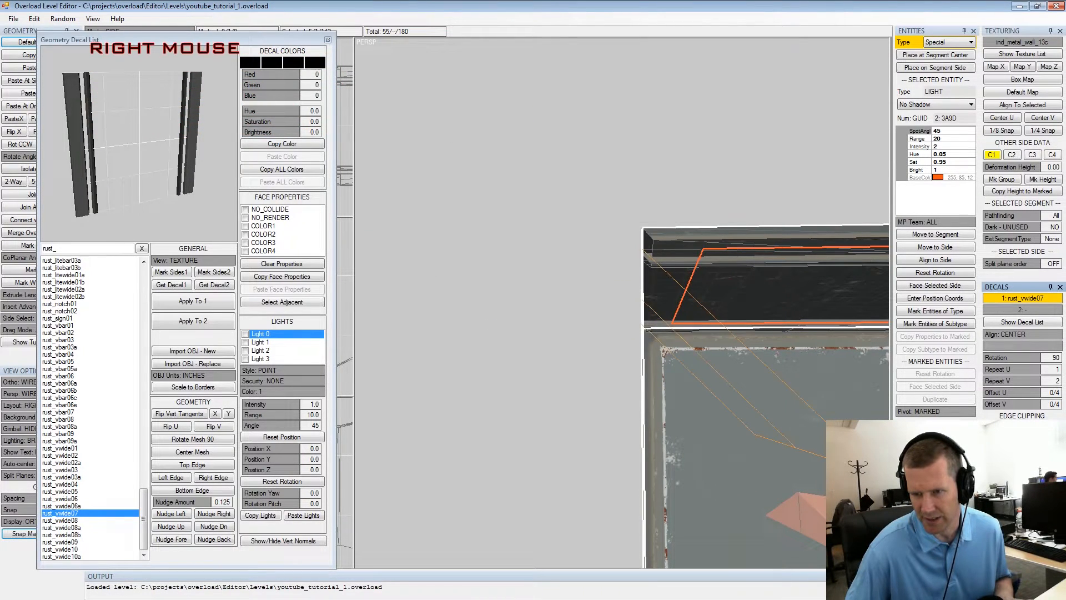
Examine the clipped ceiling decals from the end room outward along the angled corridor
{"action": "left_click_drag", "start_coordinate": [731, 302], "coordinate": [712, 300], "text": "alt"}
{"action": "scroll", "coordinate": [713, 300], "scroll_direction": "down", "scroll_amount": 4, "text": "alt"}
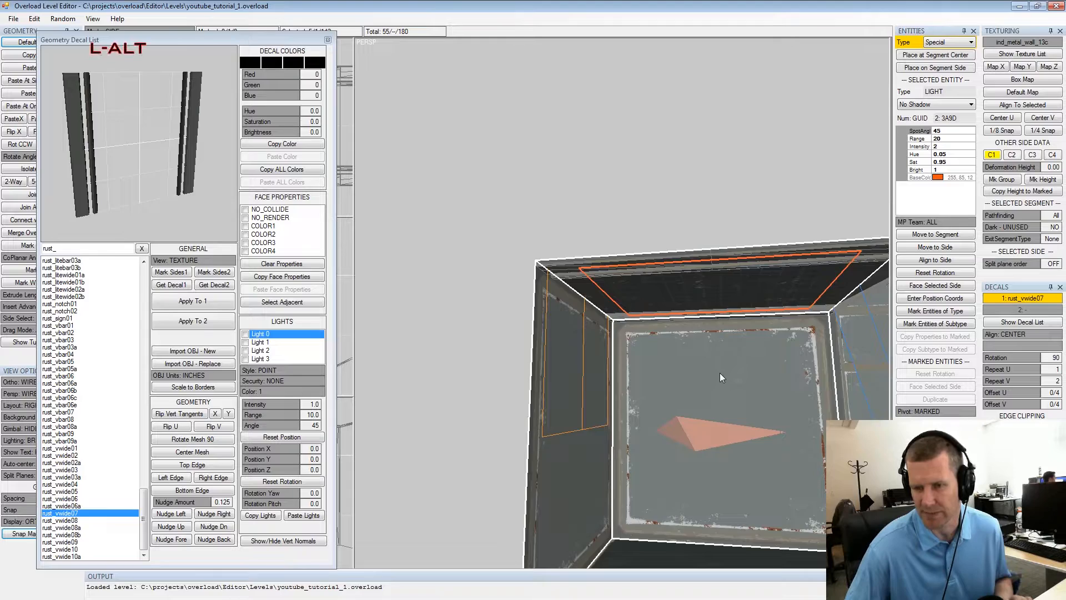
{"action": "middle_click_drag", "start_coordinate": [720, 373], "coordinate": [686, 350], "text": "alt"}
{"action": "left_click_drag", "start_coordinate": [686, 347], "coordinate": [670, 306], "text": "alt"}
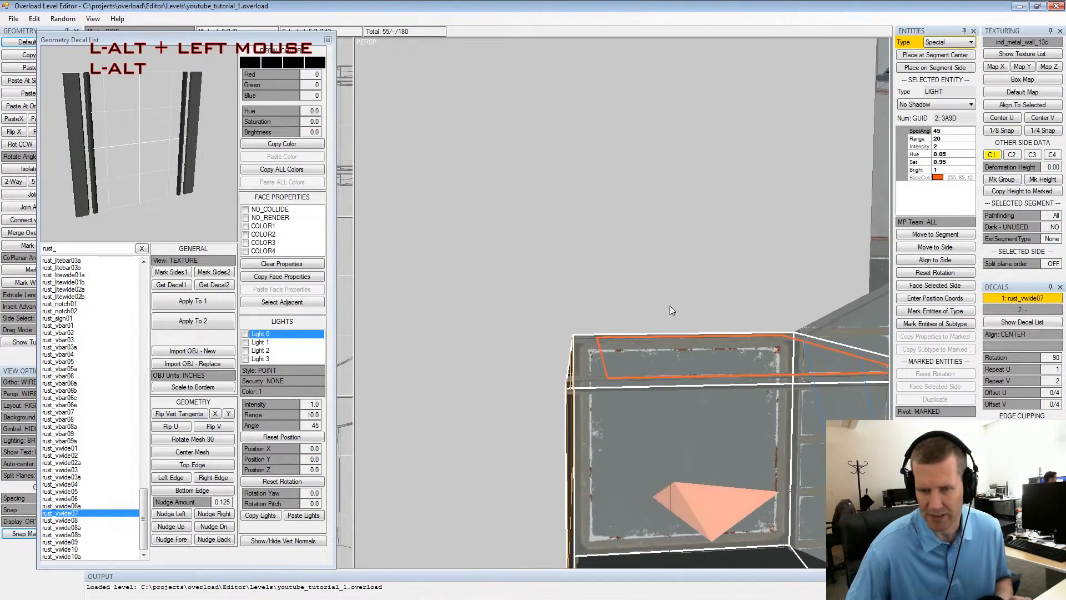
{"action": "scroll", "coordinate": [669, 306], "scroll_direction": "down", "scroll_amount": 3, "text": "alt"}
{"action": "middle_click_drag", "start_coordinate": [670, 306], "coordinate": [627, 302], "text": "alt"}
{"action": "left_click_drag", "start_coordinate": [628, 297], "coordinate": [673, 290], "text": "alt"}
{"action": "middle_click_drag", "start_coordinate": [672, 289], "coordinate": [689, 275], "text": "alt"}
{"action": "scroll", "coordinate": [689, 276], "scroll_direction": "down", "scroll_amount": 2, "text": "alt"}
{"action": "mouse_move", "coordinate": [689, 276]}
{"action": "left_mouse_down", "text": "alt"}
{"action": "mouse_move", "coordinate": [591, 267]}
{"action": "mouse_move", "coordinate": [679, 263]}
{"action": "left_mouse_up", "text": "alt"}
{"action": "middle_click_drag", "start_coordinate": [679, 263], "coordinate": [575, 267], "text": "alt"}
{"action": "scroll", "coordinate": [624, 280], "scroll_direction": "up", "scroll_amount": 3, "text": "alt"}
{"action": "scroll", "coordinate": [576, 266], "scroll_direction": "down", "scroll_amount": 2, "text": "alt"}
{"action": "left_click_drag", "start_coordinate": [576, 267], "coordinate": [670, 266], "text": "alt"}
{"action": "middle_click_drag", "start_coordinate": [670, 266], "coordinate": [683, 264], "text": "alt"}
{"action": "scroll", "coordinate": [683, 264], "scroll_direction": "down", "scroll_amount": 3, "text": "alt"}
{"action": "left_click_drag", "start_coordinate": [683, 264], "coordinate": [635, 262], "text": "alt"}
{"action": "middle_click_drag", "start_coordinate": [636, 263], "coordinate": [662, 276], "text": "alt"}
{"action": "left_click_drag", "start_coordinate": [661, 276], "coordinate": [669, 280], "text": "alt"}
Clear the old marks, mark the ceilings of the end room and the connected corridor segments, and select the end room's ceiling
{"action": "left_click", "coordinate": [669, 279], "text": "shift"}
{"action": "key", "text": "shift+space"}
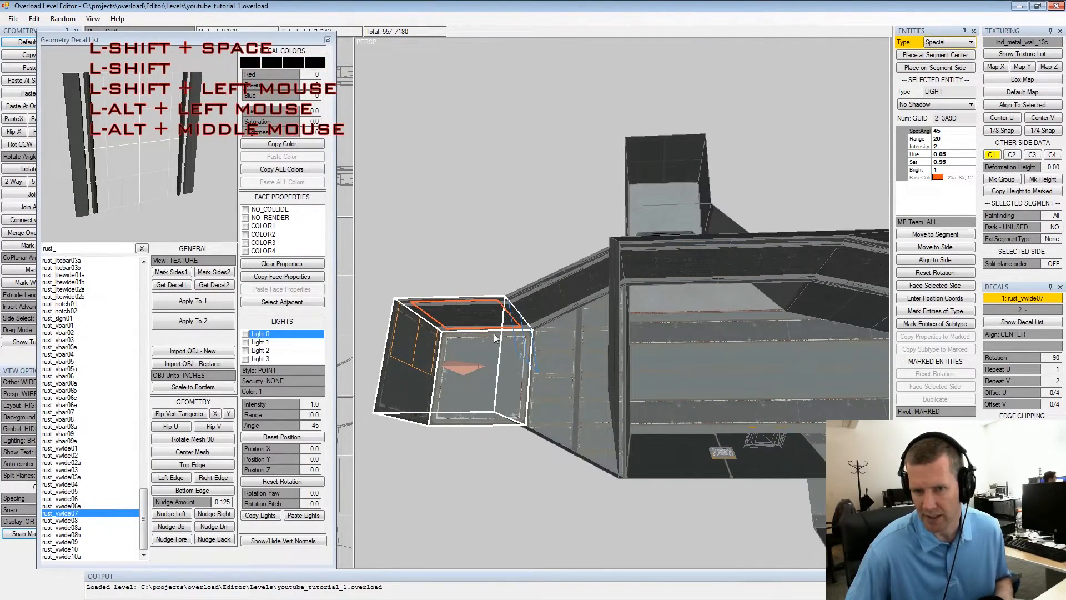
{"action": "key", "text": "space"}
{"action": "left_click", "coordinate": [531, 306]}
{"action": "key", "text": "space"}
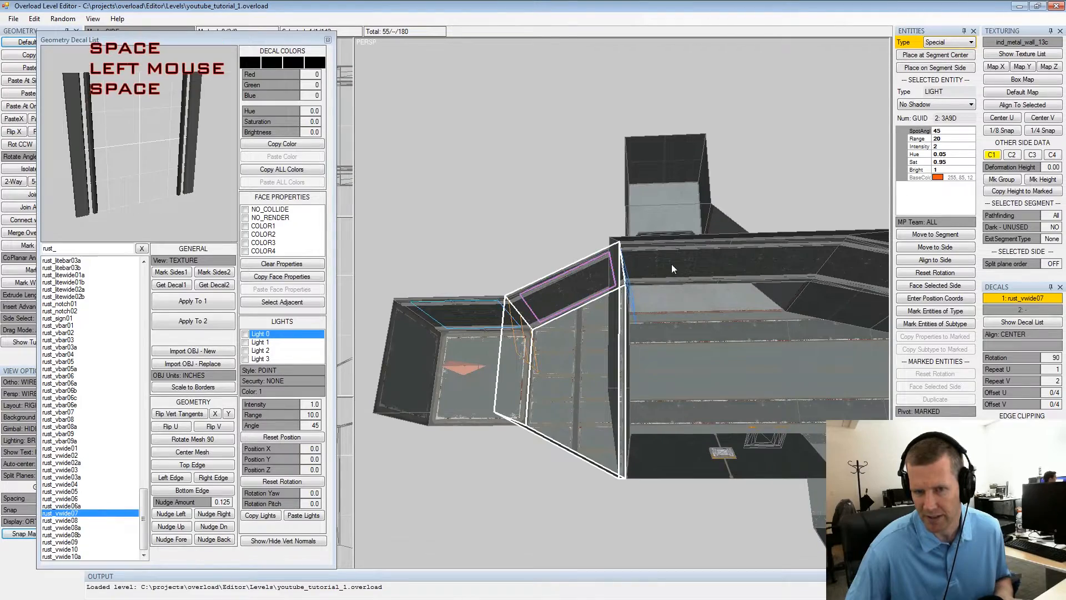
{"action": "left_click", "coordinate": [672, 264]}
{"action": "scroll", "coordinate": [689, 270], "scroll_direction": "up", "scroll_amount": 2, "text": "alt"}
{"action": "mouse_move", "coordinate": [717, 274]}
{"action": "middle_mouse_down", "text": "alt"}
{"action": "mouse_move", "coordinate": [627, 249]}
{"action": "mouse_move", "coordinate": [715, 256]}
{"action": "middle_mouse_up", "text": "alt"}
{"action": "left_click", "coordinate": [636, 249]}
{"action": "key", "text": "space"}
{"action": "left_click_drag", "start_coordinate": [714, 256], "coordinate": [689, 261], "text": "alt"}
{"action": "middle_click_drag", "start_coordinate": [688, 261], "coordinate": [662, 262], "text": "alt"}
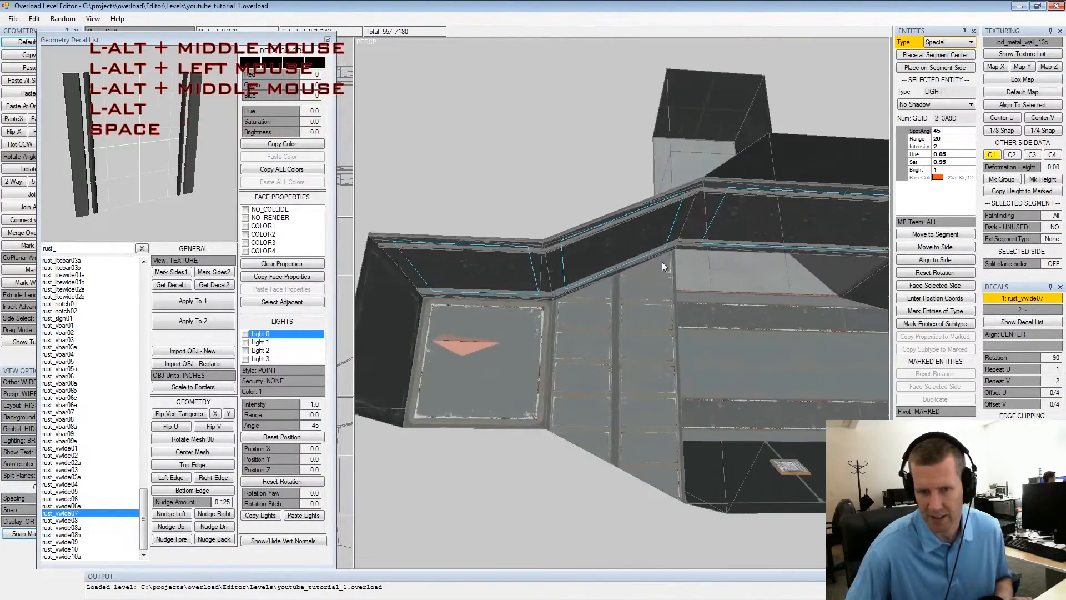
{"action": "left_click", "coordinate": [483, 274]}
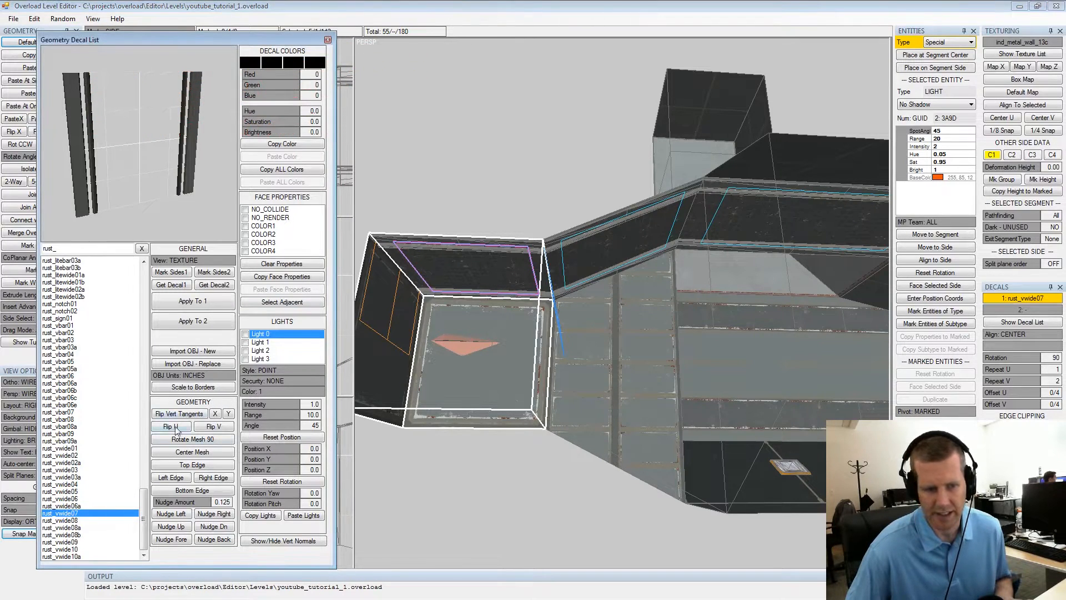
Replace the decal list filter with "pip" to list the pipe decals
{"action": "left_click", "coordinate": [146, 502]}
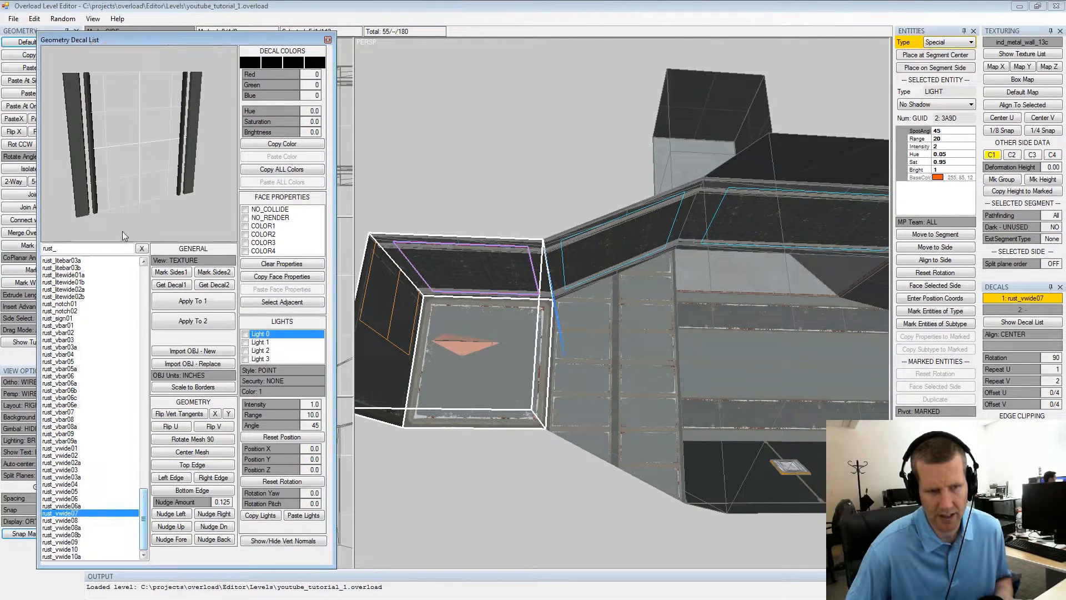
{"action": "left_click", "coordinate": [117, 248]}
{"action": "key", "text": "End"}
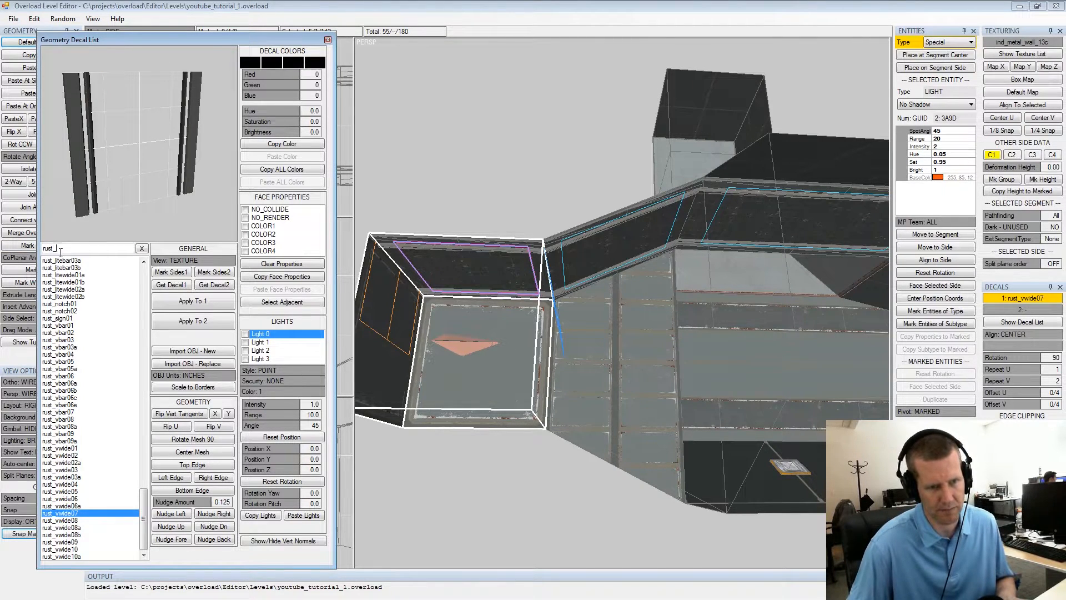
{"action": "left_click", "coordinate": [62, 248]}
{"action": "type", "text": "pip"}
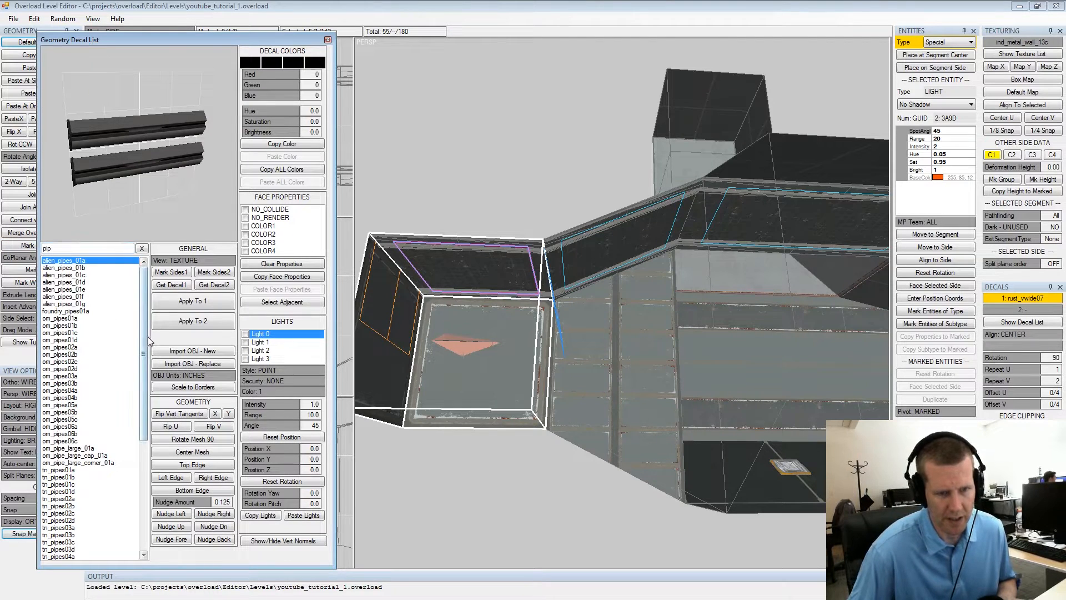
Preview the tunnel pipe decals from tn_pipes02c through tn_pipes05a, returning to tn_pipes04a
{"action": "left_click_drag", "start_coordinate": [146, 340], "coordinate": [146, 430]}
{"action": "left_click", "coordinate": [89, 363]}
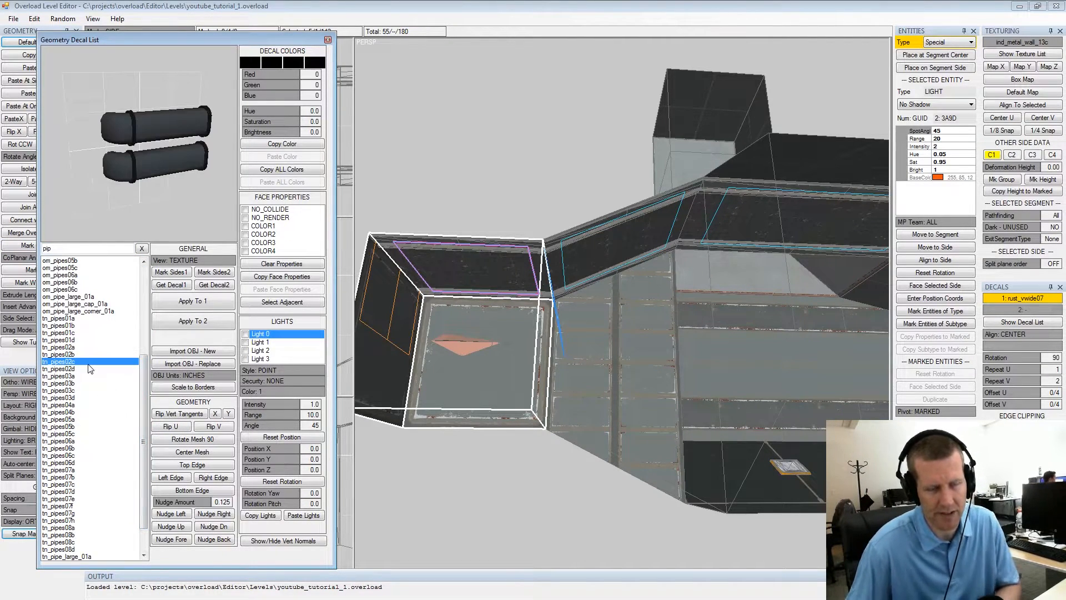
{"action": "key", "text": "Down"}
{"action": "key", "text": "Down"}
{"action": "key", "text": "Down"}
{"action": "key", "text": "Down"}
{"action": "key", "text": "Down"}
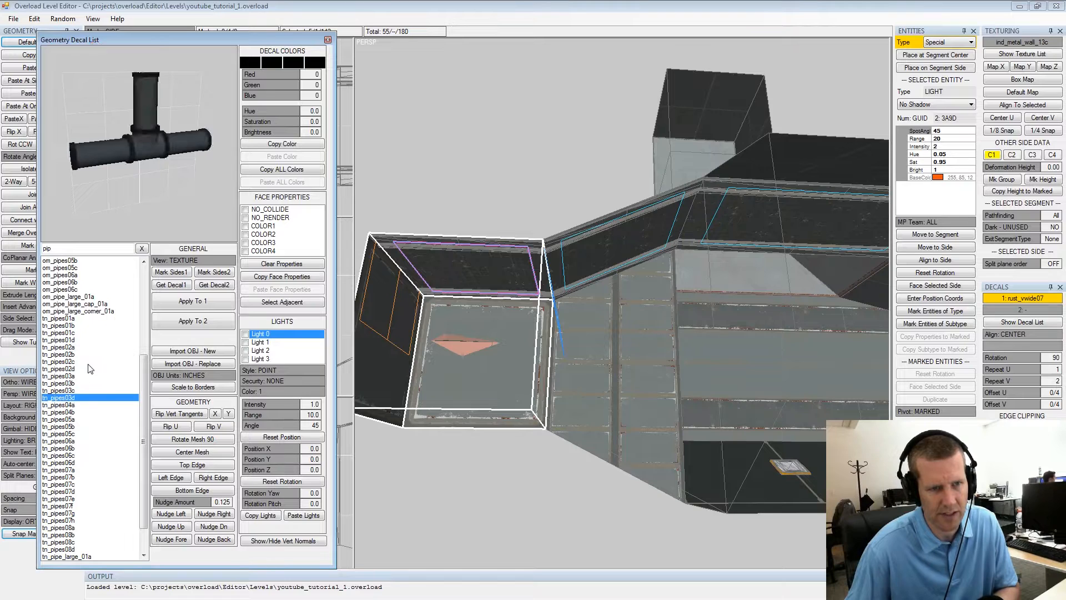
{"action": "key", "text": "Down"}
{"action": "key", "text": "Down"}
{"action": "key", "text": "Down"}
{"action": "key", "text": "Up"}
{"action": "key", "text": "Up"}
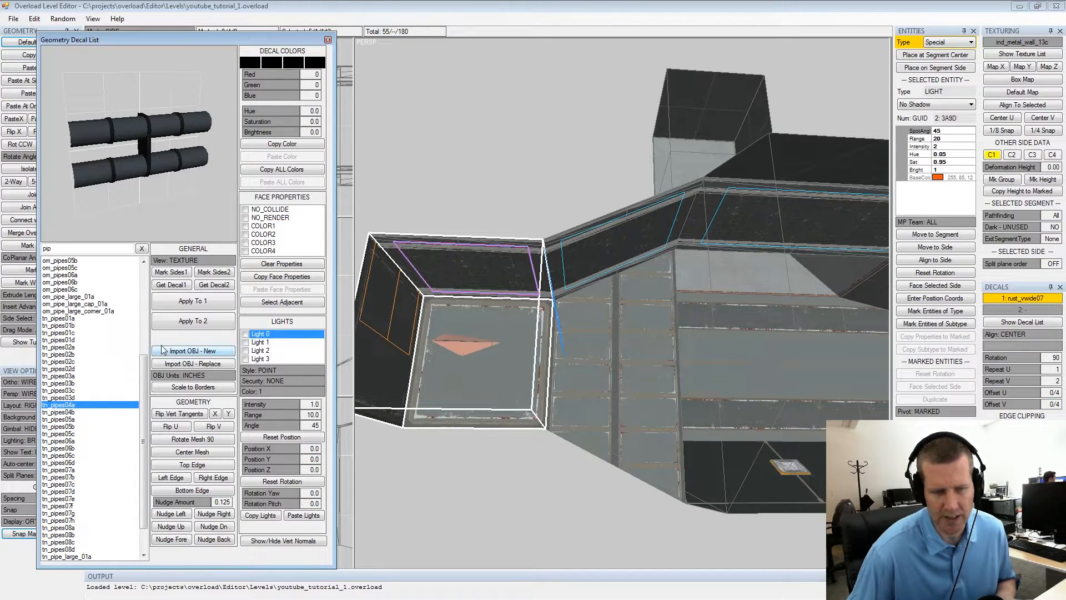
Compare the previews of tn_pipes02b, the tn_pipes03 variants, tn_pipes04a and tn_pipes04b
{"action": "left_click", "coordinate": [59, 396]}
{"action": "left_click", "coordinate": [68, 354]}
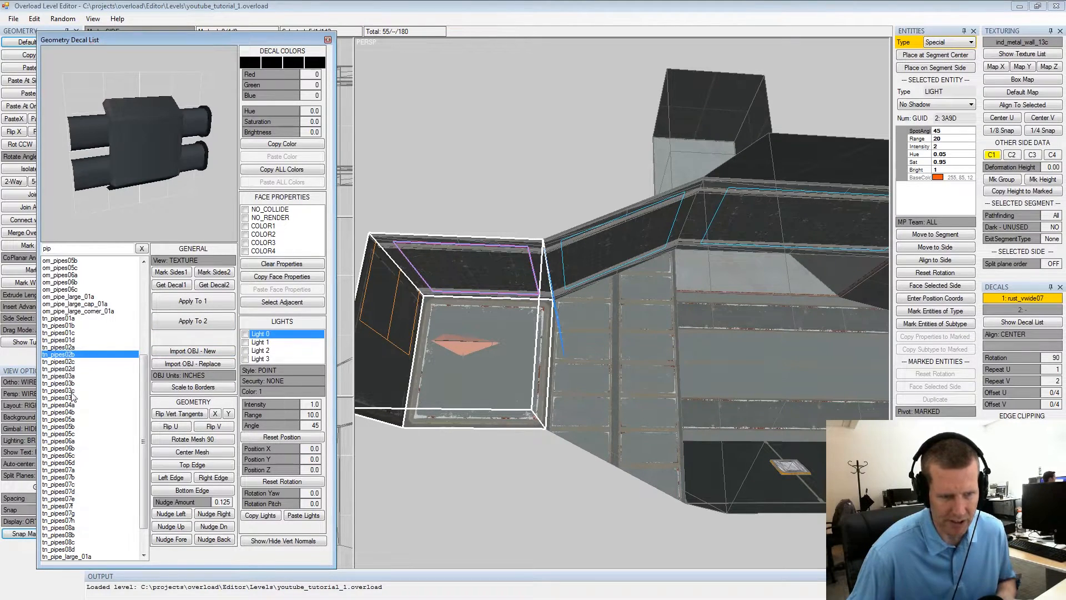
{"action": "left_click", "coordinate": [73, 377]}
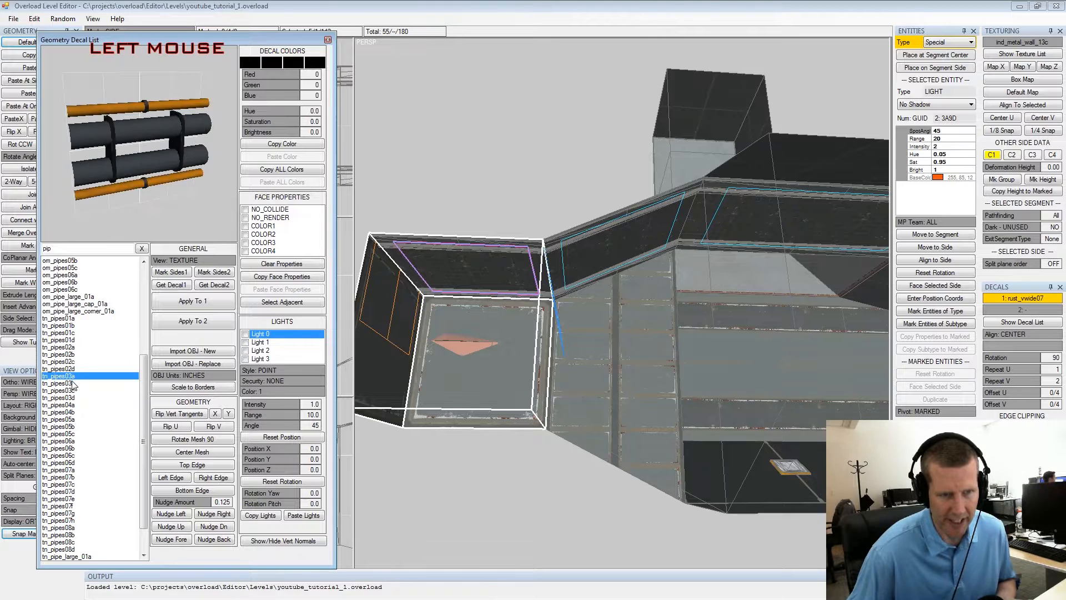
{"action": "left_click", "coordinate": [74, 384]}
{"action": "left_click", "coordinate": [73, 391]}
{"action": "left_click", "coordinate": [72, 397]}
{"action": "left_click", "coordinate": [75, 391]}
{"action": "left_click", "coordinate": [76, 405]}
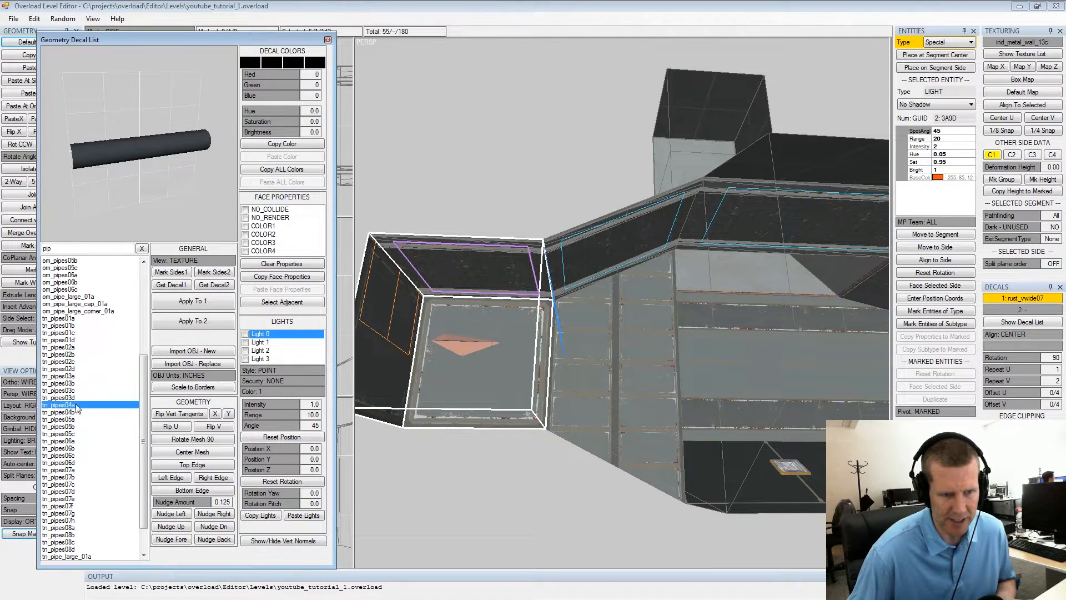
{"action": "left_click", "coordinate": [78, 412]}
{"action": "left_click", "coordinate": [76, 403]}
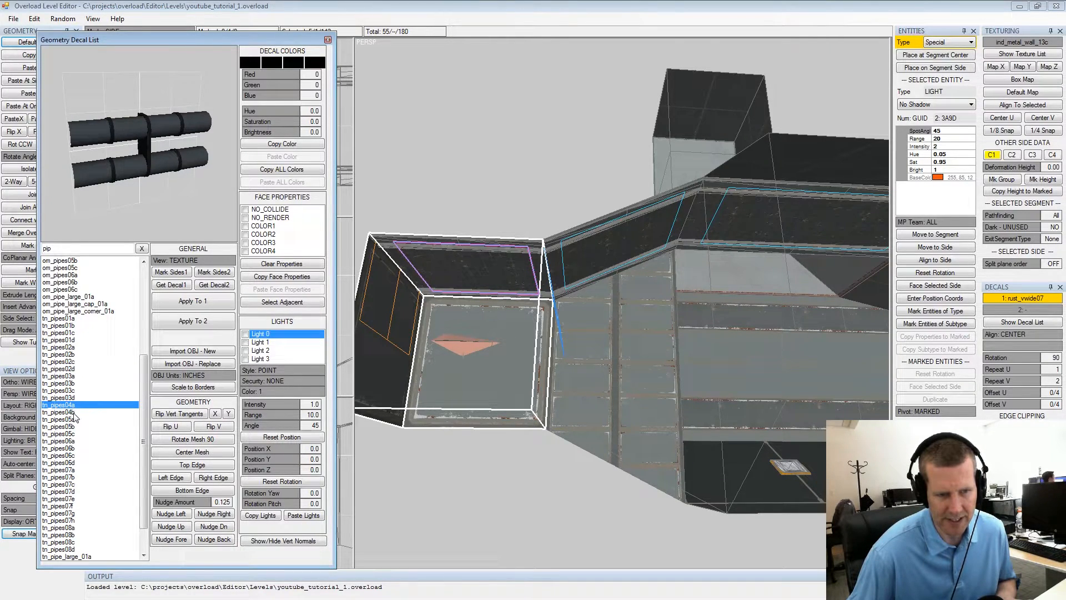
{"action": "left_click", "coordinate": [73, 413]}
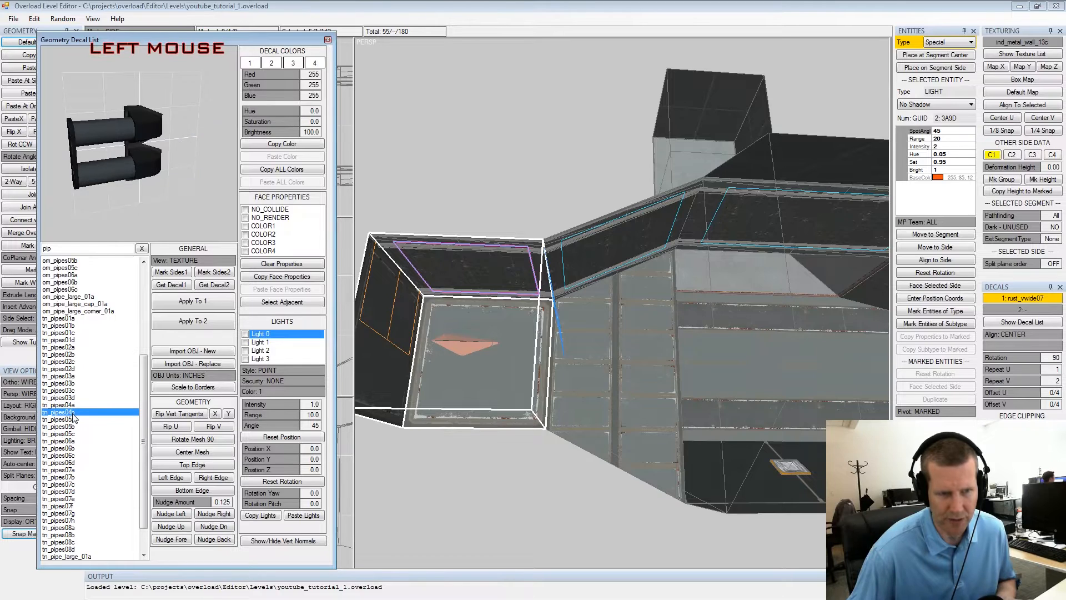
Try applying tn_pipes04a as decal 1 on the marked ceilings, in place of the rust decal
{"action": "middle_click_drag", "start_coordinate": [788, 223], "coordinate": [647, 242]}
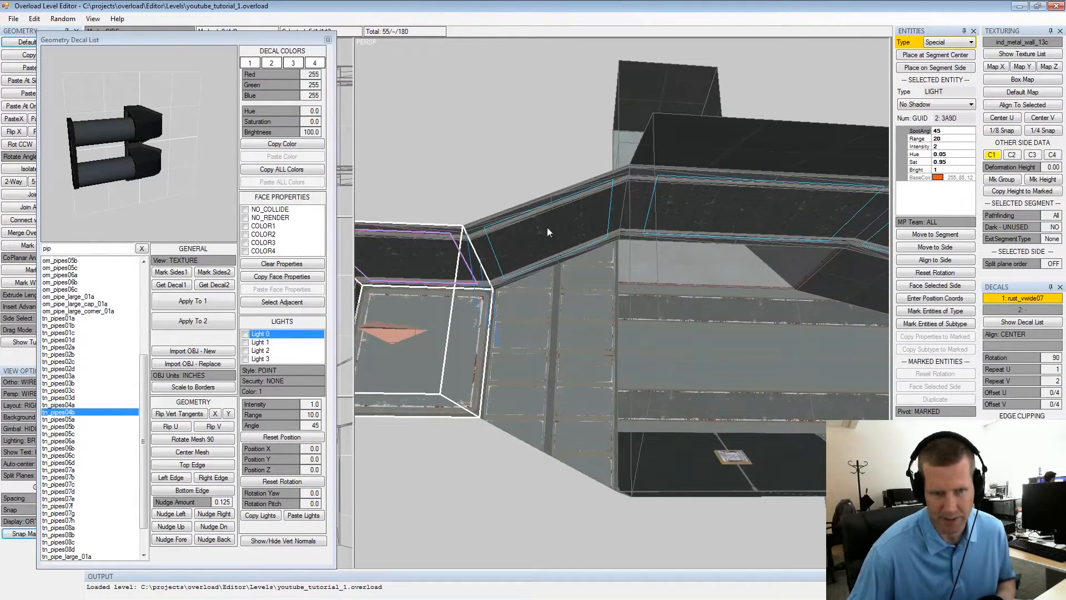
{"action": "left_click", "coordinate": [76, 405]}
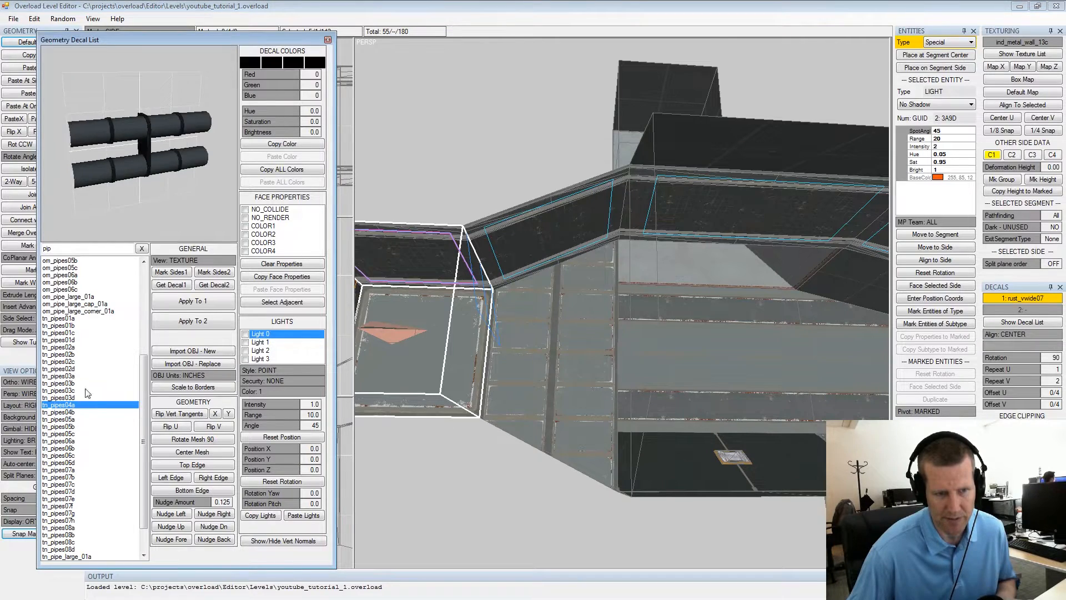
{"action": "left_click", "coordinate": [193, 300]}
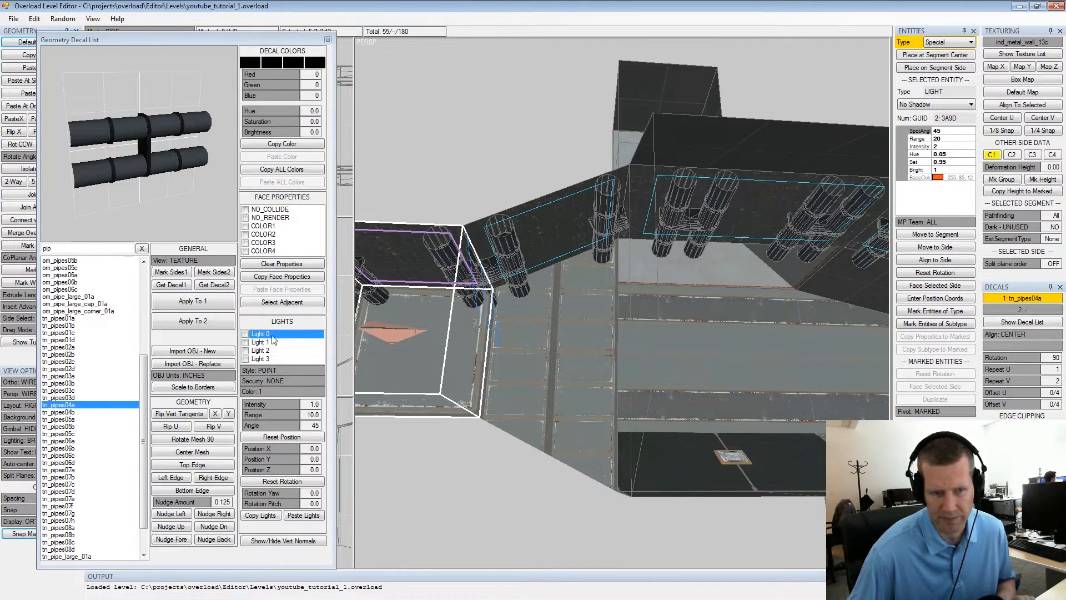
{"action": "key", "text": "ctrl"}
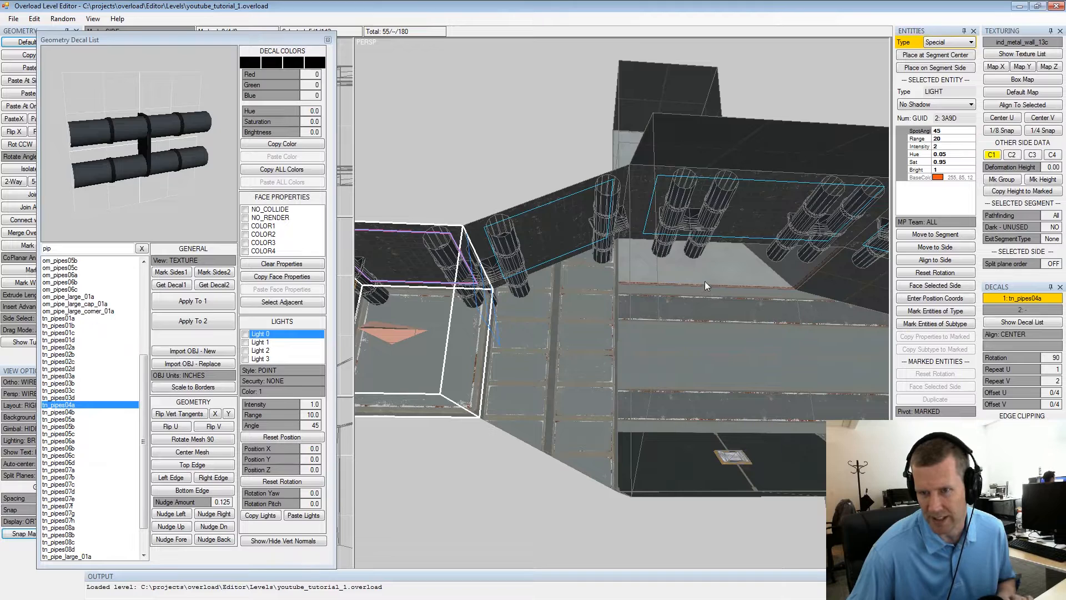
{"action": "left_click_drag", "start_coordinate": [702, 280], "coordinate": [702, 273], "text": "alt"}
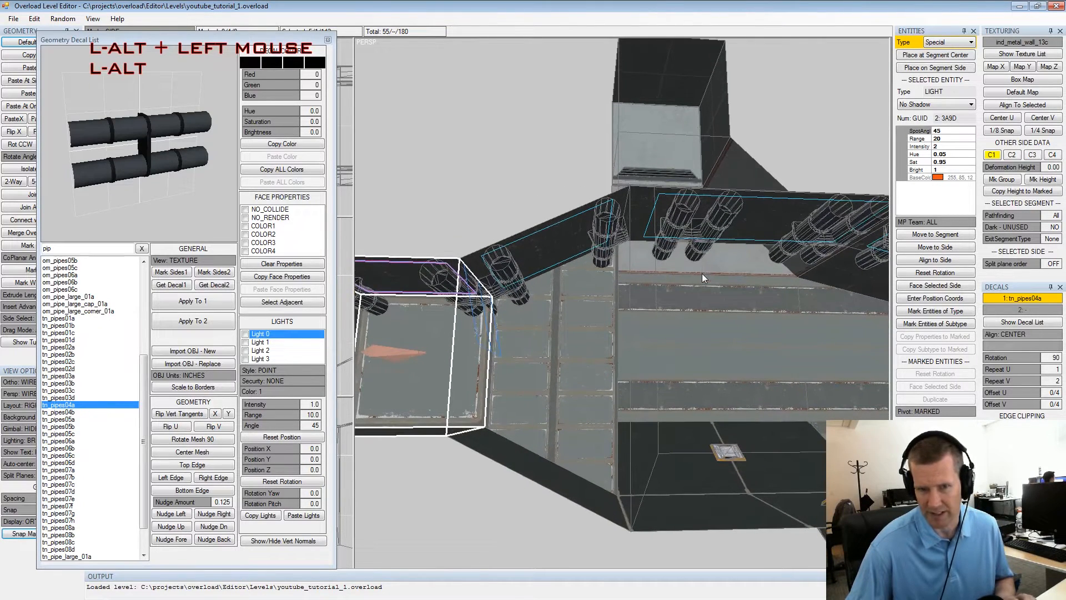
{"action": "left_click", "coordinate": [703, 273], "text": "ctrl"}
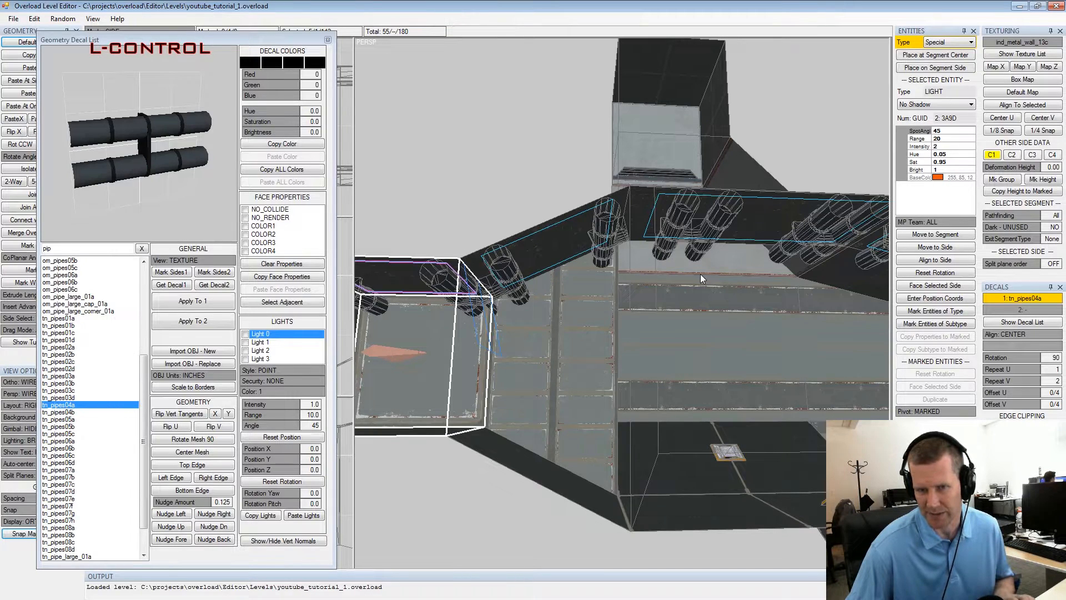
Undo the replacement of the ceilings' decal 1 and refresh the decal meshes
{"action": "key", "text": "ctrl+z"}
{"action": "key", "text": "ctrl+z"}
{"action": "key", "text": "ctrl+z"}
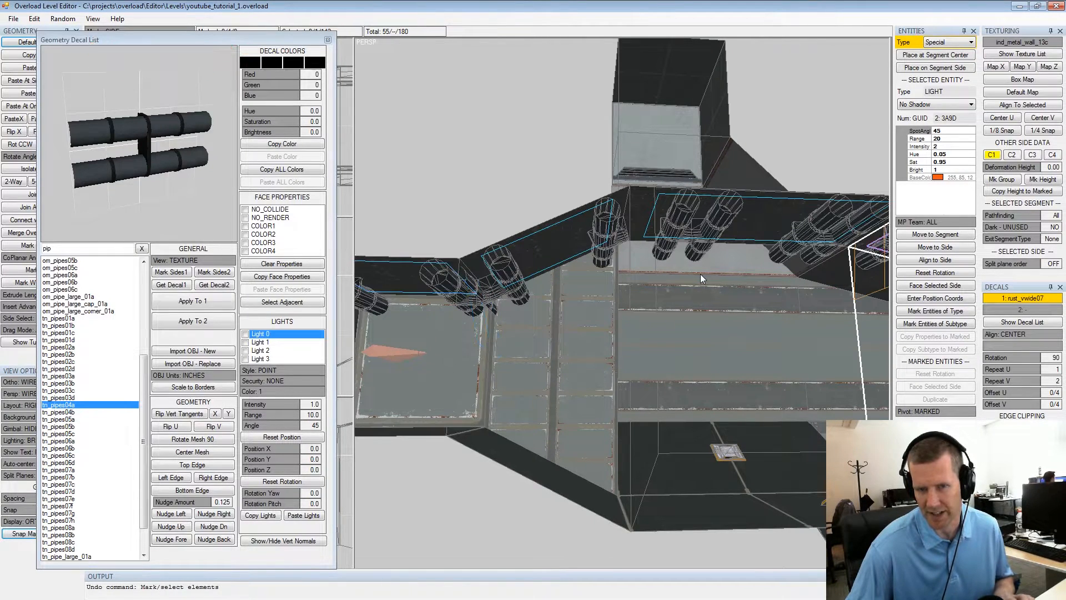
{"action": "middle_click_drag", "start_coordinate": [682, 261], "coordinate": [603, 282]}
{"action": "key", "text": "Return"}
Select the end room's ceiling and apply tn_pipes04a as decal 2 to the marked ceilings
{"action": "left_click_drag", "start_coordinate": [602, 282], "coordinate": [605, 280], "text": "alt"}
{"action": "scroll", "coordinate": [590, 273], "scroll_direction": "up", "scroll_amount": 3, "text": "alt"}
{"action": "middle_click_drag", "start_coordinate": [587, 273], "coordinate": [613, 286], "text": "alt"}
{"action": "scroll", "coordinate": [612, 286], "scroll_direction": "up", "scroll_amount": 2, "text": "alt"}
{"action": "left_click_drag", "start_coordinate": [612, 286], "coordinate": [594, 271], "text": "alt"}
{"action": "scroll", "coordinate": [592, 271], "scroll_direction": "up", "scroll_amount": 2, "text": "alt"}
{"action": "middle_click_drag", "start_coordinate": [593, 271], "coordinate": [628, 259], "text": "alt"}
{"action": "scroll", "coordinate": [629, 260], "scroll_direction": "down", "scroll_amount": 3, "text": "alt"}
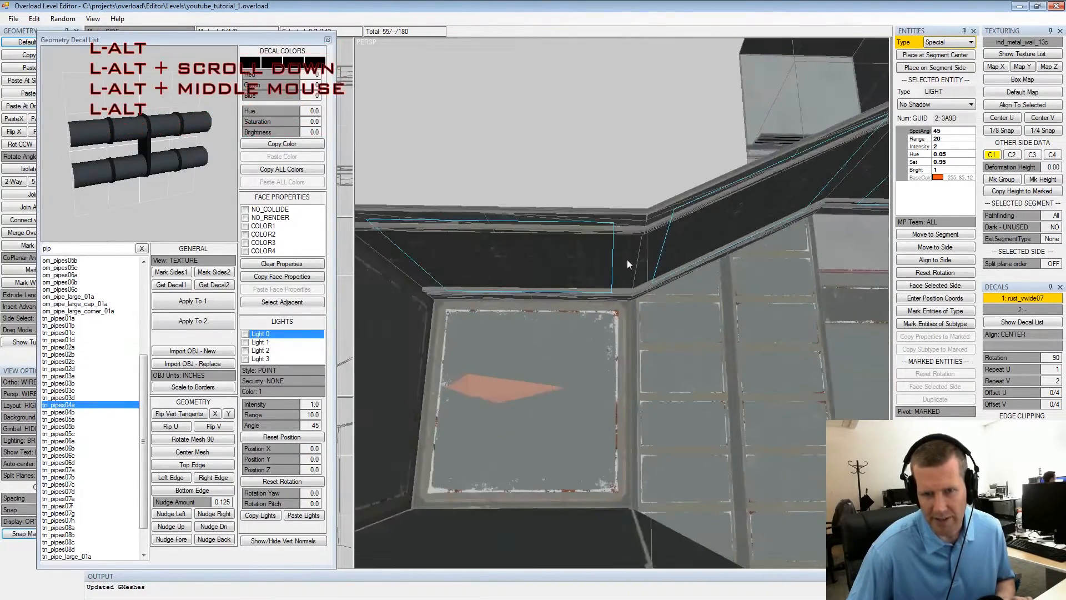
{"action": "left_click", "coordinate": [581, 270]}
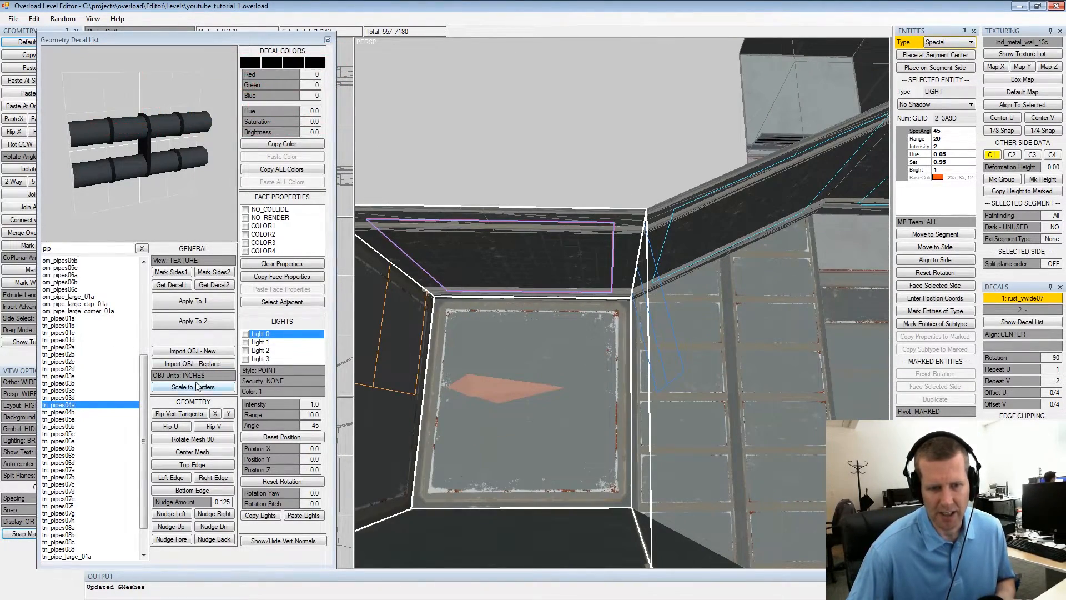
{"action": "left_click", "coordinate": [210, 326]}
Examine how the pipe decals sit on the ceilings and meet at the joint between the end room and corridor
{"action": "left_click_drag", "start_coordinate": [556, 267], "coordinate": [569, 269], "text": "alt"}
{"action": "scroll", "coordinate": [486, 265], "scroll_direction": "down", "scroll_amount": 2, "text": "alt"}
{"action": "middle_click_drag", "start_coordinate": [569, 269], "coordinate": [624, 246], "text": "alt"}
{"action": "scroll", "coordinate": [637, 247], "scroll_direction": "down", "scroll_amount": 2, "text": "alt"}
{"action": "scroll", "coordinate": [625, 245], "scroll_direction": "up", "scroll_amount": 2, "text": "alt"}
{"action": "left_click_drag", "start_coordinate": [626, 244], "coordinate": [624, 246], "text": "alt"}
{"action": "middle_click_drag", "start_coordinate": [624, 246], "coordinate": [627, 268], "text": "alt"}
{"action": "scroll", "coordinate": [594, 279], "scroll_direction": "up", "scroll_amount": 2, "text": "alt"}
{"action": "left_click_drag", "start_coordinate": [627, 267], "coordinate": [611, 276], "text": "alt"}
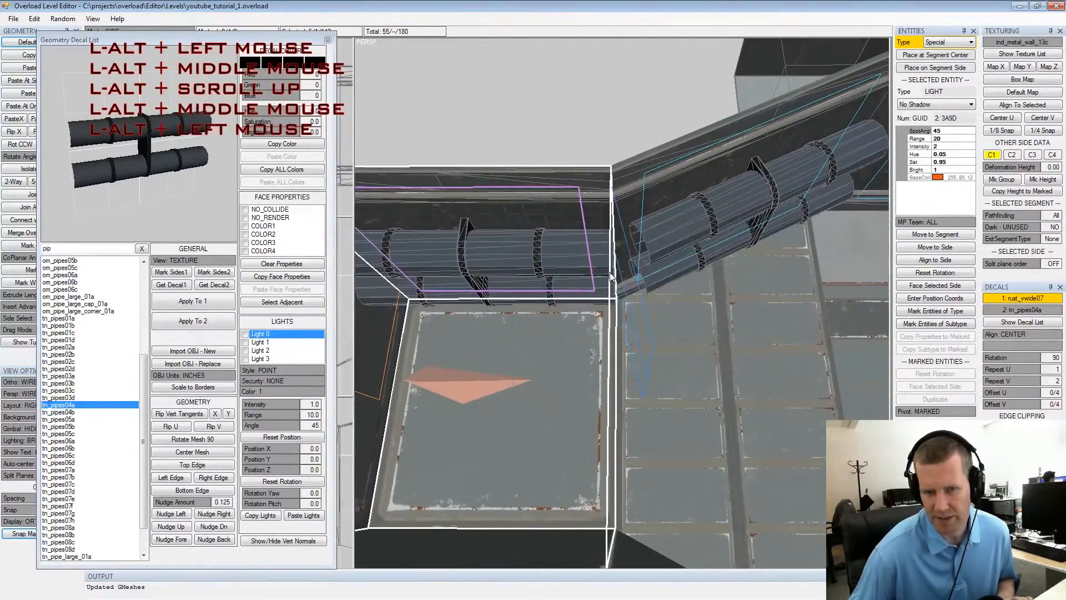
Compare the settings of decals 1 and 2 on the end room's ceiling and leave decal 2, tn_pipes04a, active
{"action": "left_click", "coordinate": [1031, 309]}
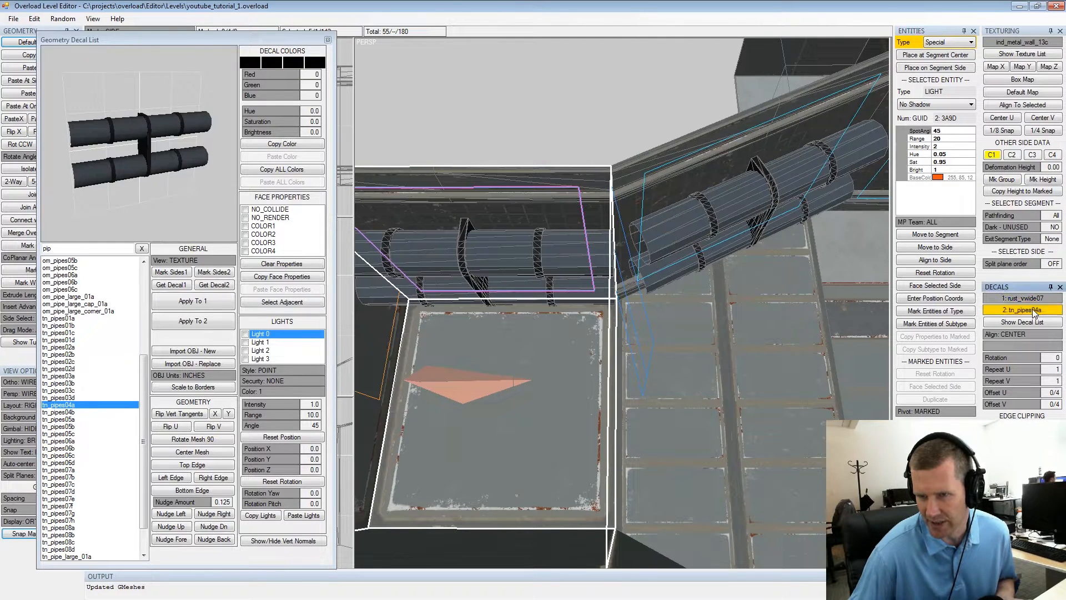
{"action": "left_click", "coordinate": [1025, 300]}
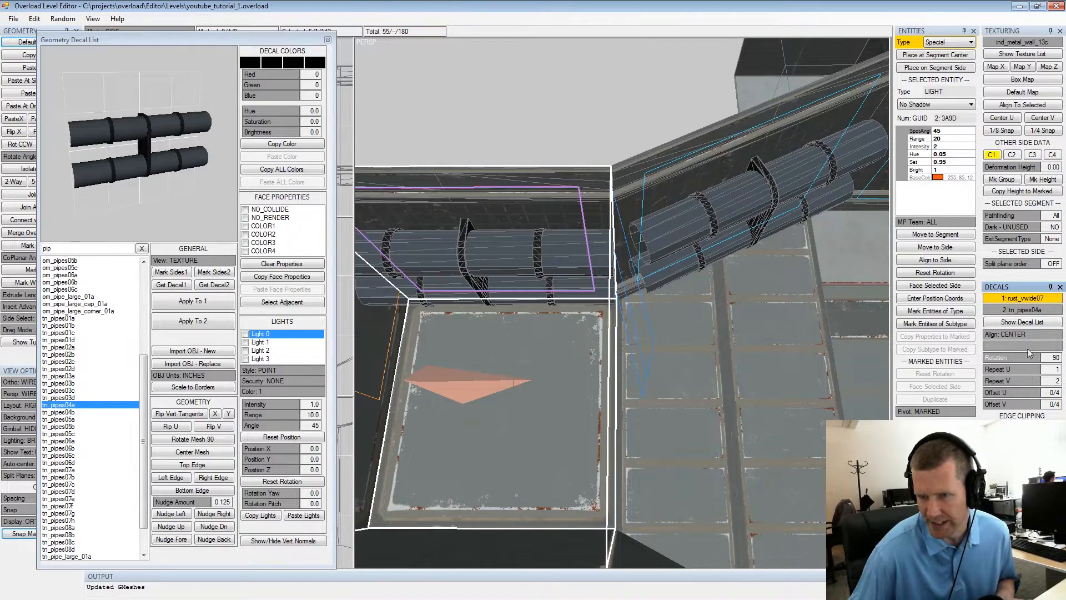
{"action": "left_click", "coordinate": [1017, 311]}
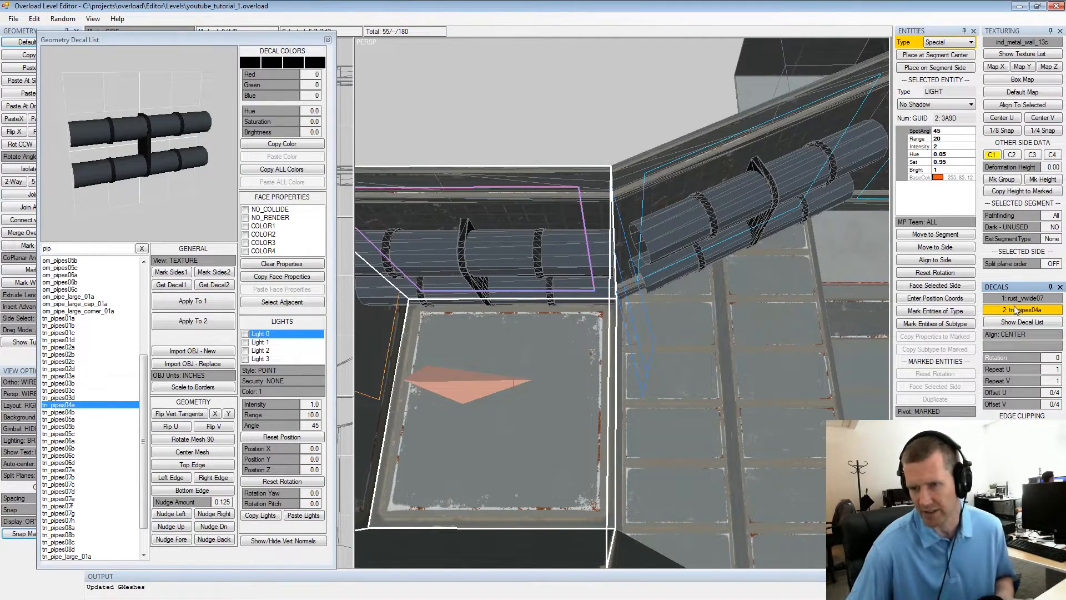
Set decal 2's Repeat U to 2 on the end room's ceiling and clip the overhanging pipe ends at the segment edges
{"action": "left_click_drag", "start_coordinate": [553, 174], "coordinate": [597, 181], "text": "alt"}
{"action": "middle_click_drag", "start_coordinate": [597, 176], "coordinate": [604, 210], "text": "alt"}
{"action": "scroll", "coordinate": [604, 210], "scroll_direction": "up", "scroll_amount": 1, "text": "alt"}
{"action": "left_click_drag", "start_coordinate": [604, 210], "coordinate": [603, 193], "text": "alt"}
{"action": "middle_click_drag", "start_coordinate": [603, 194], "coordinate": [601, 213], "text": "alt"}
{"action": "scroll", "coordinate": [601, 214], "scroll_direction": "down", "scroll_amount": 2, "text": "alt"}
{"action": "left_click_drag", "start_coordinate": [601, 212], "coordinate": [594, 213], "text": "alt"}
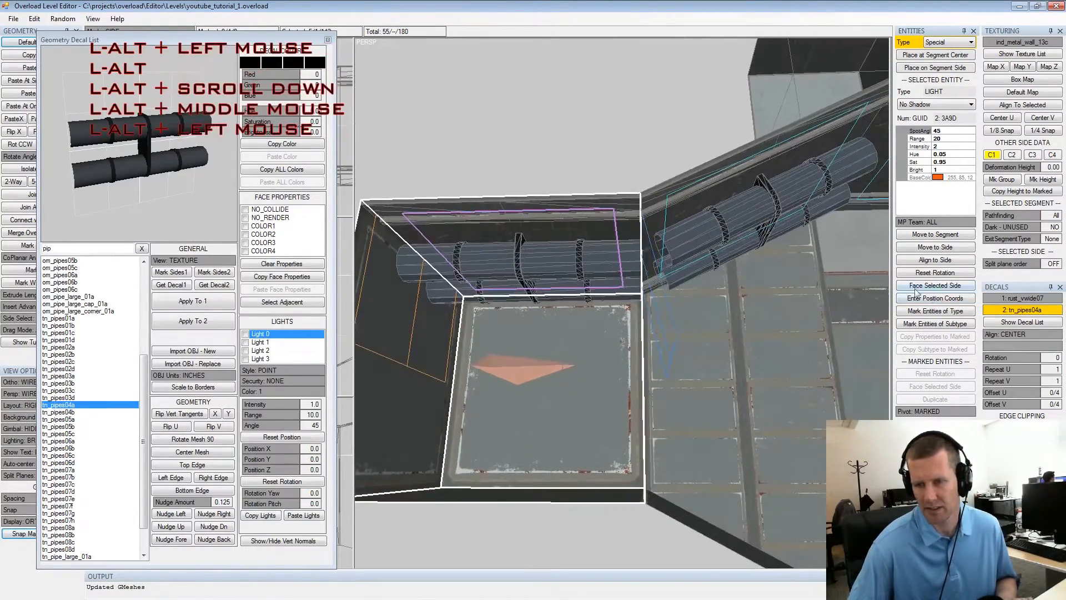
{"action": "left_click", "coordinate": [1013, 371]}
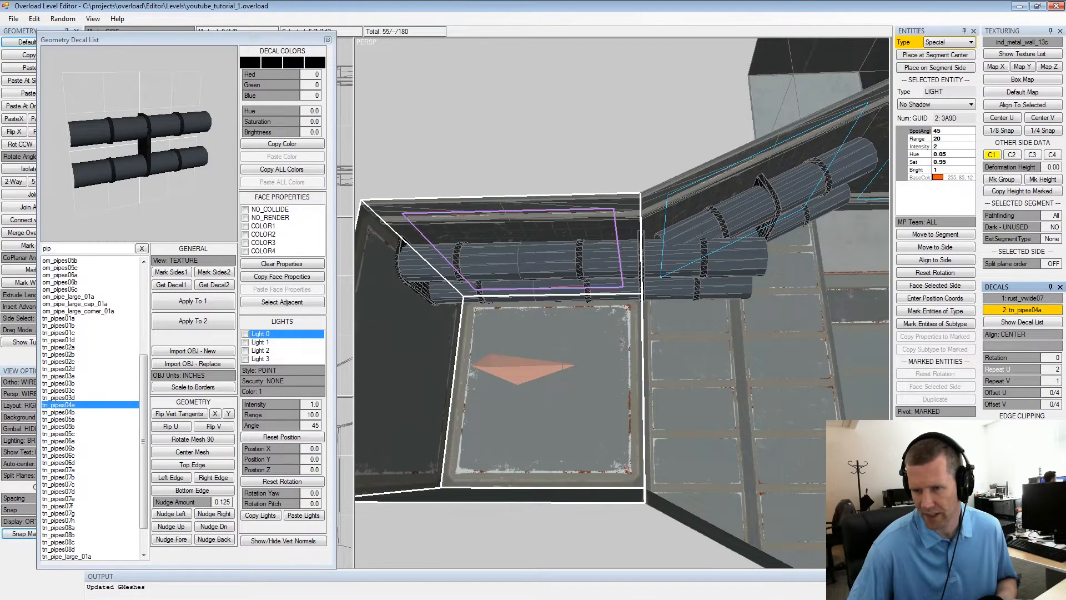
{"action": "right_click", "coordinate": [1023, 440]}
{"action": "right_click", "coordinate": [1022, 451]}
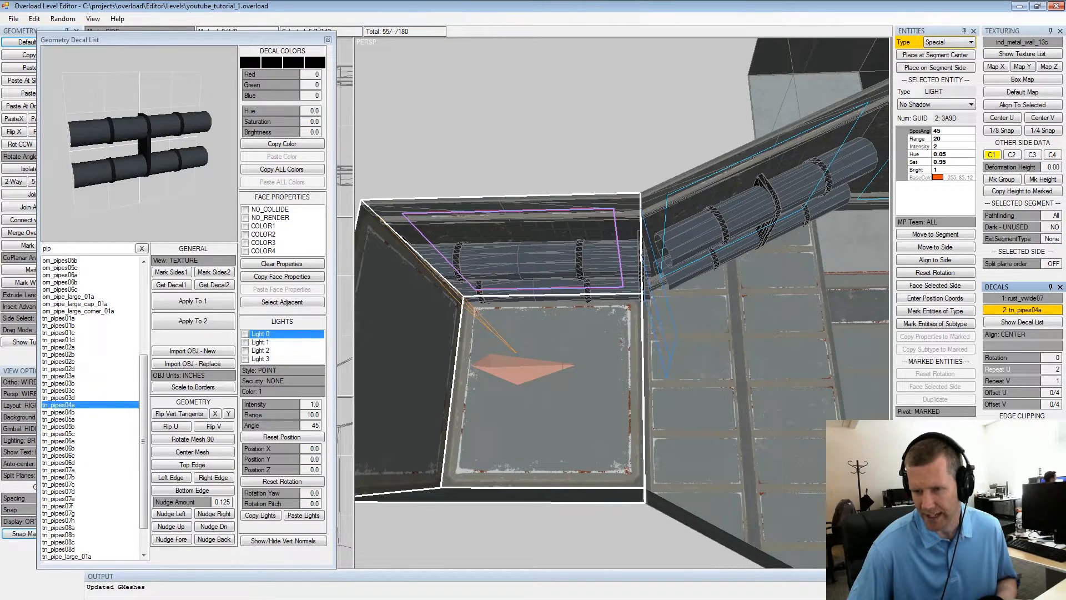
Copy the end room ceiling's pipe decal repeat and edge clipping to the marked corridor ceilings
{"action": "middle_click_drag", "start_coordinate": [798, 321], "coordinate": [700, 269]}
{"action": "scroll", "coordinate": [701, 269], "scroll_direction": "down", "scroll_amount": 3}
{"action": "left_click_drag", "start_coordinate": [700, 270], "coordinate": [717, 277], "text": "alt"}
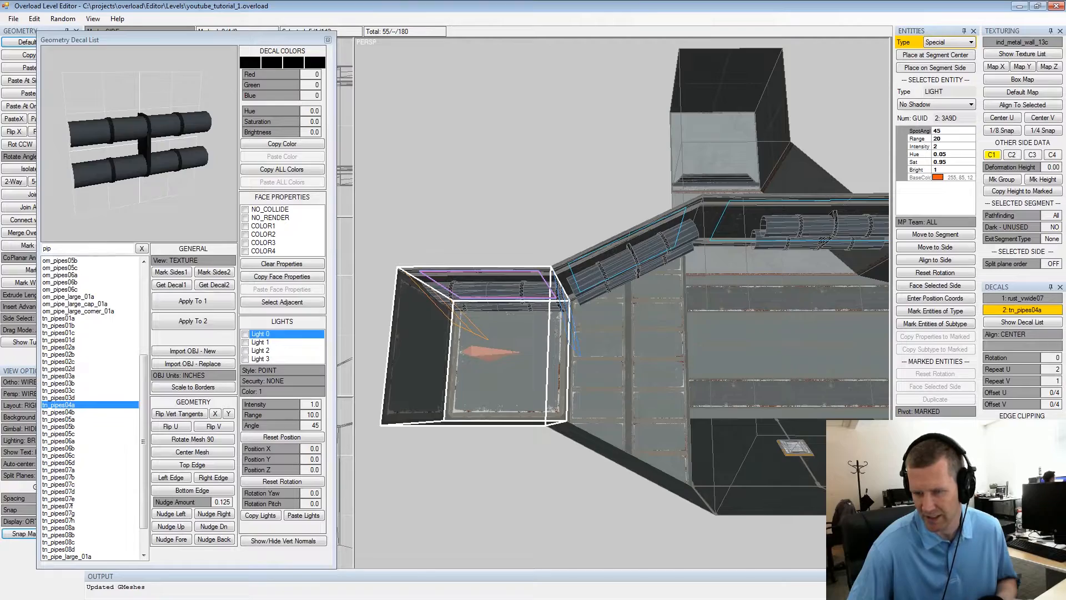
{"action": "left_click", "coordinate": [1022, 439]}
Examine how the clipped pipe decals meet at the corridor bend and at the joint with the end room
{"action": "left_click_drag", "start_coordinate": [704, 299], "coordinate": [686, 306], "text": "alt"}
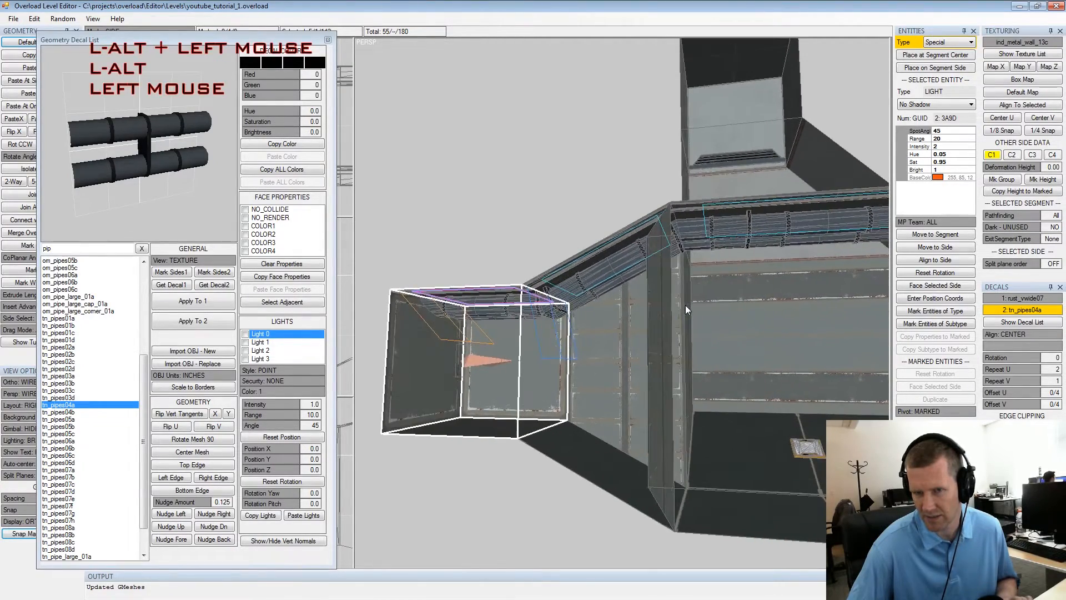
{"action": "scroll", "coordinate": [680, 244], "scroll_direction": "up", "scroll_amount": 2, "text": "alt"}
{"action": "middle_click_drag", "start_coordinate": [681, 244], "coordinate": [636, 303], "text": "alt"}
{"action": "scroll", "coordinate": [637, 299], "scroll_direction": "up", "scroll_amount": 3, "text": "alt"}
{"action": "mouse_move", "coordinate": [637, 299]}
{"action": "left_mouse_down", "text": "alt"}
{"action": "mouse_move", "coordinate": [633, 282]}
{"action": "mouse_move", "coordinate": [641, 296]}
{"action": "left_mouse_up", "text": "alt"}
{"action": "scroll", "coordinate": [633, 282], "scroll_direction": "up", "scroll_amount": 2, "text": "alt"}
{"action": "mouse_move", "coordinate": [569, 278]}
{"action": "left_mouse_down", "text": "alt"}
{"action": "mouse_move", "coordinate": [584, 284]}
{"action": "mouse_move", "coordinate": [577, 277]}
{"action": "left_mouse_up", "text": "alt"}
{"action": "scroll", "coordinate": [584, 281], "scroll_direction": "down", "scroll_amount": 2, "text": "alt"}
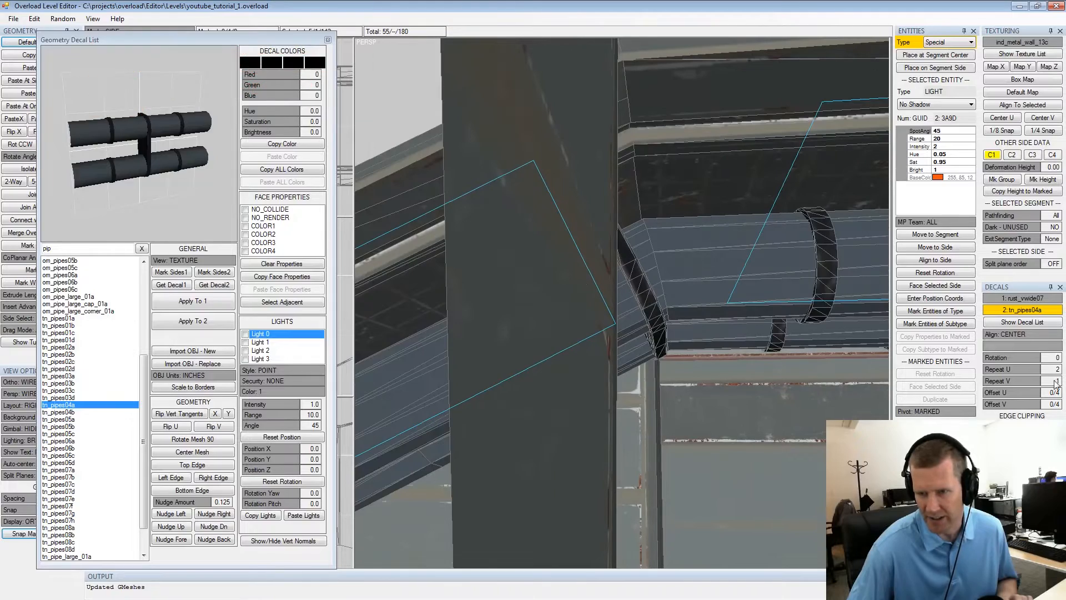
{"action": "left_click_drag", "start_coordinate": [821, 318], "coordinate": [628, 304], "text": "alt"}
{"action": "scroll", "coordinate": [620, 298], "scroll_direction": "up", "scroll_amount": 2, "text": "alt"}
{"action": "scroll", "coordinate": [628, 300], "scroll_direction": "down", "scroll_amount": 2, "text": "alt"}
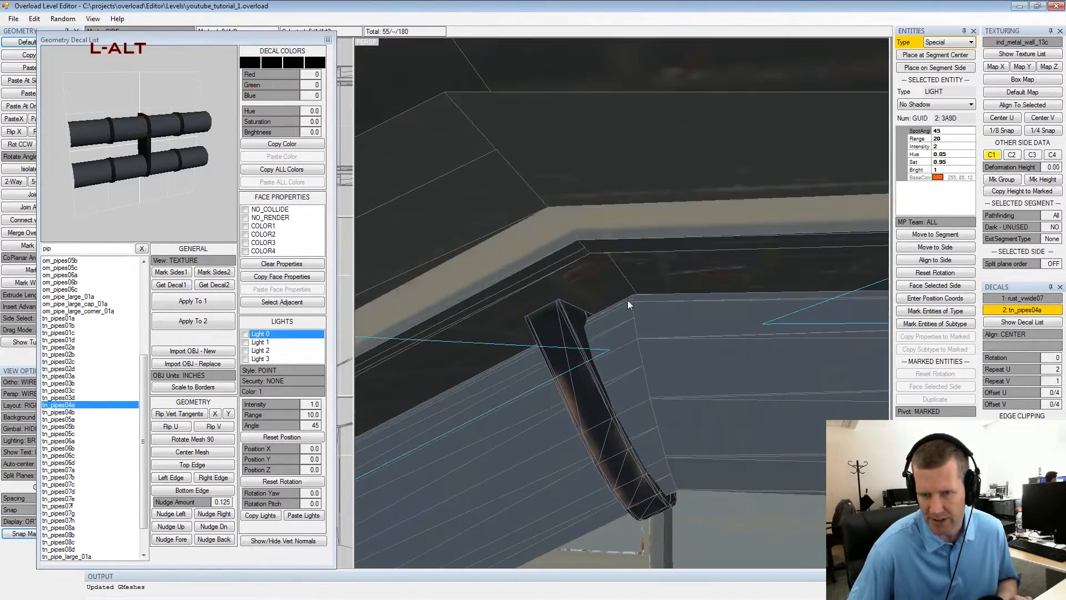
{"action": "mouse_move", "coordinate": [628, 300]}
{"action": "middle_mouse_down", "text": "alt"}
{"action": "mouse_move", "coordinate": [669, 296]}
{"action": "mouse_move", "coordinate": [609, 301]}
{"action": "middle_mouse_up", "text": "alt"}
{"action": "left_click_drag", "start_coordinate": [609, 301], "coordinate": [628, 273], "text": "alt"}
{"action": "scroll", "coordinate": [639, 290], "scroll_direction": "up", "scroll_amount": 2, "text": "alt"}
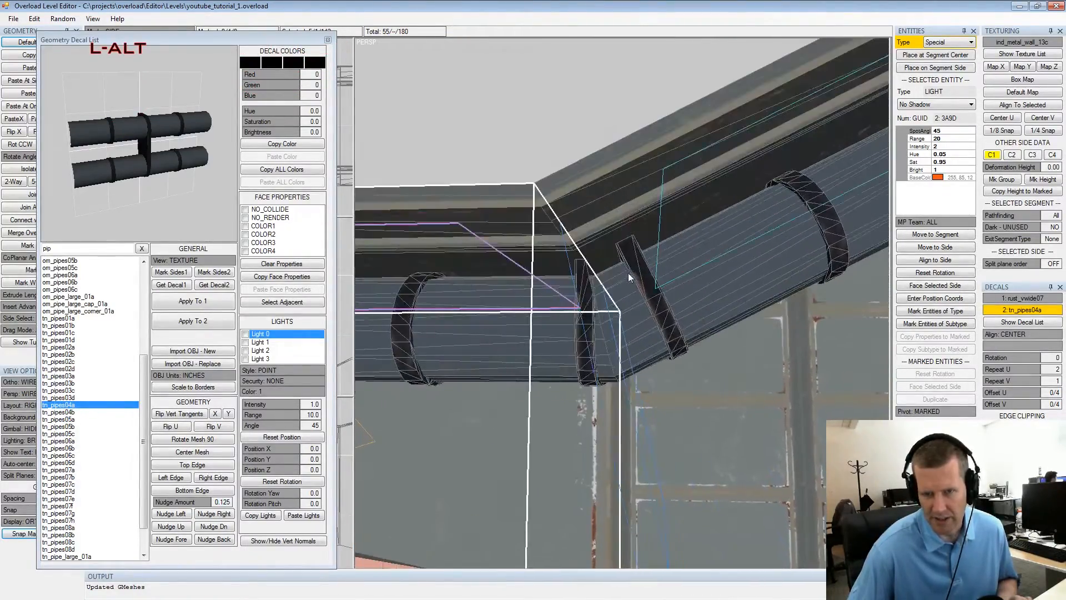
Clear the marks on the ceilings, keeping the end room's ceiling selected
{"action": "middle_click_drag", "start_coordinate": [629, 273], "coordinate": [671, 261], "text": "alt"}
{"action": "scroll", "coordinate": [671, 260], "scroll_direction": "down", "scroll_amount": 2, "text": "alt"}
{"action": "left_click_drag", "start_coordinate": [671, 261], "coordinate": [614, 251], "text": "alt"}
{"action": "key", "text": "shift+space"}
{"action": "key", "text": "alt+space"}
{"action": "middle_click_drag", "start_coordinate": [614, 251], "coordinate": [636, 253], "text": "alt"}
{"action": "left_click_drag", "start_coordinate": [634, 249], "coordinate": [645, 268], "text": "alt"}
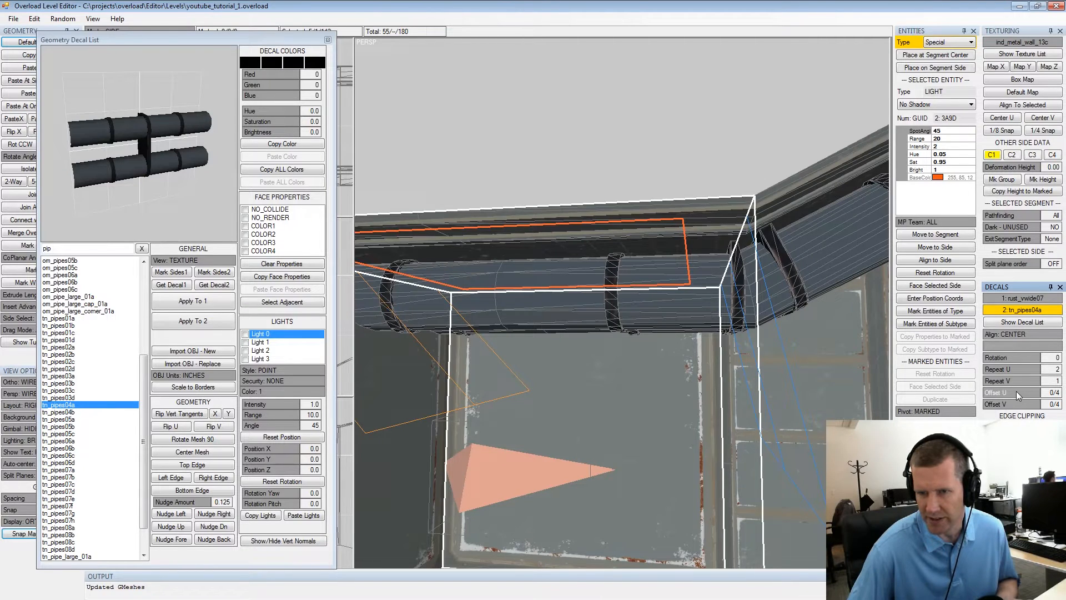
Try an Offset U of 2/4 on the end room's pipe decal, settle on -2/4 and adjust its edge clipping
{"action": "left_click", "coordinate": [1017, 391]}
{"action": "left_click", "coordinate": [1017, 391]}
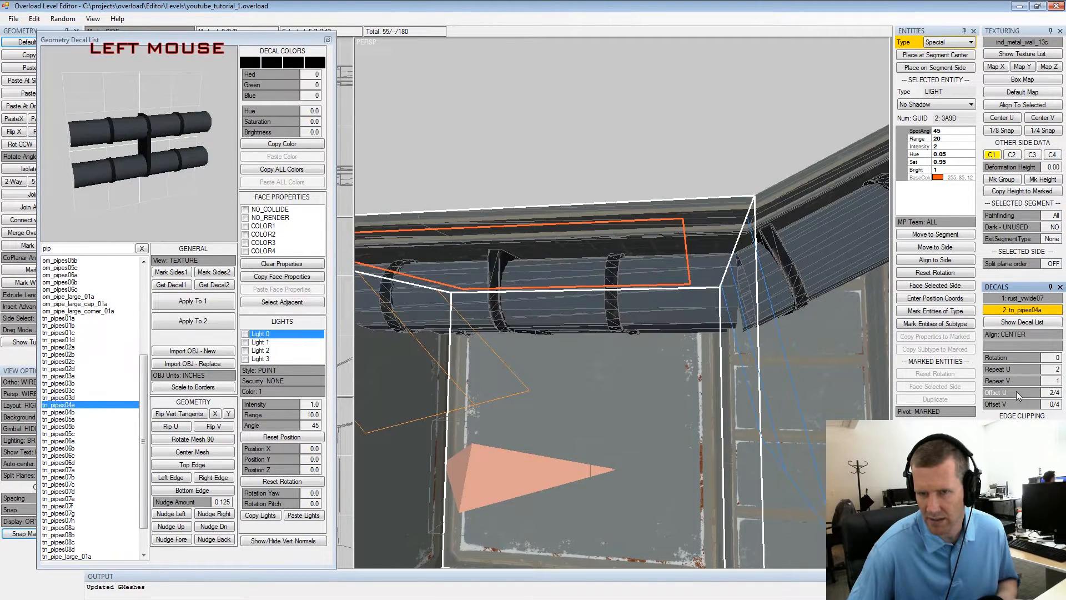
{"action": "right_click", "coordinate": [1017, 391]}
{"action": "right_click", "coordinate": [1017, 391]}
{"action": "right_click", "coordinate": [1017, 391]}
{"action": "right_click", "coordinate": [1016, 390]}
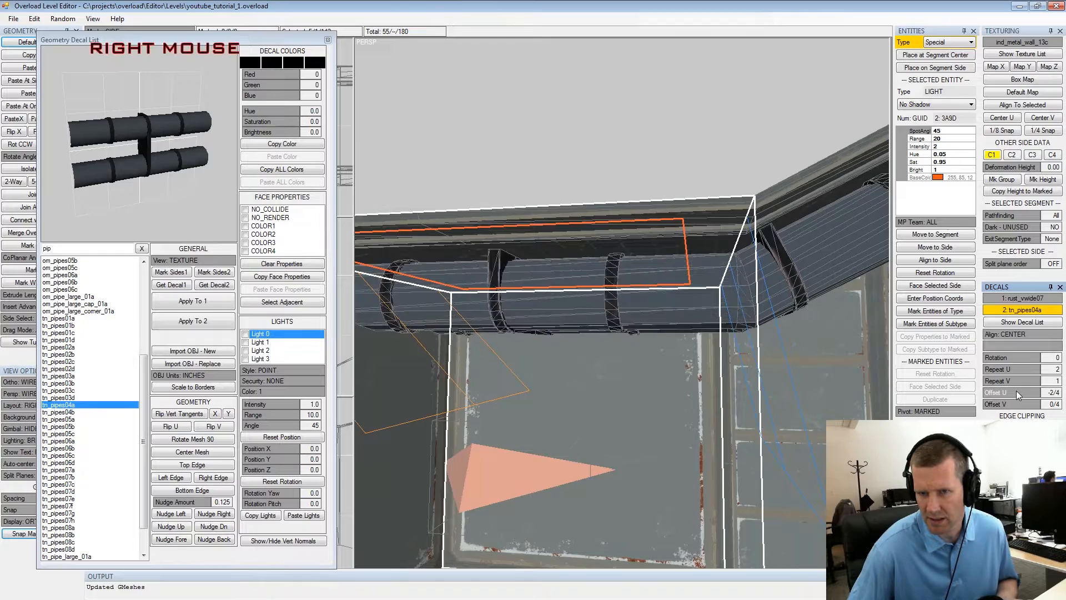
{"action": "left_click_drag", "start_coordinate": [738, 297], "coordinate": [781, 320], "text": "alt"}
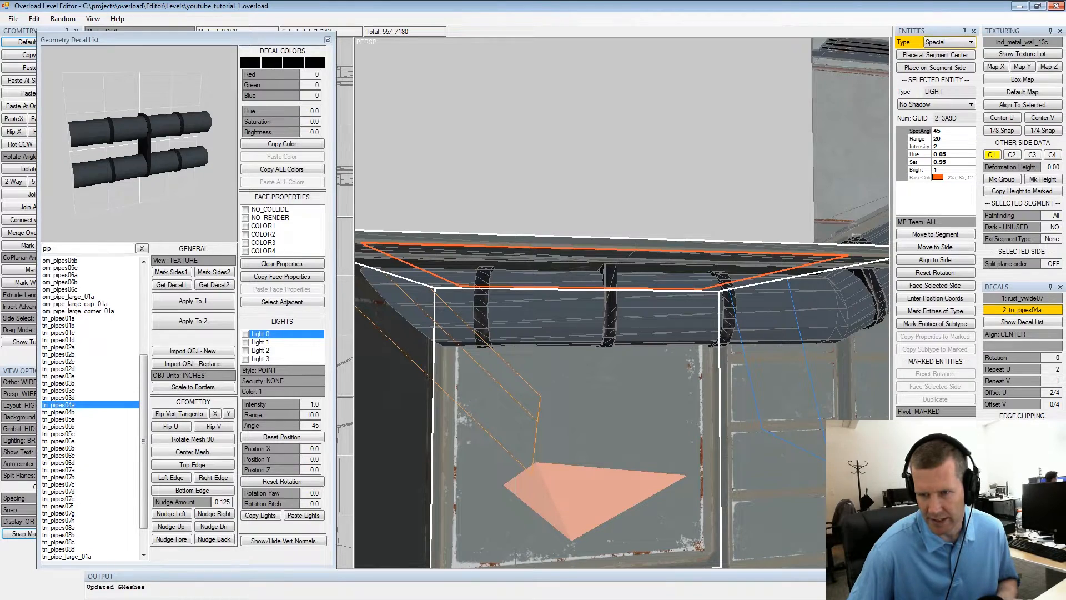
{"action": "left_click", "coordinate": [1023, 428]}
Examine the pipe run along the corridor ceilings and its joint at the corridor's opposite end
{"action": "middle_click_drag", "start_coordinate": [633, 272], "coordinate": [702, 271], "text": "alt"}
{"action": "scroll", "coordinate": [700, 274], "scroll_direction": "down", "scroll_amount": 1, "text": "alt"}
{"action": "left_click_drag", "start_coordinate": [701, 274], "coordinate": [650, 274], "text": "alt"}
{"action": "middle_click_drag", "start_coordinate": [651, 275], "coordinate": [606, 276], "text": "alt"}
{"action": "left_click_drag", "start_coordinate": [618, 271], "coordinate": [611, 267], "text": "alt"}
{"action": "middle_click_drag", "start_coordinate": [611, 267], "coordinate": [664, 229], "text": "alt"}
{"action": "scroll", "coordinate": [604, 263], "scroll_direction": "down", "scroll_amount": 2, "text": "alt"}
{"action": "scroll", "coordinate": [606, 236], "scroll_direction": "down", "scroll_amount": 2, "text": "alt"}
{"action": "left_click_drag", "start_coordinate": [606, 237], "coordinate": [656, 231], "text": "alt"}
{"action": "middle_click_drag", "start_coordinate": [655, 231], "coordinate": [602, 229], "text": "alt"}
{"action": "left_click_drag", "start_coordinate": [602, 229], "coordinate": [627, 214], "text": "alt"}
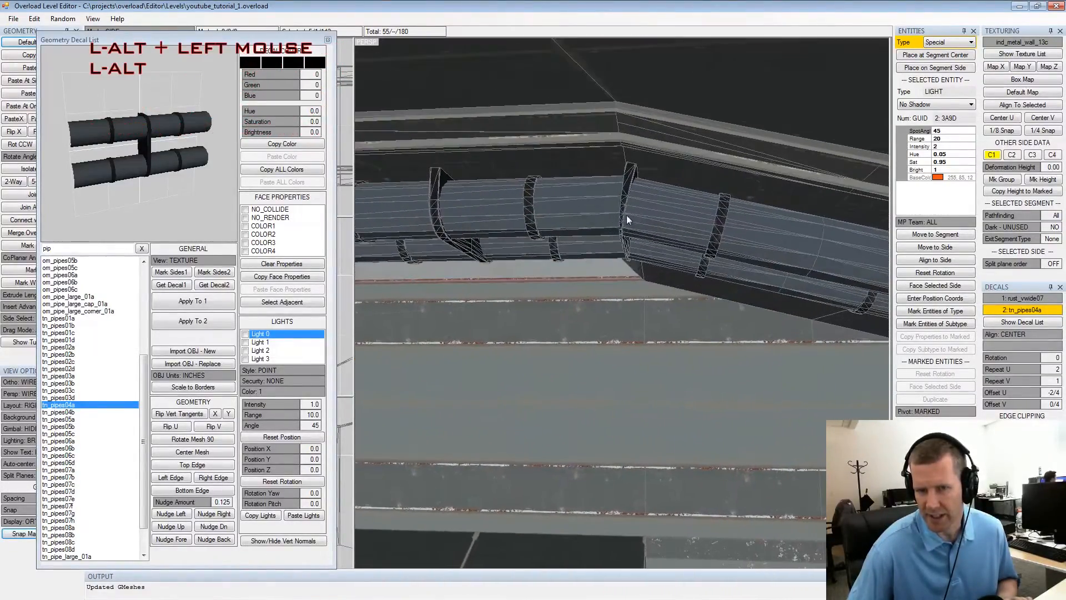
{"action": "middle_click_drag", "start_coordinate": [626, 215], "coordinate": [618, 219], "text": "alt"}
{"action": "left_click_drag", "start_coordinate": [619, 219], "coordinate": [699, 203], "text": "alt"}
Select the angled ceiling at the far end of the pipe run and apply tn_pipes04b as its decal 2
{"action": "left_click", "coordinate": [699, 210]}
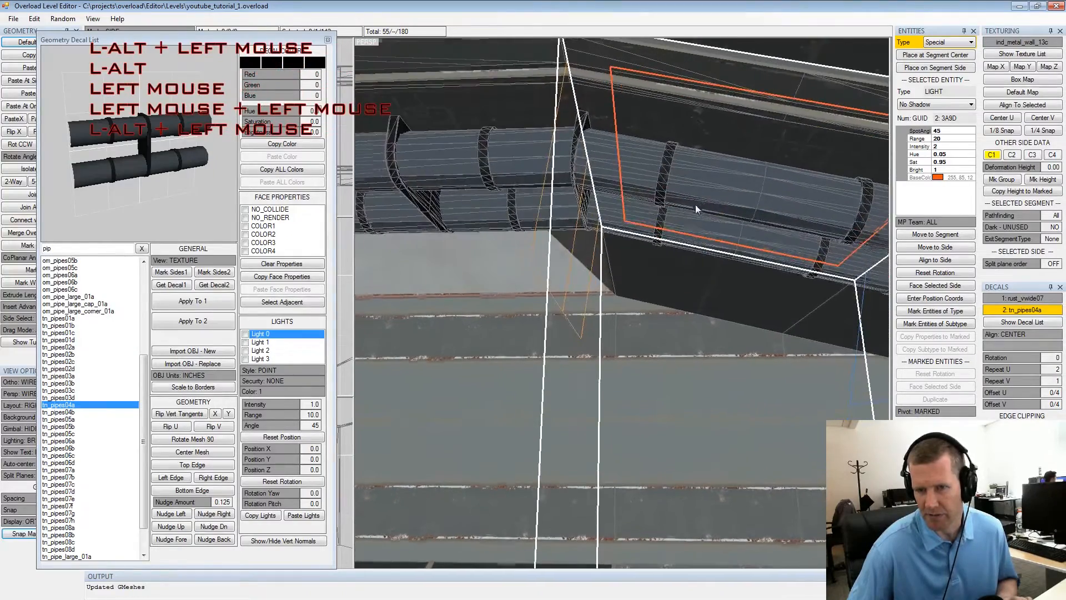
{"action": "middle_click_drag", "start_coordinate": [698, 203], "coordinate": [678, 210], "text": "alt"}
{"action": "scroll", "coordinate": [678, 209], "scroll_direction": "down", "scroll_amount": 2, "text": "alt"}
{"action": "left_click_drag", "start_coordinate": [678, 210], "coordinate": [654, 218], "text": "alt"}
{"action": "middle_click_drag", "start_coordinate": [655, 218], "coordinate": [517, 294], "text": "alt"}
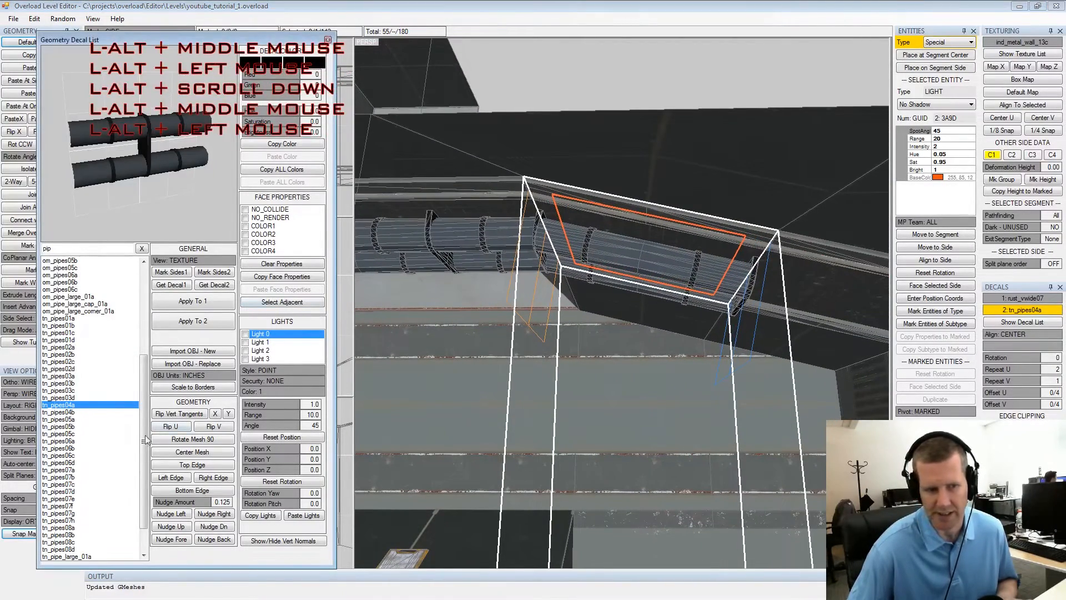
{"action": "left_click", "coordinate": [78, 413]}
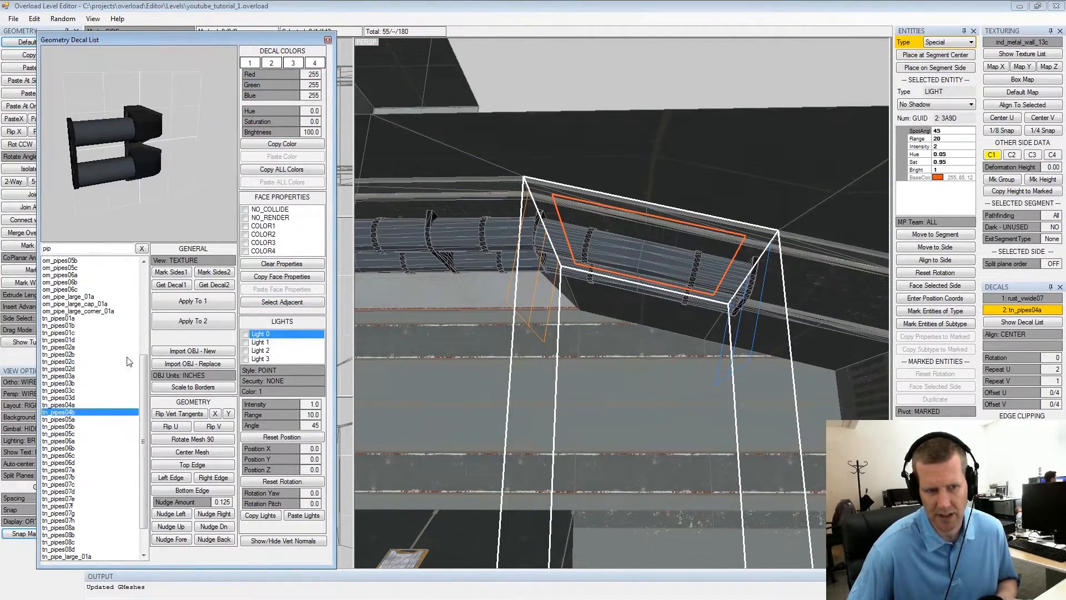
{"action": "left_click", "coordinate": [194, 321]}
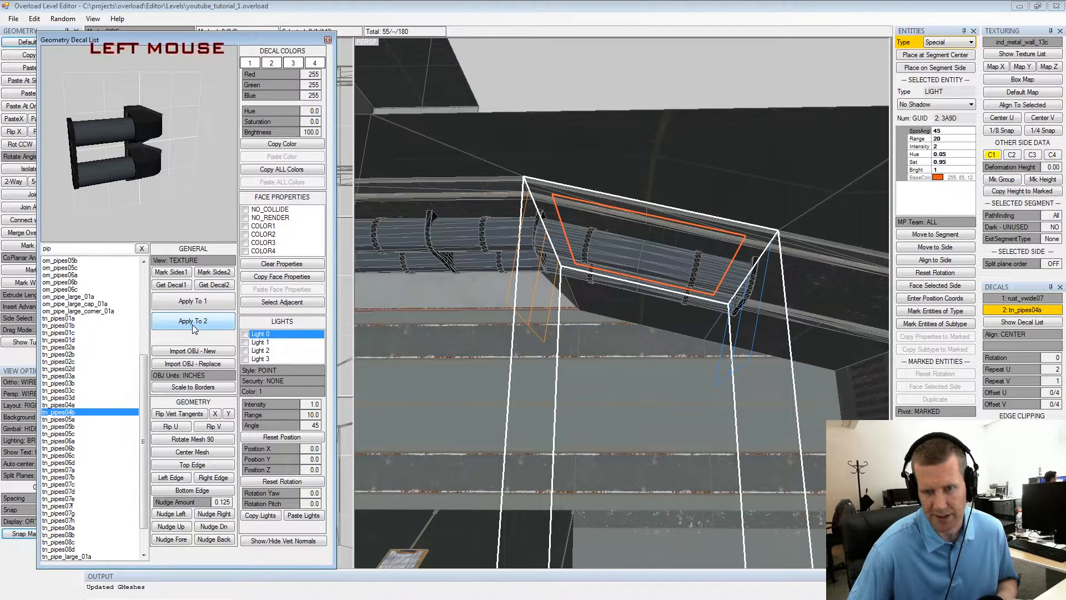
Set the tn_pipes04b decal's Repeat U to 1 and its rotation to 180
{"action": "left_click_drag", "start_coordinate": [631, 294], "coordinate": [856, 302], "text": "alt"}
{"action": "scroll", "coordinate": [864, 305], "scroll_direction": "up", "scroll_amount": 2, "text": "alt"}
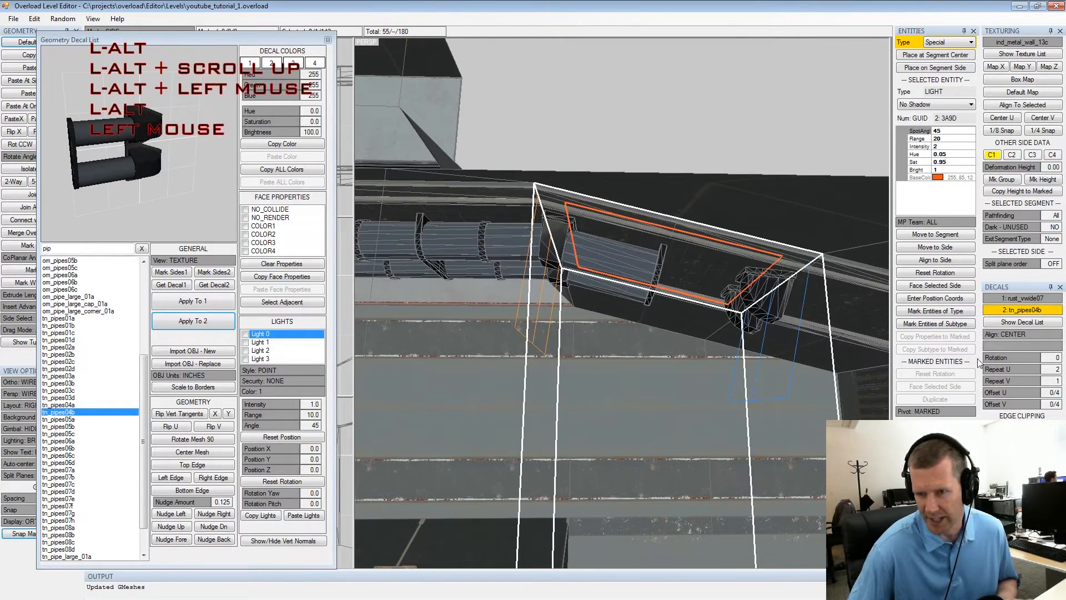
{"action": "right_click", "coordinate": [1013, 368]}
{"action": "left_click_drag", "start_coordinate": [698, 279], "coordinate": [760, 283], "text": "alt"}
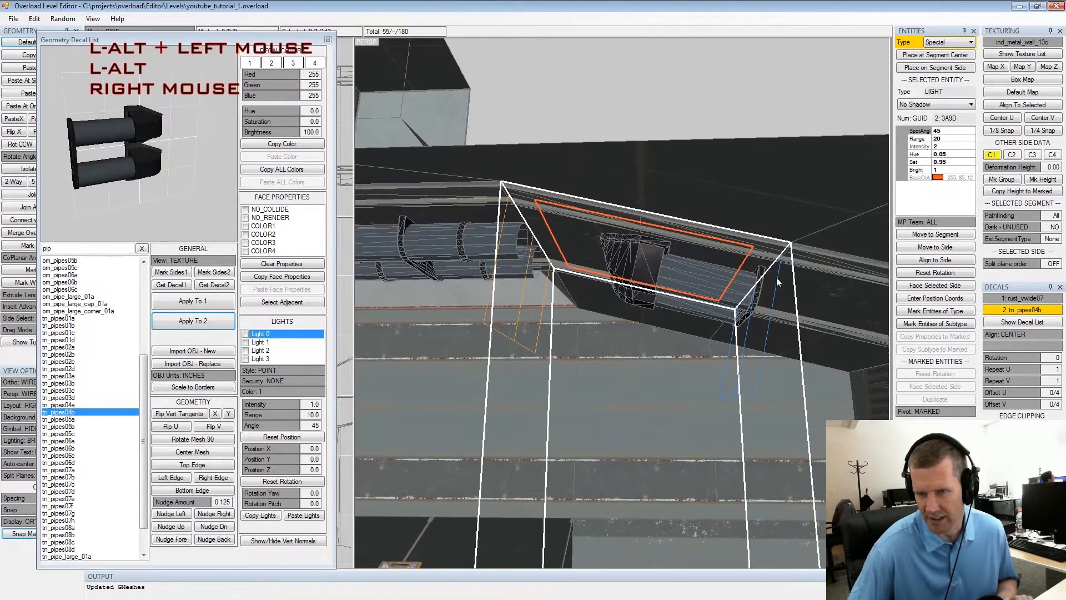
{"action": "left_click", "coordinate": [1005, 360]}
{"action": "left_click", "coordinate": [1004, 359]}
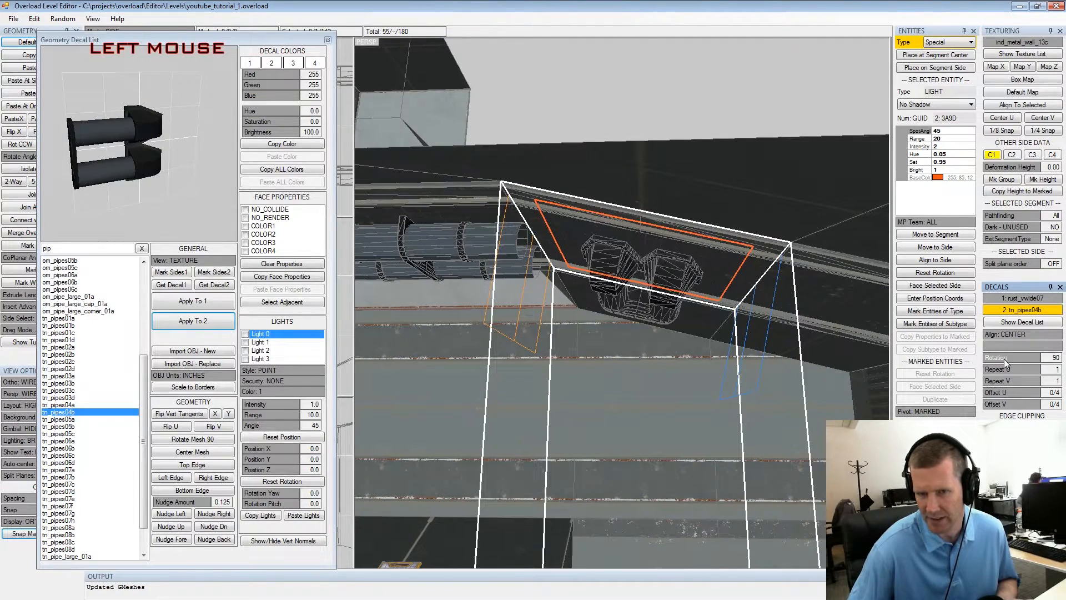
{"action": "left_click", "coordinate": [1004, 359]}
{"action": "left_click", "coordinate": [1004, 359]}
Try an Offset U of 1/4 on the tn_pipes04b decal, then bring it down to -1/4
{"action": "middle_click_drag", "start_coordinate": [580, 283], "coordinate": [598, 294], "text": "alt"}
{"action": "left_click_drag", "start_coordinate": [599, 294], "coordinate": [611, 276], "text": "alt"}
{"action": "scroll", "coordinate": [605, 275], "scroll_direction": "up", "scroll_amount": 2, "text": "alt"}
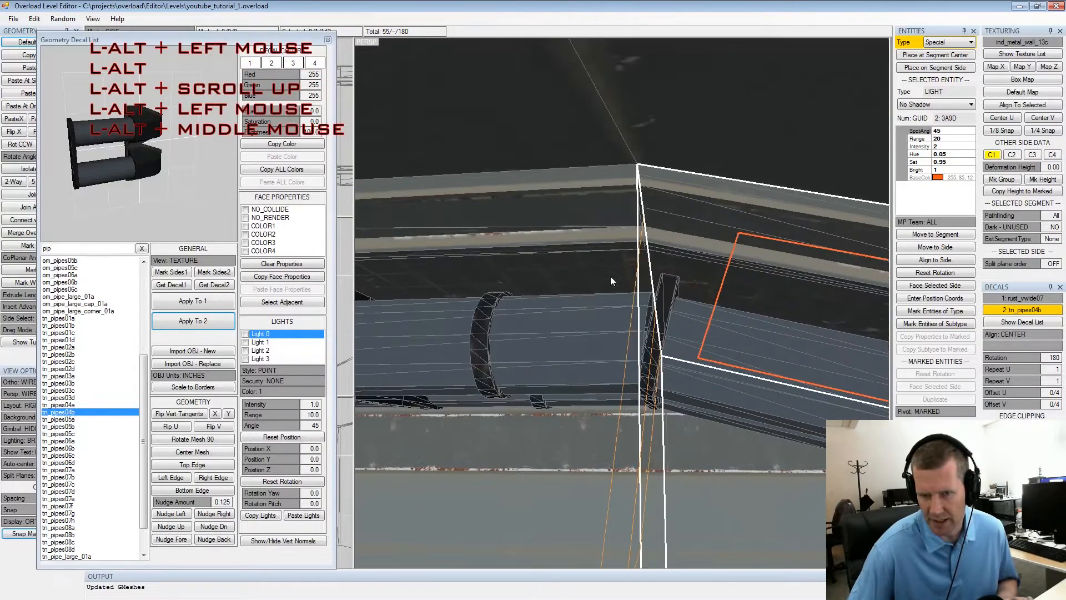
{"action": "left_click", "coordinate": [1020, 394]}
{"action": "middle_click_drag", "start_coordinate": [747, 349], "coordinate": [702, 345]}
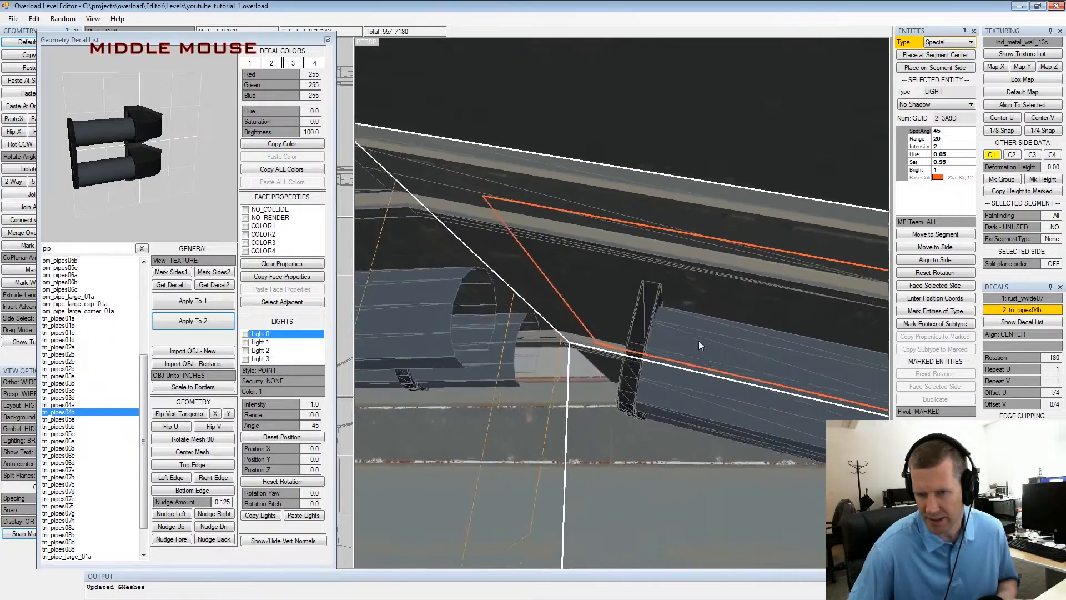
{"action": "scroll", "coordinate": [711, 335], "scroll_direction": "down", "scroll_amount": 2, "text": "alt"}
{"action": "left_click_drag", "start_coordinate": [711, 333], "coordinate": [721, 328], "text": "alt"}
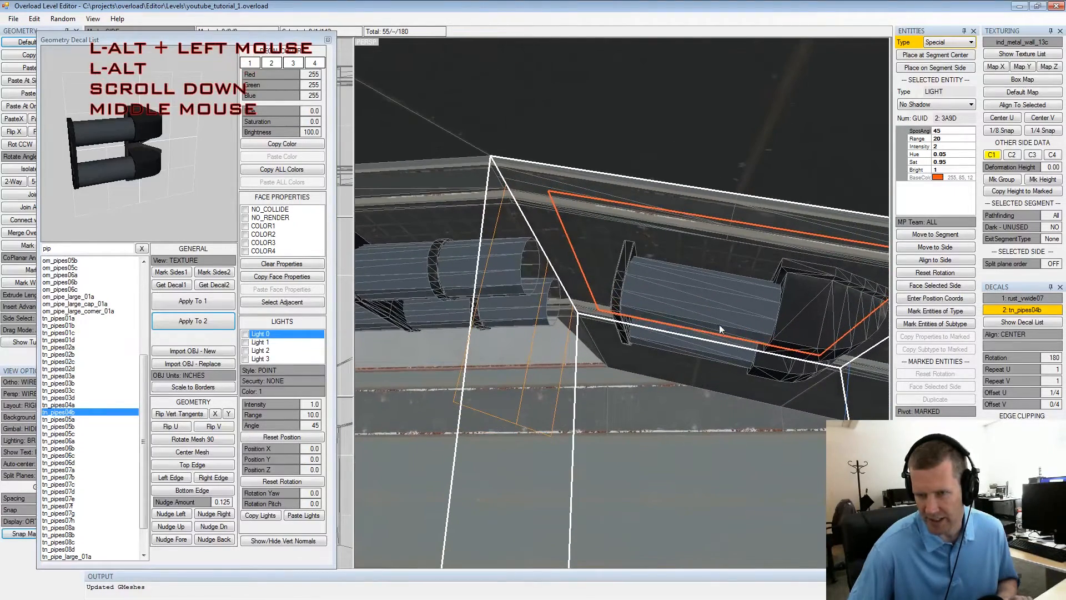
{"action": "right_click", "coordinate": [1023, 393]}
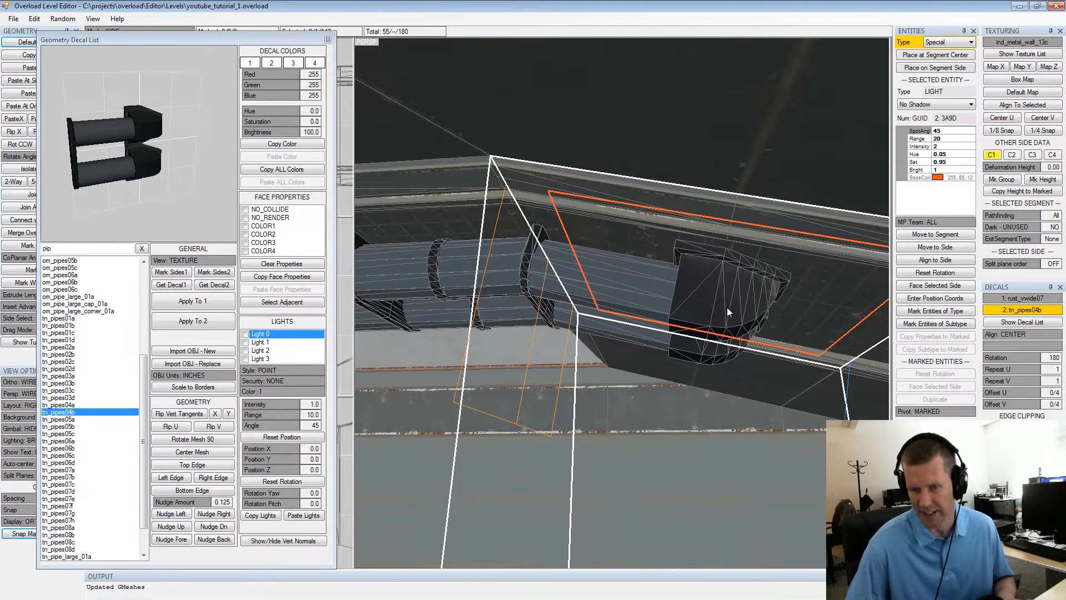
{"action": "right_click", "coordinate": [1006, 393]}
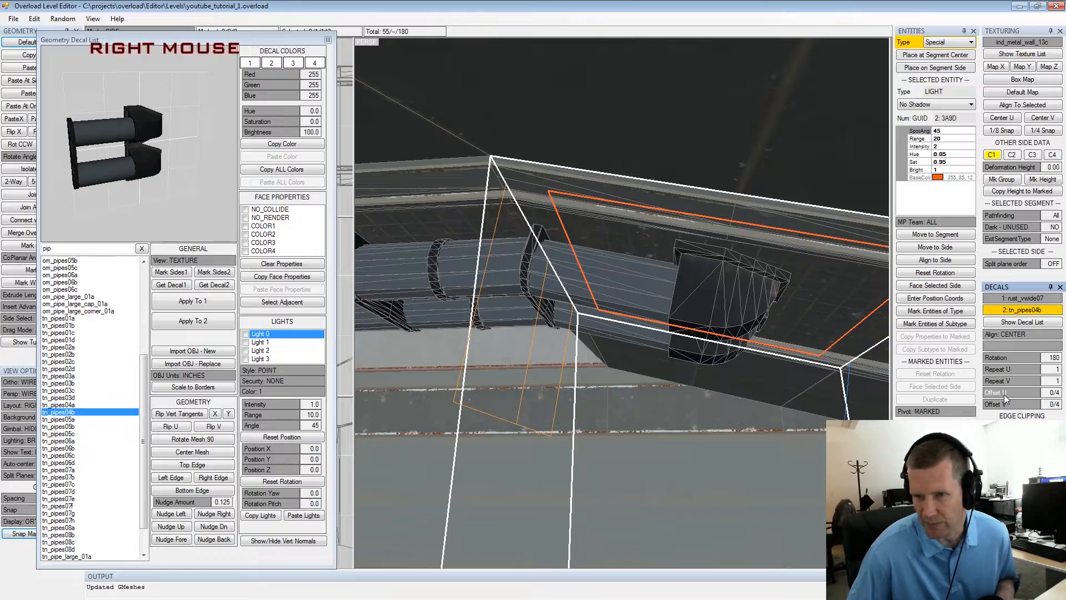
Examine the capped end of the pipe run and the complete run along the corridor ceilings
{"action": "mouse_move", "coordinate": [661, 265]}
{"action": "left_mouse_down", "text": "alt"}
{"action": "mouse_move", "coordinate": [678, 266]}
{"action": "mouse_move", "coordinate": [664, 278]}
{"action": "left_mouse_up", "text": "alt"}
{"action": "middle_click_drag", "start_coordinate": [658, 278], "coordinate": [739, 223], "text": "alt"}
{"action": "left_click_drag", "start_coordinate": [740, 223], "coordinate": [713, 257], "text": "alt"}
{"action": "middle_click_drag", "start_coordinate": [712, 257], "coordinate": [678, 288], "text": "alt"}
{"action": "scroll", "coordinate": [683, 283], "scroll_direction": "down", "scroll_amount": 3, "text": "alt"}
{"action": "left_click_drag", "start_coordinate": [691, 276], "coordinate": [669, 286], "text": "alt"}
{"action": "scroll", "coordinate": [673, 289], "scroll_direction": "up", "scroll_amount": 3, "text": "alt"}
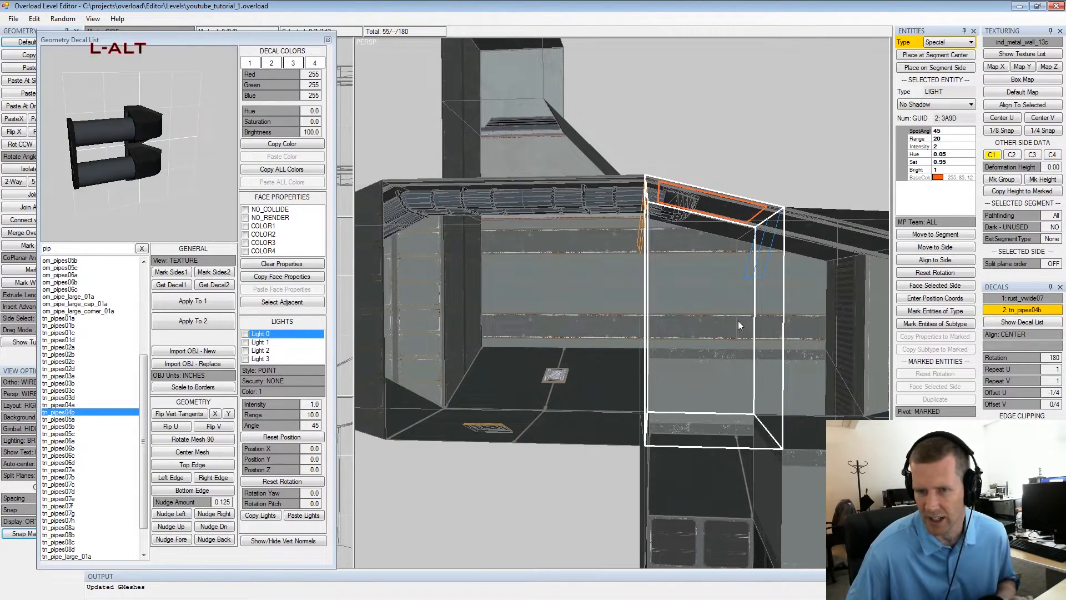
{"action": "left_click_drag", "start_coordinate": [738, 321], "coordinate": [697, 313], "text": "alt"}
{"action": "scroll", "coordinate": [609, 303], "scroll_direction": "up", "scroll_amount": 3, "text": "alt"}
Select the corridor wall beneath the pipes and clear the decal list's text filter
{"action": "left_click", "coordinate": [468, 283]}
{"action": "middle_click_drag", "start_coordinate": [467, 283], "coordinate": [676, 286], "text": "alt"}
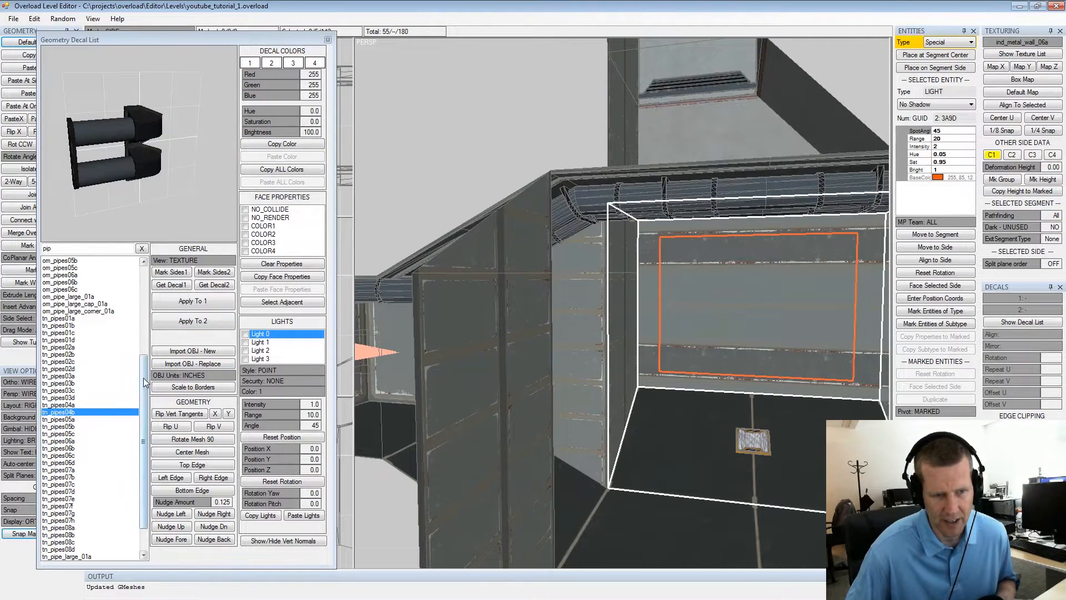
{"action": "left_click", "coordinate": [143, 263]}
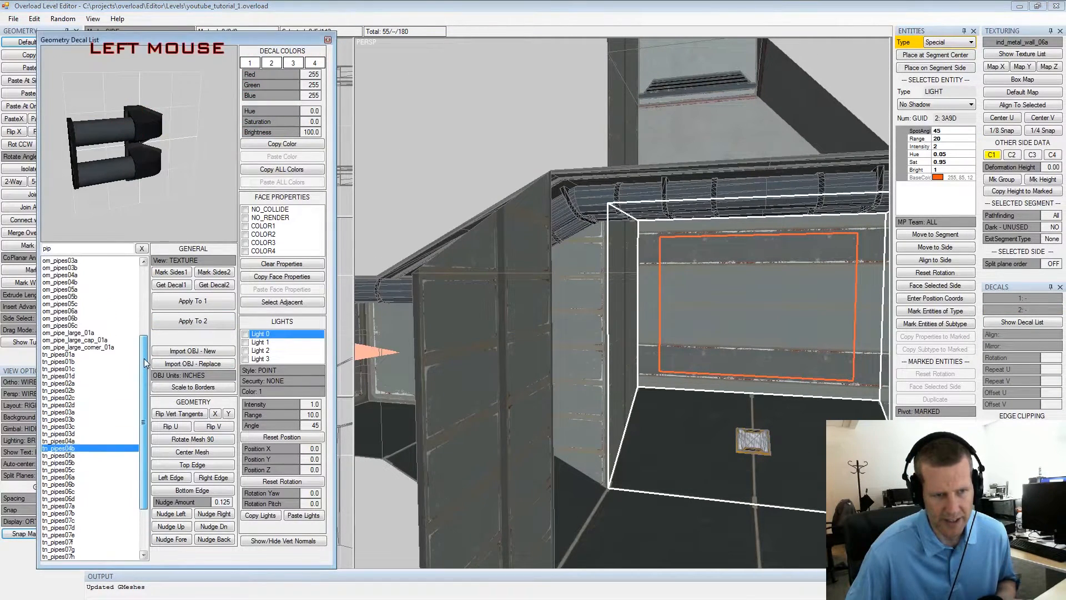
{"action": "left_click", "coordinate": [141, 248]}
{"action": "left_click_drag", "start_coordinate": [143, 522], "coordinate": [136, 471]}
Find rust_vwide04 among the rust decals and apply it as decal 1 to the selected wall
{"action": "left_click", "coordinate": [78, 347]}
{"action": "scroll", "coordinate": [134, 473], "scroll_direction": "down", "scroll_amount": 12}
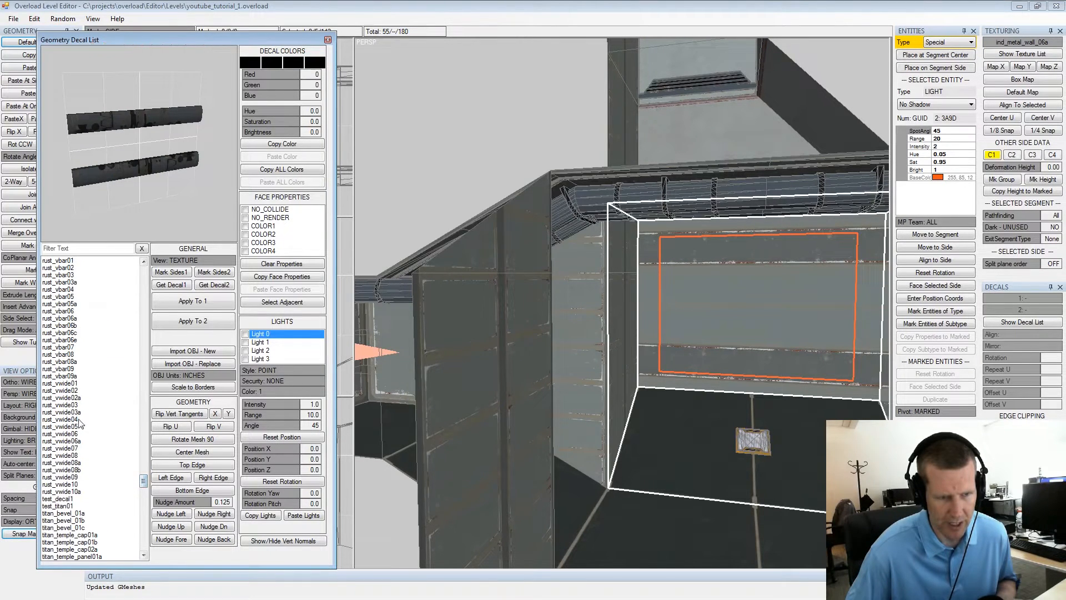
{"action": "left_click", "coordinate": [80, 421]}
{"action": "left_click", "coordinate": [210, 305]}
Cycle the wall decal's alignment through EDGE_RIGHT and EDGE_LEFT to TEXTURE
{"action": "middle_click_drag", "start_coordinate": [649, 289], "coordinate": [579, 303]}
{"action": "scroll", "coordinate": [579, 302], "scroll_direction": "up", "scroll_amount": 3}
{"action": "left_click_drag", "start_coordinate": [579, 303], "coordinate": [588, 309], "text": "alt"}
{"action": "middle_click_drag", "start_coordinate": [589, 313], "coordinate": [605, 281], "text": "alt"}
{"action": "scroll", "coordinate": [605, 281], "scroll_direction": "down", "scroll_amount": 2, "text": "alt"}
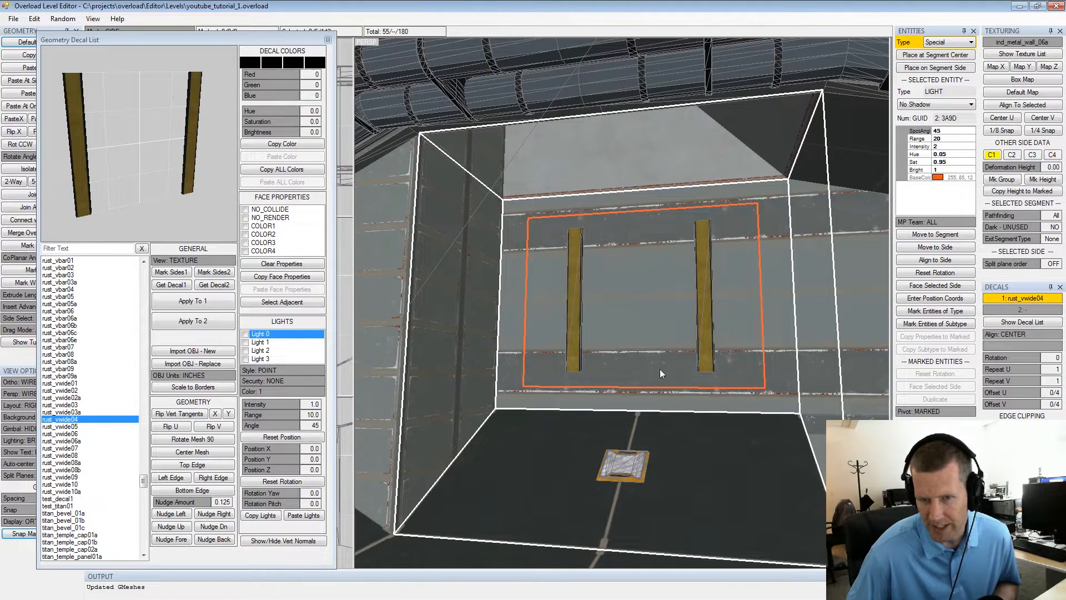
{"action": "left_click", "coordinate": [1014, 334]}
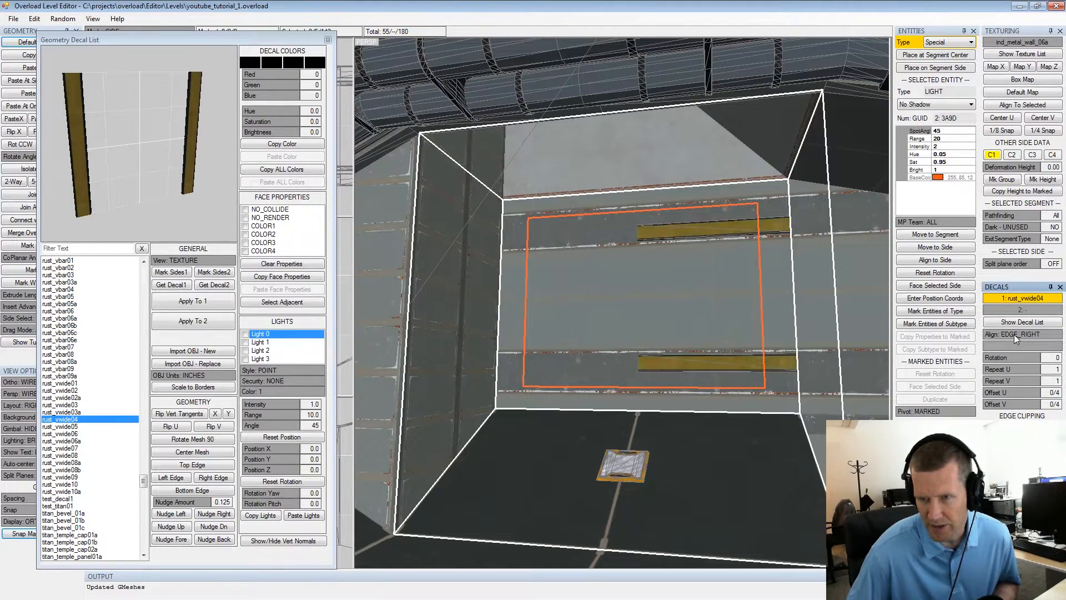
{"action": "left_click", "coordinate": [1013, 334]}
{"action": "left_click", "coordinate": [1013, 334]}
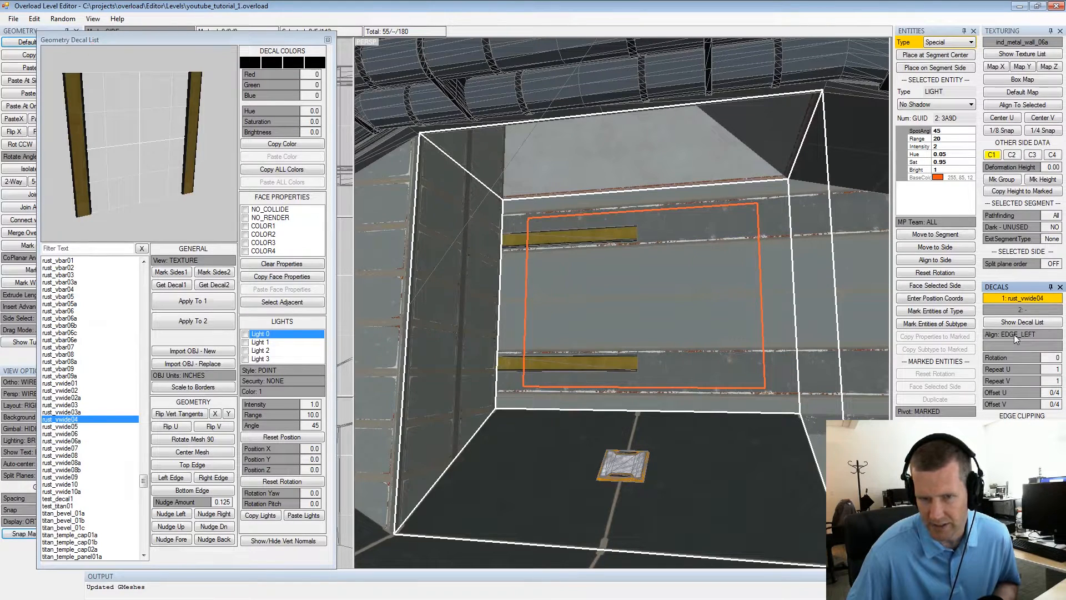
{"action": "left_click", "coordinate": [1014, 334]}
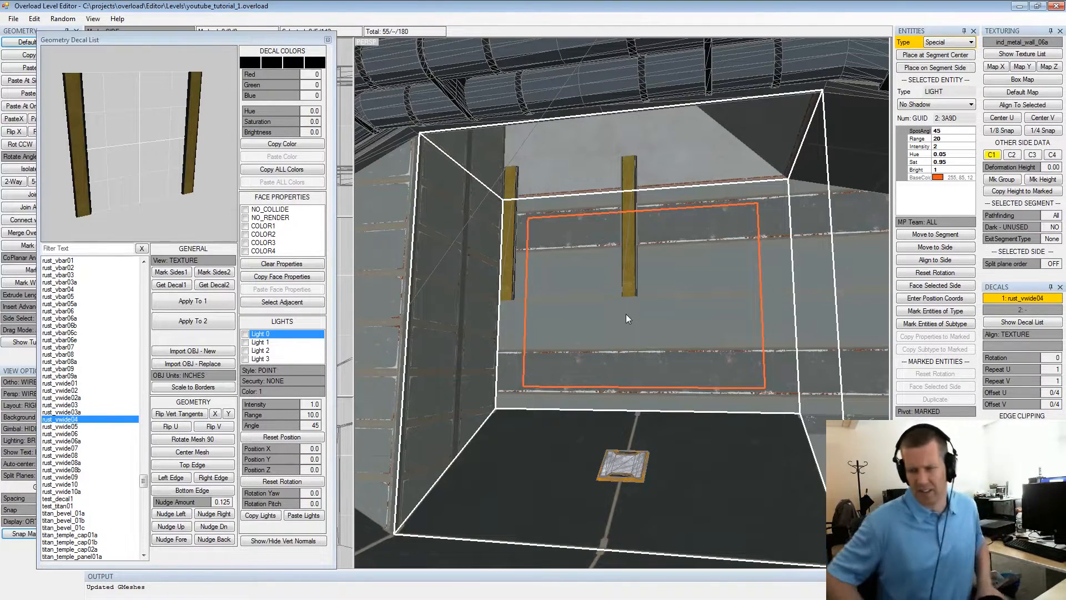
Return the wall decal's alignment to CENTER and switch it to EDGE_UP
{"action": "left_click", "coordinate": [1015, 334]}
{"action": "left_click", "coordinate": [1016, 334]}
{"action": "right_click", "coordinate": [1016, 334]}
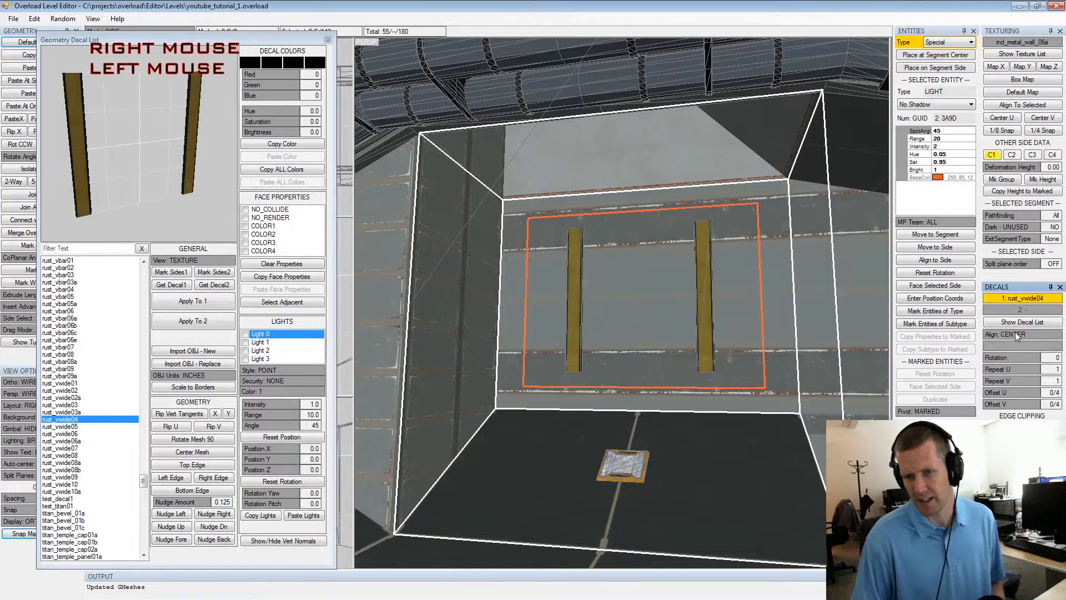
{"action": "left_click", "coordinate": [1015, 334]}
{"action": "left_click", "coordinate": [1016, 334]}
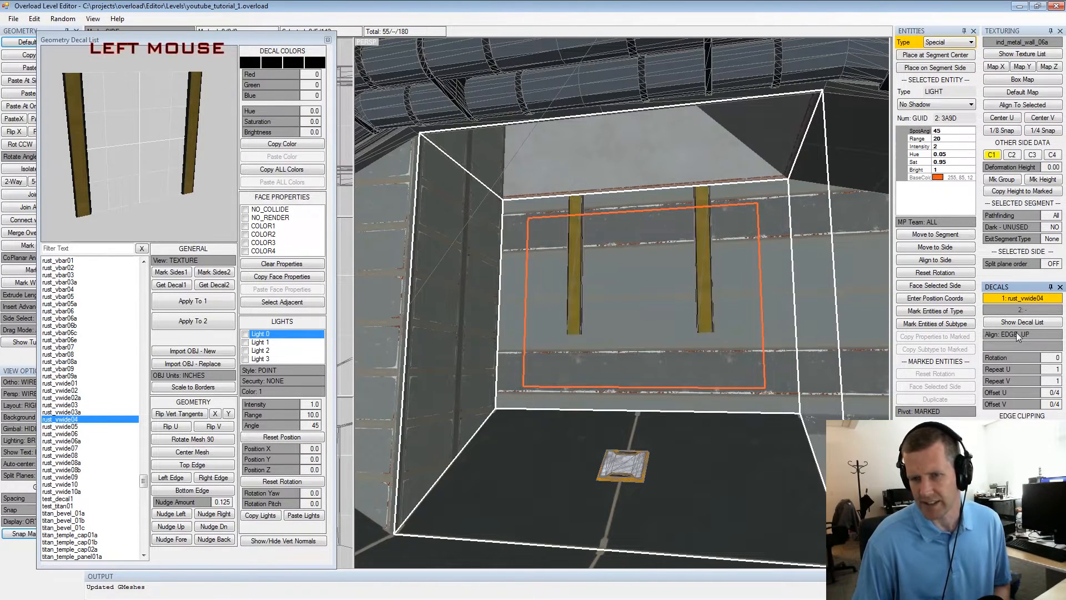
Return the wall decal's alignment to CENTER and cycle its rotation through 90 and back to 0
{"action": "left_click", "coordinate": [1016, 333]}
{"action": "left_click", "coordinate": [1016, 334]}
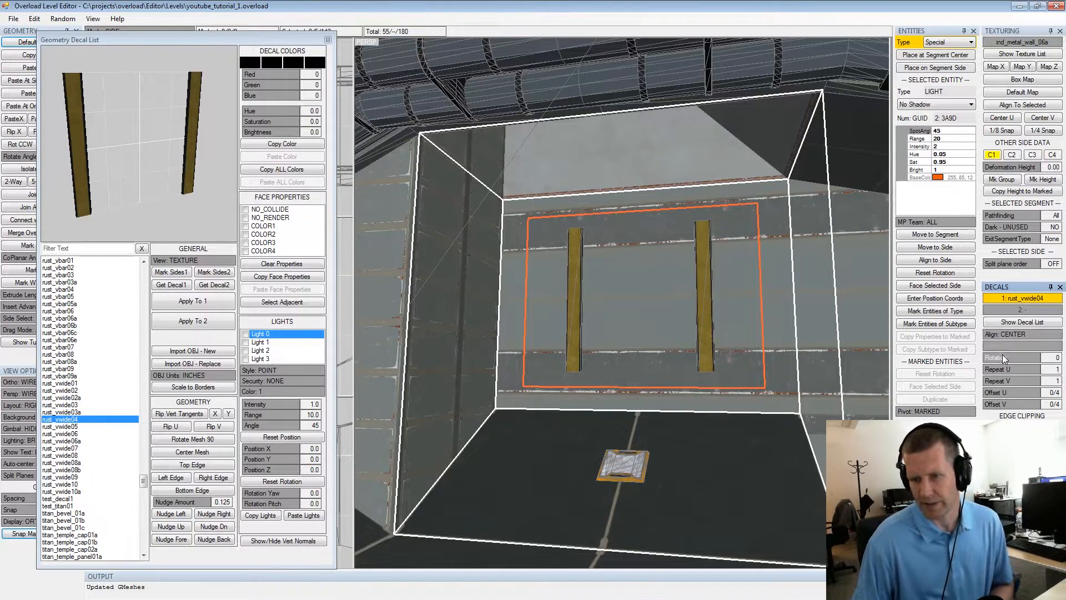
{"action": "left_click", "coordinate": [1003, 356]}
{"action": "left_click", "coordinate": [1003, 356]}
{"action": "left_click", "coordinate": [1003, 356]}
{"action": "left_click", "coordinate": [1003, 356]}
{"action": "left_click", "coordinate": [1003, 356]}
{"action": "right_click", "coordinate": [1003, 356]}
{"action": "right_click", "coordinate": [1003, 356]}
{"action": "right_click", "coordinate": [1003, 355]}
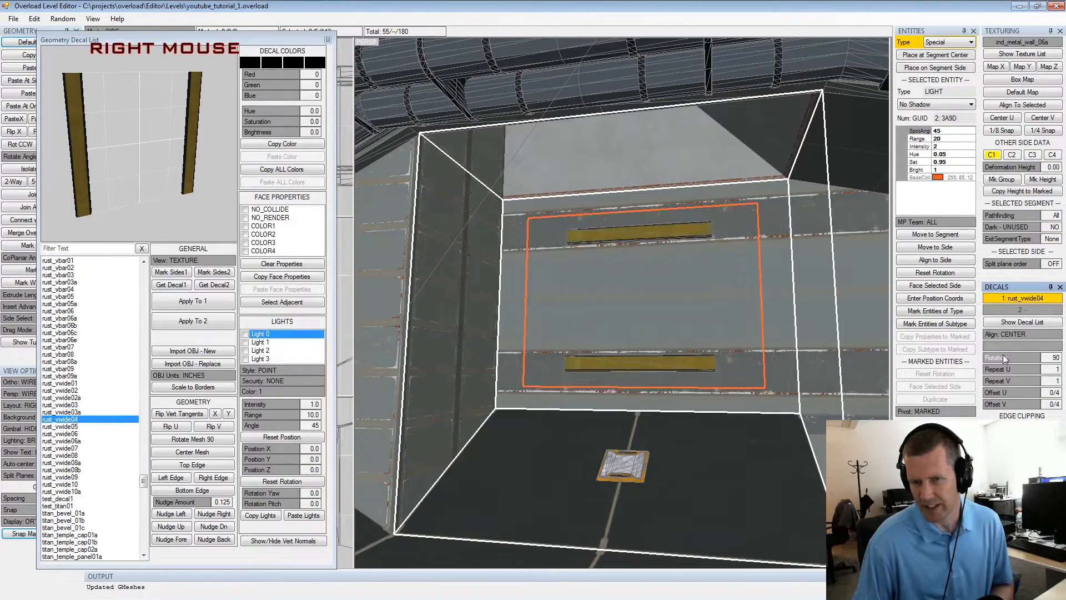
{"action": "right_click", "coordinate": [1003, 356]}
{"action": "right_click", "coordinate": [1015, 358]}
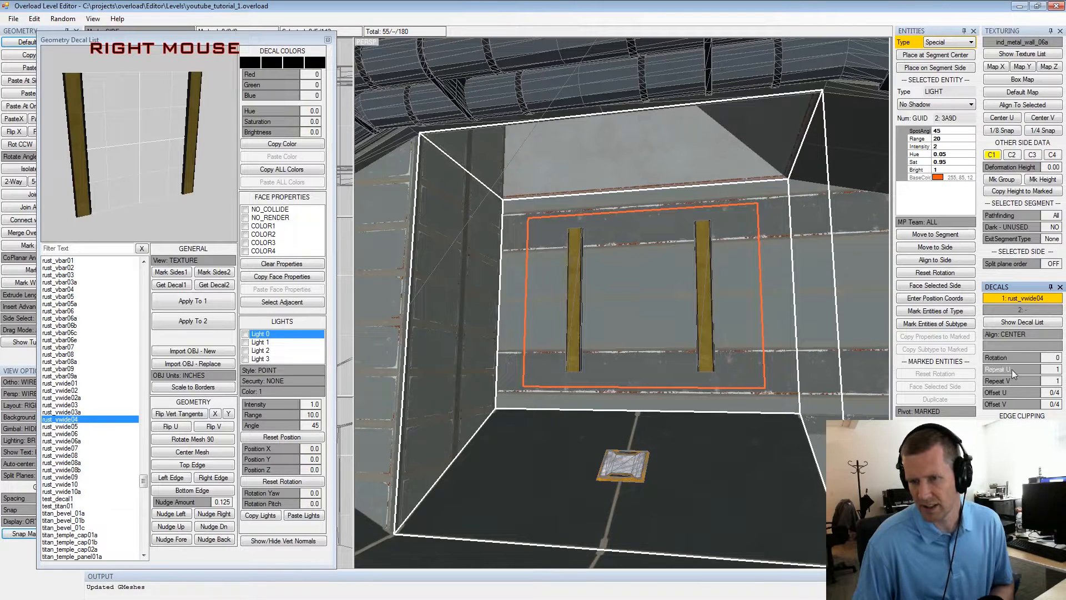
Raise the wall decal's Repeat U to 5 to check how far it extends, and return it to 1
{"action": "left_click", "coordinate": [1013, 369]}
{"action": "left_click", "coordinate": [1012, 370]}
{"action": "left_click", "coordinate": [1012, 369]}
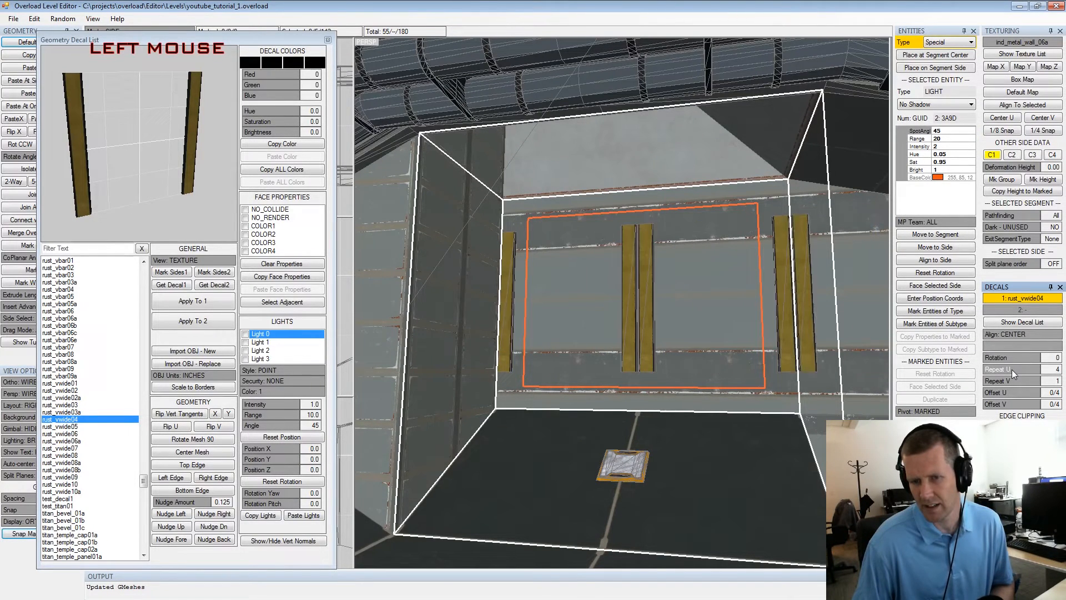
{"action": "left_click", "coordinate": [1012, 369]}
{"action": "scroll", "coordinate": [688, 332], "scroll_direction": "down", "scroll_amount": 5}
{"action": "left_click_drag", "start_coordinate": [679, 324], "coordinate": [657, 340], "text": "alt"}
{"action": "scroll", "coordinate": [656, 341], "scroll_direction": "up", "scroll_amount": 3, "text": "alt"}
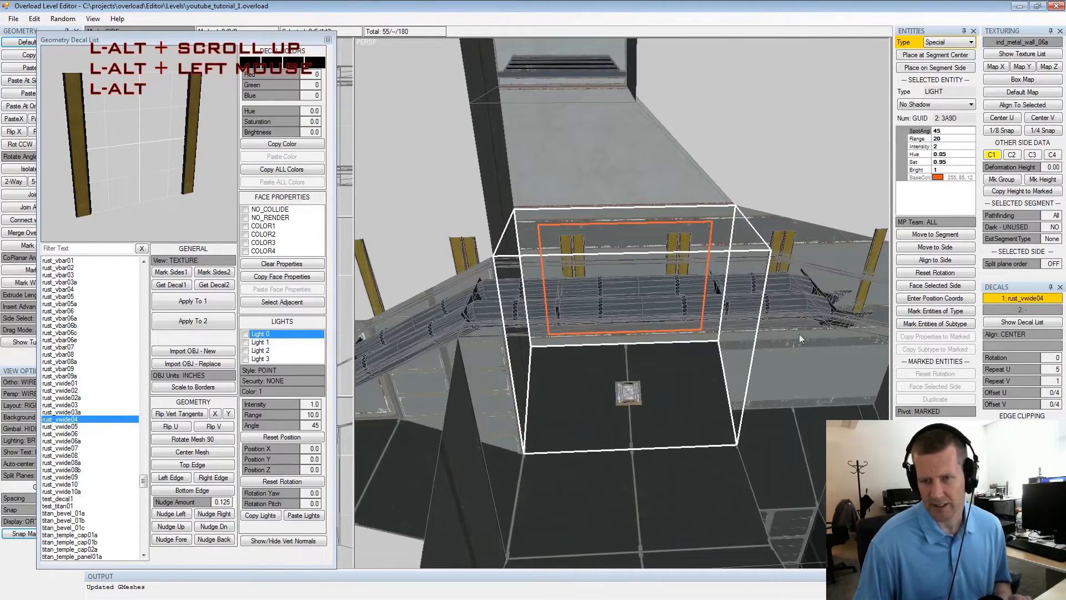
{"action": "right_click", "coordinate": [1021, 370]}
{"action": "right_click", "coordinate": [1022, 369]}
{"action": "right_click", "coordinate": [1021, 369]}
{"action": "right_click", "coordinate": [1021, 369]}
Try the wall decal with Repeat V at 2 and return it to 1
{"action": "left_click", "coordinate": [1015, 381]}
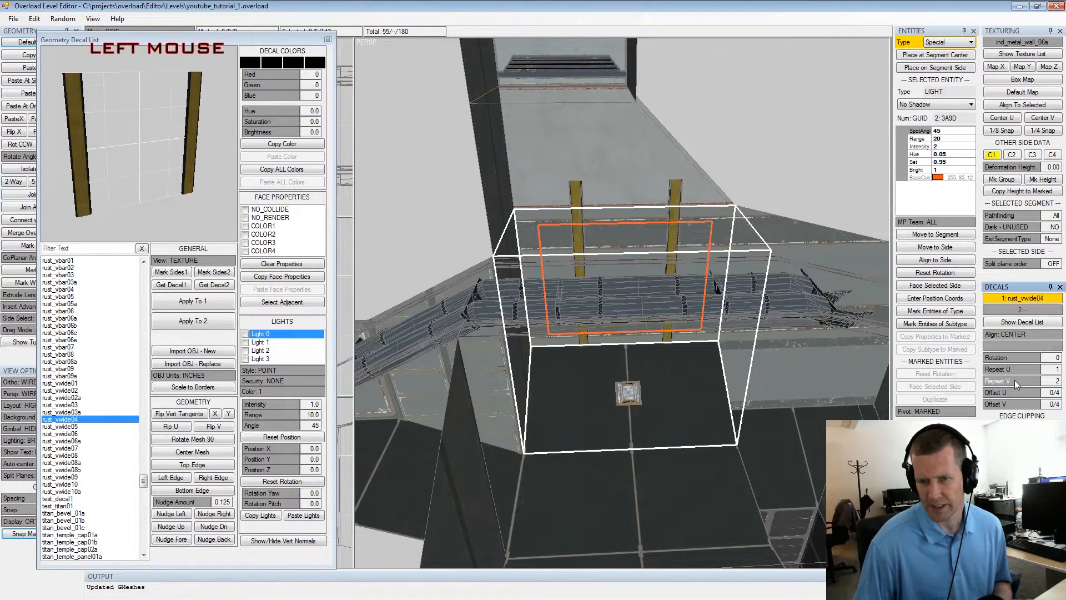
{"action": "right_click", "coordinate": [1015, 381]}
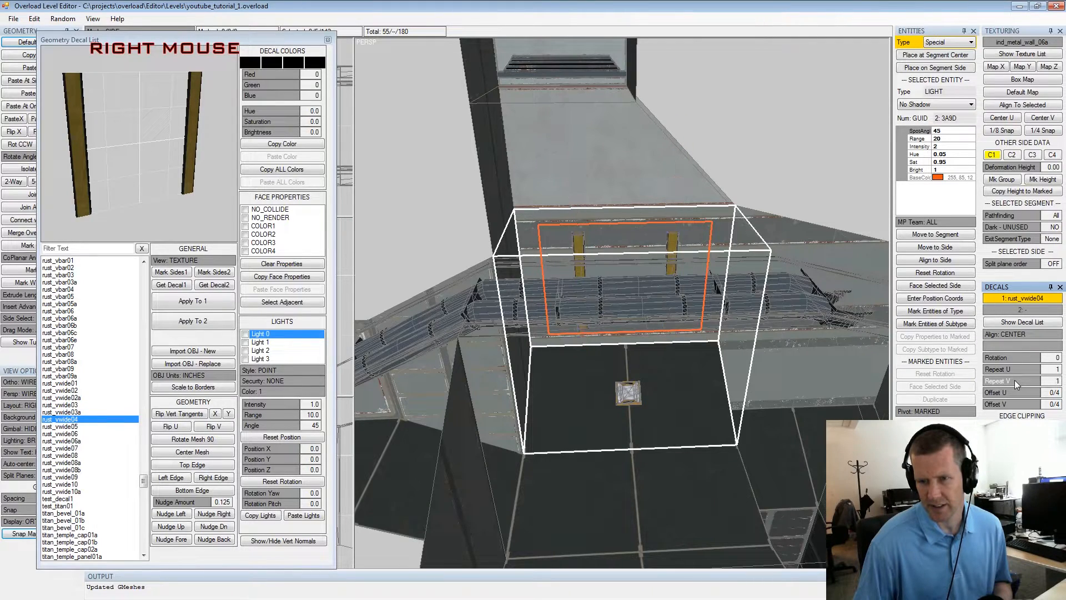
{"action": "left_click_drag", "start_coordinate": [672, 261], "coordinate": [692, 273], "text": "alt"}
{"action": "scroll", "coordinate": [685, 275], "scroll_direction": "up", "scroll_amount": 3, "text": "alt"}
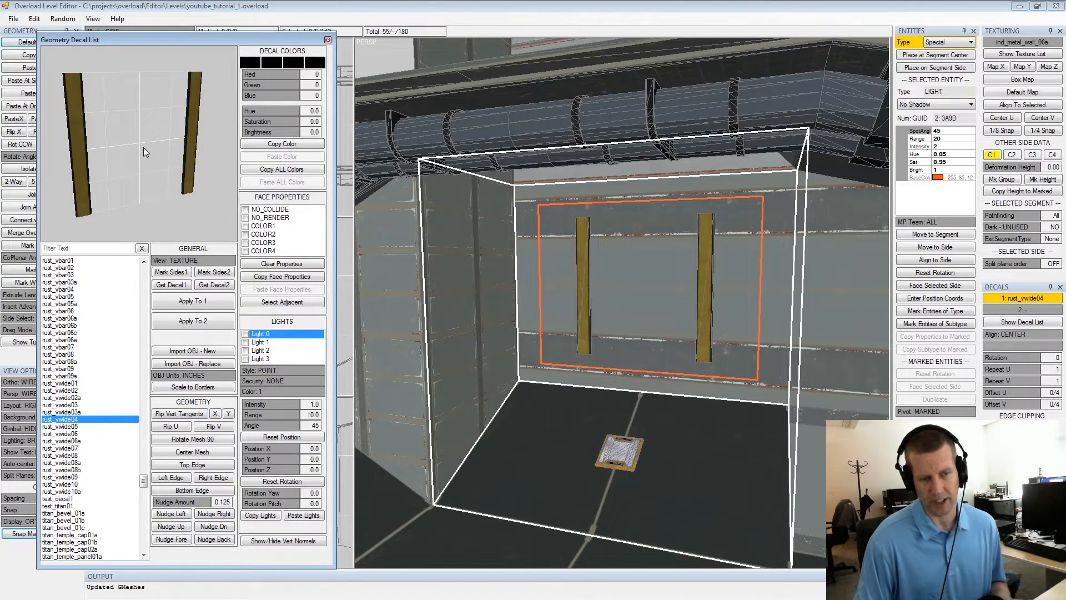
{"action": "left_click_drag", "start_coordinate": [732, 260], "coordinate": [749, 290], "text": "alt"}
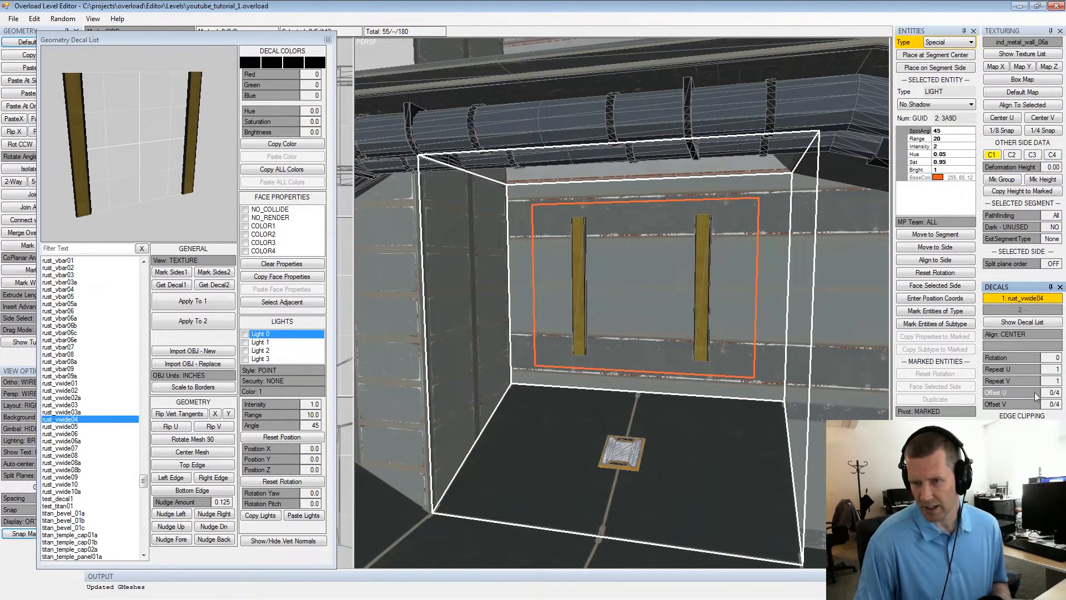
Try Repeat U at 2 on the wall decal, inspect the paired bars from several angles, and restore it to 1
{"action": "left_click", "coordinate": [1021, 372]}
{"action": "left_click_drag", "start_coordinate": [600, 275], "coordinate": [626, 266], "text": "alt"}
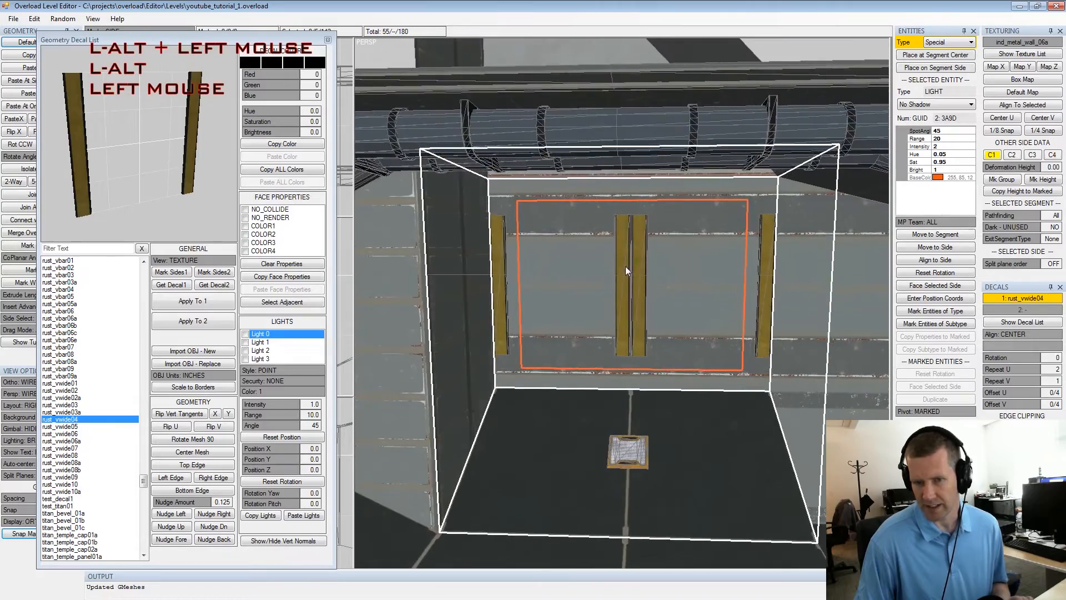
{"action": "middle_click_drag", "start_coordinate": [626, 266], "coordinate": [666, 260], "text": "alt"}
{"action": "scroll", "coordinate": [666, 260], "scroll_direction": "up", "scroll_amount": 2, "text": "alt"}
{"action": "left_click_drag", "start_coordinate": [670, 265], "coordinate": [681, 273], "text": "alt"}
{"action": "middle_click_drag", "start_coordinate": [681, 274], "coordinate": [685, 273], "text": "alt"}
{"action": "scroll", "coordinate": [686, 273], "scroll_direction": "down", "scroll_amount": 2, "text": "alt"}
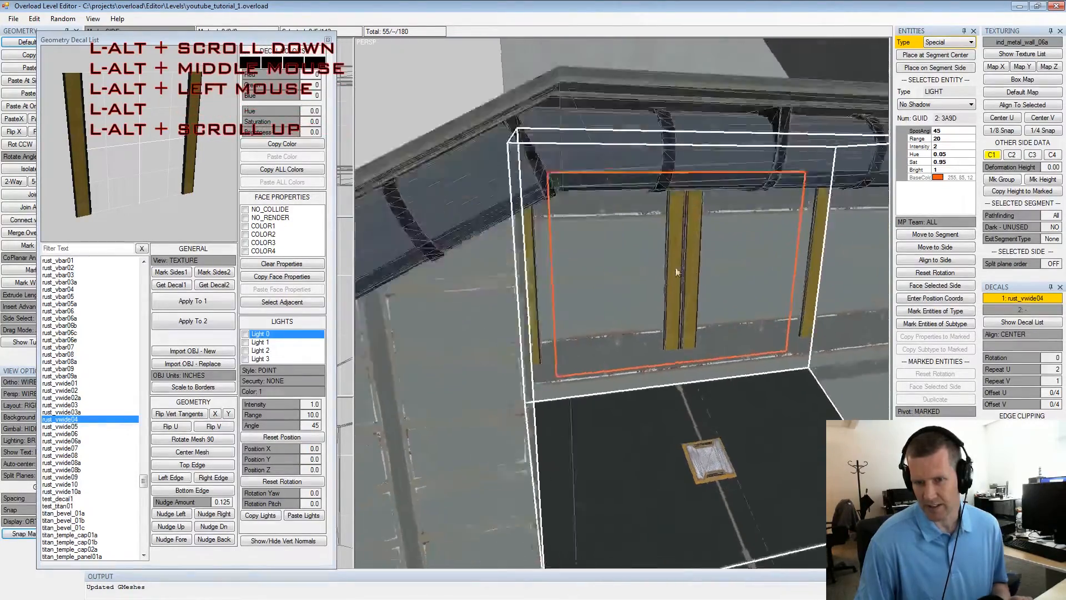
{"action": "left_click_drag", "start_coordinate": [679, 268], "coordinate": [699, 271], "text": "alt"}
{"action": "mouse_move", "coordinate": [674, 276]}
{"action": "middle_mouse_down"}
{"action": "mouse_move", "coordinate": [700, 276]}
{"action": "mouse_move", "coordinate": [657, 280]}
{"action": "middle_mouse_up"}
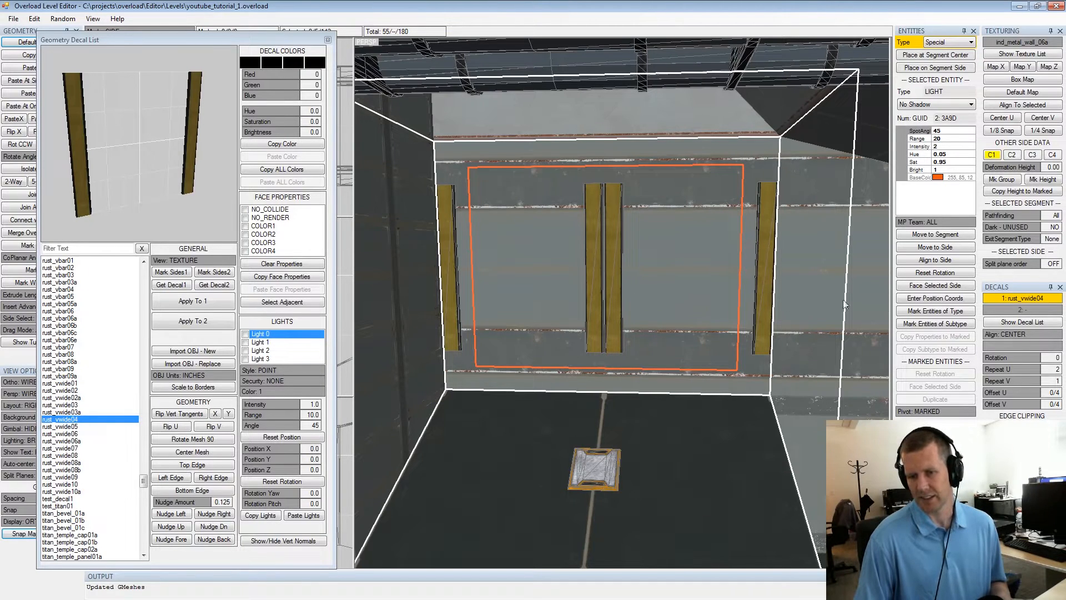
{"action": "right_click", "coordinate": [1003, 370]}
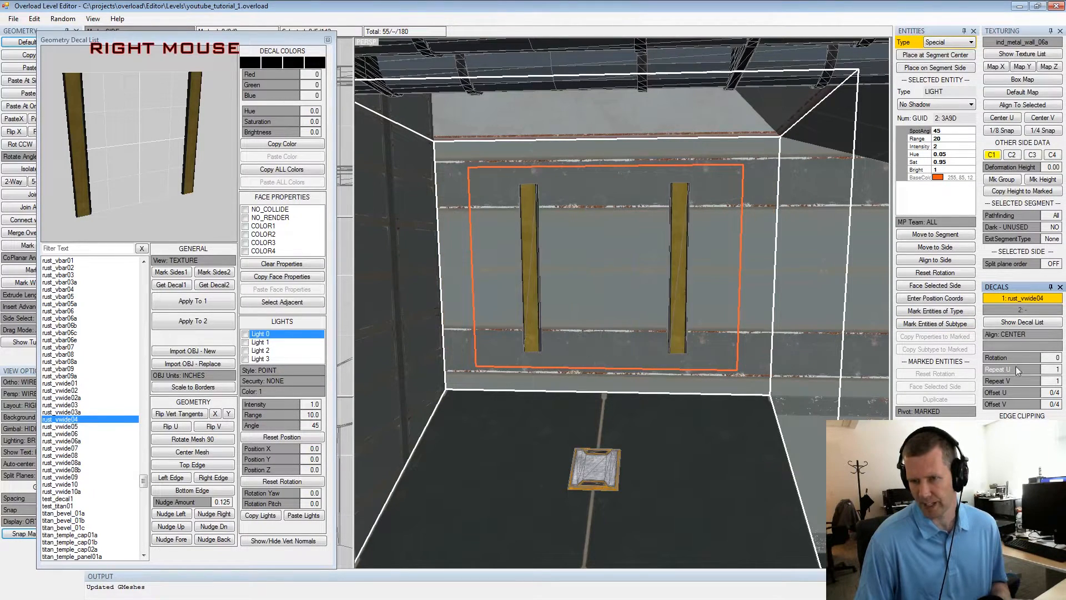
Shift the wall decal sideways in both directions with Offset U, using values up to 2/4, and return it to 0/4
{"action": "left_click", "coordinate": [1014, 396]}
{"action": "left_click", "coordinate": [1016, 396]}
{"action": "right_click", "coordinate": [1016, 396]}
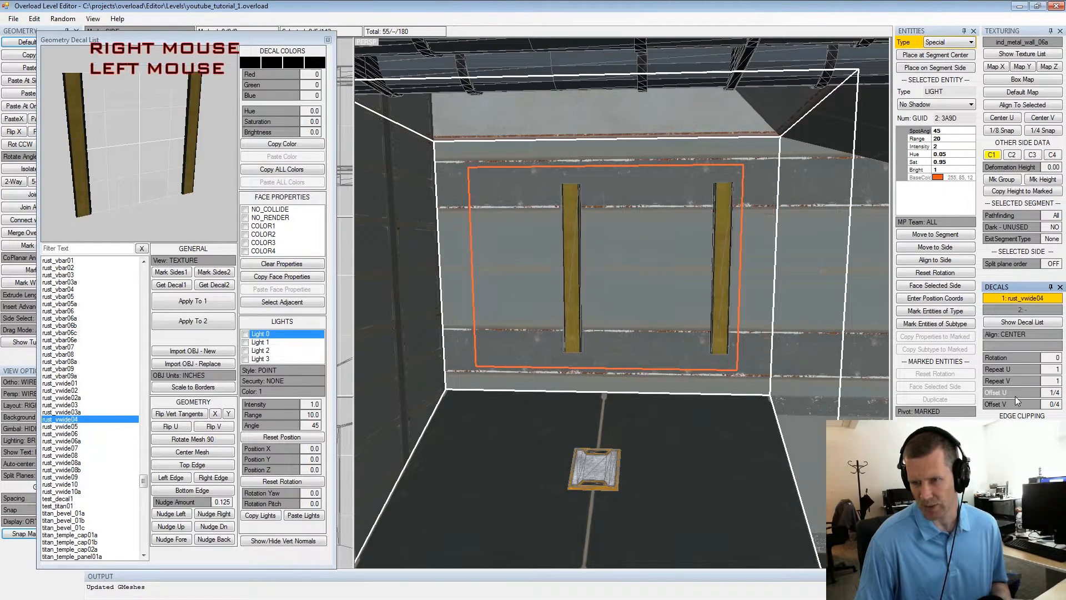
{"action": "right_click", "coordinate": [1015, 396]}
{"action": "left_click", "coordinate": [1016, 396]}
{"action": "left_click", "coordinate": [1015, 396]}
{"action": "right_click", "coordinate": [1016, 396]}
{"action": "right_click", "coordinate": [1015, 396]}
{"action": "right_click", "coordinate": [1016, 395]}
{"action": "right_click", "coordinate": [1015, 396]}
{"action": "left_click", "coordinate": [1015, 396]}
{"action": "left_click", "coordinate": [1016, 396]}
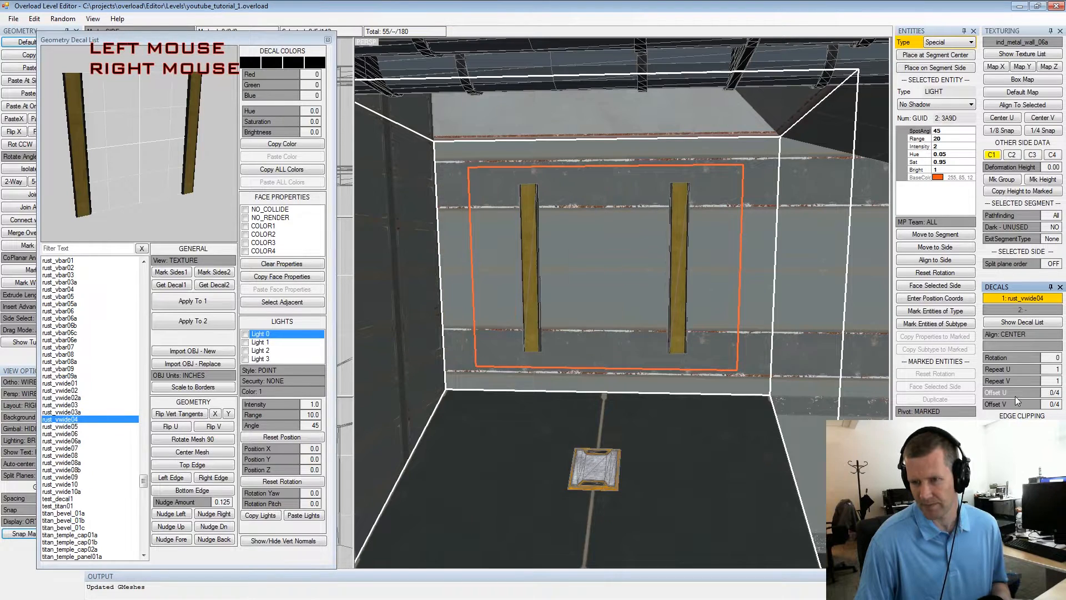
{"action": "left_click", "coordinate": [1016, 396]}
{"action": "left_click", "coordinate": [1016, 395]}
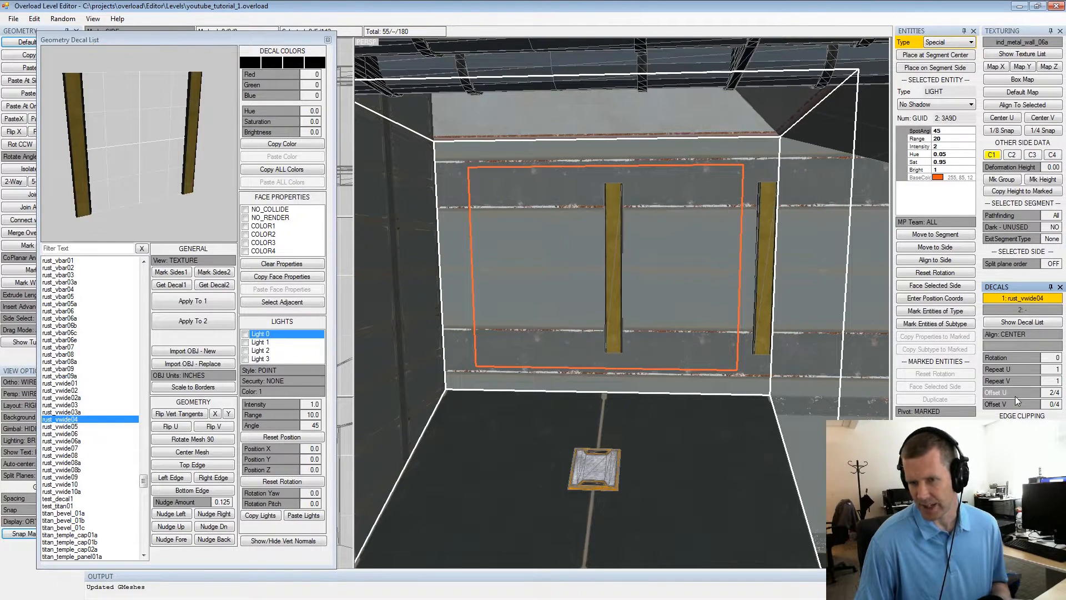
{"action": "right_click", "coordinate": [1016, 395]}
{"action": "right_click", "coordinate": [1016, 395]}
Shift the wall decal vertically with Offset V, down to -2/4, and return it to 0/4
{"action": "left_click", "coordinate": [1014, 404]}
{"action": "left_click", "coordinate": [1014, 405]}
{"action": "right_click", "coordinate": [1015, 404]}
{"action": "right_click", "coordinate": [1014, 404]}
{"action": "right_click", "coordinate": [1014, 404]}
{"action": "right_click", "coordinate": [1014, 404]}
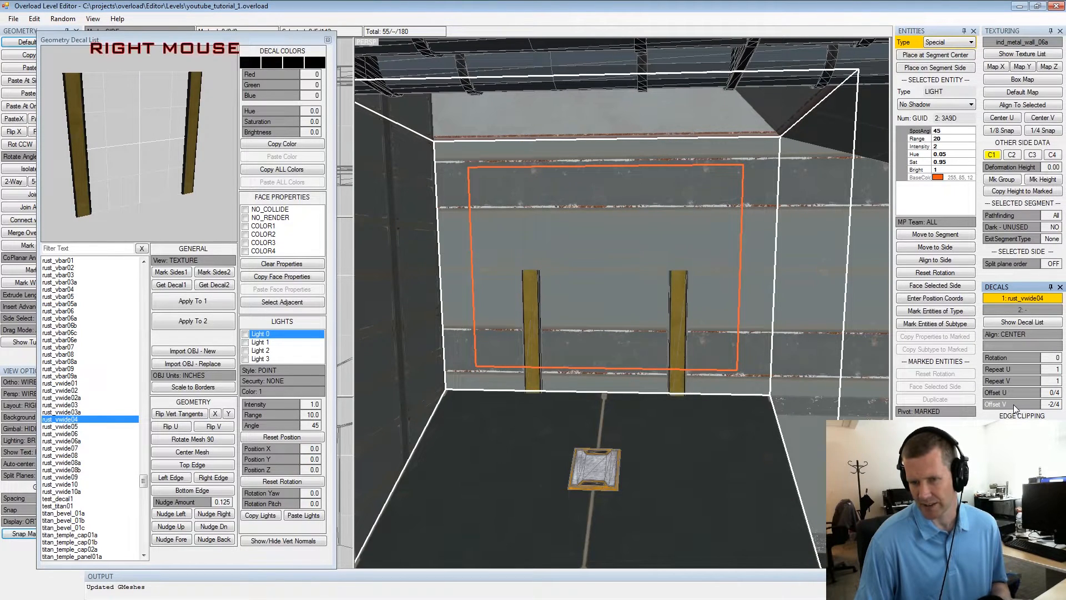
{"action": "left_click", "coordinate": [1014, 404]}
{"action": "left_click", "coordinate": [1015, 404]}
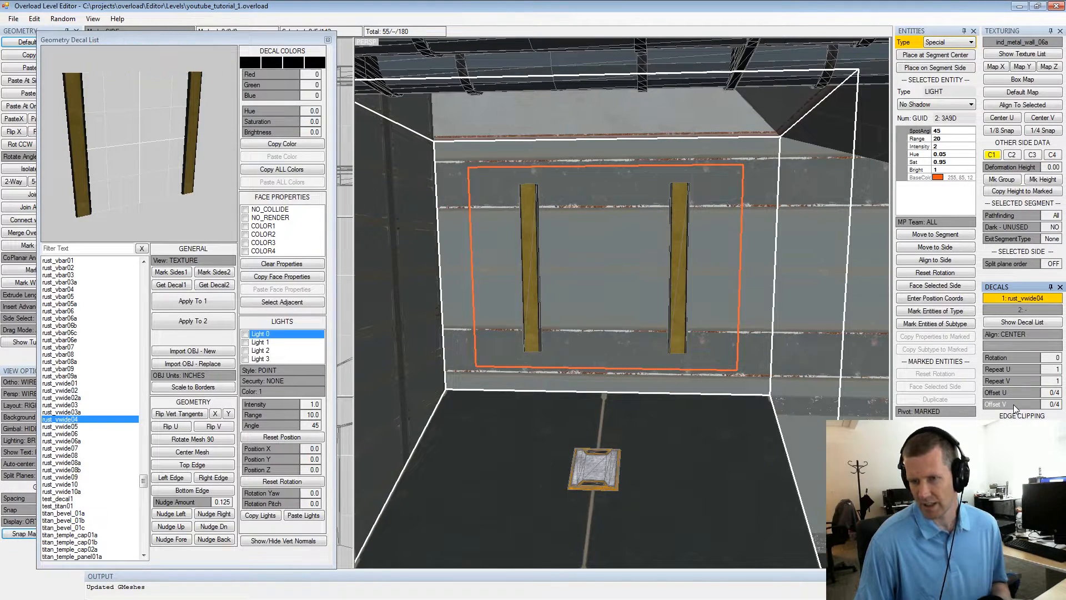
Set both Repeat U and Repeat V of the wall decal to 2
{"action": "left_click", "coordinate": [1016, 369]}
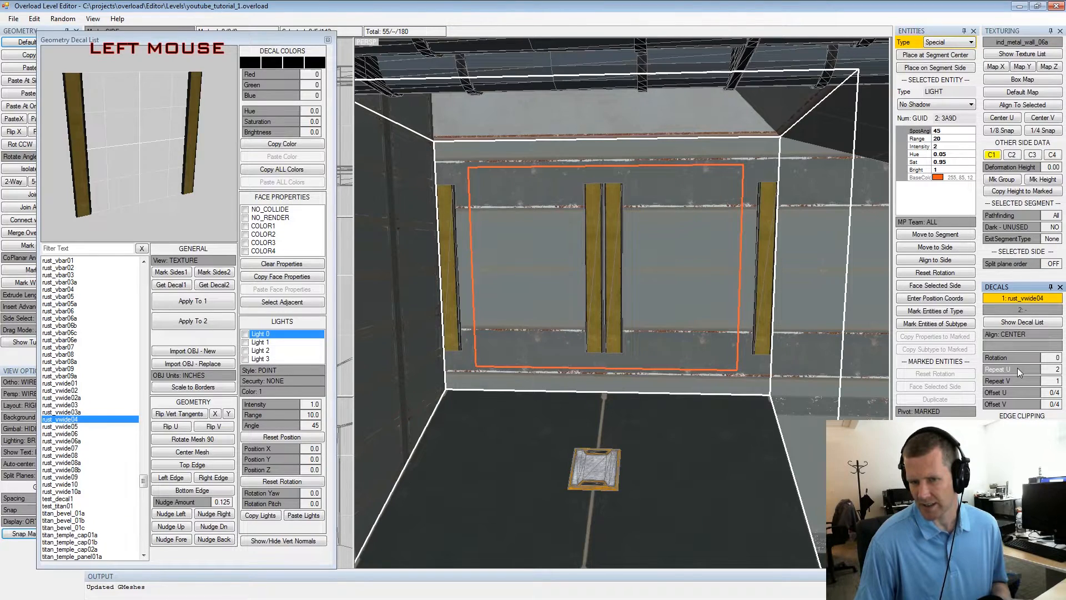
{"action": "left_click", "coordinate": [1018, 369]}
{"action": "right_click", "coordinate": [1018, 368]}
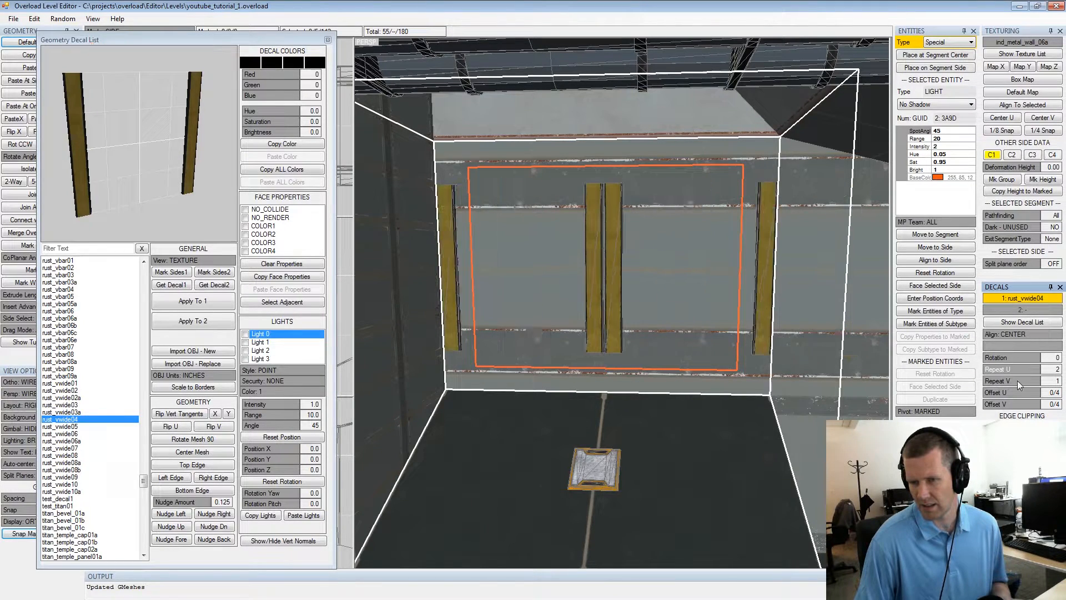
{"action": "left_click", "coordinate": [1019, 384]}
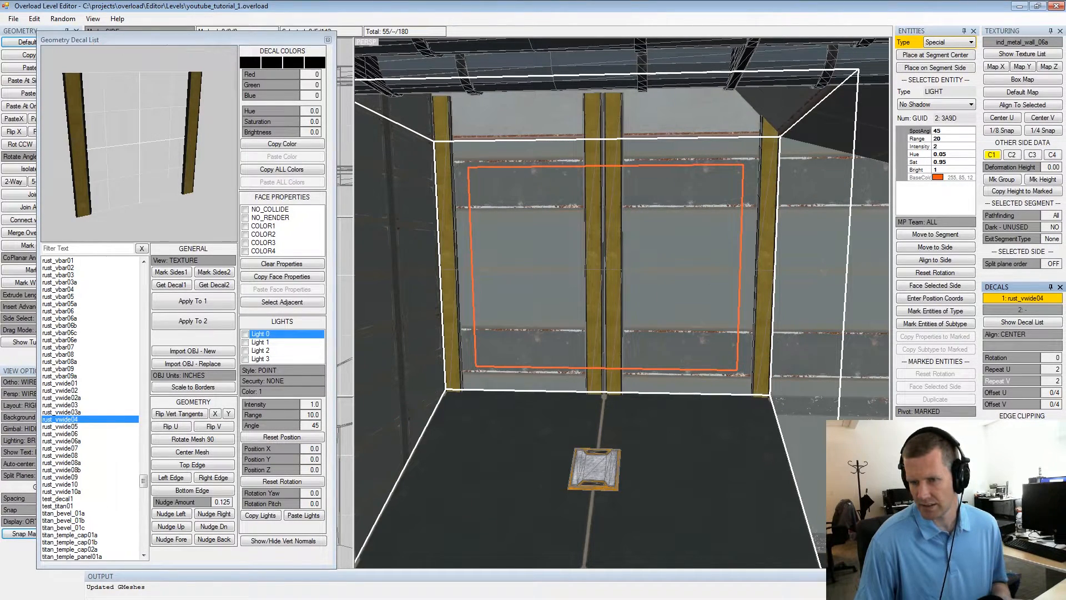
Clip the wall decal where it meets the ceiling and cycle that edge's clipping mode while checking the clip plane
{"action": "right_click", "coordinate": [1019, 428]}
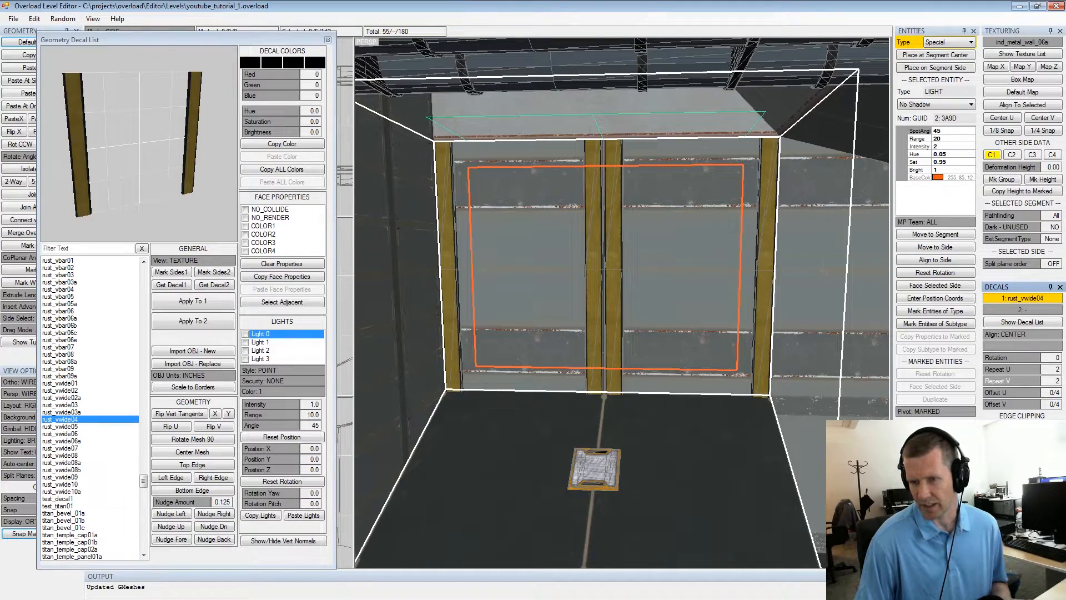
{"action": "left_click_drag", "start_coordinate": [777, 223], "coordinate": [689, 203], "text": "alt"}
{"action": "middle_click_drag", "start_coordinate": [689, 203], "coordinate": [685, 221], "text": "alt"}
{"action": "left_click_drag", "start_coordinate": [685, 221], "coordinate": [706, 216], "text": "alt"}
{"action": "right_click", "coordinate": [1020, 429]}
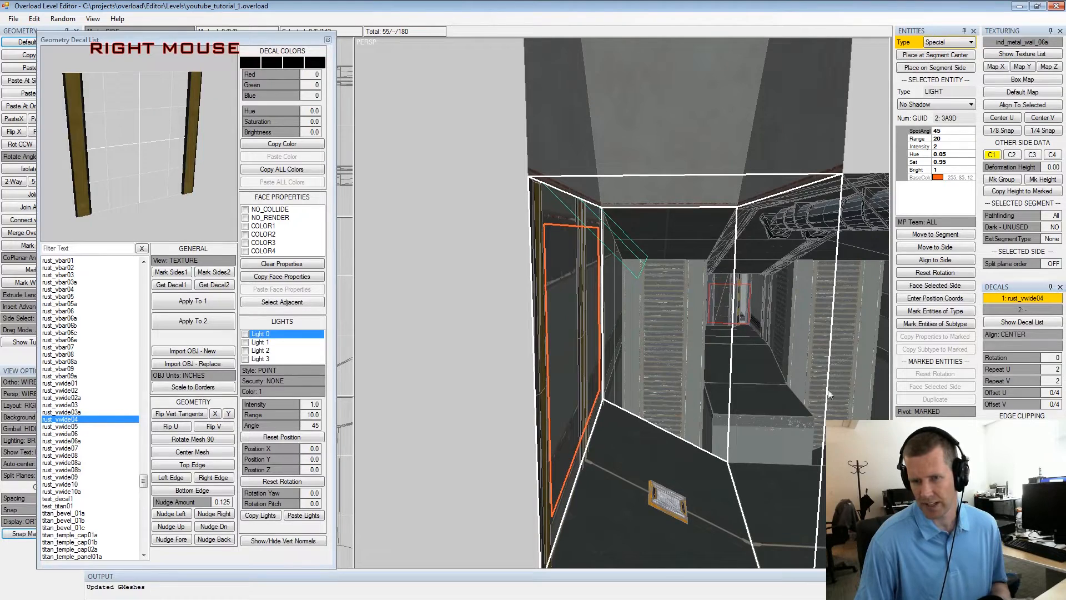
{"action": "left_click_drag", "start_coordinate": [689, 291], "coordinate": [671, 287], "text": "alt"}
{"action": "middle_click_drag", "start_coordinate": [671, 287], "coordinate": [666, 301], "text": "alt"}
{"action": "scroll", "coordinate": [660, 301], "scroll_direction": "up", "scroll_amount": 2, "text": "alt"}
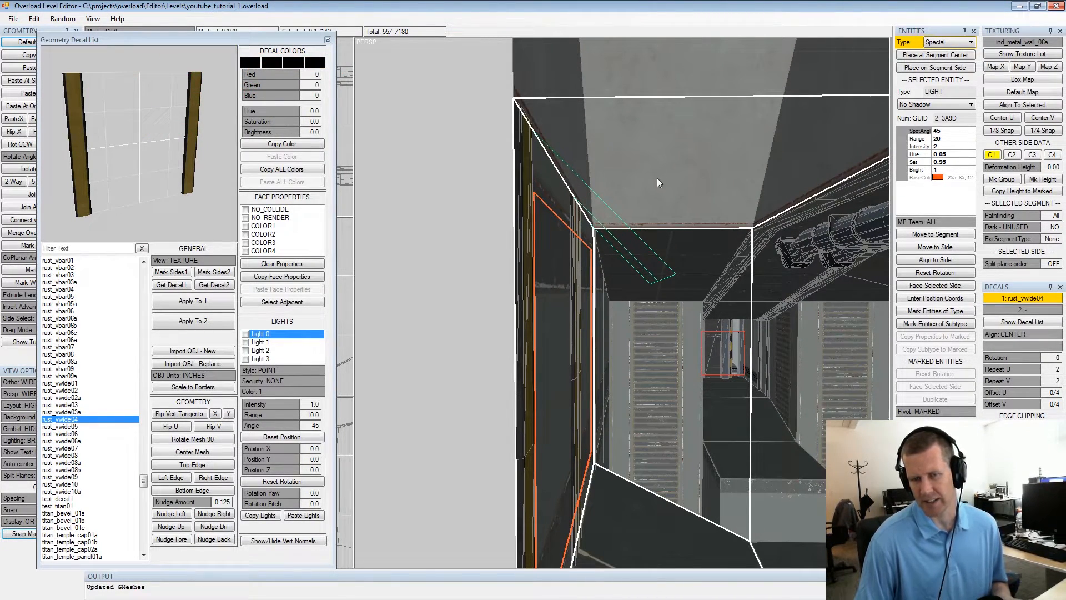
Select the ceiling side above the wall, apply rust_vwide04 as its decal 1 and set Repeat U to 2
{"action": "left_click_drag", "start_coordinate": [618, 301], "coordinate": [714, 236], "text": "alt"}
{"action": "middle_click_drag", "start_coordinate": [715, 236], "coordinate": [691, 245], "text": "alt"}
{"action": "middle_click", "coordinate": [690, 246]}
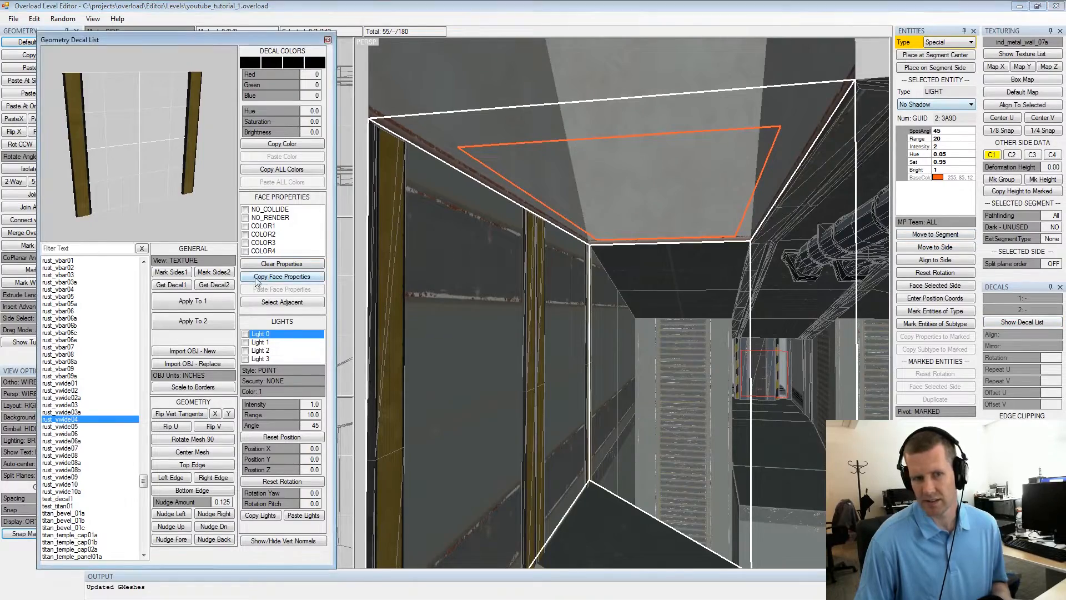
{"action": "left_click", "coordinate": [195, 301]}
{"action": "left_click_drag", "start_coordinate": [655, 239], "coordinate": [683, 261], "text": "alt"}
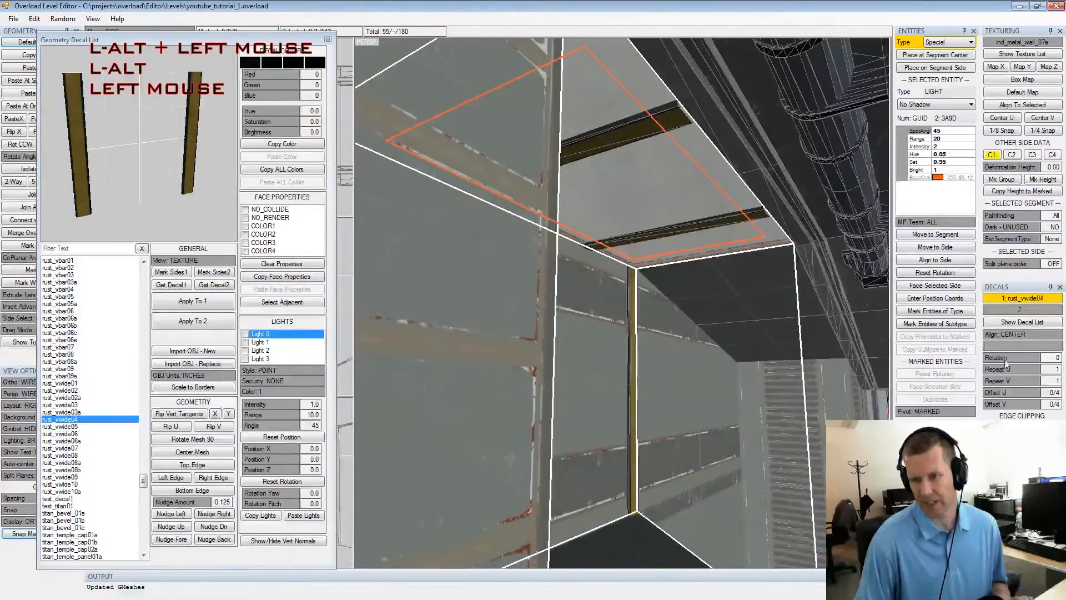
{"action": "left_click", "coordinate": [1014, 367]}
Inspect the joint between the wall and ceiling bars and cycle the ceiling decal's edge clipping along the wall
{"action": "mouse_move", "coordinate": [623, 273]}
{"action": "left_mouse_down", "text": "alt"}
{"action": "mouse_move", "coordinate": [607, 269]}
{"action": "mouse_move", "coordinate": [635, 278]}
{"action": "left_mouse_up", "text": "alt"}
{"action": "middle_click_drag", "start_coordinate": [637, 279], "coordinate": [689, 307], "text": "alt"}
{"action": "scroll", "coordinate": [689, 307], "scroll_direction": "up", "scroll_amount": 1, "text": "alt"}
{"action": "left_click_drag", "start_coordinate": [690, 307], "coordinate": [650, 278], "text": "alt"}
{"action": "left_click_drag", "start_coordinate": [598, 236], "coordinate": [731, 277], "text": "alt"}
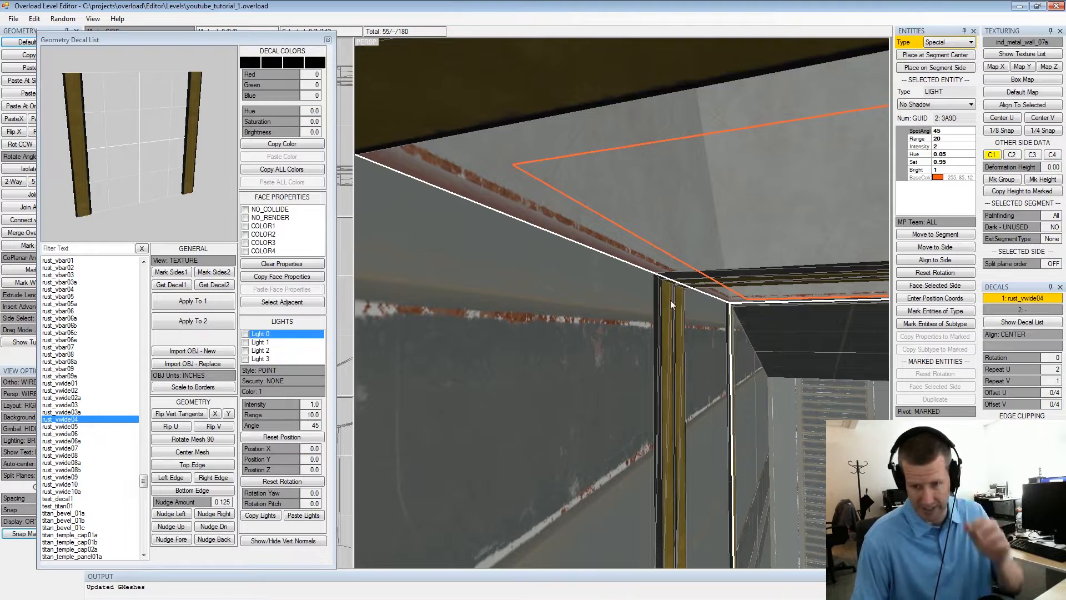
{"action": "left_click_drag", "start_coordinate": [690, 301], "coordinate": [661, 277], "text": "alt"}
{"action": "scroll", "coordinate": [630, 286], "scroll_direction": "up", "scroll_amount": 2, "text": "alt"}
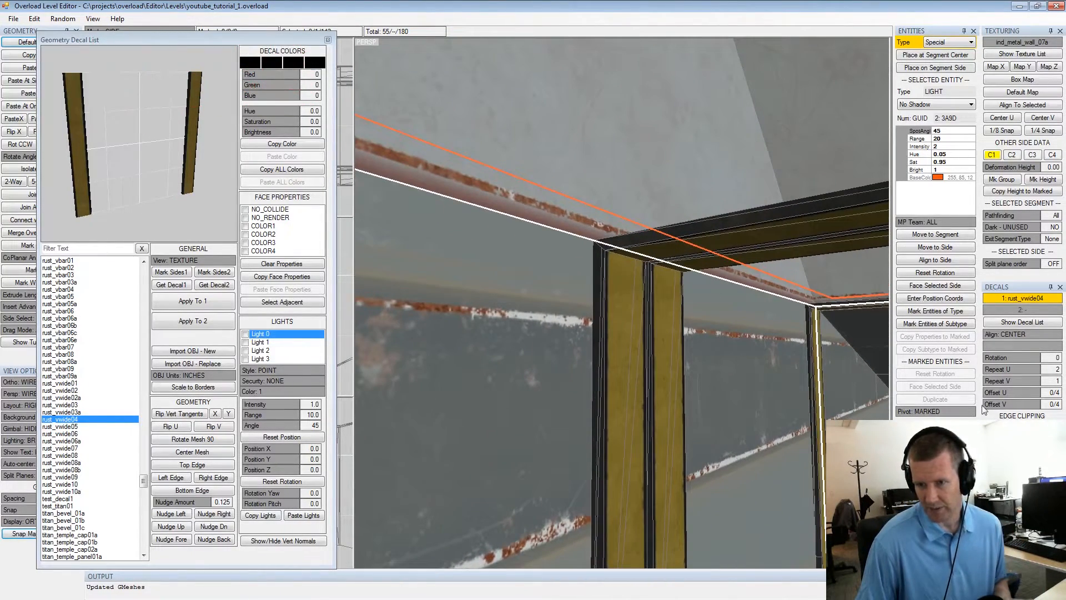
{"action": "right_click", "coordinate": [1022, 439]}
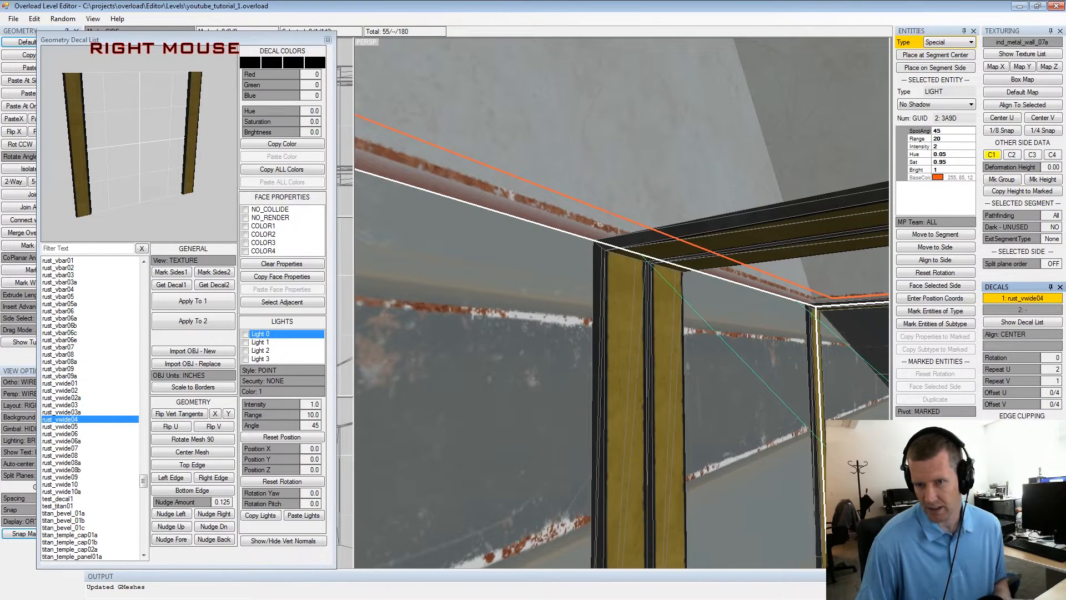
{"action": "right_click", "coordinate": [1022, 438]}
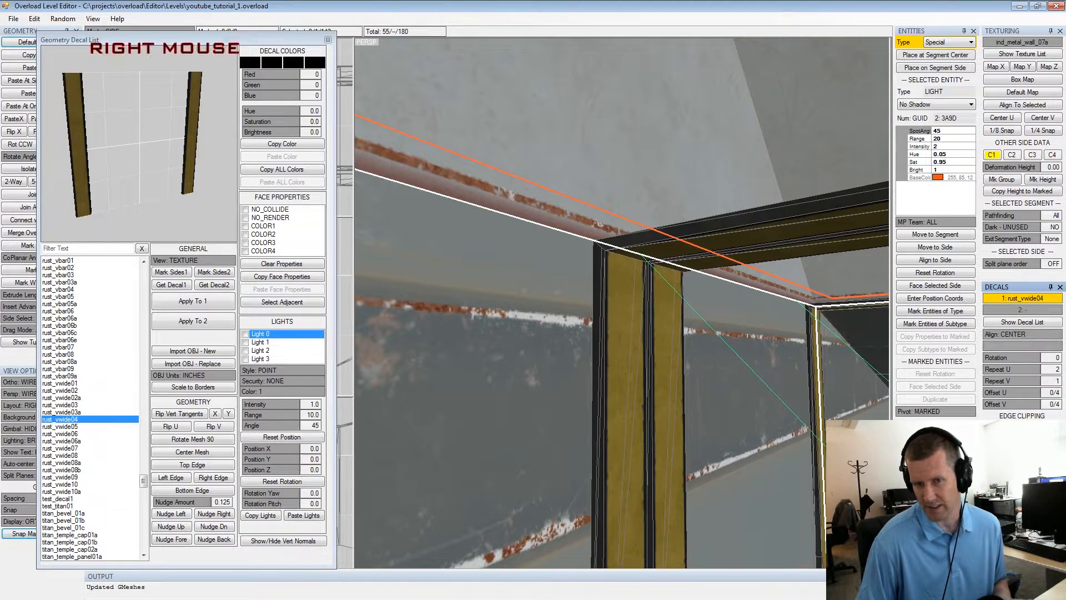
Check the wall side's clip plane, reselect the ceiling side and change its decal's edge clipping at the wall
{"action": "left_click_drag", "start_coordinate": [777, 352], "coordinate": [765, 339], "text": "alt"}
{"action": "scroll", "coordinate": [769, 347], "scroll_direction": "down", "scroll_amount": 2, "text": "alt"}
{"action": "middle_click_drag", "start_coordinate": [764, 338], "coordinate": [723, 319], "text": "alt"}
{"action": "scroll", "coordinate": [723, 319], "scroll_direction": "down", "scroll_amount": 2, "text": "alt"}
{"action": "left_click_drag", "start_coordinate": [722, 319], "coordinate": [710, 321], "text": "alt"}
{"action": "left_click", "coordinate": [613, 375]}
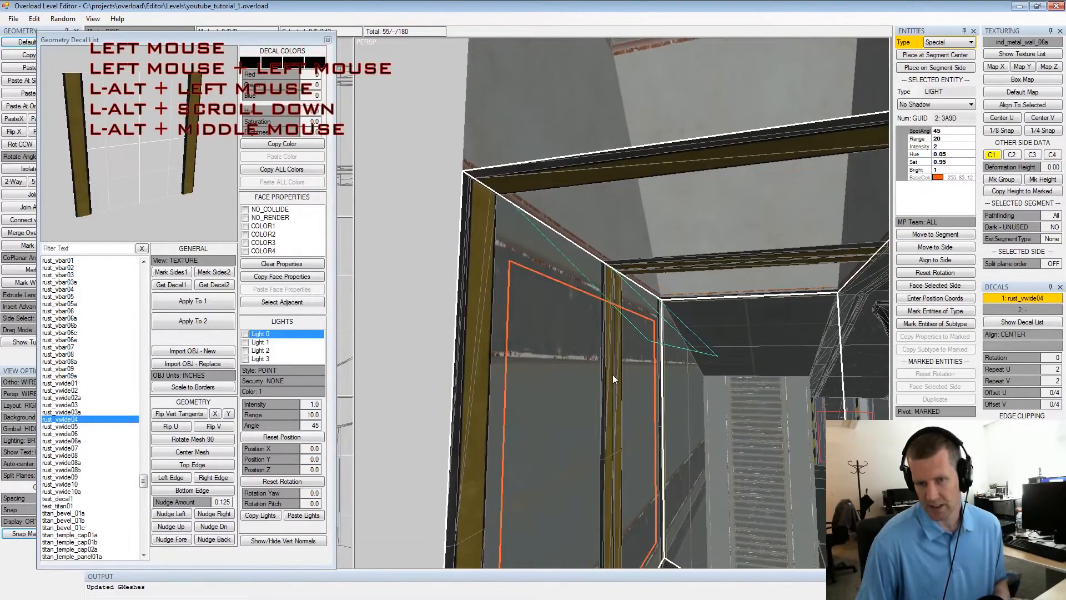
{"action": "key", "text": "x"}
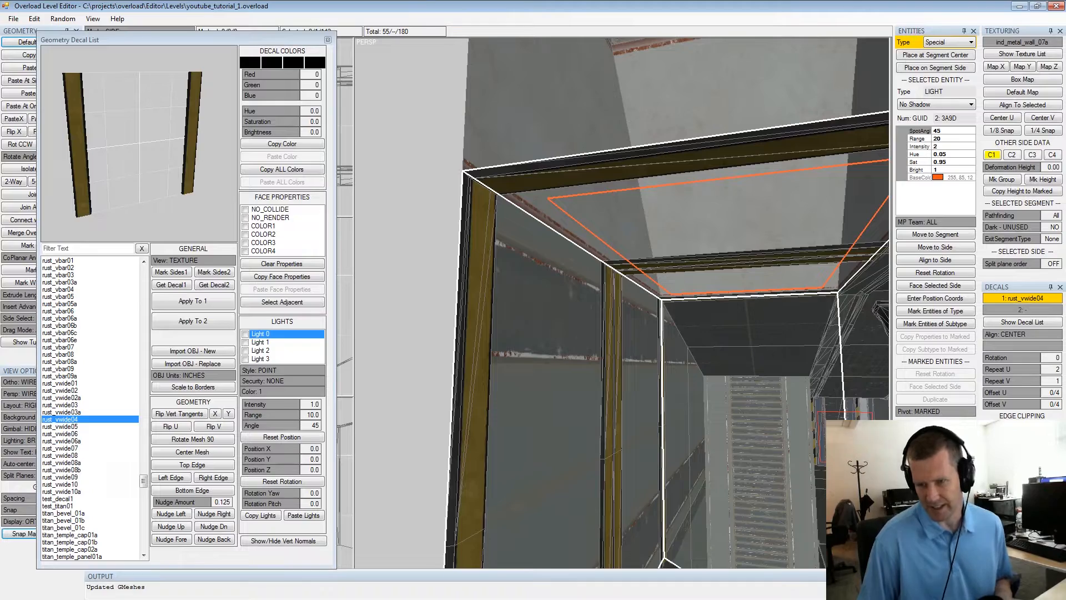
{"action": "right_click", "coordinate": [578, 301]}
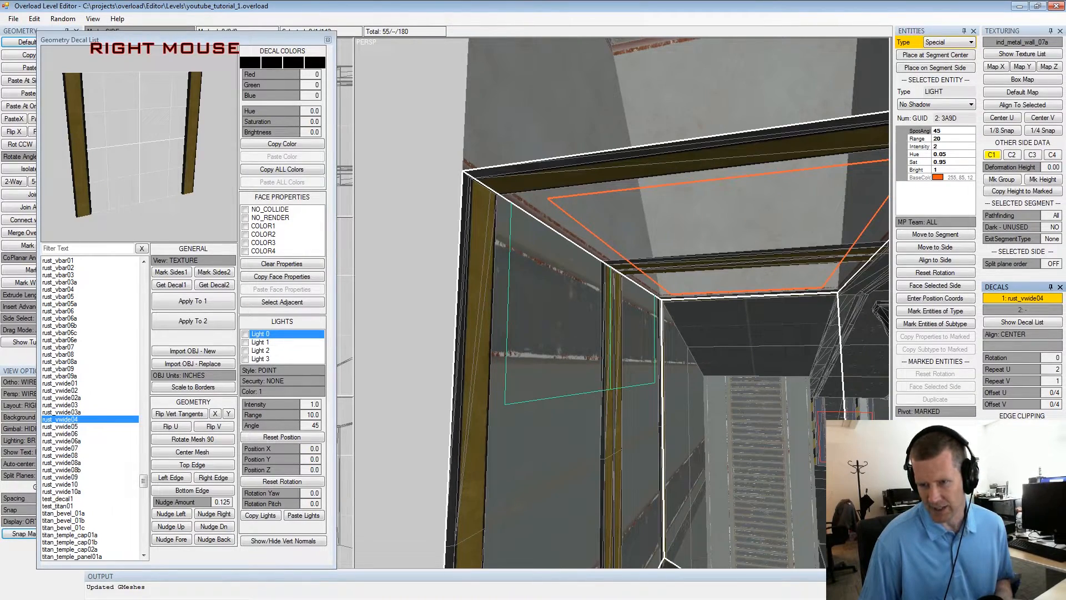
Reselect the wall side, set its decal's Offset V to 1/4 and change its edge clipping at the ceiling
{"action": "left_click", "coordinate": [580, 311]}
{"action": "mouse_move", "coordinate": [752, 318]}
{"action": "left_mouse_down", "text": "alt"}
{"action": "mouse_move", "coordinate": [725, 317]}
{"action": "mouse_move", "coordinate": [848, 366]}
{"action": "mouse_move", "coordinate": [769, 358]}
{"action": "mouse_move", "coordinate": [745, 332]}
{"action": "left_mouse_up", "text": "alt"}
{"action": "right_click", "coordinate": [848, 366]}
{"action": "scroll", "coordinate": [768, 358], "scroll_direction": "up", "scroll_amount": 2, "text": "alt"}
{"action": "left_click", "coordinate": [1023, 439]}
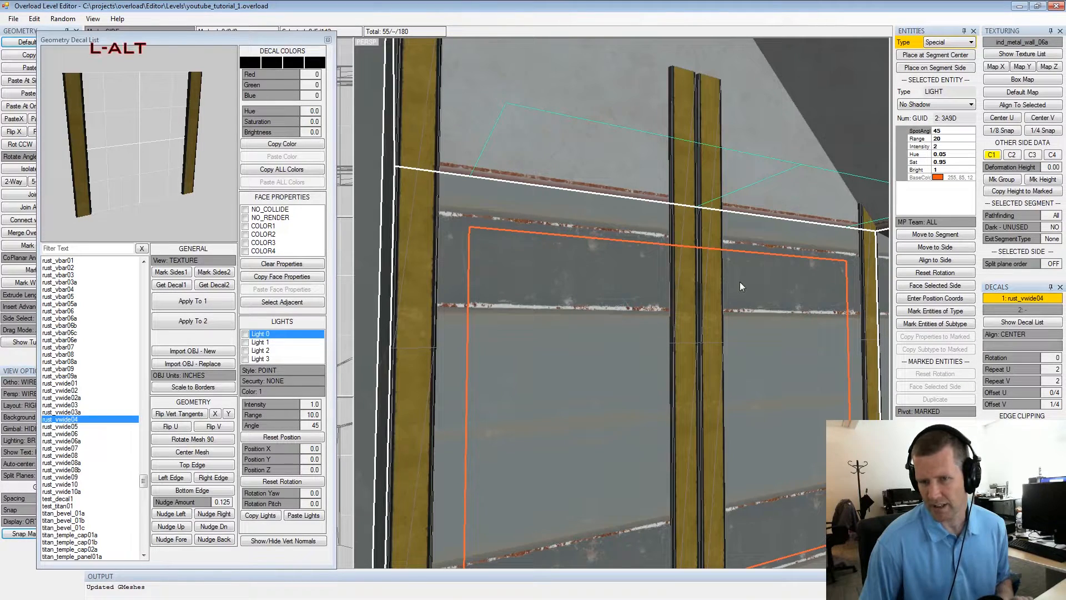
{"action": "left_click_drag", "start_coordinate": [740, 282], "coordinate": [751, 284], "text": "alt"}
{"action": "middle_click_drag", "start_coordinate": [752, 283], "coordinate": [716, 259], "text": "alt"}
{"action": "left_click_drag", "start_coordinate": [716, 260], "coordinate": [723, 266], "text": "alt"}
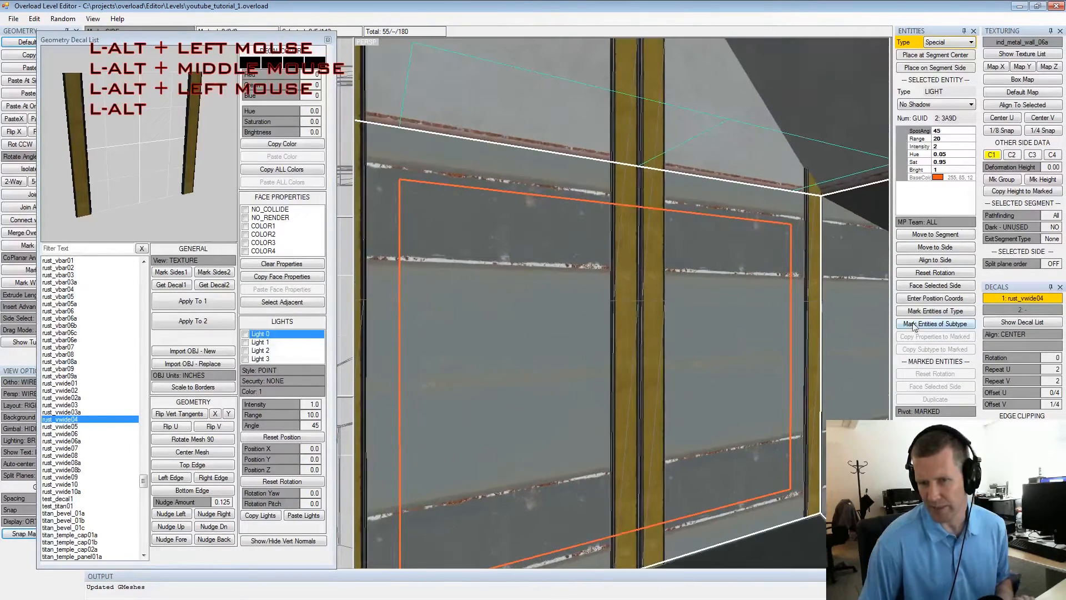
Try Offset V values of 2/4 and 3/4 on the wall decal, set it to 0/4 and change its edge clipping at the ceiling
{"action": "left_click", "coordinate": [1012, 410]}
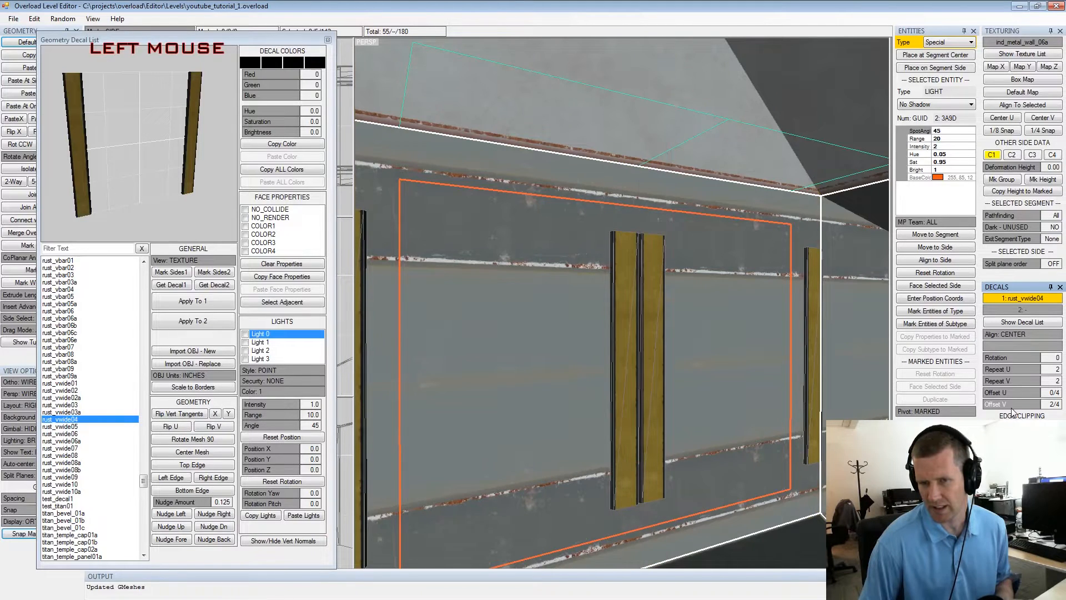
{"action": "right_click", "coordinate": [1012, 410]}
{"action": "left_click", "coordinate": [1013, 411]}
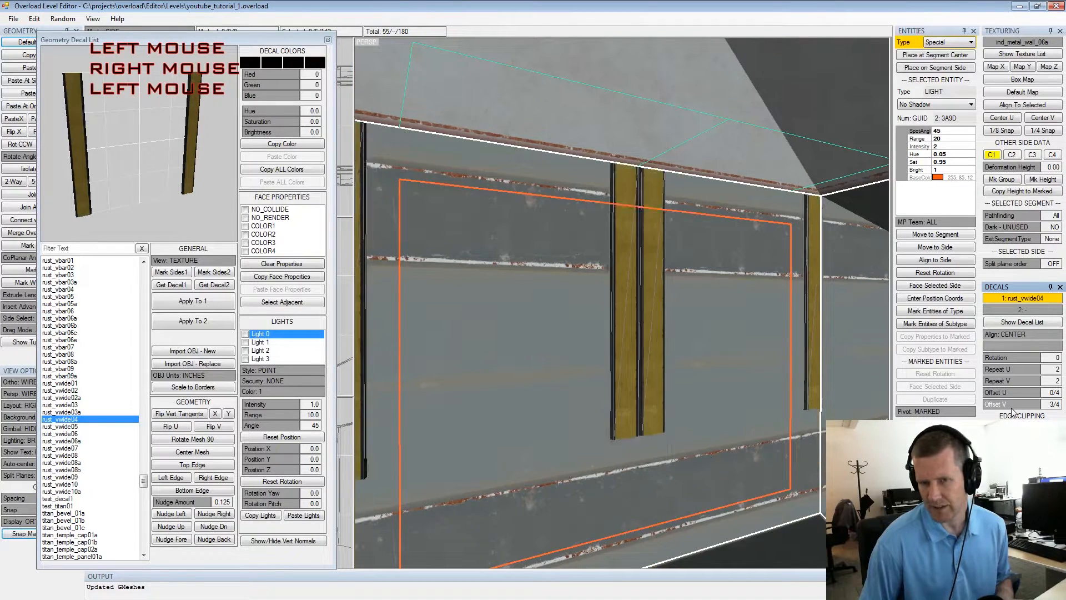
{"action": "right_click", "coordinate": [1012, 410]}
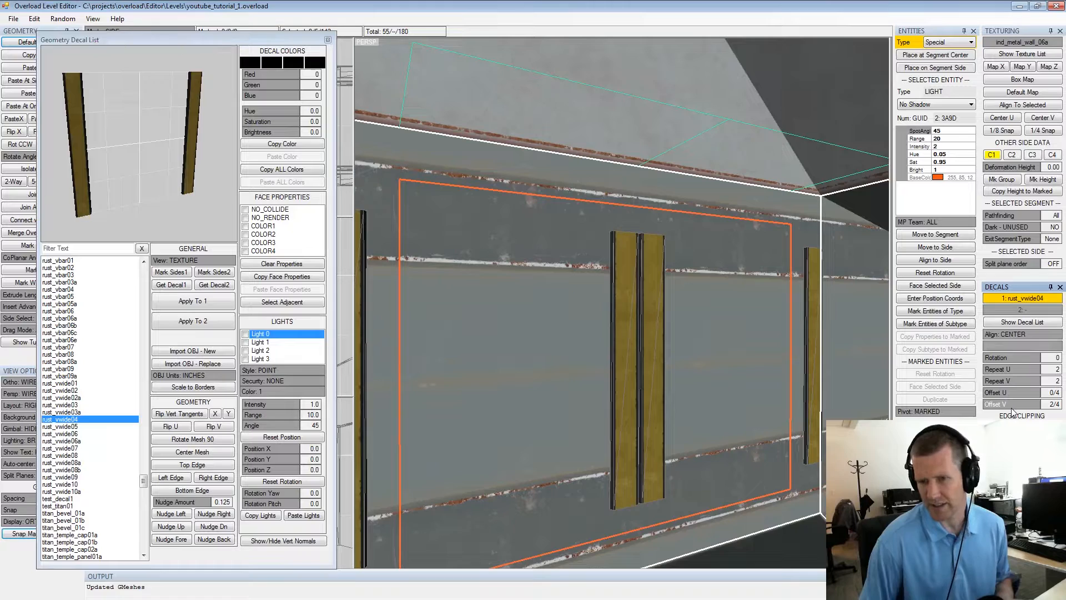
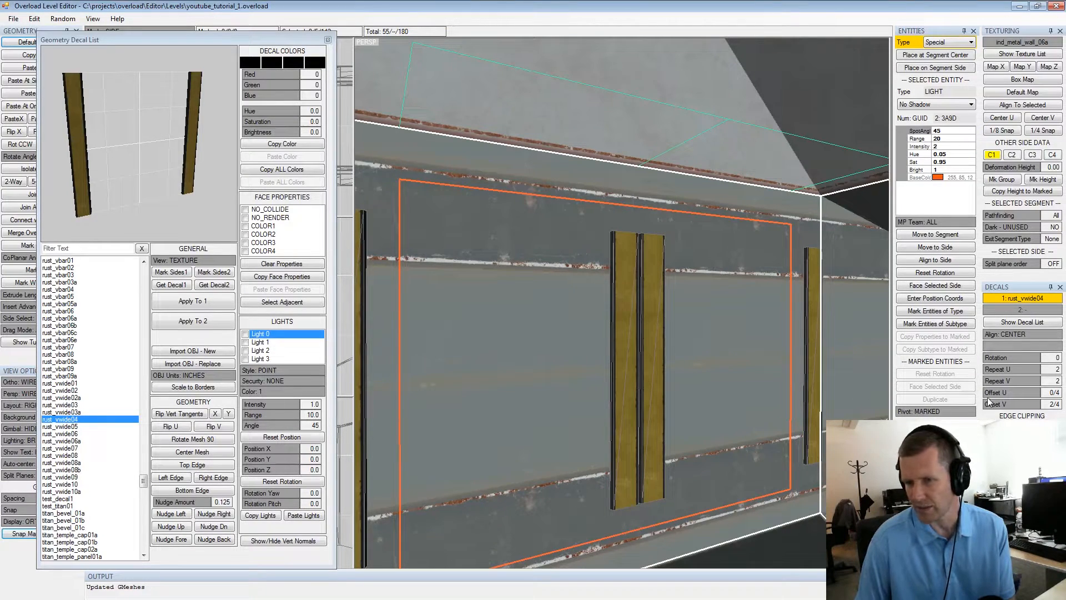
{"action": "right_click", "coordinate": [1019, 410]}
{"action": "right_click", "coordinate": [1019, 406]}
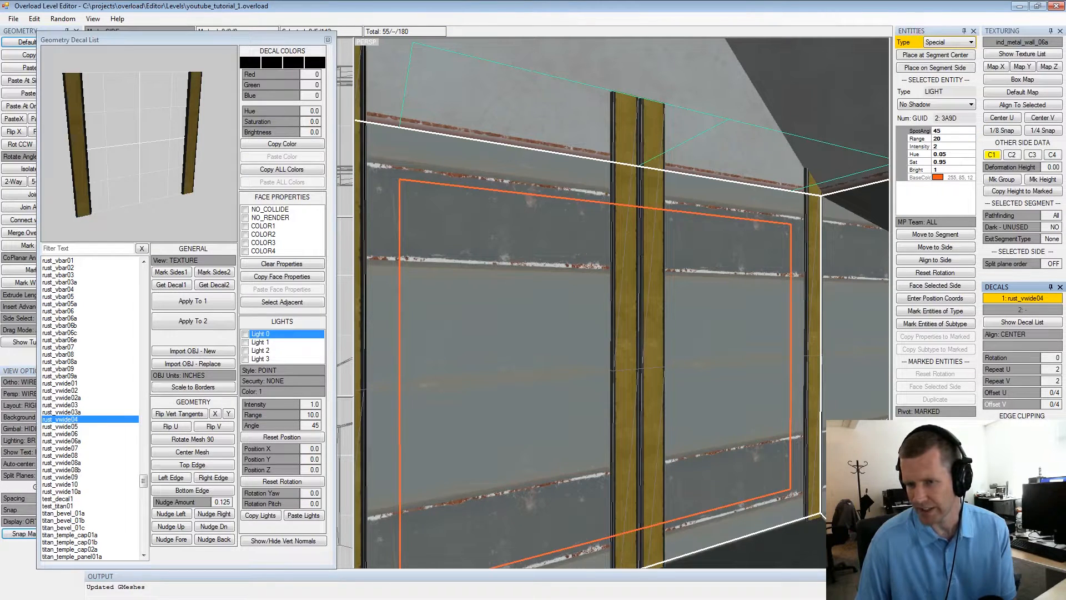
{"action": "left_click", "coordinate": [1019, 428]}
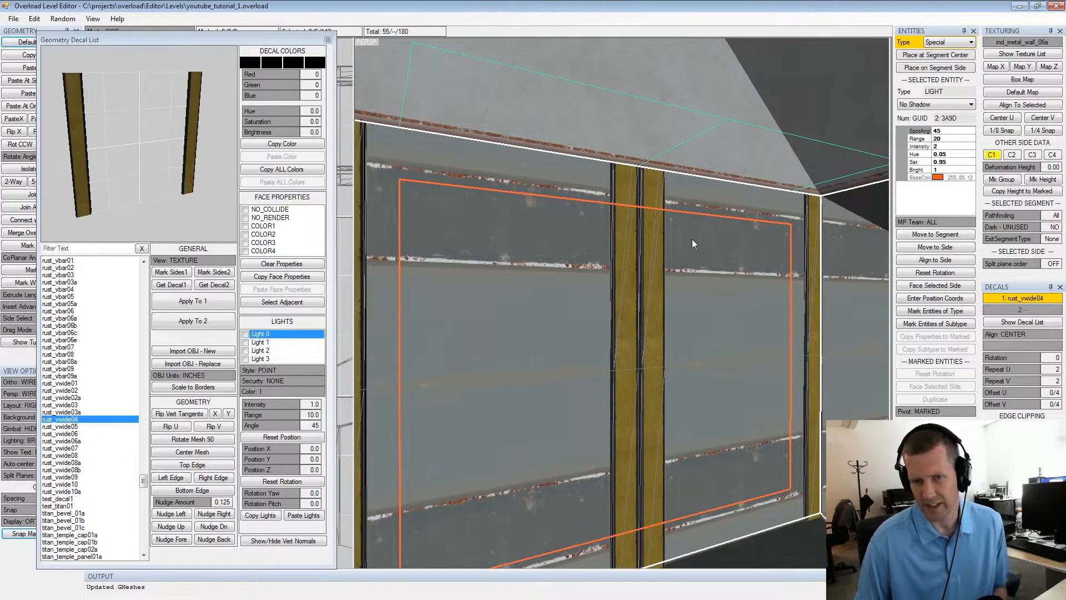
Mark the wall side, move it one grid step outward from the room and rebuild its decal geometry
{"action": "middle_click_drag", "start_coordinate": [692, 240], "coordinate": [690, 257]}
{"action": "left_click_drag", "start_coordinate": [611, 242], "coordinate": [684, 245], "text": "alt"}
{"action": "left_click", "coordinate": [700, 263]}
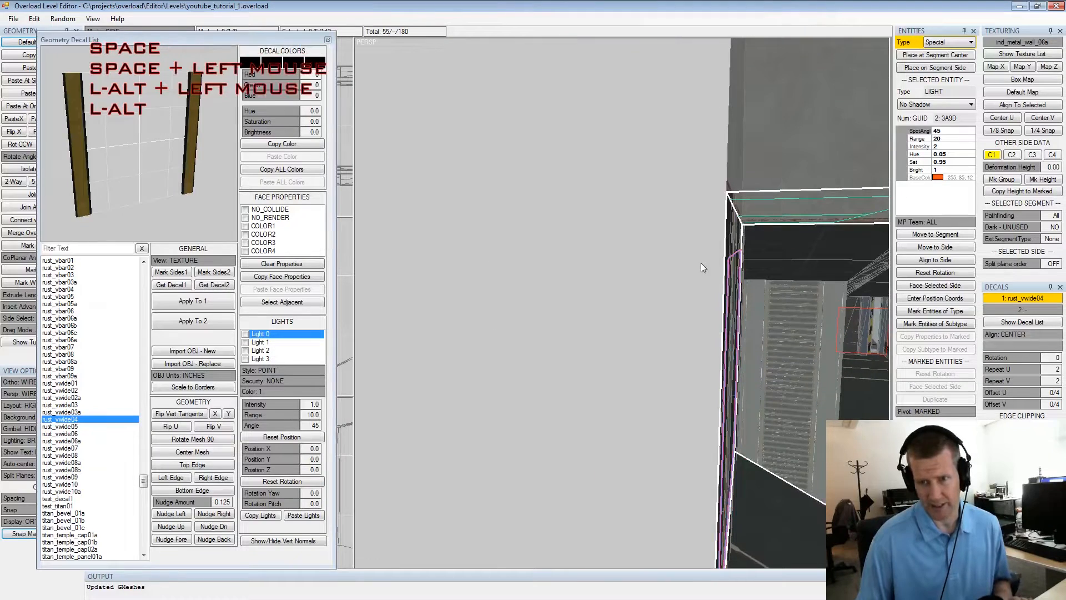
{"action": "key", "text": "KP_4"}
{"action": "key", "text": "Return"}
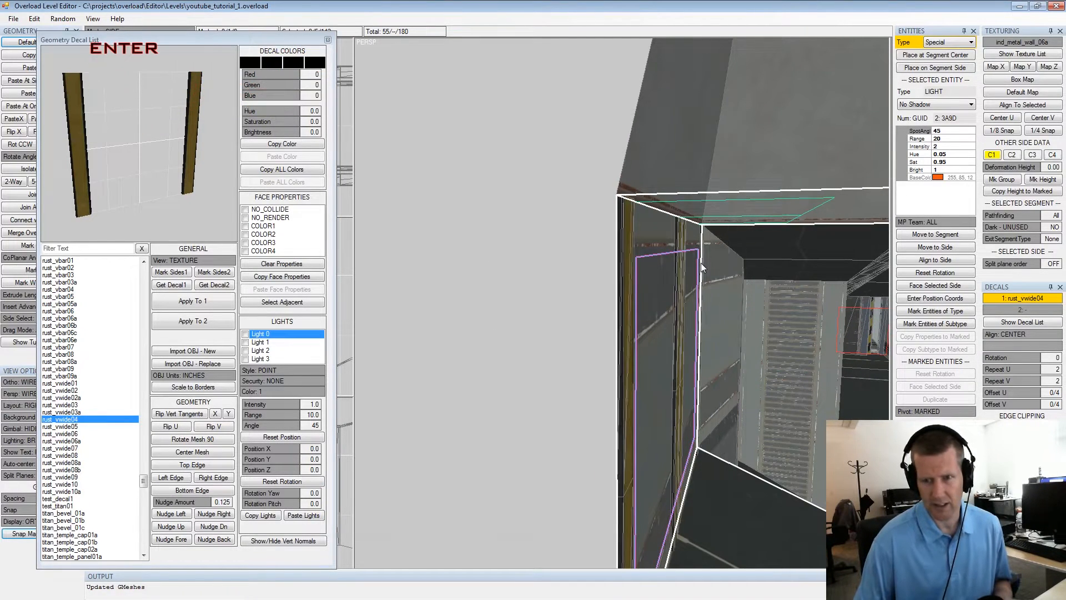
In vertex mode, mark the wall's two bottom vertices, move them one grid step inward, clear the marks and rebuild the decals
{"action": "left_click_drag", "start_coordinate": [701, 262], "coordinate": [690, 235], "text": "alt"}
{"action": "scroll", "coordinate": [689, 242], "scroll_direction": "up", "scroll_amount": 2, "text": "alt"}
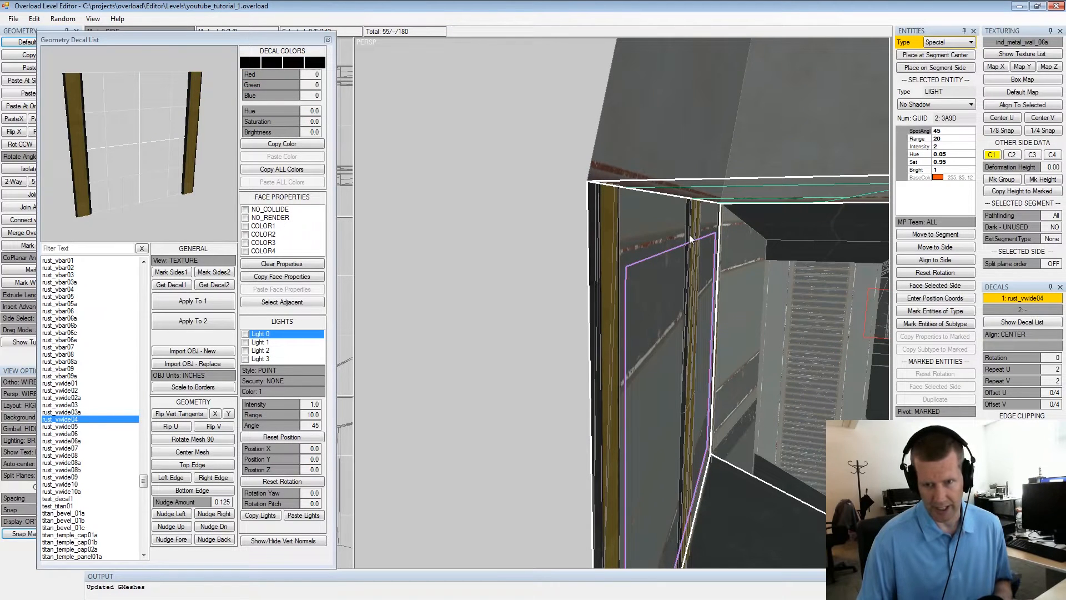
{"action": "middle_click_drag", "start_coordinate": [692, 254], "coordinate": [671, 258], "text": "alt"}
{"action": "scroll", "coordinate": [670, 257], "scroll_direction": "down", "scroll_amount": 2, "text": "alt"}
{"action": "left_click_drag", "start_coordinate": [670, 258], "coordinate": [676, 257], "text": "alt"}
{"action": "middle_click_drag", "start_coordinate": [676, 258], "coordinate": [668, 243], "text": "alt"}
{"action": "left_click_drag", "start_coordinate": [667, 243], "coordinate": [666, 253], "text": "alt"}
{"action": "key", "text": "Tab"}
{"action": "left_click", "coordinate": [669, 412]}
{"action": "key", "text": "space"}
{"action": "middle_click_drag", "start_coordinate": [667, 424], "coordinate": [654, 385]}
{"action": "left_click", "coordinate": [587, 490]}
{"action": "key", "text": "space"}
{"action": "key", "text": "KP_6"}
{"action": "key", "text": "shift+space"}
{"action": "key", "text": "alt+space"}
{"action": "left_click_drag", "start_coordinate": [701, 315], "coordinate": [698, 316], "text": "alt"}
{"action": "scroll", "coordinate": [695, 316], "scroll_direction": "up", "scroll_amount": 2, "text": "alt"}
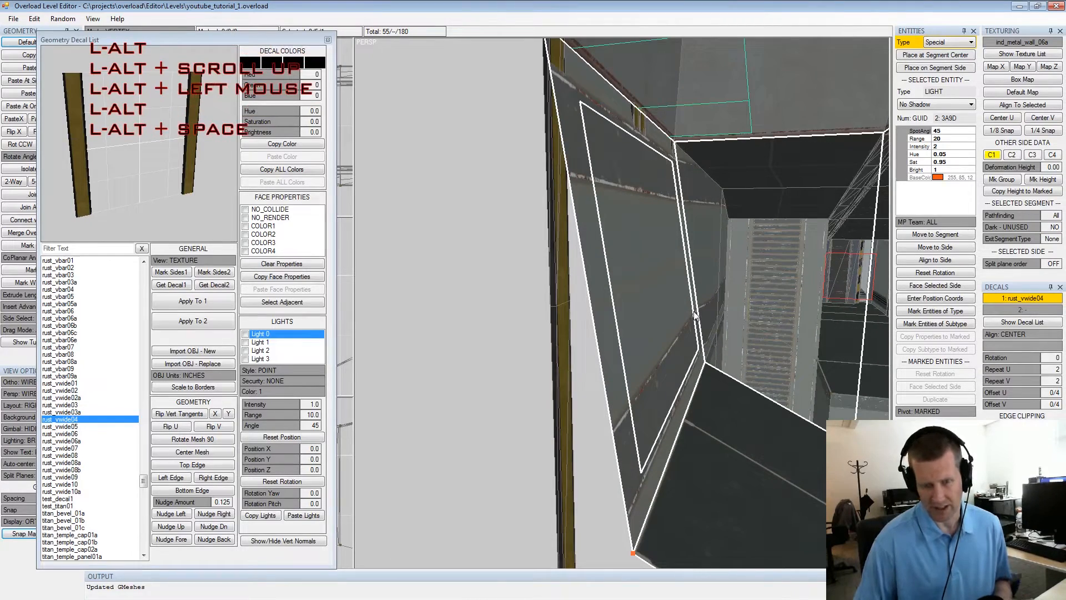
{"action": "key", "text": "Return"}
Mark the wall's two upper vertices, move them one grid step outward to increase the slant, and clear the marks
{"action": "middle_click_drag", "start_coordinate": [713, 158], "coordinate": [709, 212], "text": "alt"}
{"action": "left_click_drag", "start_coordinate": [710, 213], "coordinate": [714, 212], "text": "alt"}
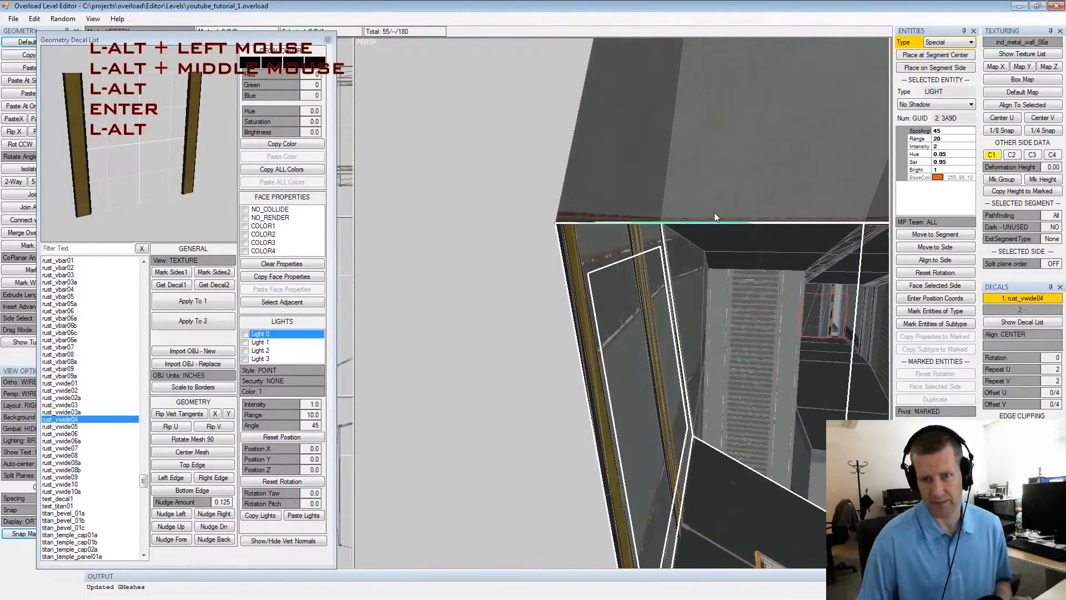
{"action": "scroll", "coordinate": [716, 210], "scroll_direction": "down", "scroll_amount": 3, "text": "alt"}
{"action": "middle_click_drag", "start_coordinate": [711, 274], "coordinate": [699, 263], "text": "alt"}
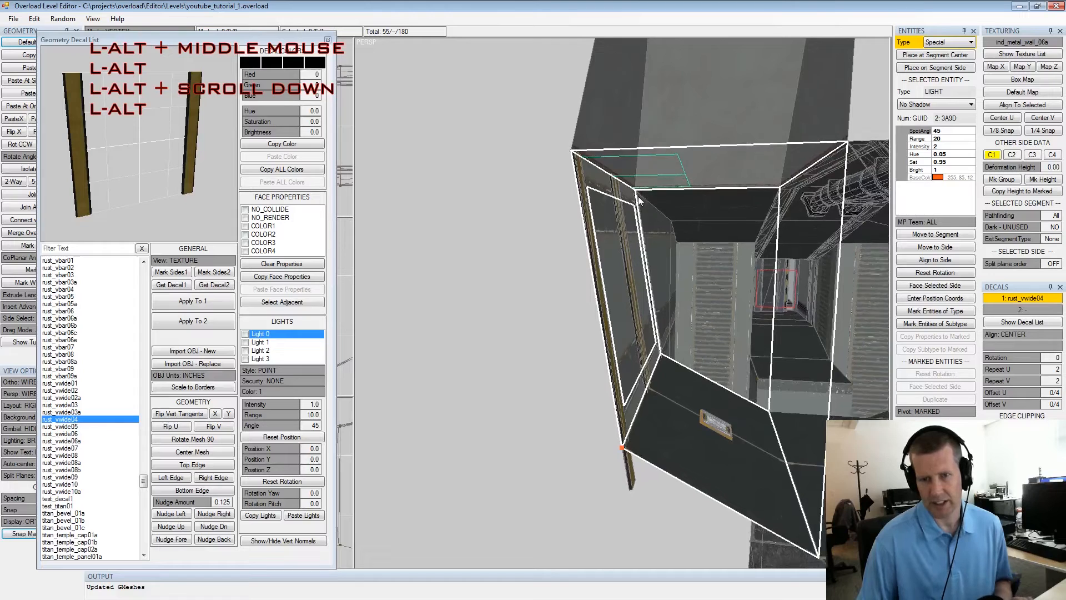
{"action": "left_click_drag", "start_coordinate": [640, 196], "coordinate": [635, 176], "text": "alt"}
{"action": "left_click", "coordinate": [634, 175]}
{"action": "key", "text": "space"}
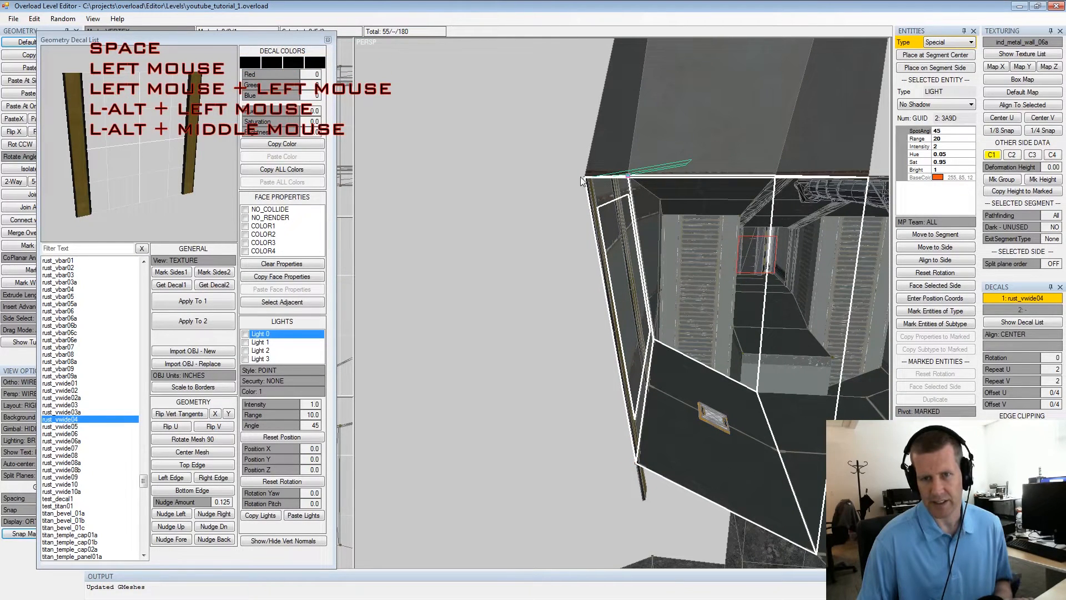
{"action": "left_click", "coordinate": [581, 179]}
{"action": "key", "text": "space"}
{"action": "key", "text": "KP_4"}
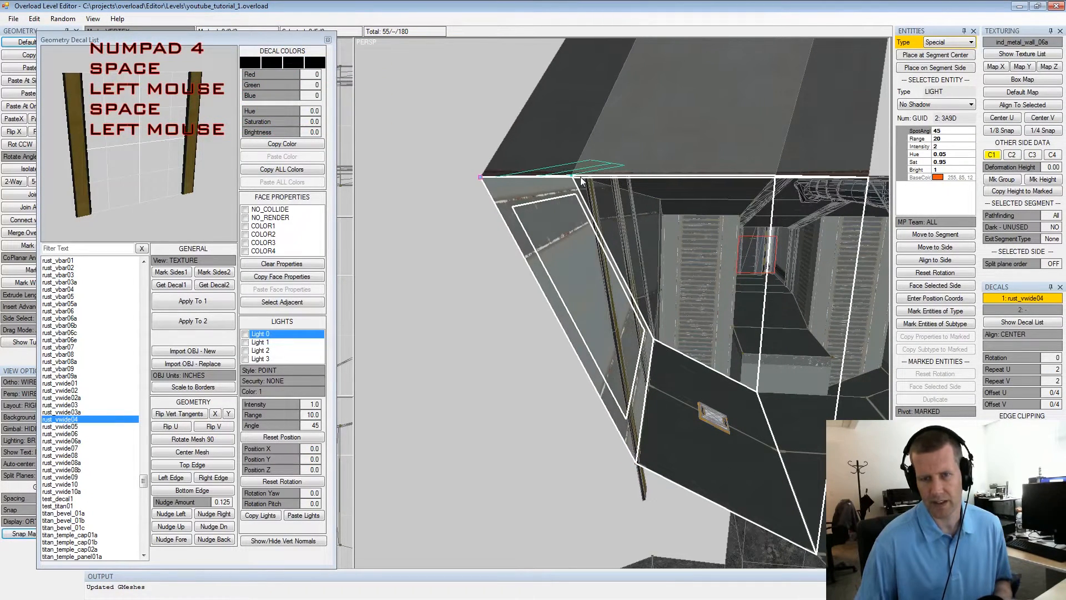
{"action": "key", "text": "shift+space"}
{"action": "key", "text": "alt+space"}
Examine how the rust bars on the slanted wall meet the ceiling edge, from inside and outside the room
{"action": "left_click_drag", "start_coordinate": [581, 178], "coordinate": [599, 185], "text": "alt"}
{"action": "middle_click_drag", "start_coordinate": [599, 185], "coordinate": [597, 210], "text": "alt"}
{"action": "scroll", "coordinate": [599, 210], "scroll_direction": "up", "scroll_amount": 2, "text": "alt"}
{"action": "left_click_drag", "start_coordinate": [599, 210], "coordinate": [584, 192], "text": "alt"}
{"action": "middle_click_drag", "start_coordinate": [583, 191], "coordinate": [596, 214], "text": "alt"}
{"action": "left_click_drag", "start_coordinate": [596, 214], "coordinate": [587, 216], "text": "alt"}
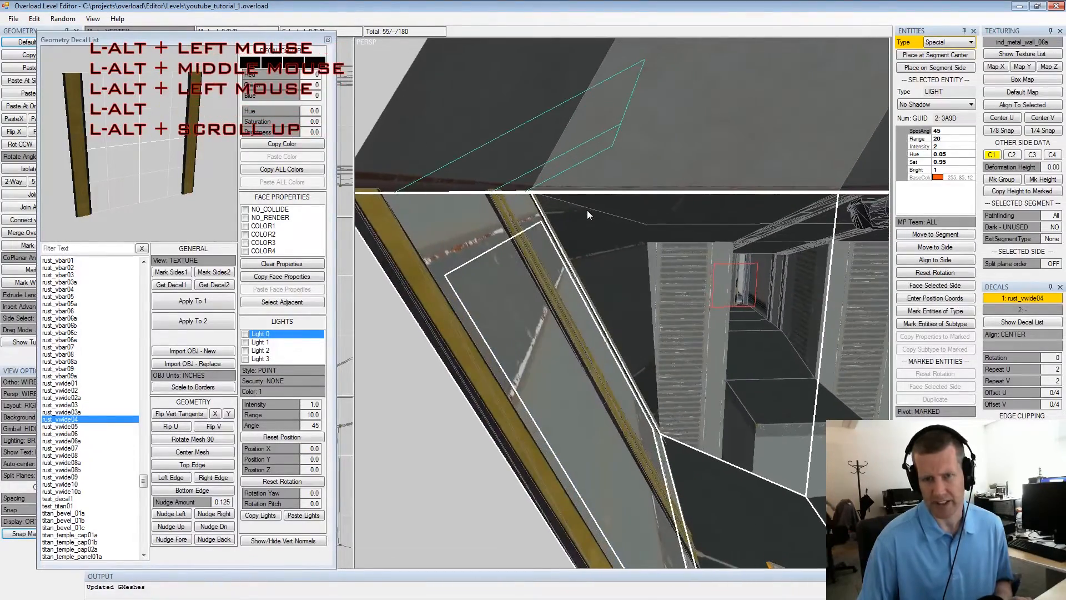
{"action": "middle_click_drag", "start_coordinate": [588, 211], "coordinate": [599, 218], "text": "alt"}
{"action": "scroll", "coordinate": [600, 217], "scroll_direction": "down", "scroll_amount": 2, "text": "alt"}
{"action": "left_click_drag", "start_coordinate": [599, 217], "coordinate": [600, 222], "text": "alt"}
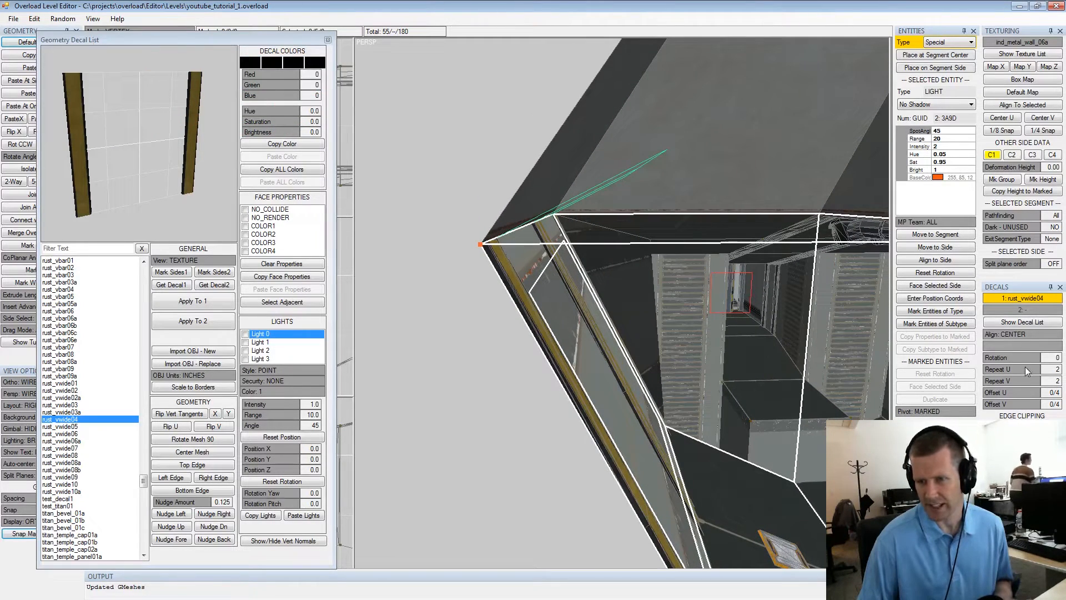
Cycle the slanted wall decal's edge clipping through its clip plane options and leave the ceiling edge unclipped
{"action": "left_click", "coordinate": [1023, 440]}
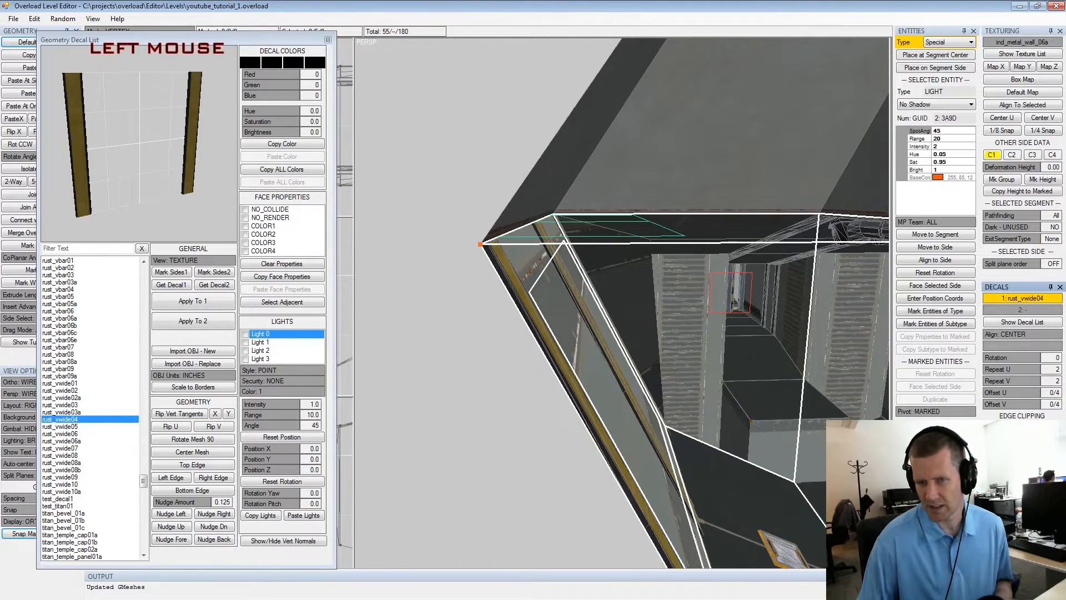
{"action": "left_click_drag", "start_coordinate": [691, 341], "coordinate": [606, 217], "text": "alt"}
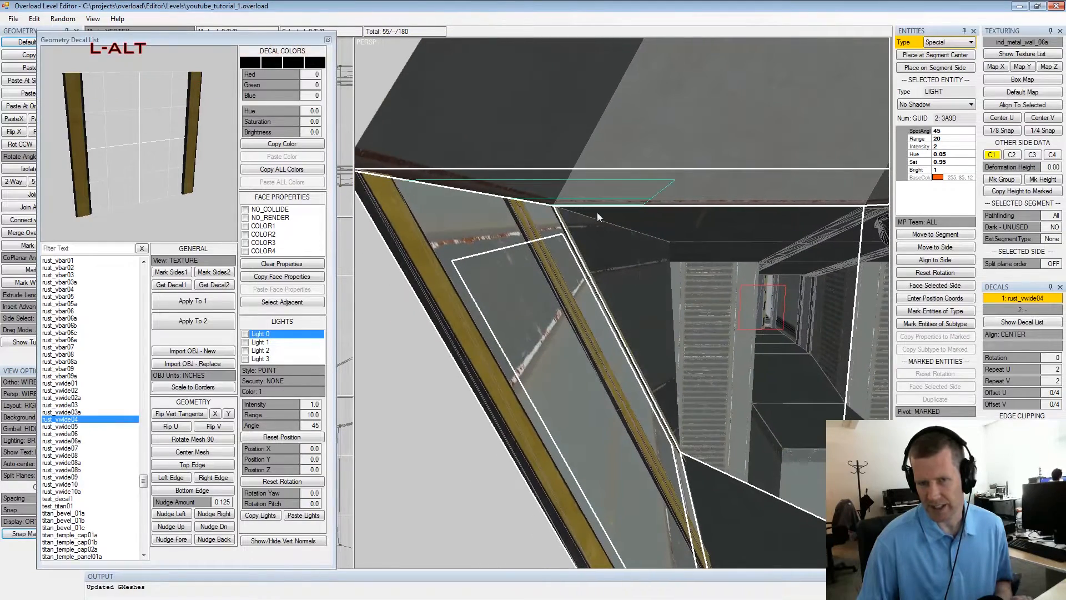
{"action": "left_click_drag", "start_coordinate": [665, 277], "coordinate": [714, 288], "text": "alt"}
{"action": "left_click", "coordinate": [1023, 439]}
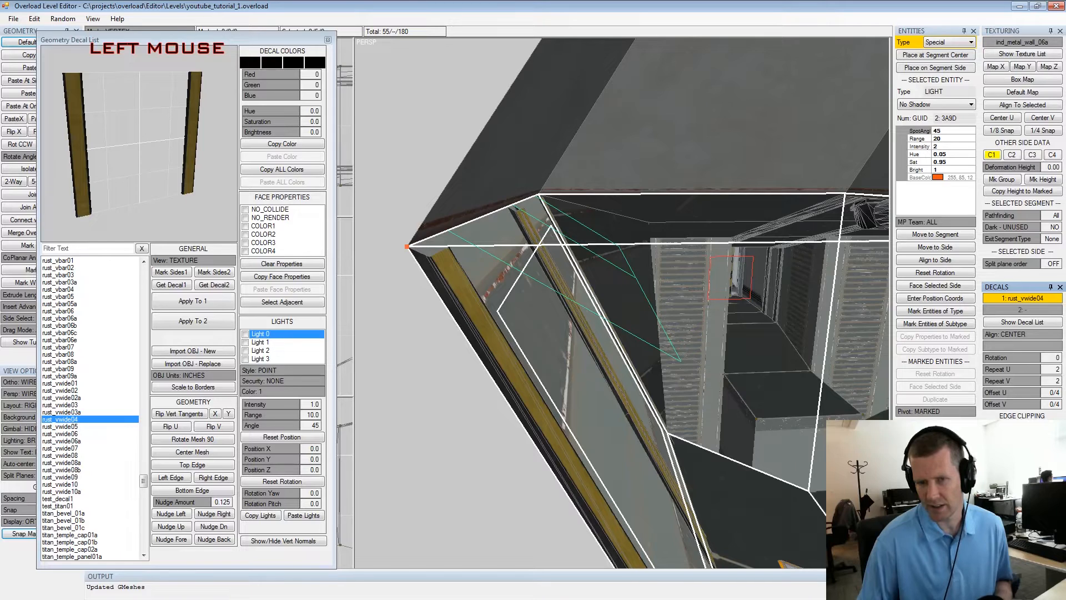
{"action": "left_click_drag", "start_coordinate": [595, 312], "coordinate": [597, 279], "text": "alt"}
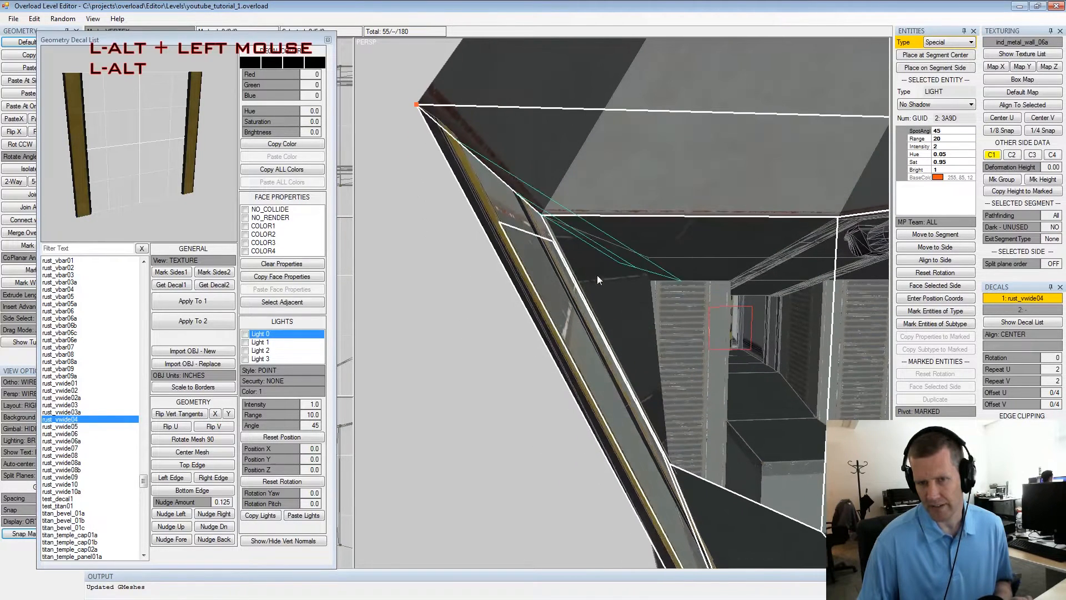
{"action": "left_click", "coordinate": [756, 276]}
{"action": "left_click_drag", "start_coordinate": [756, 276], "coordinate": [724, 267], "text": "alt"}
{"action": "scroll", "coordinate": [654, 282], "scroll_direction": "down", "scroll_amount": 2, "text": "alt"}
{"action": "left_click_drag", "start_coordinate": [654, 282], "coordinate": [650, 272], "text": "alt"}
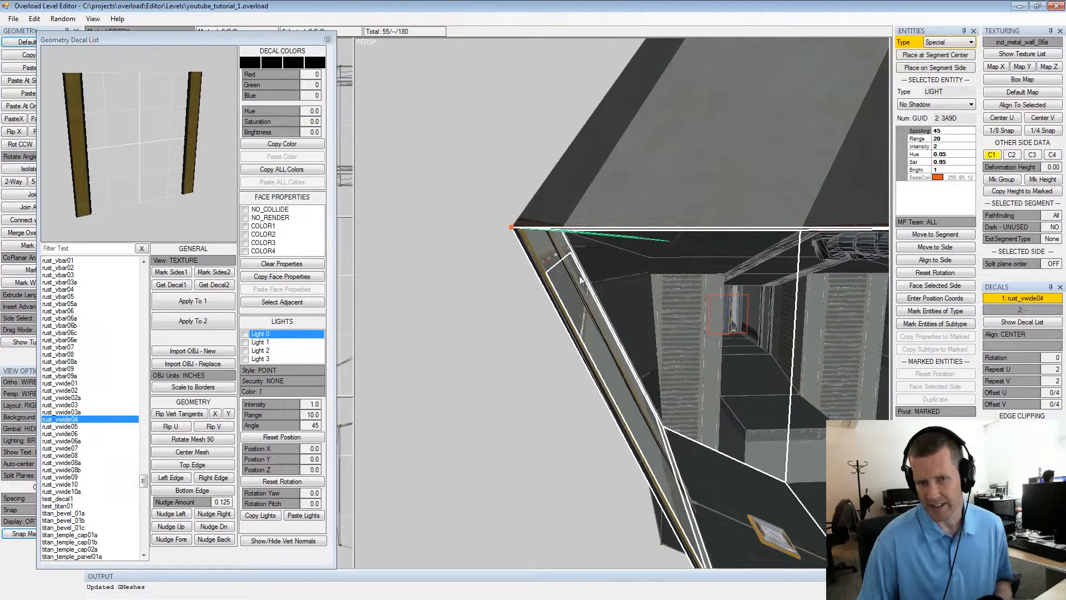
{"action": "left_click_drag", "start_coordinate": [576, 184], "coordinate": [613, 240], "text": "alt"}
{"action": "scroll", "coordinate": [611, 228], "scroll_direction": "up", "scroll_amount": 2, "text": "alt"}
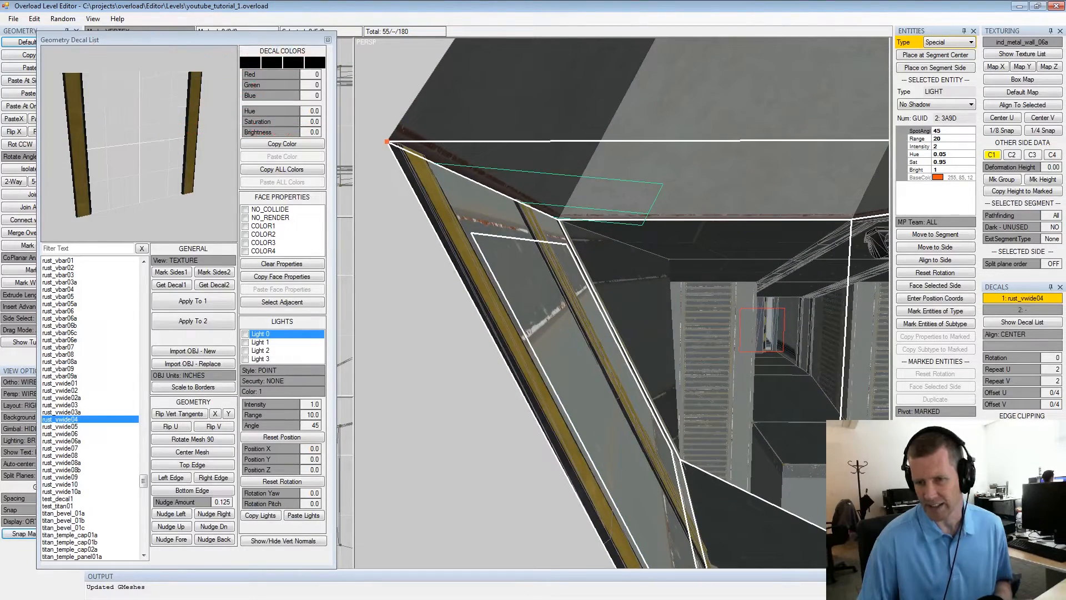
{"action": "left_click", "coordinate": [1023, 428]}
Compare the unclipped bars at the ceiling from inside the room and from outside the wall
{"action": "middle_click_drag", "start_coordinate": [694, 298], "coordinate": [716, 314], "text": "alt"}
{"action": "scroll", "coordinate": [716, 314], "scroll_direction": "down", "scroll_amount": 1, "text": "alt"}
{"action": "left_click_drag", "start_coordinate": [717, 314], "coordinate": [578, 271], "text": "alt"}
{"action": "scroll", "coordinate": [569, 246], "scroll_direction": "up", "scroll_amount": 2, "text": "alt"}
{"action": "middle_click_drag", "start_coordinate": [569, 246], "coordinate": [537, 247], "text": "alt"}
{"action": "scroll", "coordinate": [522, 209], "scroll_direction": "down", "scroll_amount": 2, "text": "alt"}
{"action": "scroll", "coordinate": [538, 247], "scroll_direction": "up", "scroll_amount": 2, "text": "alt"}
{"action": "left_click_drag", "start_coordinate": [538, 247], "coordinate": [529, 239], "text": "alt"}
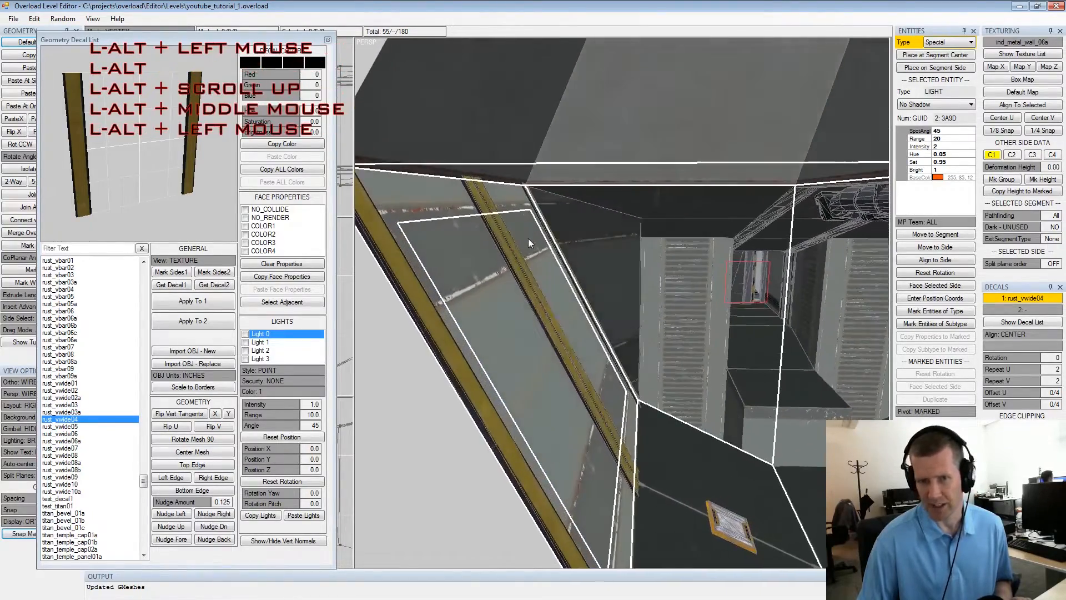
{"action": "middle_click_drag", "start_coordinate": [529, 238], "coordinate": [553, 249], "text": "alt"}
{"action": "left_click_drag", "start_coordinate": [553, 250], "coordinate": [564, 246], "text": "alt"}
{"action": "middle_click_drag", "start_coordinate": [564, 246], "coordinate": [581, 256], "text": "alt"}
{"action": "scroll", "coordinate": [581, 256], "scroll_direction": "up", "scroll_amount": 1, "text": "alt"}
{"action": "left_click_drag", "start_coordinate": [581, 256], "coordinate": [542, 205], "text": "alt"}
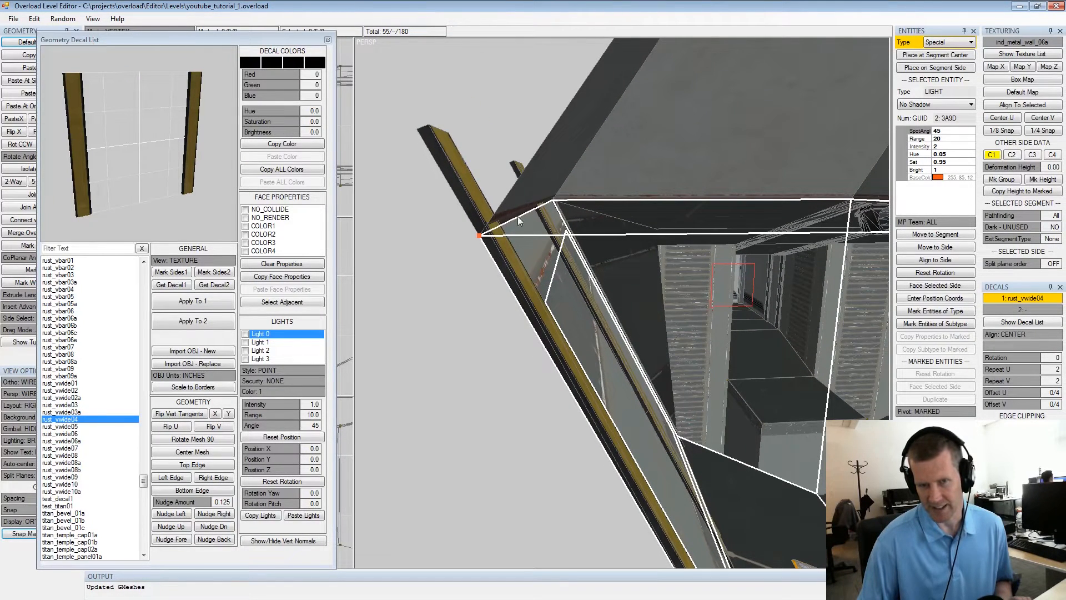
{"action": "left_click_drag", "start_coordinate": [529, 213], "coordinate": [611, 251], "text": "alt"}
{"action": "scroll", "coordinate": [544, 215], "scroll_direction": "up", "scroll_amount": 1, "text": "alt"}
{"action": "scroll", "coordinate": [579, 241], "scroll_direction": "down", "scroll_amount": 2, "text": "alt"}
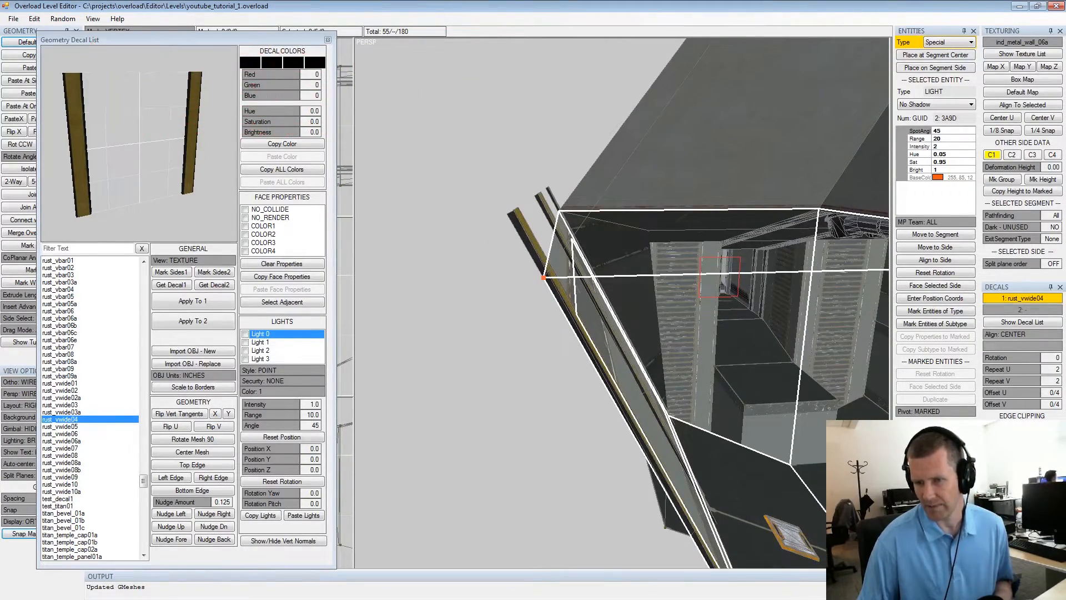
Test the wall decal's Offset U and Offset V, setting Offset V to -1/4
{"action": "left_click", "coordinate": [1024, 393]}
{"action": "right_click", "coordinate": [1023, 393]}
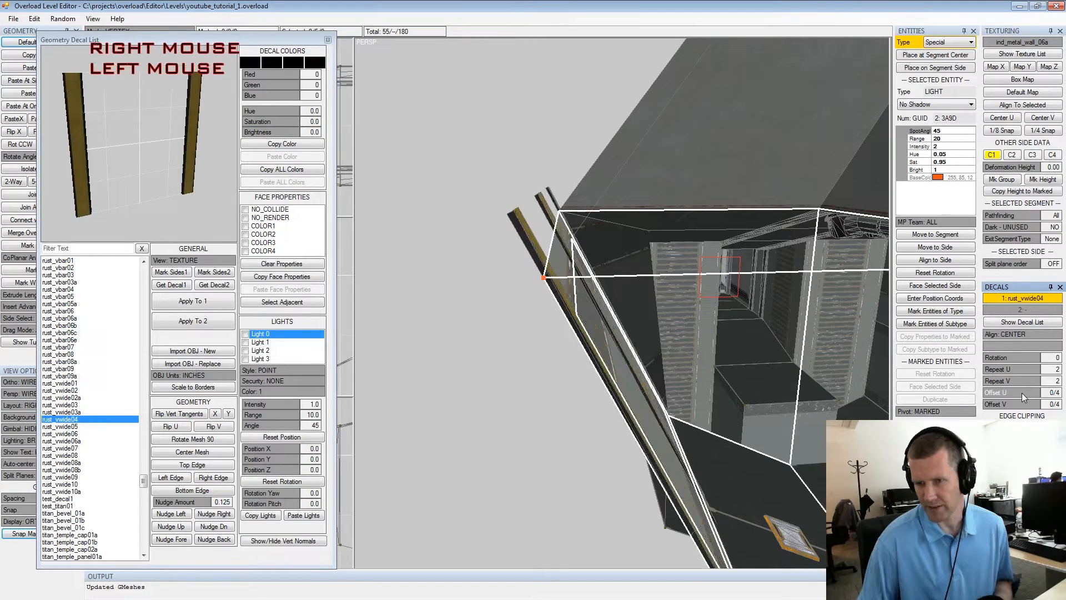
{"action": "left_click", "coordinate": [1019, 401]}
{"action": "right_click", "coordinate": [1018, 401]}
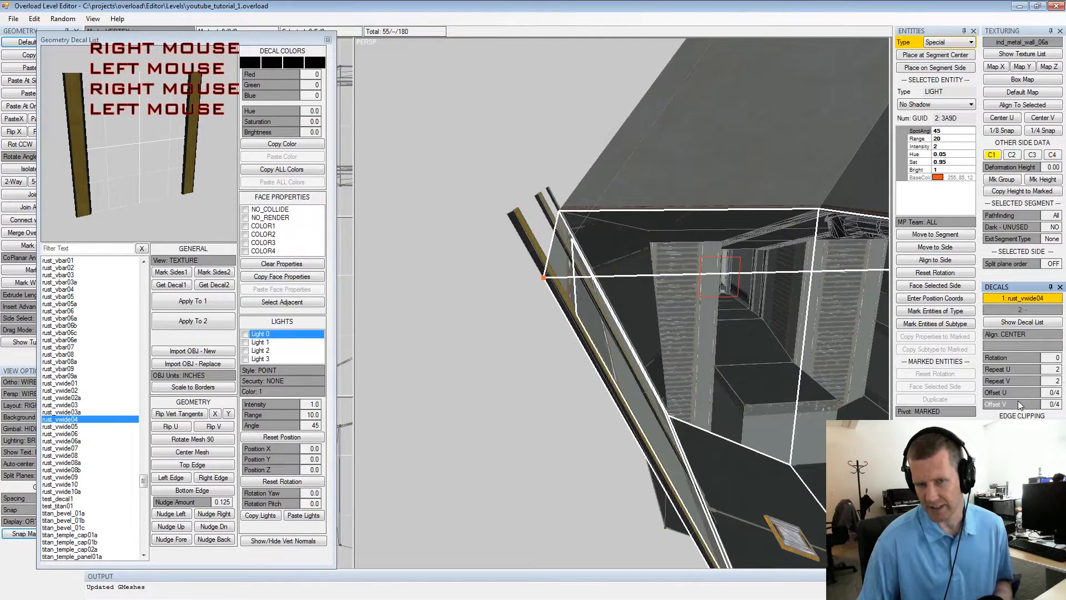
{"action": "left_click", "coordinate": [1018, 401]}
{"action": "right_click", "coordinate": [1019, 403]}
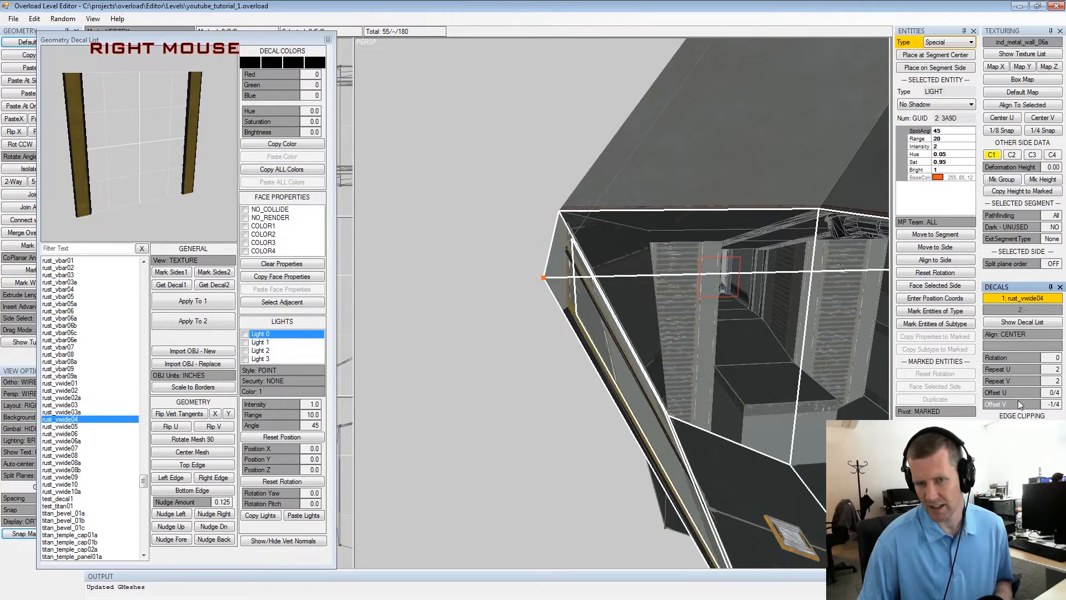
{"action": "left_click", "coordinate": [1019, 402]}
{"action": "left_click_drag", "start_coordinate": [674, 314], "coordinate": [648, 284], "text": "alt"}
{"action": "right_click", "coordinate": [1023, 403]}
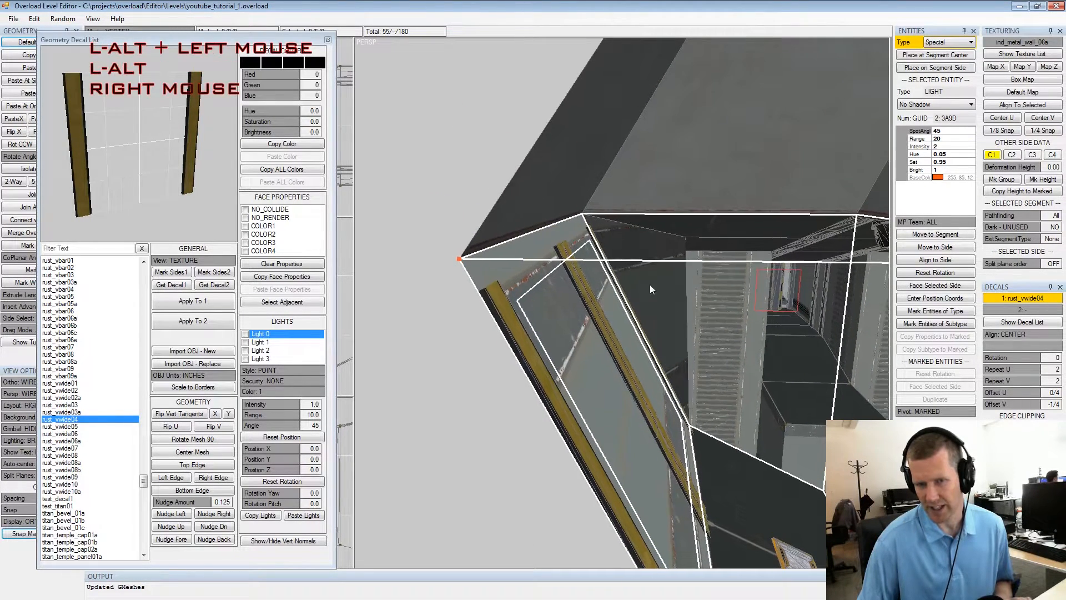
Examine the lowered bars against the ceiling from several angles and return the decal's Offset V to 0/4
{"action": "scroll", "coordinate": [645, 285], "scroll_direction": "up", "scroll_amount": 2, "text": "alt"}
{"action": "middle_click_drag", "start_coordinate": [644, 286], "coordinate": [664, 277], "text": "alt"}
{"action": "left_click_drag", "start_coordinate": [665, 277], "coordinate": [584, 261], "text": "alt"}
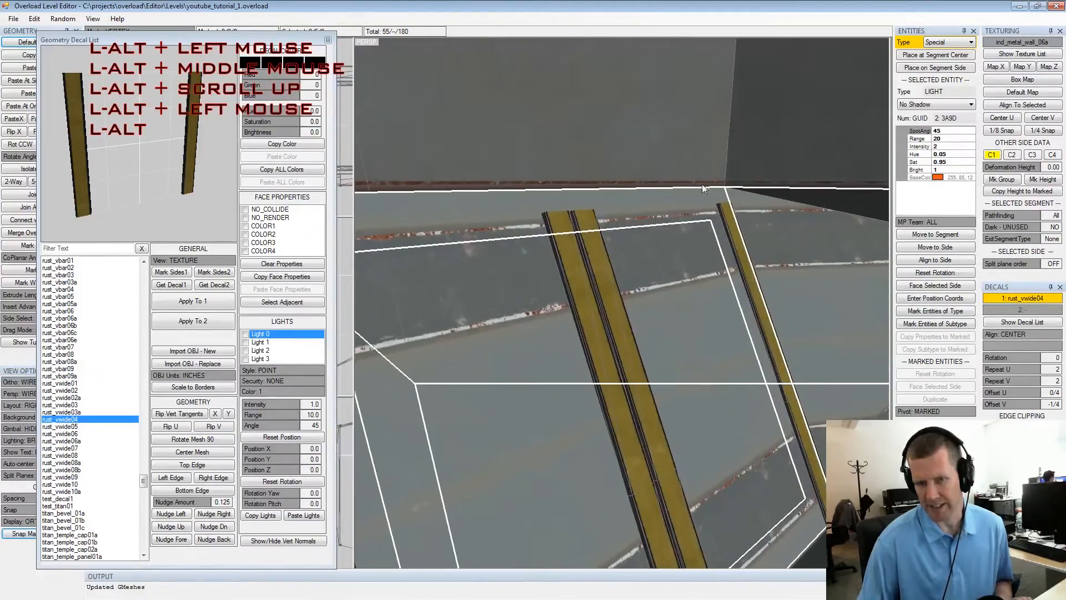
{"action": "left_click_drag", "start_coordinate": [698, 230], "coordinate": [632, 224], "text": "alt"}
{"action": "middle_click_drag", "start_coordinate": [633, 224], "coordinate": [660, 222], "text": "alt"}
{"action": "scroll", "coordinate": [660, 222], "scroll_direction": "down", "scroll_amount": 2, "text": "alt"}
{"action": "left_click_drag", "start_coordinate": [660, 222], "coordinate": [717, 245], "text": "alt"}
{"action": "scroll", "coordinate": [747, 232], "scroll_direction": "up", "scroll_amount": 2, "text": "alt"}
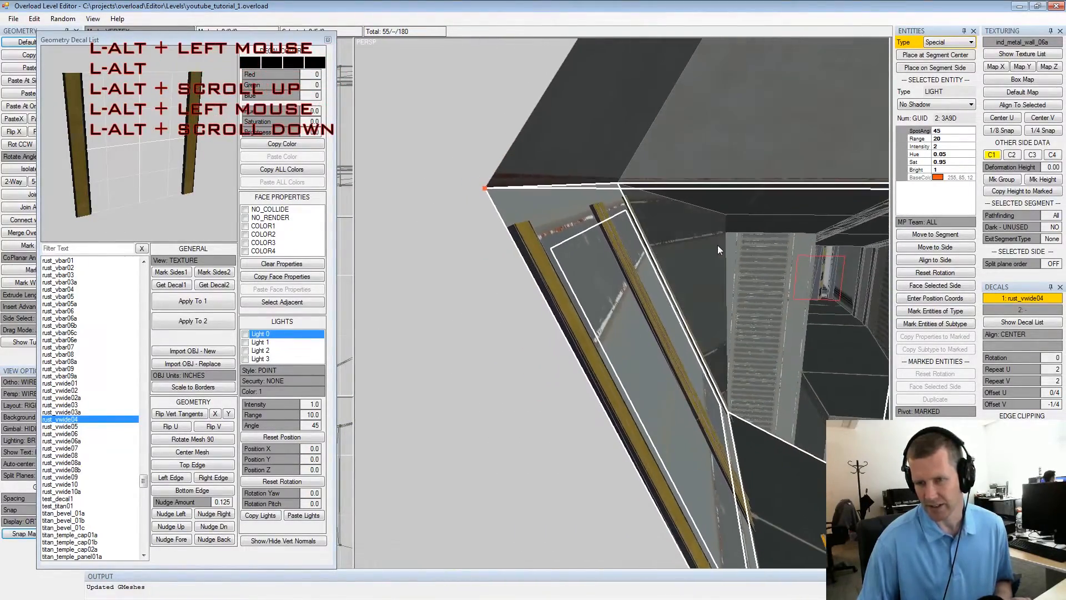
{"action": "left_click", "coordinate": [1010, 405]}
Mark the slanted wall's two upper vertices and move them inward to reduce the slant
{"action": "left_click_drag", "start_coordinate": [789, 327], "coordinate": [741, 309], "text": "alt"}
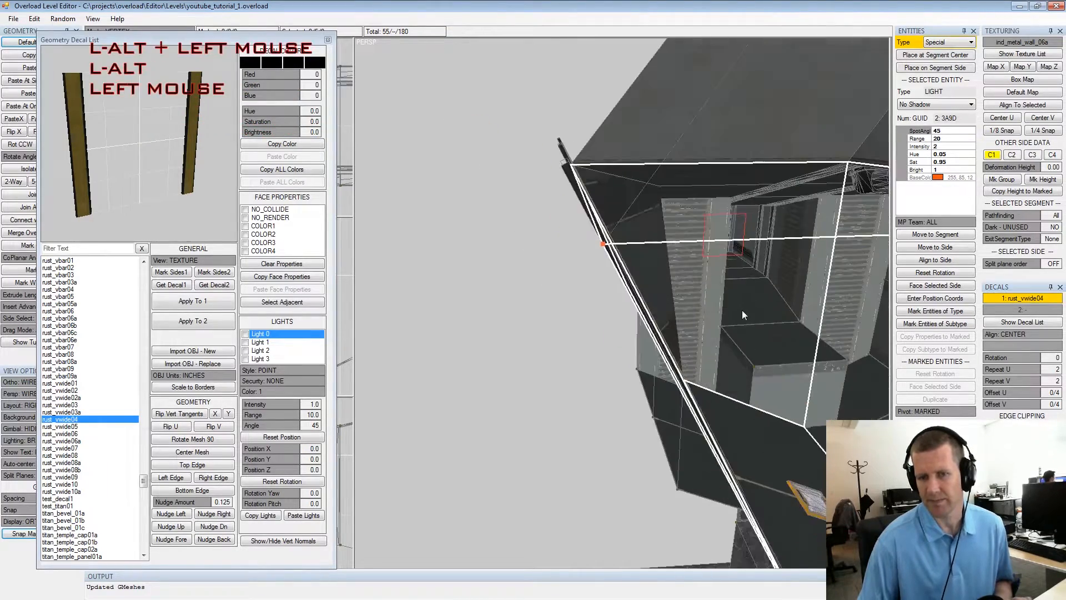
{"action": "scroll", "coordinate": [741, 309], "scroll_direction": "up", "scroll_amount": 2, "text": "alt"}
{"action": "middle_click_drag", "start_coordinate": [740, 309], "coordinate": [663, 283], "text": "alt"}
{"action": "left_click_drag", "start_coordinate": [662, 282], "coordinate": [656, 256], "text": "alt"}
{"action": "middle_click_drag", "start_coordinate": [655, 256], "coordinate": [626, 254], "text": "alt"}
{"action": "scroll", "coordinate": [626, 254], "scroll_direction": "down", "scroll_amount": 2, "text": "alt"}
{"action": "left_click_drag", "start_coordinate": [626, 254], "coordinate": [617, 267], "text": "alt"}
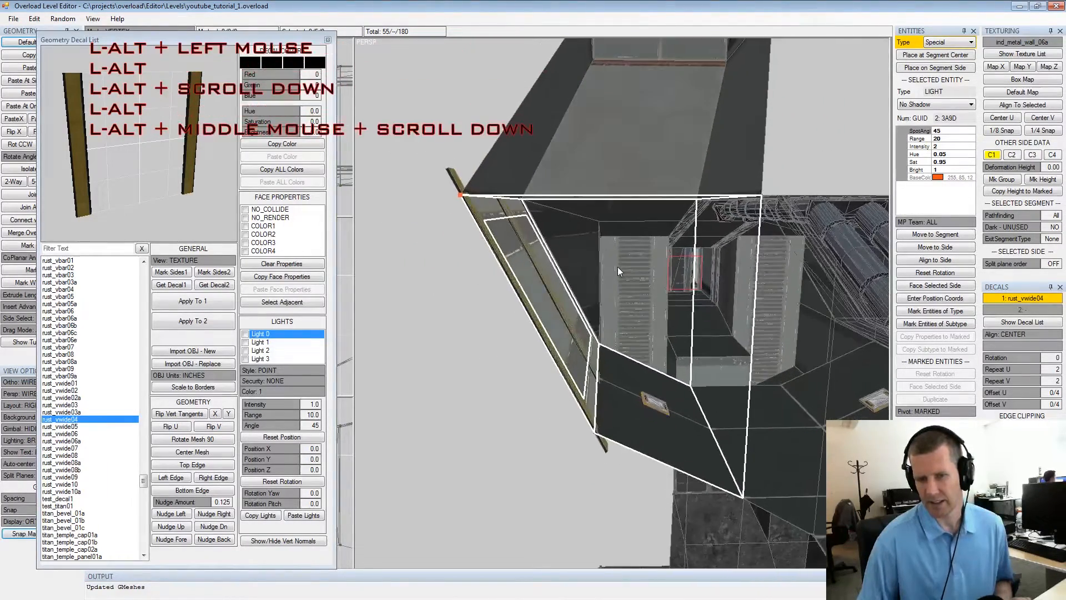
{"action": "key", "text": "space"}
{"action": "left_click", "coordinate": [550, 217]}
{"action": "key", "text": "space"}
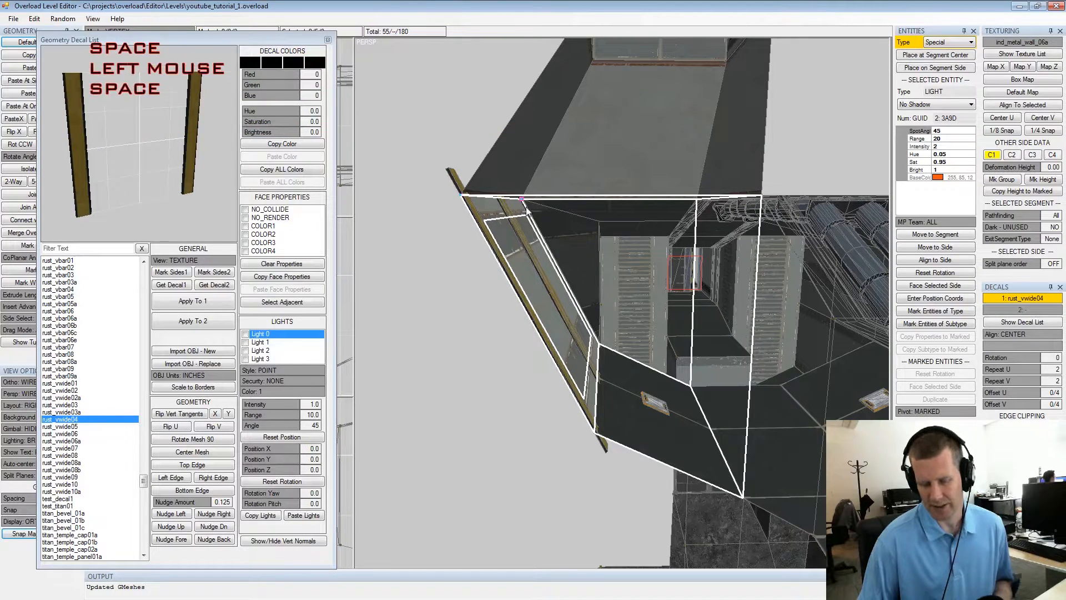
{"action": "key", "text": "KP_6"}
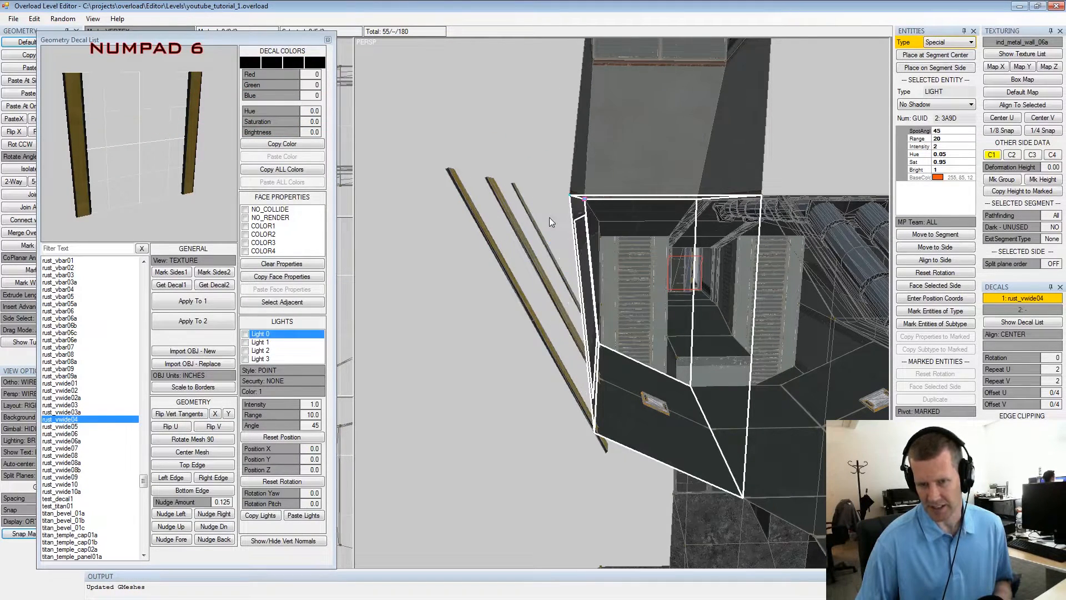
Nudge the marked upper vertices of the slanted wall once more, unmark them, and toggle the wall's rust_vwide04 decal
{"action": "key", "text": "KP_6"}
{"action": "key", "text": "shift+space"}
{"action": "left_click_drag", "start_coordinate": [659, 250], "coordinate": [609, 245], "text": "alt"}
{"action": "key", "text": "Return"}
{"action": "scroll", "coordinate": [696, 304], "scroll_direction": "up", "scroll_amount": 2, "text": "alt"}
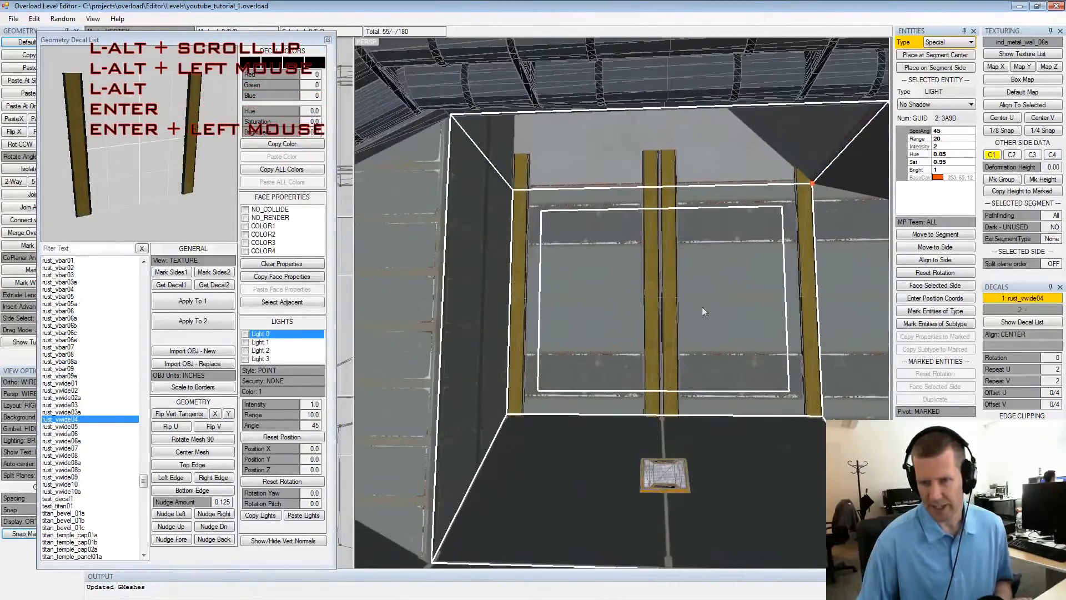
{"action": "left_click", "coordinate": [1023, 298]}
Select the raised floor block beside the grated pit and mark its exposed vertical side
{"action": "left_click_drag", "start_coordinate": [721, 299], "coordinate": [701, 310], "text": "alt"}
{"action": "middle_click_drag", "start_coordinate": [700, 310], "coordinate": [661, 260], "text": "alt"}
{"action": "scroll", "coordinate": [658, 257], "scroll_direction": "down", "scroll_amount": 2, "text": "alt"}
{"action": "left_click_drag", "start_coordinate": [659, 252], "coordinate": [750, 281], "text": "alt"}
{"action": "middle_click_drag", "start_coordinate": [751, 281], "coordinate": [704, 299], "text": "alt"}
{"action": "scroll", "coordinate": [704, 298], "scroll_direction": "up", "scroll_amount": 2, "text": "alt"}
{"action": "left_click_drag", "start_coordinate": [704, 299], "coordinate": [743, 361], "text": "alt"}
{"action": "key", "text": "Tab"}
{"action": "left_click", "coordinate": [770, 396]}
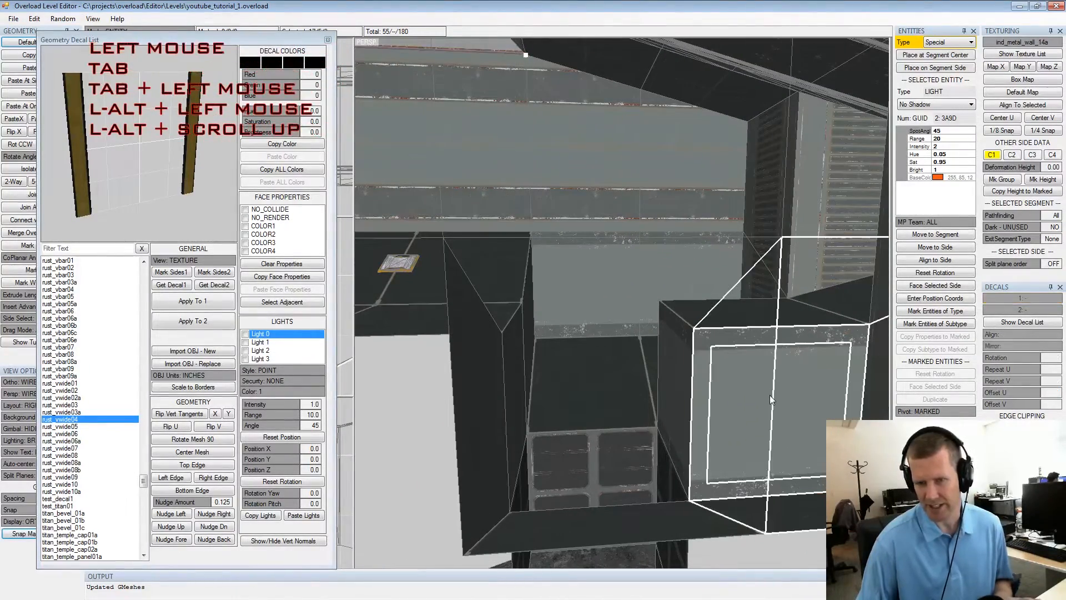
{"action": "key", "text": "Tab"}
{"action": "key", "text": "space"}
{"action": "key", "text": "Tab"}
{"action": "key", "text": "space"}
Mark the block's remaining vertical sides around its outer corners, ending with the end side selected
{"action": "left_click_drag", "start_coordinate": [679, 377], "coordinate": [711, 371], "text": "alt"}
{"action": "middle_click_drag", "start_coordinate": [711, 371], "coordinate": [789, 318], "text": "alt"}
{"action": "left_click_drag", "start_coordinate": [789, 319], "coordinate": [696, 304], "text": "alt"}
{"action": "left_click", "coordinate": [711, 283]}
{"action": "key", "text": "space"}
{"action": "middle_click_drag", "start_coordinate": [696, 303], "coordinate": [657, 282], "text": "alt"}
{"action": "mouse_move", "coordinate": [657, 282]}
{"action": "left_mouse_down", "text": "alt"}
{"action": "mouse_move", "coordinate": [590, 283]}
{"action": "mouse_move", "coordinate": [661, 287]}
{"action": "left_mouse_up", "text": "alt"}
{"action": "key", "text": "alt"}
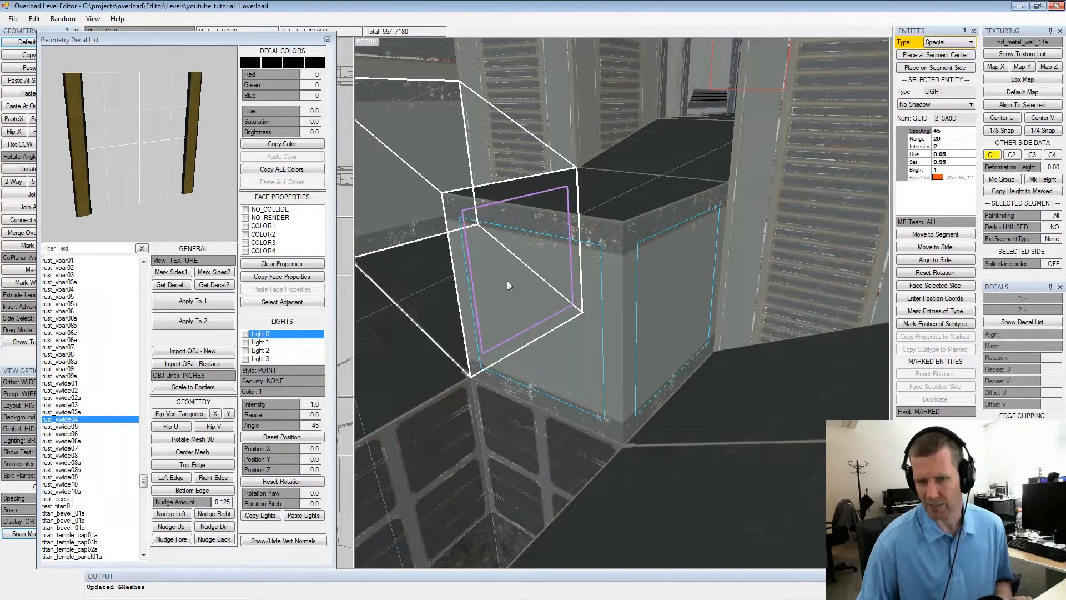
{"action": "left_click_drag", "start_coordinate": [709, 288], "coordinate": [585, 299], "text": "alt"}
{"action": "left_click", "coordinate": [677, 283]}
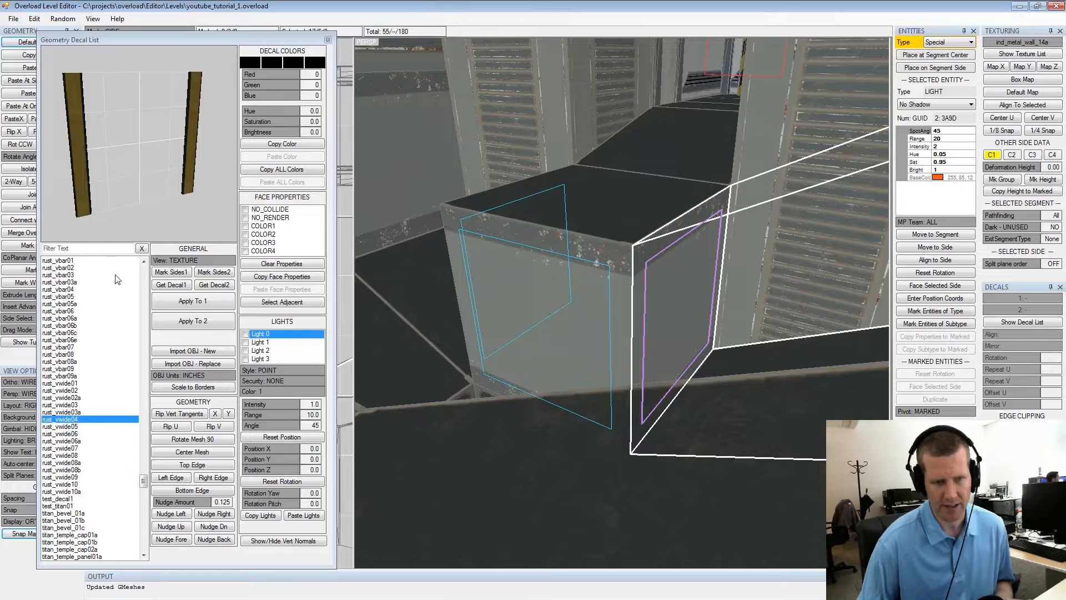
Filter the decal list by "rust_" and apply rust_hbar03 as decal 1 to the block's marked sides
{"action": "left_click", "coordinate": [90, 248]}
{"action": "type", "text": "rust_"}
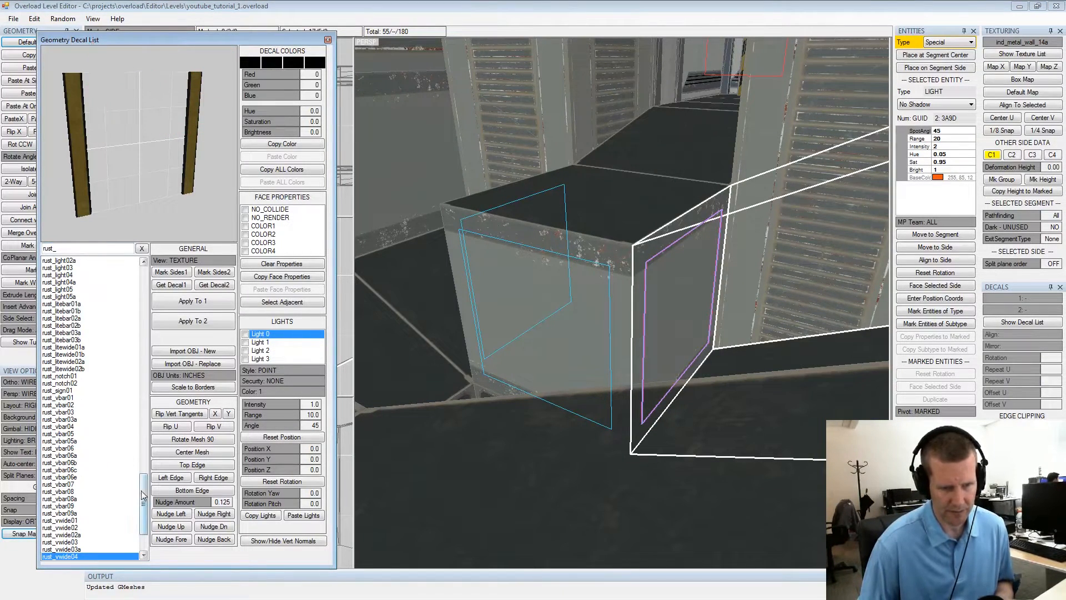
{"action": "left_click_drag", "start_coordinate": [143, 502], "coordinate": [133, 408]}
{"action": "left_click", "coordinate": [74, 469]}
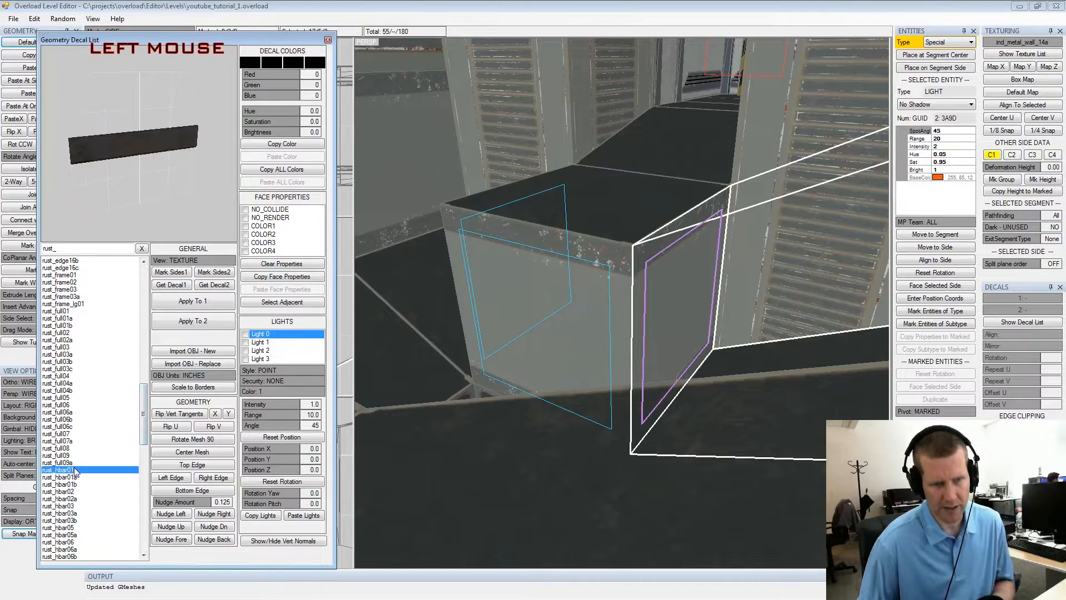
{"action": "key", "text": "Down"}
{"action": "key", "text": "Down"}
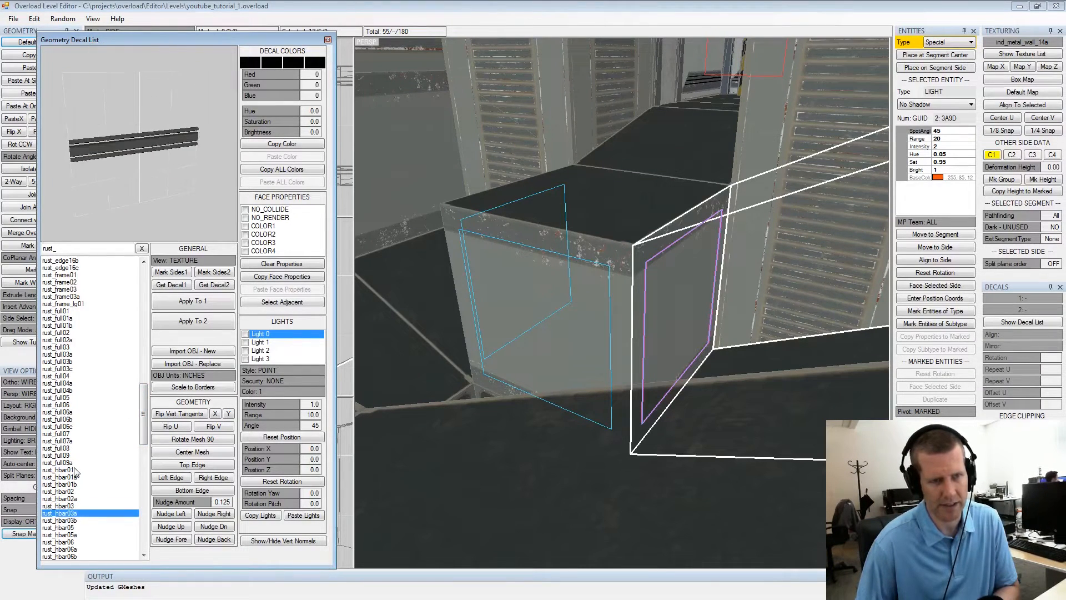
{"action": "left_click", "coordinate": [198, 306]}
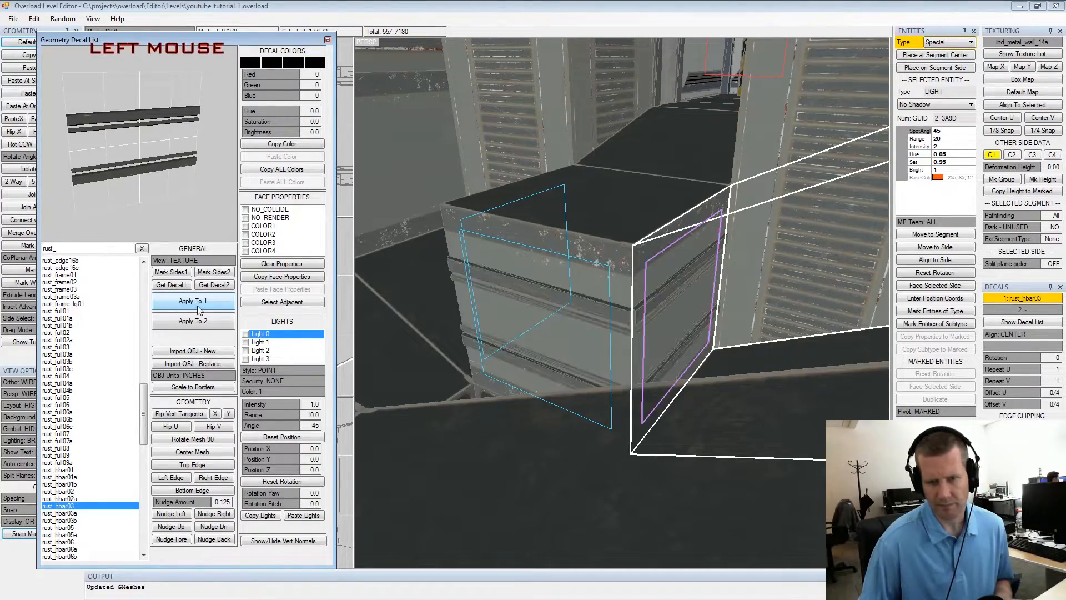
Set the bar decals' Repeat U to 2 and clip their overhanging ends at the block's outer corner
{"action": "left_click_drag", "start_coordinate": [693, 281], "coordinate": [646, 306], "text": "alt"}
{"action": "scroll", "coordinate": [631, 311], "scroll_direction": "up", "scroll_amount": 3, "text": "alt"}
{"action": "middle_click_drag", "start_coordinate": [631, 311], "coordinate": [677, 254], "text": "alt"}
{"action": "left_click_drag", "start_coordinate": [678, 255], "coordinate": [667, 293], "text": "alt"}
{"action": "scroll", "coordinate": [672, 281], "scroll_direction": "up", "scroll_amount": 3, "text": "alt"}
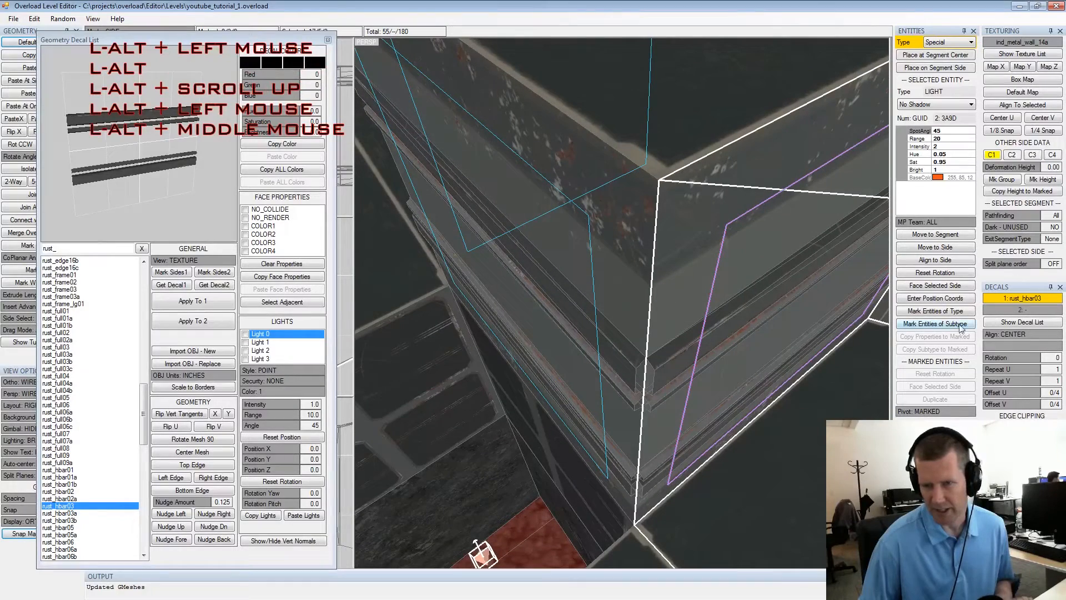
{"action": "left_click", "coordinate": [1024, 369]}
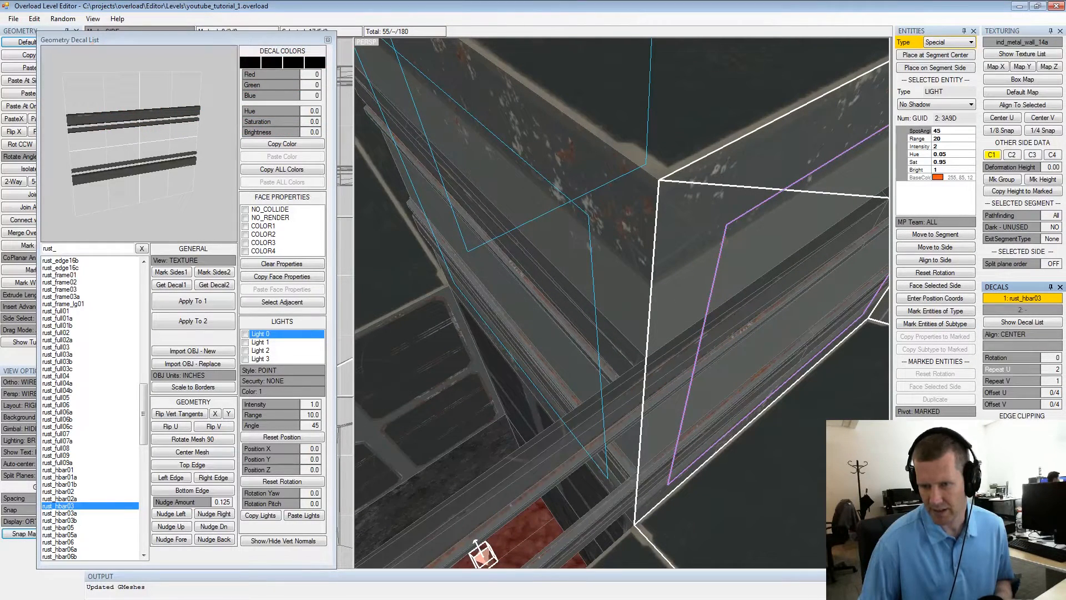
{"action": "right_click", "coordinate": [1023, 428]}
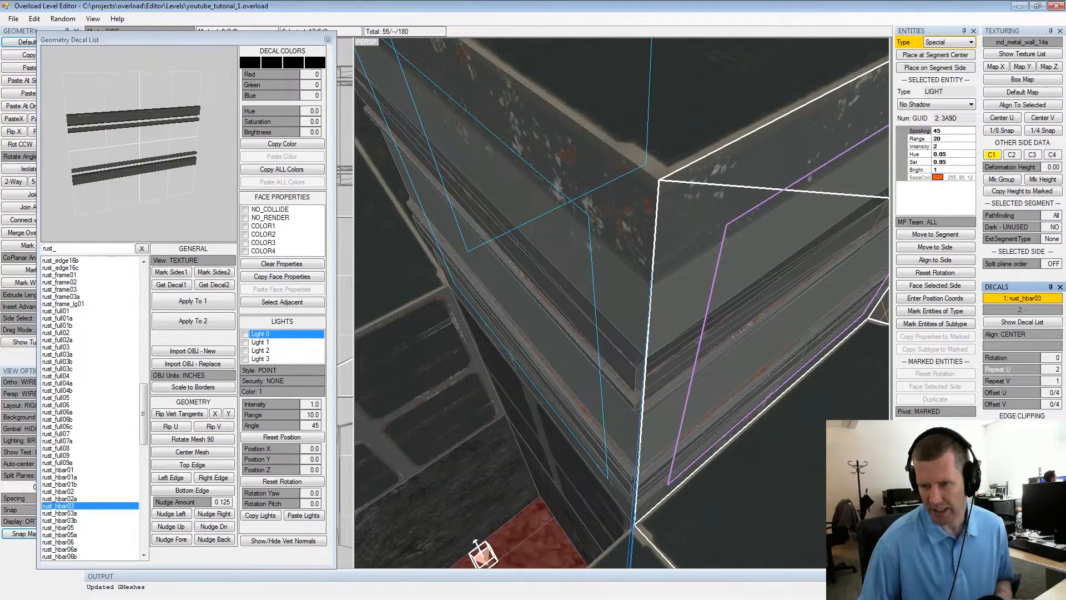
{"action": "left_click", "coordinate": [735, 391]}
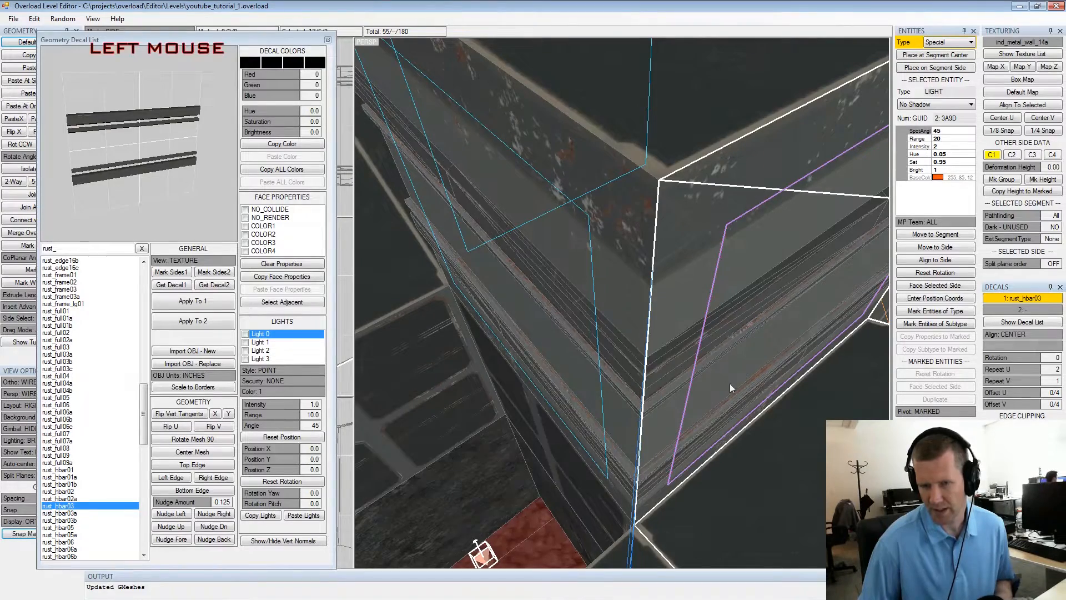
Adjust the edge clipping of the bar decals at both ends, including where the block meets the shuttered wall
{"action": "left_click_drag", "start_coordinate": [735, 391], "coordinate": [769, 383], "text": "alt"}
{"action": "middle_click_drag", "start_coordinate": [769, 384], "coordinate": [739, 344], "text": "alt"}
{"action": "left_click_drag", "start_coordinate": [739, 344], "coordinate": [642, 287], "text": "alt"}
{"action": "left_click", "coordinate": [1023, 438]}
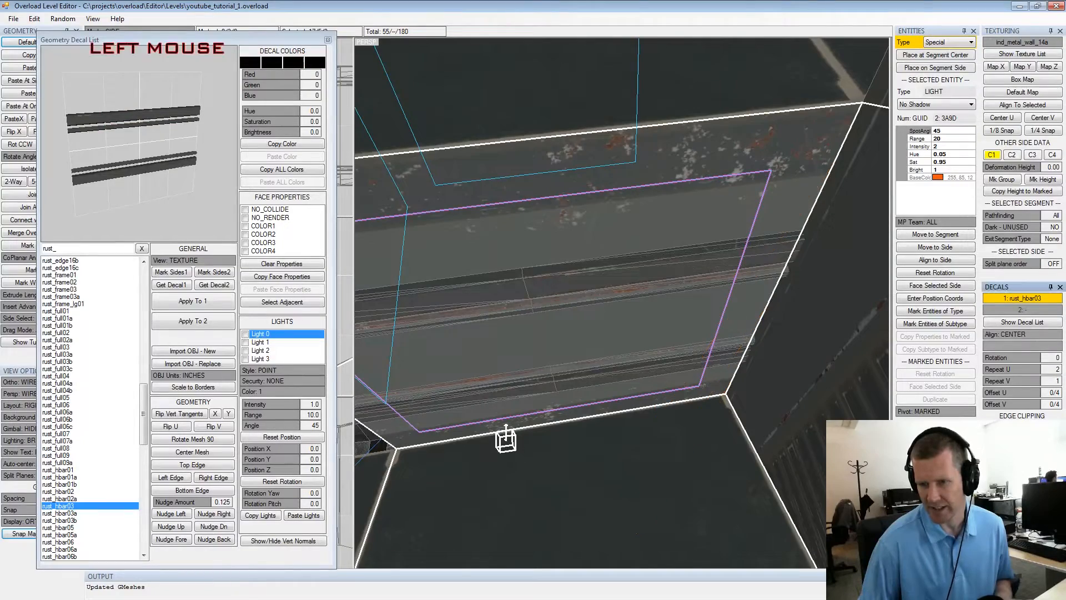
{"action": "left_click_drag", "start_coordinate": [616, 287], "coordinate": [689, 278], "text": "alt"}
{"action": "middle_click_drag", "start_coordinate": [689, 278], "coordinate": [675, 268], "text": "alt"}
{"action": "left_click_drag", "start_coordinate": [676, 267], "coordinate": [682, 262], "text": "alt"}
{"action": "left_click", "coordinate": [722, 276]}
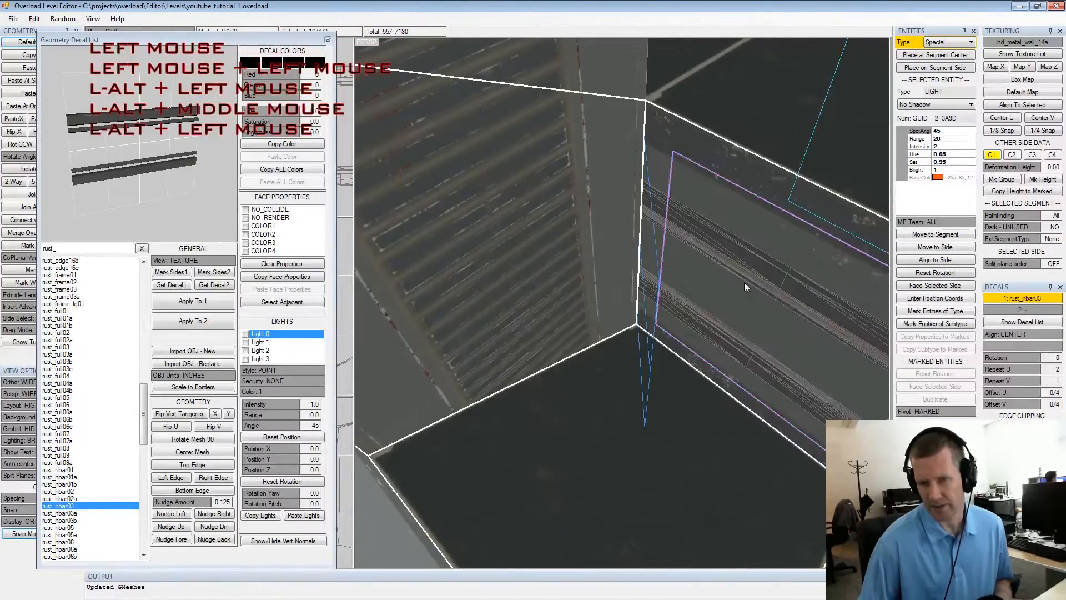
{"action": "right_click", "coordinate": [1022, 428]}
Check the bars on the block's neighbouring sides and unmark all sides
{"action": "left_click_drag", "start_coordinate": [813, 362], "coordinate": [688, 287], "text": "alt"}
{"action": "scroll", "coordinate": [708, 282], "scroll_direction": "down", "scroll_amount": 3, "text": "alt"}
{"action": "middle_click_drag", "start_coordinate": [689, 287], "coordinate": [650, 292], "text": "alt"}
{"action": "left_click_drag", "start_coordinate": [650, 292], "coordinate": [542, 276], "text": "alt"}
{"action": "scroll", "coordinate": [660, 292], "scroll_direction": "up", "scroll_amount": 3, "text": "alt"}
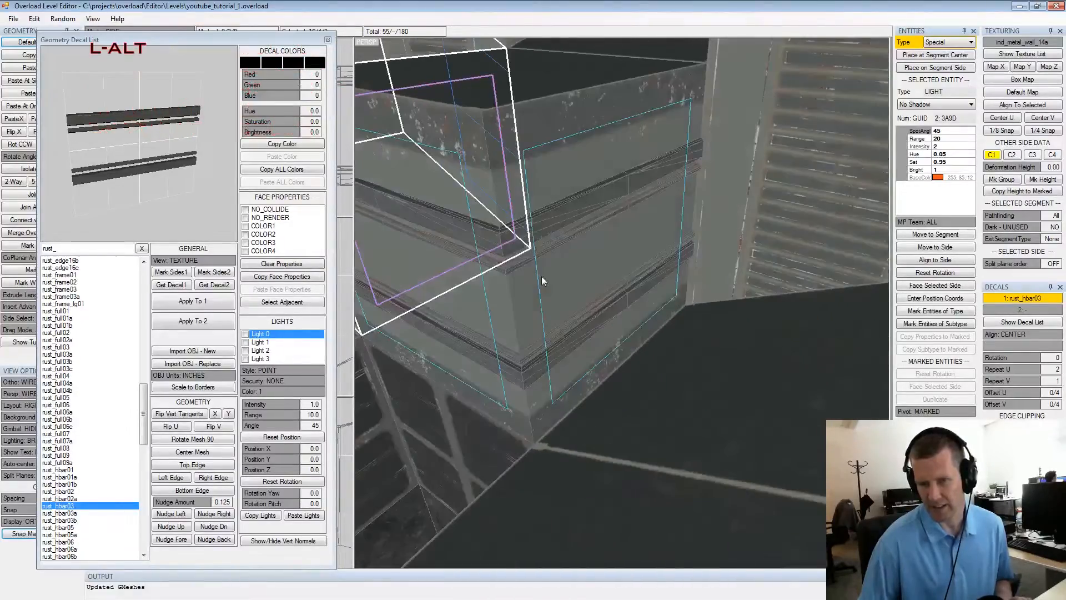
{"action": "middle_click_drag", "start_coordinate": [541, 276], "coordinate": [624, 276], "text": "alt"}
{"action": "left_click", "coordinate": [667, 254]}
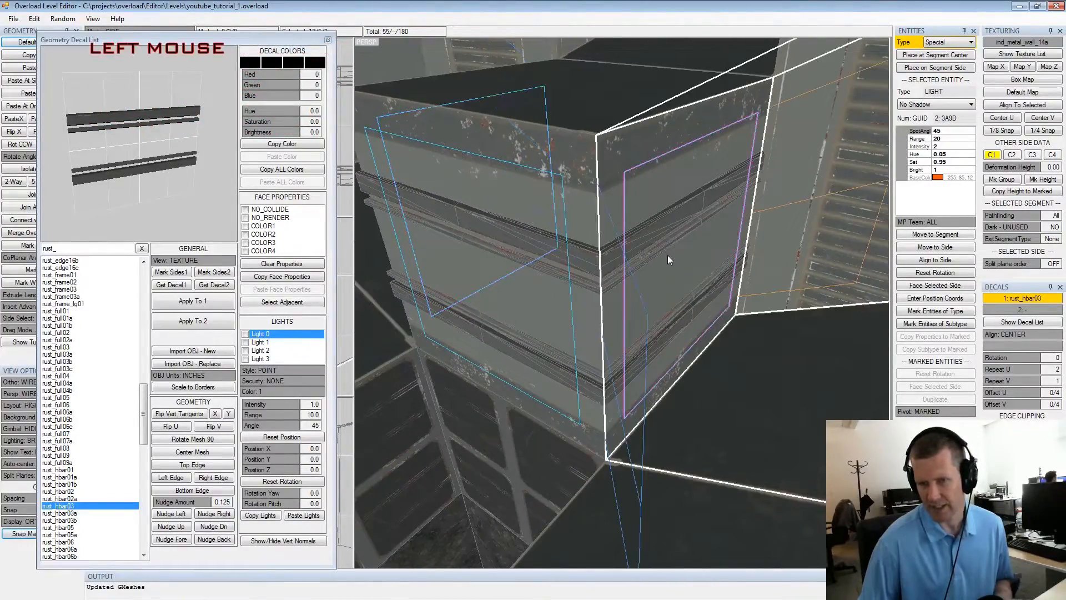
{"action": "key", "text": "shift+space"}
Examine how the clipped horizontal bars meet at the block's outer corners from several angles
{"action": "left_click_drag", "start_coordinate": [650, 273], "coordinate": [618, 273], "text": "alt"}
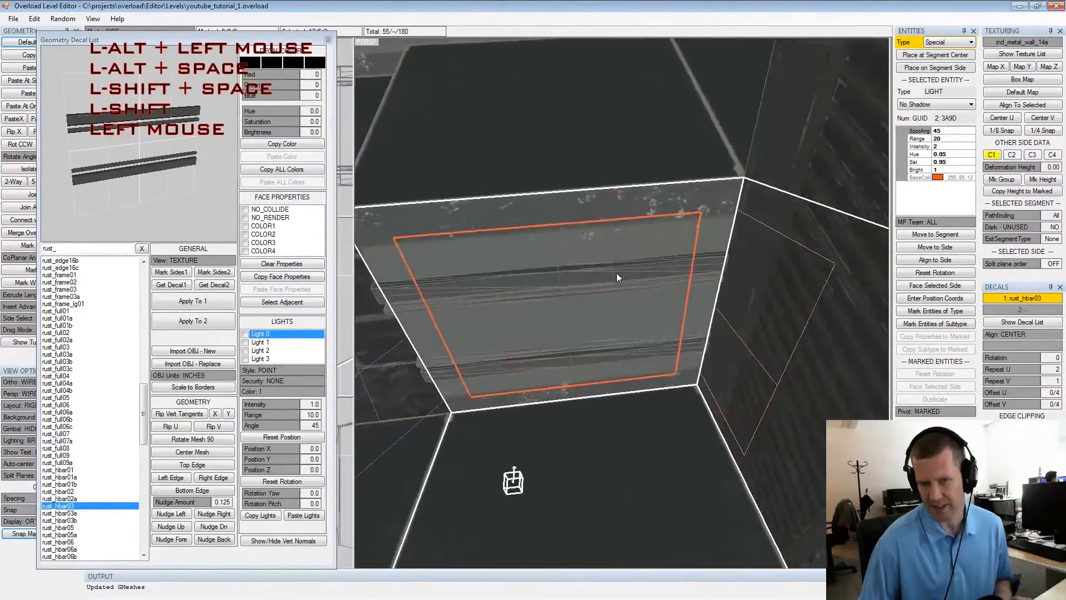
{"action": "middle_click_drag", "start_coordinate": [617, 274], "coordinate": [658, 259], "text": "alt"}
{"action": "left_click_drag", "start_coordinate": [658, 260], "coordinate": [766, 264], "text": "alt"}
{"action": "scroll", "coordinate": [697, 259], "scroll_direction": "up", "scroll_amount": 3, "text": "alt"}
{"action": "left_click_drag", "start_coordinate": [694, 259], "coordinate": [653, 302], "text": "alt"}
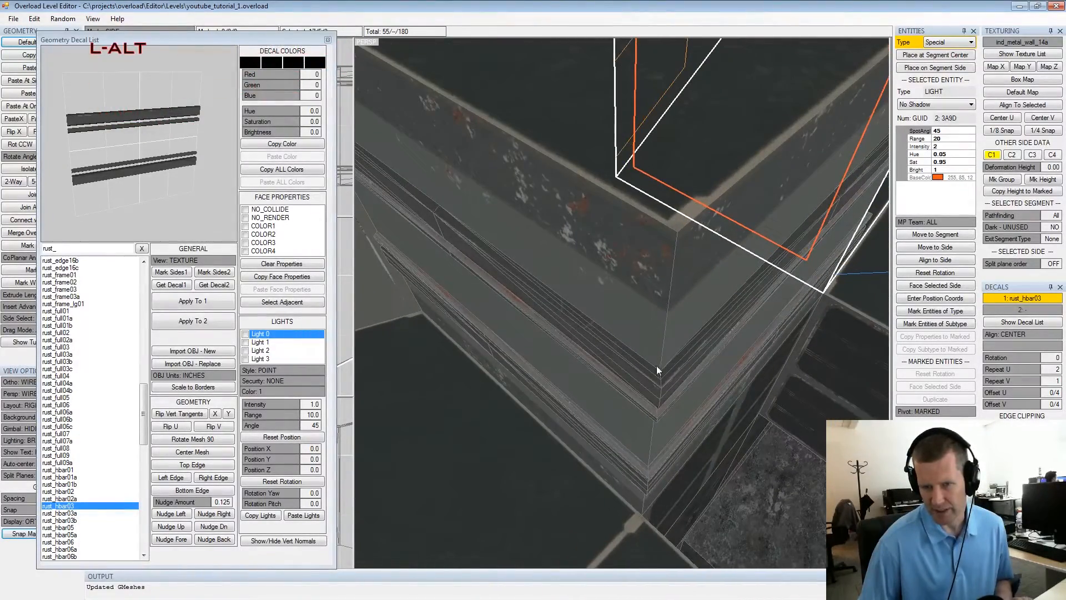
{"action": "scroll", "coordinate": [654, 348], "scroll_direction": "down", "scroll_amount": 2, "text": "alt"}
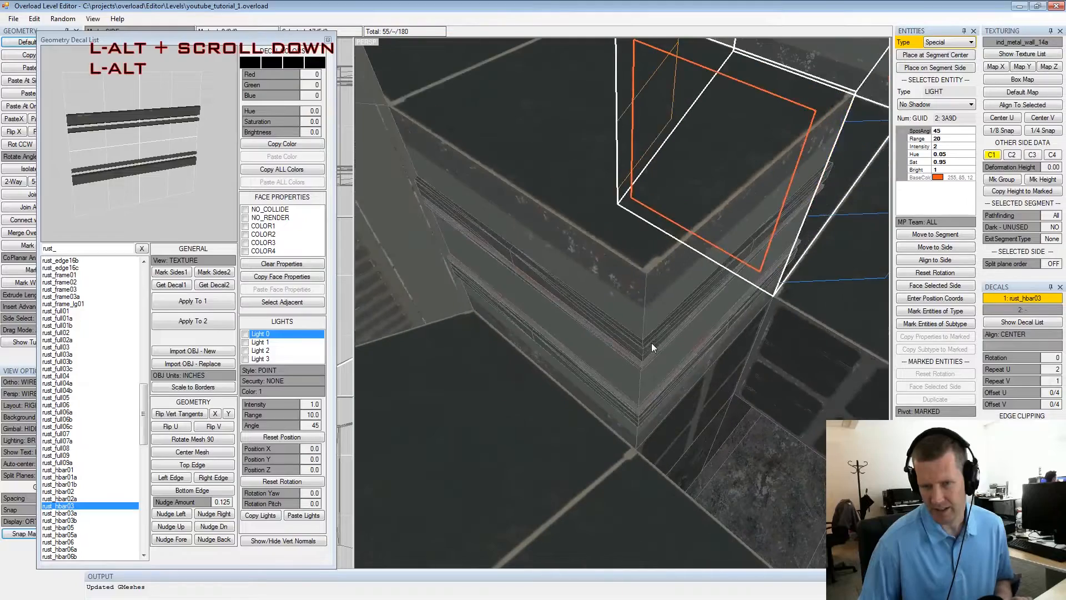
{"action": "left_click_drag", "start_coordinate": [652, 343], "coordinate": [644, 334], "text": "alt"}
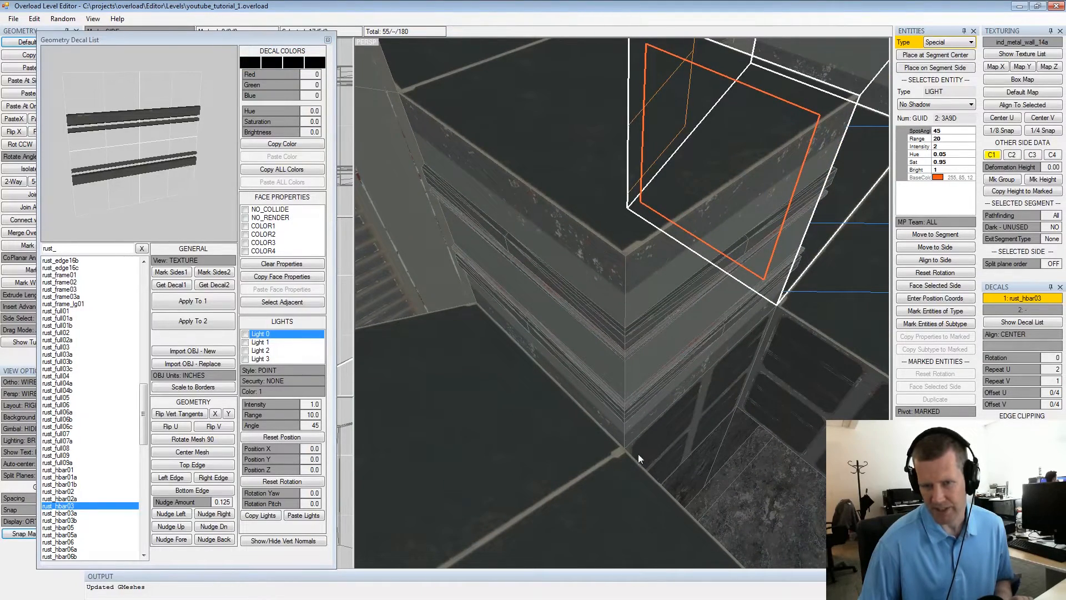
{"action": "left_click_drag", "start_coordinate": [695, 301], "coordinate": [647, 205], "text": "alt"}
{"action": "middle_click_drag", "start_coordinate": [647, 204], "coordinate": [683, 283], "text": "alt"}
{"action": "left_click_drag", "start_coordinate": [684, 282], "coordinate": [617, 260], "text": "alt"}
{"action": "scroll", "coordinate": [639, 300], "scroll_direction": "up", "scroll_amount": 2, "text": "alt"}
{"action": "scroll", "coordinate": [606, 264], "scroll_direction": "down", "scroll_amount": 2, "text": "alt"}
{"action": "middle_click_drag", "start_coordinate": [617, 260], "coordinate": [591, 274], "text": "alt"}
{"action": "scroll", "coordinate": [591, 274], "scroll_direction": "up", "scroll_amount": 2, "text": "alt"}
{"action": "mouse_move", "coordinate": [591, 275]}
{"action": "left_mouse_down", "text": "alt"}
{"action": "mouse_move", "coordinate": [596, 259]}
{"action": "mouse_move", "coordinate": [606, 281]}
{"action": "mouse_move", "coordinate": [574, 274]}
{"action": "left_mouse_up", "text": "alt"}
{"action": "scroll", "coordinate": [595, 259], "scroll_direction": "down", "scroll_amount": 2, "text": "alt"}
{"action": "middle_click_drag", "start_coordinate": [575, 275], "coordinate": [631, 301], "text": "alt"}
{"action": "scroll", "coordinate": [630, 301], "scroll_direction": "down", "scroll_amount": 2, "text": "alt"}
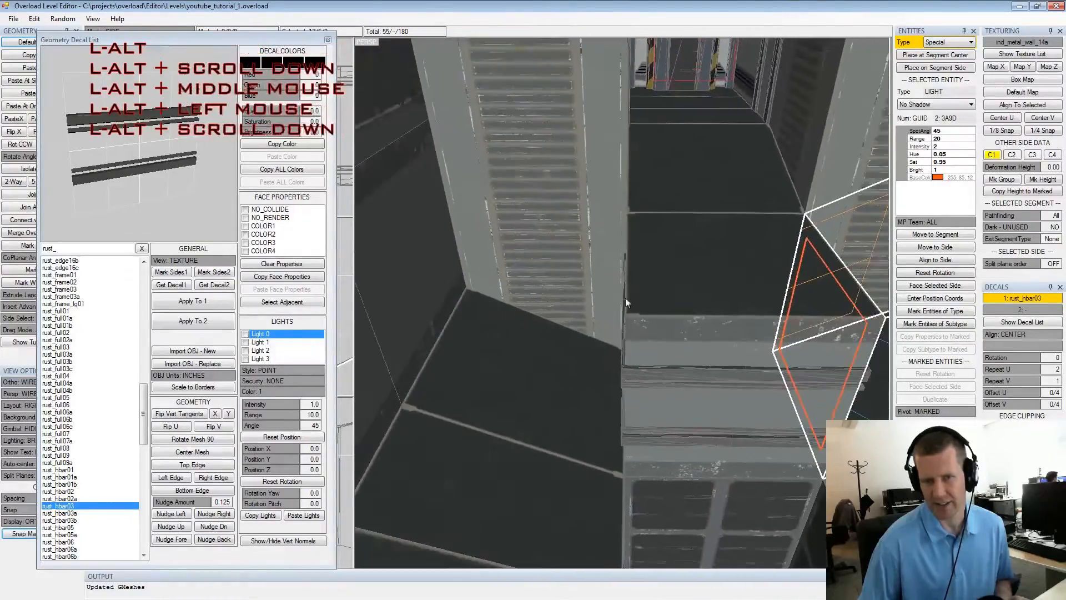
Mark the plain lower wall sides on both sides of the floor pit
{"action": "left_click_drag", "start_coordinate": [630, 301], "coordinate": [548, 281], "text": "alt"}
{"action": "middle_click_drag", "start_coordinate": [547, 281], "coordinate": [561, 313], "text": "alt"}
{"action": "scroll", "coordinate": [561, 312], "scroll_direction": "up", "scroll_amount": 2, "text": "alt"}
{"action": "left_click_drag", "start_coordinate": [560, 311], "coordinate": [521, 267], "text": "alt"}
{"action": "left_click", "coordinate": [545, 254]}
{"action": "key", "text": "space"}
{"action": "middle_click_drag", "start_coordinate": [545, 254], "coordinate": [652, 258], "text": "alt"}
{"action": "left_click", "coordinate": [635, 258]}
{"action": "key", "text": "space"}
{"action": "left_click_drag", "start_coordinate": [635, 258], "coordinate": [452, 257], "text": "alt"}
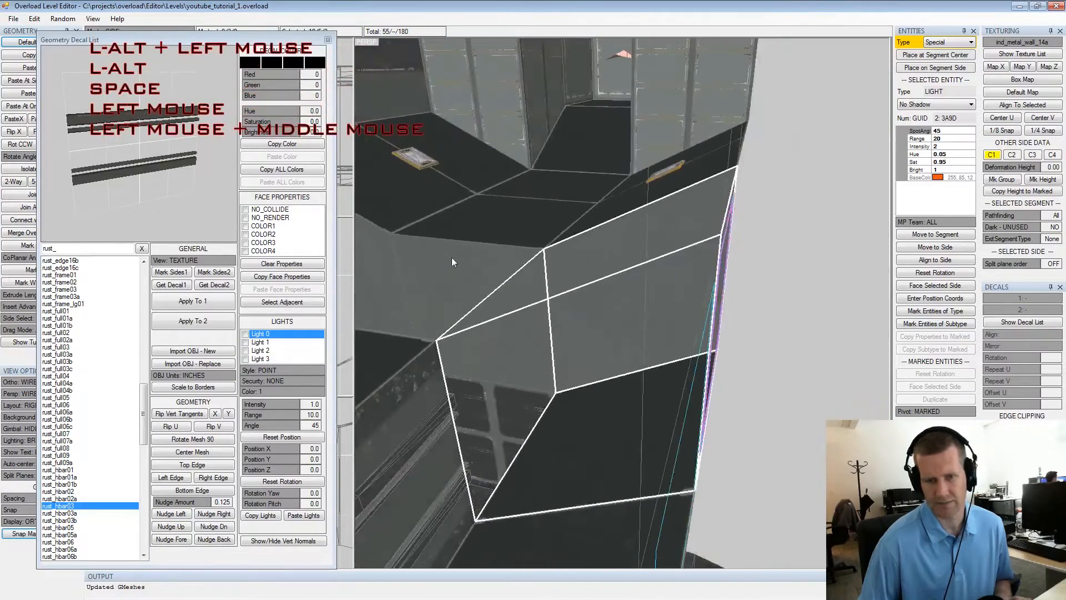
{"action": "middle_click_drag", "start_coordinate": [452, 257], "coordinate": [757, 242], "text": "alt"}
{"action": "left_click_drag", "start_coordinate": [758, 242], "coordinate": [673, 260], "text": "alt"}
{"action": "left_click", "coordinate": [780, 258]}
{"action": "key", "text": "space"}
{"action": "left_click", "coordinate": [780, 258]}
{"action": "key", "text": "space"}
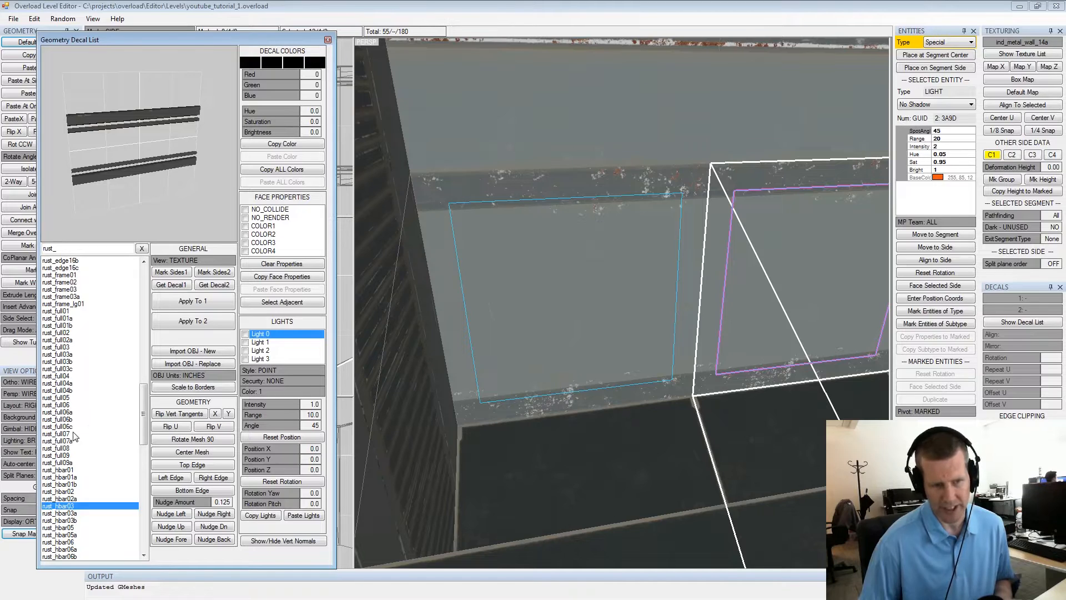
Apply the full-side frame decal rust_full07 as decal 1 to the marked wall sides
{"action": "left_click", "coordinate": [58, 434]}
{"action": "right_click_drag", "start_coordinate": [140, 206], "coordinate": [130, 177]}
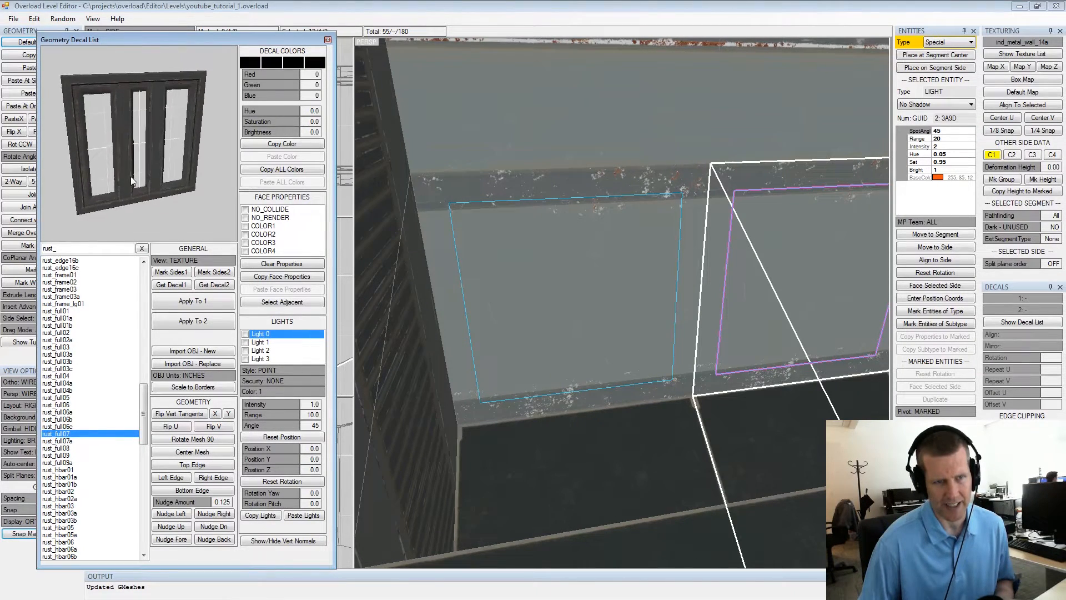
{"action": "left_click", "coordinate": [175, 306]}
Examine the frame decals on the lower walls and their fit against the adjoining walls and floor
{"action": "left_click_drag", "start_coordinate": [745, 264], "coordinate": [531, 282], "text": "alt"}
{"action": "scroll", "coordinate": [609, 297], "scroll_direction": "up", "scroll_amount": 2, "text": "alt"}
{"action": "scroll", "coordinate": [489, 241], "scroll_direction": "up", "scroll_amount": 2, "text": "alt"}
{"action": "left_click_drag", "start_coordinate": [500, 249], "coordinate": [736, 242], "text": "alt"}
{"action": "scroll", "coordinate": [625, 239], "scroll_direction": "down", "scroll_amount": 2, "text": "alt"}
{"action": "middle_click_drag", "start_coordinate": [736, 241], "coordinate": [682, 246], "text": "alt"}
{"action": "left_click_drag", "start_coordinate": [682, 246], "coordinate": [730, 265], "text": "alt"}
{"action": "scroll", "coordinate": [685, 265], "scroll_direction": "up", "scroll_amount": 1, "text": "alt"}
{"action": "scroll", "coordinate": [688, 269], "scroll_direction": "down", "scroll_amount": 2, "text": "alt"}
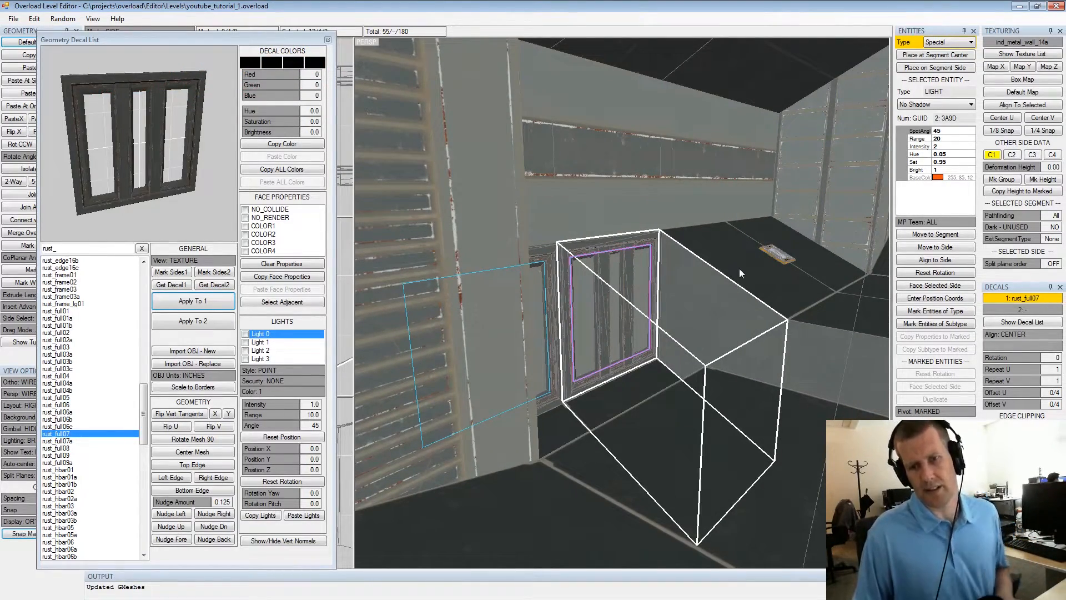
{"action": "middle_click_drag", "start_coordinate": [740, 269], "coordinate": [638, 269]}
{"action": "scroll", "coordinate": [662, 321], "scroll_direction": "down", "scroll_amount": 2}
{"action": "left_click_drag", "start_coordinate": [662, 321], "coordinate": [649, 328], "text": "alt"}
{"action": "scroll", "coordinate": [650, 328], "scroll_direction": "up", "scroll_amount": 1, "text": "alt"}
{"action": "middle_click_drag", "start_coordinate": [651, 328], "coordinate": [671, 291], "text": "alt"}
{"action": "left_click_drag", "start_coordinate": [671, 291], "coordinate": [634, 317], "text": "alt"}
{"action": "middle_click_drag", "start_coordinate": [633, 318], "coordinate": [707, 276], "text": "alt"}
{"action": "left_click_drag", "start_coordinate": [708, 275], "coordinate": [612, 306], "text": "alt"}
Unmark the wall sides and mark the four floor sides in front of the framed walls beside the pit
{"action": "key", "text": "shift+space"}
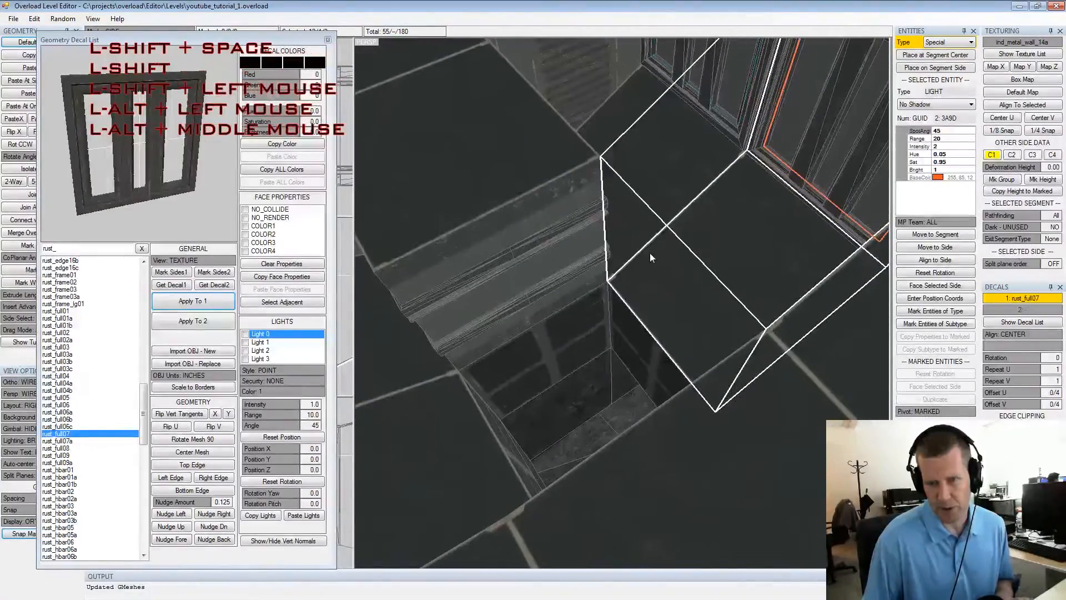
{"action": "left_click", "coordinate": [649, 253]}
{"action": "key", "text": "space"}
{"action": "left_click", "coordinate": [627, 214]}
{"action": "middle_click_drag", "start_coordinate": [627, 214], "coordinate": [709, 206], "text": "alt"}
{"action": "left_click_drag", "start_coordinate": [709, 206], "coordinate": [655, 238], "text": "alt"}
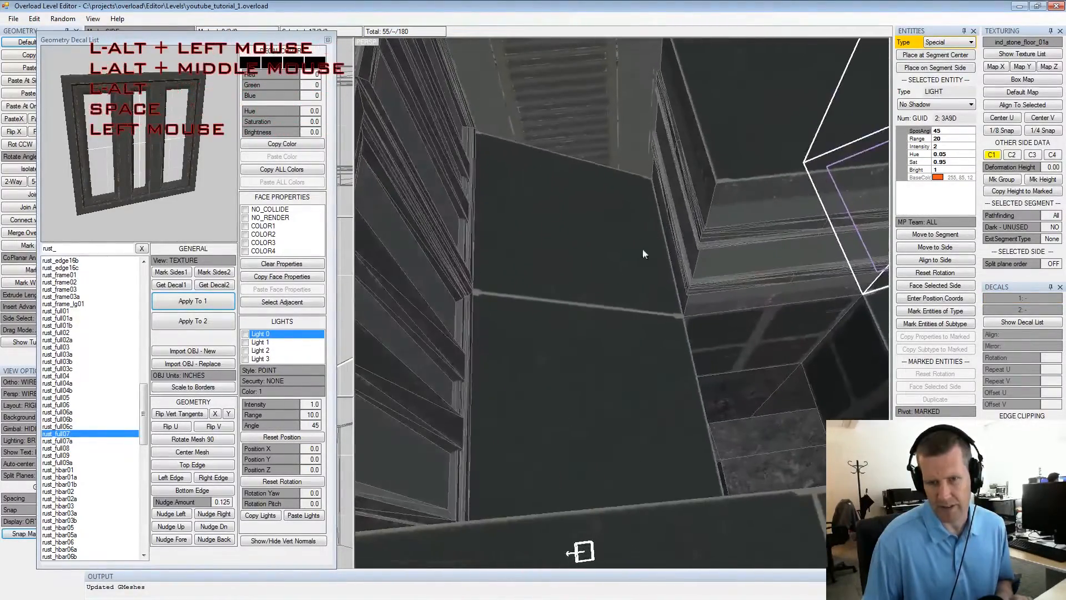
{"action": "left_click", "coordinate": [550, 320]}
{"action": "key", "text": "space"}
{"action": "left_click", "coordinate": [571, 260]}
{"action": "key", "text": "space"}
Apply the hazard-stripe decal rust_edge03 as decal 1 to the marked floor sides
{"action": "left_click_drag", "start_coordinate": [571, 261], "coordinate": [622, 322], "text": "alt"}
{"action": "mouse_move", "coordinate": [622, 323]}
{"action": "middle_mouse_down", "text": "alt"}
{"action": "mouse_move", "coordinate": [647, 334]}
{"action": "mouse_move", "coordinate": [618, 329]}
{"action": "middle_mouse_up", "text": "alt"}
{"action": "left_click_drag", "start_coordinate": [619, 329], "coordinate": [637, 318], "text": "alt"}
{"action": "middle_click_drag", "start_coordinate": [637, 314], "coordinate": [640, 297], "text": "alt"}
{"action": "scroll", "coordinate": [640, 298], "scroll_direction": "down", "scroll_amount": 3}
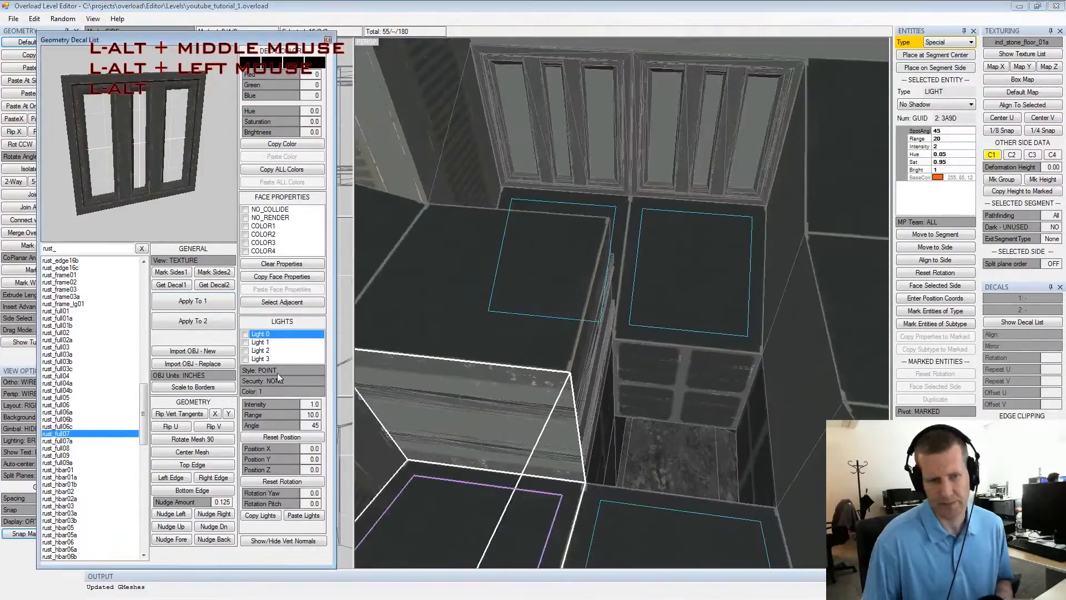
{"action": "left_click_drag", "start_coordinate": [146, 426], "coordinate": [143, 356]}
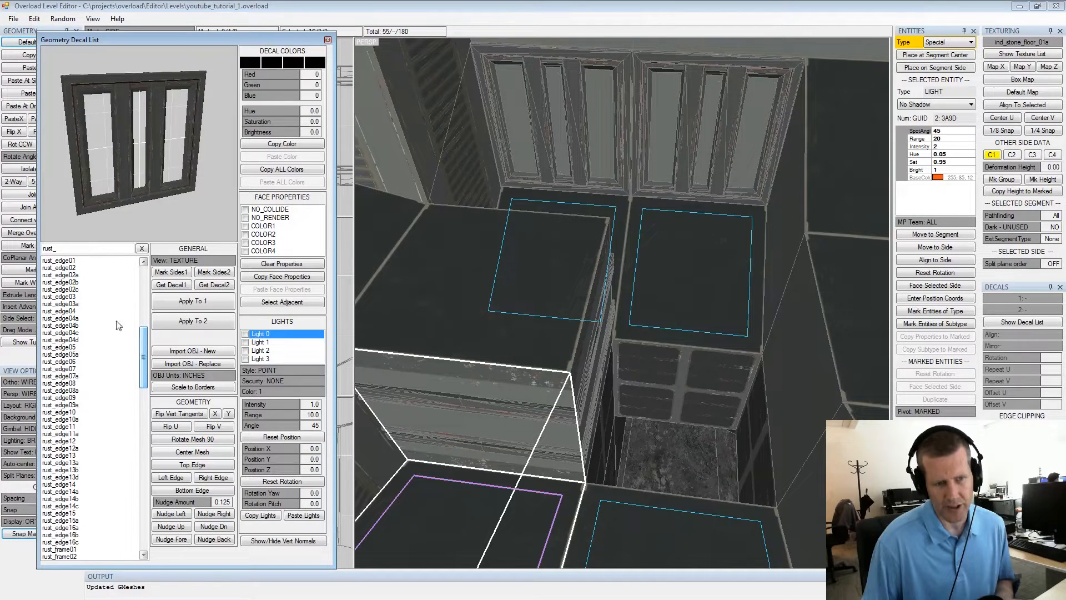
{"action": "left_click", "coordinate": [89, 300]}
{"action": "left_click", "coordinate": [195, 303]}
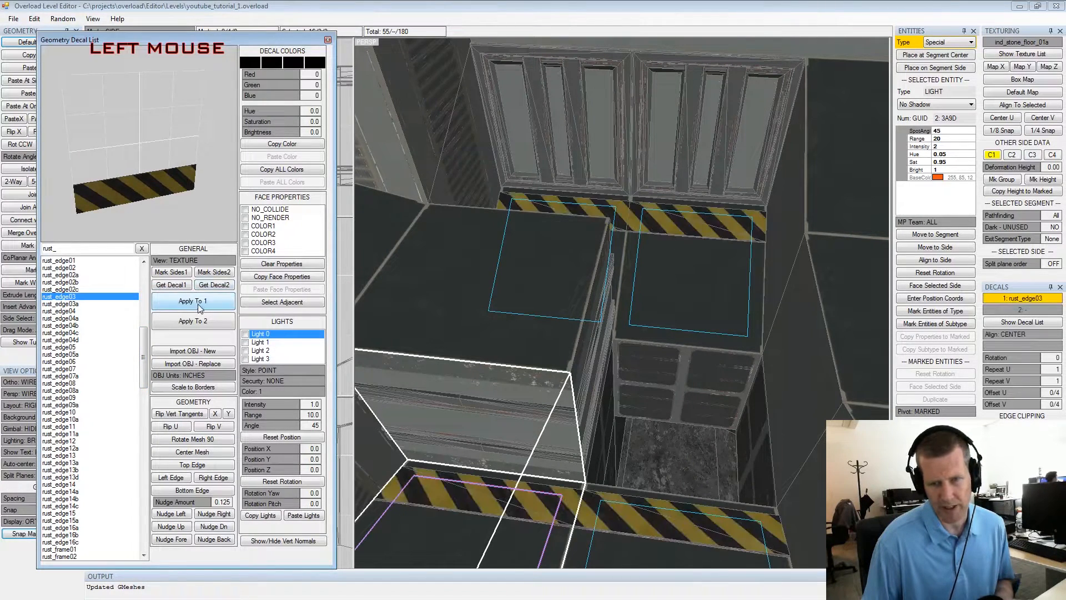
Check the stripes along the floor edges and apply rust_edge03 as decal 2 to the same marked floor sides
{"action": "left_click_drag", "start_coordinate": [678, 343], "coordinate": [642, 358], "text": "alt"}
{"action": "scroll", "coordinate": [650, 339], "scroll_direction": "up", "scroll_amount": 2, "text": "alt"}
{"action": "left_click_drag", "start_coordinate": [662, 317], "coordinate": [624, 273], "text": "alt"}
{"action": "middle_click_drag", "start_coordinate": [623, 272], "coordinate": [702, 269], "text": "alt"}
{"action": "scroll", "coordinate": [702, 269], "scroll_direction": "down", "scroll_amount": 2, "text": "alt"}
{"action": "left_click_drag", "start_coordinate": [703, 269], "coordinate": [684, 280], "text": "alt"}
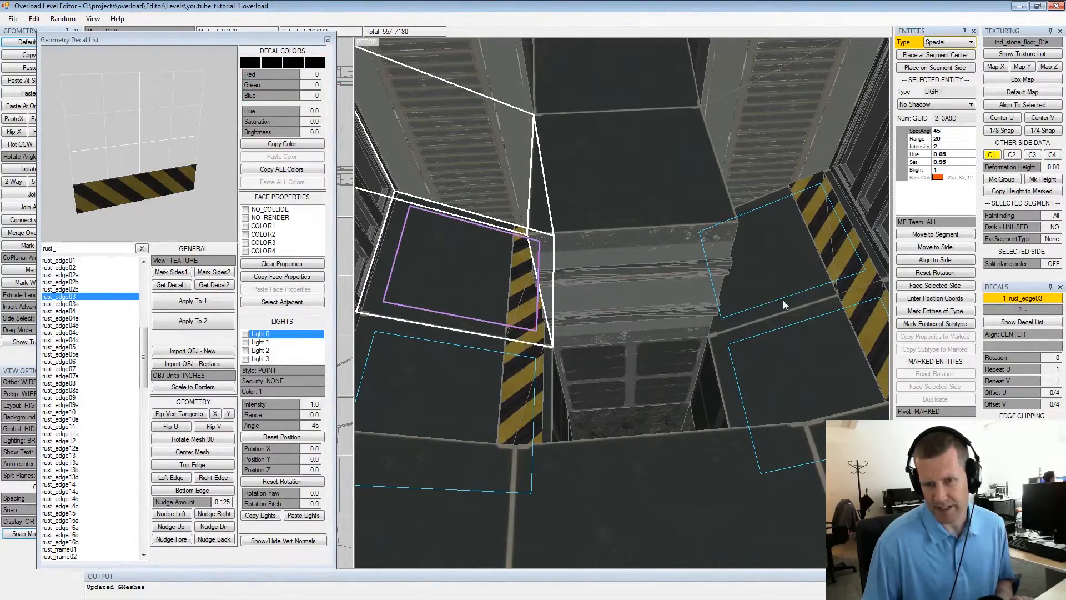
{"action": "left_click_drag", "start_coordinate": [756, 288], "coordinate": [723, 284], "text": "alt"}
{"action": "middle_click_drag", "start_coordinate": [723, 280], "coordinate": [760, 286], "text": "alt"}
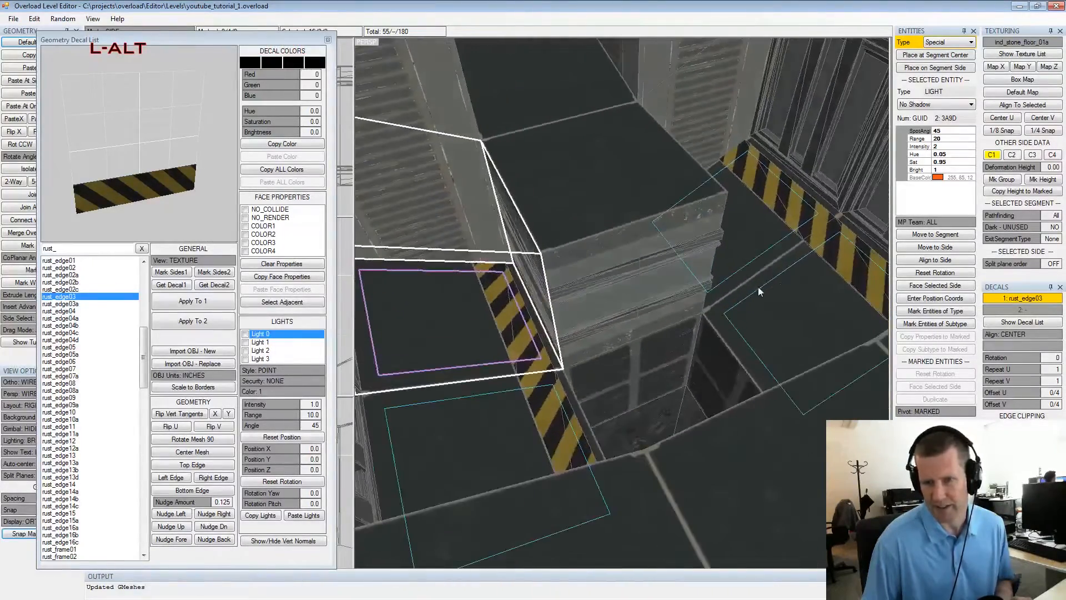
{"action": "scroll", "coordinate": [760, 285], "scroll_direction": "down", "scroll_amount": 2, "text": "alt"}
{"action": "left_click_drag", "start_coordinate": [721, 308], "coordinate": [681, 309], "text": "alt"}
{"action": "scroll", "coordinate": [611, 334], "scroll_direction": "up", "scroll_amount": 2, "text": "alt"}
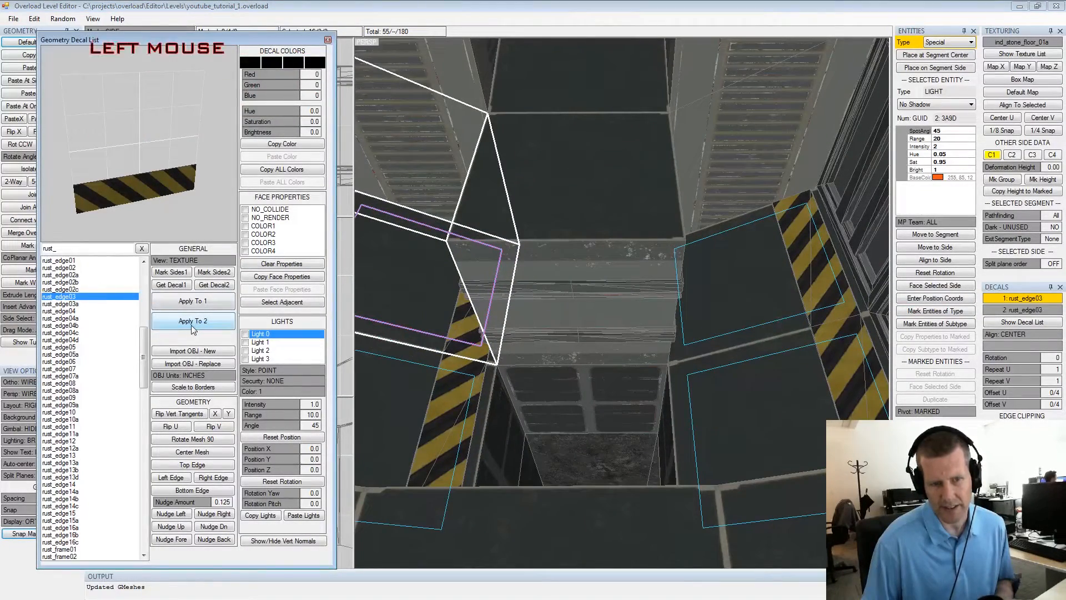
Select the far floor side across the pit and set its decal 1 alignment to EDGE_RIGHT
{"action": "left_click_drag", "start_coordinate": [746, 303], "coordinate": [748, 306], "text": "alt"}
{"action": "left_click", "coordinate": [763, 289]}
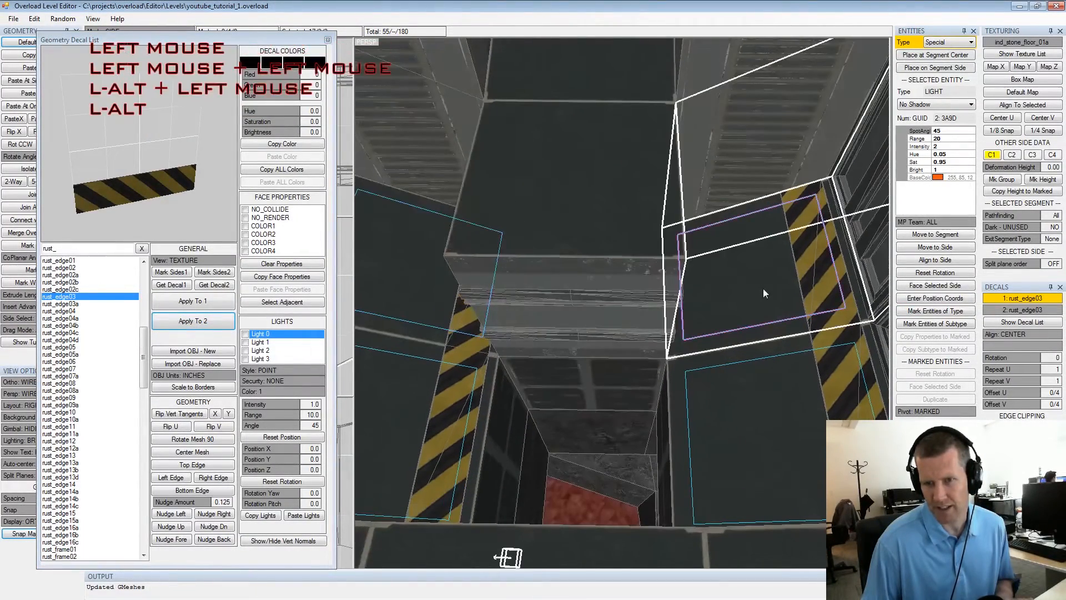
{"action": "left_click", "coordinate": [1030, 334]}
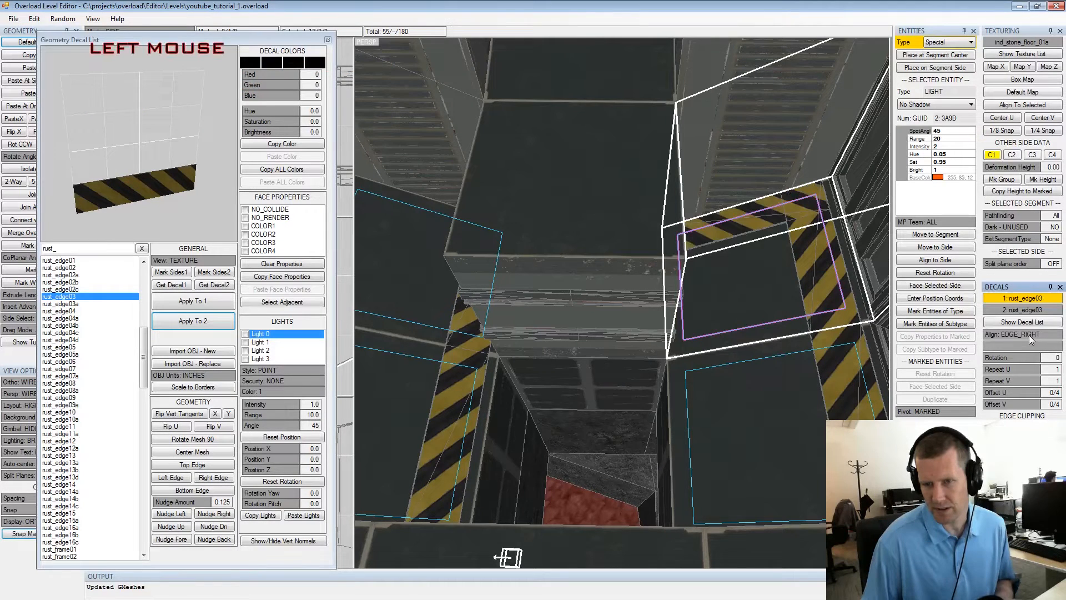
Set the far floor side's decal 1 alignment to EDGE_DOWN and its decal 2 alignment to EDGE_UP
{"action": "left_click", "coordinate": [1029, 335]}
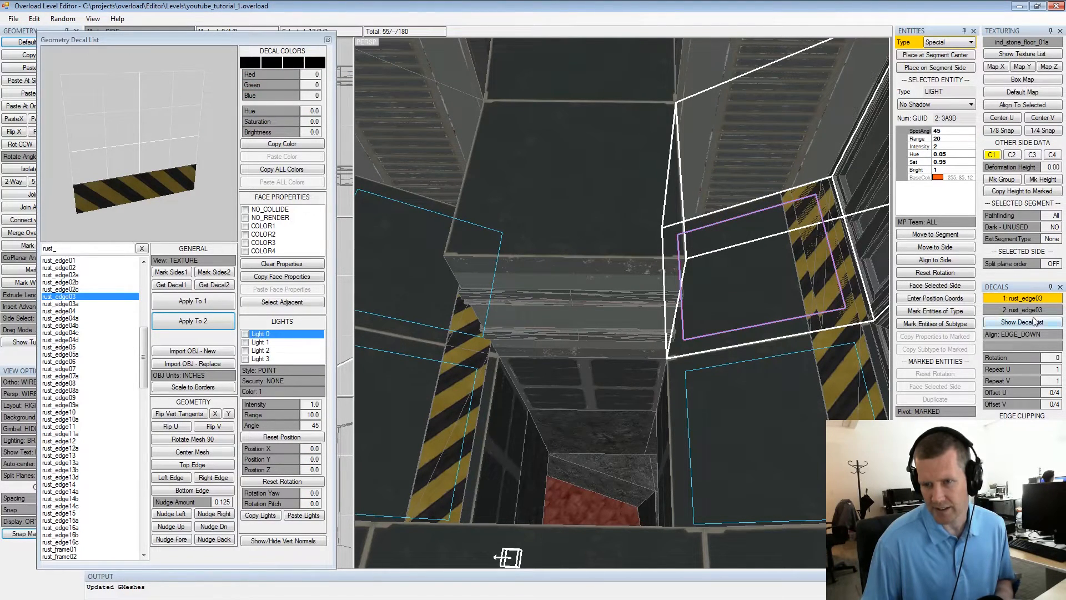
{"action": "left_click", "coordinate": [1019, 335]}
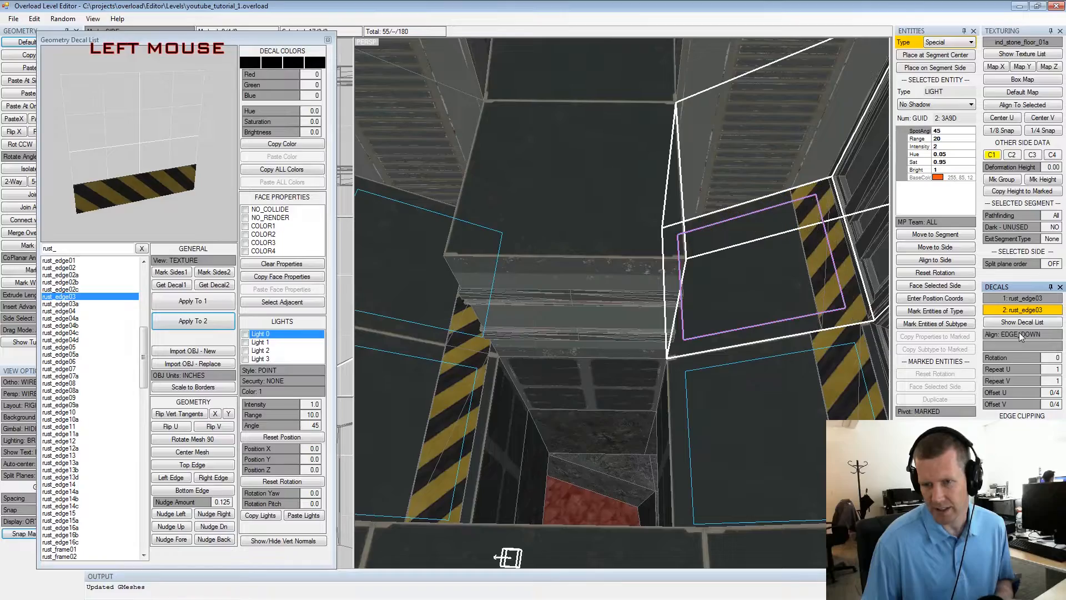
{"action": "left_click", "coordinate": [1019, 333]}
Copy the far floor side's decal alignment to the other marked floor sides beside the pit
{"action": "left_click_drag", "start_coordinate": [734, 328], "coordinate": [756, 313], "text": "alt"}
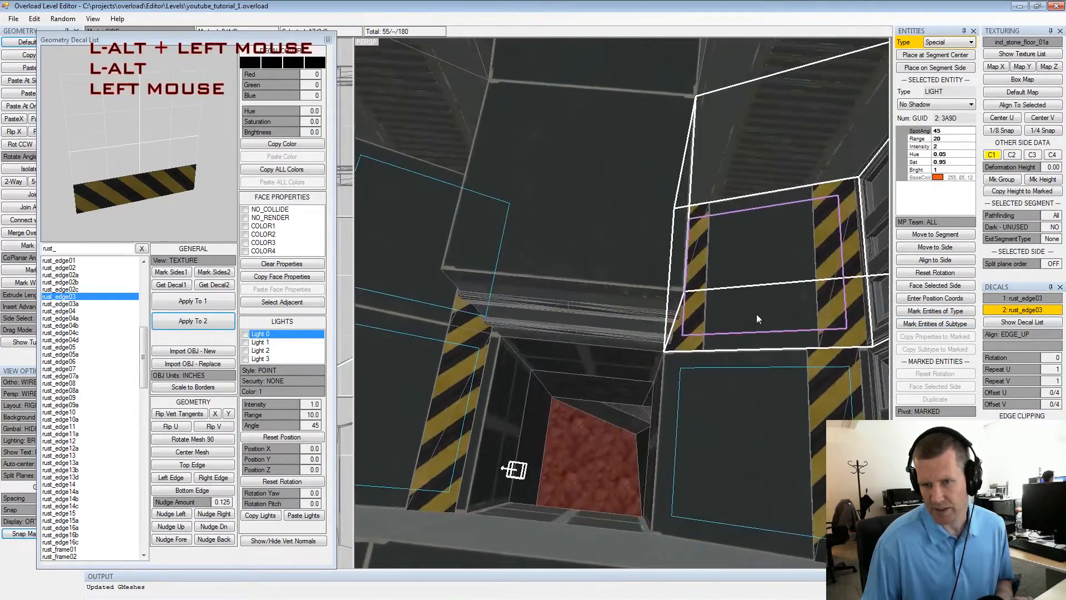
{"action": "middle_click_drag", "start_coordinate": [756, 314], "coordinate": [684, 316], "text": "alt"}
{"action": "left_click_drag", "start_coordinate": [685, 316], "coordinate": [687, 302], "text": "alt"}
{"action": "scroll", "coordinate": [677, 306], "scroll_direction": "up", "scroll_amount": 2, "text": "alt"}
{"action": "middle_click_drag", "start_coordinate": [671, 308], "coordinate": [727, 278], "text": "alt"}
{"action": "scroll", "coordinate": [727, 278], "scroll_direction": "down", "scroll_amount": 1, "text": "alt"}
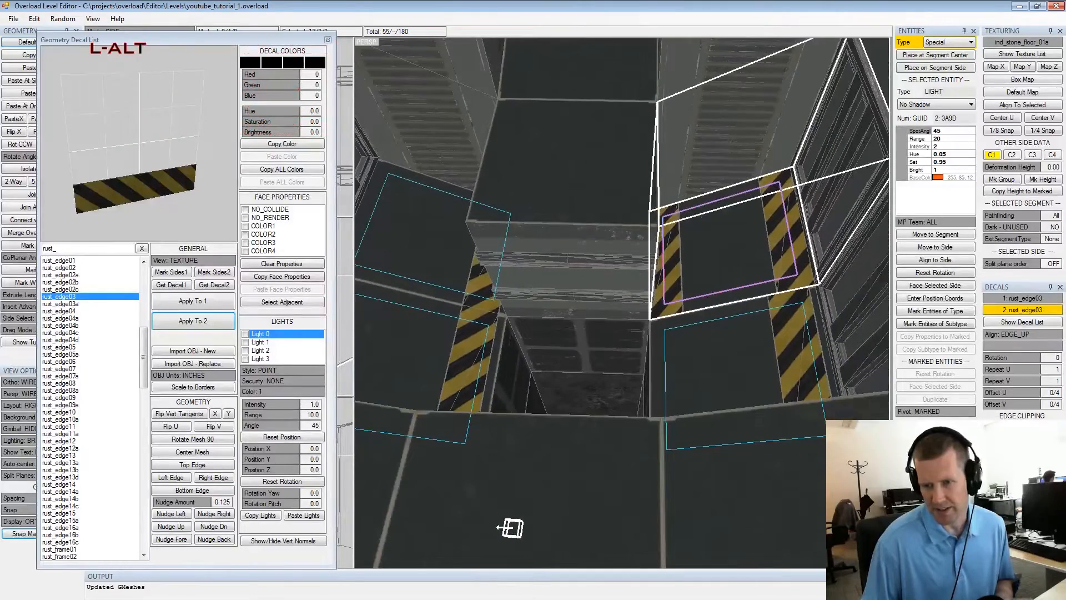
{"action": "left_click", "coordinate": [510, 528]}
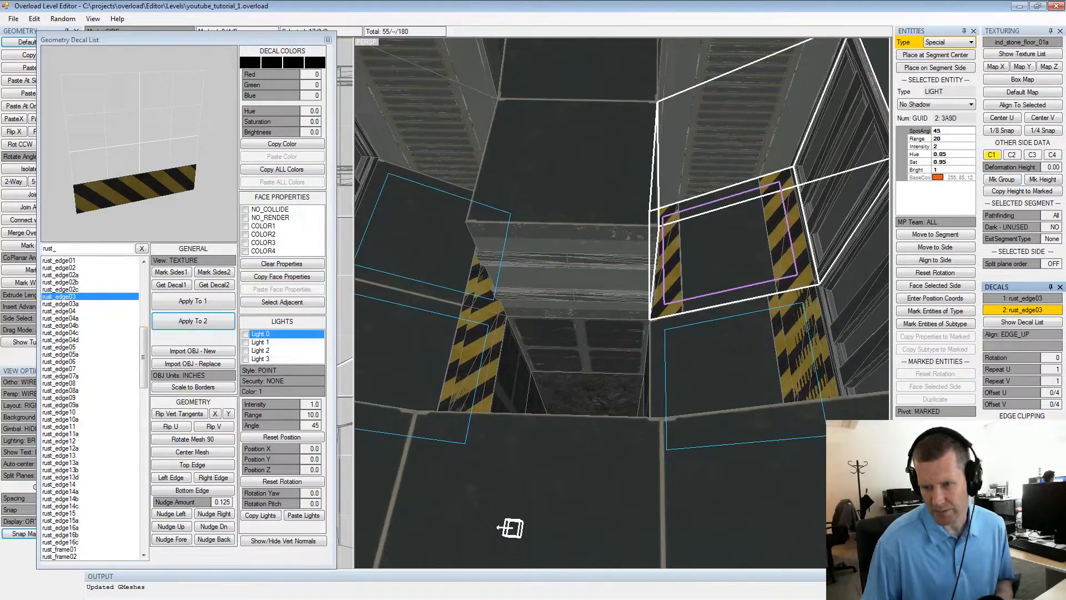
{"action": "left_click", "coordinate": [1022, 489]}
Unmark the floor sides, select a pit wall below the stripes, and mark the wall sides on the same XY plane
{"action": "middle_click_drag", "start_coordinate": [751, 376], "coordinate": [778, 367], "text": "alt"}
{"action": "left_click_drag", "start_coordinate": [777, 367], "coordinate": [647, 319], "text": "alt"}
{"action": "scroll", "coordinate": [731, 310], "scroll_direction": "up", "scroll_amount": 2, "text": "alt"}
{"action": "key", "text": "shift+space"}
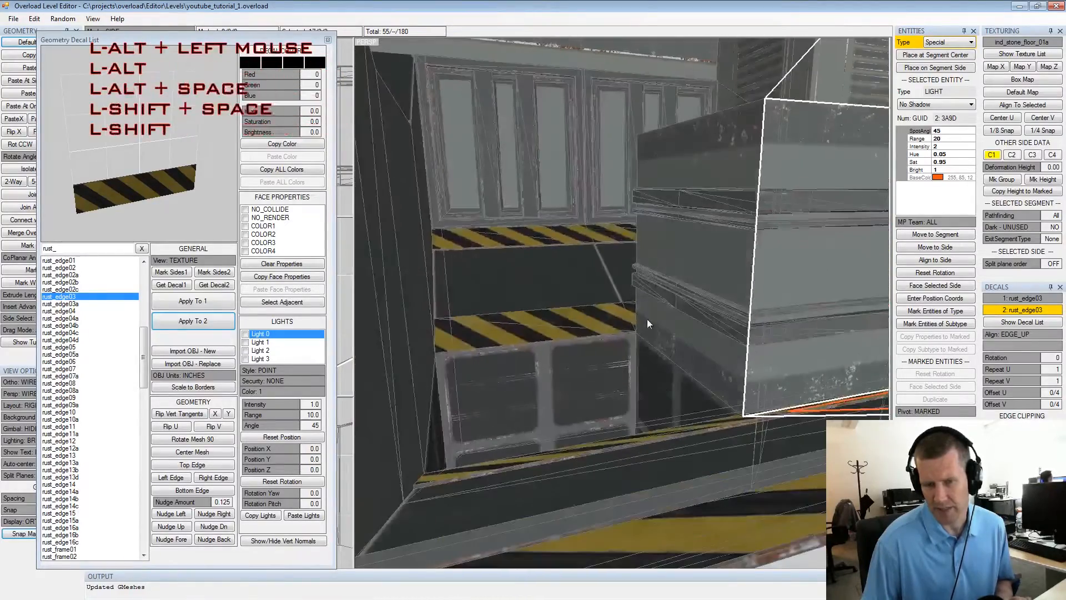
{"action": "middle_click_drag", "start_coordinate": [648, 319], "coordinate": [653, 277], "text": "alt"}
{"action": "left_click_drag", "start_coordinate": [653, 278], "coordinate": [656, 237], "text": "alt"}
{"action": "left_click", "coordinate": [626, 295]}
{"action": "key", "text": "ctrl+q"}
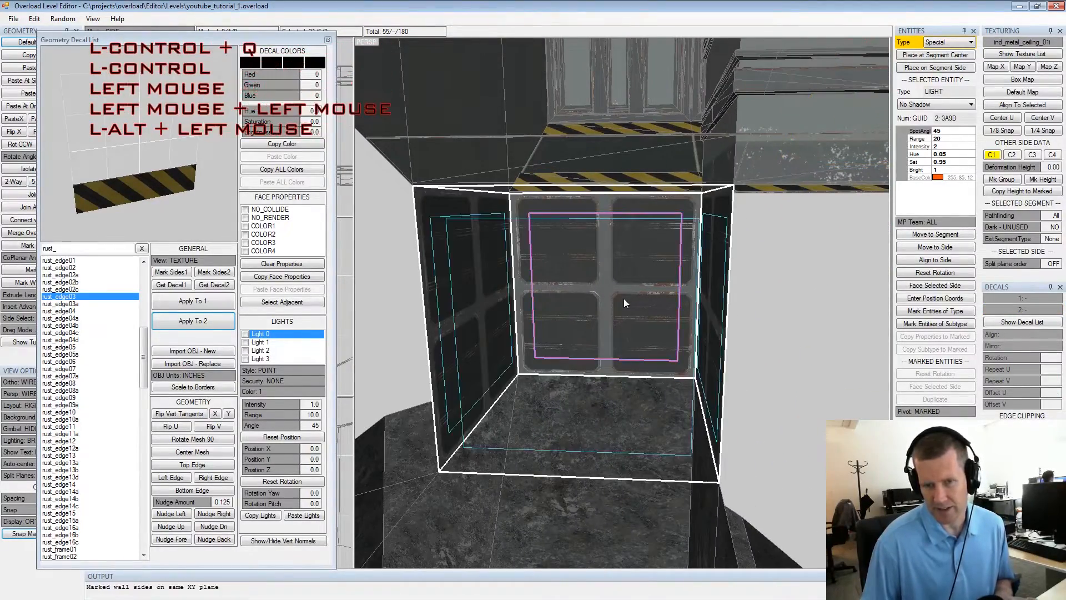
Examine the marked pit walls from several angles
{"action": "left_click_drag", "start_coordinate": [625, 296], "coordinate": [648, 340], "text": "alt"}
{"action": "middle_click_drag", "start_coordinate": [648, 340], "coordinate": [671, 295], "text": "alt"}
{"action": "left_click_drag", "start_coordinate": [671, 295], "coordinate": [627, 293], "text": "alt"}
{"action": "scroll", "coordinate": [626, 293], "scroll_direction": "up", "scroll_amount": 2, "text": "alt"}
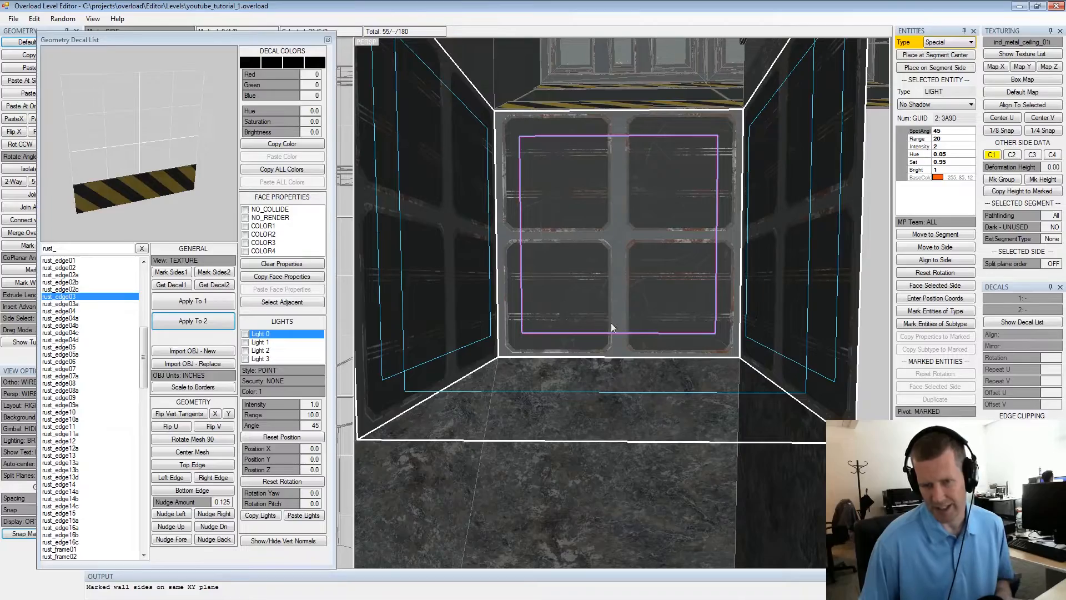
{"action": "left_click_drag", "start_coordinate": [615, 332], "coordinate": [718, 349], "text": "alt"}
{"action": "middle_click_drag", "start_coordinate": [719, 349], "coordinate": [687, 318], "text": "alt"}
{"action": "scroll", "coordinate": [688, 318], "scroll_direction": "down", "scroll_amount": 1, "text": "alt"}
{"action": "left_click_drag", "start_coordinate": [687, 318], "coordinate": [629, 290], "text": "alt"}
{"action": "scroll", "coordinate": [607, 327], "scroll_direction": "up", "scroll_amount": 2, "text": "alt"}
{"action": "scroll", "coordinate": [588, 291], "scroll_direction": "down", "scroll_amount": 2}
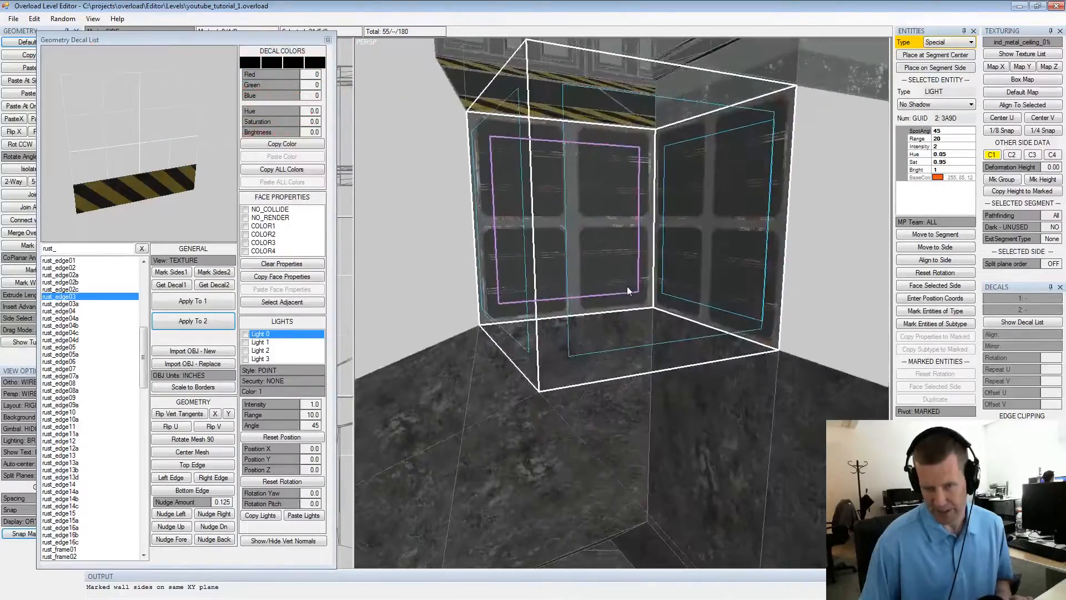
{"action": "middle_click_drag", "start_coordinate": [629, 289], "coordinate": [658, 285], "text": "alt"}
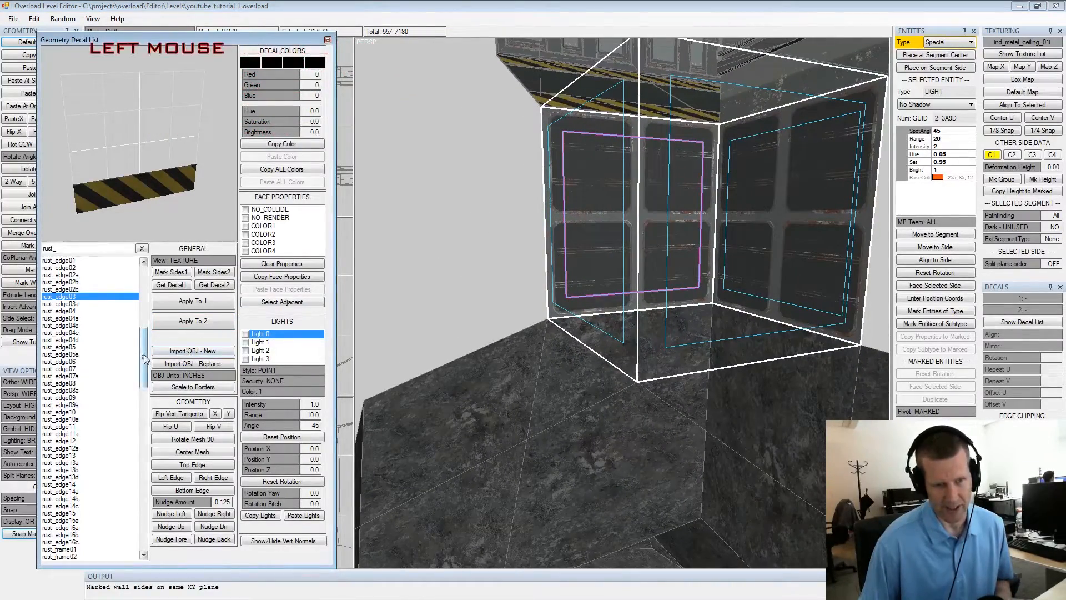
Browse the rust_edge decals and apply rust_edge13d as decal 1 to the marked pit walls
{"action": "left_click_drag", "start_coordinate": [144, 338], "coordinate": [145, 336]}
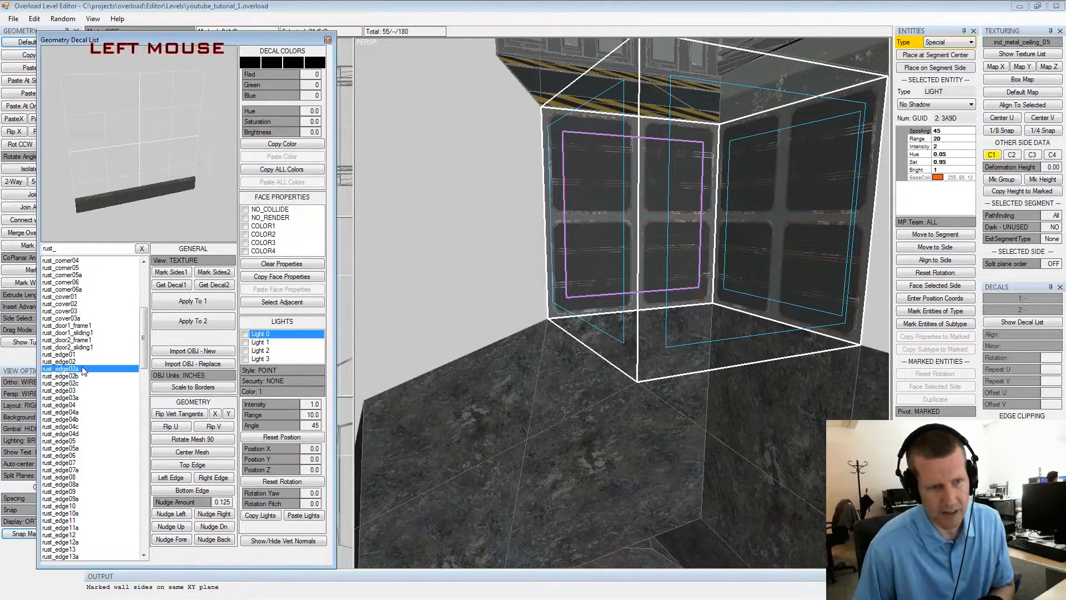
{"action": "left_click", "coordinate": [77, 405]}
{"action": "key", "text": "Down"}
{"action": "key", "text": "Down"}
{"action": "key", "text": "Down"}
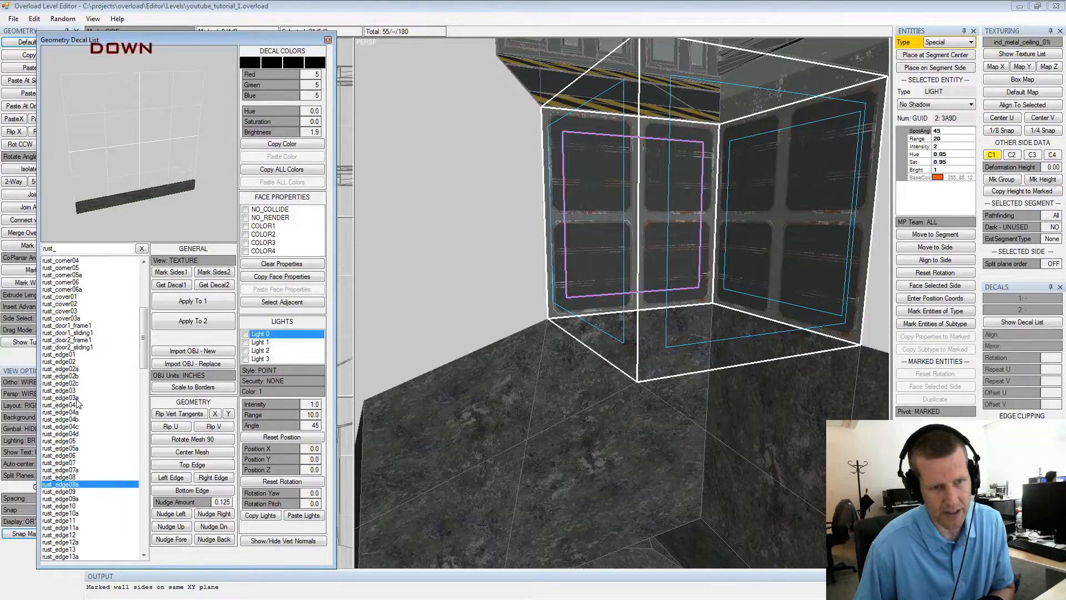
{"action": "key", "text": "Down"}
{"action": "key", "text": "Down"}
{"action": "key", "text": "Down"}
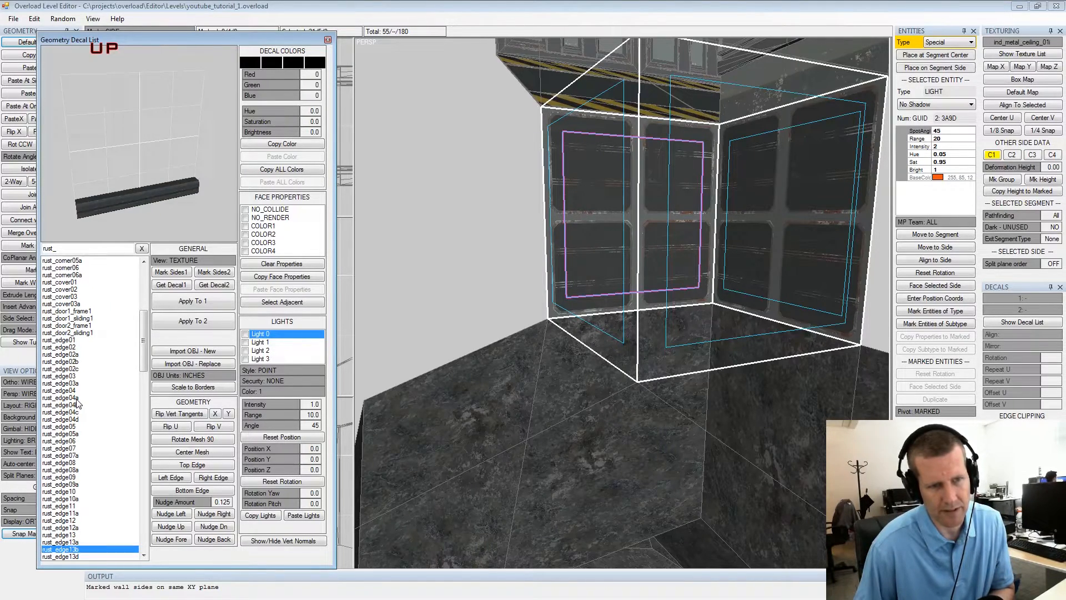
{"action": "left_click", "coordinate": [181, 302]}
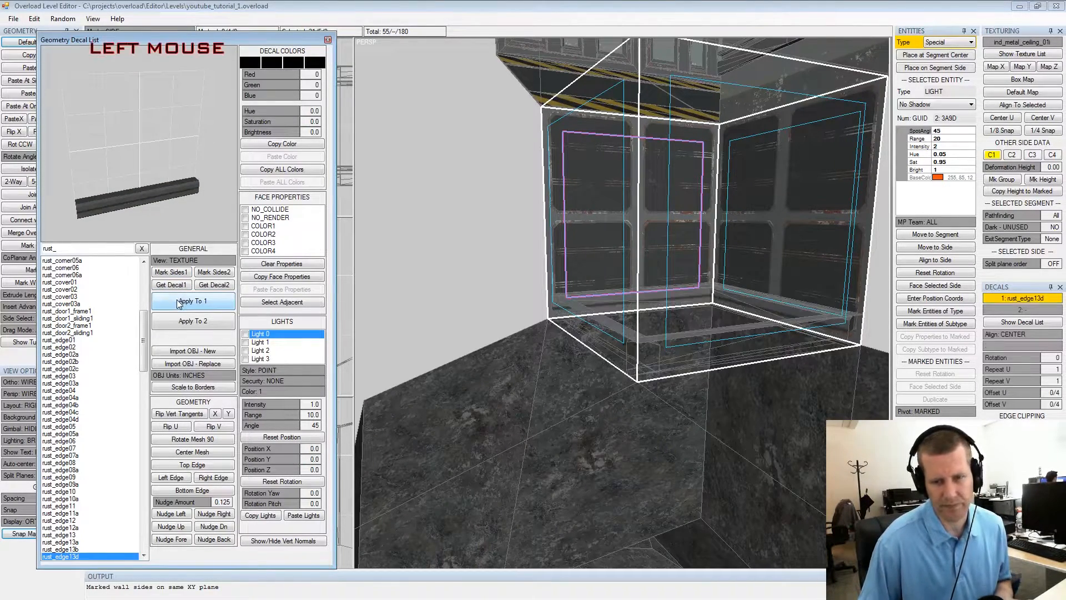
Inspect up close how the rust_edge13d bars meet at the lower corners of the pit walls
{"action": "left_click_drag", "start_coordinate": [556, 344], "coordinate": [504, 306], "text": "alt"}
{"action": "scroll", "coordinate": [544, 321], "scroll_direction": "up", "scroll_amount": 3, "text": "alt"}
{"action": "scroll", "coordinate": [530, 300], "scroll_direction": "up", "scroll_amount": 4, "text": "alt"}
{"action": "left_click_drag", "start_coordinate": [615, 293], "coordinate": [605, 309], "text": "alt"}
{"action": "middle_click_drag", "start_coordinate": [605, 309], "coordinate": [584, 318], "text": "alt"}
{"action": "scroll", "coordinate": [582, 320], "scroll_direction": "up", "scroll_amount": 1, "text": "alt"}
{"action": "mouse_move", "coordinate": [583, 319]}
{"action": "left_mouse_down", "text": "alt"}
{"action": "mouse_move", "coordinate": [533, 388]}
{"action": "mouse_move", "coordinate": [595, 325]}
{"action": "mouse_move", "coordinate": [590, 334]}
{"action": "left_mouse_up", "text": "alt"}
{"action": "mouse_move", "coordinate": [568, 379]}
{"action": "left_mouse_down", "text": "alt"}
{"action": "mouse_move", "coordinate": [556, 398]}
{"action": "mouse_move", "coordinate": [569, 389]}
{"action": "mouse_move", "coordinate": [565, 401]}
{"action": "mouse_move", "coordinate": [599, 378]}
{"action": "mouse_move", "coordinate": [590, 386]}
{"action": "mouse_move", "coordinate": [589, 375]}
{"action": "left_mouse_up", "text": "alt"}
{"action": "scroll", "coordinate": [556, 406], "scroll_direction": "down", "scroll_amount": 2, "text": "alt"}
{"action": "scroll", "coordinate": [590, 386], "scroll_direction": "up", "scroll_amount": 2, "text": "alt"}
{"action": "middle_click_drag", "start_coordinate": [589, 376], "coordinate": [584, 327], "text": "alt"}
{"action": "scroll", "coordinate": [585, 325], "scroll_direction": "down", "scroll_amount": 1, "text": "alt"}
{"action": "left_click_drag", "start_coordinate": [585, 325], "coordinate": [595, 347], "text": "alt"}
{"action": "middle_click_drag", "start_coordinate": [596, 348], "coordinate": [584, 337], "text": "alt"}
{"action": "left_click_drag", "start_coordinate": [585, 337], "coordinate": [574, 349], "text": "alt"}
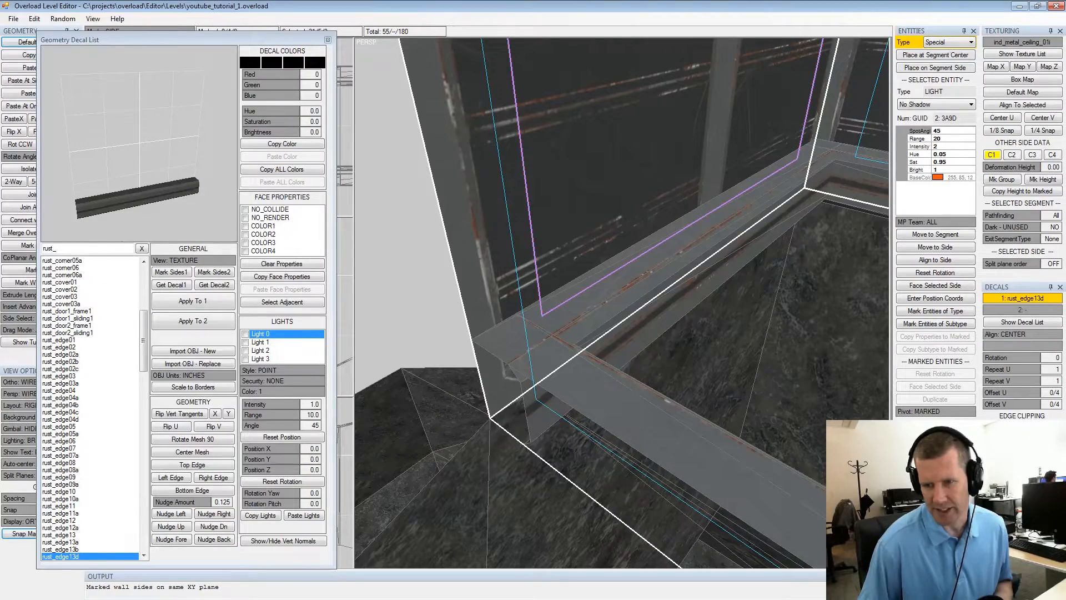
{"action": "left_click_drag", "start_coordinate": [597, 319], "coordinate": [573, 311], "text": "alt"}
{"action": "scroll", "coordinate": [590, 315], "scroll_direction": "up", "scroll_amount": 1, "text": "alt"}
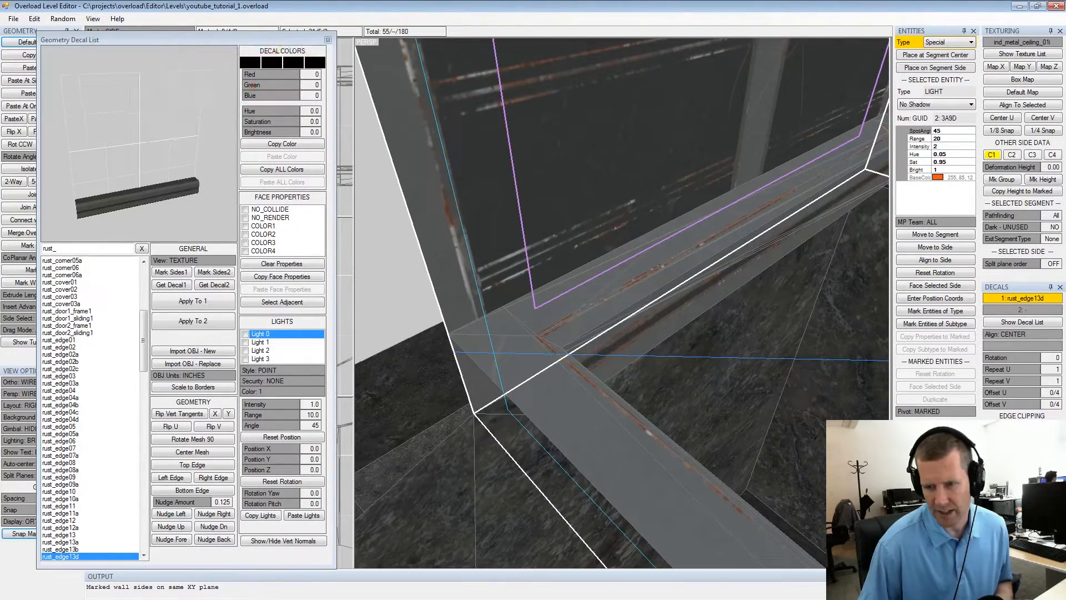
Check the complete bar frame around the pit from above and from the side
{"action": "mouse_move", "coordinate": [637, 317]}
{"action": "left_mouse_down", "text": "alt"}
{"action": "mouse_move", "coordinate": [665, 329]}
{"action": "mouse_move", "coordinate": [643, 323]}
{"action": "left_mouse_up", "text": "alt"}
{"action": "scroll", "coordinate": [600, 356], "scroll_direction": "up", "scroll_amount": 2, "text": "alt"}
{"action": "left_click_drag", "start_coordinate": [594, 377], "coordinate": [698, 280], "text": "alt"}
{"action": "middle_click_drag", "start_coordinate": [698, 280], "coordinate": [686, 254], "text": "alt"}
{"action": "scroll", "coordinate": [673, 254], "scroll_direction": "down", "scroll_amount": 1, "text": "alt"}
{"action": "left_click_drag", "start_coordinate": [688, 254], "coordinate": [619, 366], "text": "alt"}
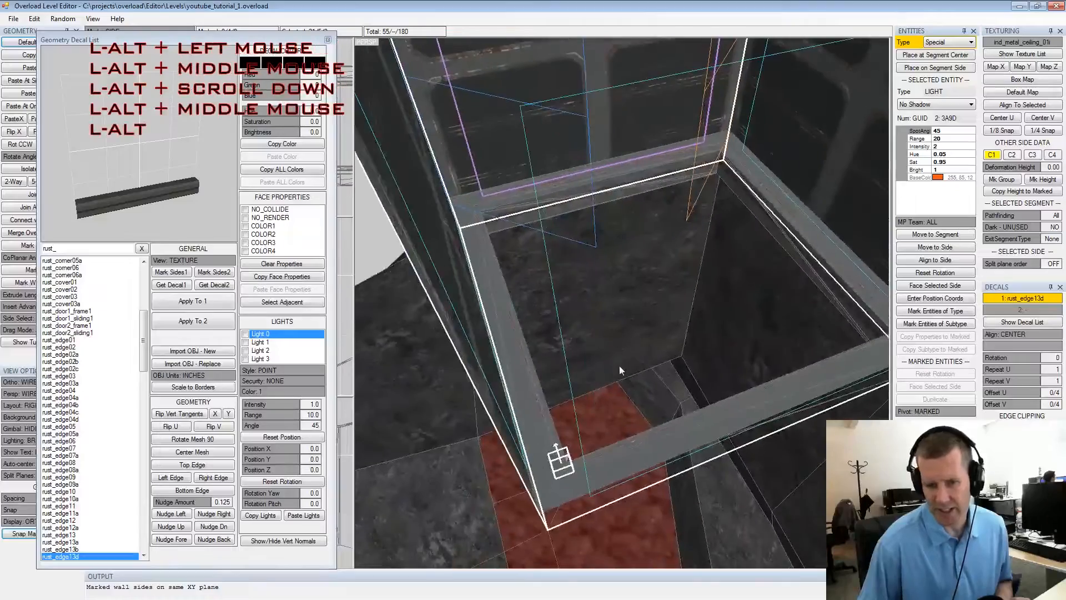
{"action": "middle_click_drag", "start_coordinate": [619, 365], "coordinate": [656, 319], "text": "alt"}
{"action": "left_click_drag", "start_coordinate": [657, 319], "coordinate": [639, 329], "text": "alt"}
{"action": "scroll", "coordinate": [636, 329], "scroll_direction": "up", "scroll_amount": 1, "text": "alt"}
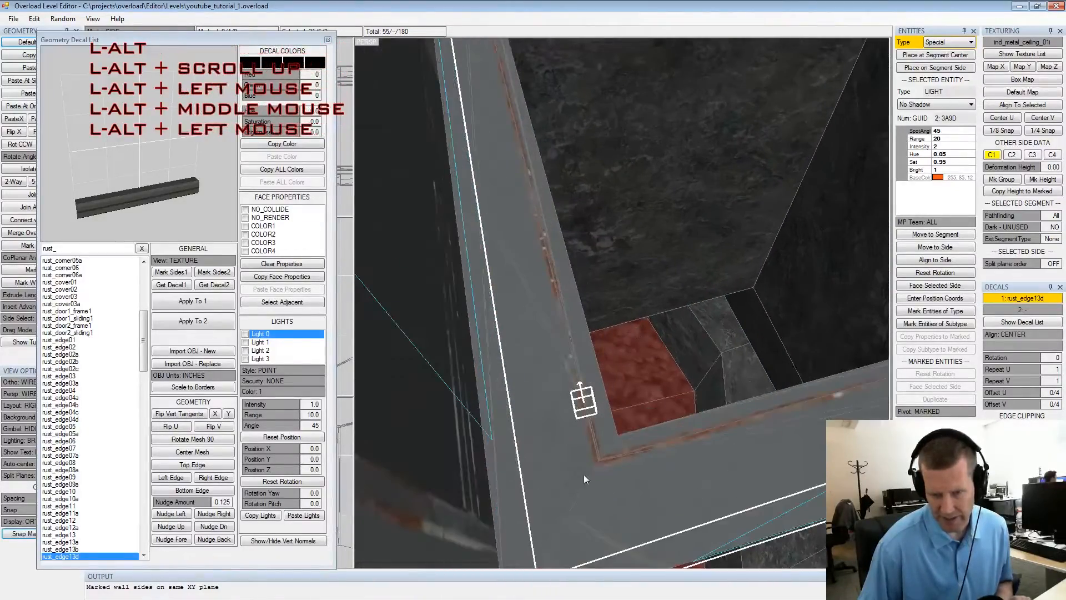
{"action": "left_click_drag", "start_coordinate": [577, 486], "coordinate": [691, 404], "text": "alt"}
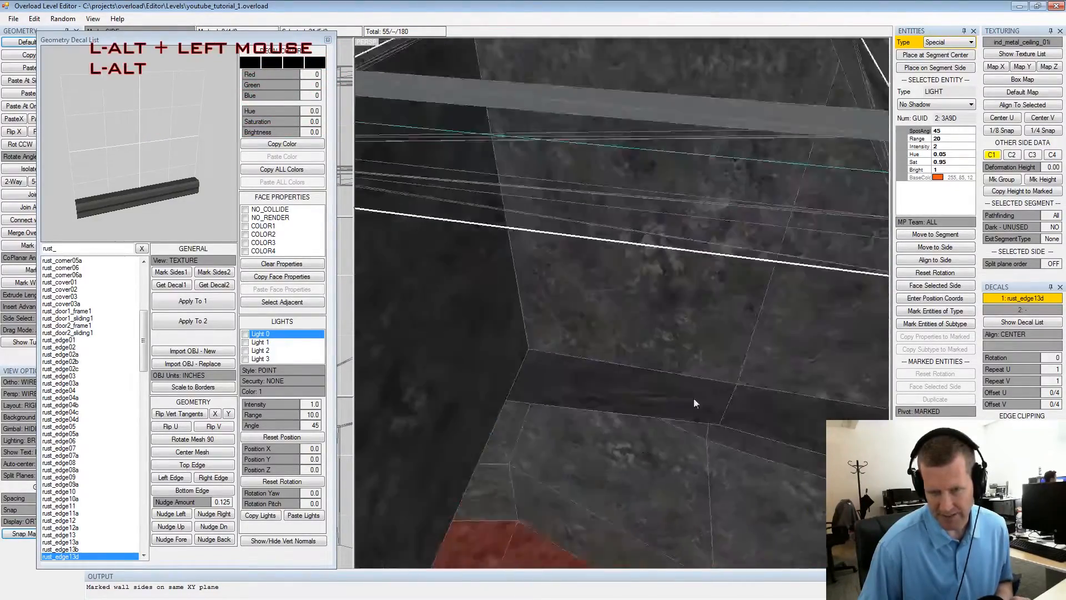
{"action": "middle_click_drag", "start_coordinate": [690, 404], "coordinate": [669, 386], "text": "alt"}
{"action": "scroll", "coordinate": [653, 303], "scroll_direction": "down", "scroll_amount": 1, "text": "alt"}
{"action": "left_click_drag", "start_coordinate": [653, 302], "coordinate": [702, 322], "text": "alt"}
{"action": "scroll", "coordinate": [703, 323], "scroll_direction": "down", "scroll_amount": 2, "text": "alt"}
{"action": "middle_click_drag", "start_coordinate": [703, 323], "coordinate": [709, 326], "text": "alt"}
{"action": "mouse_move", "coordinate": [708, 326]}
{"action": "left_mouse_down", "text": "alt"}
{"action": "mouse_move", "coordinate": [729, 328]}
{"action": "mouse_move", "coordinate": [714, 343]}
{"action": "left_mouse_up", "text": "alt"}
{"action": "scroll", "coordinate": [722, 326], "scroll_direction": "up", "scroll_amount": 2, "text": "alt"}
{"action": "scroll", "coordinate": [715, 323], "scroll_direction": "down", "scroll_amount": 1, "text": "alt"}
{"action": "scroll", "coordinate": [662, 259], "scroll_direction": "down", "scroll_amount": 1, "text": "alt"}
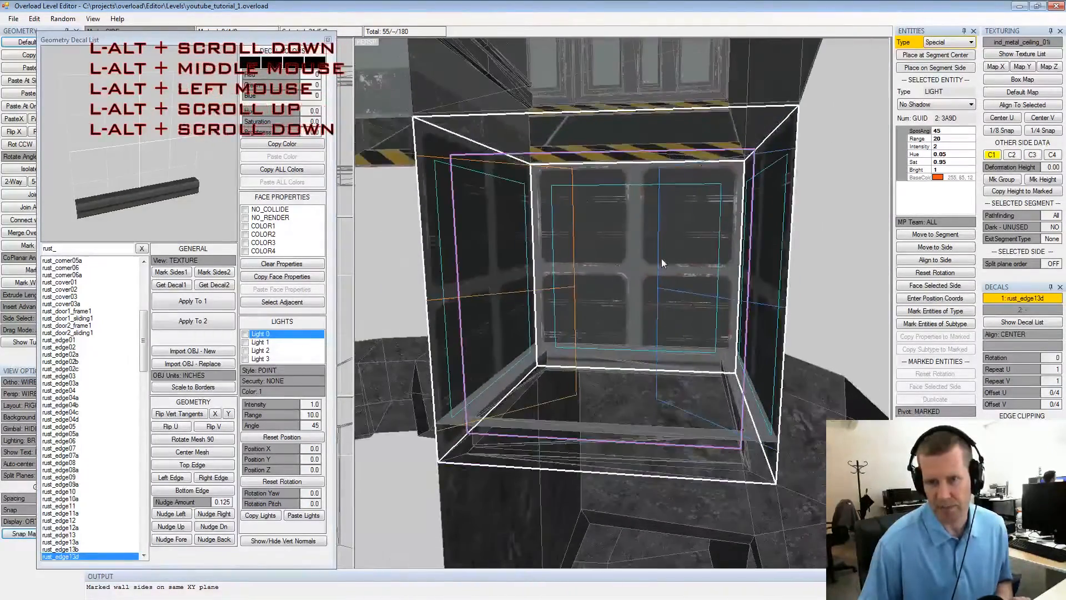
{"action": "left_click_drag", "start_coordinate": [662, 247], "coordinate": [663, 256], "text": "alt"}
{"action": "middle_click_drag", "start_coordinate": [663, 256], "coordinate": [665, 264], "text": "alt"}
{"action": "left_click_drag", "start_coordinate": [665, 265], "coordinate": [588, 338], "text": "alt"}
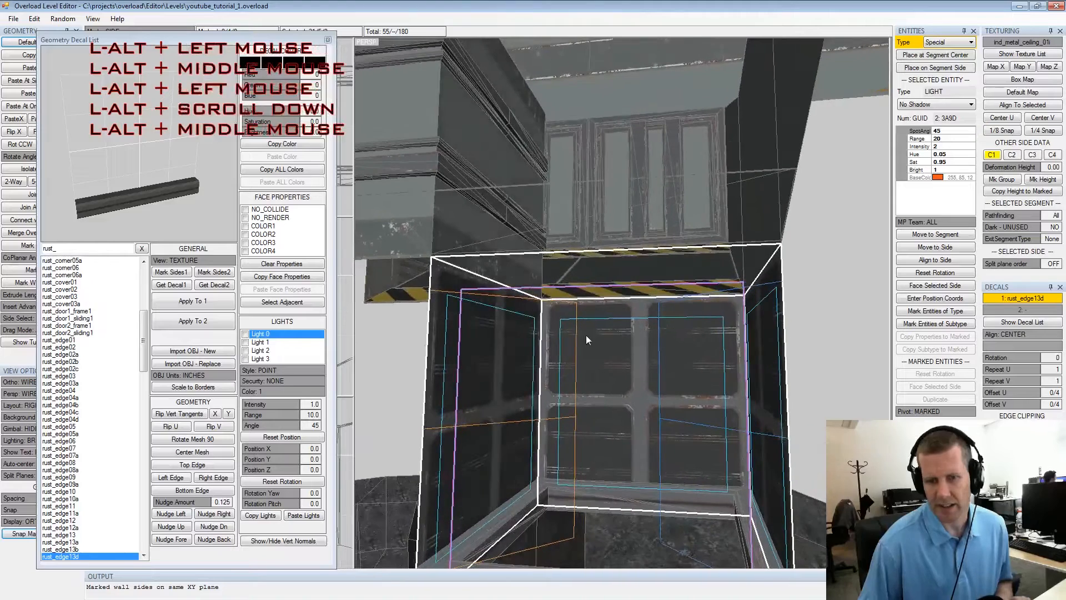
Browse the rust_edge decals again and apply rust_edge08a as decal 2 to the marked pit walls
{"action": "left_click", "coordinate": [87, 376]}
{"action": "key", "text": "Down"}
{"action": "key", "text": "Down"}
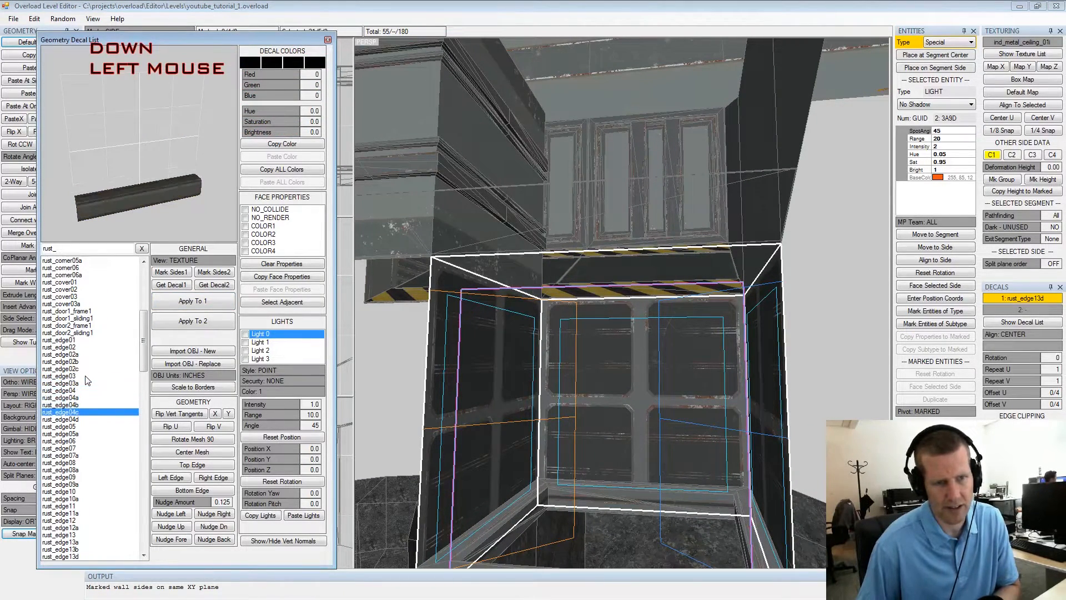
{"action": "key", "text": "Down"}
{"action": "key", "text": "Down"}
{"action": "key", "text": "Down"}
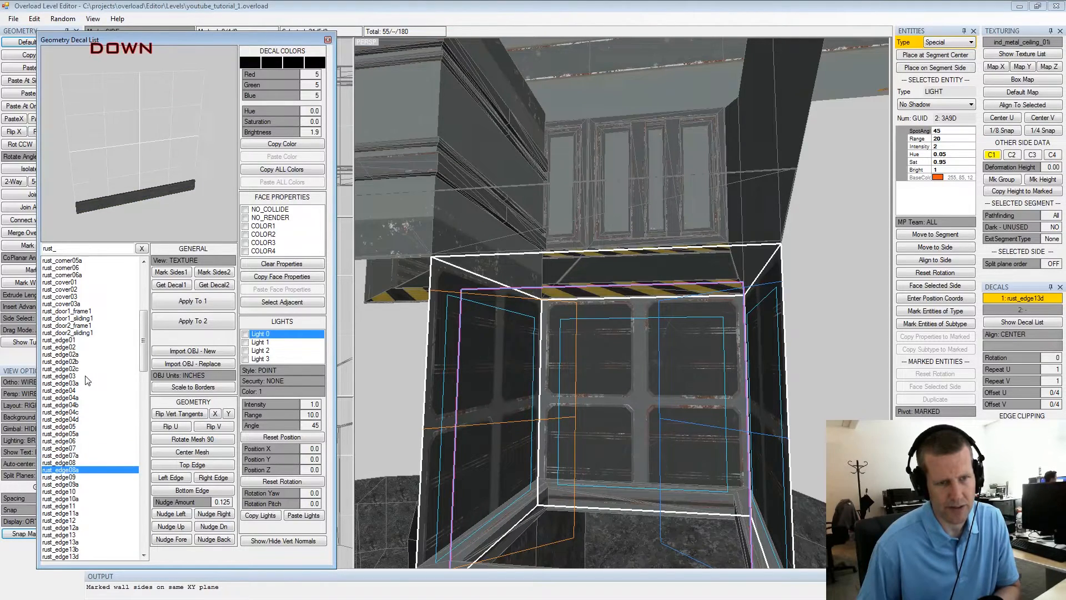
{"action": "left_click", "coordinate": [175, 325]}
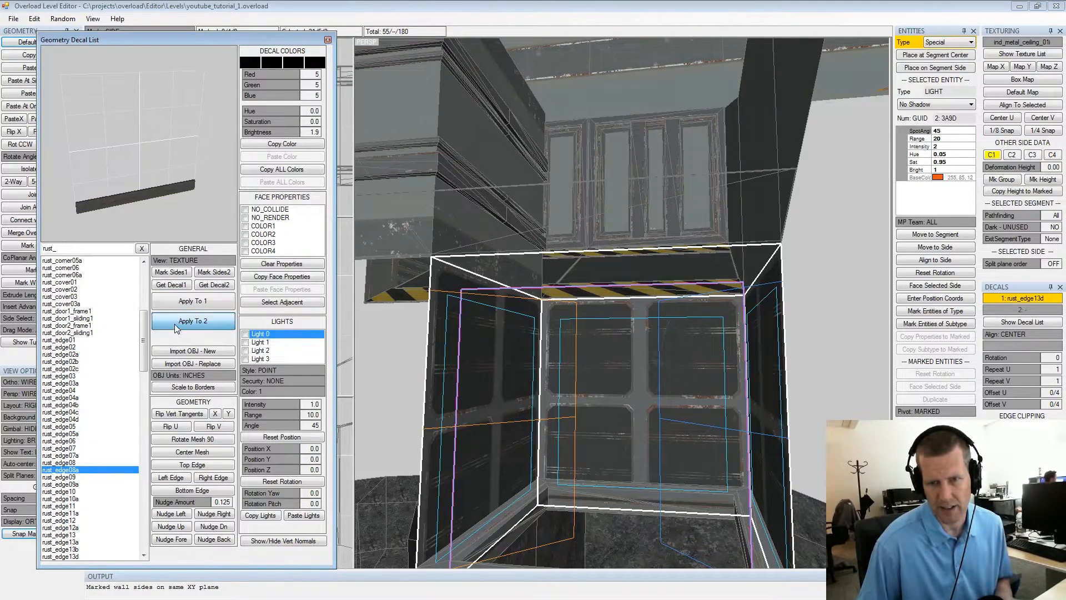
Set the alignment of decal 2 on the pit walls to EDGE_UP
{"action": "middle_click_drag", "start_coordinate": [720, 430], "coordinate": [721, 368], "text": "alt"}
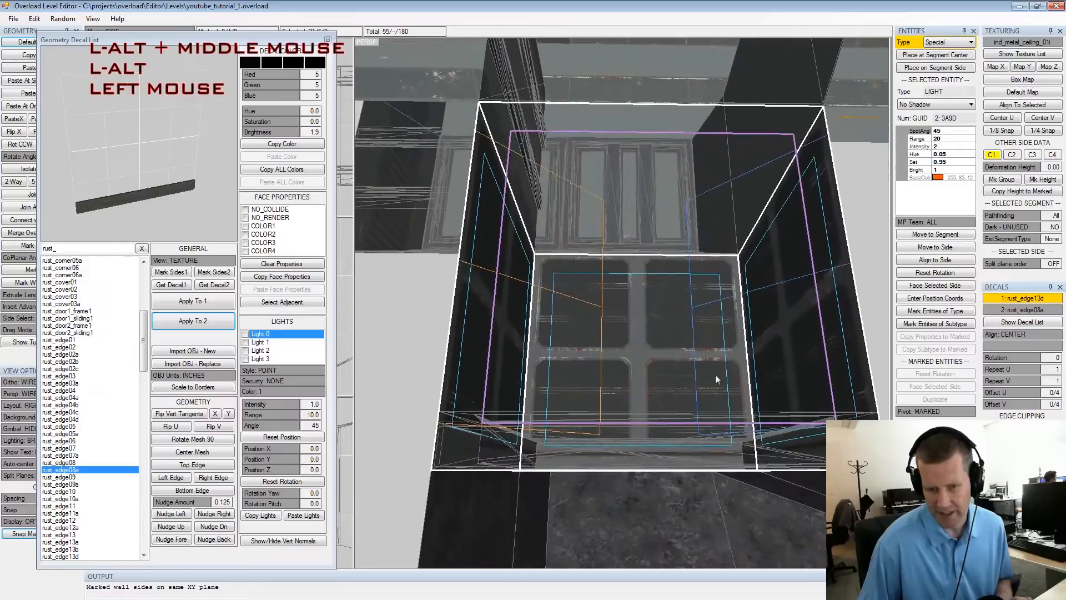
{"action": "left_click_drag", "start_coordinate": [721, 369], "coordinate": [683, 389], "text": "alt"}
{"action": "middle_click_drag", "start_coordinate": [683, 390], "coordinate": [600, 402], "text": "alt"}
{"action": "left_click_drag", "start_coordinate": [600, 403], "coordinate": [627, 370], "text": "alt"}
{"action": "scroll", "coordinate": [627, 375], "scroll_direction": "up", "scroll_amount": 3, "text": "alt"}
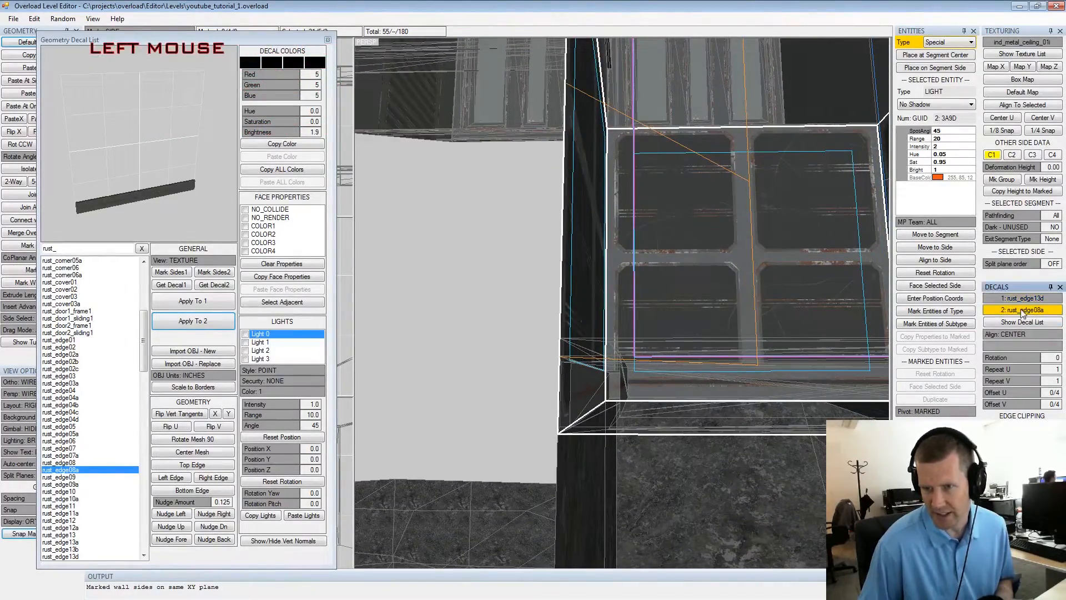
{"action": "left_click", "coordinate": [1021, 334]}
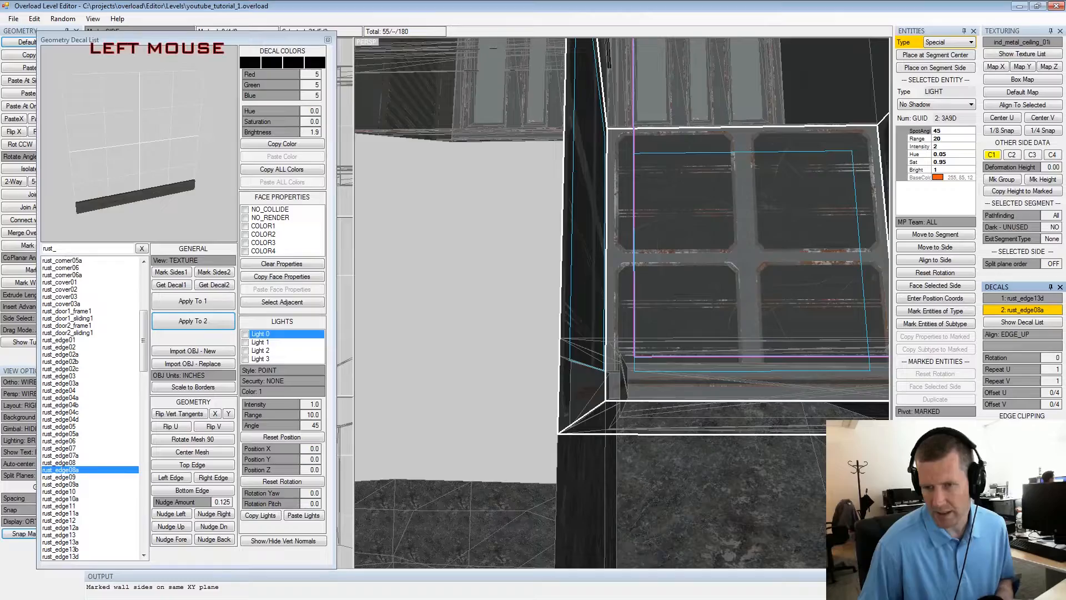
Check the bars along the upper and lower edges of the pit walls, selecting individual sides to compare them
{"action": "middle_click_drag", "start_coordinate": [731, 246], "coordinate": [696, 314]}
{"action": "left_click_drag", "start_coordinate": [696, 314], "coordinate": [639, 314], "text": "alt"}
{"action": "middle_click_drag", "start_coordinate": [639, 314], "coordinate": [704, 273], "text": "alt"}
{"action": "left_click_drag", "start_coordinate": [705, 272], "coordinate": [605, 326], "text": "alt"}
{"action": "middle_click_drag", "start_coordinate": [604, 326], "coordinate": [688, 305], "text": "alt"}
{"action": "left_click_drag", "start_coordinate": [687, 305], "coordinate": [660, 308], "text": "alt"}
{"action": "scroll", "coordinate": [648, 308], "scroll_direction": "up", "scroll_amount": 2, "text": "alt"}
{"action": "scroll", "coordinate": [651, 317], "scroll_direction": "up", "scroll_amount": 2, "text": "alt"}
{"action": "scroll", "coordinate": [651, 321], "scroll_direction": "down", "scroll_amount": 3, "text": "alt"}
{"action": "left_click_drag", "start_coordinate": [651, 318], "coordinate": [627, 277], "text": "alt"}
{"action": "middle_click_drag", "start_coordinate": [627, 276], "coordinate": [624, 259], "text": "alt"}
{"action": "scroll", "coordinate": [624, 259], "scroll_direction": "down", "scroll_amount": 1, "text": "alt"}
{"action": "left_click_drag", "start_coordinate": [625, 258], "coordinate": [673, 241], "text": "alt"}
{"action": "scroll", "coordinate": [587, 254], "scroll_direction": "down", "scroll_amount": 4, "text": "alt"}
{"action": "left_click", "coordinate": [619, 238]}
{"action": "mouse_move", "coordinate": [672, 240]}
{"action": "middle_mouse_down", "text": "alt"}
{"action": "mouse_move", "coordinate": [734, 242]}
{"action": "mouse_move", "coordinate": [682, 236]}
{"action": "middle_mouse_up", "text": "alt"}
{"action": "scroll", "coordinate": [734, 242], "scroll_direction": "up", "scroll_amount": 2, "text": "alt"}
{"action": "scroll", "coordinate": [683, 236], "scroll_direction": "down", "scroll_amount": 1, "text": "alt"}
{"action": "left_click_drag", "start_coordinate": [683, 235], "coordinate": [737, 274], "text": "alt"}
{"action": "left_click", "coordinate": [607, 283]}
{"action": "middle_click_drag", "start_coordinate": [737, 274], "coordinate": [635, 285], "text": "alt"}
{"action": "scroll", "coordinate": [636, 285], "scroll_direction": "up", "scroll_amount": 2, "text": "alt"}
{"action": "left_click_drag", "start_coordinate": [636, 285], "coordinate": [689, 327], "text": "alt"}
{"action": "left_click", "coordinate": [727, 300]}
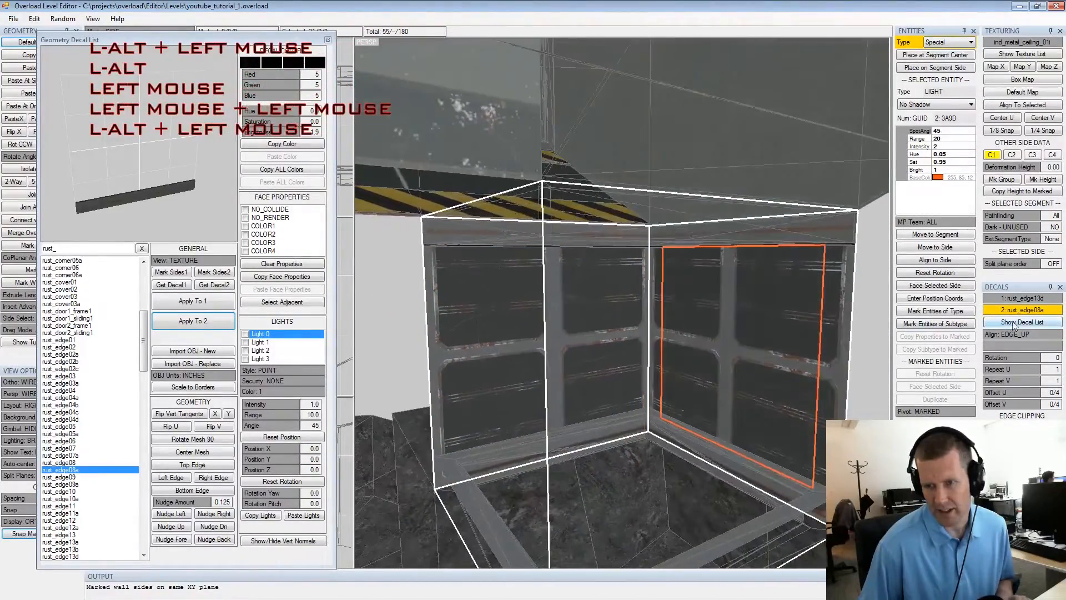
{"action": "middle_click_drag", "start_coordinate": [750, 237], "coordinate": [670, 307], "text": "alt"}
{"action": "scroll", "coordinate": [672, 289], "scroll_direction": "down", "scroll_amount": 2, "text": "alt"}
{"action": "left_click_drag", "start_coordinate": [674, 265], "coordinate": [675, 279], "text": "alt"}
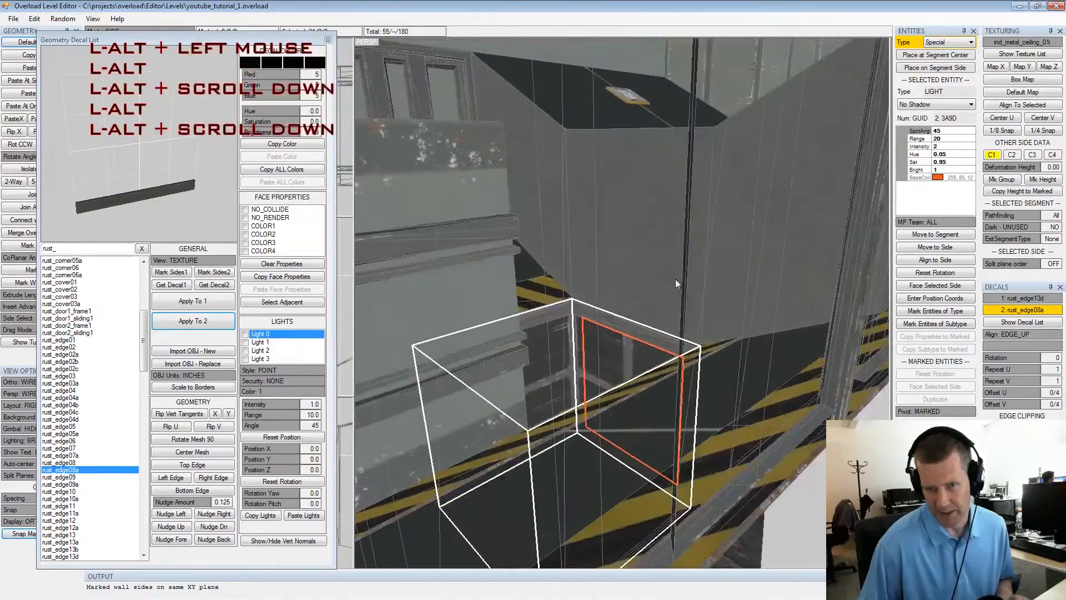
{"action": "left_click", "coordinate": [652, 257]}
{"action": "middle_click_drag", "start_coordinate": [652, 258], "coordinate": [681, 244], "text": "alt"}
{"action": "scroll", "coordinate": [681, 244], "scroll_direction": "down", "scroll_amount": 1, "text": "alt"}
{"action": "left_click_drag", "start_coordinate": [681, 245], "coordinate": [683, 273], "text": "alt"}
{"action": "scroll", "coordinate": [636, 264], "scroll_direction": "up", "scroll_amount": 2, "text": "alt"}
{"action": "key", "text": "space"}
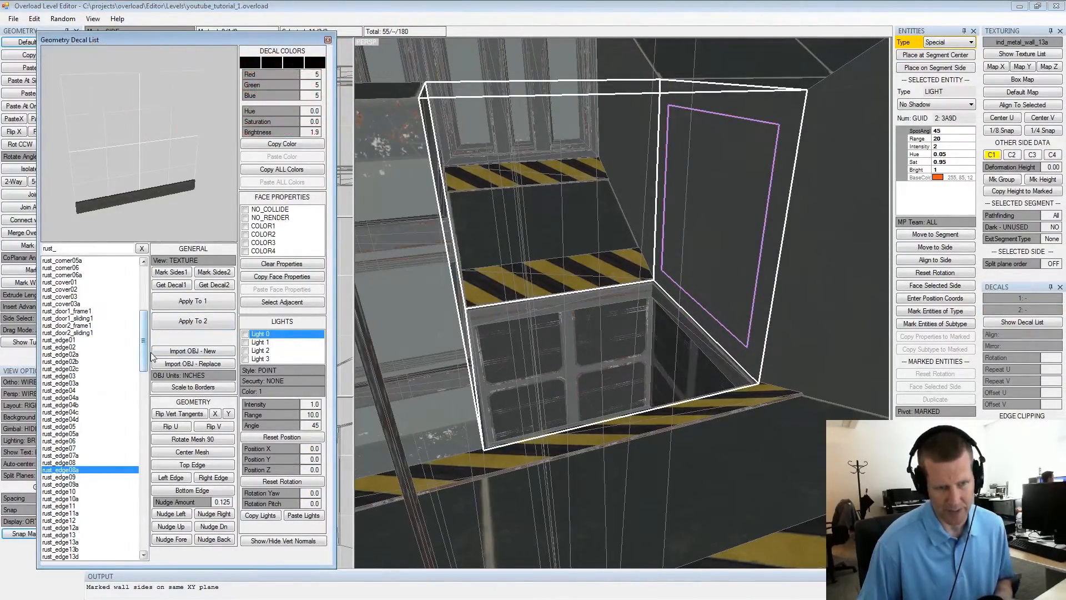
{"action": "left_click_drag", "start_coordinate": [146, 354], "coordinate": [147, 359]}
{"action": "middle_click_drag", "start_coordinate": [612, 102], "coordinate": [520, 215]}
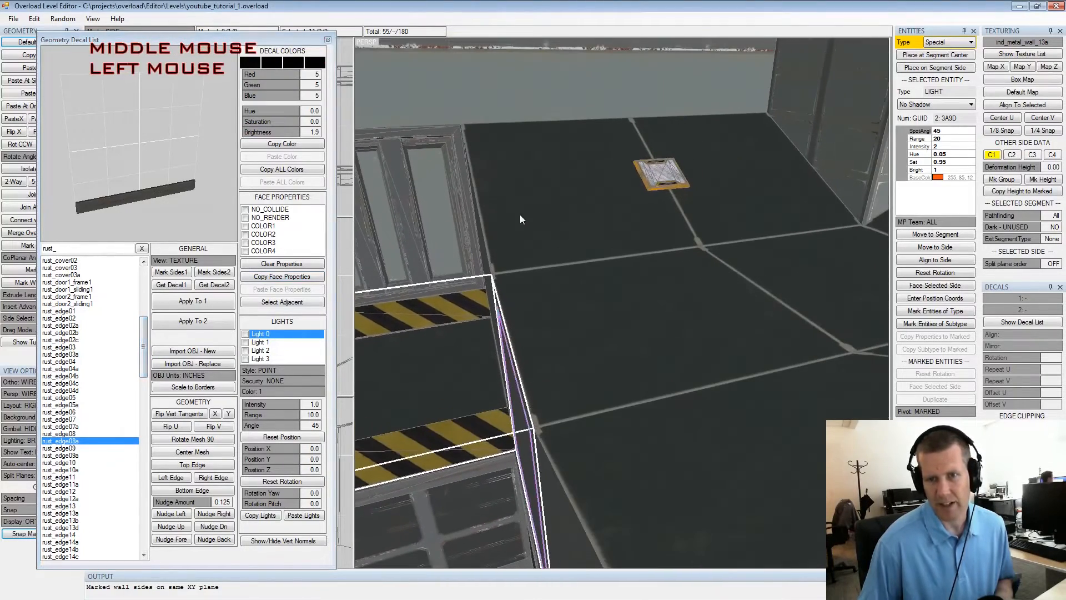
{"action": "left_click_drag", "start_coordinate": [639, 173], "coordinate": [754, 206], "text": "alt"}
{"action": "middle_click_drag", "start_coordinate": [753, 206], "coordinate": [659, 215], "text": "alt"}
{"action": "scroll", "coordinate": [659, 216], "scroll_direction": "down", "scroll_amount": 2, "text": "alt"}
{"action": "key", "text": "shift+space"}
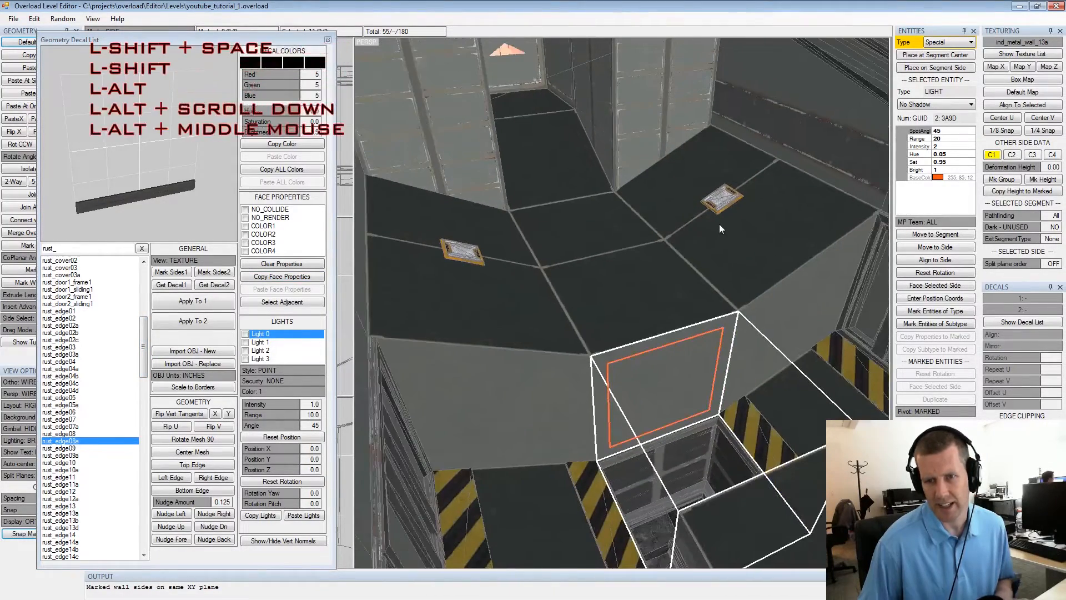
Mark the two stone floor sides carrying tn_light_07f above the pit and hide their decal 1
{"action": "left_click", "coordinate": [719, 224]}
{"action": "key", "text": "space"}
{"action": "left_click", "coordinate": [451, 251]}
{"action": "key", "text": "space"}
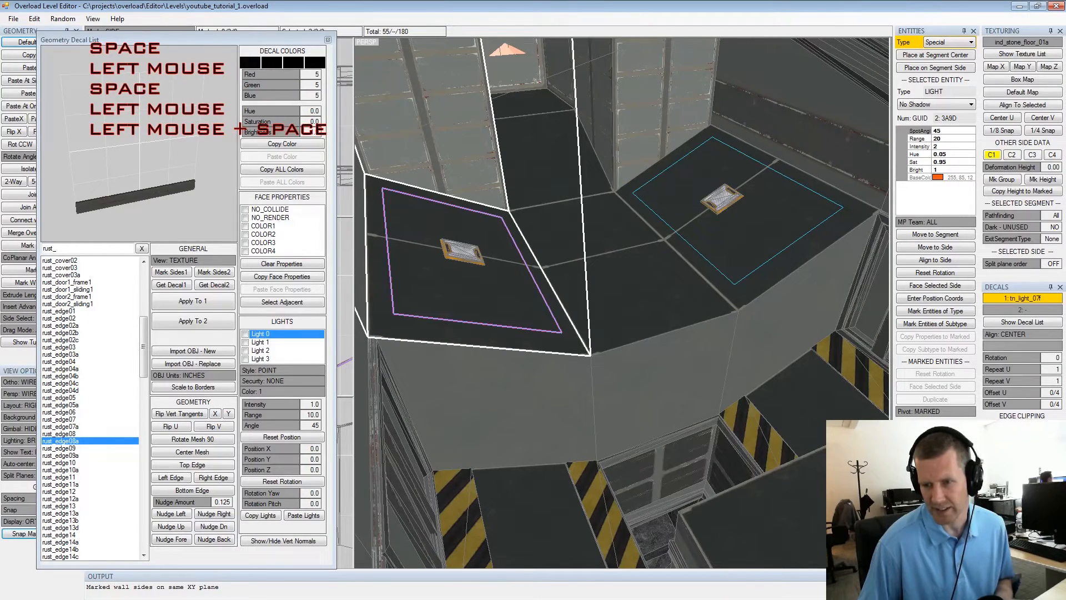
{"action": "left_click", "coordinate": [1022, 299]}
Select and mark the ind_metal_wall_13a wall side beside the hazard-striped floor edge, directly above the pit opening
{"action": "left_click_drag", "start_coordinate": [673, 370], "coordinate": [641, 380], "text": "alt"}
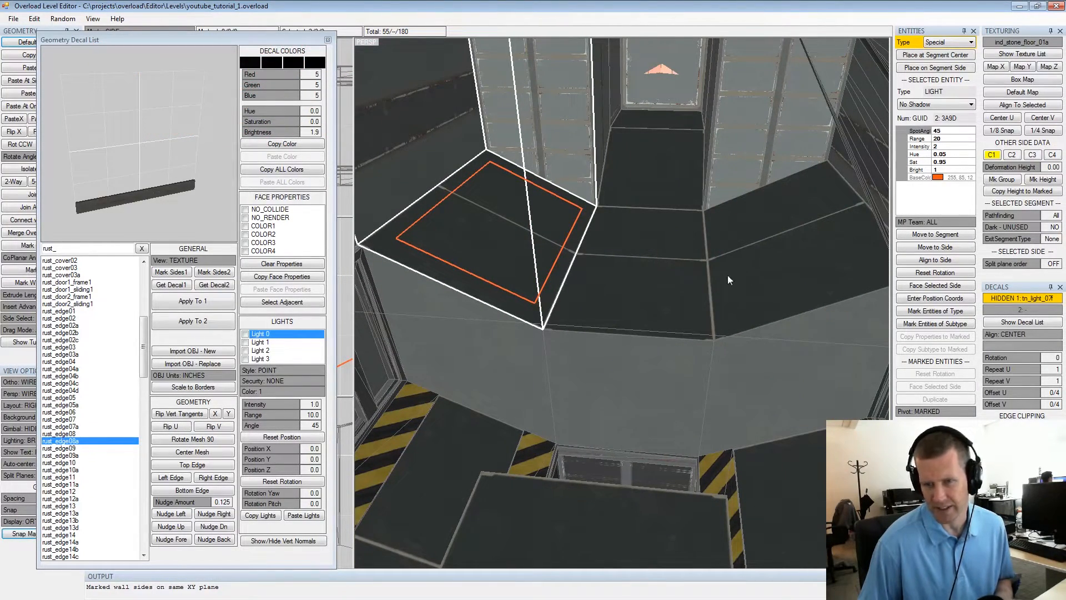
{"action": "left_click_drag", "start_coordinate": [697, 350], "coordinate": [599, 324], "text": "alt"}
{"action": "middle_click_drag", "start_coordinate": [599, 324], "coordinate": [624, 281], "text": "alt"}
{"action": "scroll", "coordinate": [704, 219], "scroll_direction": "up", "scroll_amount": 2, "text": "alt"}
{"action": "left_click_drag", "start_coordinate": [624, 280], "coordinate": [656, 276], "text": "alt"}
{"action": "left_click", "coordinate": [656, 275]}
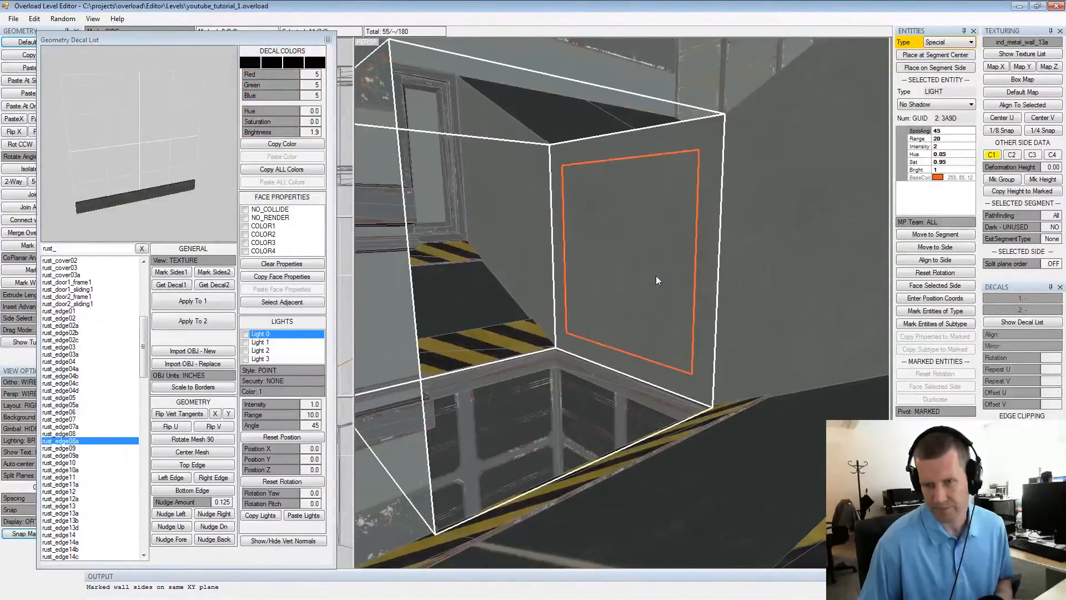
{"action": "key", "text": "space"}
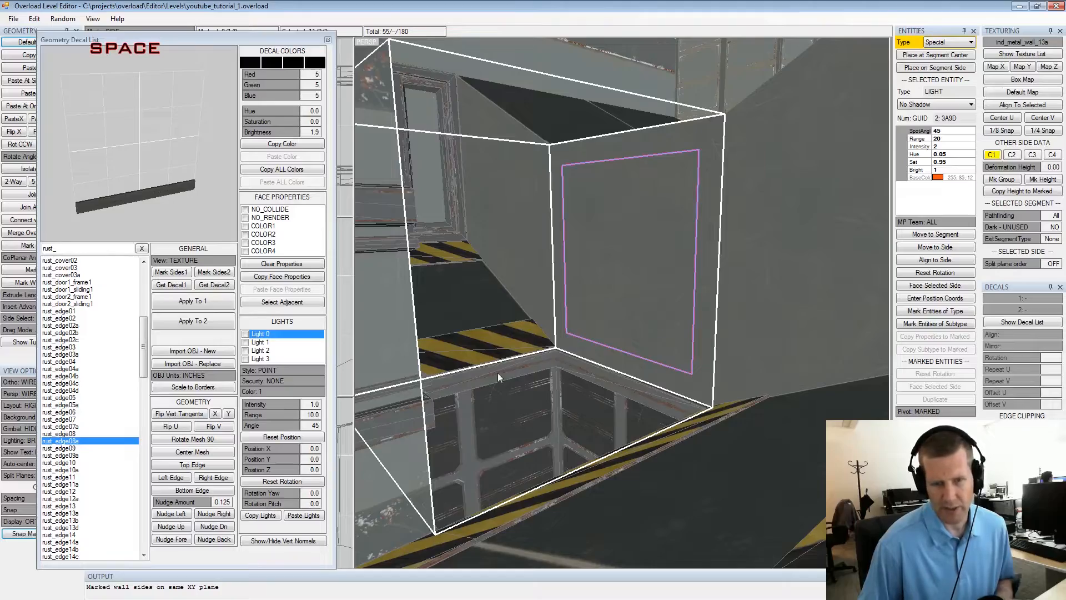
Replace the decal list's rust_ filter with "light" and browse down to the tn_light and tn_light_edge decals
{"action": "left_click_drag", "start_coordinate": [618, 131], "coordinate": [625, 176], "text": "alt"}
{"action": "middle_click_drag", "start_coordinate": [624, 176], "coordinate": [601, 200]}
{"action": "scroll", "coordinate": [601, 200], "scroll_direction": "down", "scroll_amount": 3}
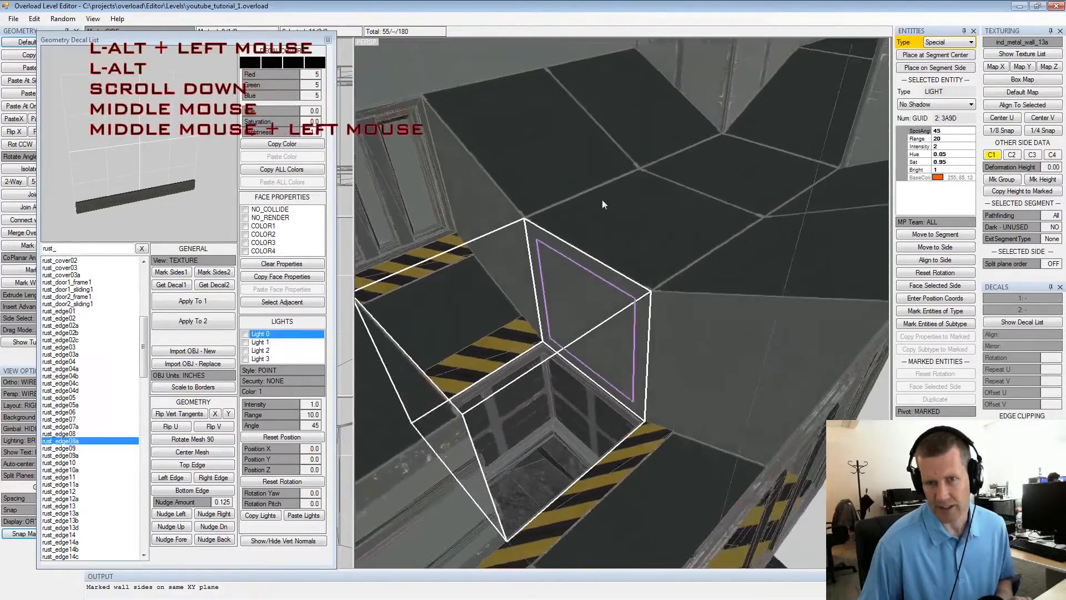
{"action": "left_click_drag", "start_coordinate": [601, 200], "coordinate": [607, 178], "text": "alt"}
{"action": "scroll", "coordinate": [599, 252], "scroll_direction": "up", "scroll_amount": 3, "text": "alt"}
{"action": "middle_click_drag", "start_coordinate": [600, 252], "coordinate": [614, 257], "text": "alt"}
{"action": "left_click_drag", "start_coordinate": [615, 256], "coordinate": [577, 284], "text": "alt"}
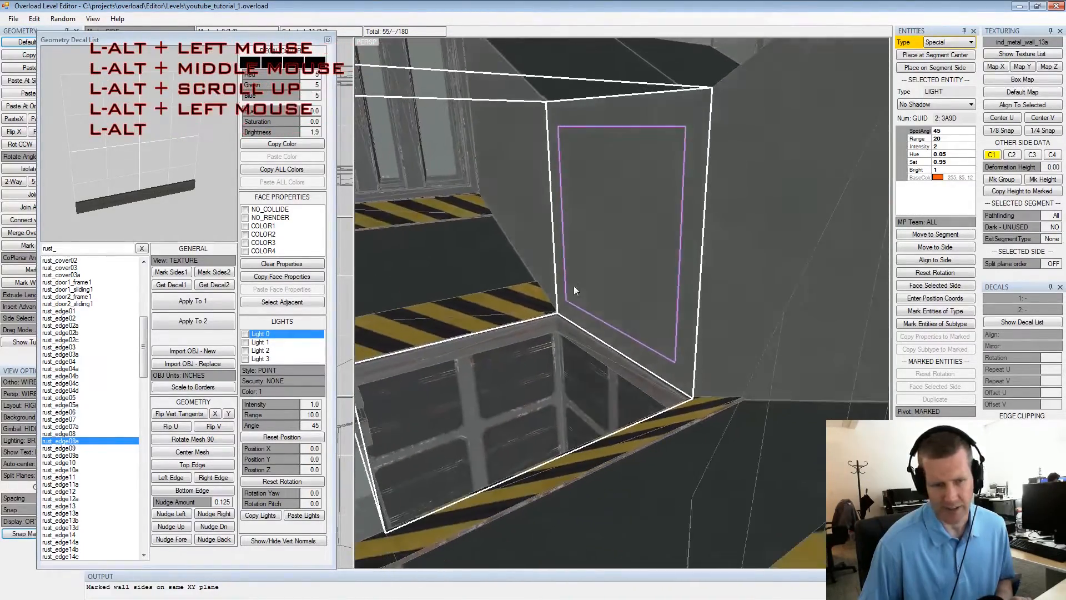
{"action": "left_click_drag", "start_coordinate": [143, 355], "coordinate": [143, 360]}
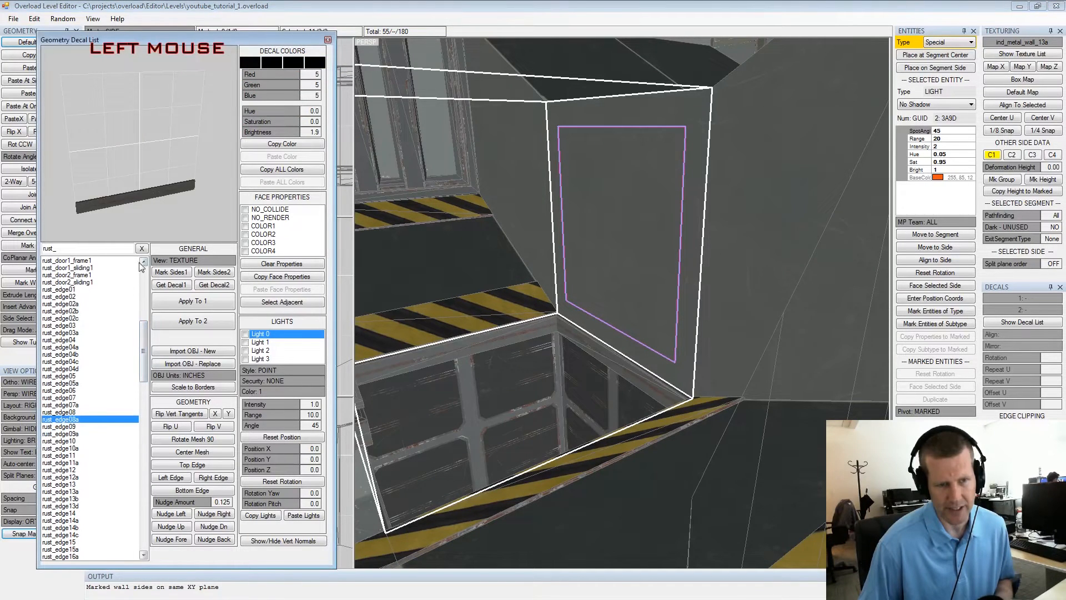
{"action": "left_click", "coordinate": [143, 249]}
{"action": "type", "text": "light"}
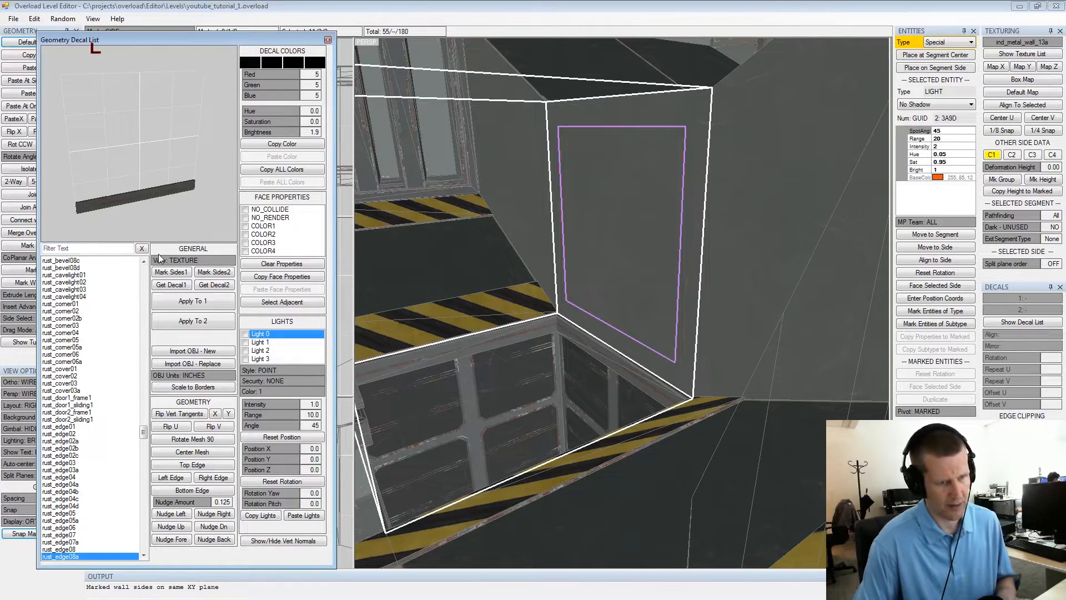
{"action": "left_click", "coordinate": [116, 248]}
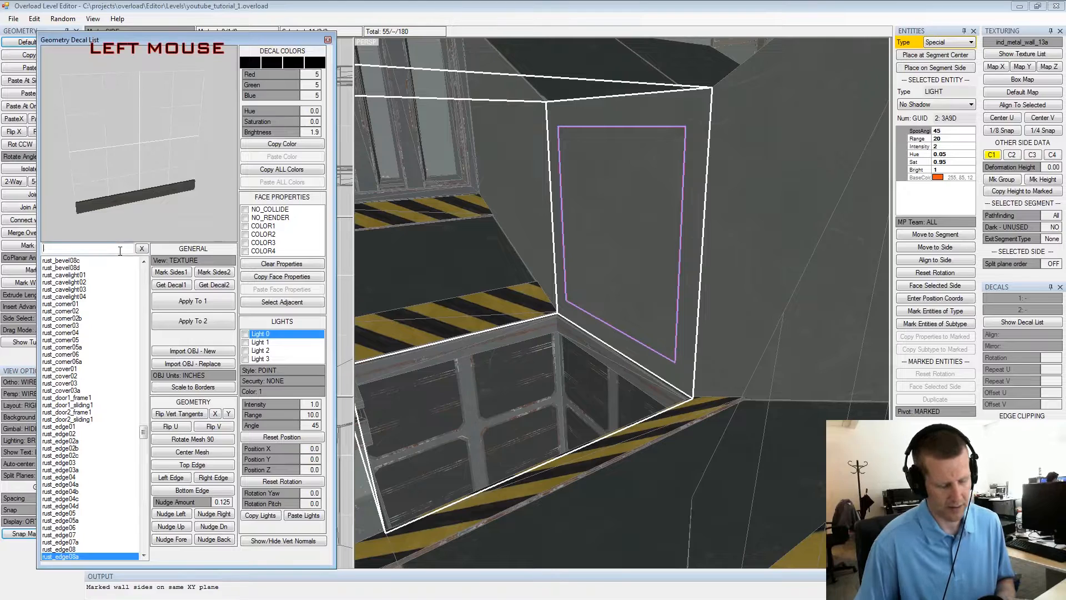
{"action": "type", "text": "light"}
{"action": "left_click_drag", "start_coordinate": [142, 306], "coordinate": [154, 517]}
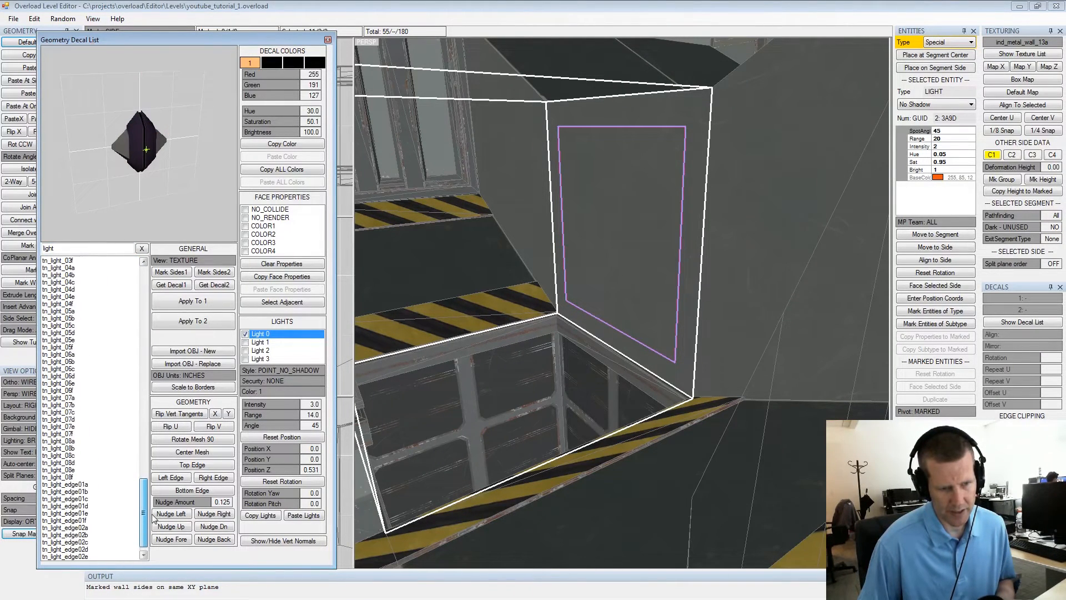
Preview the tn_light_edge01 decals and apply tn_light_edge01f as decal 1 on the selected wall side above the pit
{"action": "left_click", "coordinate": [97, 491]}
{"action": "key", "text": "Down"}
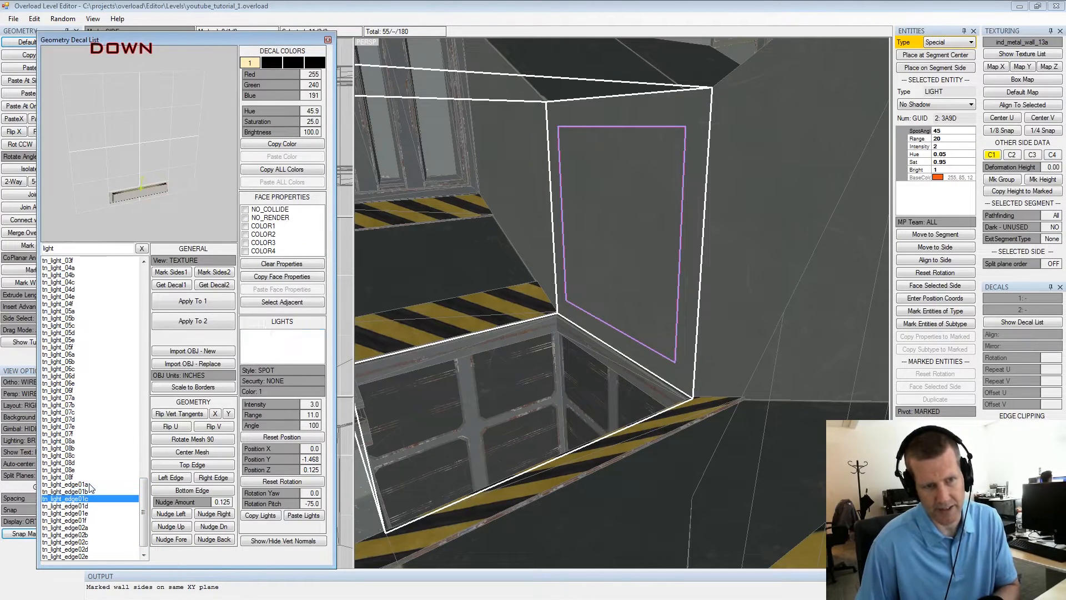
{"action": "key", "text": "Up"}
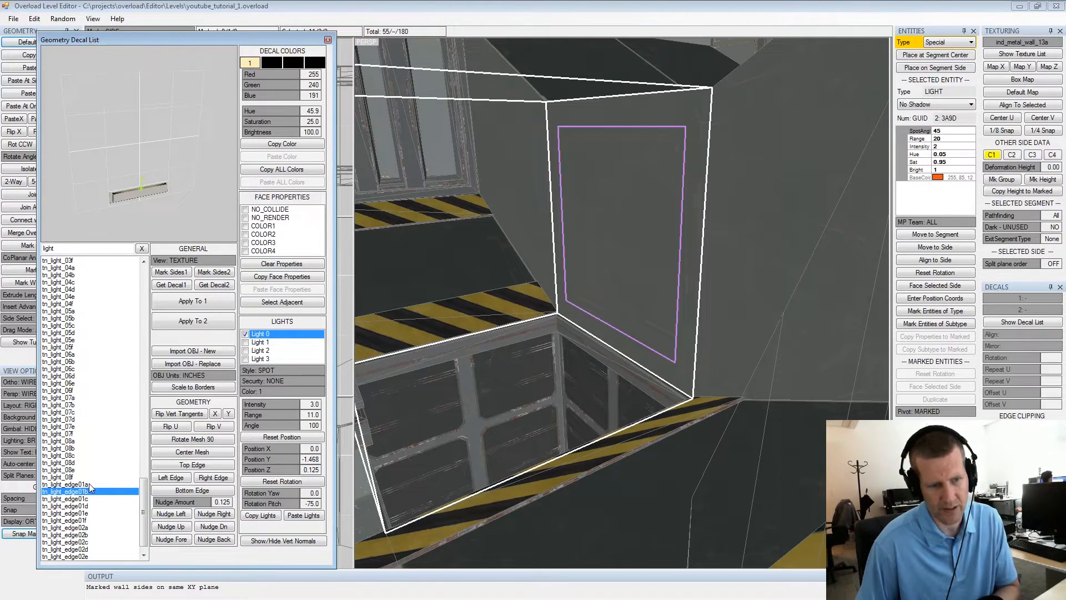
{"action": "key", "text": "Up"}
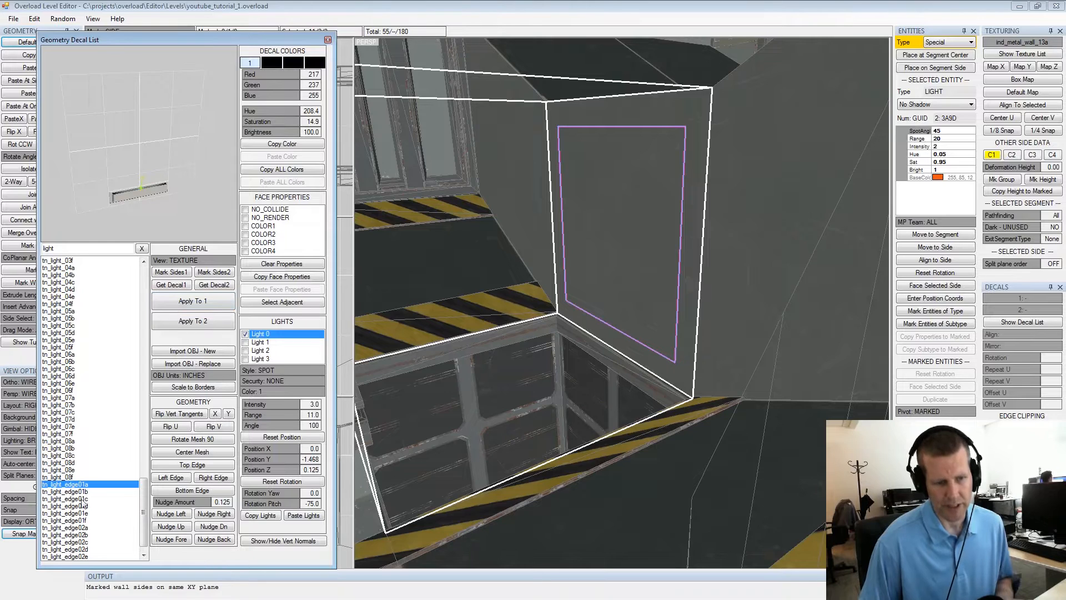
{"action": "left_click", "coordinate": [86, 521]}
{"action": "left_click", "coordinate": [191, 301]}
{"action": "left_click_drag", "start_coordinate": [592, 255], "coordinate": [680, 239], "text": "alt"}
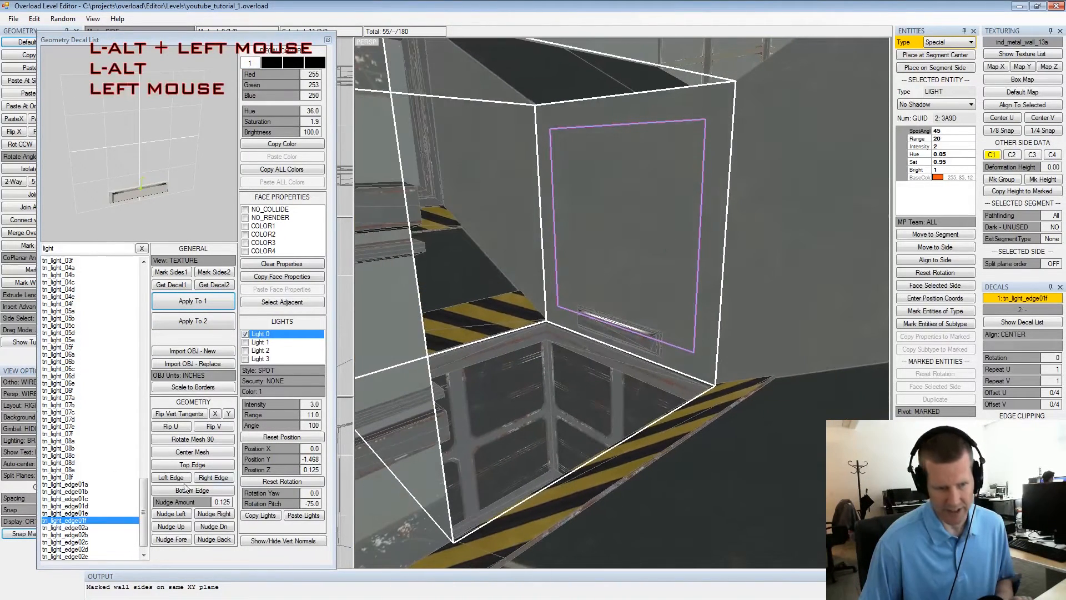
Compare the tn_light_edge01 variants in the decal list, ending on tn_light_edge01f
{"action": "left_click", "coordinate": [90, 491]}
{"action": "key", "text": "Up"}
{"action": "left_click", "coordinate": [84, 521]}
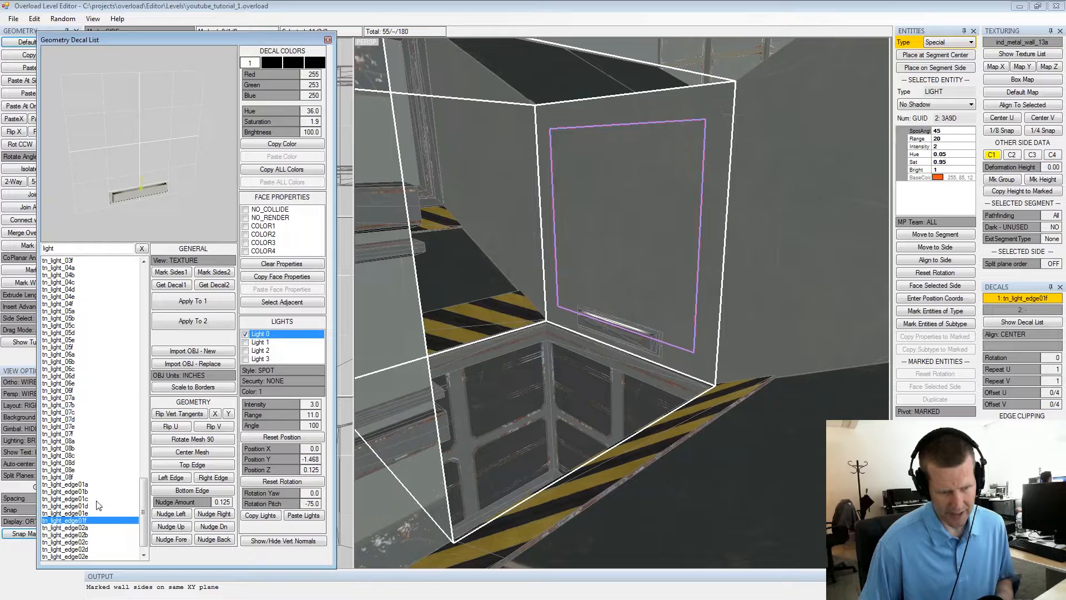
{"action": "left_click", "coordinate": [86, 486]}
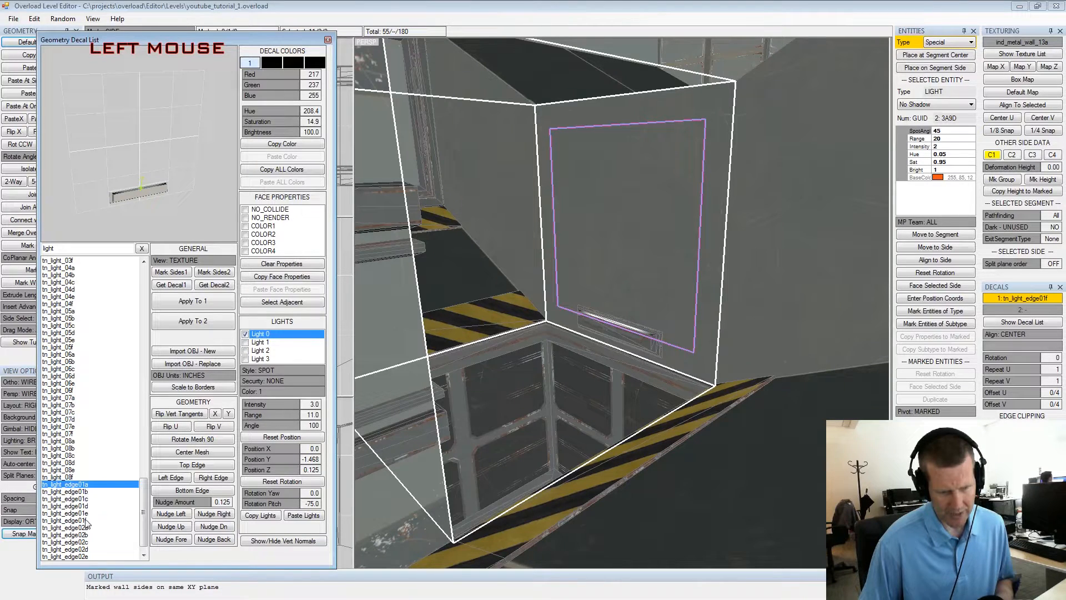
{"action": "left_click", "coordinate": [86, 521]}
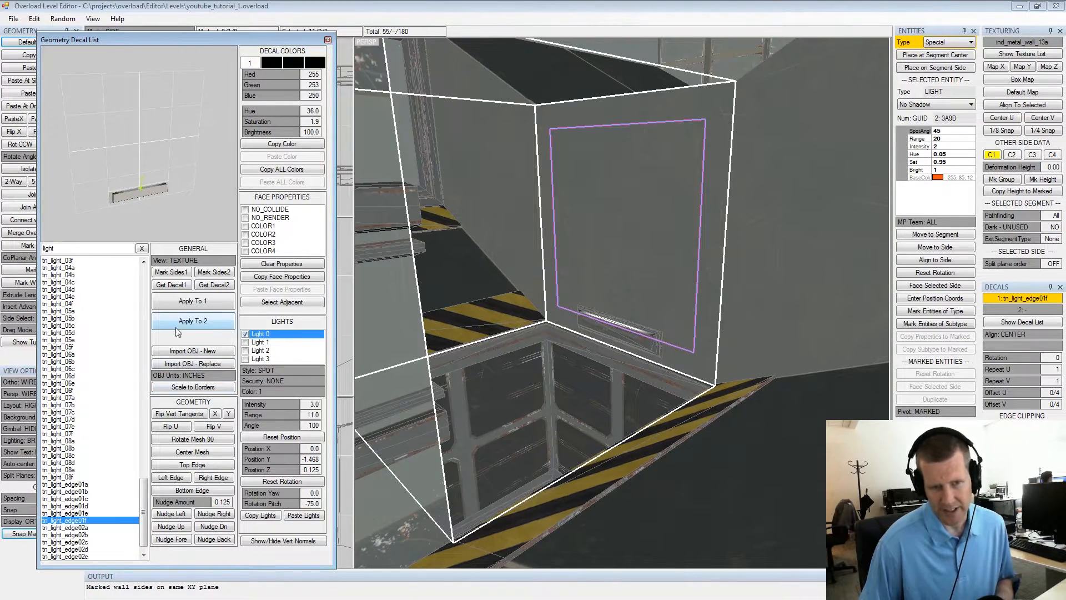
Try different rotations and edge alignments for the wall's light decal, ending on EDGE_DOWN alignment
{"action": "left_click_drag", "start_coordinate": [694, 266], "coordinate": [678, 283], "text": "alt"}
{"action": "middle_click_drag", "start_coordinate": [680, 283], "coordinate": [614, 324], "text": "alt"}
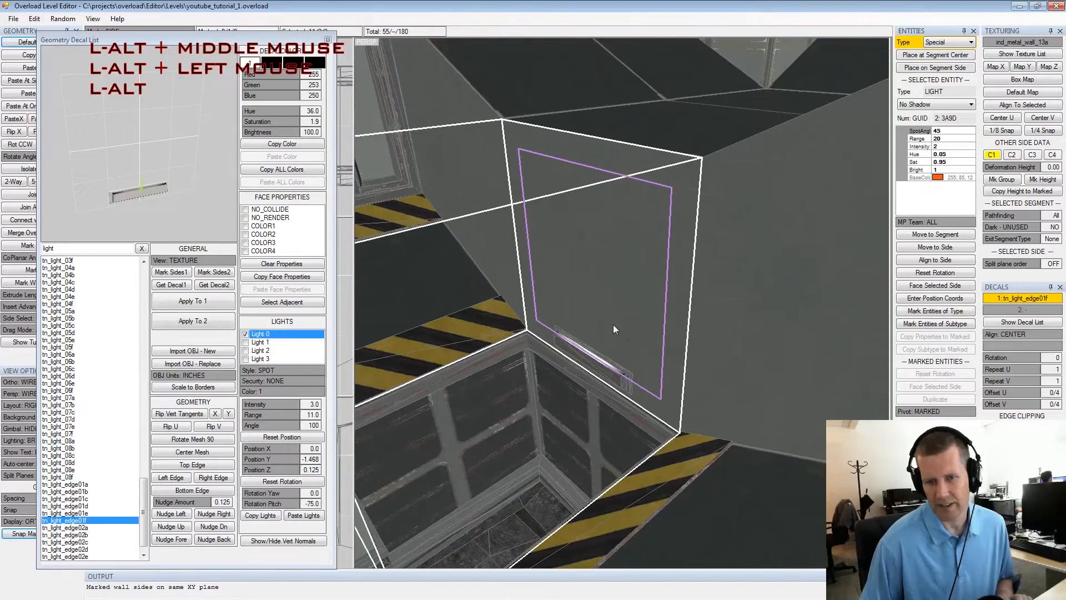
{"action": "left_click", "coordinate": [1014, 358]}
{"action": "left_click", "coordinate": [1014, 358]}
{"action": "right_click", "coordinate": [1013, 358]}
{"action": "right_click", "coordinate": [1011, 358]}
{"action": "left_click", "coordinate": [1016, 332]}
{"action": "left_click", "coordinate": [1016, 332]}
{"action": "left_click", "coordinate": [1017, 332]}
{"action": "left_click", "coordinate": [1017, 331]}
{"action": "right_click", "coordinate": [1016, 332]}
{"action": "right_click", "coordinate": [1015, 332]}
{"action": "right_click", "coordinate": [1016, 333]}
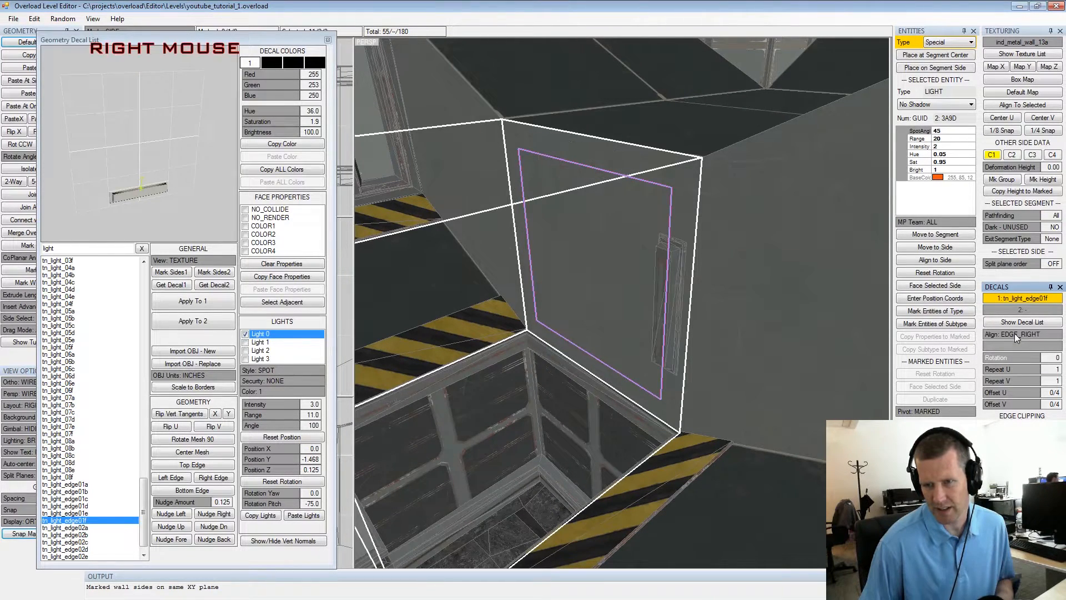
{"action": "right_click", "coordinate": [1014, 333]}
Rotate the wall's light decal to 180 and compare CENTER alignment with EDGE_DOWN, keeping EDGE_DOWN
{"action": "left_click", "coordinate": [1014, 360]}
{"action": "left_click", "coordinate": [1013, 359]}
{"action": "left_click", "coordinate": [1012, 358]}
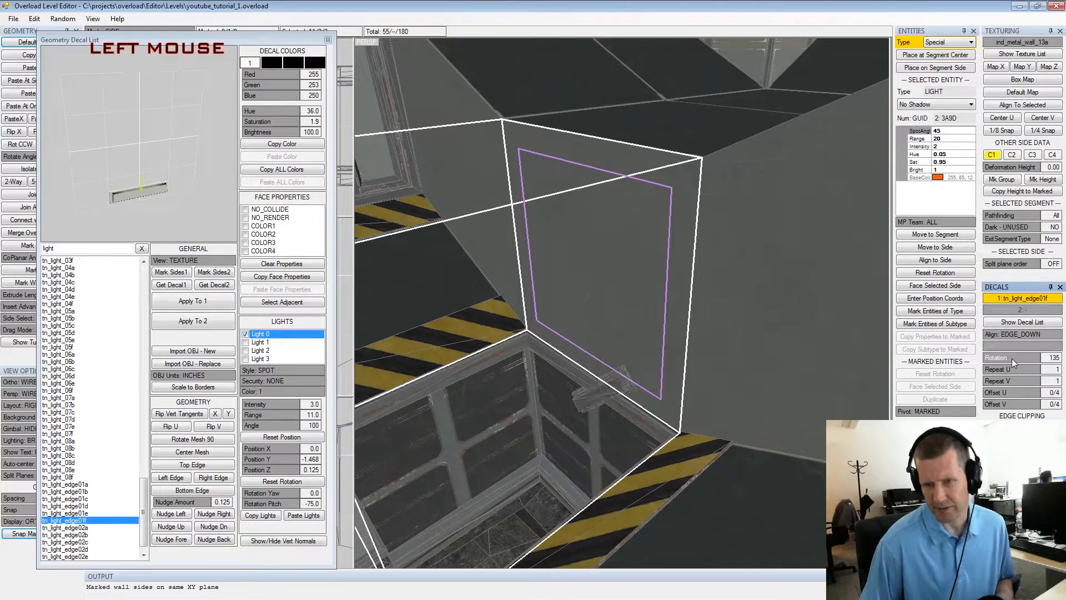
{"action": "left_click", "coordinate": [1012, 358]}
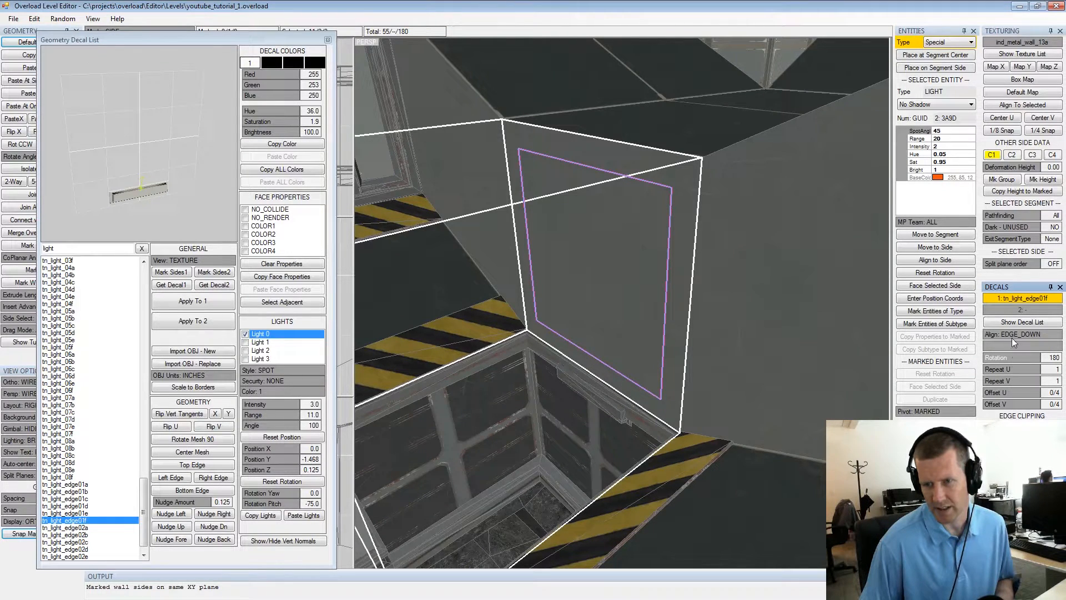
{"action": "right_click", "coordinate": [1012, 335]}
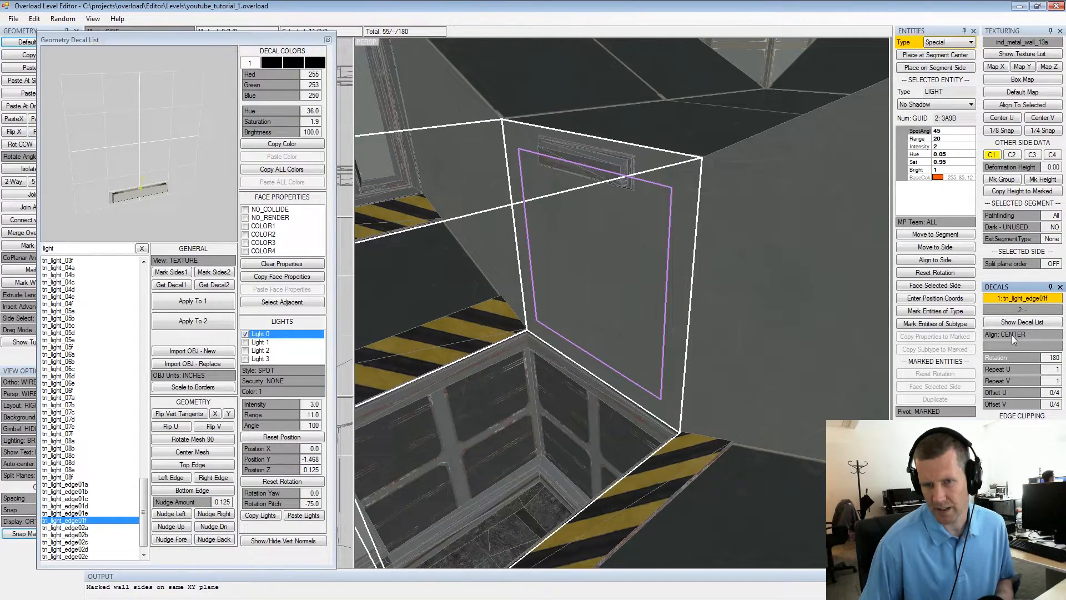
{"action": "left_click", "coordinate": [1012, 335]}
Examine the flipped light decal along the wall's lower edge from several angles, including from inside the pit
{"action": "left_click_drag", "start_coordinate": [786, 339], "coordinate": [675, 303], "text": "alt"}
{"action": "scroll", "coordinate": [675, 302], "scroll_direction": "up", "scroll_amount": 2, "text": "alt"}
{"action": "middle_click_drag", "start_coordinate": [673, 303], "coordinate": [660, 311], "text": "alt"}
{"action": "left_click_drag", "start_coordinate": [661, 311], "coordinate": [718, 262], "text": "alt"}
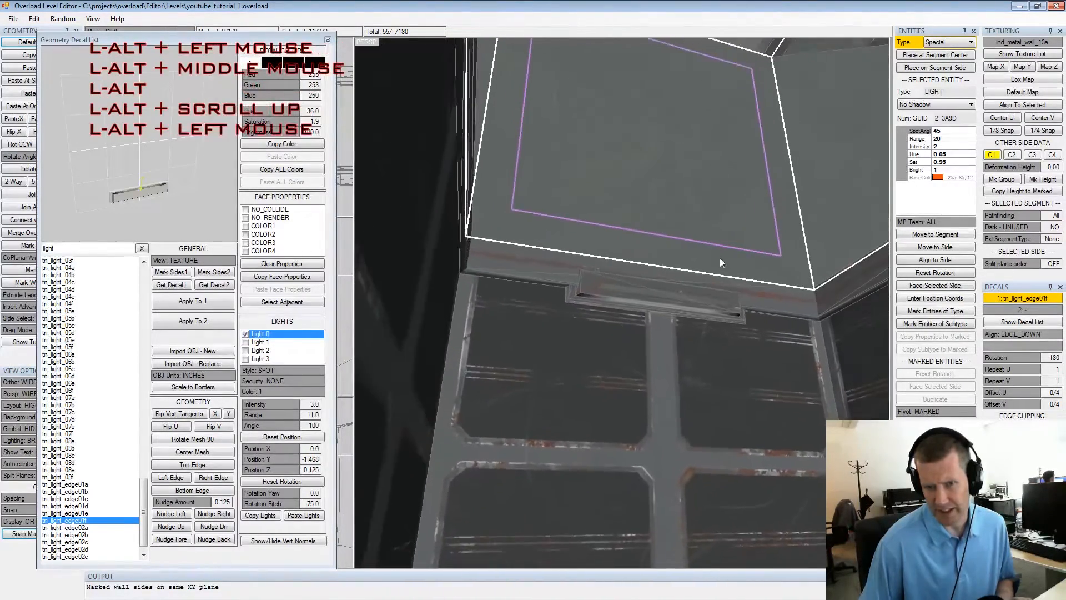
{"action": "middle_click_drag", "start_coordinate": [719, 261], "coordinate": [680, 274], "text": "alt"}
{"action": "scroll", "coordinate": [667, 283], "scroll_direction": "down", "scroll_amount": 2, "text": "alt"}
{"action": "left_click_drag", "start_coordinate": [654, 292], "coordinate": [723, 285], "text": "alt"}
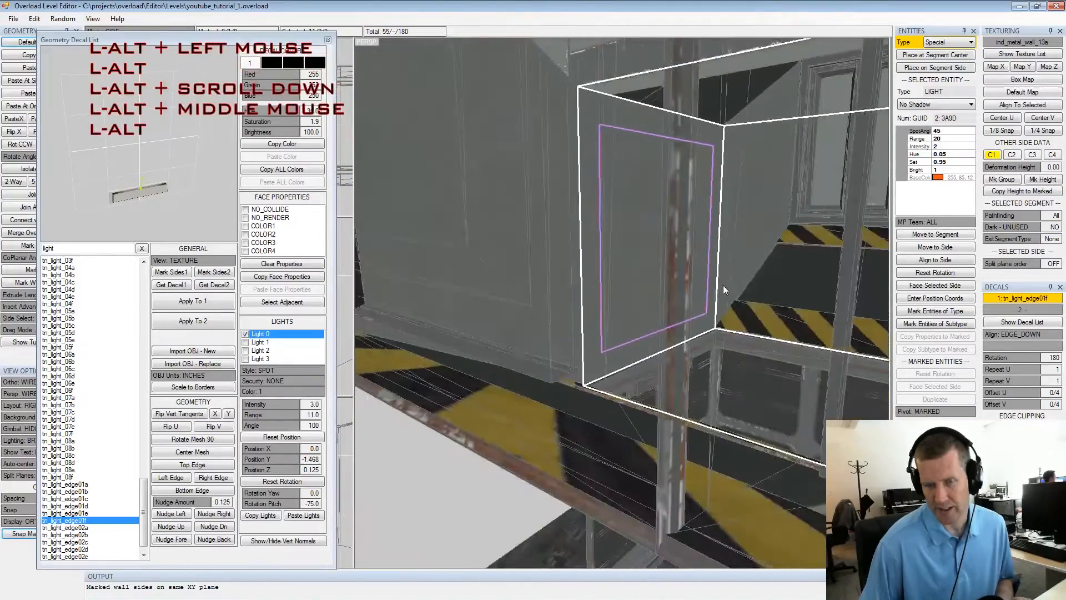
{"action": "mouse_move", "coordinate": [665, 256]}
{"action": "left_mouse_down", "text": "alt"}
{"action": "mouse_move", "coordinate": [651, 253]}
{"action": "mouse_move", "coordinate": [667, 242]}
{"action": "left_mouse_up", "text": "alt"}
{"action": "scroll", "coordinate": [652, 253], "scroll_direction": "up", "scroll_amount": 2, "text": "alt"}
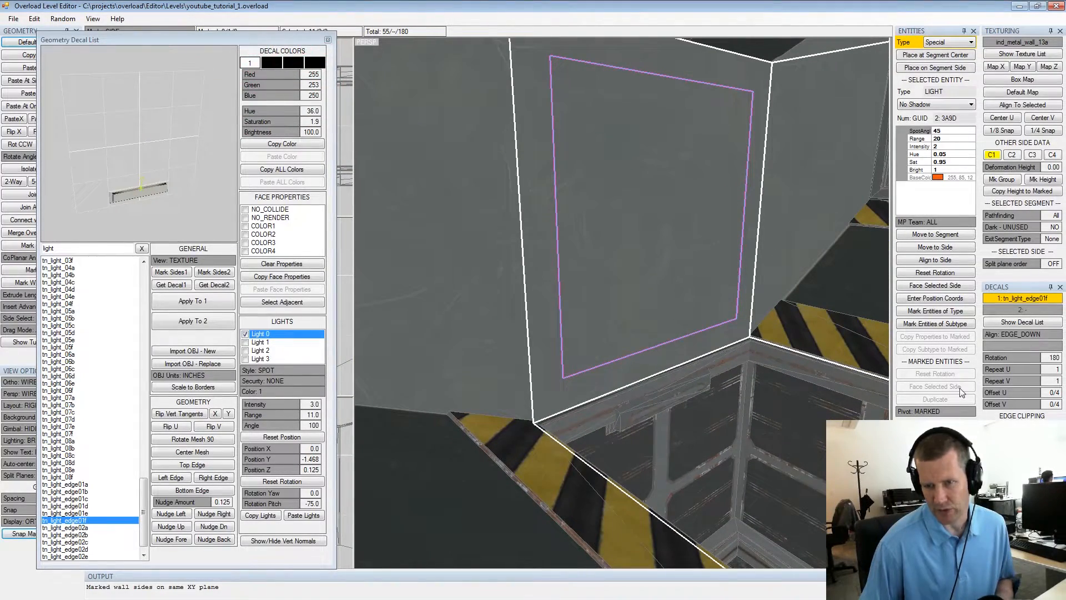
{"action": "middle_click_drag", "start_coordinate": [726, 363], "coordinate": [676, 340], "text": "alt"}
{"action": "scroll", "coordinate": [676, 339], "scroll_direction": "down", "scroll_amount": 2, "text": "alt"}
{"action": "left_click_drag", "start_coordinate": [676, 339], "coordinate": [687, 314], "text": "alt"}
{"action": "scroll", "coordinate": [694, 335], "scroll_direction": "up", "scroll_amount": 2, "text": "alt"}
{"action": "middle_click_drag", "start_coordinate": [688, 315], "coordinate": [634, 321], "text": "alt"}
{"action": "scroll", "coordinate": [634, 320], "scroll_direction": "down", "scroll_amount": 2, "text": "alt"}
{"action": "left_click_drag", "start_coordinate": [635, 320], "coordinate": [641, 331], "text": "alt"}
{"action": "scroll", "coordinate": [634, 336], "scroll_direction": "up", "scroll_amount": 2, "text": "alt"}
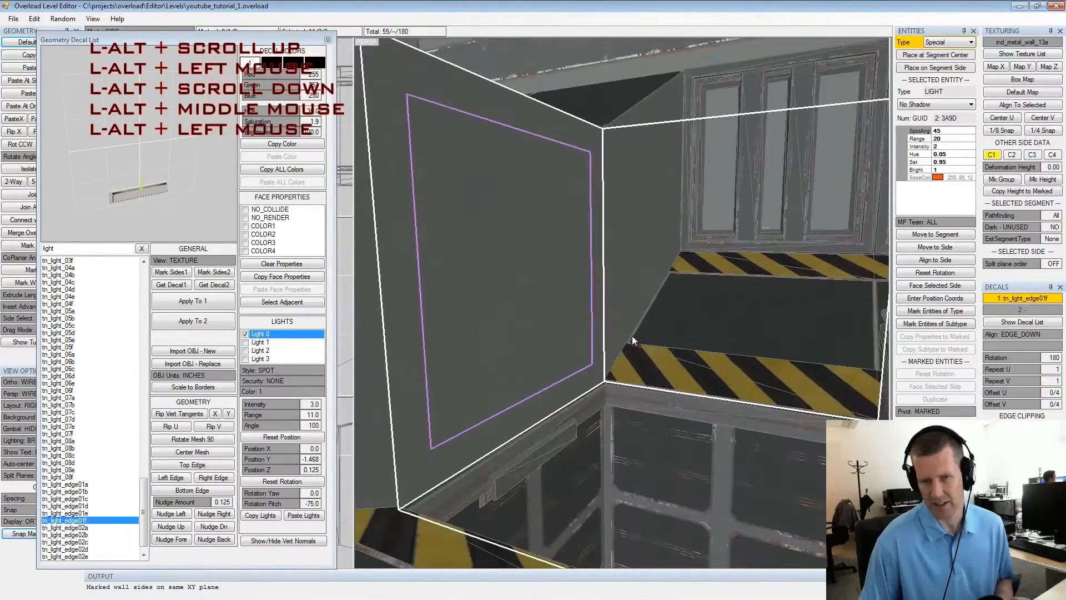
{"action": "middle_click_drag", "start_coordinate": [634, 336], "coordinate": [674, 303], "text": "alt"}
{"action": "left_click_drag", "start_coordinate": [675, 304], "coordinate": [631, 326], "text": "alt"}
{"action": "middle_click_drag", "start_coordinate": [632, 325], "coordinate": [664, 317], "text": "alt"}
{"action": "scroll", "coordinate": [664, 317], "scroll_direction": "down", "scroll_amount": 2, "text": "alt"}
{"action": "left_click_drag", "start_coordinate": [664, 317], "coordinate": [529, 317], "text": "alt"}
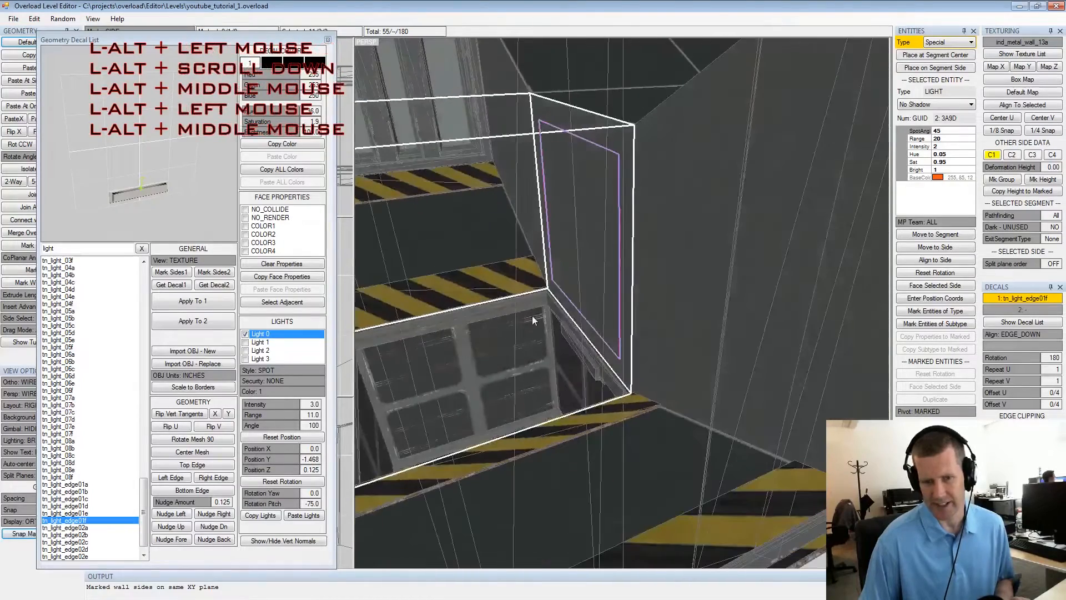
{"action": "middle_click_drag", "start_coordinate": [528, 317], "coordinate": [565, 335], "text": "alt"}
{"action": "left_click_drag", "start_coordinate": [566, 336], "coordinate": [618, 340], "text": "alt"}
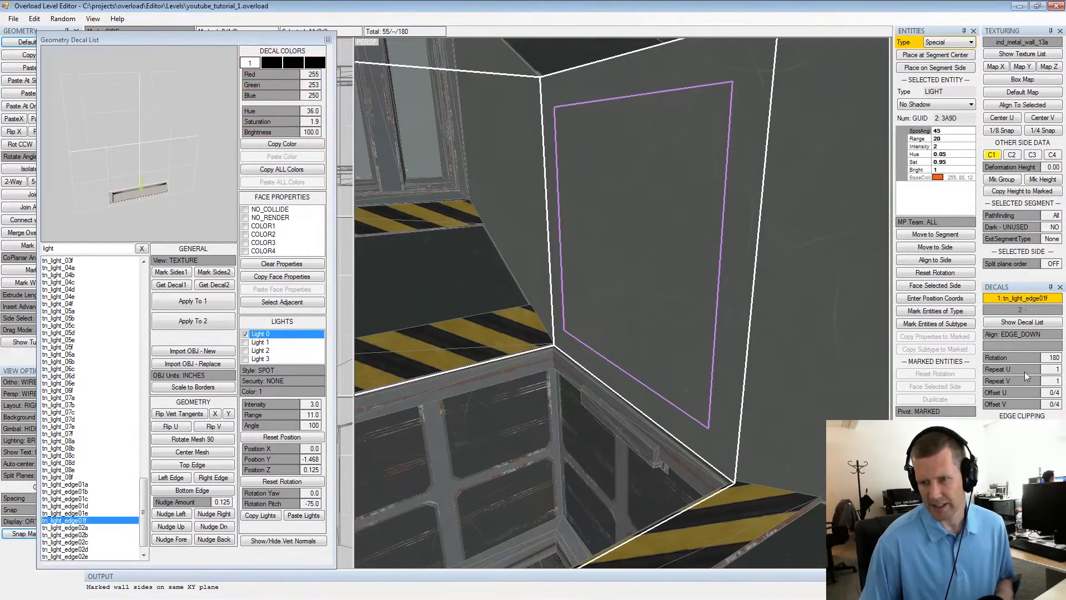
Change the light decal's alignment to CENTER so it sits near the wall's upper edge
{"action": "left_click", "coordinate": [1022, 336]}
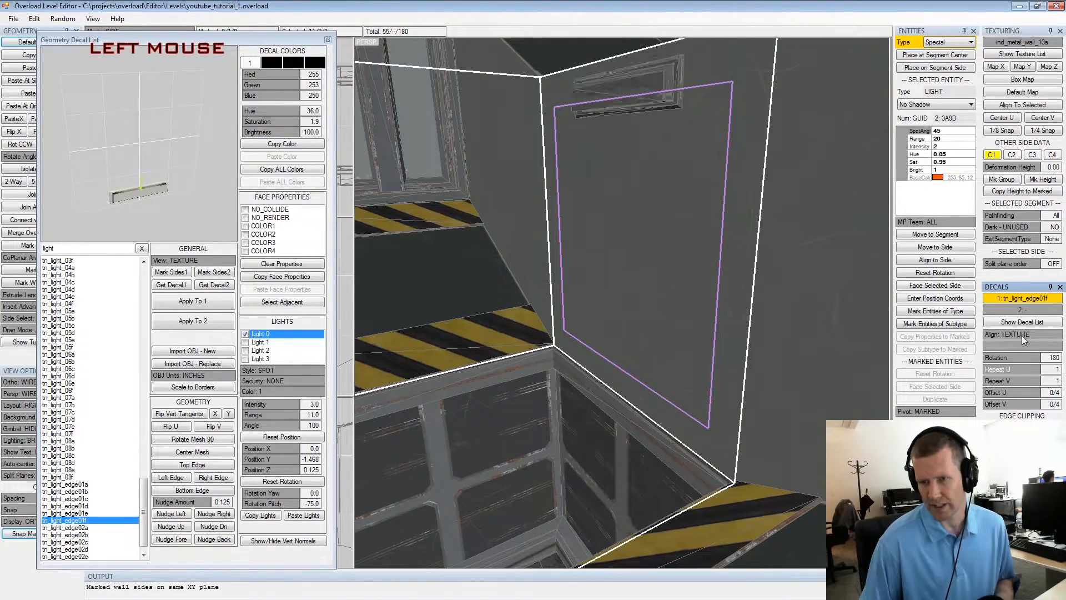
{"action": "left_click_drag", "start_coordinate": [705, 279], "coordinate": [790, 258], "text": "alt"}
{"action": "scroll", "coordinate": [683, 264], "scroll_direction": "down", "scroll_amount": 2}
Mark the opposite wall side carrying the rust_hbar03 decal and apply tn_light_edge01f to it as decal 2
{"action": "left_click", "coordinate": [679, 256]}
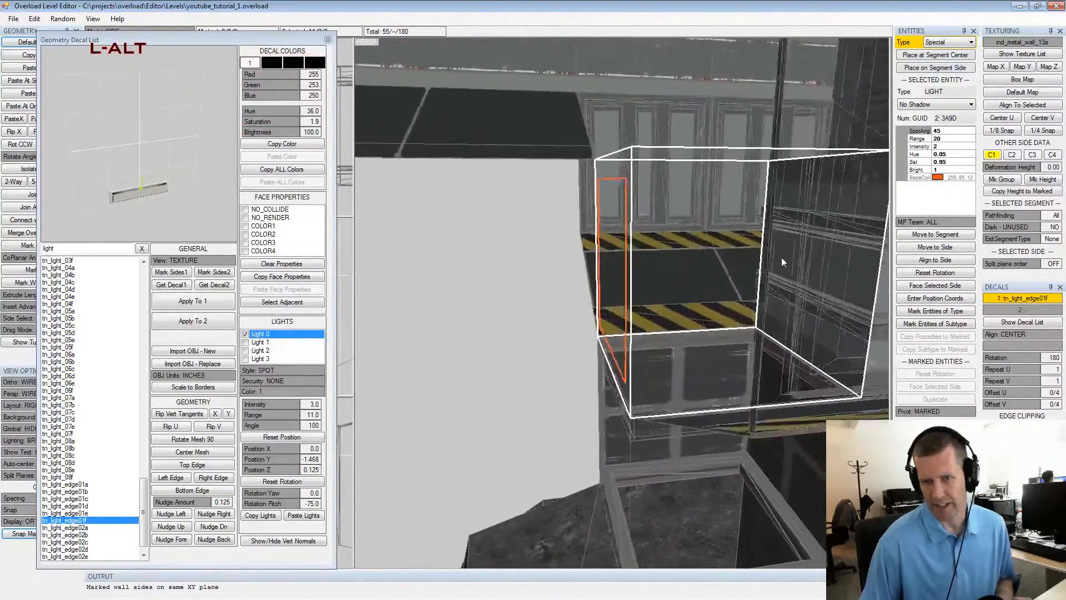
{"action": "middle_click_drag", "start_coordinate": [790, 257], "coordinate": [711, 261], "text": "alt"}
{"action": "left_click_drag", "start_coordinate": [711, 261], "coordinate": [688, 265], "text": "alt"}
{"action": "scroll", "coordinate": [692, 264], "scroll_direction": "up", "scroll_amount": 3}
{"action": "key", "text": "space"}
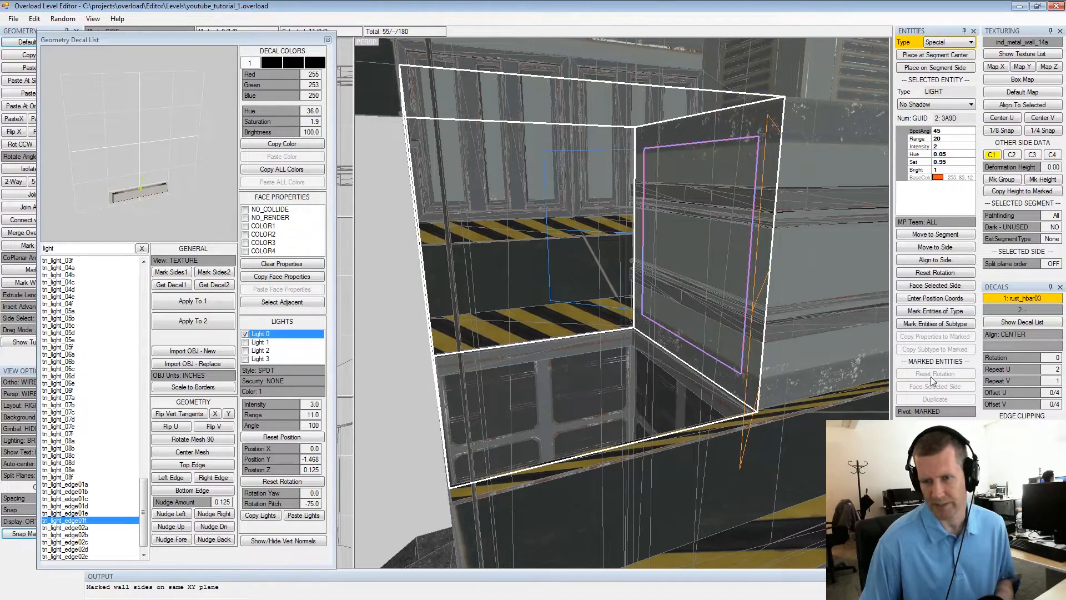
{"action": "left_click", "coordinate": [203, 323]}
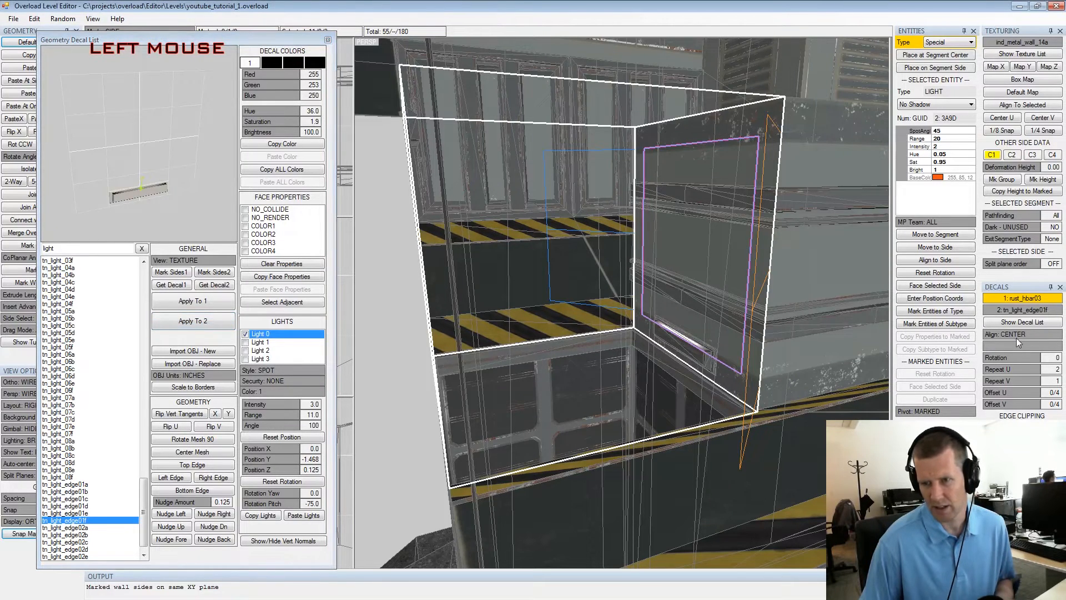
Align decal 2 on the opposite wall to EDGE_UP, unmark that side, and check both lights from around the segment
{"action": "left_click", "coordinate": [1017, 311]}
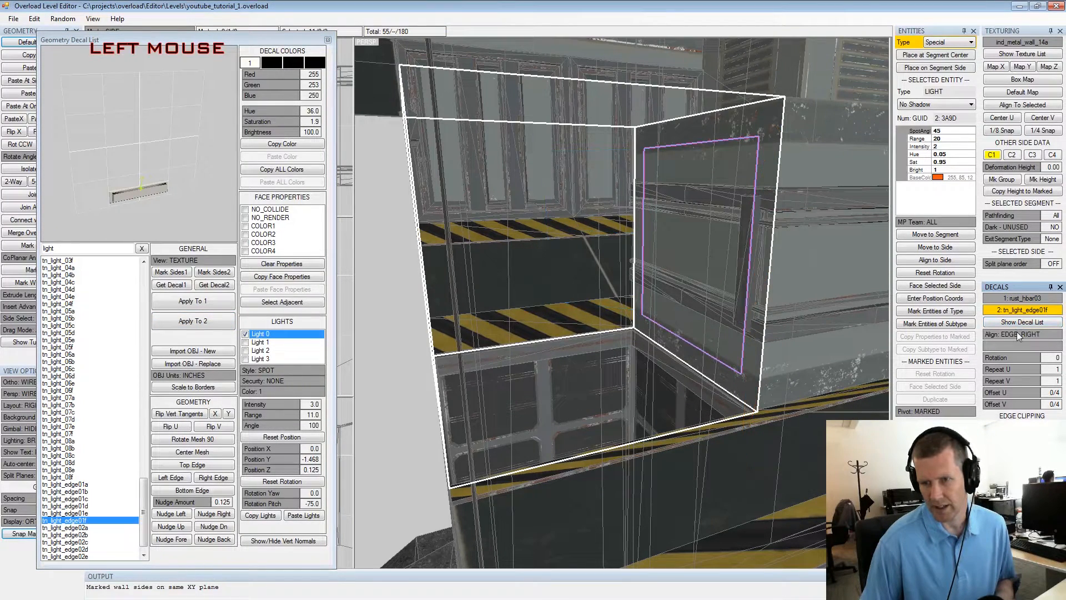
{"action": "left_click", "coordinate": [998, 332]}
{"action": "key", "text": "space"}
{"action": "left_click_drag", "start_coordinate": [664, 243], "coordinate": [607, 276], "text": "alt"}
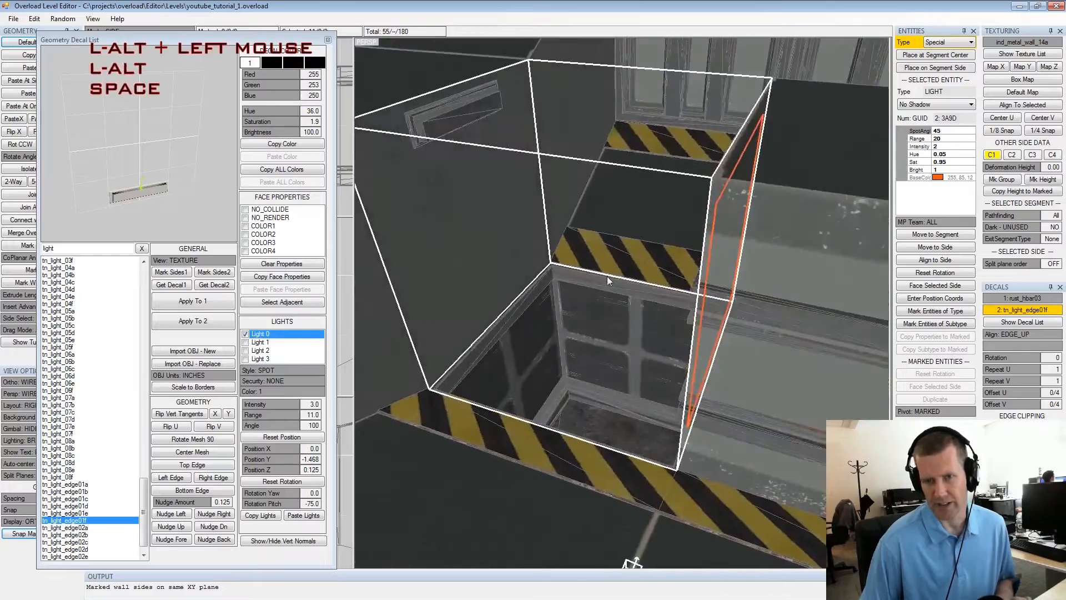
{"action": "middle_click_drag", "start_coordinate": [607, 275], "coordinate": [664, 283], "text": "alt"}
{"action": "left_click_drag", "start_coordinate": [663, 283], "coordinate": [443, 263], "text": "alt"}
{"action": "middle_click_drag", "start_coordinate": [444, 263], "coordinate": [555, 256], "text": "alt"}
{"action": "left_click_drag", "start_coordinate": [556, 256], "coordinate": [792, 253], "text": "alt"}
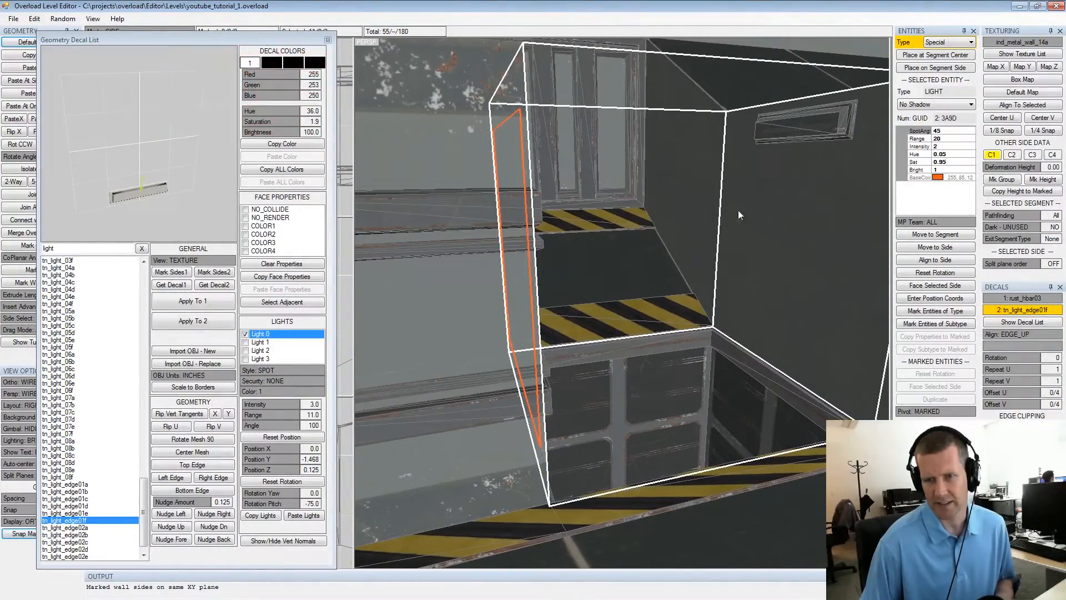
Check which decals are assigned to the sloped floor, the back wall and the side walls around the pit
{"action": "left_click", "coordinate": [630, 245]}
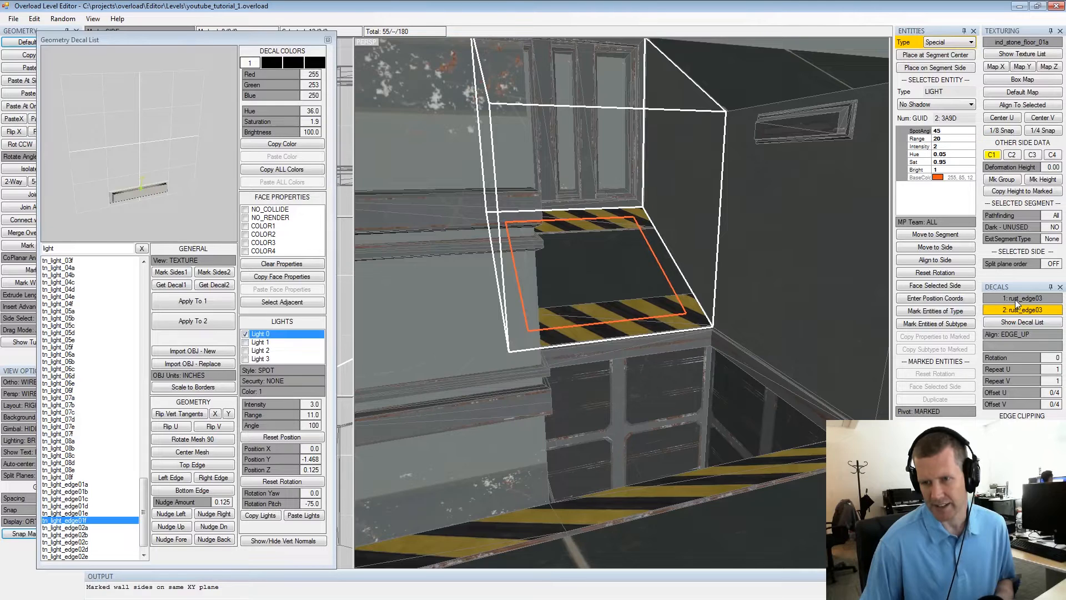
{"action": "left_click", "coordinate": [606, 148]}
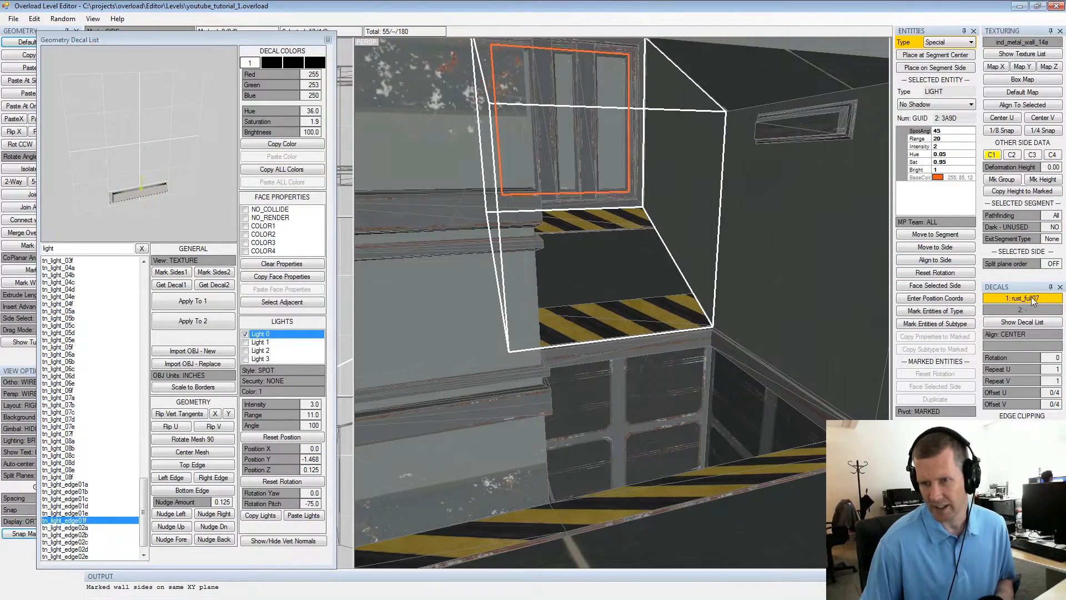
{"action": "left_click", "coordinate": [820, 244]}
{"action": "left_click_drag", "start_coordinate": [768, 168], "coordinate": [481, 178], "text": "alt"}
{"action": "left_click", "coordinate": [480, 176]}
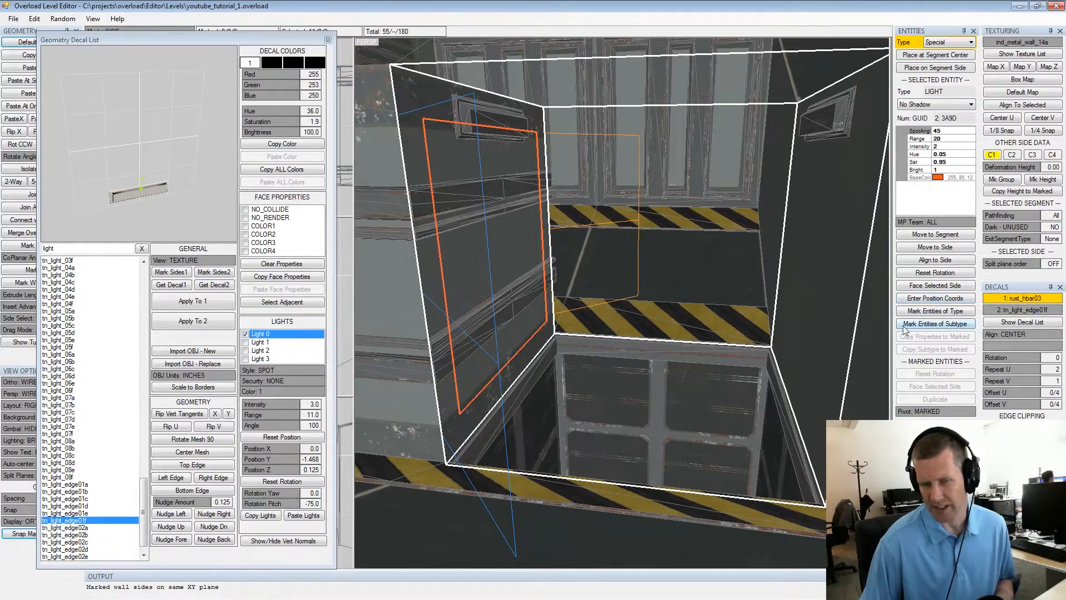
Examine the facing light decals on both side walls of the pit segment from several angles
{"action": "left_click_drag", "start_coordinate": [713, 363], "coordinate": [812, 363], "text": "alt"}
{"action": "middle_click_drag", "start_coordinate": [812, 363], "coordinate": [693, 311], "text": "alt"}
{"action": "scroll", "coordinate": [692, 311], "scroll_direction": "down", "scroll_amount": 1, "text": "alt"}
{"action": "left_click_drag", "start_coordinate": [693, 311], "coordinate": [786, 296], "text": "alt"}
{"action": "scroll", "coordinate": [787, 296], "scroll_direction": "down", "scroll_amount": 1, "text": "alt"}
{"action": "scroll", "coordinate": [738, 303], "scroll_direction": "down", "scroll_amount": 2, "text": "alt"}
{"action": "middle_click_drag", "start_coordinate": [786, 297], "coordinate": [702, 303], "text": "alt"}
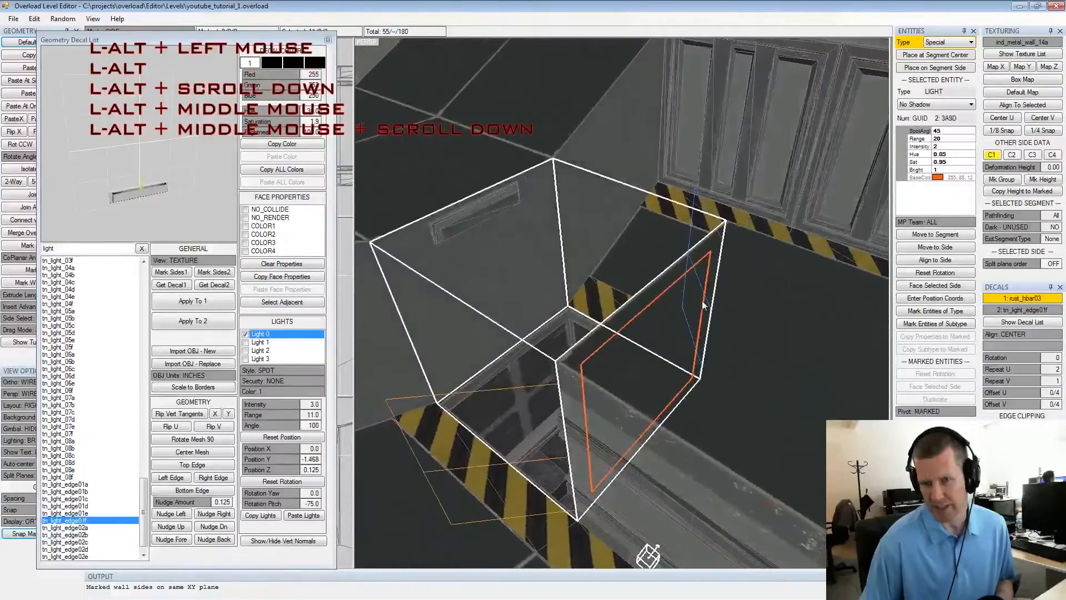
{"action": "scroll", "coordinate": [702, 302], "scroll_direction": "up", "scroll_amount": 2, "text": "alt"}
{"action": "left_click_drag", "start_coordinate": [703, 302], "coordinate": [887, 301], "text": "alt"}
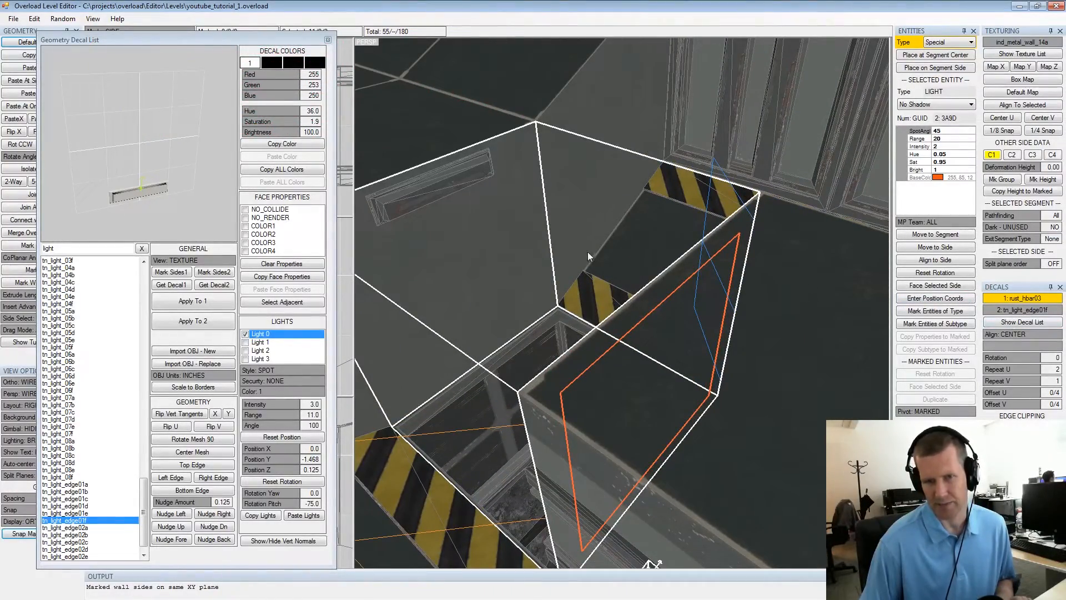
{"action": "left_click", "coordinate": [531, 254]}
{"action": "middle_click_drag", "start_coordinate": [566, 194], "coordinate": [633, 261]}
{"action": "left_click_drag", "start_coordinate": [635, 260], "coordinate": [746, 241], "text": "alt"}
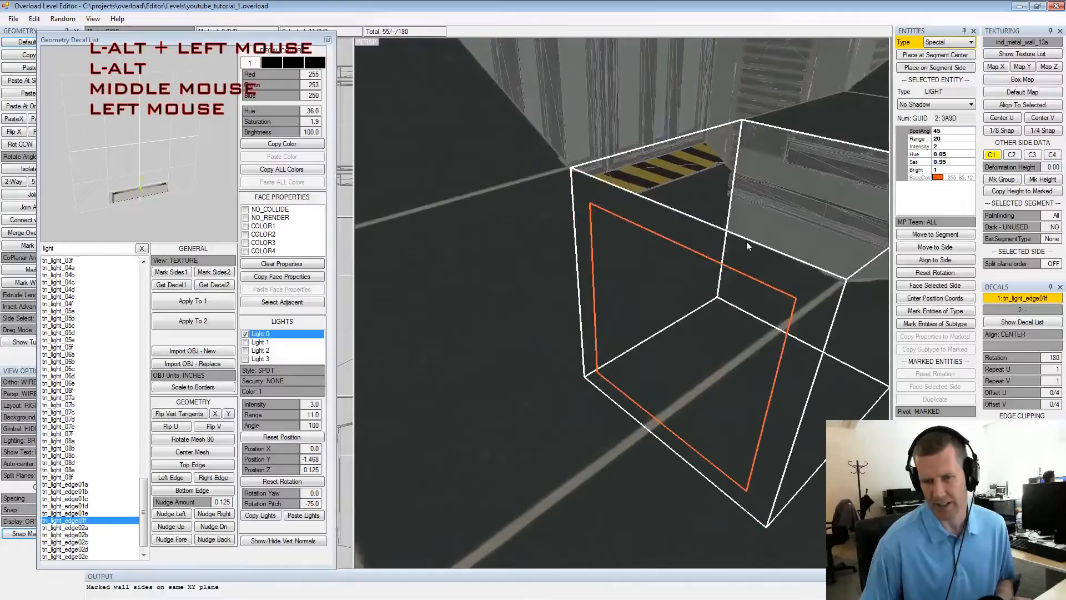
{"action": "scroll", "coordinate": [703, 293], "scroll_direction": "down", "scroll_amount": 2, "text": "alt"}
{"action": "mouse_move", "coordinate": [702, 292]}
{"action": "left_mouse_down", "text": "alt"}
{"action": "mouse_move", "coordinate": [661, 241]}
{"action": "mouse_move", "coordinate": [657, 258]}
{"action": "mouse_move", "coordinate": [704, 271]}
{"action": "left_mouse_up", "text": "alt"}
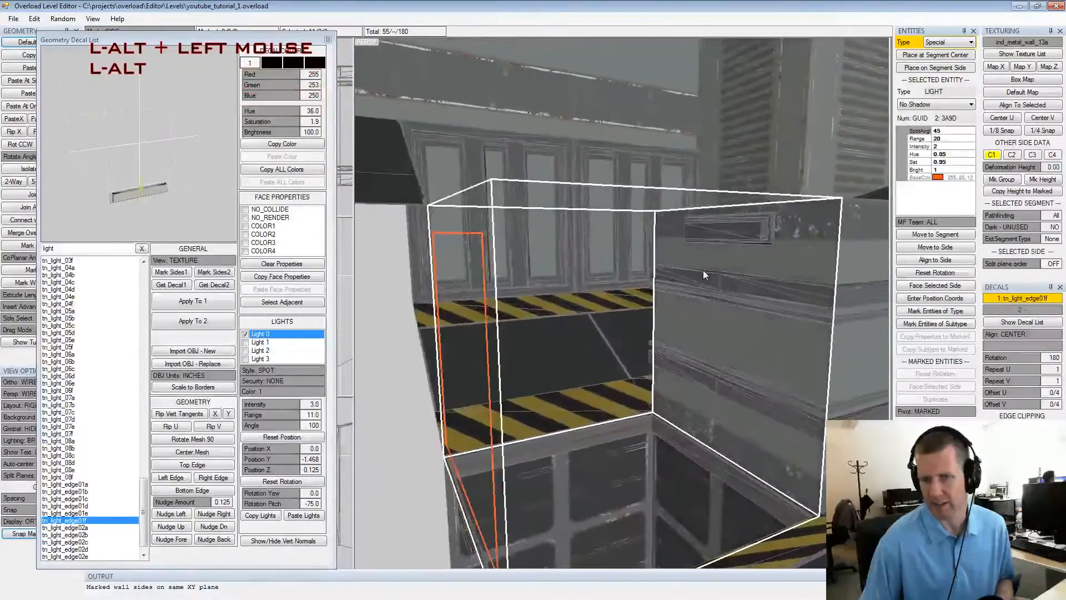
{"action": "middle_click_drag", "start_coordinate": [703, 270], "coordinate": [675, 226], "text": "alt"}
{"action": "left_click_drag", "start_coordinate": [675, 226], "coordinate": [708, 237], "text": "alt"}
{"action": "middle_click_drag", "start_coordinate": [709, 237], "coordinate": [680, 255], "text": "alt"}
{"action": "scroll", "coordinate": [680, 255], "scroll_direction": "up", "scroll_amount": 2, "text": "alt"}
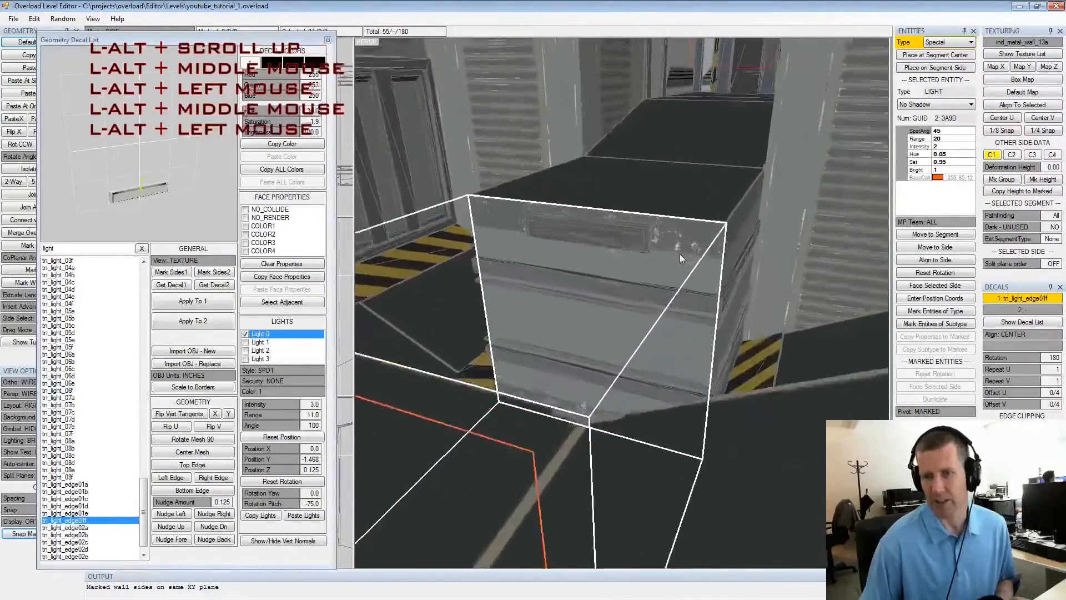
Mark the four louvered wall sides flanking the corridor entrance, upper and lower on each side
{"action": "left_click_drag", "start_coordinate": [680, 255], "coordinate": [727, 240], "text": "alt"}
{"action": "middle_click_drag", "start_coordinate": [728, 241], "coordinate": [698, 309], "text": "alt"}
{"action": "scroll", "coordinate": [698, 310], "scroll_direction": "down", "scroll_amount": 3, "text": "alt"}
{"action": "left_click_drag", "start_coordinate": [699, 309], "coordinate": [682, 283], "text": "alt"}
{"action": "middle_click_drag", "start_coordinate": [682, 283], "coordinate": [686, 288], "text": "alt"}
{"action": "left_click_drag", "start_coordinate": [686, 287], "coordinate": [692, 289], "text": "alt"}
{"action": "left_click", "coordinate": [767, 263]}
{"action": "key", "text": "space"}
{"action": "left_click", "coordinate": [790, 364]}
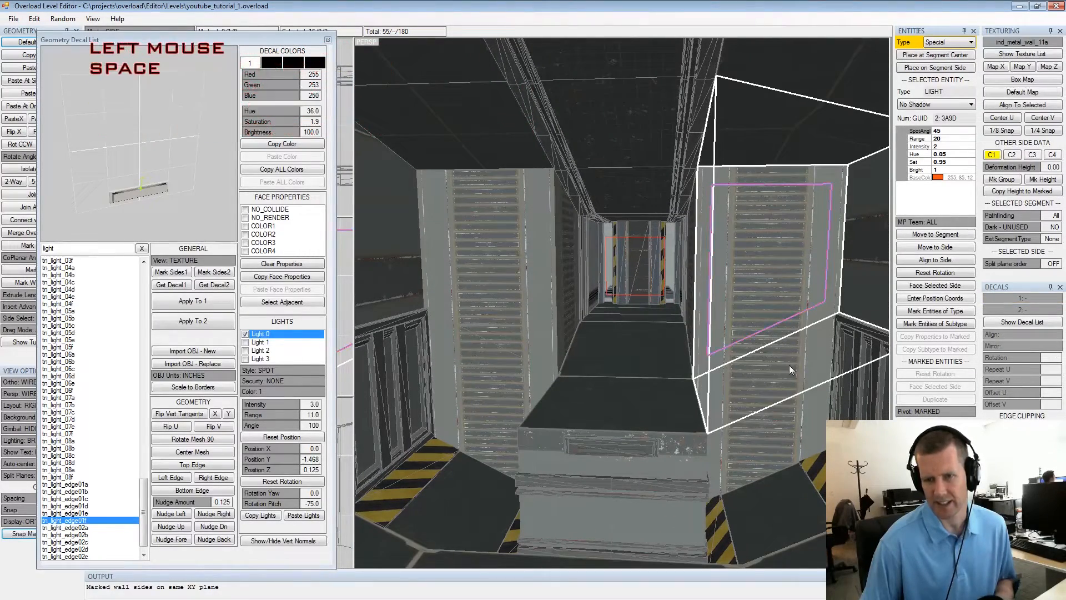
{"action": "key", "text": "space"}
{"action": "left_click", "coordinate": [492, 258]}
{"action": "key", "text": "space"}
{"action": "left_click", "coordinate": [499, 376]}
{"action": "key", "text": "space"}
{"action": "middle_click_drag", "start_coordinate": [533, 353], "coordinate": [590, 286], "text": "alt"}
{"action": "scroll", "coordinate": [613, 272], "scroll_direction": "up", "scroll_amount": 2, "text": "alt"}
{"action": "left_click_drag", "start_coordinate": [590, 286], "coordinate": [619, 281], "text": "alt"}
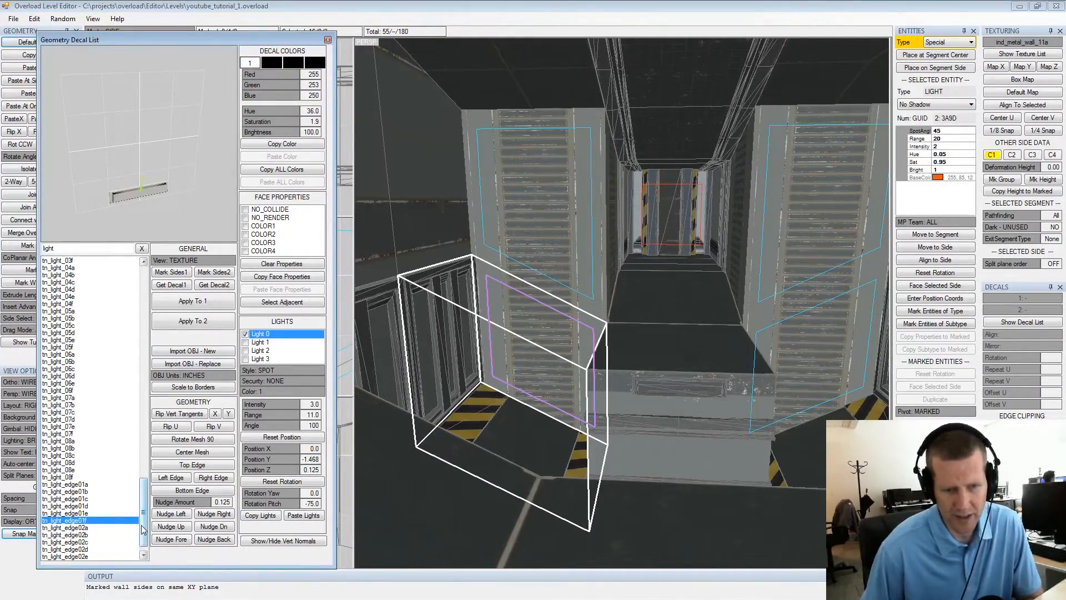
Clear the text filter from the geometry decal list
{"action": "scroll", "coordinate": [144, 529], "scroll_direction": "down", "scroll_amount": 2}
{"action": "left_click", "coordinate": [112, 249]}
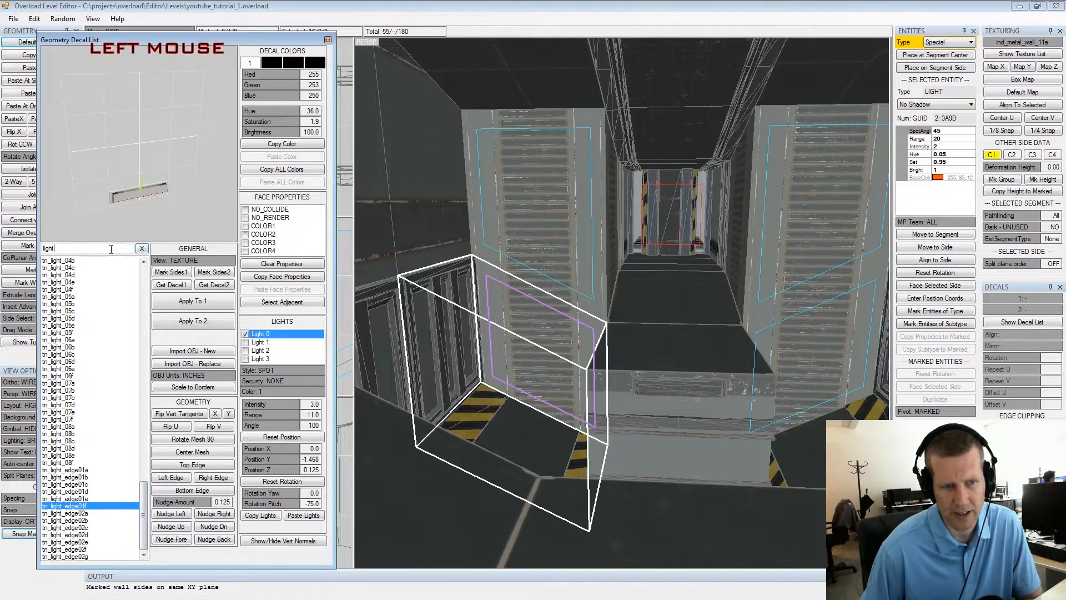
{"action": "key", "text": "BackSpace"}
{"action": "key", "text": "BackSpace"}
{"action": "key", "text": "BackSpace"}
{"action": "key", "text": "BackSpace"}
{"action": "key", "text": "BackSpace"}
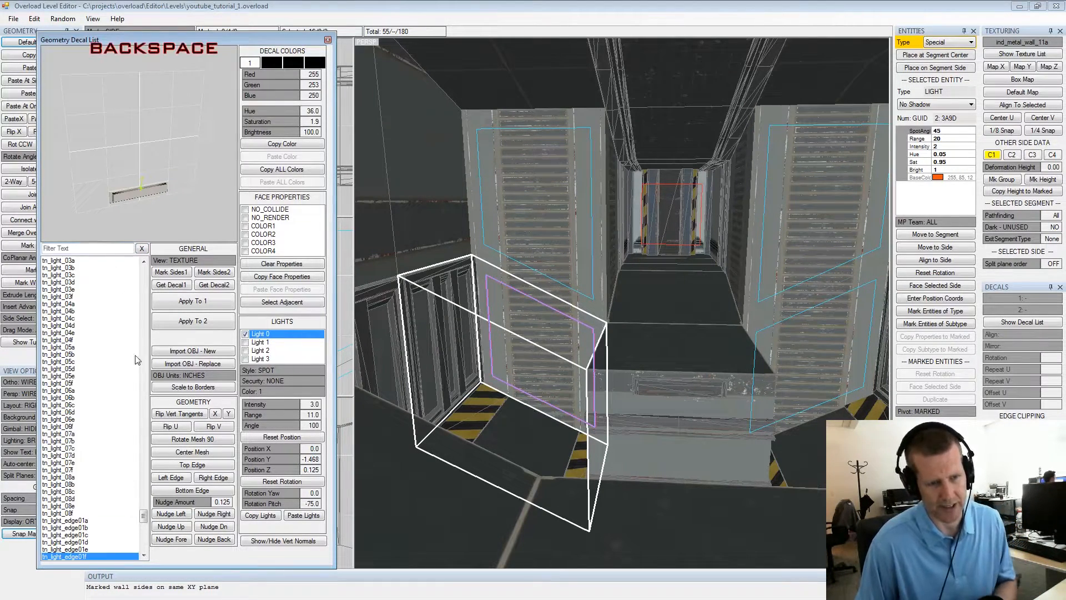
Apply tn_pipes06c as decal 1 to the four marked louvered sides and rotate it to 90 on all of them
{"action": "left_click", "coordinate": [143, 519]}
{"action": "scroll", "coordinate": [143, 523], "scroll_direction": "down", "scroll_amount": 10}
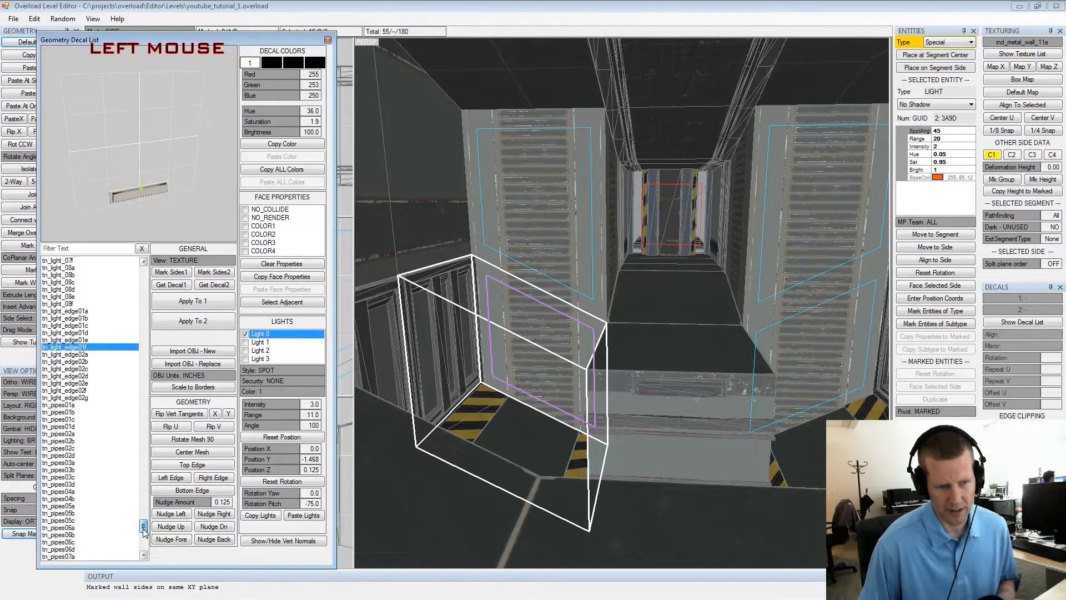
{"action": "left_click", "coordinate": [76, 499]}
{"action": "left_click", "coordinate": [76, 521]}
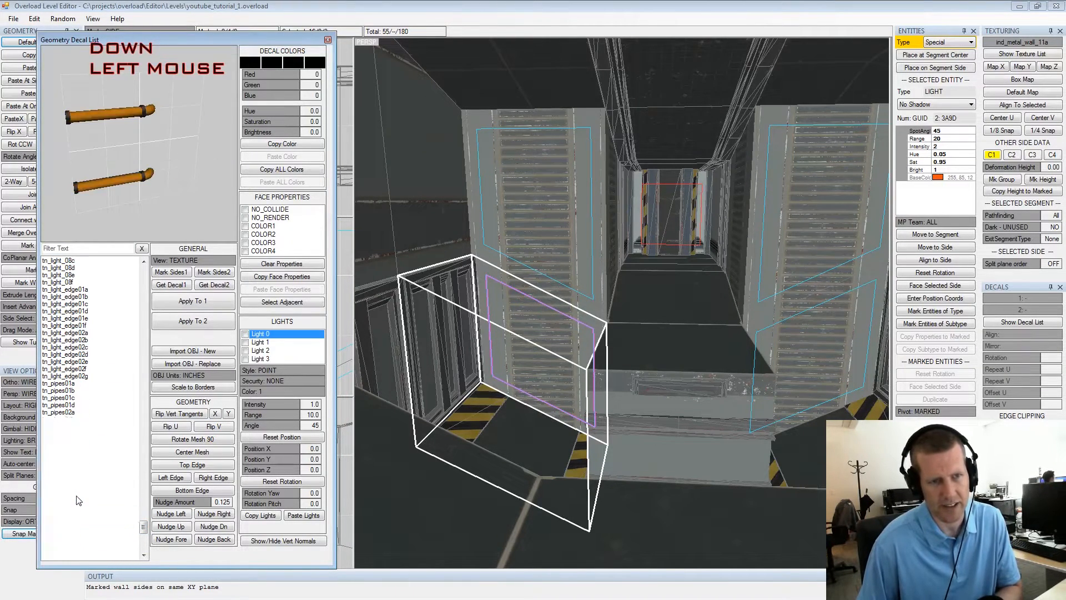
{"action": "left_click", "coordinate": [173, 303]}
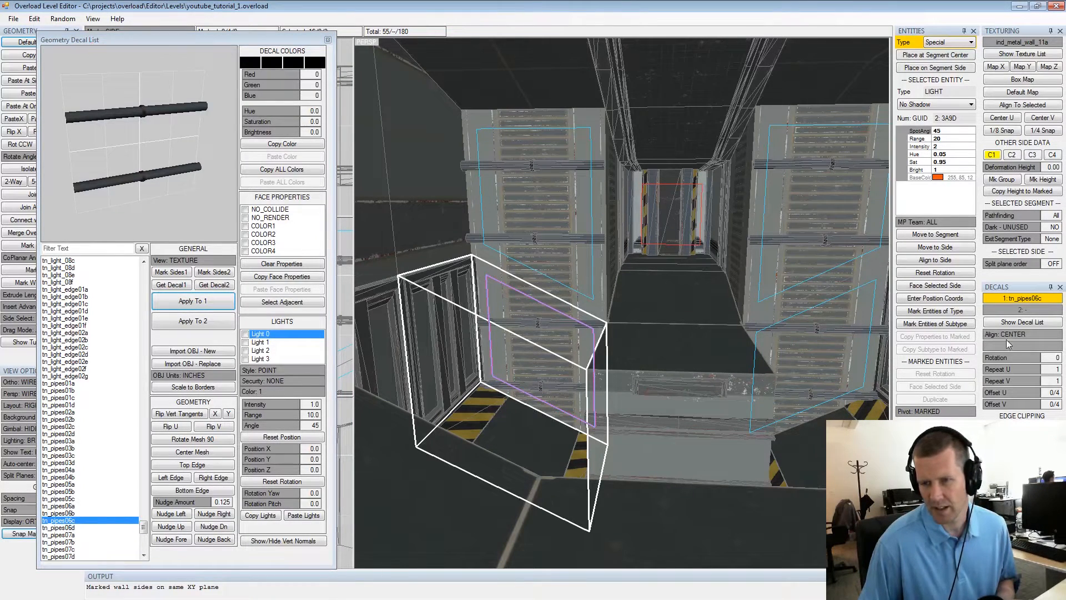
{"action": "left_click", "coordinate": [1009, 359]}
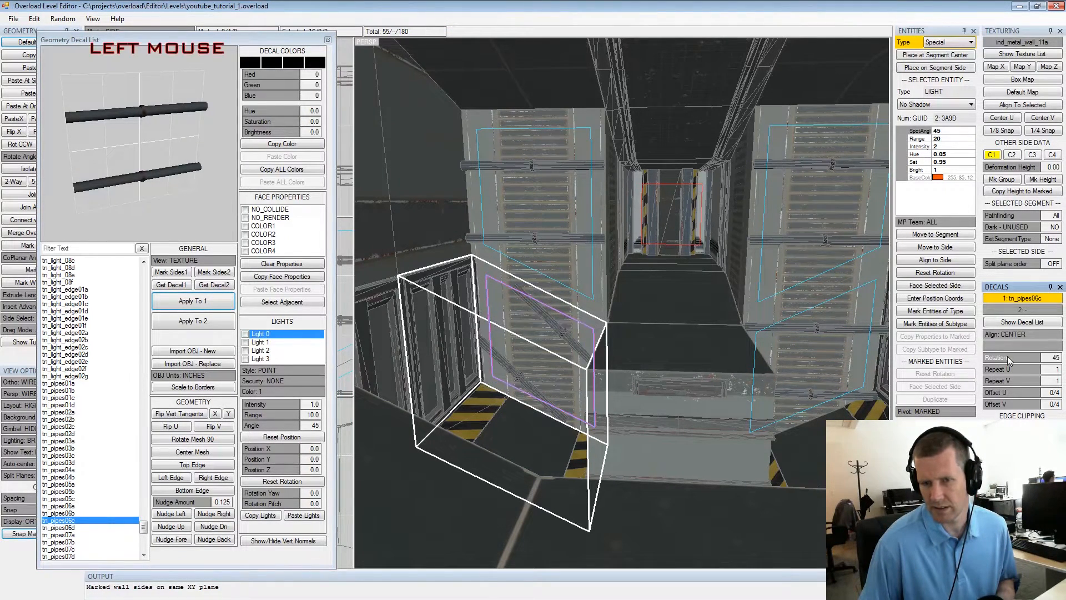
{"action": "left_click", "coordinate": [1022, 475]}
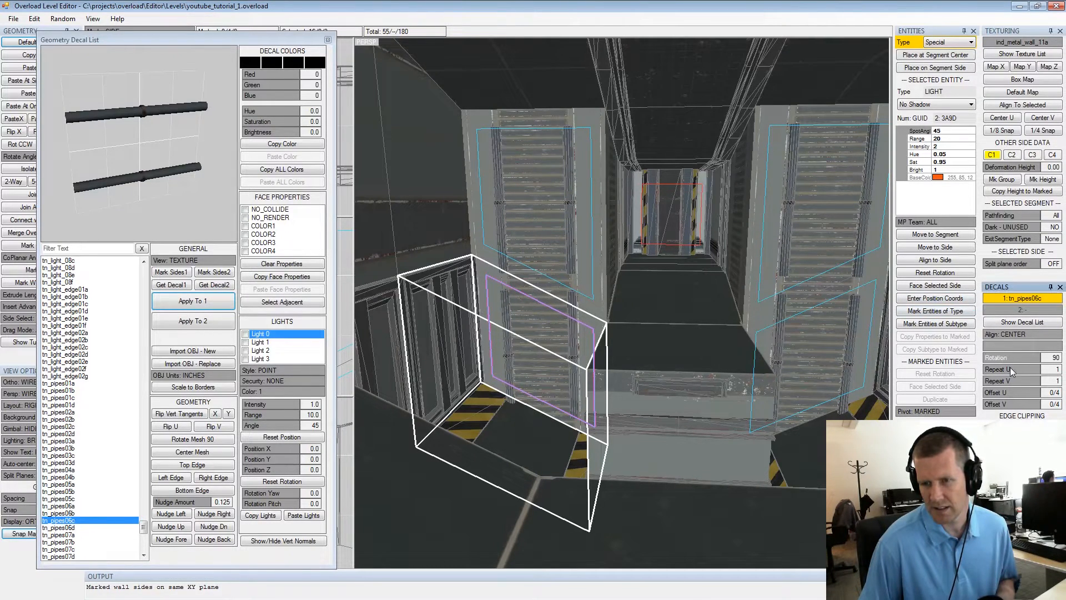
Set Offset U of the pipe decal to -1/4 on the lower and upper louvered sides left of the corridor
{"action": "left_click", "coordinate": [1019, 393]}
{"action": "right_click", "coordinate": [1020, 394]}
{"action": "right_click", "coordinate": [1018, 393]}
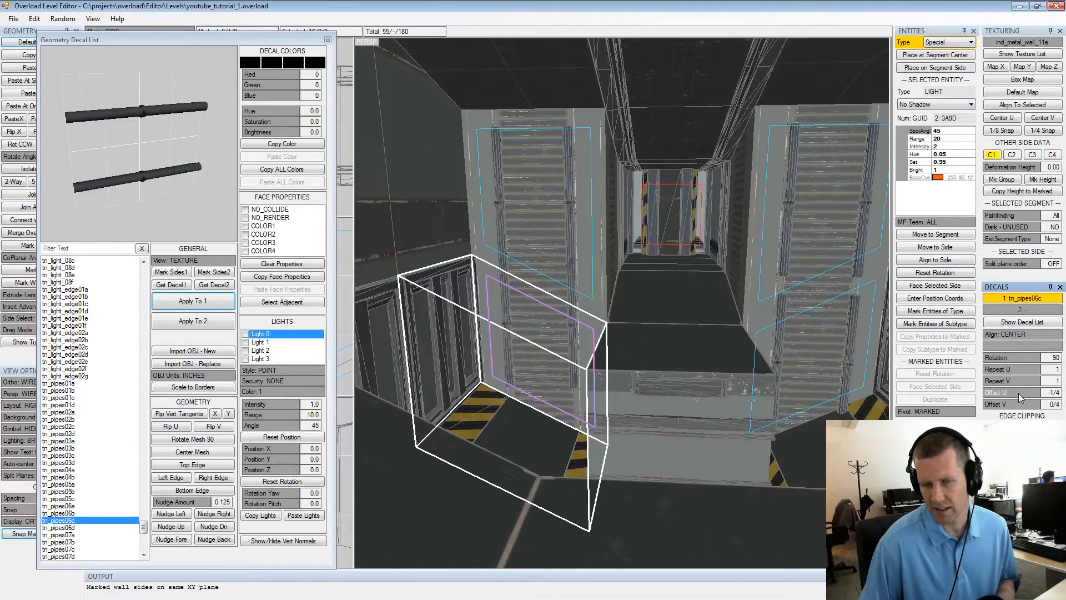
{"action": "left_click", "coordinate": [600, 194]}
{"action": "right_click", "coordinate": [1019, 392]}
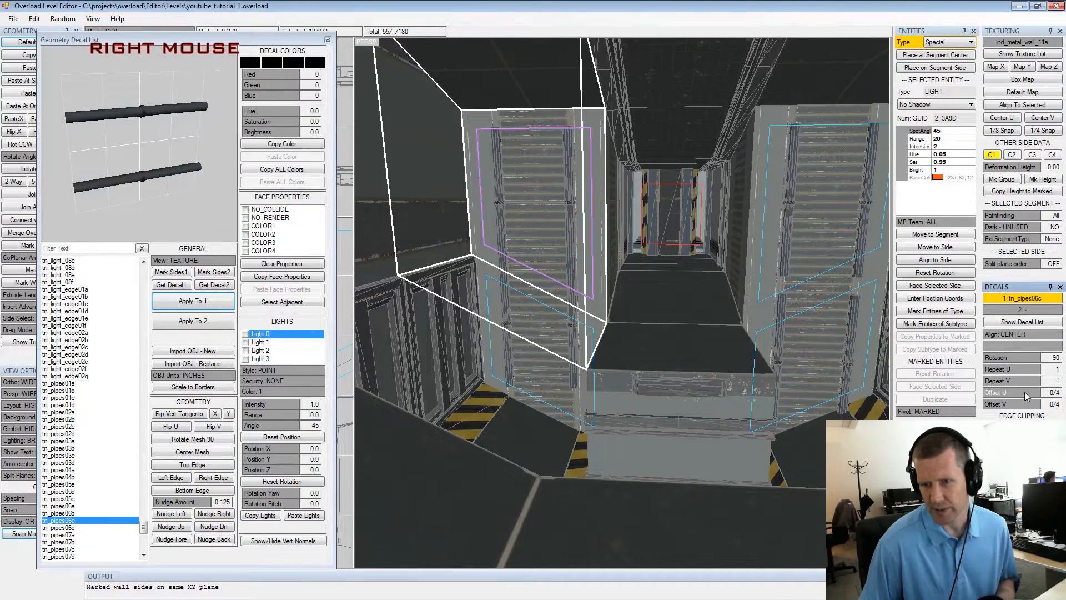
Change the edge clipping of the upper left side's pipe decal so the pipes are cut off at the ceiling
{"action": "left_click_drag", "start_coordinate": [787, 280], "coordinate": [644, 172], "text": "alt"}
{"action": "middle_click_drag", "start_coordinate": [644, 171], "coordinate": [676, 170], "text": "alt"}
{"action": "left_click_drag", "start_coordinate": [676, 171], "coordinate": [663, 167], "text": "alt"}
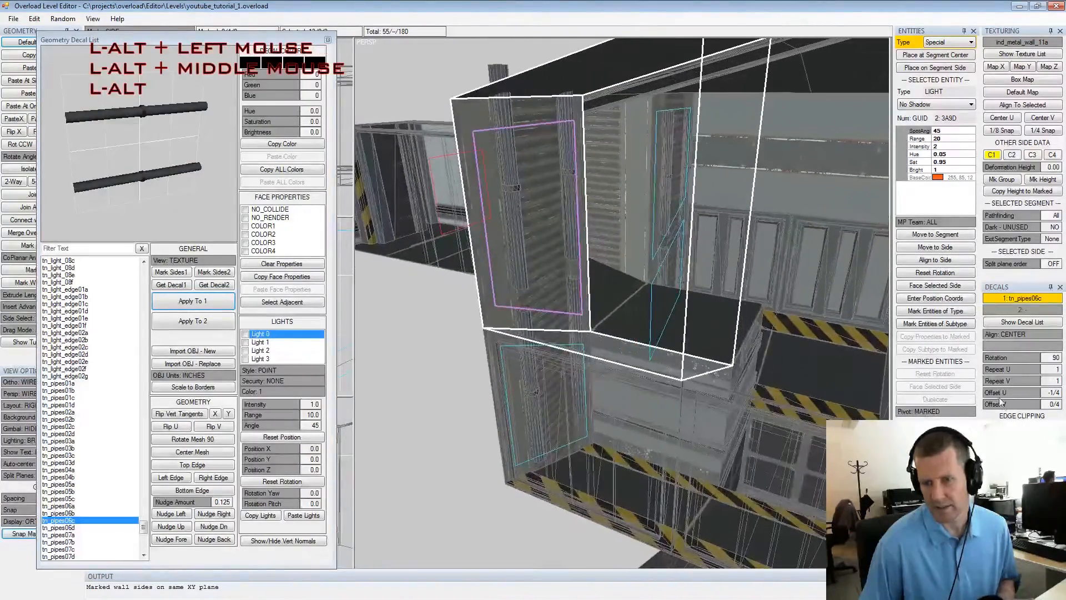
{"action": "left_click", "coordinate": [1022, 429]}
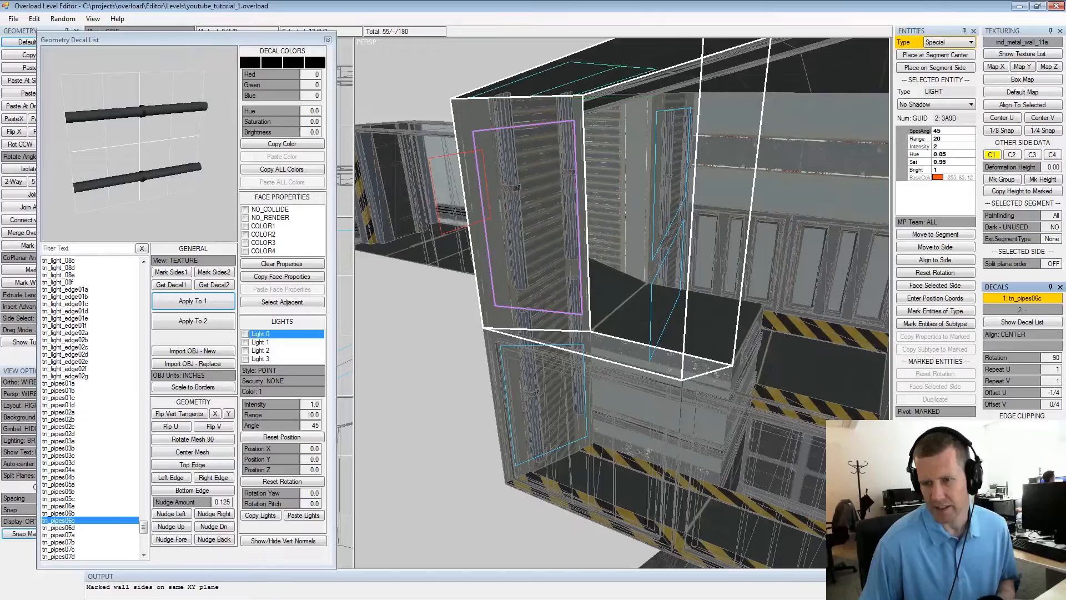
Examine the gaps and clipped ends of the pipes on the upper and lower louvered sides left of the corridor
{"action": "left_click_drag", "start_coordinate": [724, 244], "coordinate": [651, 239], "text": "alt"}
{"action": "middle_click_drag", "start_coordinate": [651, 239], "coordinate": [670, 243], "text": "alt"}
{"action": "left_click_drag", "start_coordinate": [670, 243], "coordinate": [643, 239], "text": "alt"}
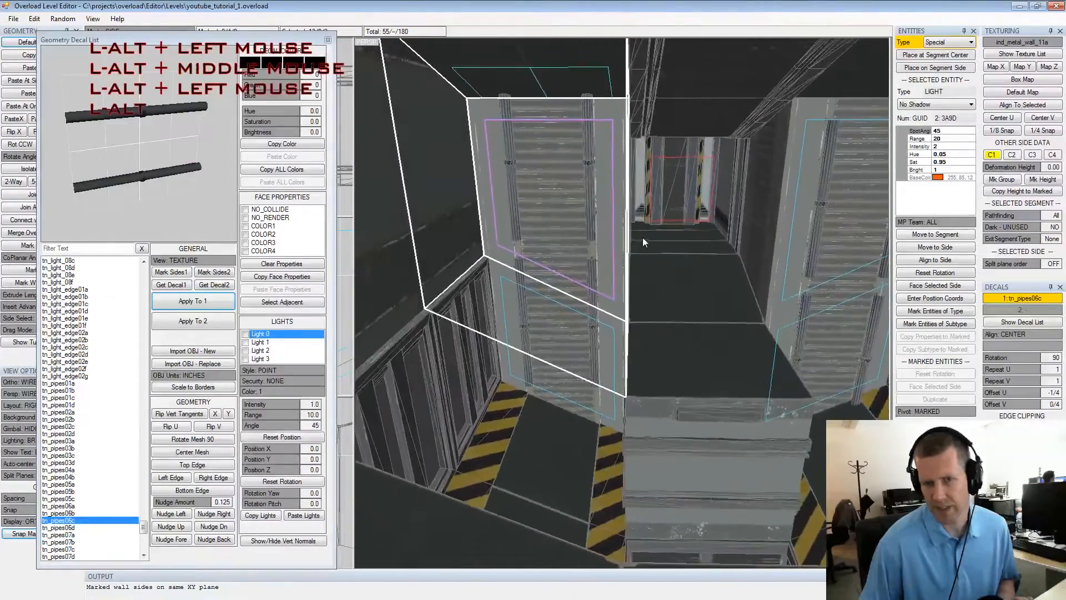
{"action": "scroll", "coordinate": [644, 237], "scroll_direction": "up", "scroll_amount": 3}
{"action": "left_click_drag", "start_coordinate": [642, 223], "coordinate": [601, 237], "text": "alt"}
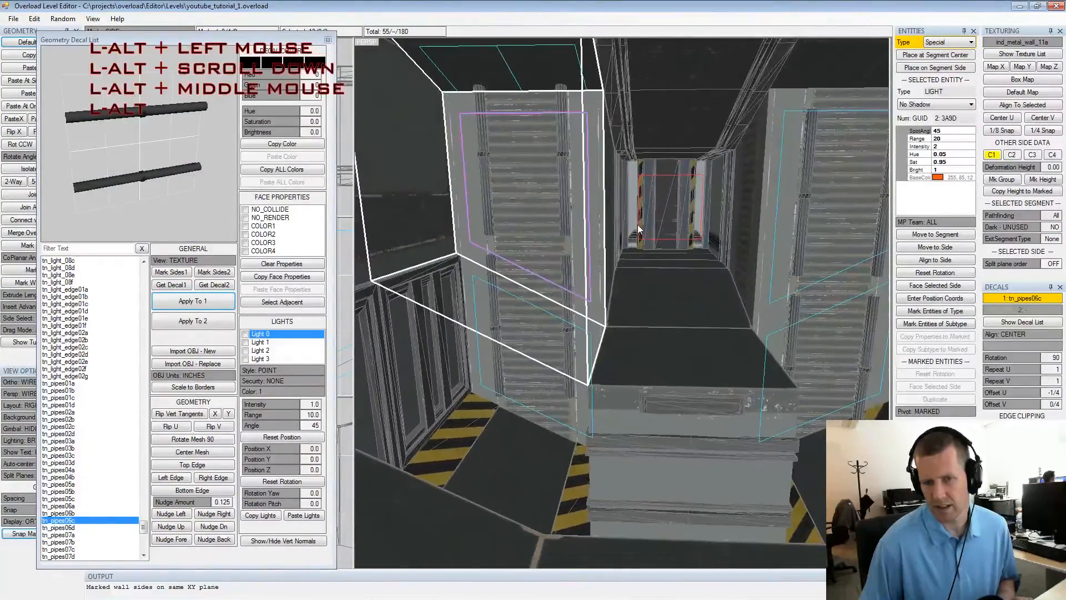
{"action": "middle_click_drag", "start_coordinate": [601, 237], "coordinate": [612, 229], "text": "alt"}
{"action": "scroll", "coordinate": [612, 229], "scroll_direction": "up", "scroll_amount": 1, "text": "alt"}
{"action": "left_click_drag", "start_coordinate": [612, 229], "coordinate": [545, 251], "text": "alt"}
{"action": "middle_click_drag", "start_coordinate": [546, 251], "coordinate": [574, 273], "text": "alt"}
{"action": "scroll", "coordinate": [577, 272], "scroll_direction": "down", "scroll_amount": 1, "text": "alt"}
{"action": "left_click_drag", "start_coordinate": [577, 273], "coordinate": [583, 260], "text": "alt"}
{"action": "scroll", "coordinate": [577, 258], "scroll_direction": "up", "scroll_amount": 2}
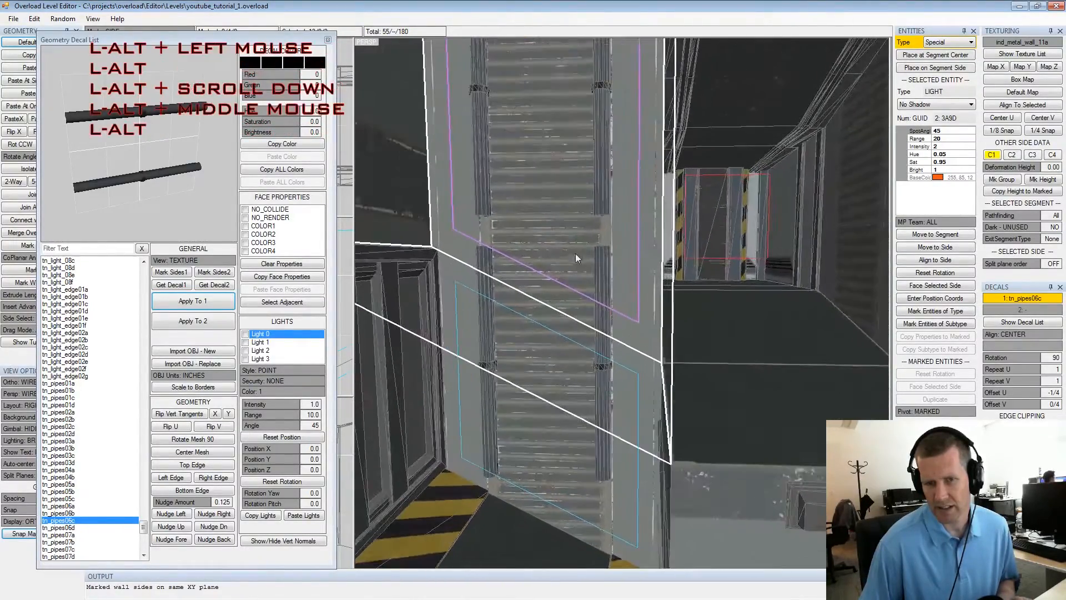
{"action": "middle_click_drag", "start_coordinate": [585, 329], "coordinate": [562, 314], "text": "alt"}
{"action": "scroll", "coordinate": [562, 314], "scroll_direction": "down", "scroll_amount": 2, "text": "alt"}
{"action": "left_click_drag", "start_coordinate": [562, 314], "coordinate": [549, 300], "text": "alt"}
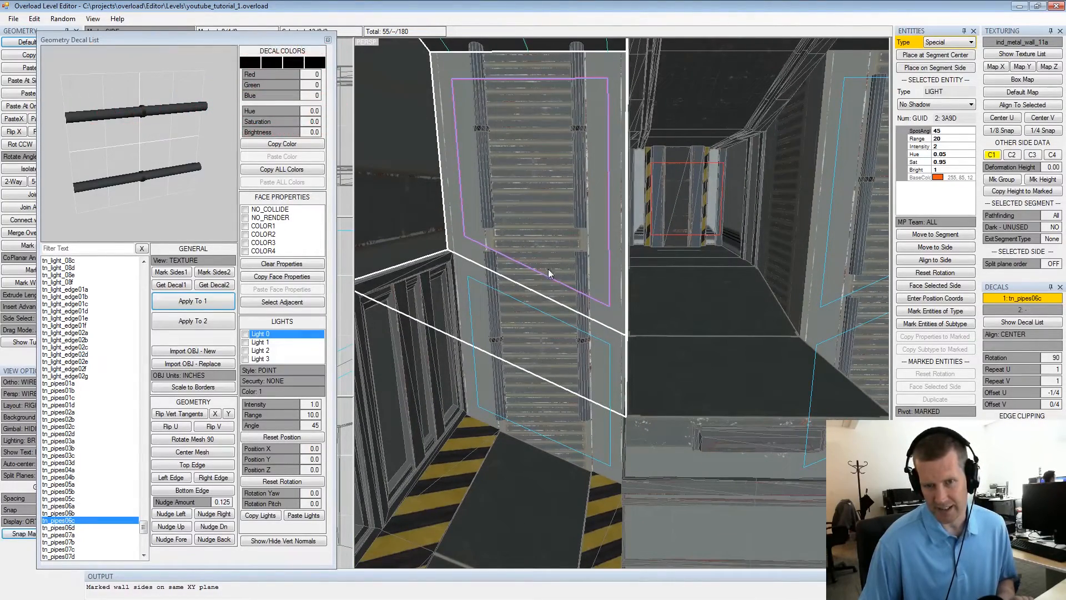
Set Offset U of the pipe decal on the lower louvered side left of the corridor to -2/4
{"action": "left_click_drag", "start_coordinate": [554, 212], "coordinate": [530, 165], "text": "alt"}
{"action": "left_click", "coordinate": [530, 170]}
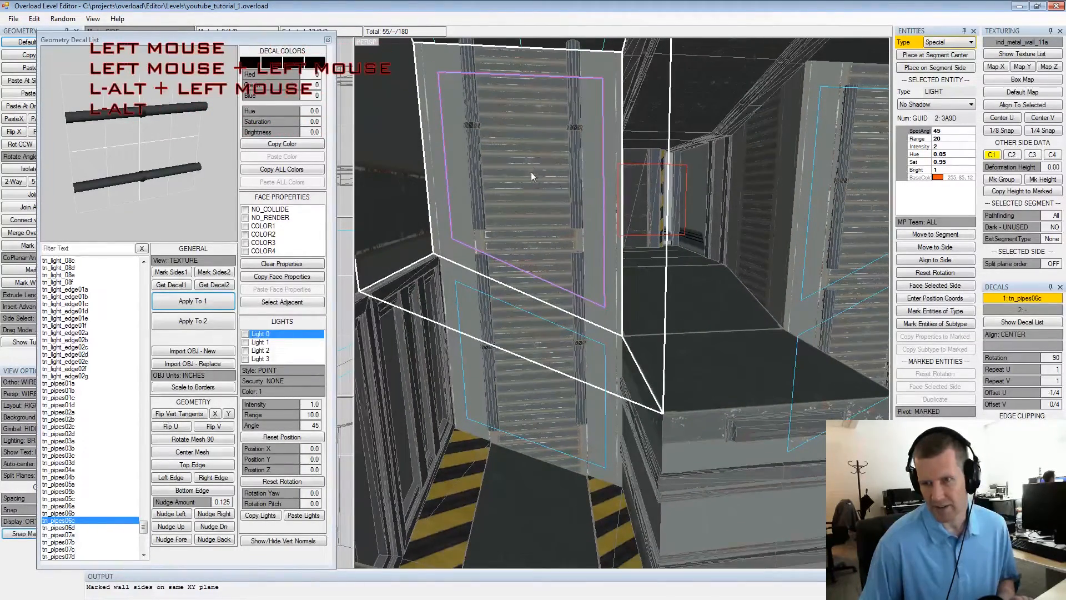
{"action": "left_click", "coordinate": [530, 345]}
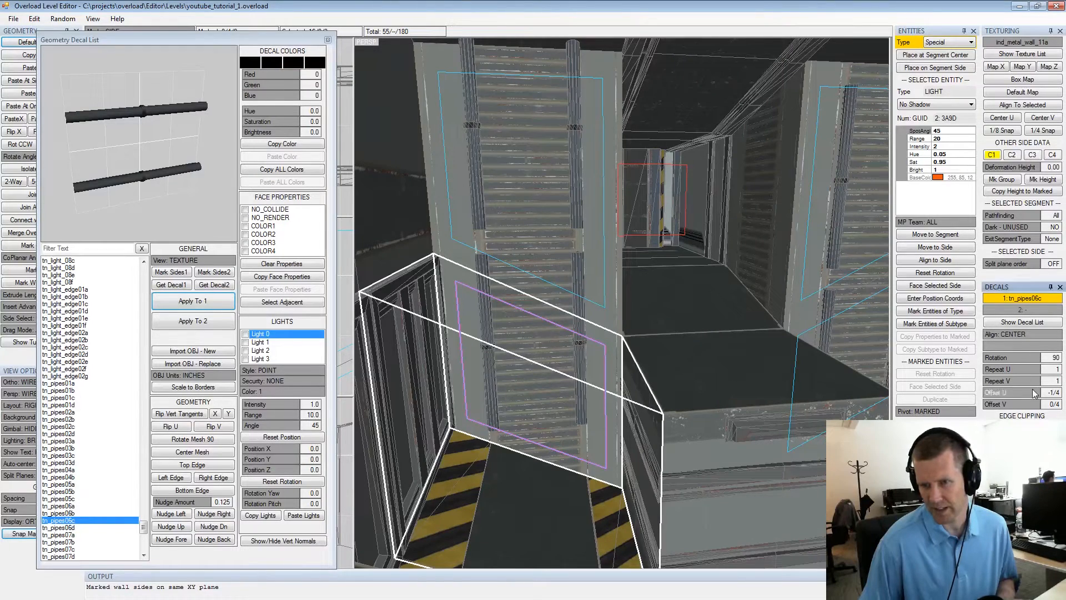
{"action": "left_click", "coordinate": [1011, 389]}
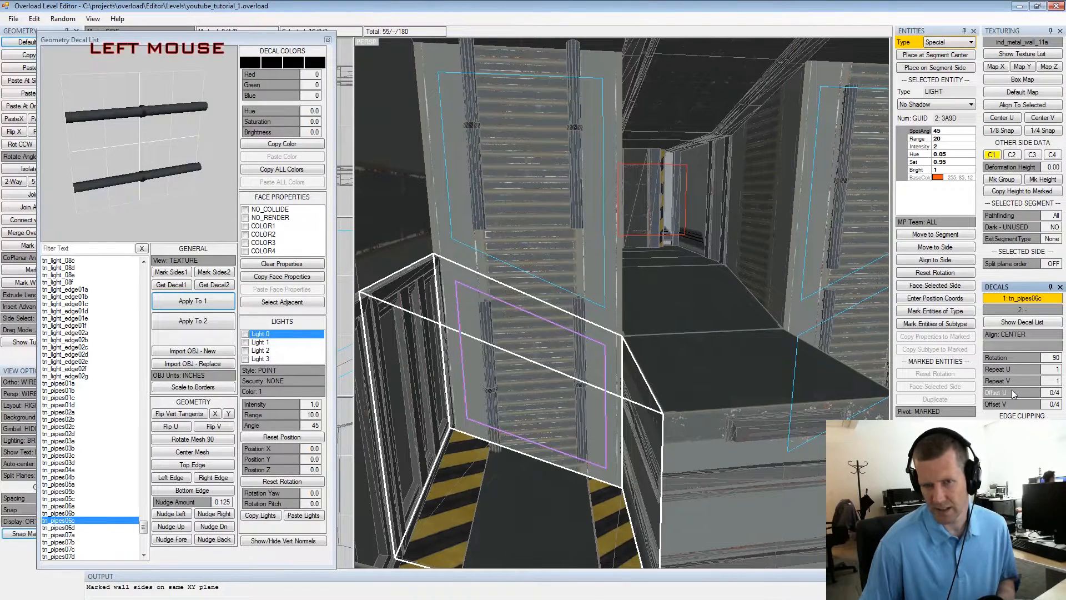
{"action": "right_click", "coordinate": [1012, 389]}
Examine from several angles how the upper and lower pipes meet on the left louvered wall
{"action": "scroll", "coordinate": [565, 253], "scroll_direction": "up", "scroll_amount": 2, "text": "alt"}
{"action": "mouse_move", "coordinate": [566, 252]}
{"action": "left_mouse_down", "text": "alt"}
{"action": "mouse_move", "coordinate": [629, 261]}
{"action": "mouse_move", "coordinate": [573, 252]}
{"action": "left_mouse_up", "text": "alt"}
{"action": "middle_click_drag", "start_coordinate": [574, 254], "coordinate": [664, 275], "text": "alt"}
{"action": "left_click_drag", "start_coordinate": [665, 274], "coordinate": [645, 221], "text": "alt"}
{"action": "scroll", "coordinate": [640, 243], "scroll_direction": "down", "scroll_amount": 2, "text": "alt"}
{"action": "middle_click_drag", "start_coordinate": [644, 221], "coordinate": [637, 239], "text": "alt"}
{"action": "scroll", "coordinate": [636, 239], "scroll_direction": "down", "scroll_amount": 2, "text": "alt"}
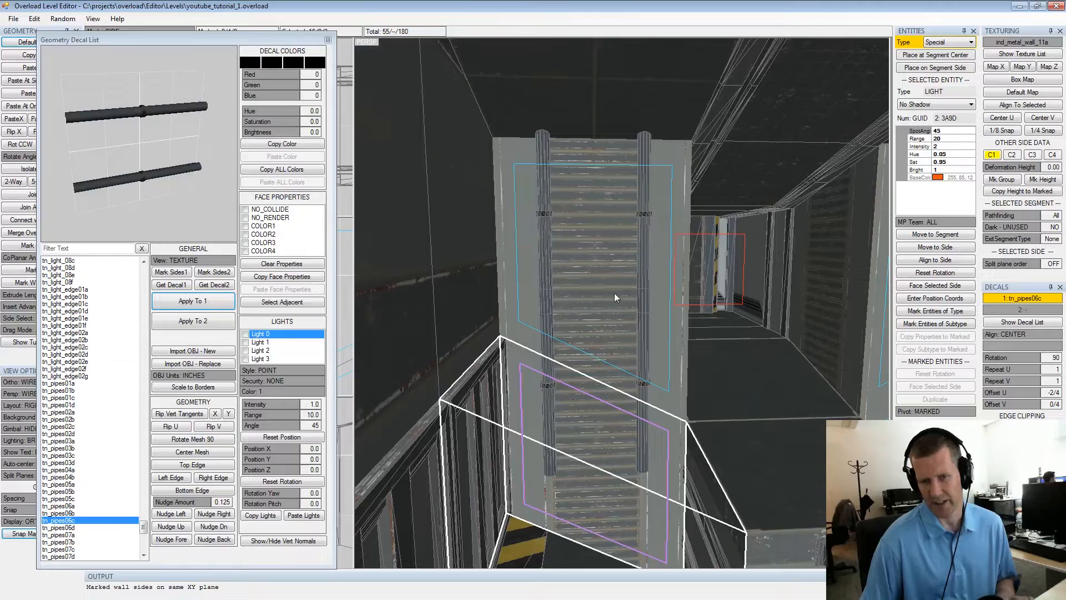
{"action": "left_click_drag", "start_coordinate": [614, 293], "coordinate": [601, 286], "text": "alt"}
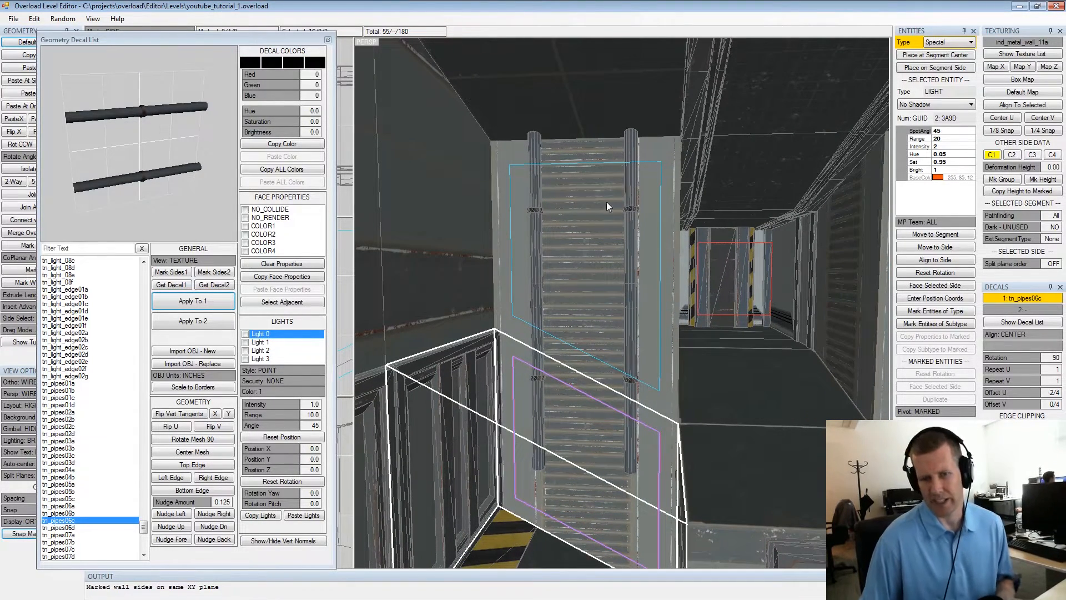
{"action": "left_click_drag", "start_coordinate": [612, 297], "coordinate": [643, 258], "text": "alt"}
{"action": "scroll", "coordinate": [642, 282], "scroll_direction": "up", "scroll_amount": 2, "text": "alt"}
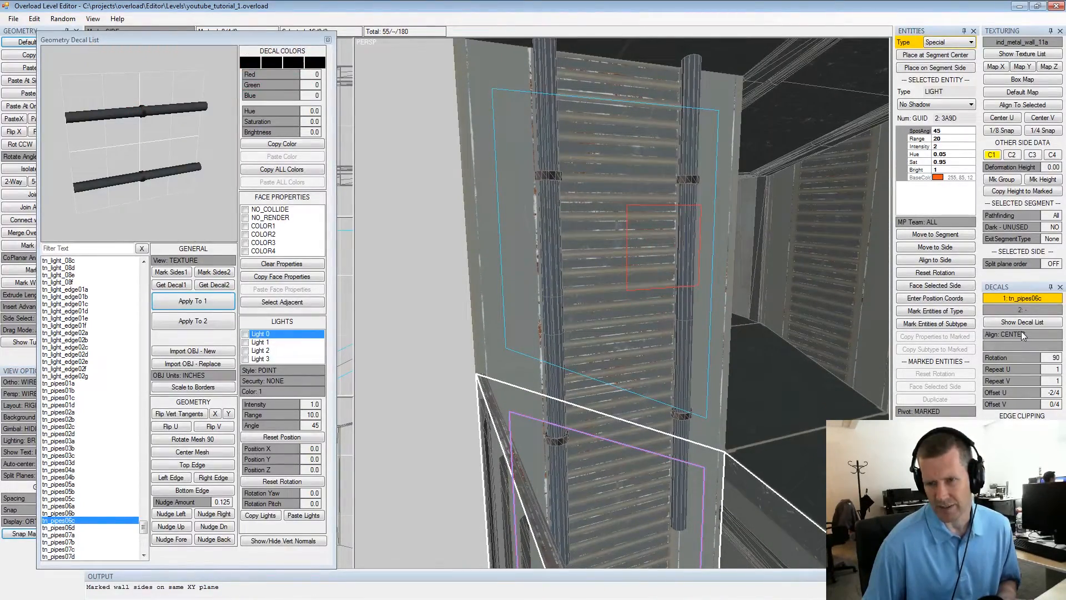
Examine where the pipes end above the floor and follow their full run up the left louvered wall
{"action": "left_click_drag", "start_coordinate": [551, 454], "coordinate": [588, 462], "text": "alt"}
{"action": "middle_click_drag", "start_coordinate": [590, 463], "coordinate": [601, 366]}
{"action": "scroll", "coordinate": [601, 366], "scroll_direction": "down", "scroll_amount": 1}
{"action": "left_click_drag", "start_coordinate": [602, 365], "coordinate": [609, 369], "text": "alt"}
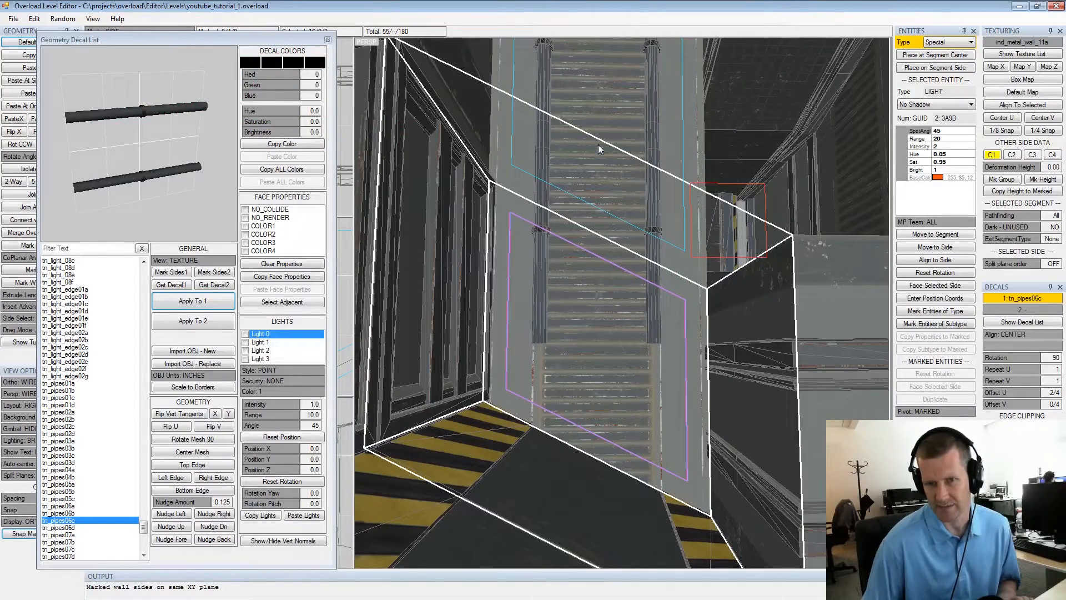
{"action": "middle_click_drag", "start_coordinate": [633, 212], "coordinate": [632, 228], "text": "alt"}
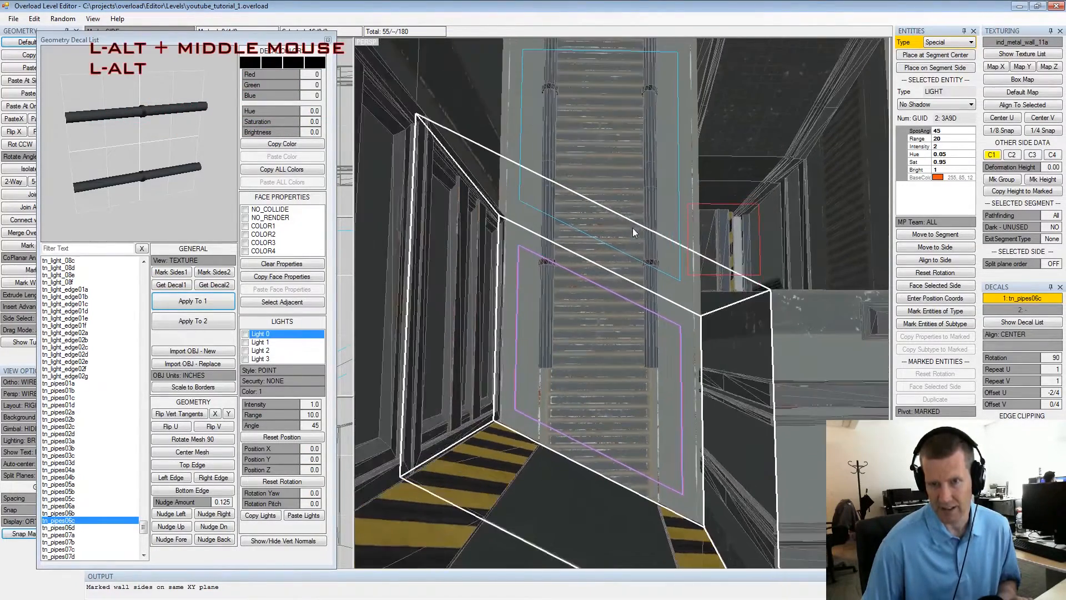
{"action": "left_click_drag", "start_coordinate": [633, 227], "coordinate": [628, 251], "text": "alt"}
{"action": "middle_click_drag", "start_coordinate": [629, 250], "coordinate": [642, 289], "text": "alt"}
{"action": "scroll", "coordinate": [642, 289], "scroll_direction": "up", "scroll_amount": 2, "text": "alt"}
{"action": "left_click_drag", "start_coordinate": [642, 290], "coordinate": [650, 286], "text": "alt"}
{"action": "middle_click_drag", "start_coordinate": [650, 286], "coordinate": [659, 279], "text": "alt"}
{"action": "scroll", "coordinate": [659, 278], "scroll_direction": "down", "scroll_amount": 2, "text": "alt"}
{"action": "left_click_drag", "start_coordinate": [659, 278], "coordinate": [632, 296], "text": "alt"}
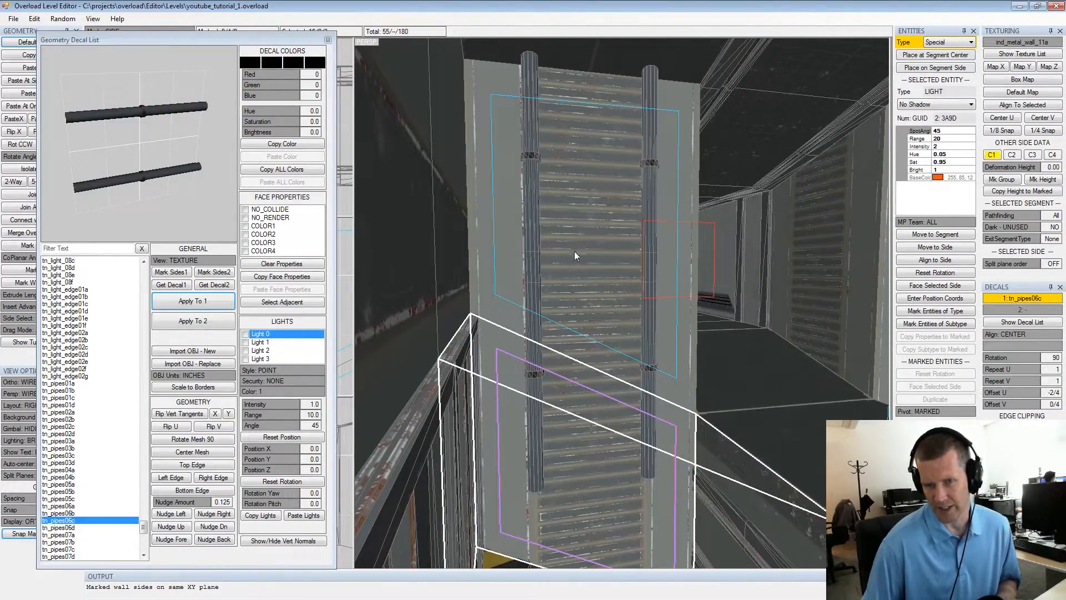
{"action": "middle_click_drag", "start_coordinate": [698, 442], "coordinate": [671, 327]}
{"action": "scroll", "coordinate": [672, 327], "scroll_direction": "down", "scroll_amount": 2}
{"action": "left_click_drag", "start_coordinate": [671, 327], "coordinate": [572, 350], "text": "alt"}
{"action": "key", "text": "shift+space"}
{"action": "left_click", "coordinate": [543, 344]}
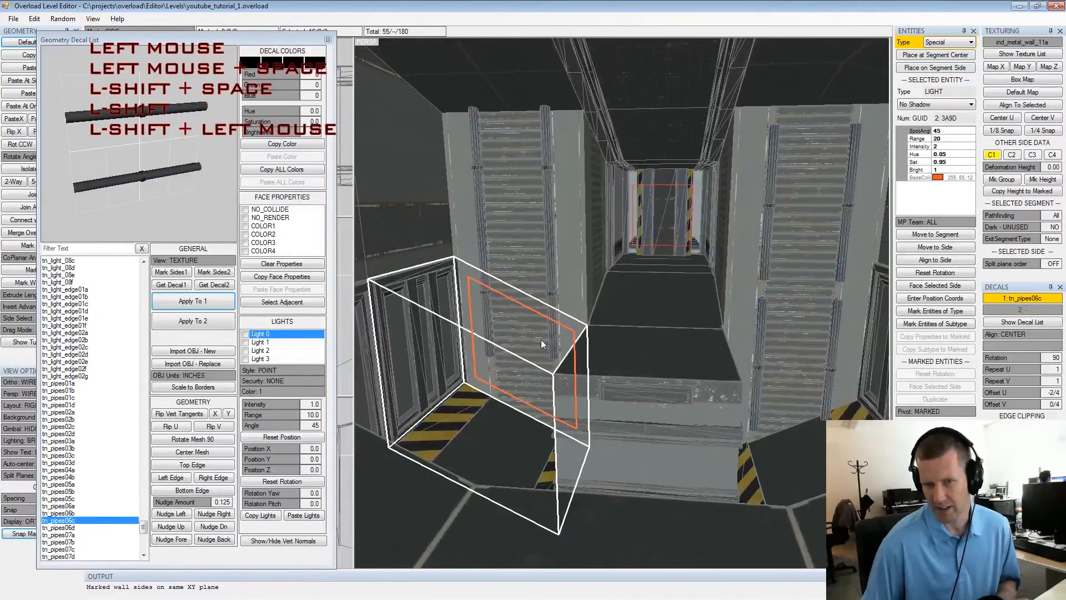
{"action": "key", "text": "space"}
{"action": "left_click", "coordinate": [809, 358]}
{"action": "key", "text": "space"}
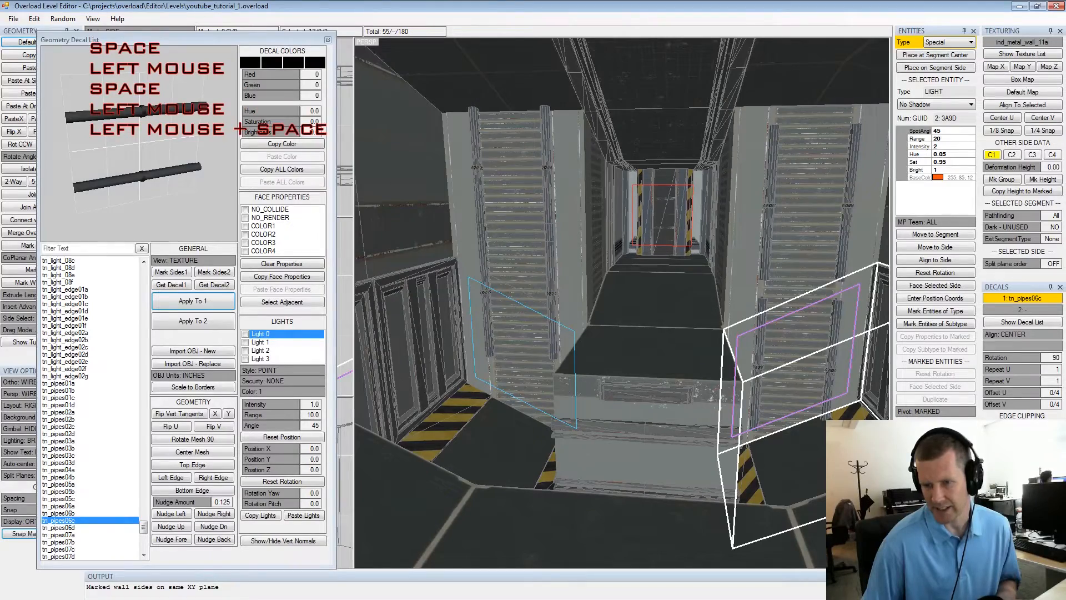
{"action": "middle_click_drag", "start_coordinate": [592, 352], "coordinate": [620, 360], "text": "alt"}
{"action": "scroll", "coordinate": [619, 360], "scroll_direction": "up", "scroll_amount": 2, "text": "alt"}
{"action": "left_click_drag", "start_coordinate": [620, 361], "coordinate": [626, 351], "text": "alt"}
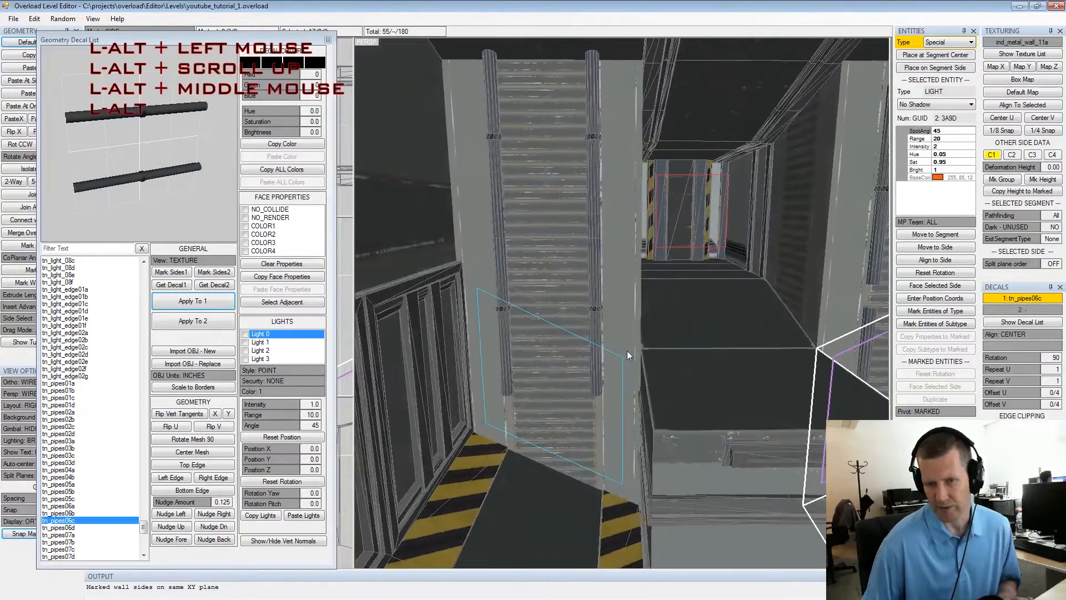
{"action": "mouse_move", "coordinate": [652, 301]}
{"action": "middle_mouse_down", "text": "alt"}
{"action": "mouse_move", "coordinate": [663, 300]}
{"action": "mouse_move", "coordinate": [634, 313]}
{"action": "middle_mouse_up", "text": "alt"}
Clear all side marks and remove the pipe decal from the lower louvered side left of the corridor
{"action": "key", "text": "shift+space"}
{"action": "left_click", "coordinate": [557, 349]}
{"action": "key", "text": "space"}
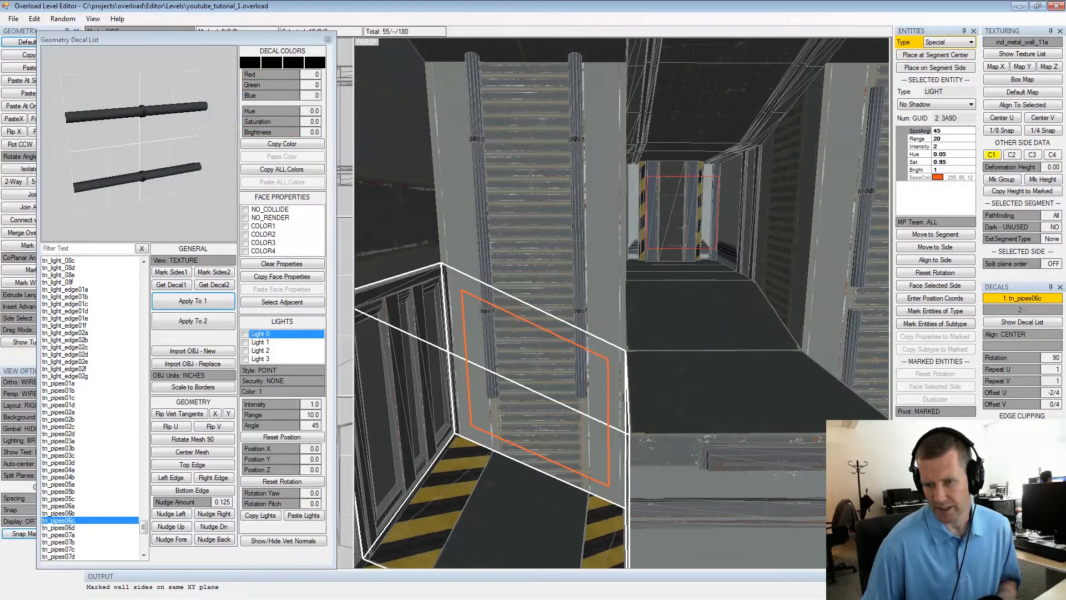
Apply tn_pipes06d as decal 2 to the upper louvered side left of the corridor
{"action": "left_click", "coordinate": [547, 231]}
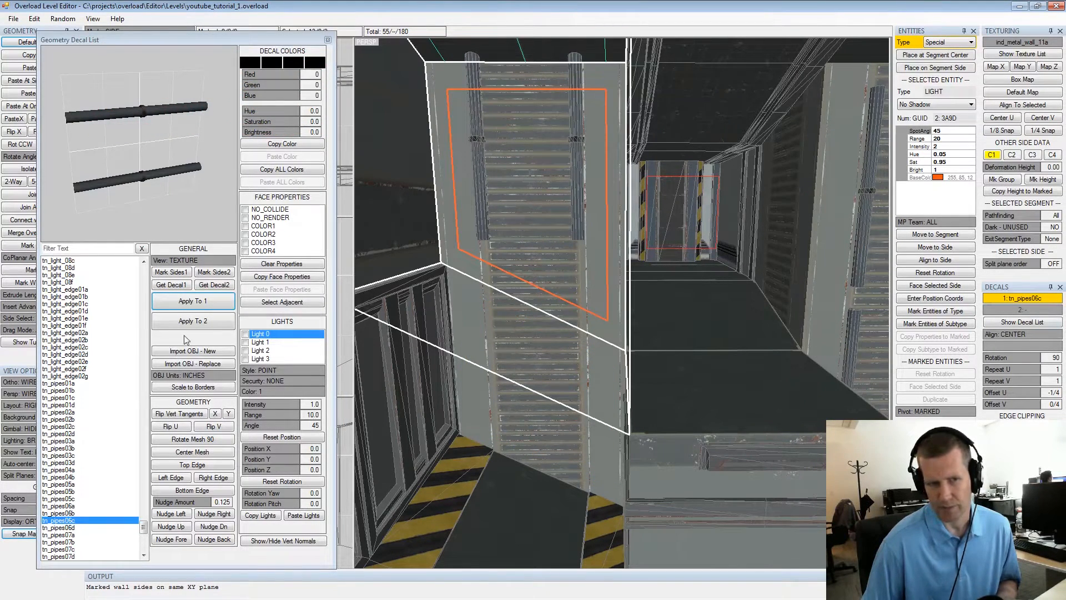
{"action": "left_click", "coordinate": [84, 528]}
{"action": "left_click", "coordinate": [183, 323]}
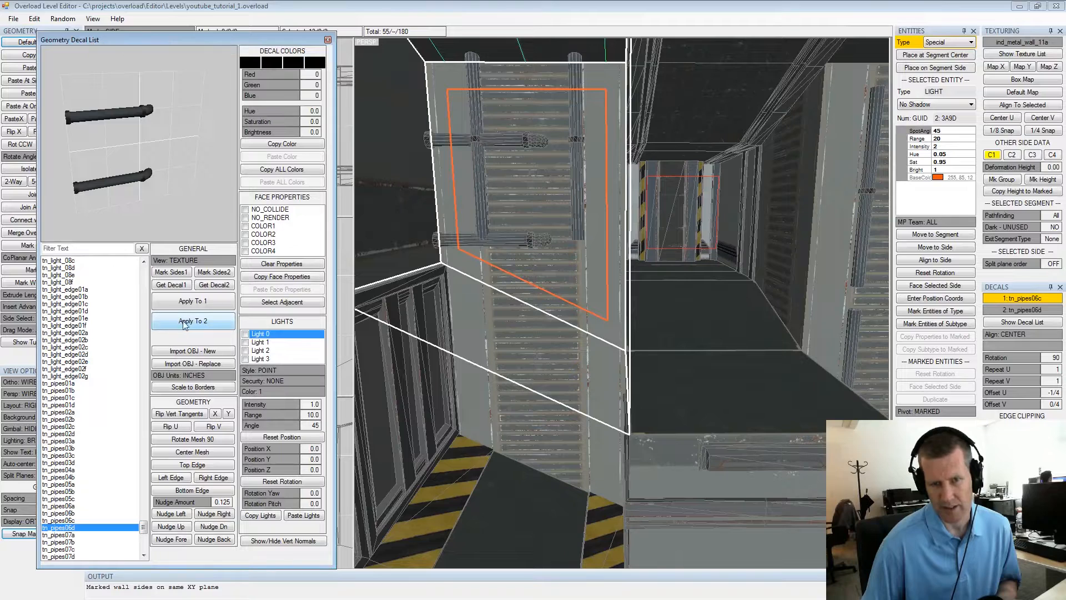
Rotate decal 2 on the upper left louvered side to 90 and set its Offset U to 3/4
{"action": "left_click", "coordinate": [1023, 310]}
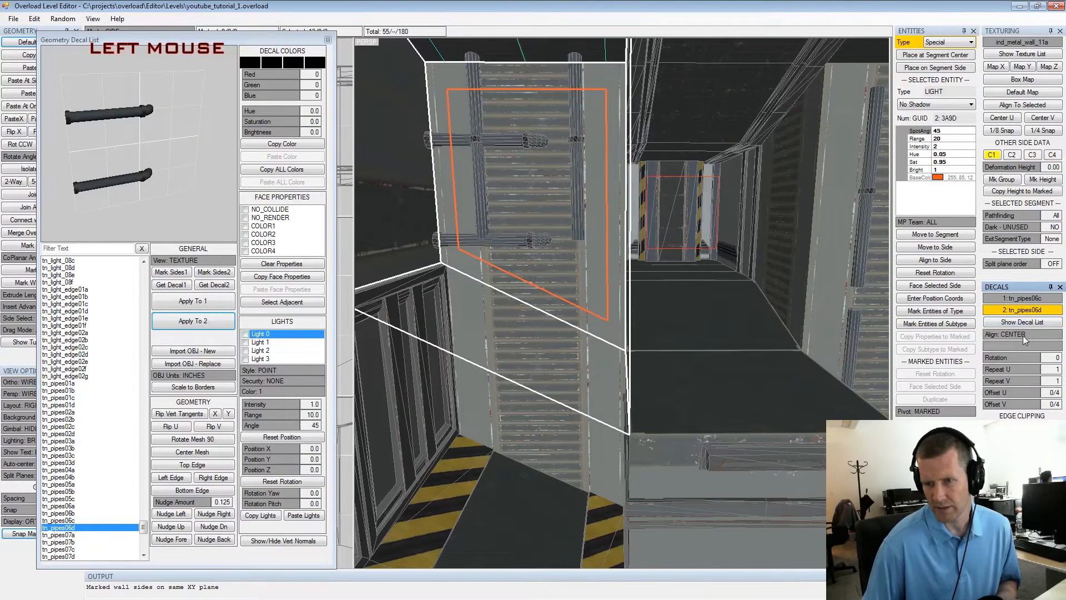
{"action": "left_click", "coordinate": [1011, 357]}
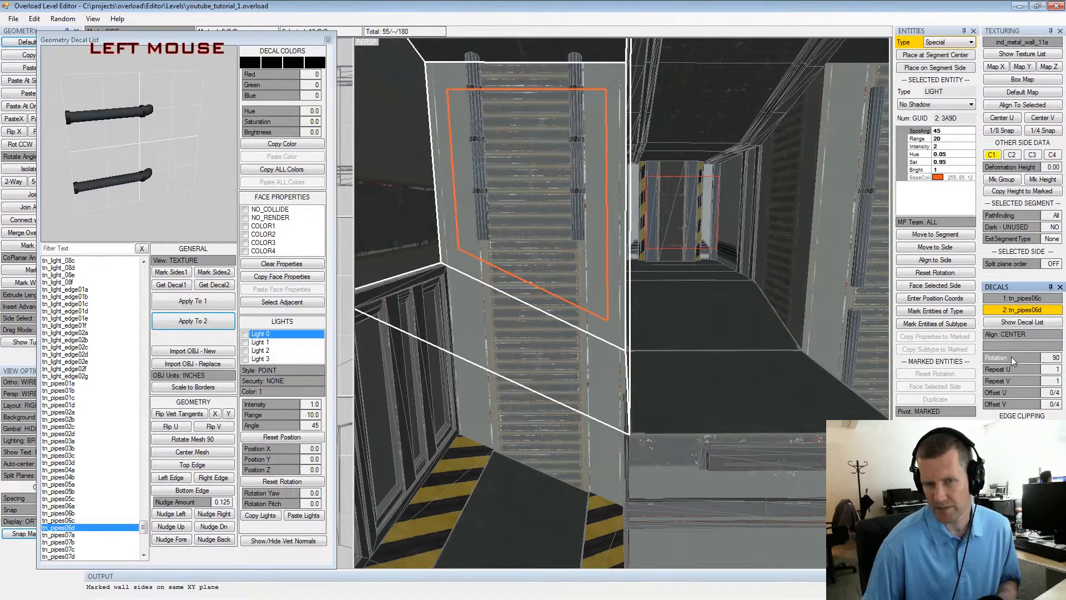
{"action": "left_click", "coordinate": [1012, 394]}
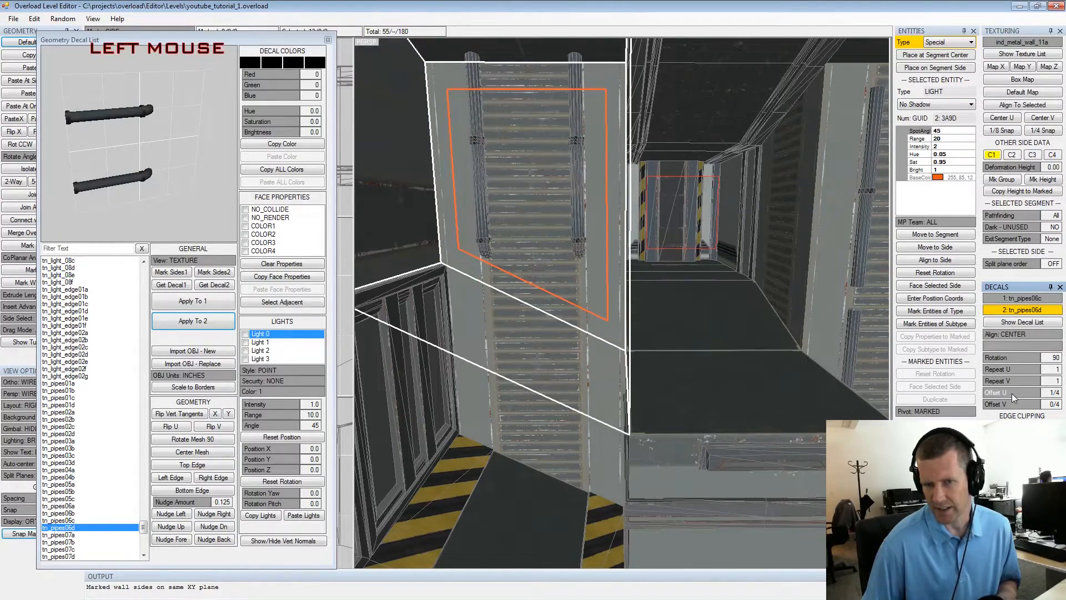
{"action": "left_click", "coordinate": [1012, 394]}
{"action": "left_click", "coordinate": [1012, 394]}
{"action": "left_click", "coordinate": [1012, 395]}
{"action": "right_click", "coordinate": [1012, 394]}
Examine how the two combined pipe decals run down the left louvered wall
{"action": "left_click_drag", "start_coordinate": [784, 288], "coordinate": [710, 275], "text": "alt"}
{"action": "scroll", "coordinate": [770, 284], "scroll_direction": "up", "scroll_amount": 2, "text": "alt"}
{"action": "middle_click_drag", "start_coordinate": [708, 275], "coordinate": [680, 278], "text": "alt"}
{"action": "scroll", "coordinate": [680, 278], "scroll_direction": "down", "scroll_amount": 2, "text": "alt"}
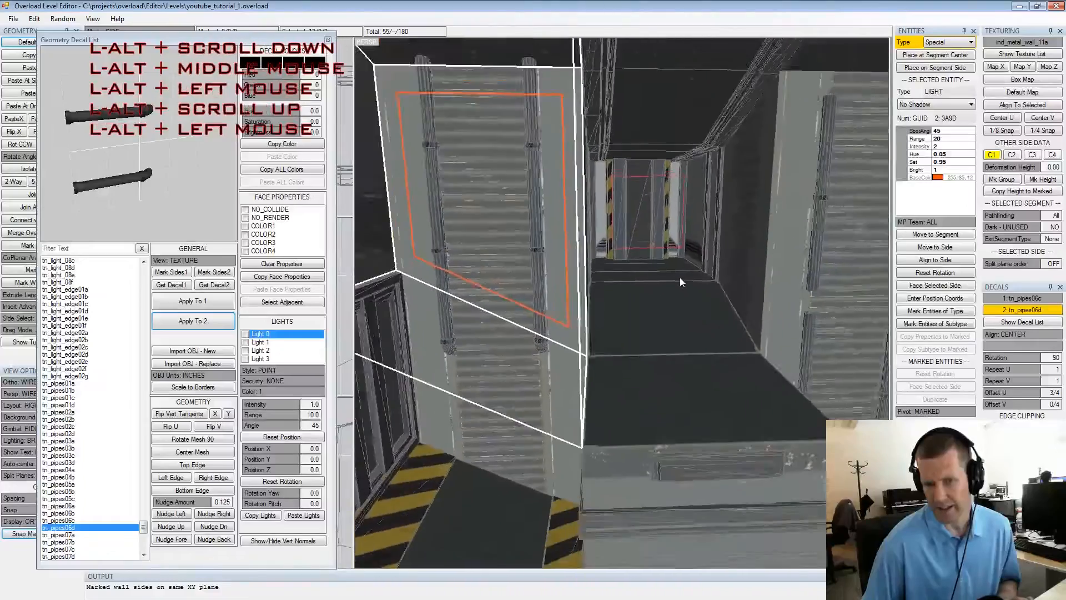
{"action": "left_click_drag", "start_coordinate": [681, 278], "coordinate": [671, 277], "text": "alt"}
{"action": "middle_click_drag", "start_coordinate": [671, 277], "coordinate": [640, 295], "text": "alt"}
{"action": "left_click_drag", "start_coordinate": [641, 296], "coordinate": [649, 280], "text": "alt"}
{"action": "middle_click_drag", "start_coordinate": [649, 280], "coordinate": [681, 273], "text": "alt"}
{"action": "scroll", "coordinate": [680, 273], "scroll_direction": "down", "scroll_amount": 2, "text": "alt"}
Set the alignment of the tn_pipes06c decal on the upper louvered side right of the corridor to EDGE_RIGHT
{"action": "left_click_drag", "start_coordinate": [681, 273], "coordinate": [790, 259], "text": "alt"}
{"action": "left_click", "coordinate": [783, 263]}
{"action": "middle_click_drag", "start_coordinate": [790, 259], "coordinate": [776, 275], "text": "alt"}
{"action": "left_click_drag", "start_coordinate": [777, 276], "coordinate": [771, 274], "text": "alt"}
{"action": "left_click", "coordinate": [1026, 336]}
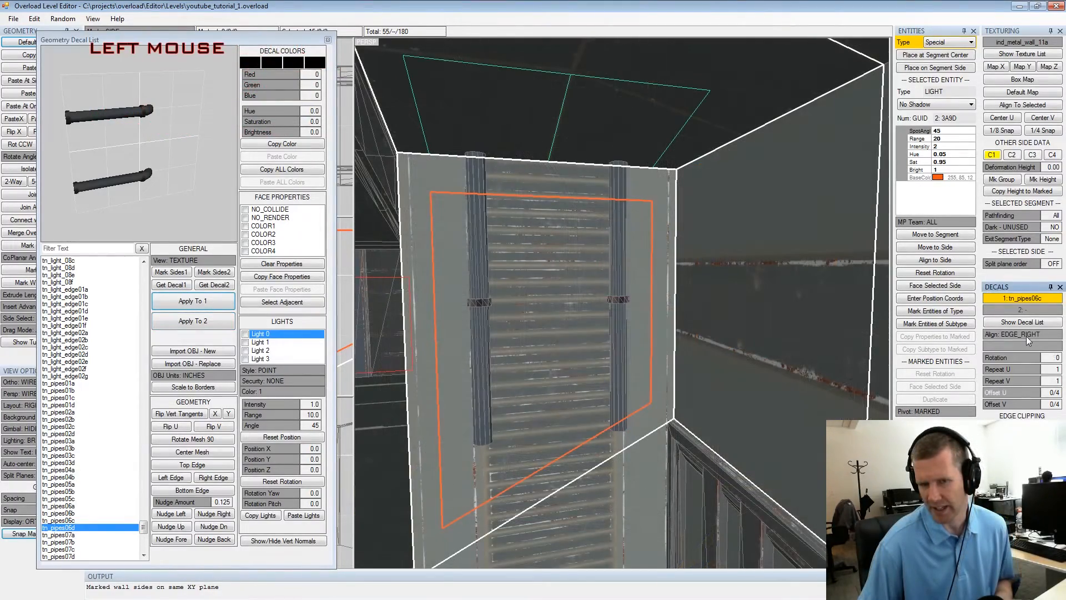
Set the Offset U of the tn_pipes06c decal on the upper right louvered side to -1/4
{"action": "left_click_drag", "start_coordinate": [628, 193], "coordinate": [686, 153], "text": "alt"}
{"action": "scroll", "coordinate": [689, 213], "scroll_direction": "up", "scroll_amount": 2, "text": "alt"}
{"action": "middle_click_drag", "start_coordinate": [686, 154], "coordinate": [672, 175], "text": "alt"}
{"action": "left_click_drag", "start_coordinate": [672, 175], "coordinate": [637, 147], "text": "alt"}
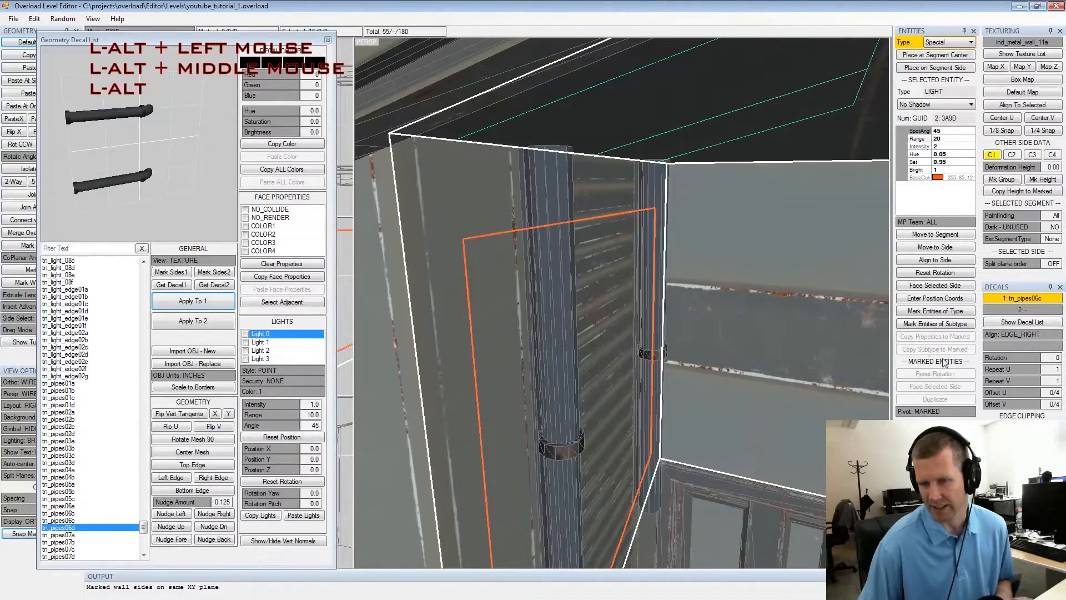
{"action": "right_click", "coordinate": [1014, 392]}
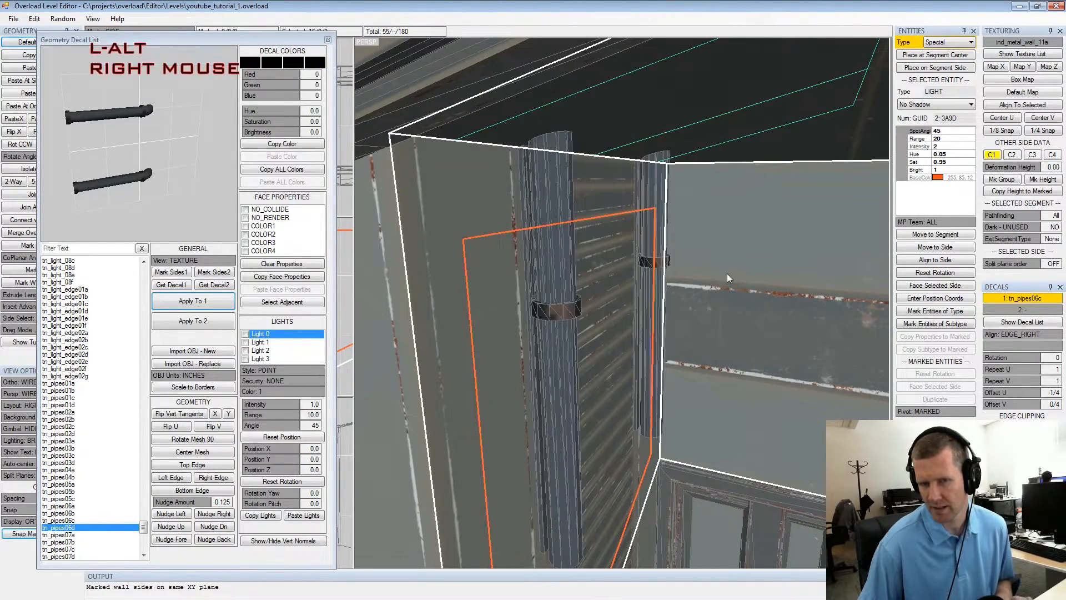
{"action": "left_click_drag", "start_coordinate": [729, 274], "coordinate": [806, 322], "text": "alt"}
{"action": "middle_click_drag", "start_coordinate": [806, 322], "coordinate": [859, 357], "text": "alt"}
{"action": "scroll", "coordinate": [860, 358], "scroll_direction": "down", "scroll_amount": 2, "text": "alt"}
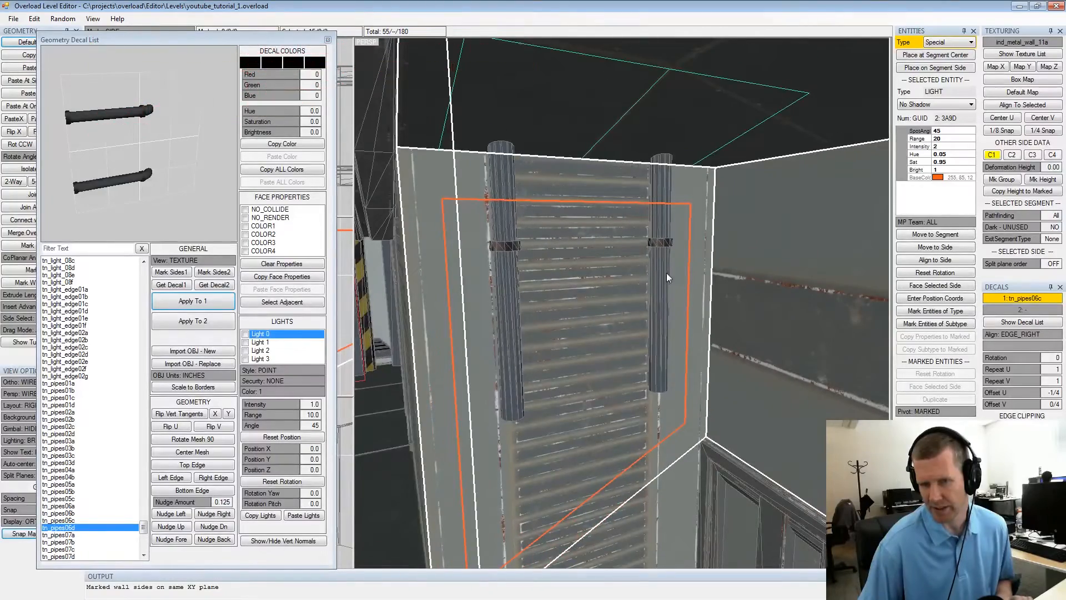
Examine how the pipe decals fit the upper and lower louvered sides right of the corridor
{"action": "left_click_drag", "start_coordinate": [666, 273], "coordinate": [643, 281], "text": "alt"}
{"action": "middle_click_drag", "start_coordinate": [642, 281], "coordinate": [667, 246], "text": "alt"}
{"action": "left_click_drag", "start_coordinate": [667, 246], "coordinate": [668, 254], "text": "alt"}
{"action": "middle_click_drag", "start_coordinate": [667, 254], "coordinate": [709, 258], "text": "alt"}
{"action": "scroll", "coordinate": [711, 252], "scroll_direction": "down", "scroll_amount": 2, "text": "alt"}
{"action": "left_click_drag", "start_coordinate": [708, 257], "coordinate": [670, 258], "text": "alt"}
{"action": "middle_click_drag", "start_coordinate": [670, 257], "coordinate": [689, 258], "text": "alt"}
{"action": "scroll", "coordinate": [689, 258], "scroll_direction": "up", "scroll_amount": 1, "text": "alt"}
{"action": "mouse_move", "coordinate": [689, 257]}
{"action": "left_mouse_down", "text": "alt"}
{"action": "mouse_move", "coordinate": [780, 254]}
{"action": "mouse_move", "coordinate": [689, 256]}
{"action": "left_mouse_up", "text": "alt"}
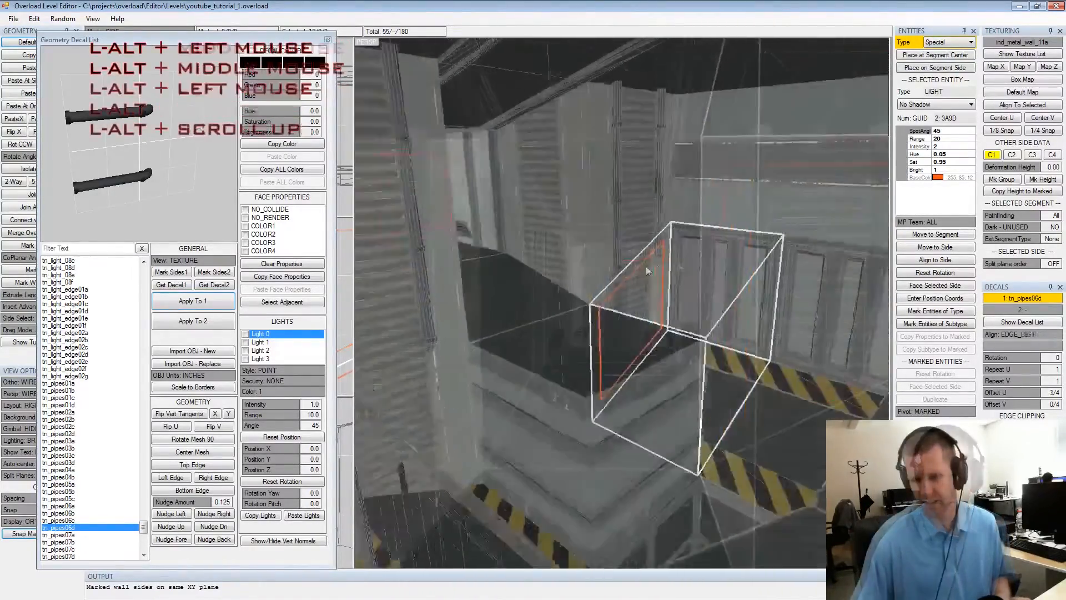
{"action": "left_click_drag", "start_coordinate": [645, 265], "coordinate": [595, 250], "text": "alt"}
{"action": "middle_click_drag", "start_coordinate": [596, 251], "coordinate": [613, 256], "text": "alt"}
{"action": "scroll", "coordinate": [614, 256], "scroll_direction": "down", "scroll_amount": 2, "text": "alt"}
{"action": "left_click_drag", "start_coordinate": [614, 256], "coordinate": [640, 259], "text": "alt"}
{"action": "scroll", "coordinate": [632, 268], "scroll_direction": "up", "scroll_amount": 2, "text": "alt"}
{"action": "middle_click_drag", "start_coordinate": [523, 226], "coordinate": [539, 258], "text": "alt"}
{"action": "left_click_drag", "start_coordinate": [539, 259], "coordinate": [596, 251], "text": "alt"}
{"action": "middle_click_drag", "start_coordinate": [595, 251], "coordinate": [571, 267], "text": "alt"}
{"action": "scroll", "coordinate": [573, 267], "scroll_direction": "down", "scroll_amount": 3, "text": "alt"}
{"action": "left_click_drag", "start_coordinate": [571, 266], "coordinate": [630, 253], "text": "alt"}
Compare the pipe decal settings on the upper louvered sides left and right of the corridor
{"action": "left_click", "coordinate": [567, 261]}
{"action": "left_click_drag", "start_coordinate": [634, 314], "coordinate": [598, 300], "text": "alt"}
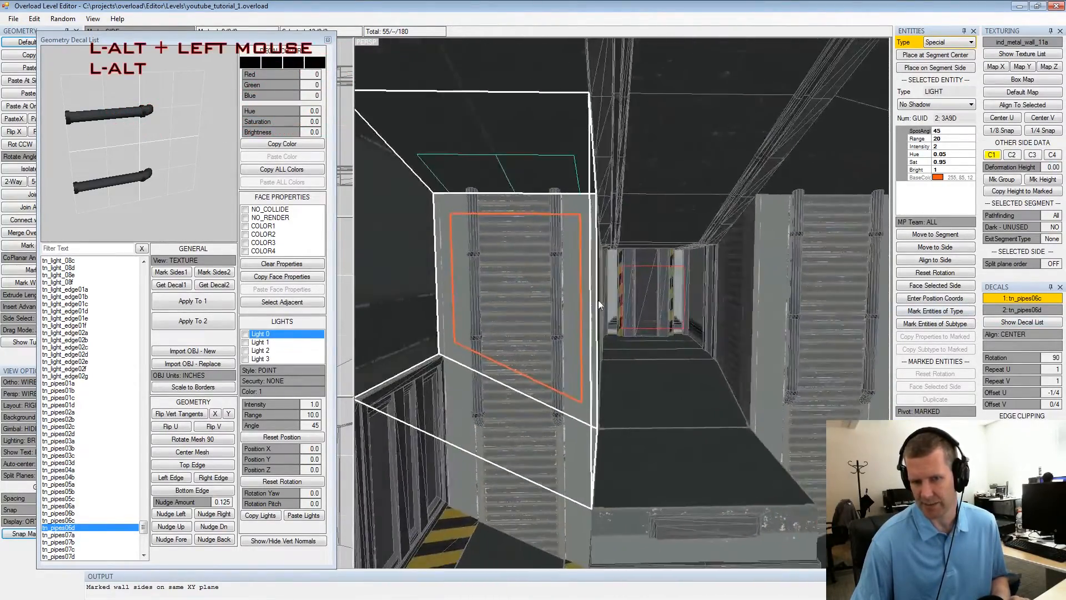
{"action": "middle_click_drag", "start_coordinate": [598, 300], "coordinate": [598, 285], "text": "alt"}
{"action": "scroll", "coordinate": [736, 282], "scroll_direction": "up", "scroll_amount": 3, "text": "alt"}
{"action": "left_click", "coordinate": [738, 278]}
{"action": "middle_click_drag", "start_coordinate": [740, 277], "coordinate": [685, 254], "text": "alt"}
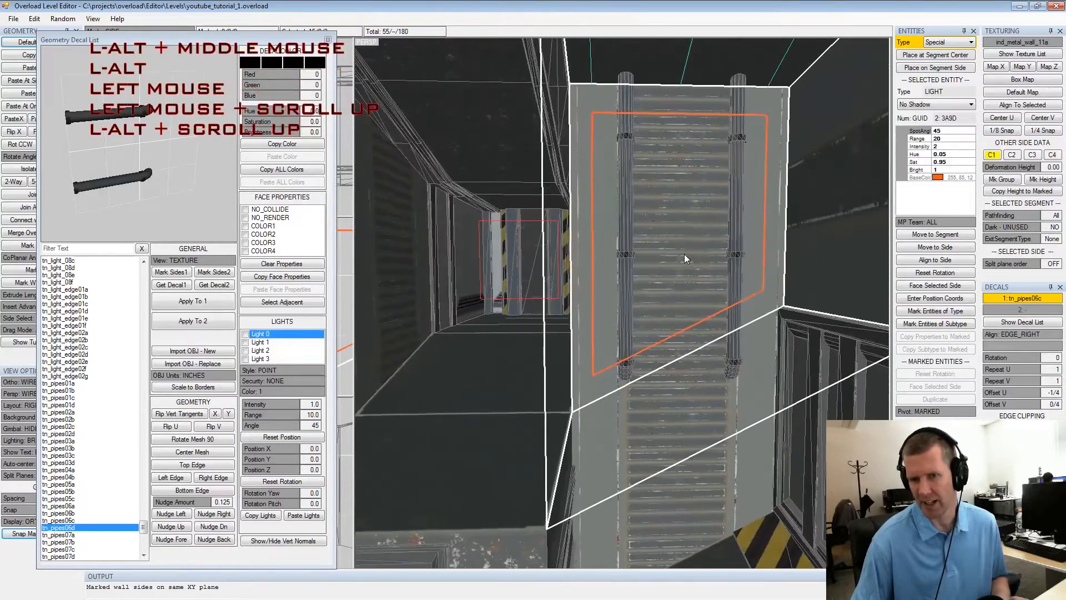
{"action": "left_click_drag", "start_coordinate": [684, 254], "coordinate": [744, 202], "text": "alt"}
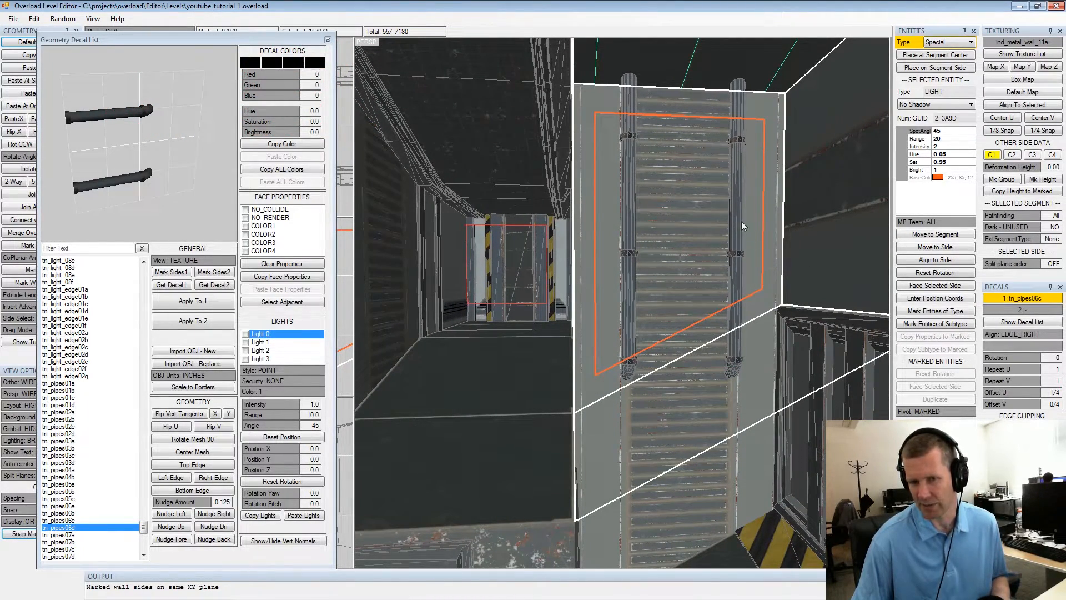
Align the tn_pipes06d decal on the lower louvered side right of the corridor to EDGE_RIGHT with Offset U 0/4
{"action": "left_click", "coordinate": [750, 410]}
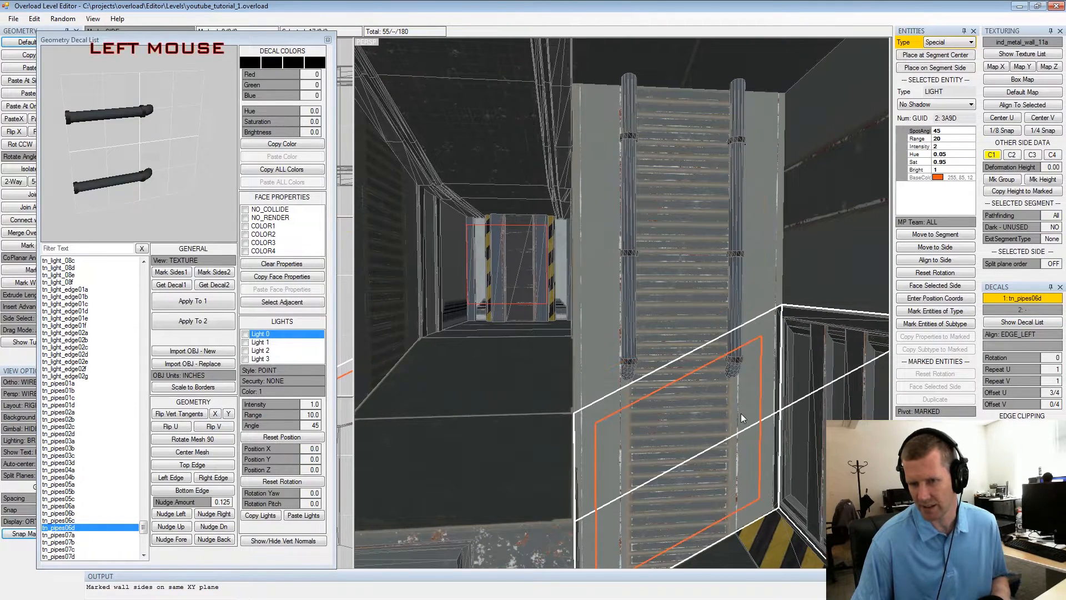
{"action": "left_click", "coordinate": [1007, 336]}
{"action": "left_click", "coordinate": [1006, 336]}
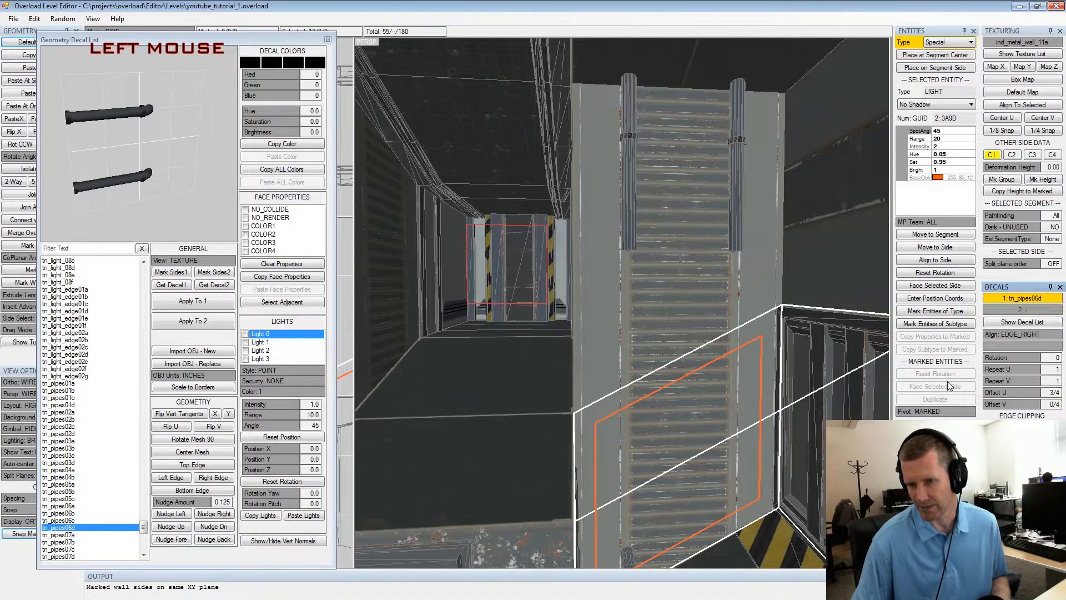
{"action": "right_click", "coordinate": [1011, 394]}
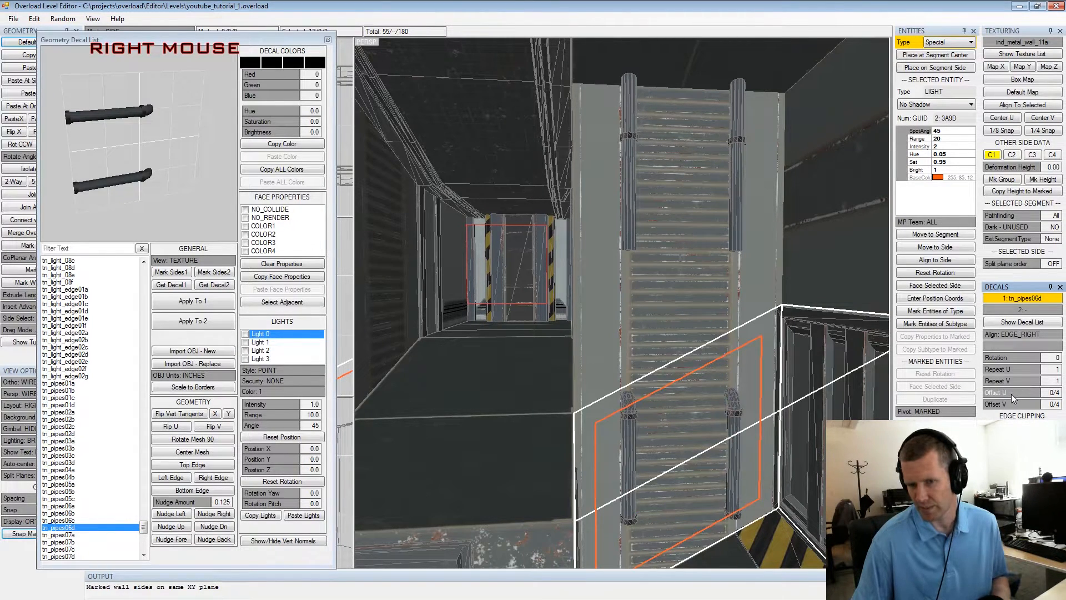
Set the rotation of the tn_pipes06d decal on the lower right louvered side to 180
{"action": "left_click", "coordinate": [1022, 358]}
{"action": "left_click", "coordinate": [1022, 360]}
{"action": "left_click", "coordinate": [1023, 359]}
{"action": "left_click", "coordinate": [1022, 359]}
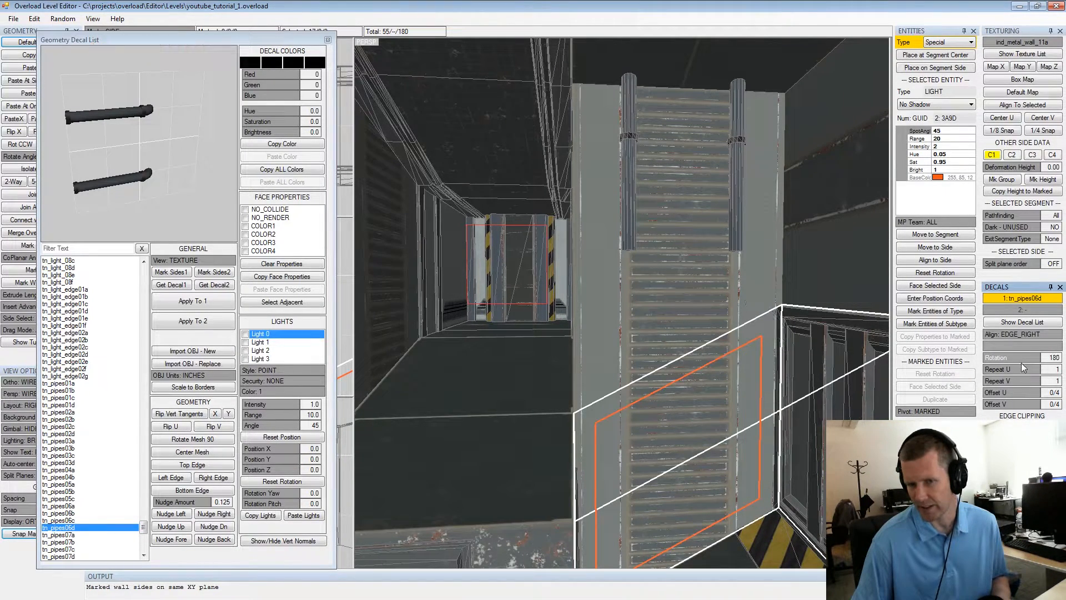
Set the tn_pipes06d decal's Offset U to 1/4 and Offset V to -4/4 on the lower right louvered side
{"action": "right_click", "coordinate": [1018, 390]}
{"action": "right_click", "coordinate": [1017, 390]}
{"action": "left_click", "coordinate": [1009, 403]}
{"action": "right_click", "coordinate": [1010, 403]}
{"action": "right_click", "coordinate": [1009, 404]}
{"action": "right_click", "coordinate": [1010, 402]}
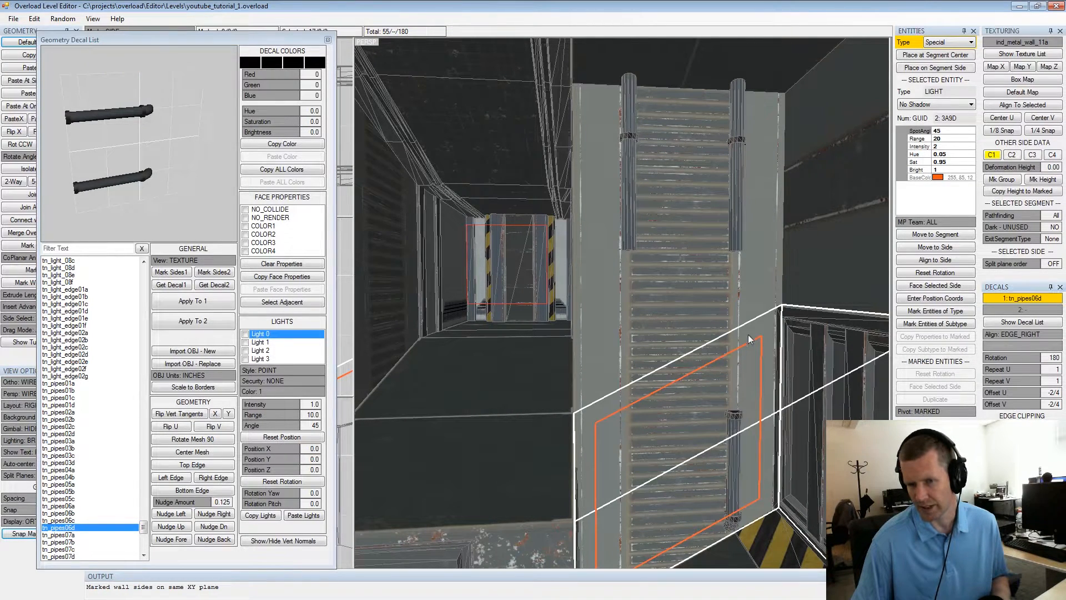
{"action": "middle_click_drag", "start_coordinate": [760, 342], "coordinate": [699, 311]}
{"action": "right_click", "coordinate": [1009, 403]}
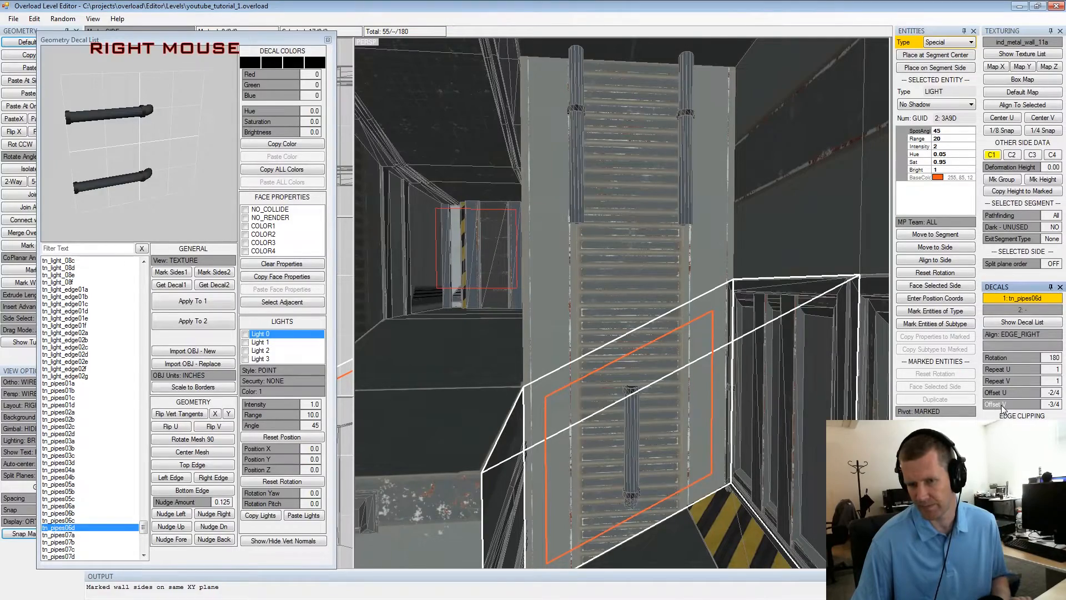
{"action": "right_click", "coordinate": [1008, 403]}
{"action": "left_click", "coordinate": [1013, 392]}
{"action": "left_click", "coordinate": [1013, 393]}
{"action": "left_click", "coordinate": [1013, 392]}
Examine how the upper and lower pipe decals join on the right louvered wall
{"action": "mouse_move", "coordinate": [689, 272]}
{"action": "left_mouse_down", "text": "alt"}
{"action": "mouse_move", "coordinate": [666, 261]}
{"action": "mouse_move", "coordinate": [701, 271]}
{"action": "left_mouse_up", "text": "alt"}
{"action": "middle_click_drag", "start_coordinate": [701, 271], "coordinate": [704, 290], "text": "alt"}
{"action": "scroll", "coordinate": [705, 289], "scroll_direction": "down", "scroll_amount": 2, "text": "alt"}
{"action": "mouse_move", "coordinate": [705, 289]}
{"action": "left_mouse_down", "text": "alt"}
{"action": "mouse_move", "coordinate": [693, 275]}
{"action": "mouse_move", "coordinate": [614, 301]}
{"action": "mouse_move", "coordinate": [691, 305]}
{"action": "left_mouse_up", "text": "alt"}
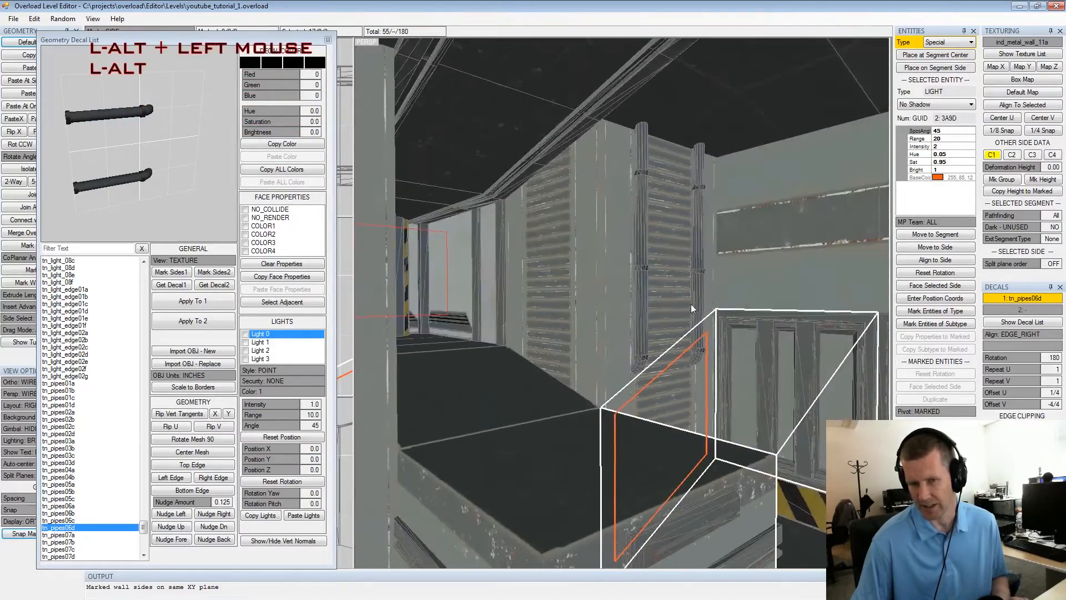
{"action": "middle_click_drag", "start_coordinate": [690, 304], "coordinate": [701, 300], "text": "alt"}
{"action": "scroll", "coordinate": [701, 300], "scroll_direction": "down", "scroll_amount": 2, "text": "alt"}
{"action": "left_click_drag", "start_coordinate": [701, 300], "coordinate": [650, 302], "text": "alt"}
{"action": "scroll", "coordinate": [640, 300], "scroll_direction": "up", "scroll_amount": 2, "text": "alt"}
{"action": "middle_click_drag", "start_coordinate": [641, 300], "coordinate": [662, 333], "text": "alt"}
{"action": "scroll", "coordinate": [662, 334], "scroll_direction": "down", "scroll_amount": 2, "text": "alt"}
{"action": "left_click_drag", "start_coordinate": [662, 333], "coordinate": [679, 294], "text": "alt"}
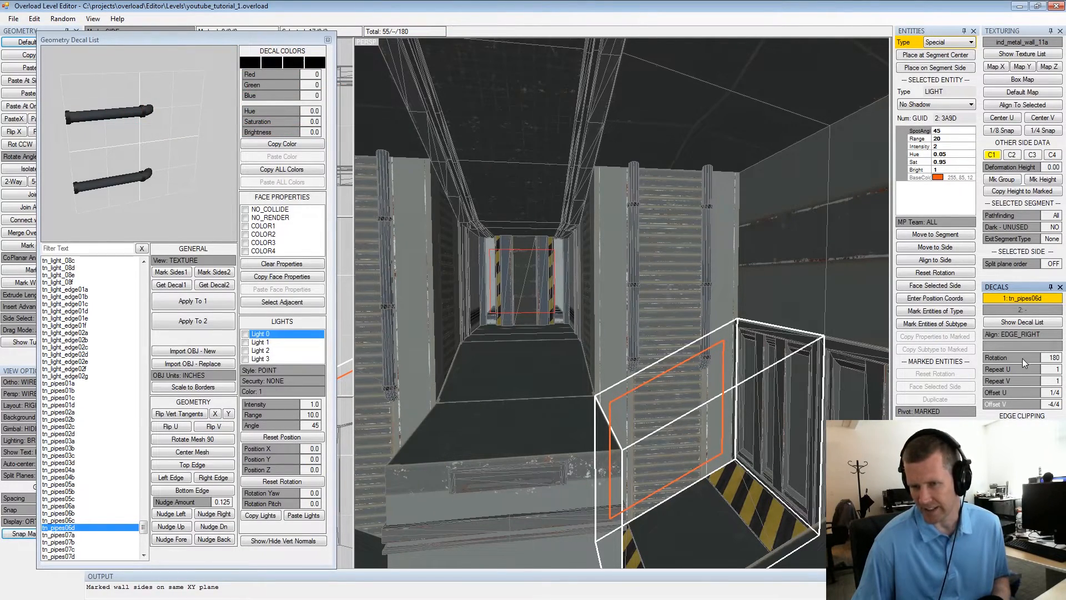
Examine the combined pipe decals on the upper louvered side left of the corridor from several angles
{"action": "left_click_drag", "start_coordinate": [525, 279], "coordinate": [692, 267], "text": "alt"}
{"action": "scroll", "coordinate": [693, 261], "scroll_direction": "down", "scroll_amount": 2, "text": "alt"}
{"action": "middle_click_drag", "start_coordinate": [643, 261], "coordinate": [599, 250], "text": "alt"}
{"action": "left_click", "coordinate": [564, 231]}
{"action": "left_click_drag", "start_coordinate": [598, 249], "coordinate": [589, 244], "text": "alt"}
{"action": "left_click_drag", "start_coordinate": [601, 322], "coordinate": [568, 342], "text": "alt"}
{"action": "scroll", "coordinate": [618, 311], "scroll_direction": "down", "scroll_amount": 2, "text": "alt"}
{"action": "middle_click_drag", "start_coordinate": [567, 342], "coordinate": [556, 311], "text": "alt"}
{"action": "left_click_drag", "start_coordinate": [555, 310], "coordinate": [543, 283], "text": "alt"}
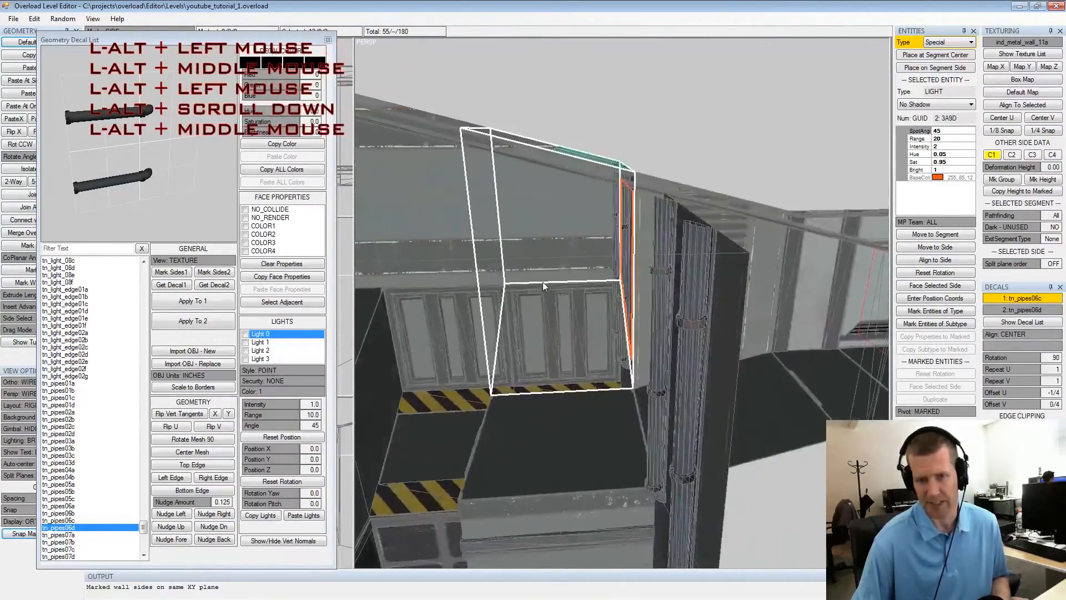
Examine the sloped wall and the tall shaft above the large pipes
{"action": "middle_click_drag", "start_coordinate": [542, 283], "coordinate": [616, 318], "text": "alt"}
{"action": "scroll", "coordinate": [615, 317], "scroll_direction": "up", "scroll_amount": 2, "text": "alt"}
{"action": "left_click_drag", "start_coordinate": [616, 317], "coordinate": [641, 280], "text": "alt"}
{"action": "middle_click_drag", "start_coordinate": [640, 279], "coordinate": [646, 308], "text": "alt"}
{"action": "scroll", "coordinate": [645, 307], "scroll_direction": "down", "scroll_amount": 2, "text": "alt"}
{"action": "left_click_drag", "start_coordinate": [646, 308], "coordinate": [596, 303], "text": "alt"}
{"action": "middle_click_drag", "start_coordinate": [595, 303], "coordinate": [599, 322], "text": "alt"}
{"action": "left_click_drag", "start_coordinate": [600, 322], "coordinate": [597, 318], "text": "alt"}
{"action": "left_click", "coordinate": [529, 242]}
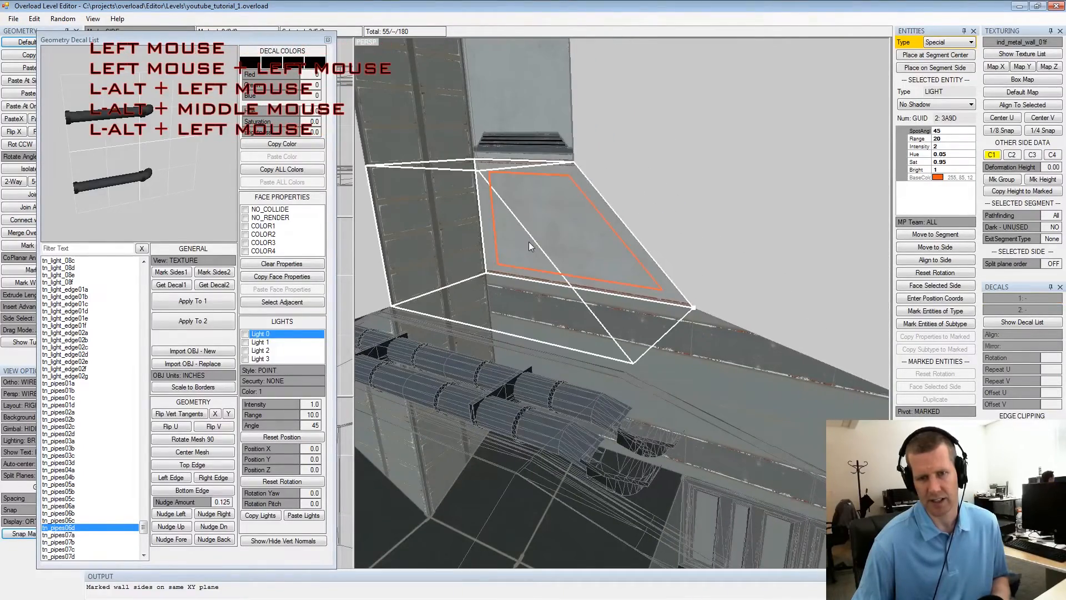
{"action": "left_click_drag", "start_coordinate": [609, 250], "coordinate": [701, 254], "text": "alt"}
{"action": "middle_click_drag", "start_coordinate": [700, 254], "coordinate": [736, 222], "text": "alt"}
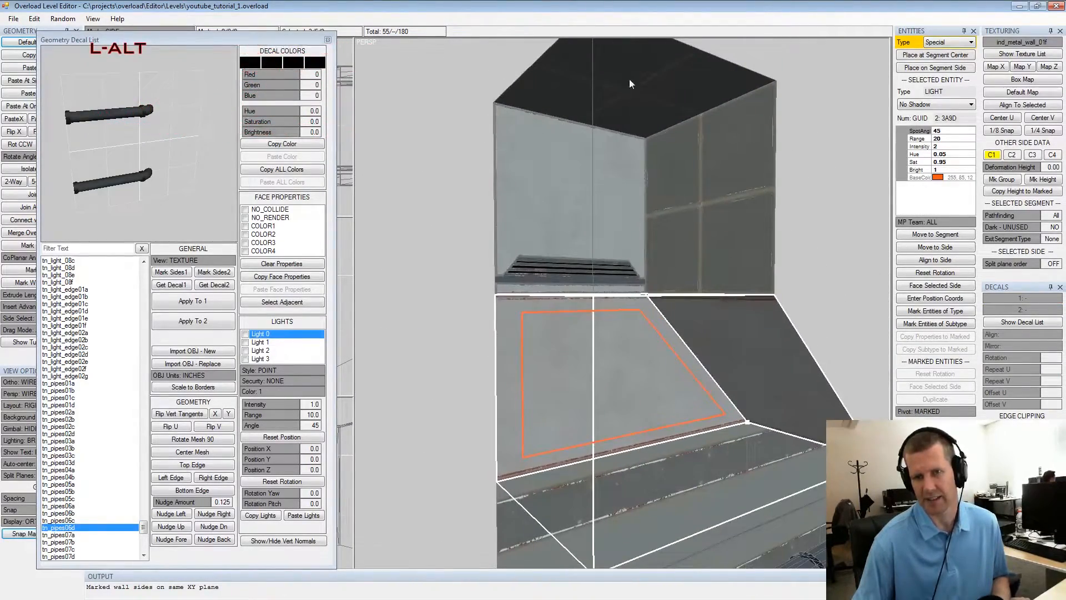
Apply tn_light_07f as decal 1 to the ceiling of the tall shaft and clear the side mark
{"action": "left_click", "coordinate": [633, 80]}
{"action": "key", "text": "space"}
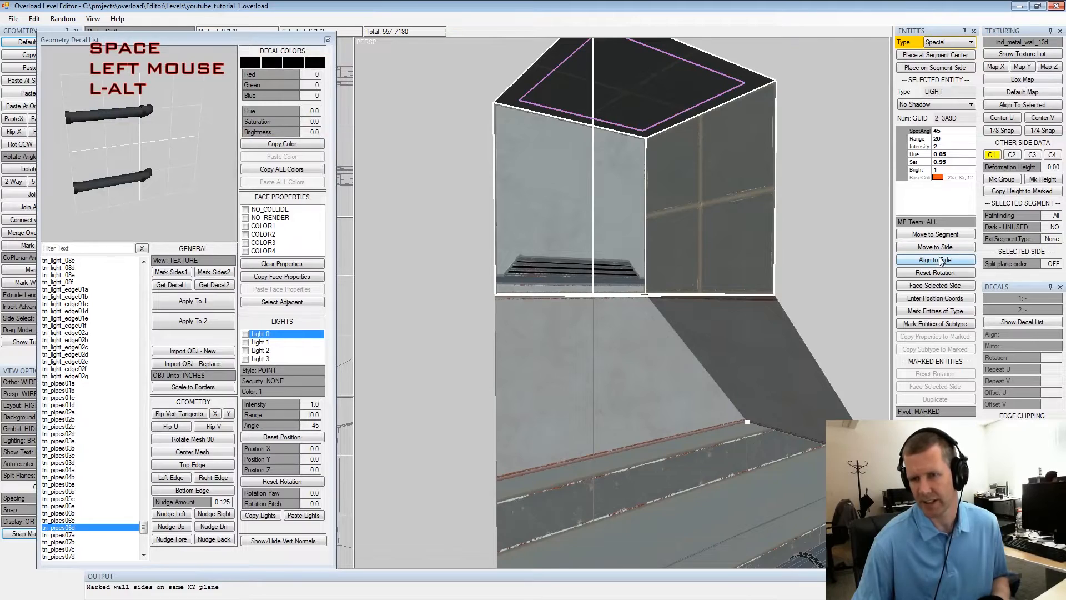
{"action": "mouse_move", "coordinate": [718, 259]}
{"action": "left_mouse_down", "text": "alt"}
{"action": "mouse_move", "coordinate": [629, 270]}
{"action": "mouse_move", "coordinate": [720, 253]}
{"action": "left_mouse_up", "text": "alt"}
{"action": "middle_click_drag", "start_coordinate": [720, 253], "coordinate": [689, 256], "text": "alt"}
{"action": "scroll", "coordinate": [690, 256], "scroll_direction": "down", "scroll_amount": 3, "text": "alt"}
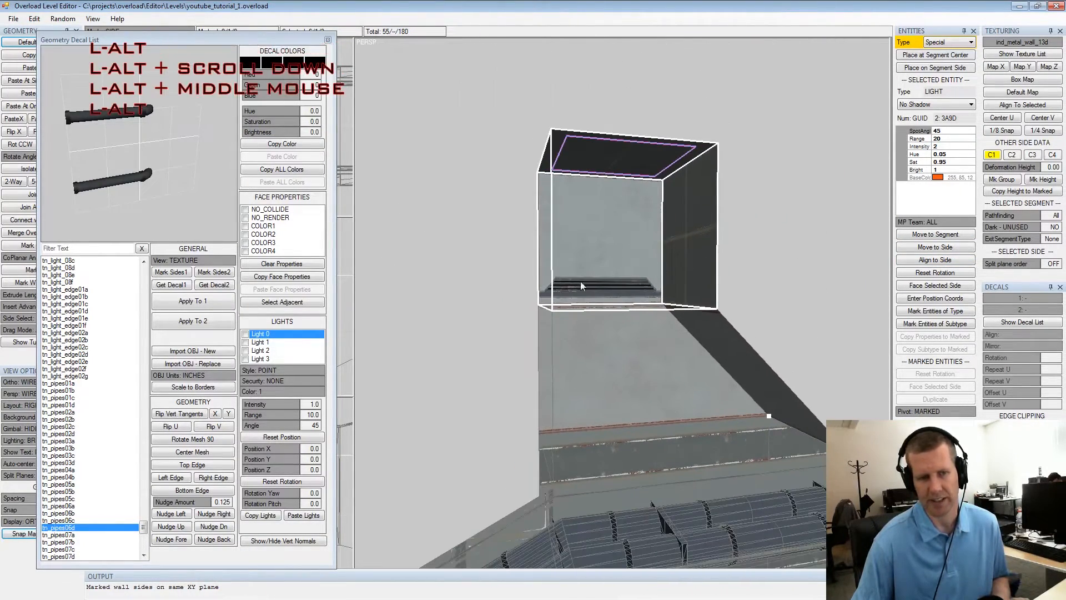
{"action": "left_click_drag", "start_coordinate": [145, 530], "coordinate": [146, 511]}
{"action": "left_click", "coordinate": [77, 534]}
{"action": "scroll", "coordinate": [78, 538], "scroll_direction": "down", "scroll_amount": 2}
{"action": "left_click", "coordinate": [81, 521]}
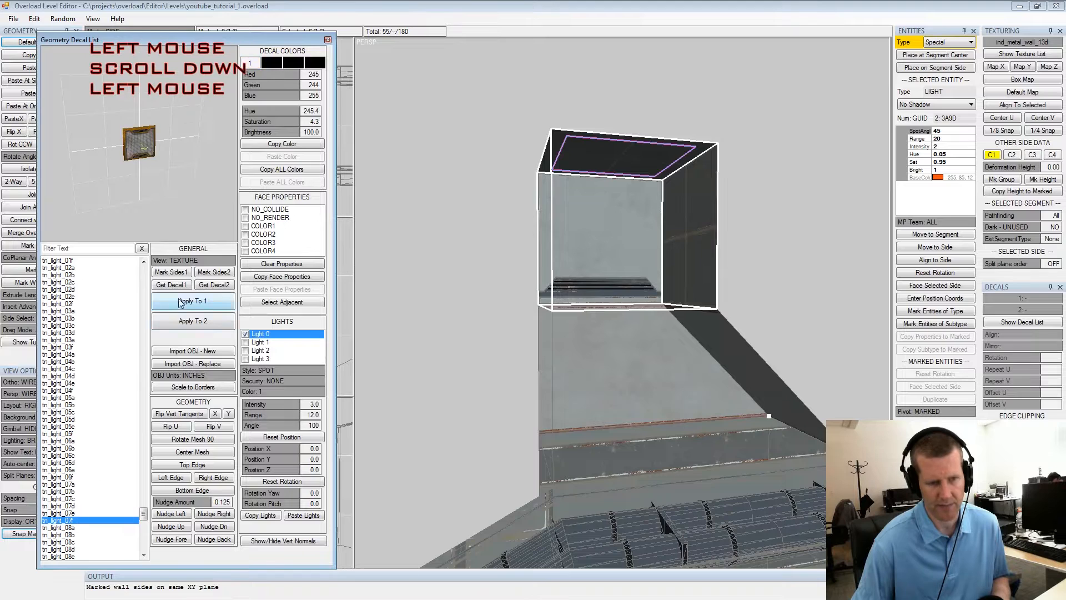
{"action": "left_click", "coordinate": [186, 304]}
{"action": "key", "text": "shift+space"}
Open the texture list and mark the dark side wall and the grey vented wall at the shaft's top
{"action": "left_click_drag", "start_coordinate": [672, 262], "coordinate": [608, 260], "text": "alt"}
{"action": "middle_click_drag", "start_coordinate": [608, 260], "coordinate": [616, 267], "text": "alt"}
{"action": "left_click_drag", "start_coordinate": [615, 267], "coordinate": [666, 261], "text": "alt"}
{"action": "left_click", "coordinate": [678, 260]}
{"action": "key", "text": "space"}
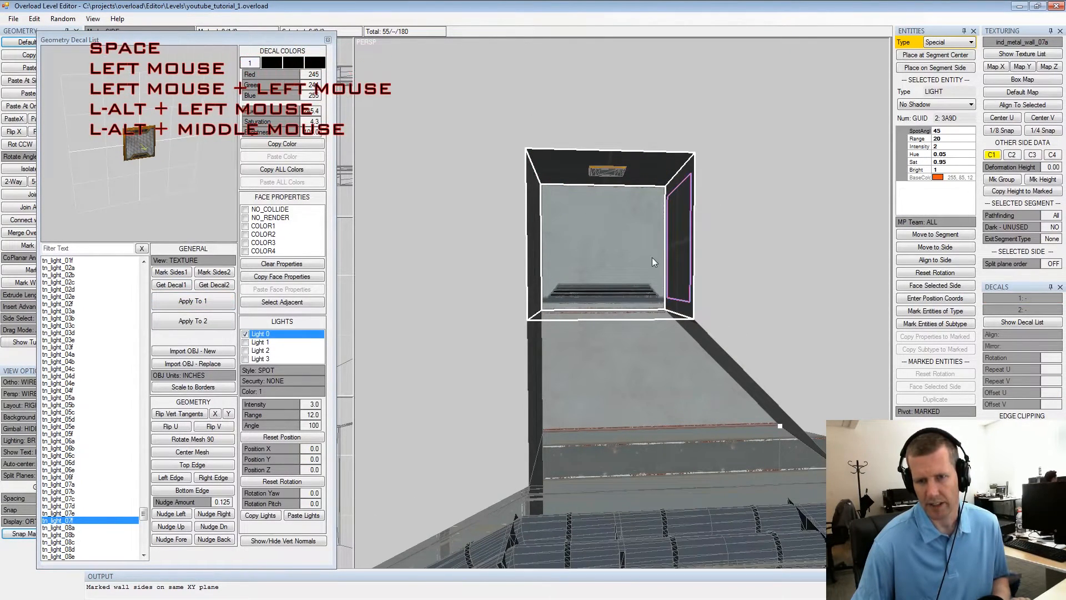
{"action": "left_click", "coordinate": [1022, 55]}
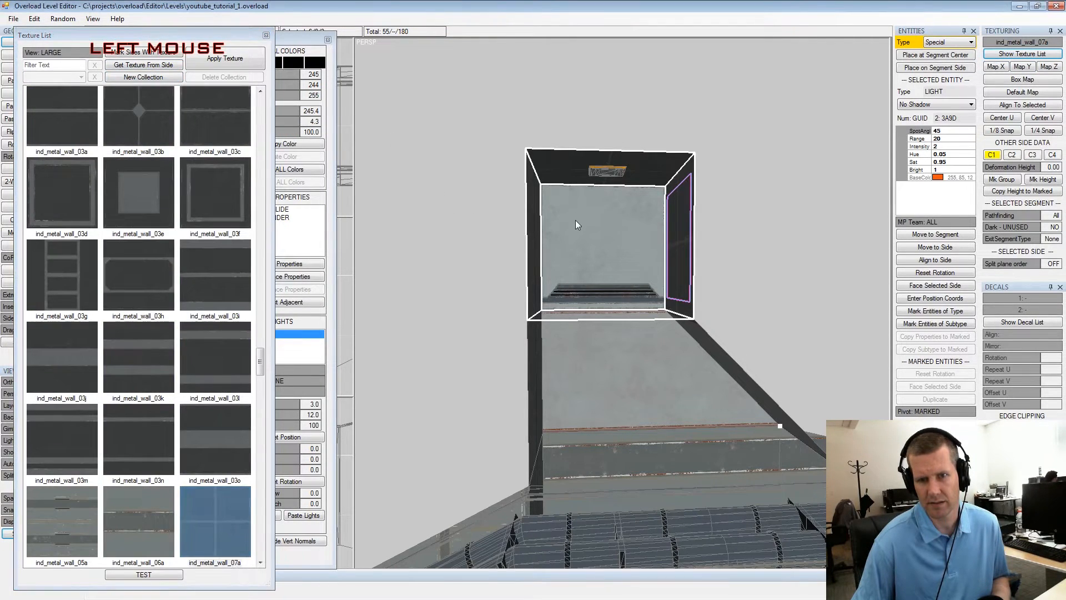
{"action": "left_click", "coordinate": [598, 241]}
{"action": "key", "text": "space"}
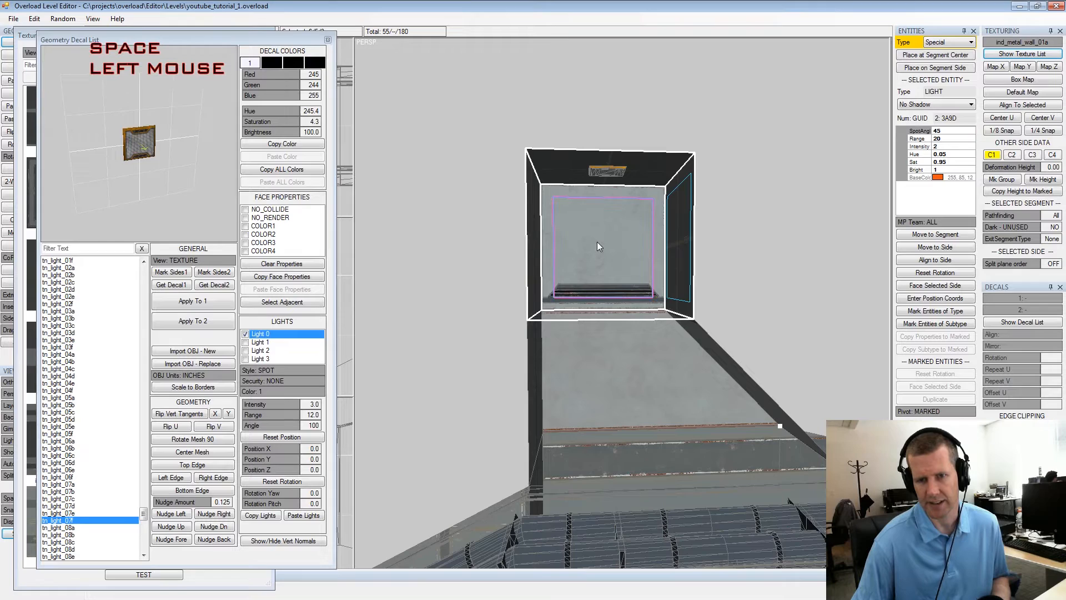
Pick up the ind_metal_wall_01a texture from the vented wall, apply it to the marked shaft sides and clear the marks
{"action": "left_click", "coordinate": [250, 51]}
{"action": "left_click_drag", "start_coordinate": [249, 41], "coordinate": [295, 41]}
{"action": "left_click", "coordinate": [70, 32]}
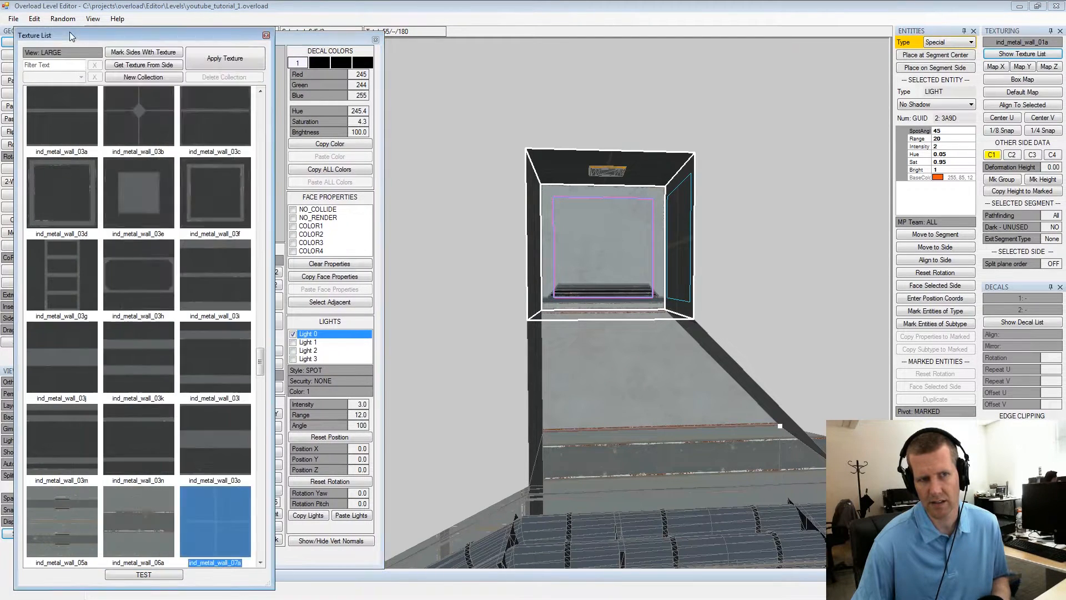
{"action": "left_click", "coordinate": [151, 66]}
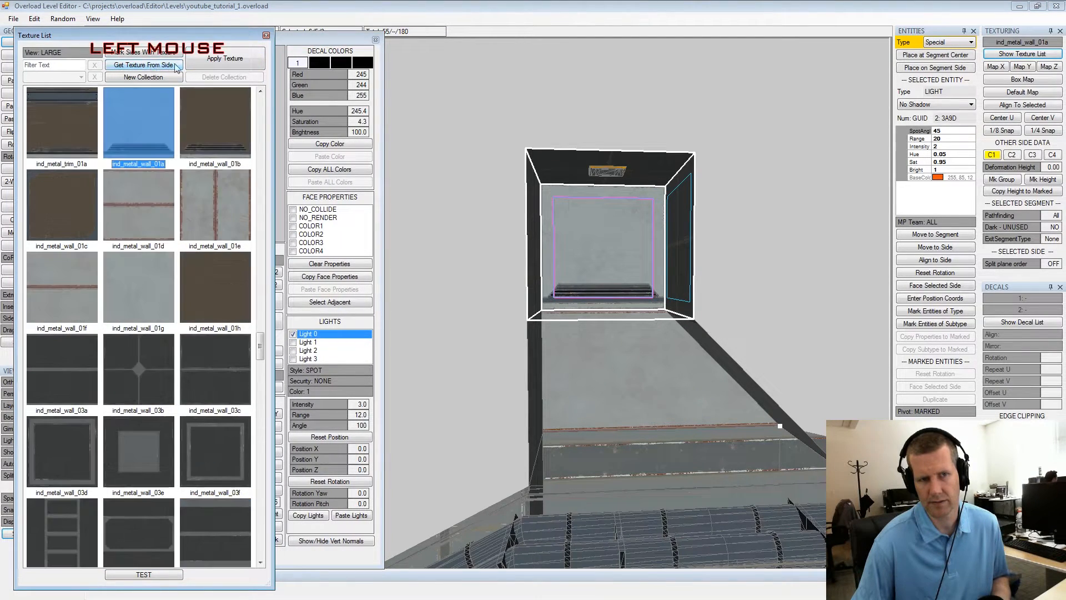
{"action": "left_click", "coordinate": [216, 65]}
{"action": "key", "text": "shift+space"}
Mark the three stacked panelled wall sides that run down the shaft below the ceiling light
{"action": "left_click_drag", "start_coordinate": [699, 248], "coordinate": [579, 258], "text": "alt"}
{"action": "scroll", "coordinate": [675, 242], "scroll_direction": "up", "scroll_amount": 3, "text": "alt"}
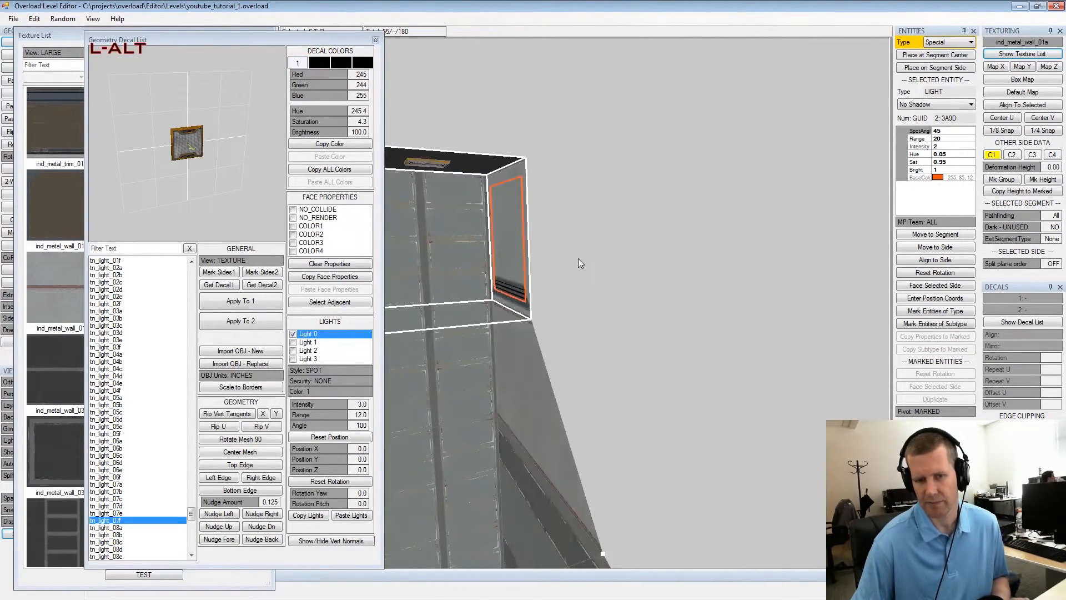
{"action": "middle_click_drag", "start_coordinate": [579, 259], "coordinate": [654, 172], "text": "alt"}
{"action": "left_click_drag", "start_coordinate": [654, 172], "coordinate": [607, 208], "text": "alt"}
{"action": "middle_click_drag", "start_coordinate": [607, 208], "coordinate": [643, 258], "text": "alt"}
{"action": "left_click_drag", "start_coordinate": [643, 258], "coordinate": [636, 196], "text": "alt"}
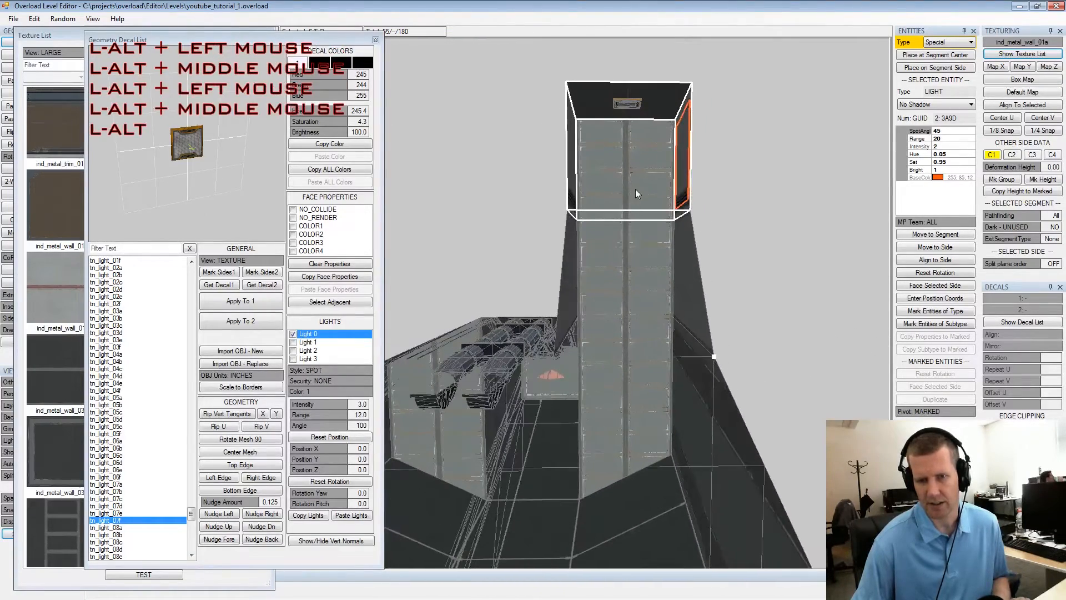
{"action": "left_click", "coordinate": [634, 193]}
{"action": "key", "text": "space"}
{"action": "left_click", "coordinate": [627, 265]}
{"action": "key", "text": "space"}
{"action": "left_click", "coordinate": [619, 381]}
{"action": "key", "text": "space"}
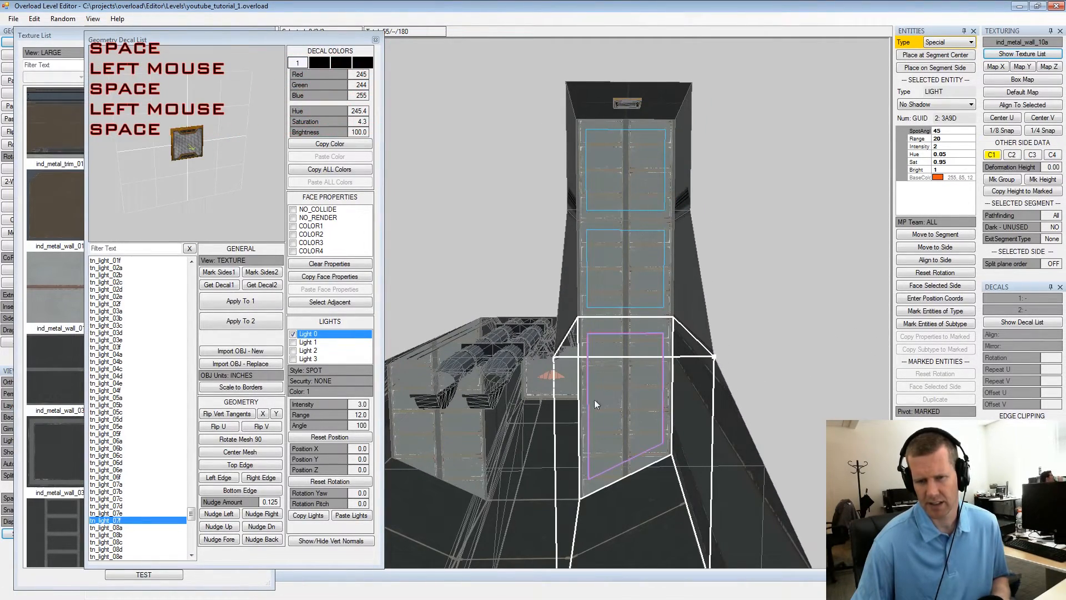
Mark the panelled wall side left of the passage and the two upper panelled sides in the shaft column
{"action": "middle_click_drag", "start_coordinate": [605, 392], "coordinate": [635, 338], "text": "alt"}
{"action": "left_click_drag", "start_coordinate": [636, 337], "coordinate": [582, 353], "text": "alt"}
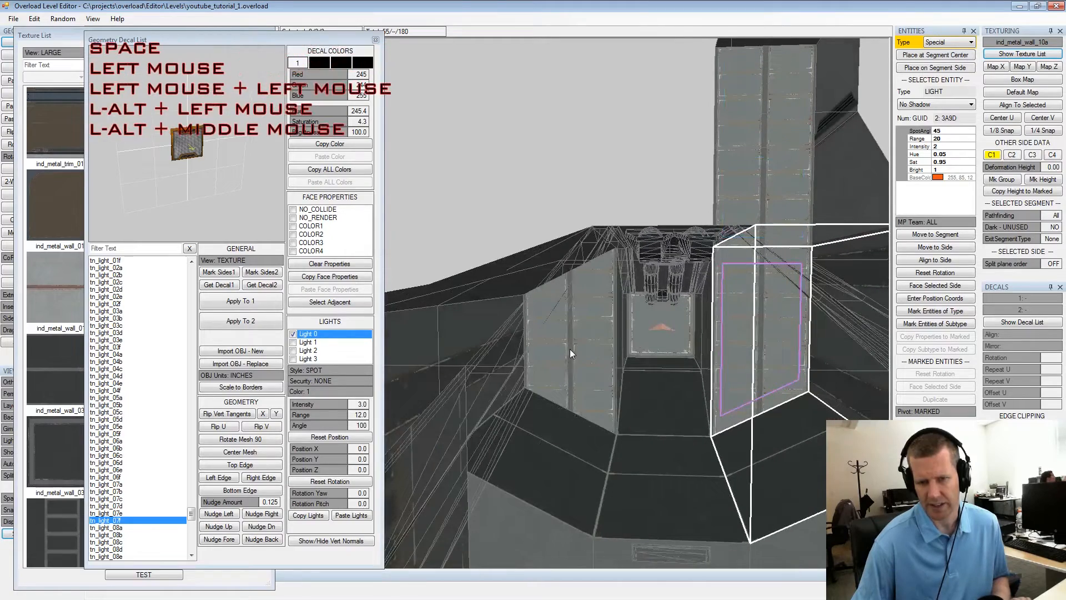
{"action": "left_click", "coordinate": [573, 361]}
{"action": "key", "text": "space"}
{"action": "left_click", "coordinate": [758, 165]}
{"action": "key", "text": "space"}
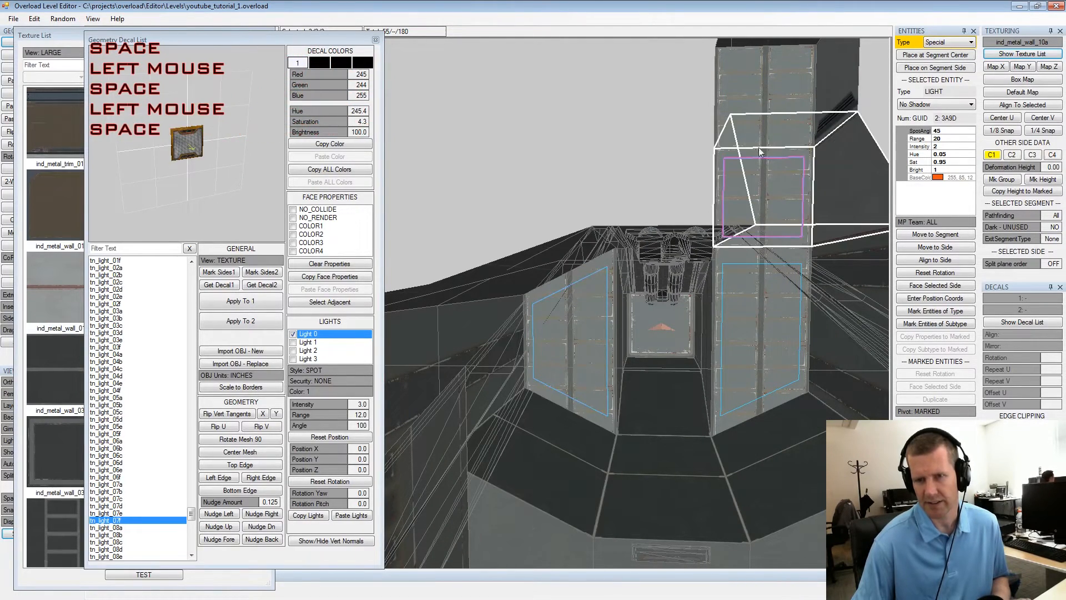
{"action": "left_click", "coordinate": [760, 99]}
{"action": "key", "text": "space"}
Select the dark passage side wall and examine it, the overhead pipes and the shaft junction from several angles
{"action": "left_click_drag", "start_coordinate": [760, 99], "coordinate": [741, 284], "text": "alt"}
{"action": "scroll", "coordinate": [756, 231], "scroll_direction": "up", "scroll_amount": 2, "text": "alt"}
{"action": "left_click", "coordinate": [728, 328]}
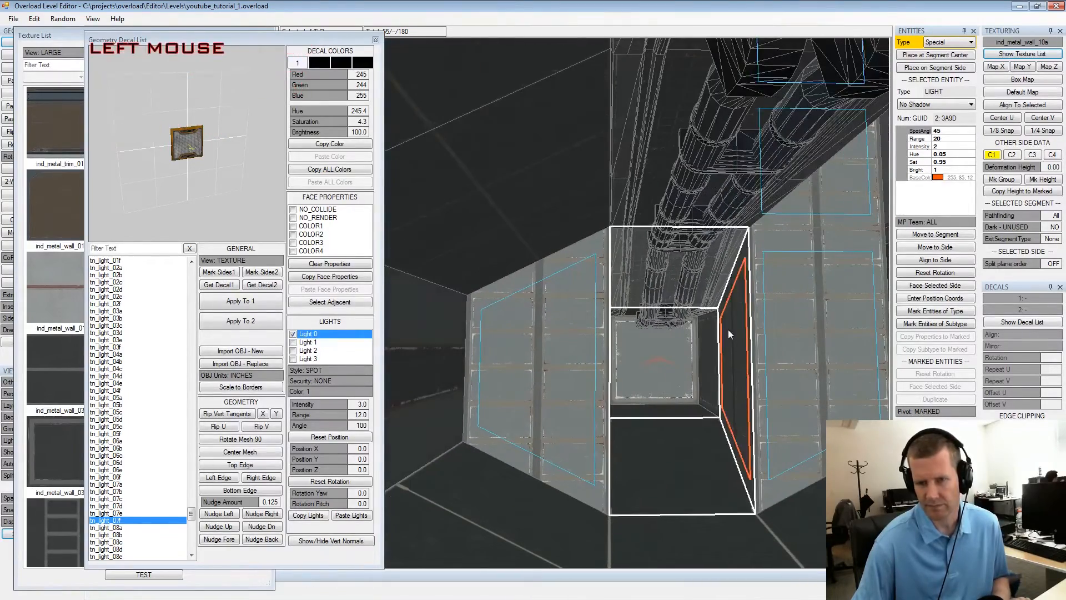
{"action": "mouse_move", "coordinate": [703, 350]}
{"action": "left_mouse_down", "text": "alt"}
{"action": "mouse_move", "coordinate": [727, 352]}
{"action": "mouse_move", "coordinate": [707, 342]}
{"action": "left_mouse_up", "text": "alt"}
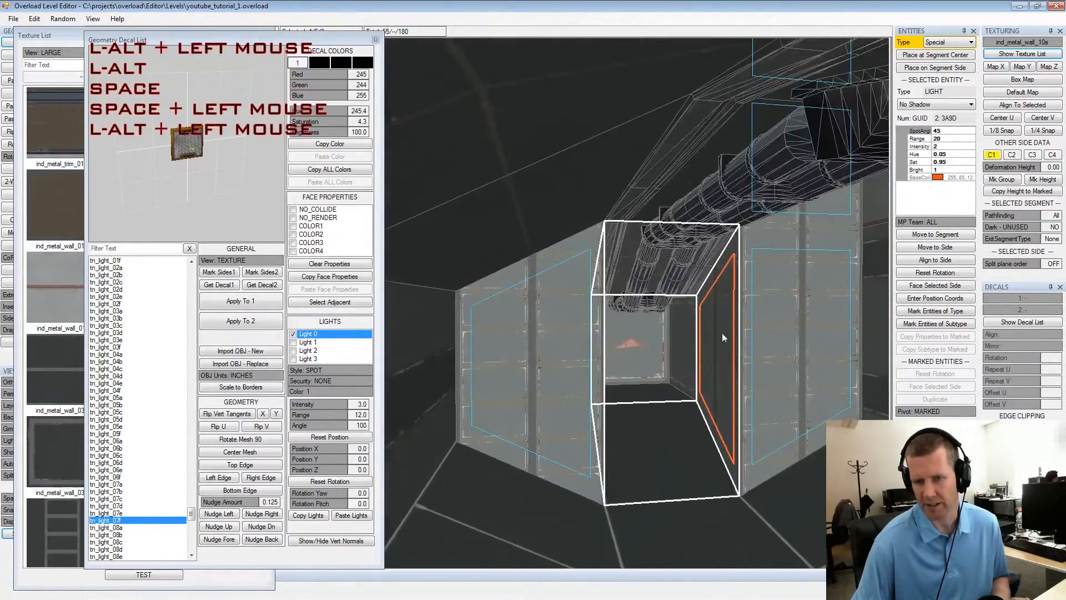
{"action": "middle_click_drag", "start_coordinate": [708, 342], "coordinate": [620, 341], "text": "alt"}
{"action": "left_click_drag", "start_coordinate": [620, 340], "coordinate": [614, 338], "text": "alt"}
{"action": "middle_click_drag", "start_coordinate": [614, 337], "coordinate": [645, 319], "text": "alt"}
{"action": "left_click_drag", "start_coordinate": [644, 319], "coordinate": [622, 324], "text": "alt"}
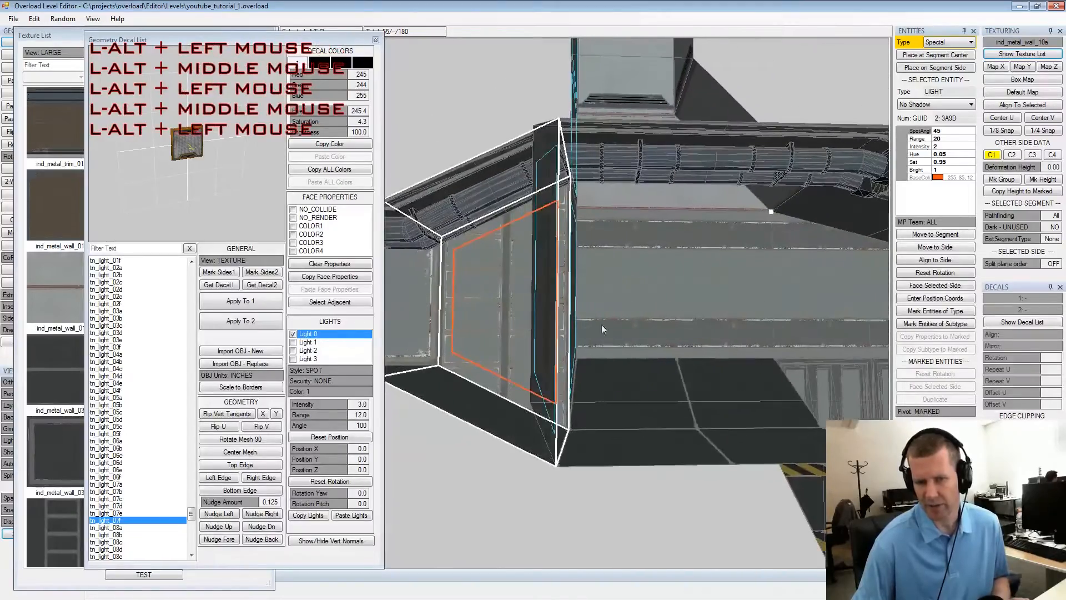
{"action": "middle_click_drag", "start_coordinate": [622, 324], "coordinate": [708, 312], "text": "alt"}
{"action": "scroll", "coordinate": [707, 311], "scroll_direction": "up", "scroll_amount": 2, "text": "alt"}
{"action": "left_click_drag", "start_coordinate": [708, 312], "coordinate": [746, 287], "text": "alt"}
{"action": "middle_click_drag", "start_coordinate": [745, 284], "coordinate": [655, 272], "text": "alt"}
{"action": "scroll", "coordinate": [656, 272], "scroll_direction": "down", "scroll_amount": 2, "text": "alt"}
{"action": "left_click_drag", "start_coordinate": [655, 272], "coordinate": [564, 273], "text": "alt"}
{"action": "middle_click_drag", "start_coordinate": [563, 273], "coordinate": [639, 279], "text": "alt"}
{"action": "scroll", "coordinate": [597, 266], "scroll_direction": "down", "scroll_amount": 1, "text": "alt"}
{"action": "left_click_drag", "start_coordinate": [597, 266], "coordinate": [561, 311], "text": "alt"}
{"action": "scroll", "coordinate": [686, 311], "scroll_direction": "up", "scroll_amount": 2, "text": "alt"}
{"action": "middle_click_drag", "start_coordinate": [560, 311], "coordinate": [630, 303], "text": "alt"}
{"action": "scroll", "coordinate": [630, 302], "scroll_direction": "down", "scroll_amount": 1, "text": "alt"}
{"action": "left_click_drag", "start_coordinate": [630, 303], "coordinate": [776, 288], "text": "alt"}
{"action": "scroll", "coordinate": [638, 327], "scroll_direction": "up", "scroll_amount": 1, "text": "alt"}
{"action": "left_click_drag", "start_coordinate": [674, 265], "coordinate": [636, 282], "text": "alt"}
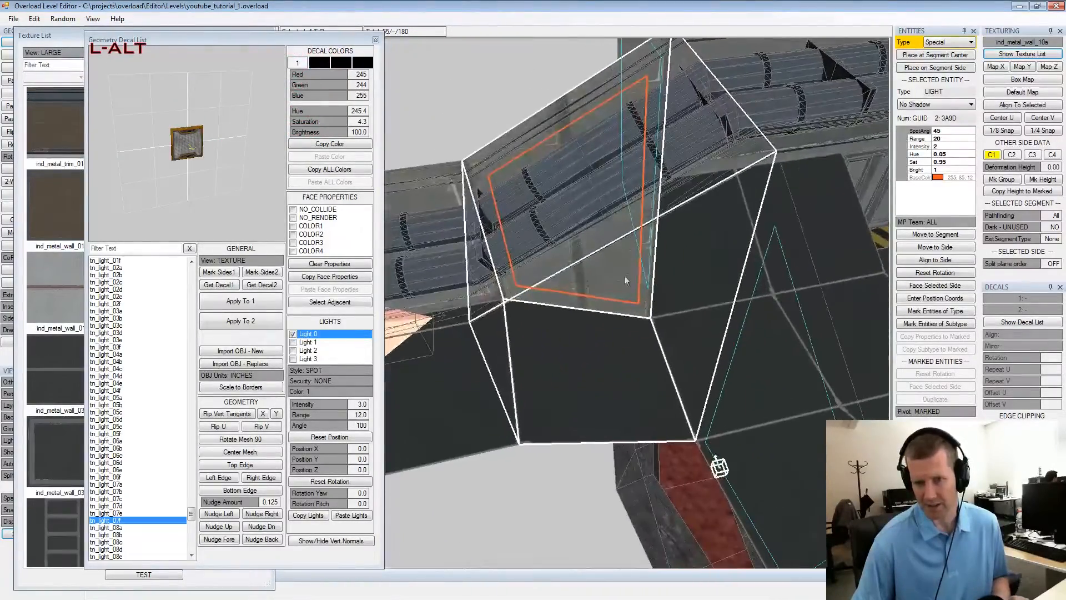
{"action": "left_click_drag", "start_coordinate": [656, 381], "coordinate": [581, 301], "text": "alt"}
{"action": "left_click_drag", "start_coordinate": [648, 337], "coordinate": [718, 320], "text": "alt"}
{"action": "scroll", "coordinate": [691, 319], "scroll_direction": "down", "scroll_amount": 2, "text": "alt"}
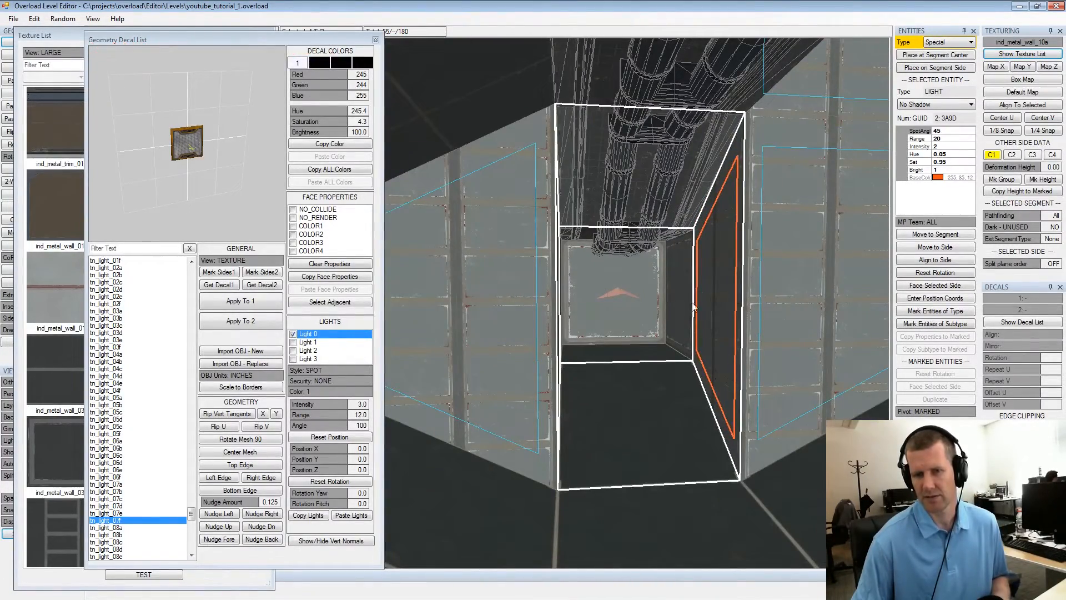
{"action": "middle_click_drag", "start_coordinate": [692, 312], "coordinate": [669, 336], "text": "alt"}
{"action": "scroll", "coordinate": [669, 336], "scroll_direction": "down", "scroll_amount": 2, "text": "alt"}
{"action": "left_click_drag", "start_coordinate": [669, 336], "coordinate": [679, 312], "text": "alt"}
Select the middle panelled side of the shaft column and apply the rust_vbar06c decal as decal 1 to all marked sides
{"action": "left_click", "coordinate": [701, 224]}
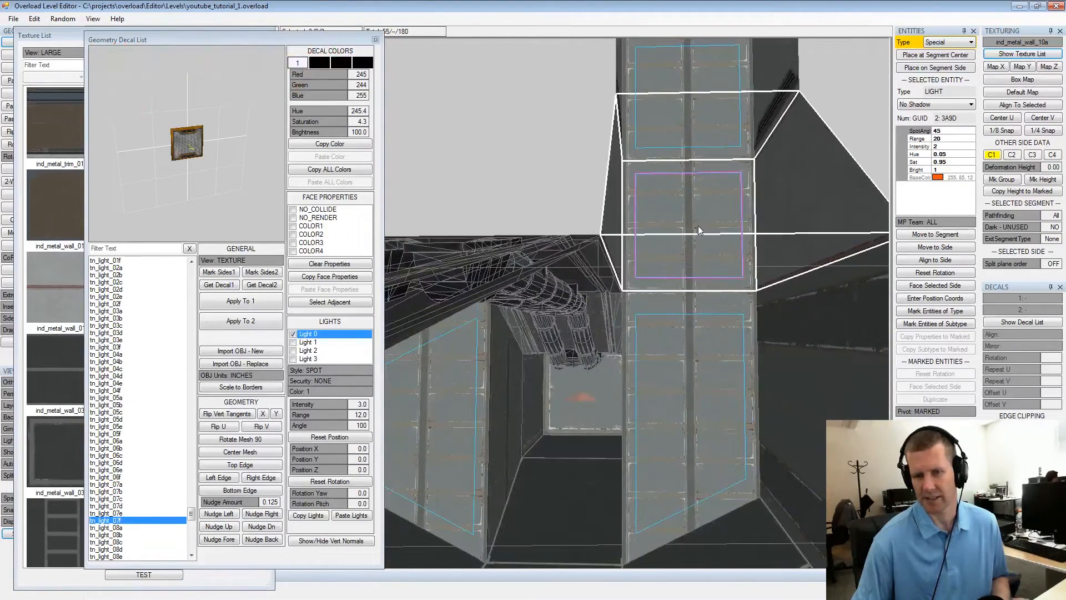
{"action": "left_click_drag", "start_coordinate": [194, 511], "coordinate": [193, 478]}
{"action": "left_click", "coordinate": [114, 391]}
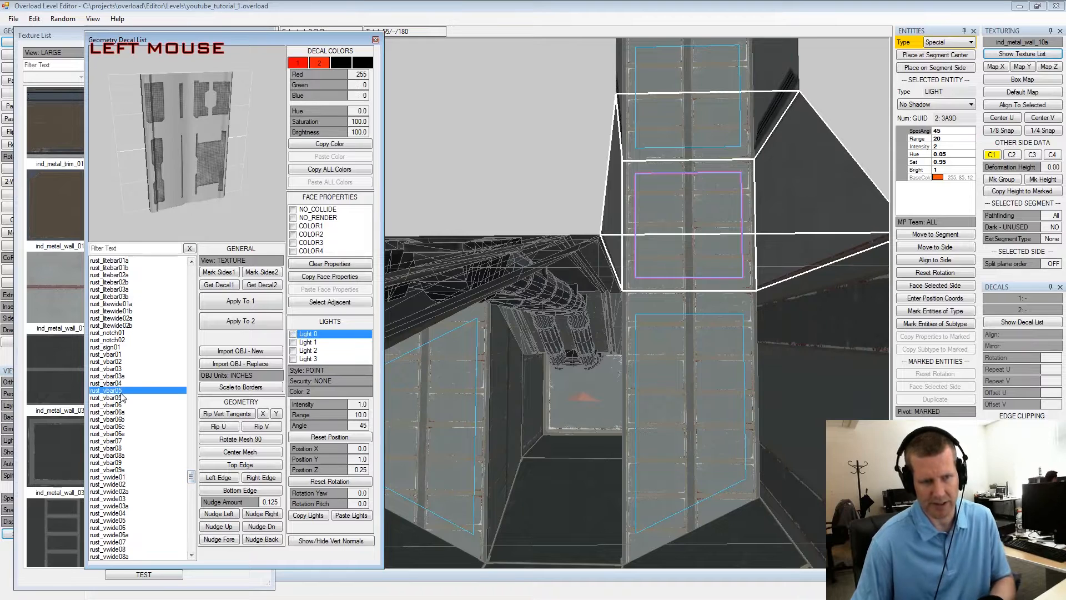
{"action": "key", "text": "Down"}
{"action": "key", "text": "Down"}
{"action": "key", "text": "Down"}
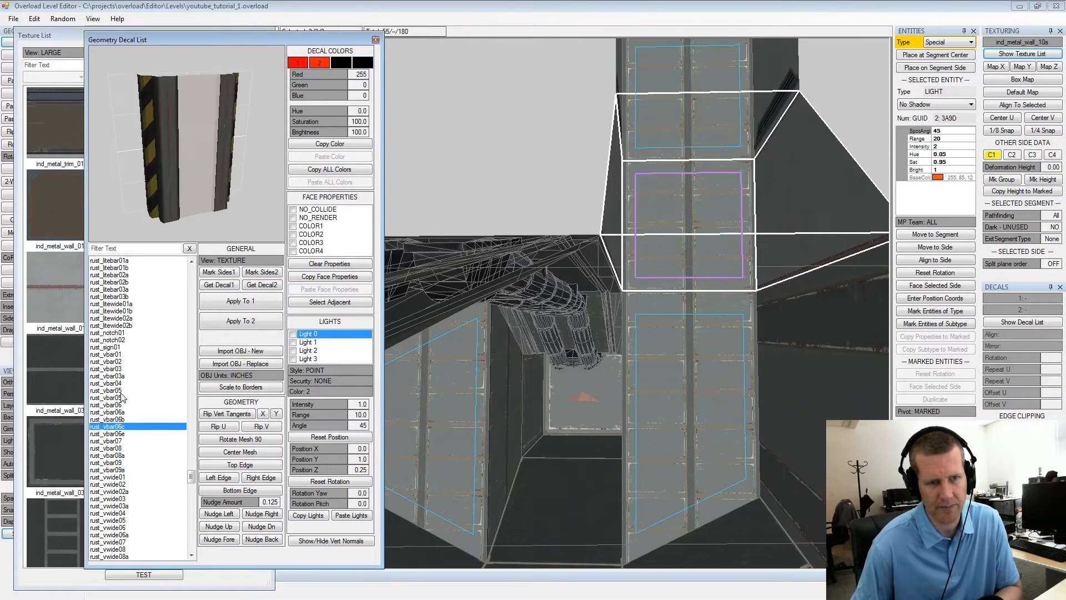
{"action": "key", "text": "Down"}
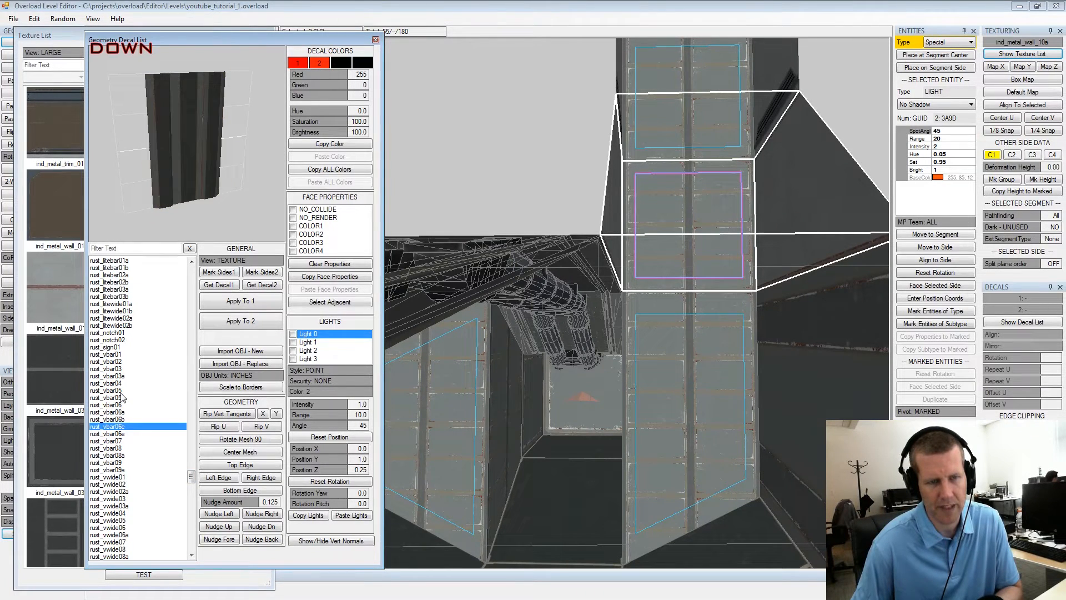
{"action": "left_click", "coordinate": [241, 305]}
{"action": "left_click_drag", "start_coordinate": [671, 312], "coordinate": [742, 301], "text": "alt"}
{"action": "middle_click_drag", "start_coordinate": [742, 300], "coordinate": [636, 283], "text": "alt"}
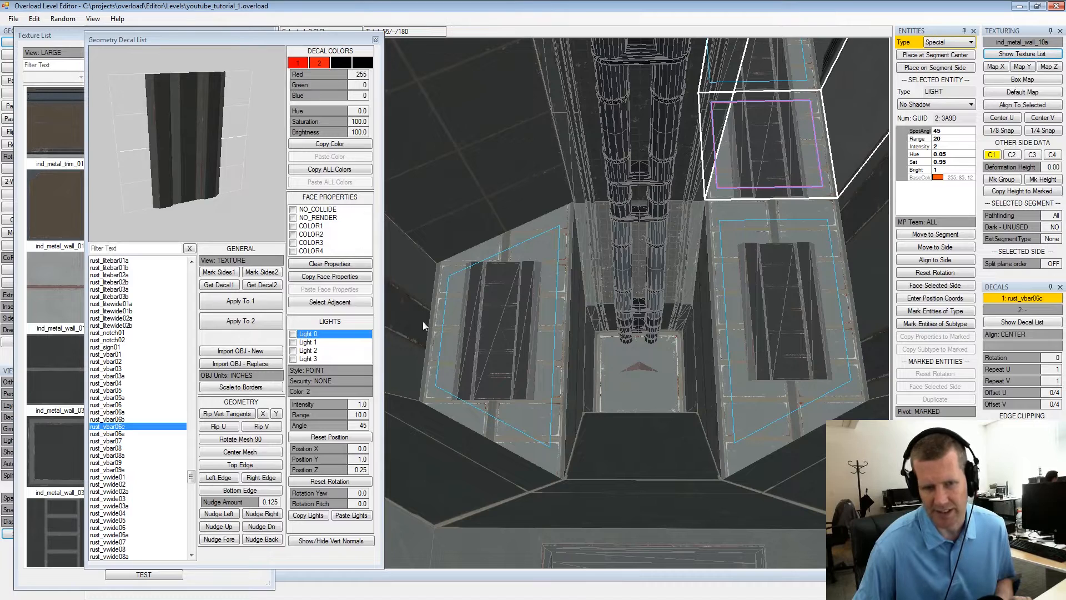
Preview the rust_vbar06b decal and examine the vertical bar decals on the shaft column and passage walls
{"action": "left_click", "coordinate": [140, 420]}
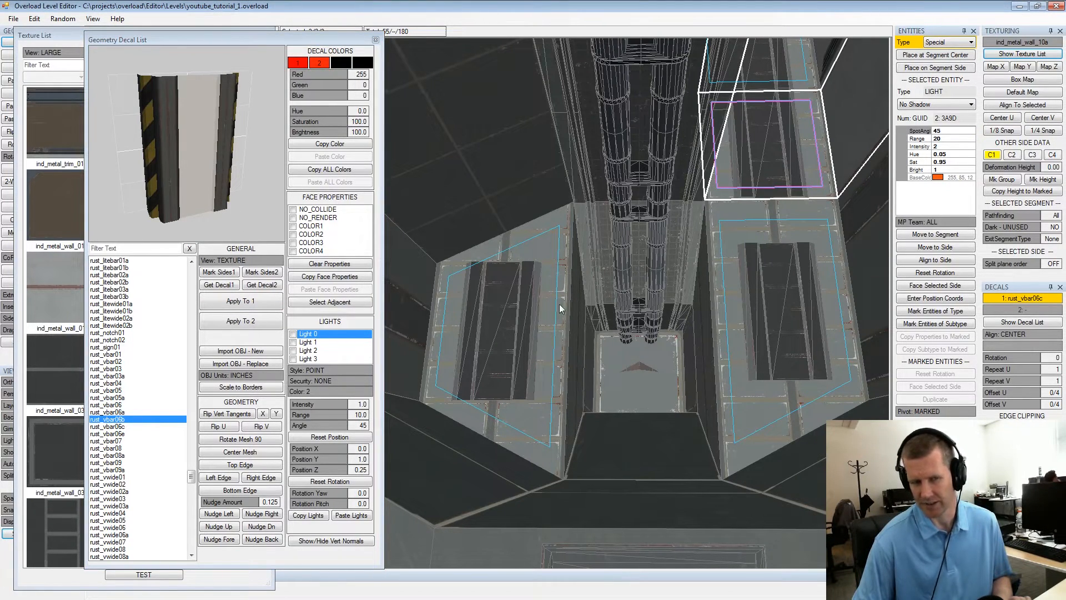
{"action": "left_click_drag", "start_coordinate": [575, 352], "coordinate": [607, 346], "text": "alt"}
{"action": "middle_click_drag", "start_coordinate": [607, 345], "coordinate": [612, 334], "text": "alt"}
{"action": "scroll", "coordinate": [613, 335], "scroll_direction": "up", "scroll_amount": 1, "text": "alt"}
{"action": "left_click_drag", "start_coordinate": [613, 335], "coordinate": [564, 340], "text": "alt"}
{"action": "middle_click_drag", "start_coordinate": [564, 340], "coordinate": [552, 368], "text": "alt"}
{"action": "scroll", "coordinate": [552, 368], "scroll_direction": "down", "scroll_amount": 1, "text": "alt"}
{"action": "left_click_drag", "start_coordinate": [551, 371], "coordinate": [695, 83], "text": "alt"}
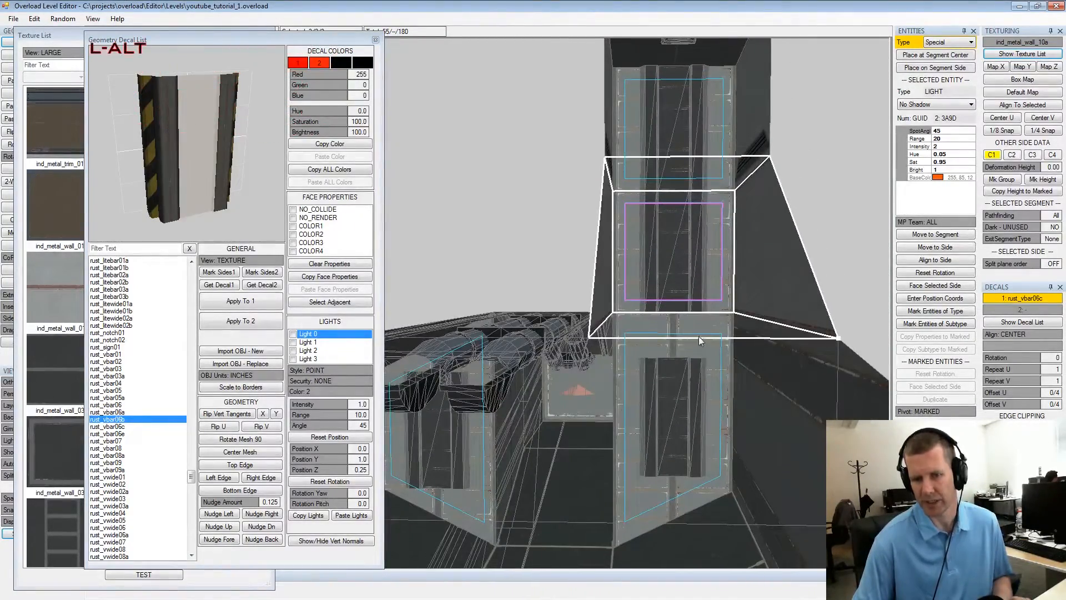
{"action": "middle_click_drag", "start_coordinate": [699, 338], "coordinate": [737, 246], "text": "alt"}
Mark only the two lower panelled walls flanking the passage and set their decal's Repeat V to 2
{"action": "middle_click", "coordinate": [735, 246], "text": "shift"}
{"action": "left_click", "coordinate": [736, 270]}
{"action": "key", "text": "space"}
{"action": "left_click", "coordinate": [514, 274]}
{"action": "key", "text": "space"}
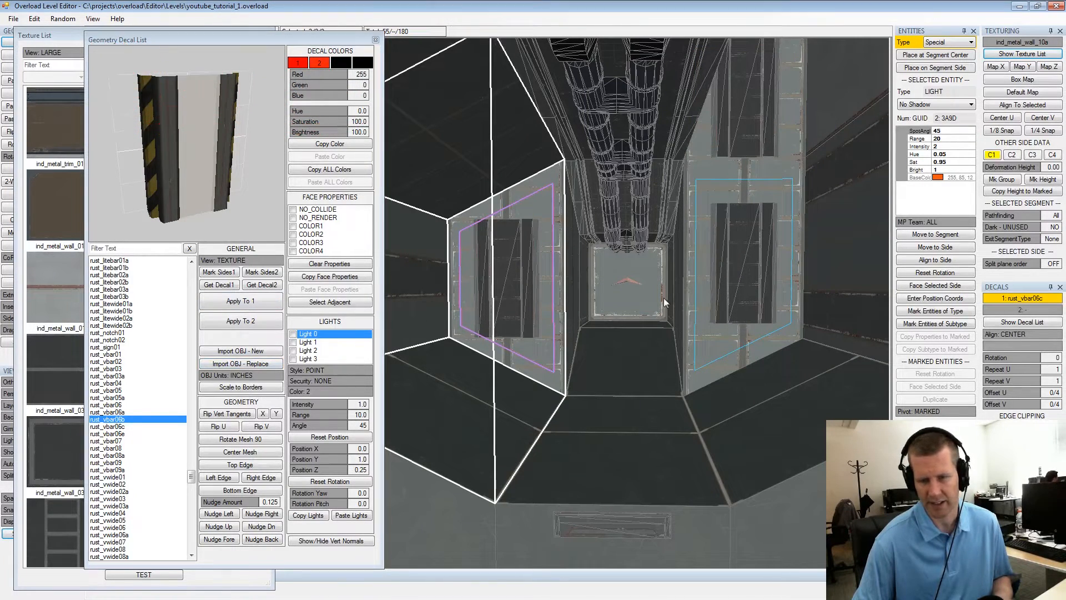
{"action": "left_click", "coordinate": [1013, 383]}
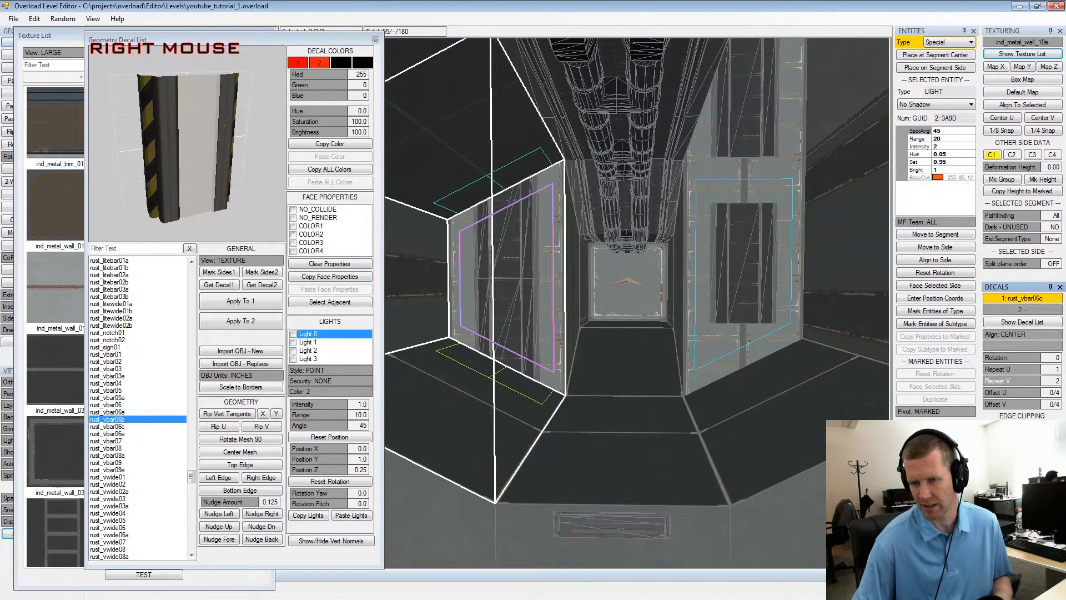
{"action": "left_click_drag", "start_coordinate": [712, 286], "coordinate": [678, 279], "text": "alt"}
{"action": "scroll", "coordinate": [632, 298], "scroll_direction": "up", "scroll_amount": 2, "text": "alt"}
{"action": "middle_click_drag", "start_coordinate": [677, 279], "coordinate": [692, 280], "text": "alt"}
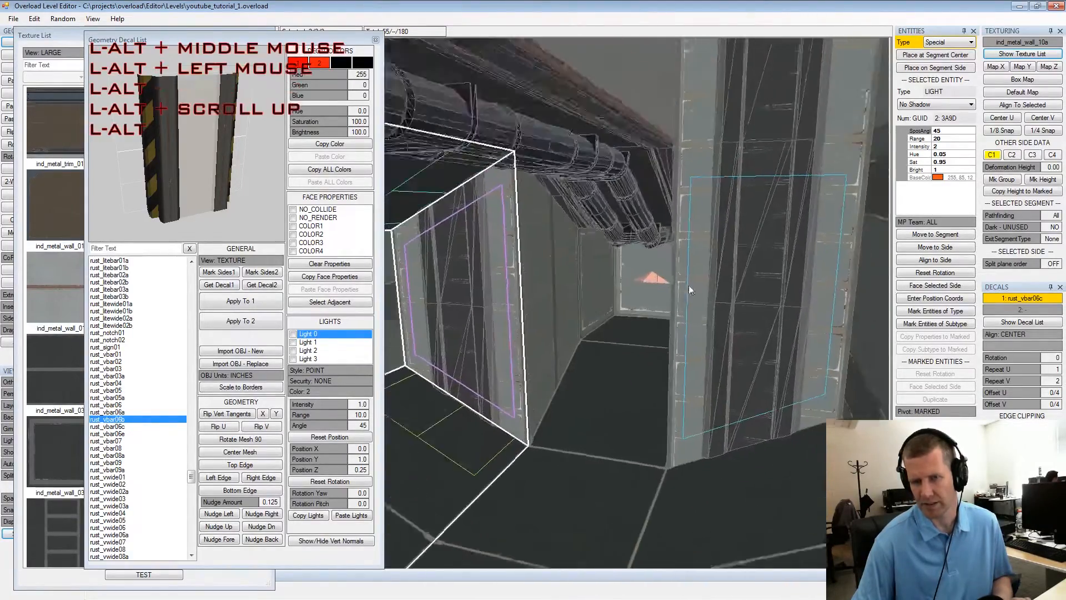
Examine how the repeated vertical bars run along the passage walls and up the shaft from several angles
{"action": "left_click_drag", "start_coordinate": [692, 280], "coordinate": [648, 273], "text": "alt"}
{"action": "middle_click_drag", "start_coordinate": [647, 273], "coordinate": [678, 279], "text": "alt"}
{"action": "left_click_drag", "start_coordinate": [679, 279], "coordinate": [729, 244], "text": "alt"}
{"action": "left_click", "coordinate": [717, 252]}
{"action": "middle_click_drag", "start_coordinate": [729, 245], "coordinate": [695, 303], "text": "alt"}
{"action": "scroll", "coordinate": [695, 303], "scroll_direction": "up", "scroll_amount": 2, "text": "alt"}
{"action": "left_click_drag", "start_coordinate": [695, 303], "coordinate": [652, 288], "text": "alt"}
{"action": "middle_click_drag", "start_coordinate": [652, 287], "coordinate": [655, 287], "text": "alt"}
{"action": "scroll", "coordinate": [680, 284], "scroll_direction": "down", "scroll_amount": 2, "text": "alt"}
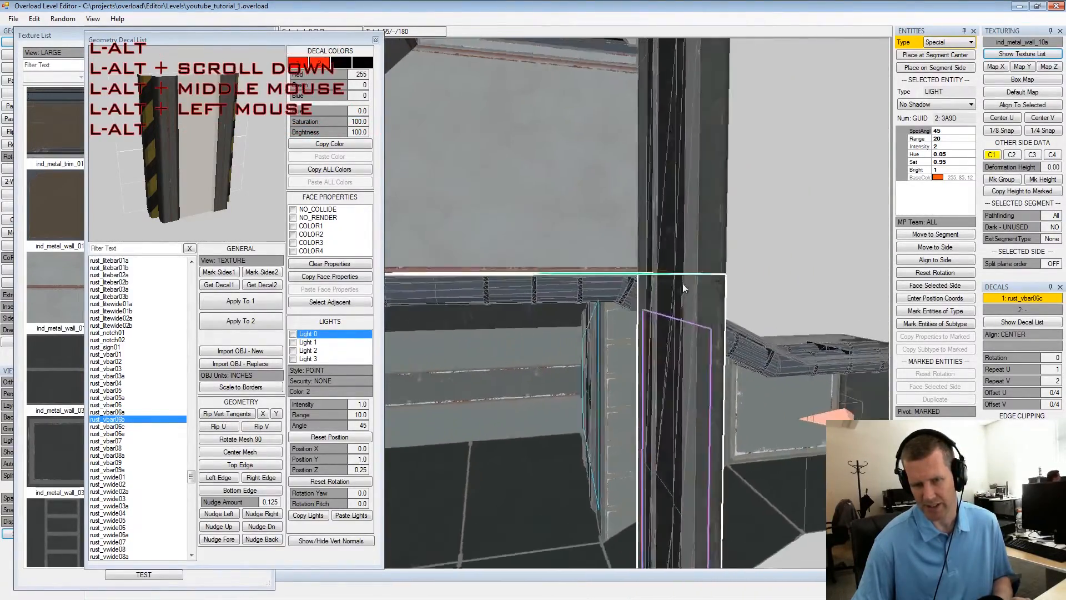
{"action": "left_click_drag", "start_coordinate": [680, 285], "coordinate": [711, 278], "text": "alt"}
{"action": "middle_click_drag", "start_coordinate": [710, 277], "coordinate": [721, 244], "text": "alt"}
{"action": "left_click_drag", "start_coordinate": [722, 250], "coordinate": [764, 244], "text": "alt"}
{"action": "middle_click_drag", "start_coordinate": [769, 357], "coordinate": [774, 329], "text": "alt"}
{"action": "left_click_drag", "start_coordinate": [772, 325], "coordinate": [721, 313], "text": "alt"}
Clear the marks and mark the ind_metal_wall_06a side with the horizontal metal band beside the shaft
{"action": "key", "text": "shift+space"}
{"action": "middle_click_drag", "start_coordinate": [721, 312], "coordinate": [695, 315], "text": "alt"}
{"action": "left_click_drag", "start_coordinate": [695, 315], "coordinate": [717, 275], "text": "alt"}
{"action": "scroll", "coordinate": [627, 286], "scroll_direction": "down", "scroll_amount": 2, "text": "alt"}
{"action": "middle_click_drag", "start_coordinate": [718, 275], "coordinate": [712, 263], "text": "alt"}
{"action": "left_click_drag", "start_coordinate": [712, 262], "coordinate": [628, 270], "text": "alt"}
{"action": "middle_click_drag", "start_coordinate": [628, 269], "coordinate": [721, 232], "text": "alt"}
{"action": "scroll", "coordinate": [721, 233], "scroll_direction": "down", "scroll_amount": 2, "text": "alt"}
{"action": "left_click_drag", "start_coordinate": [721, 233], "coordinate": [637, 268], "text": "alt"}
{"action": "middle_click_drag", "start_coordinate": [637, 270], "coordinate": [649, 254], "text": "alt"}
{"action": "left_click_drag", "start_coordinate": [649, 254], "coordinate": [540, 266], "text": "alt"}
{"action": "left_click", "coordinate": [540, 267]}
{"action": "key", "text": "space"}
{"action": "middle_click_drag", "start_coordinate": [597, 229], "coordinate": [581, 238], "text": "alt"}
{"action": "left_click_drag", "start_coordinate": [581, 238], "coordinate": [600, 167], "text": "alt"}
{"action": "left_click", "coordinate": [515, 146], "text": "shift"}
{"action": "key", "text": "shift+space"}
{"action": "left_click", "coordinate": [514, 144]}
{"action": "key", "text": "space"}
{"action": "middle_click_drag", "start_coordinate": [600, 167], "coordinate": [687, 192], "text": "alt"}
{"action": "scroll", "coordinate": [687, 192], "scroll_direction": "up", "scroll_amount": 2, "text": "alt"}
{"action": "left_click_drag", "start_coordinate": [652, 241], "coordinate": [608, 209], "text": "alt"}
{"action": "middle_click_drag", "start_coordinate": [608, 209], "coordinate": [707, 207], "text": "alt"}
{"action": "left_click_drag", "start_coordinate": [708, 208], "coordinate": [559, 225], "text": "alt"}
{"action": "scroll", "coordinate": [643, 205], "scroll_direction": "up", "scroll_amount": 2, "text": "alt"}
{"action": "middle_click_drag", "start_coordinate": [558, 225], "coordinate": [597, 224], "text": "alt"}
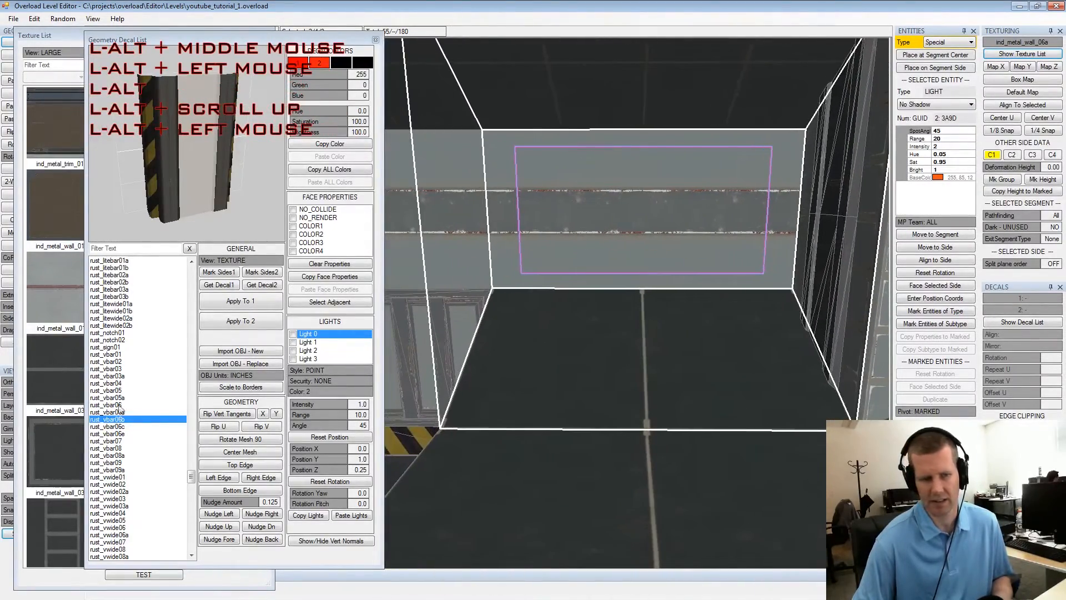
Apply the tn_light_05f decal as decal 1 to the marked banded wall and set its Repeat U to 2
{"action": "left_click_drag", "start_coordinate": [191, 479], "coordinate": [191, 516]}
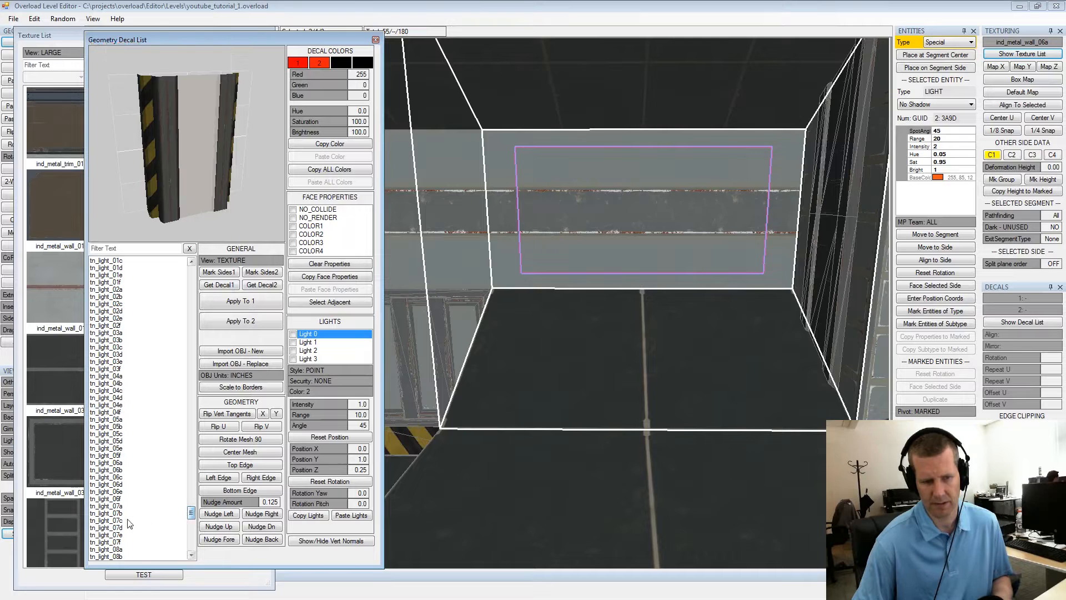
{"action": "left_click", "coordinate": [118, 500]}
{"action": "scroll", "coordinate": [119, 504], "scroll_direction": "down", "scroll_amount": 2}
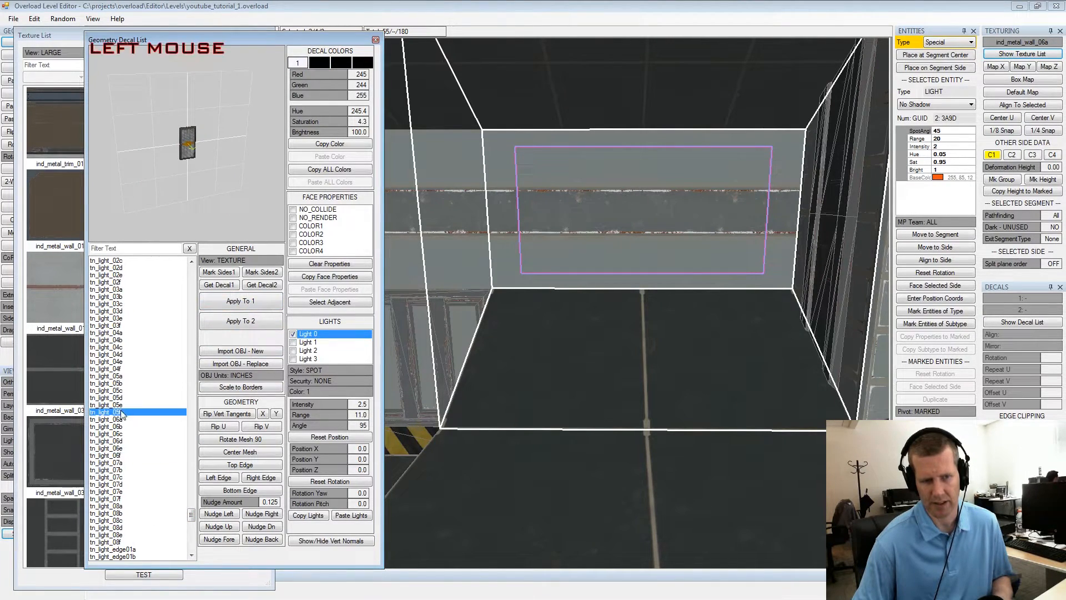
{"action": "left_click", "coordinate": [231, 304]}
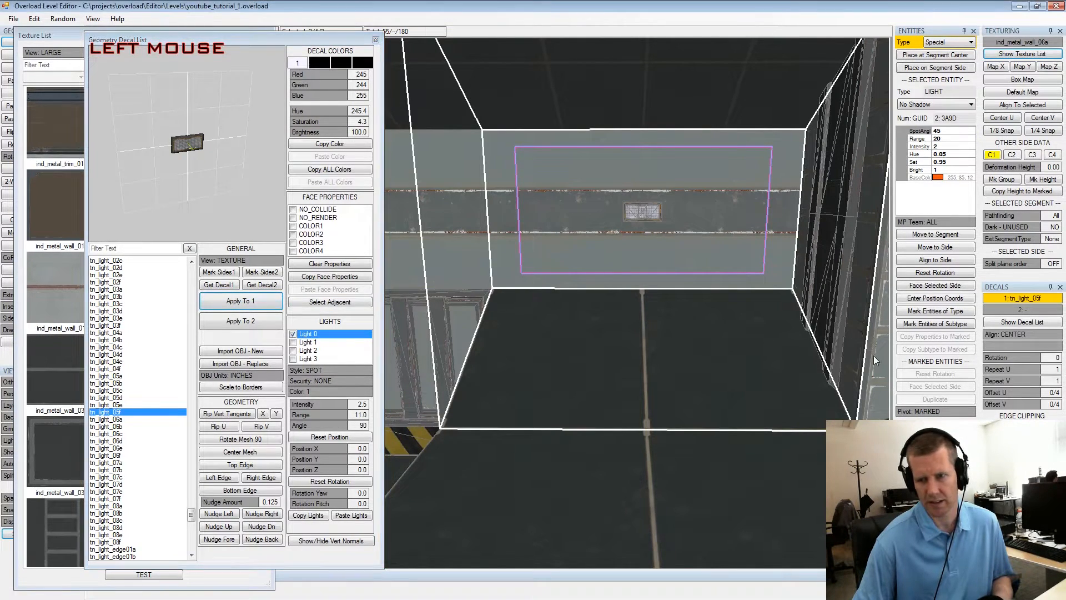
{"action": "left_click", "coordinate": [1018, 369]}
{"action": "scroll", "coordinate": [799, 285], "scroll_direction": "down", "scroll_amount": 1}
{"action": "middle_click_drag", "start_coordinate": [642, 277], "coordinate": [699, 286]}
{"action": "left_click_drag", "start_coordinate": [699, 286], "coordinate": [704, 273], "text": "alt"}
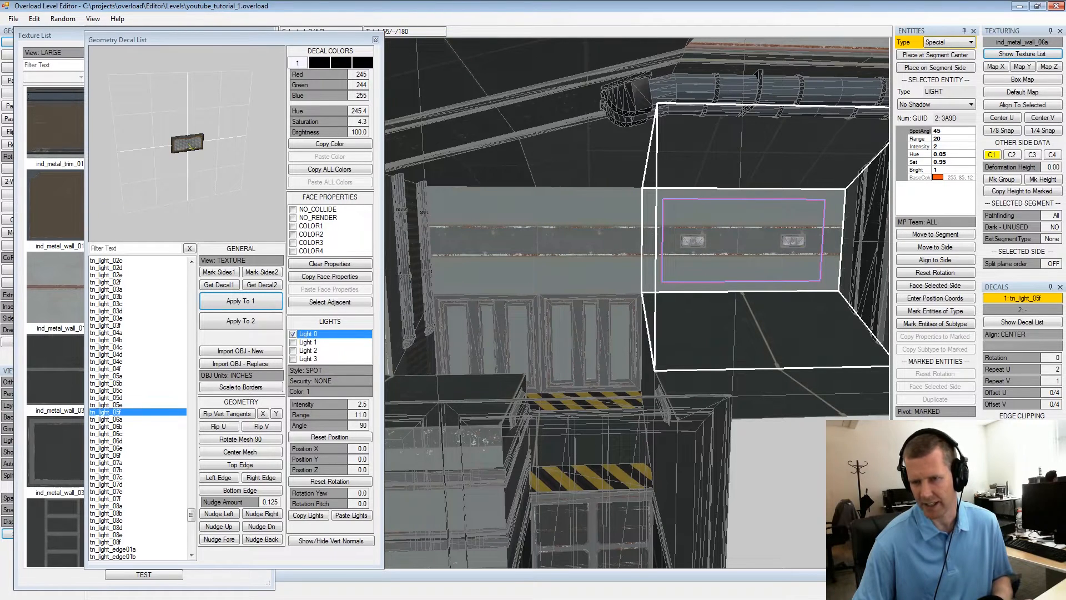
Set the wall light decal's Offset U to -4/4
{"action": "left_click", "coordinate": [1019, 391]}
{"action": "left_click", "coordinate": [1019, 391]}
{"action": "left_click", "coordinate": [1018, 391]}
{"action": "left_click", "coordinate": [1018, 391]}
{"action": "mouse_move", "coordinate": [726, 273]}
{"action": "left_mouse_down", "text": "alt"}
{"action": "mouse_move", "coordinate": [706, 226]}
{"action": "mouse_move", "coordinate": [721, 283]}
{"action": "left_mouse_up", "text": "alt"}
{"action": "middle_click_drag", "start_coordinate": [720, 283], "coordinate": [678, 395], "text": "alt"}
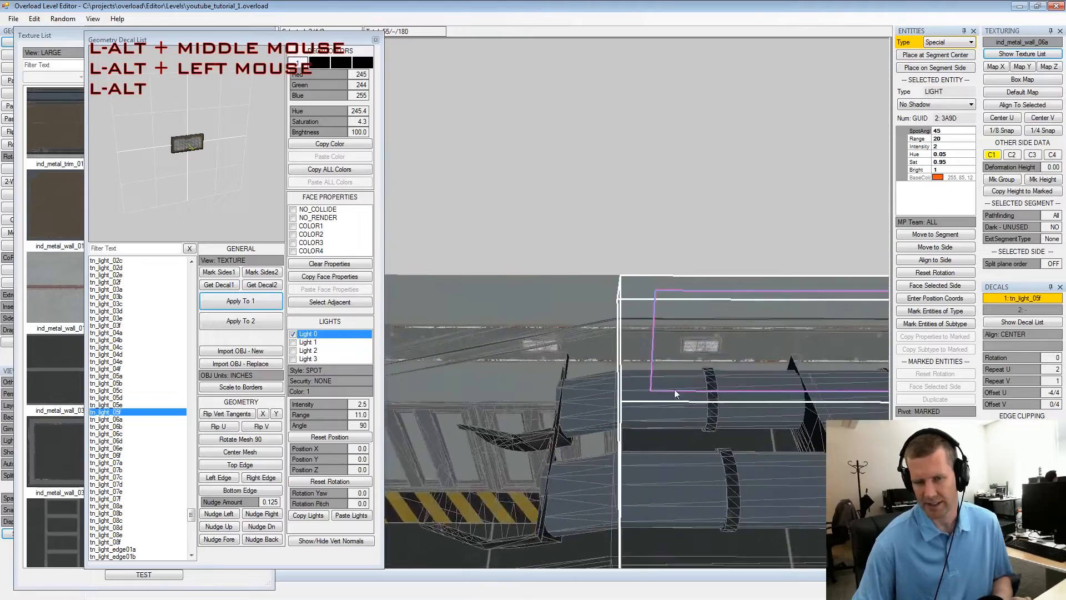
{"action": "left_click_drag", "start_coordinate": [678, 394], "coordinate": [684, 321], "text": "alt"}
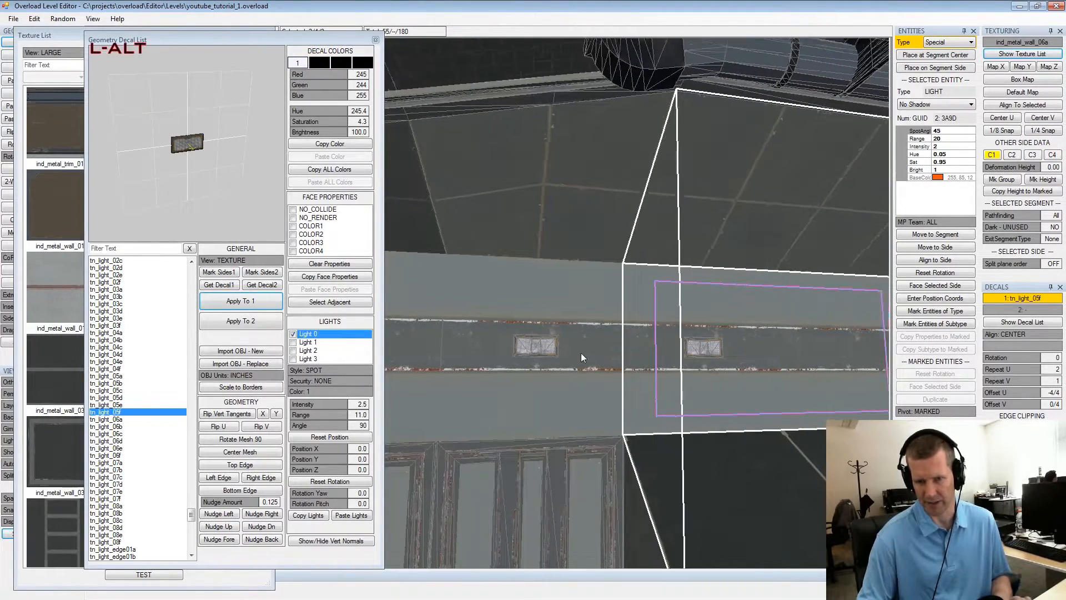
Examine the placement of the two wall lights relative to the corridor, pit and shaft from several angles
{"action": "left_click_drag", "start_coordinate": [580, 352], "coordinate": [666, 367], "text": "alt"}
{"action": "scroll", "coordinate": [665, 364], "scroll_direction": "down", "scroll_amount": 2, "text": "alt"}
{"action": "middle_click_drag", "start_coordinate": [666, 364], "coordinate": [670, 329], "text": "alt"}
{"action": "left_click_drag", "start_coordinate": [669, 329], "coordinate": [642, 300], "text": "alt"}
{"action": "left_click", "coordinate": [629, 315]}
{"action": "middle_click_drag", "start_coordinate": [642, 299], "coordinate": [632, 293], "text": "alt"}
{"action": "scroll", "coordinate": [633, 293], "scroll_direction": "down", "scroll_amount": 2, "text": "alt"}
{"action": "left_click_drag", "start_coordinate": [633, 293], "coordinate": [657, 299], "text": "alt"}
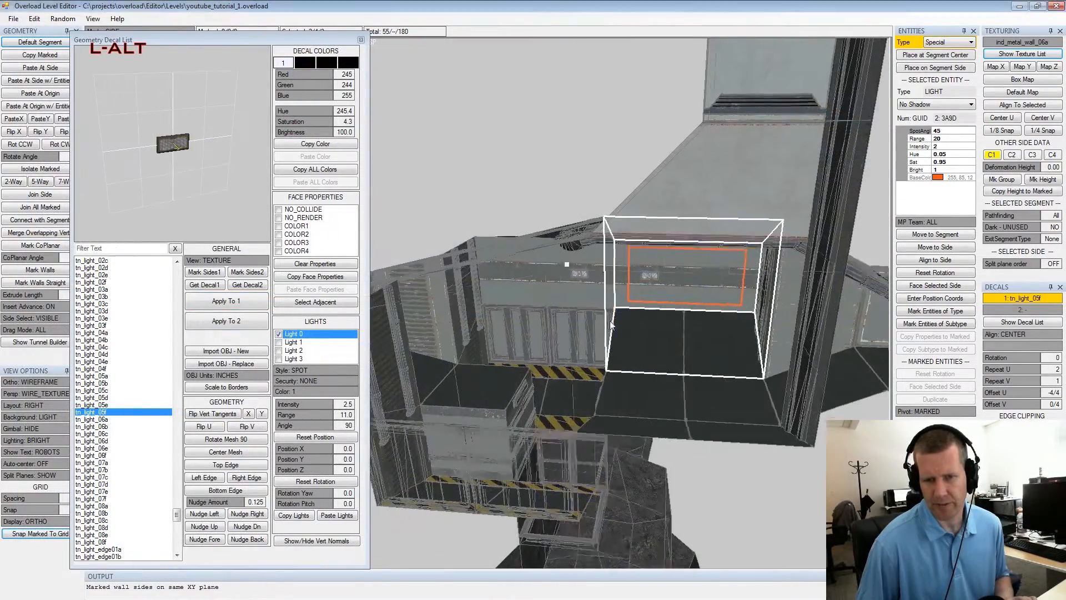
{"action": "left_click_drag", "start_coordinate": [602, 316], "coordinate": [639, 310], "text": "alt"}
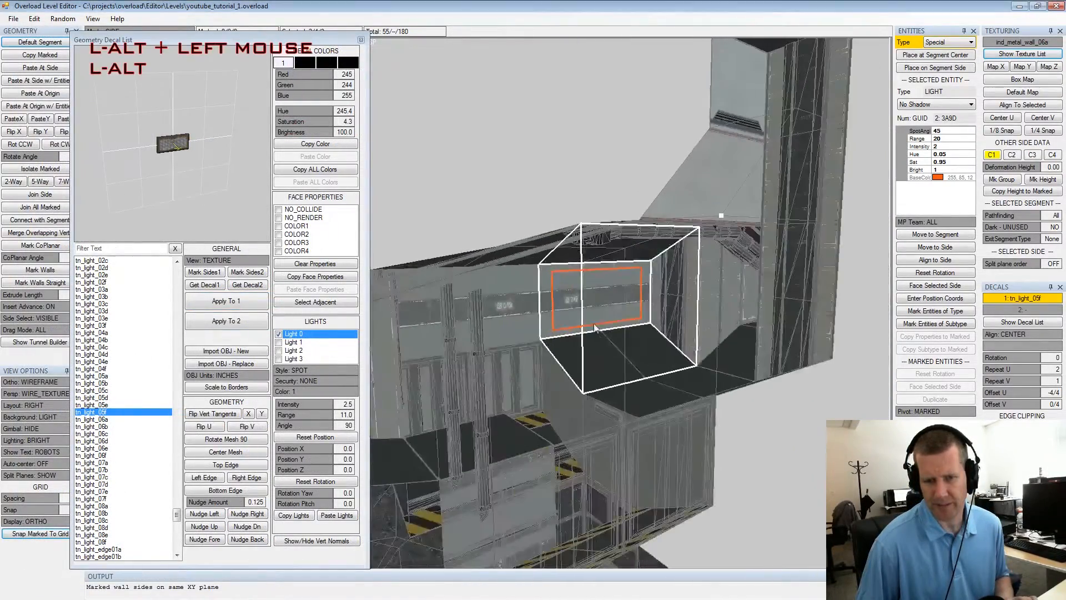
{"action": "middle_click_drag", "start_coordinate": [639, 311], "coordinate": [700, 286], "text": "alt"}
{"action": "scroll", "coordinate": [701, 286], "scroll_direction": "down", "scroll_amount": 2, "text": "alt"}
{"action": "left_click_drag", "start_coordinate": [701, 285], "coordinate": [527, 297], "text": "alt"}
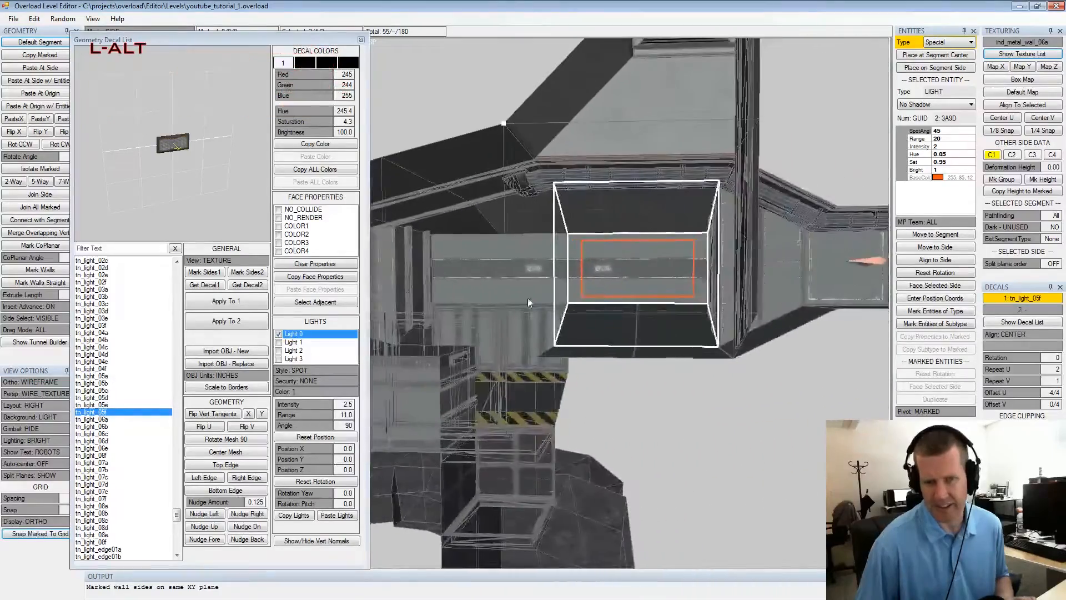
{"action": "middle_click_drag", "start_coordinate": [527, 297], "coordinate": [673, 264], "text": "alt"}
{"action": "left_click_drag", "start_coordinate": [673, 264], "coordinate": [762, 286], "text": "alt"}
{"action": "middle_click_drag", "start_coordinate": [763, 285], "coordinate": [664, 255], "text": "alt"}
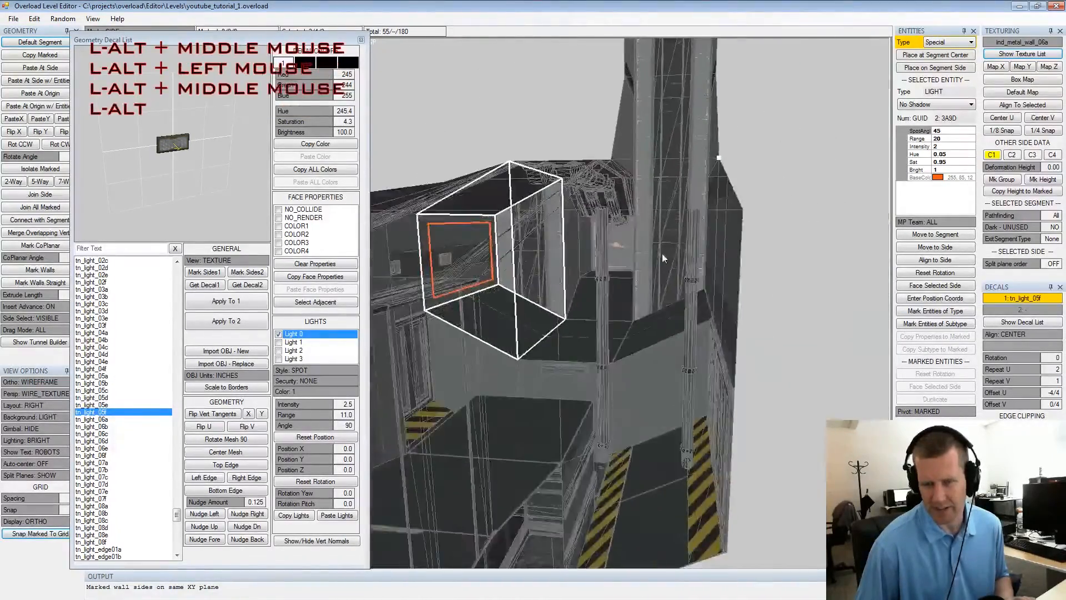
Mark the three dark floor sides that border the edge above the striped pit
{"action": "scroll", "coordinate": [656, 283], "scroll_direction": "up", "scroll_amount": 3, "text": "alt"}
{"action": "left_click_drag", "start_coordinate": [656, 282], "coordinate": [724, 283], "text": "alt"}
{"action": "middle_click_drag", "start_coordinate": [724, 285], "coordinate": [658, 254], "text": "alt"}
{"action": "left_click_drag", "start_coordinate": [658, 254], "coordinate": [634, 304], "text": "alt"}
{"action": "middle_click_drag", "start_coordinate": [633, 303], "coordinate": [704, 262], "text": "alt"}
{"action": "left_click_drag", "start_coordinate": [704, 262], "coordinate": [521, 260], "text": "alt"}
{"action": "scroll", "coordinate": [521, 261], "scroll_direction": "up", "scroll_amount": 2, "text": "alt"}
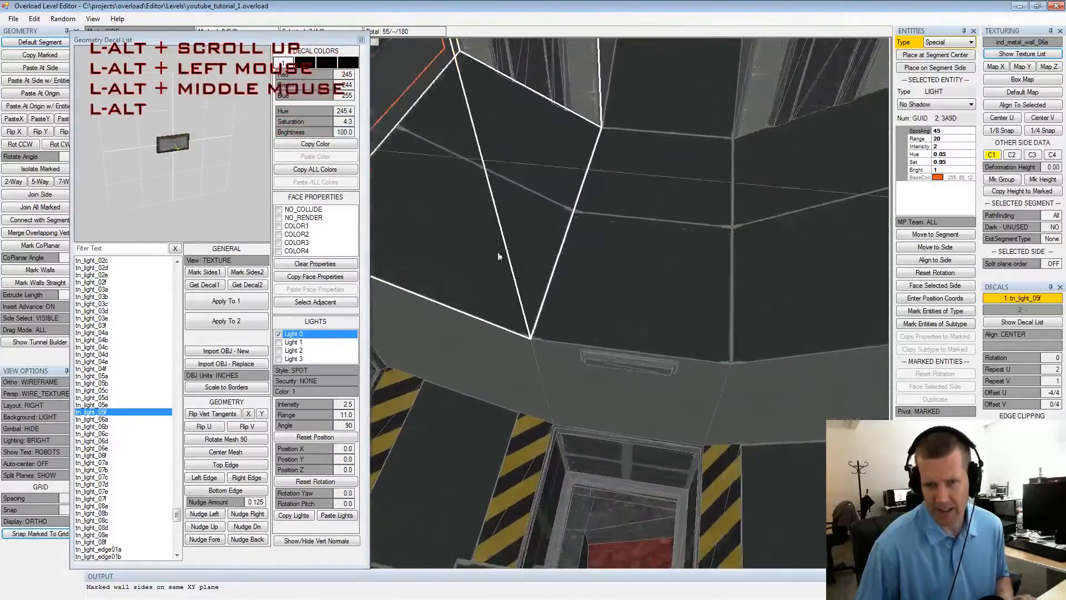
{"action": "left_click", "coordinate": [799, 318]}
{"action": "key", "text": "space"}
{"action": "left_click", "coordinate": [695, 323]}
{"action": "key", "text": "space"}
{"action": "left_click", "coordinate": [535, 283]}
{"action": "key", "text": "space"}
Select the centre one of the three marked floor sides, directly facing the pit opening
{"action": "left_click_drag", "start_coordinate": [646, 247], "coordinate": [489, 256], "text": "alt"}
{"action": "middle_click_drag", "start_coordinate": [489, 256], "coordinate": [703, 293], "text": "alt"}
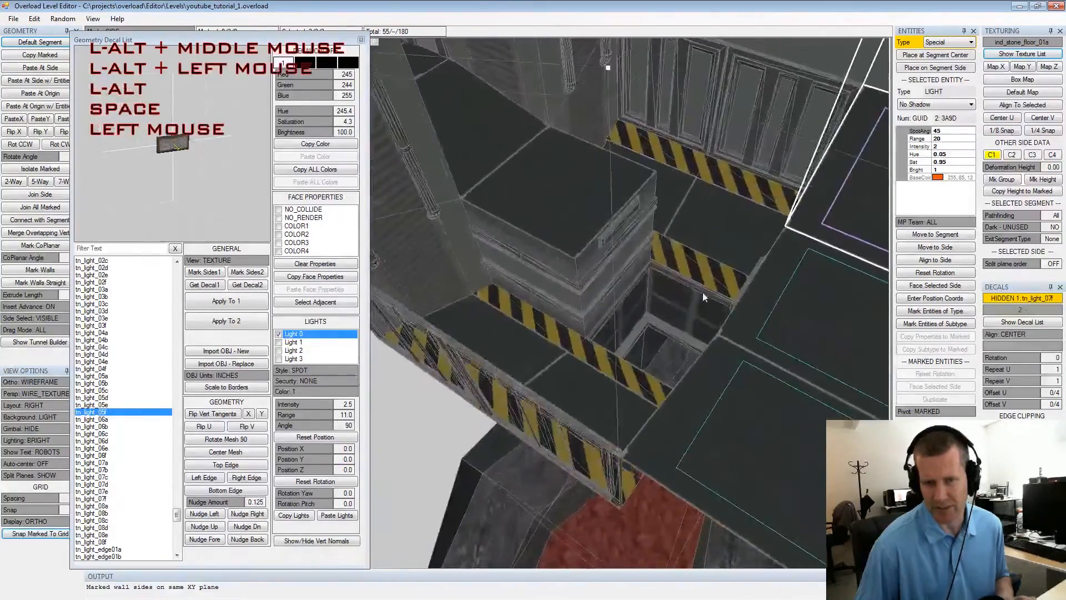
{"action": "left_click_drag", "start_coordinate": [702, 293], "coordinate": [607, 276], "text": "alt"}
{"action": "middle_click_drag", "start_coordinate": [607, 276], "coordinate": [628, 274], "text": "alt"}
{"action": "scroll", "coordinate": [627, 274], "scroll_direction": "down", "scroll_amount": 2, "text": "alt"}
{"action": "left_click_drag", "start_coordinate": [627, 273], "coordinate": [675, 380], "text": "alt"}
{"action": "scroll", "coordinate": [633, 280], "scroll_direction": "up", "scroll_amount": 2, "text": "alt"}
{"action": "left_click", "coordinate": [674, 368]}
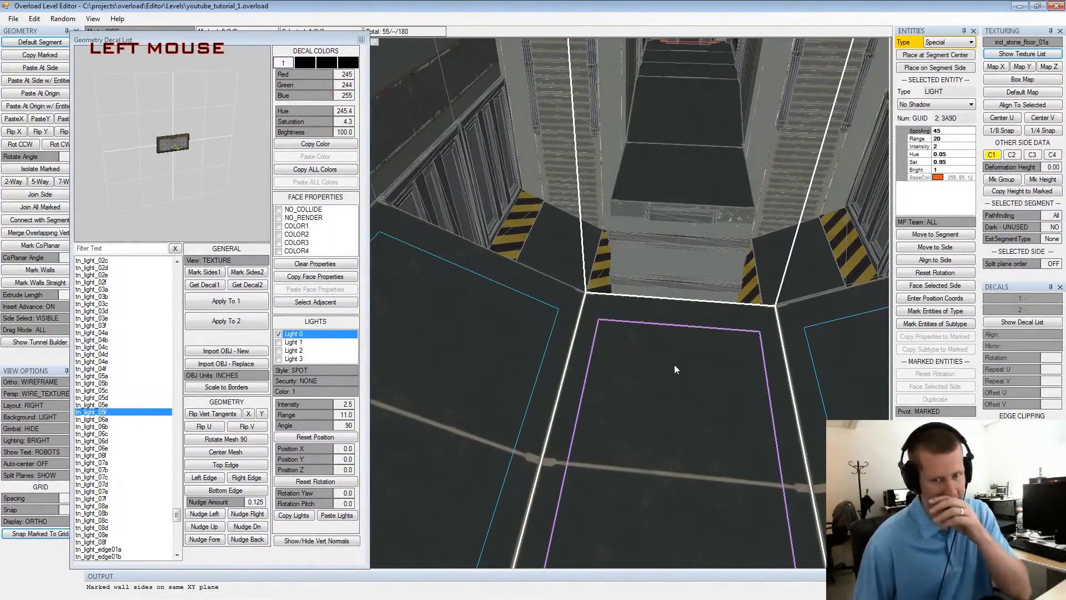
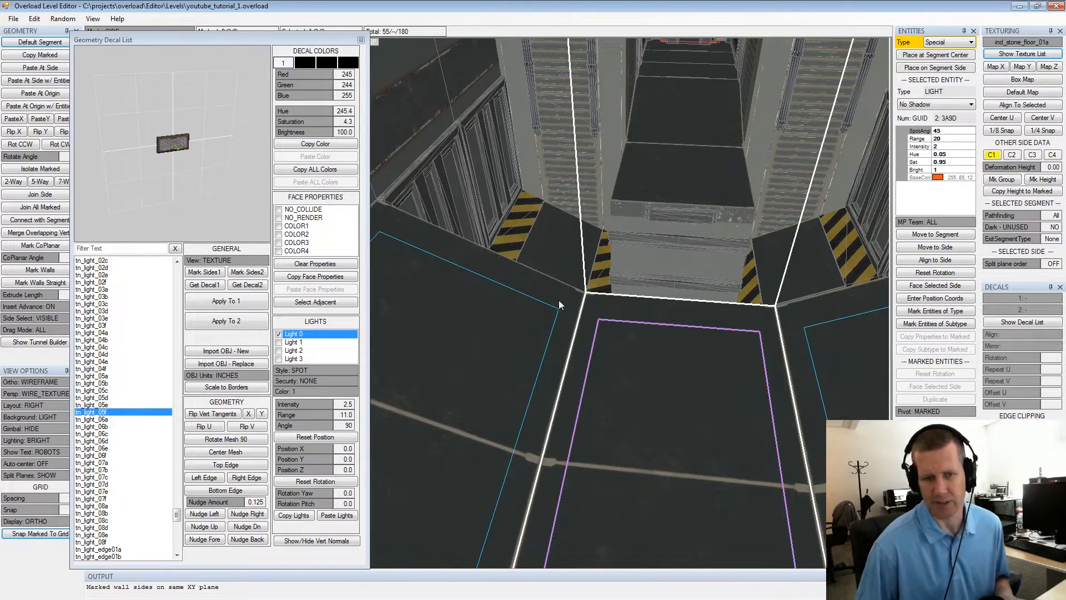
Apply the rust_edge07a decal as the first decal on the three marked floor sides bordering the pit
{"action": "left_click_drag", "start_coordinate": [177, 517], "coordinate": [170, 442]}
{"action": "left_click", "coordinate": [128, 390]}
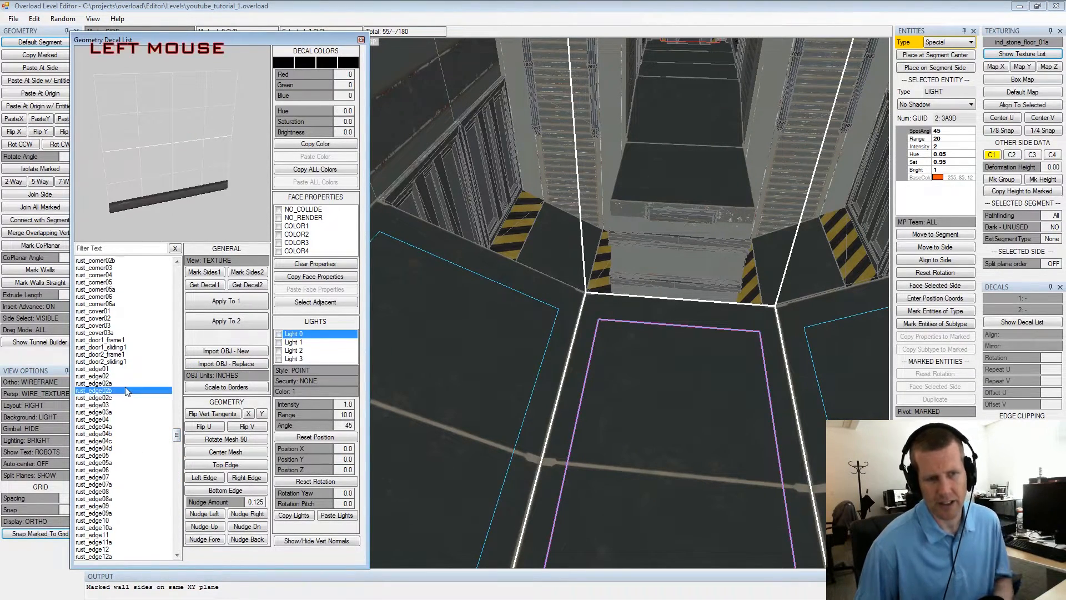
{"action": "key", "text": "Down"}
{"action": "key", "text": "Up"}
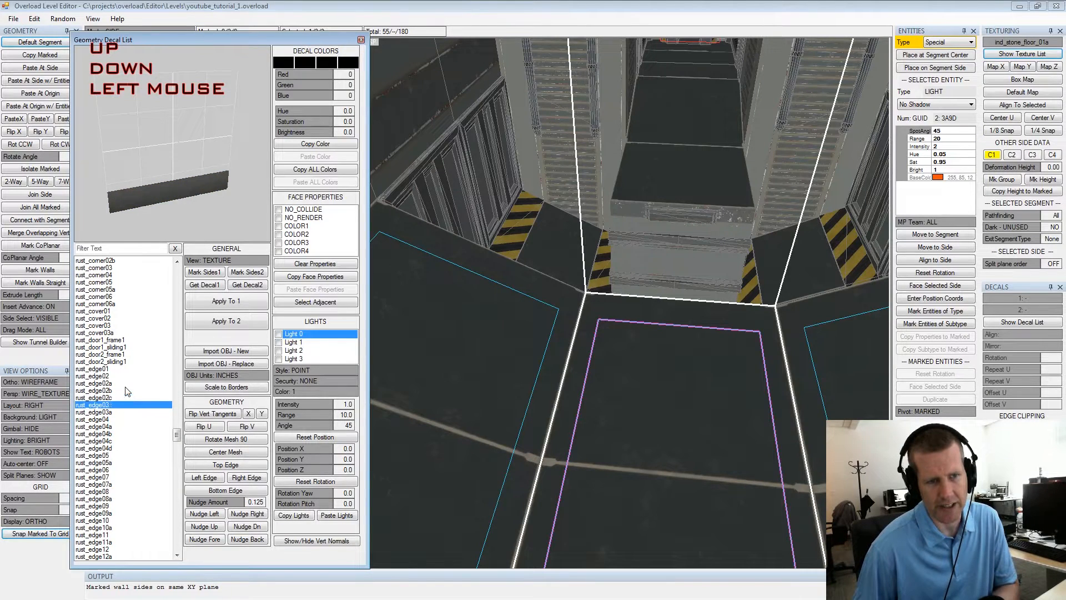
{"action": "key", "text": "Down"}
{"action": "key", "text": "Down"}
{"action": "key", "text": "Down"}
{"action": "key", "text": "Down"}
{"action": "key", "text": "Down"}
{"action": "key", "text": "Down"}
{"action": "key", "text": "Down"}
{"action": "key", "text": "Down"}
{"action": "key", "text": "Down"}
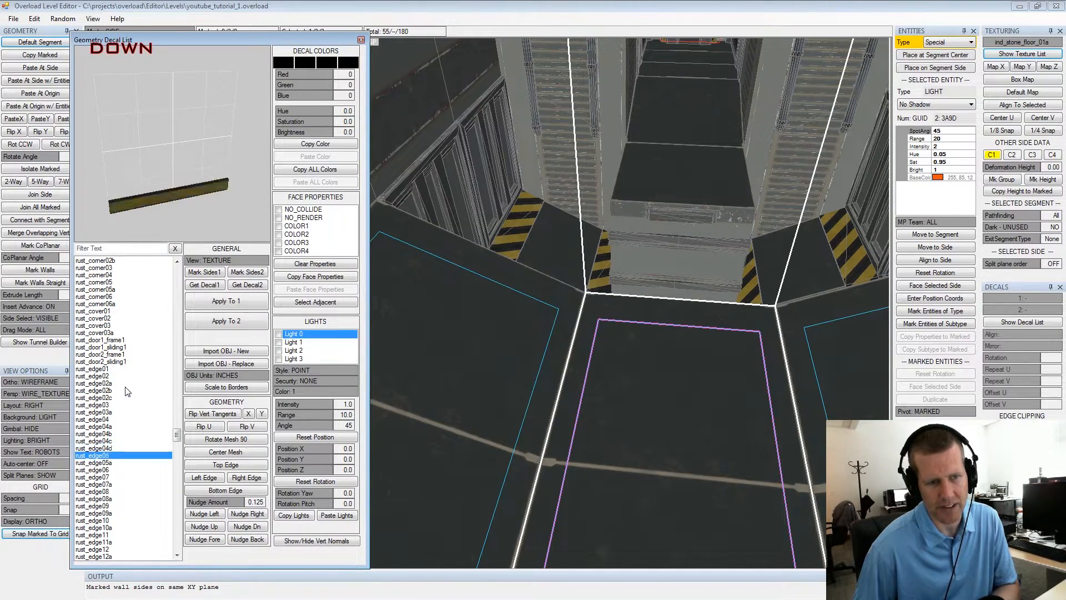
{"action": "key", "text": "Down"}
{"action": "key", "text": "Down"}
{"action": "key", "text": "Up"}
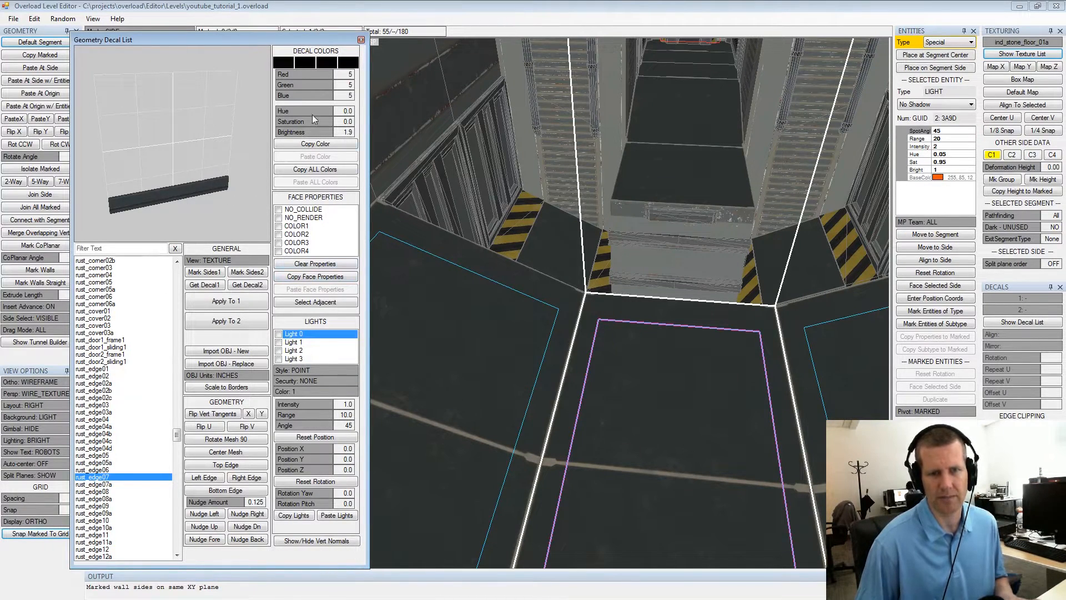
{"action": "left_click", "coordinate": [114, 485]}
{"action": "left_click", "coordinate": [221, 302]}
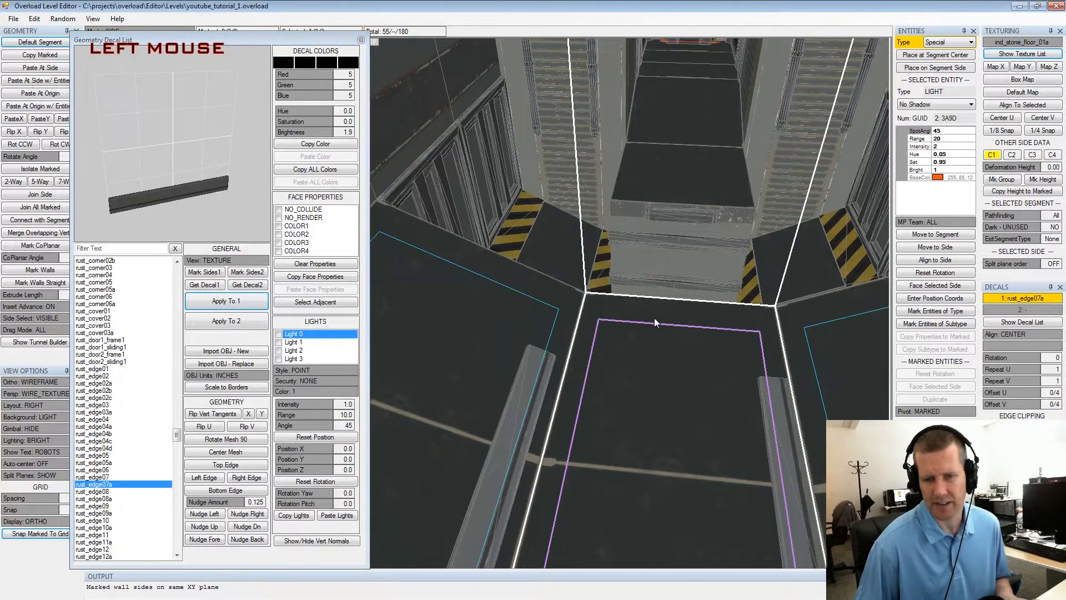
Set the edge decal's alignment to EDGE_RIGHT so it runs along the pit edge
{"action": "left_click", "coordinate": [1018, 335]}
{"action": "left_click", "coordinate": [1019, 334]}
{"action": "right_click", "coordinate": [1019, 334]}
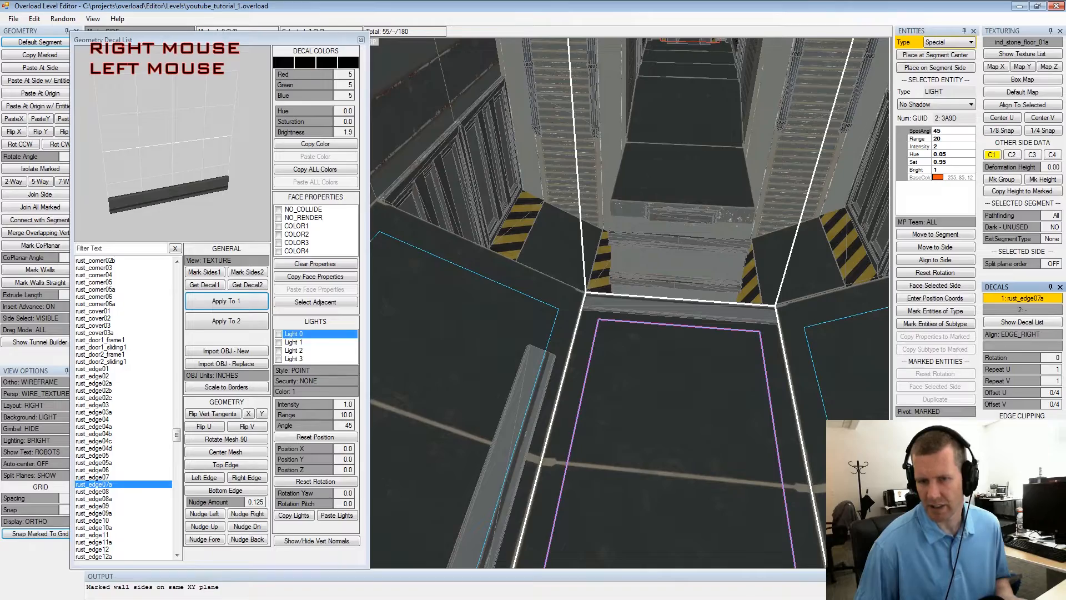
Mark only the two outer floor sides flanking the centre one and set the edge decal's Repeat U to 2
{"action": "left_click", "coordinate": [727, 338]}
{"action": "left_click_drag", "start_coordinate": [726, 337], "coordinate": [719, 313], "text": "alt"}
{"action": "mouse_move", "coordinate": [719, 313]}
{"action": "middle_mouse_down", "text": "alt"}
{"action": "mouse_move", "coordinate": [707, 309]}
{"action": "mouse_move", "coordinate": [720, 316]}
{"action": "middle_mouse_up", "text": "alt"}
{"action": "scroll", "coordinate": [721, 317], "scroll_direction": "up", "scroll_amount": 1, "text": "alt"}
{"action": "scroll", "coordinate": [738, 318], "scroll_direction": "down", "scroll_amount": 2, "text": "alt"}
{"action": "key", "text": "shift+space"}
{"action": "left_click_drag", "start_coordinate": [736, 300], "coordinate": [738, 282], "text": "alt"}
{"action": "scroll", "coordinate": [739, 299], "scroll_direction": "up", "scroll_amount": 2, "text": "alt"}
{"action": "left_click", "coordinate": [738, 302]}
{"action": "key", "text": "space"}
{"action": "left_click", "coordinate": [507, 302]}
{"action": "key", "text": "space"}
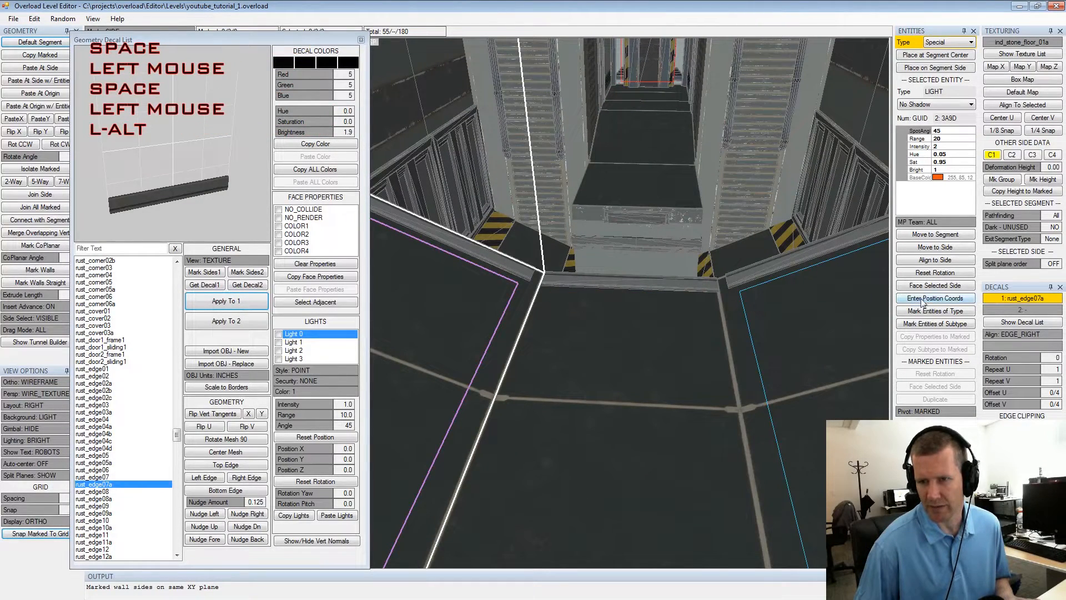
{"action": "left_click", "coordinate": [1017, 370]}
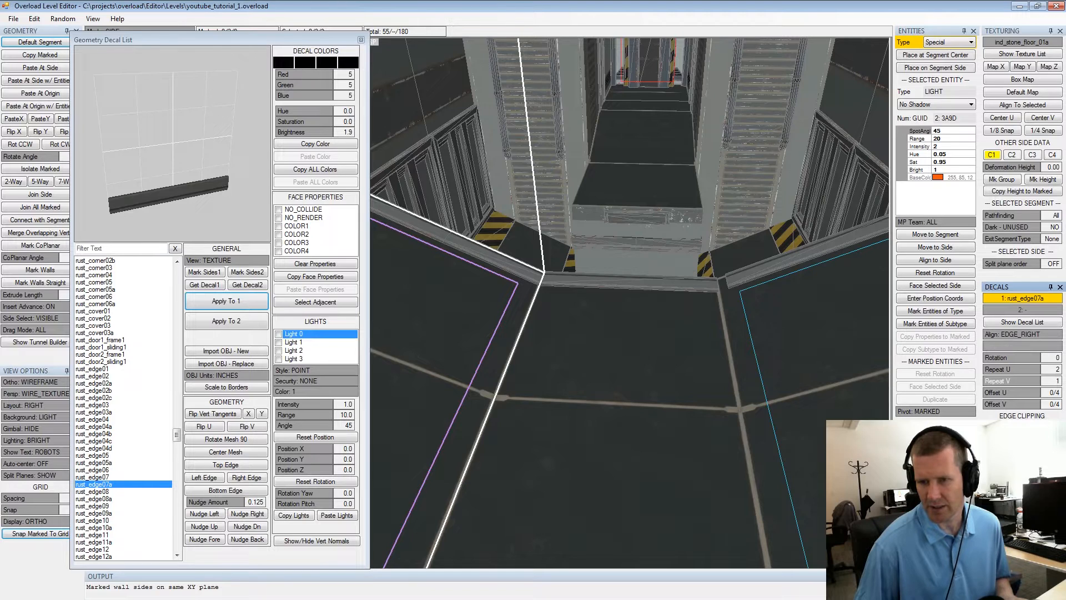
Adjust the edge clipping of the selected outer floor side's decal where it meets the centre floor side
{"action": "left_click", "coordinate": [1022, 440]}
{"action": "right_click", "coordinate": [1022, 439]}
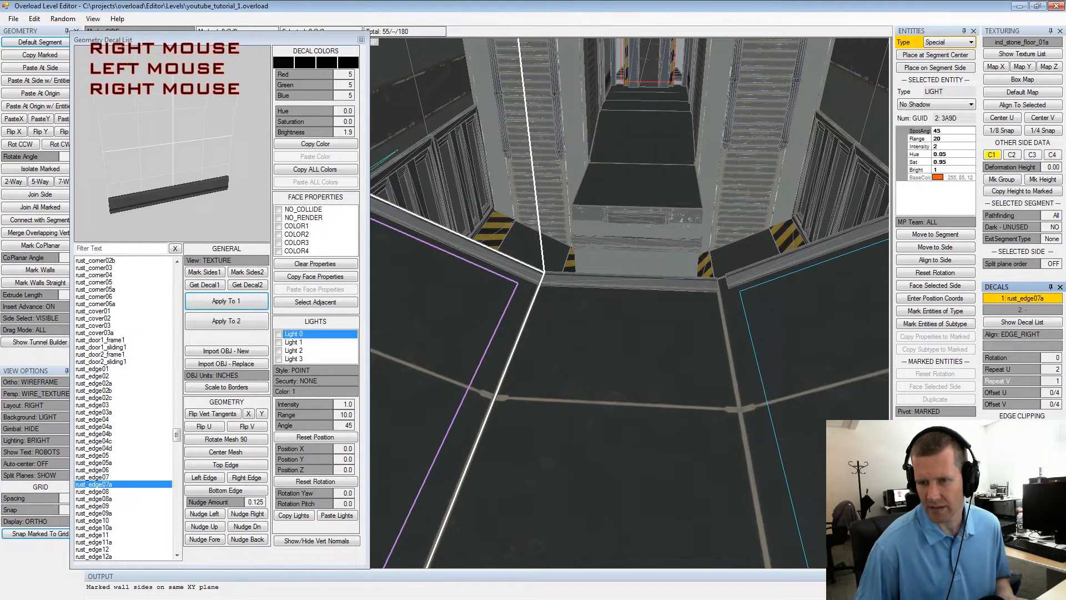
{"action": "right_click", "coordinate": [1023, 445]}
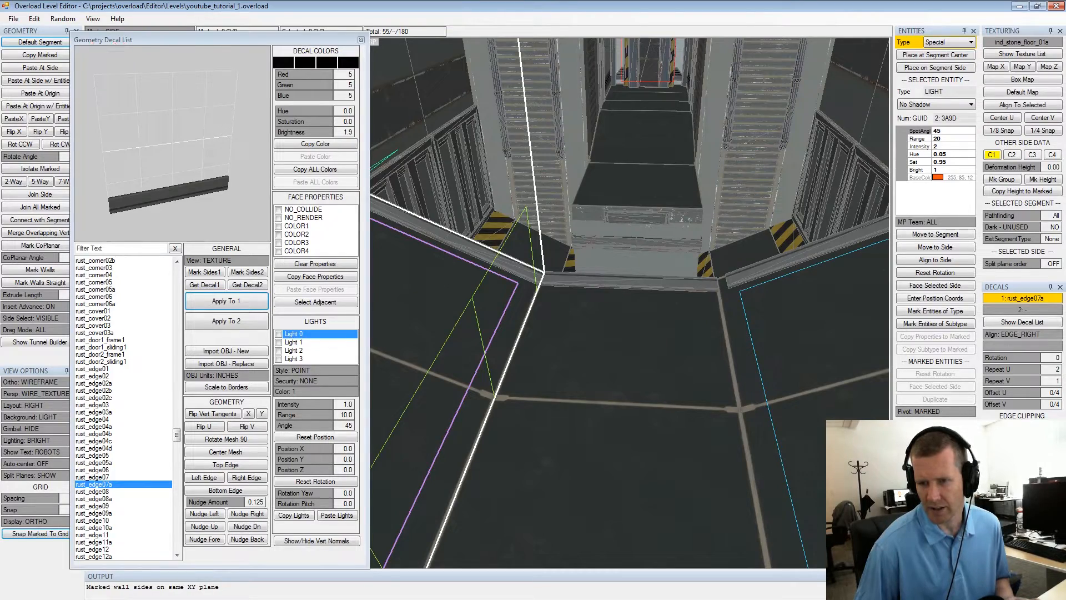
{"action": "left_click", "coordinate": [1022, 442]}
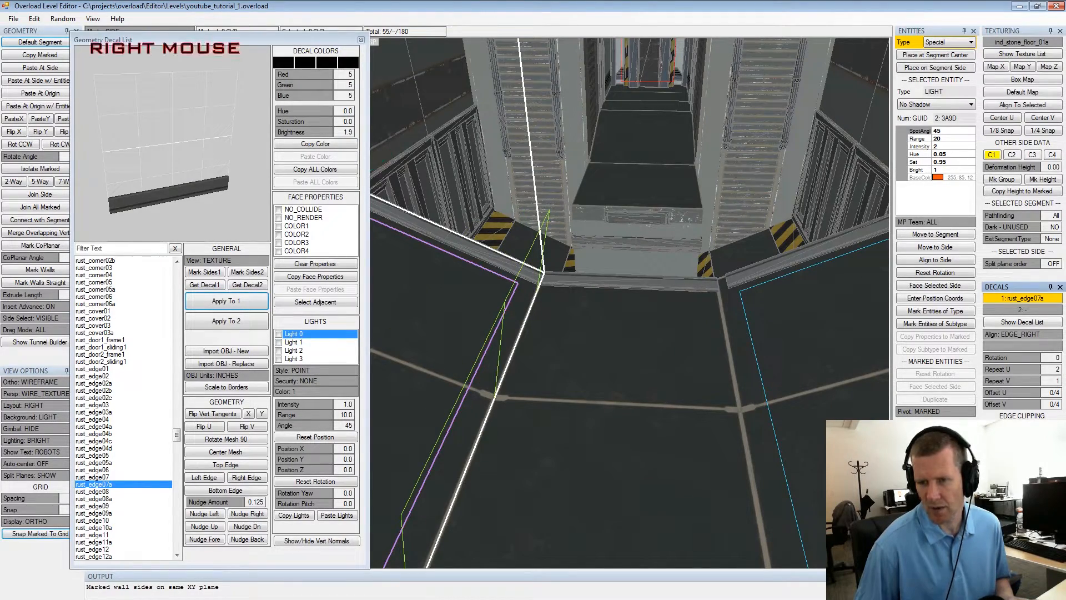
Set the rust_edge07a decal on the opposite outer floor side to Repeat U 2, matching its counterpart
{"action": "left_click_drag", "start_coordinate": [717, 281], "coordinate": [718, 282], "text": "alt"}
{"action": "middle_click_drag", "start_coordinate": [719, 283], "coordinate": [706, 286], "text": "alt"}
{"action": "mouse_move", "coordinate": [706, 286]}
{"action": "left_mouse_down", "text": "alt"}
{"action": "mouse_move", "coordinate": [708, 269]}
{"action": "mouse_move", "coordinate": [725, 275]}
{"action": "mouse_move", "coordinate": [703, 274]}
{"action": "left_mouse_up", "text": "alt"}
{"action": "scroll", "coordinate": [703, 273], "scroll_direction": "up", "scroll_amount": 1, "text": "alt"}
{"action": "key", "text": "shift+space"}
{"action": "left_click", "coordinate": [710, 298]}
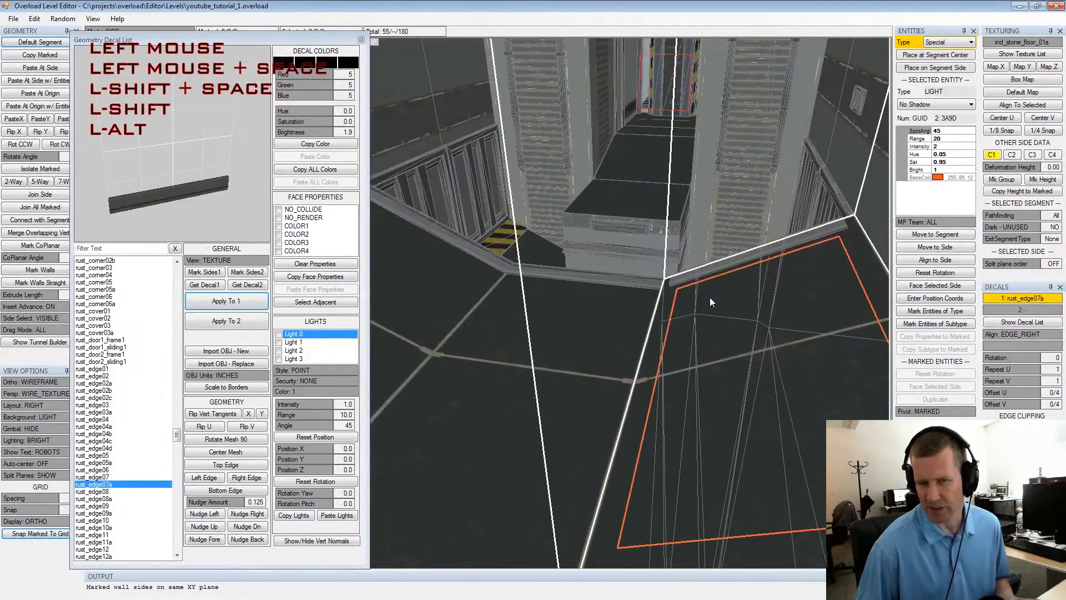
{"action": "left_click", "coordinate": [468, 274]}
{"action": "key", "text": "space"}
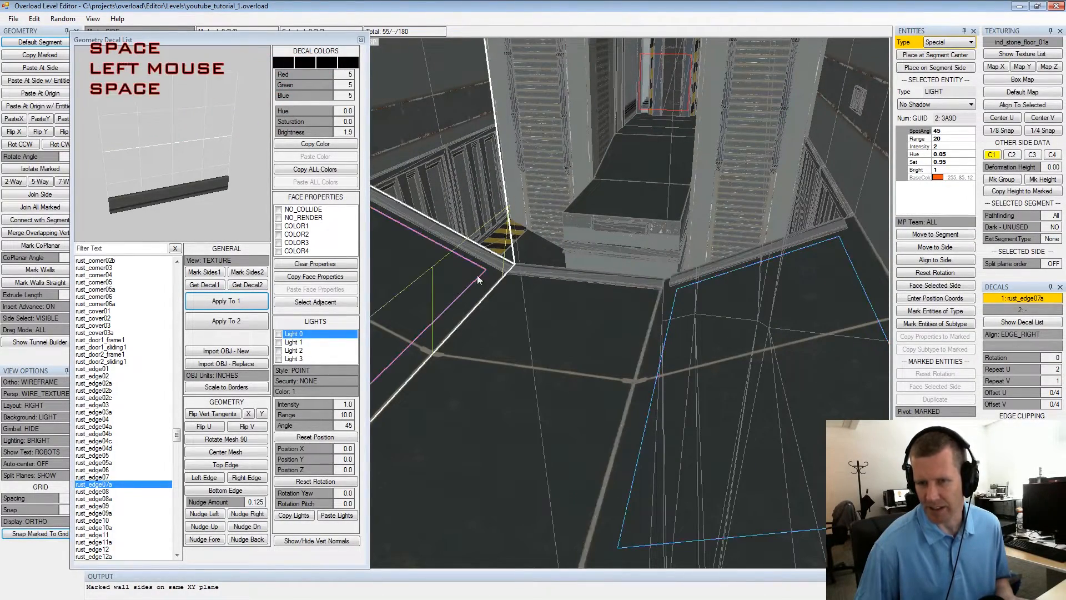
{"action": "key", "text": "shift+space"}
{"action": "left_click", "coordinate": [761, 333]}
{"action": "key", "text": "space"}
{"action": "middle_click_drag", "start_coordinate": [762, 330], "coordinate": [711, 326], "text": "alt"}
{"action": "left_click_drag", "start_coordinate": [711, 327], "coordinate": [708, 327], "text": "alt"}
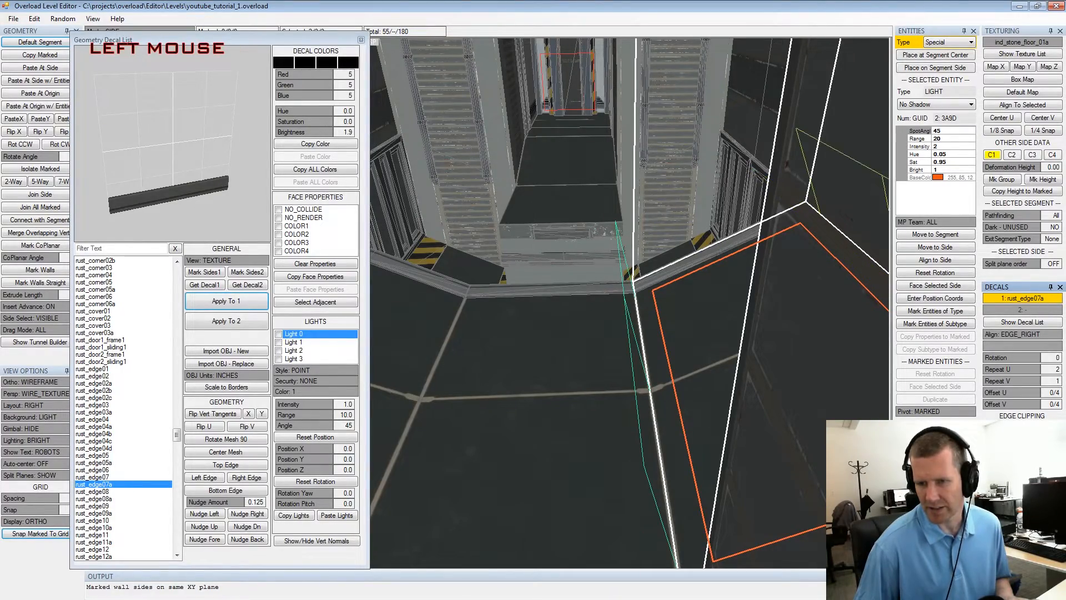
Mark the two facing side walls of the small alcove at the end of the pipe run
{"action": "left_click_drag", "start_coordinate": [757, 317], "coordinate": [696, 323], "text": "alt"}
{"action": "middle_click_drag", "start_coordinate": [697, 323], "coordinate": [740, 324], "text": "alt"}
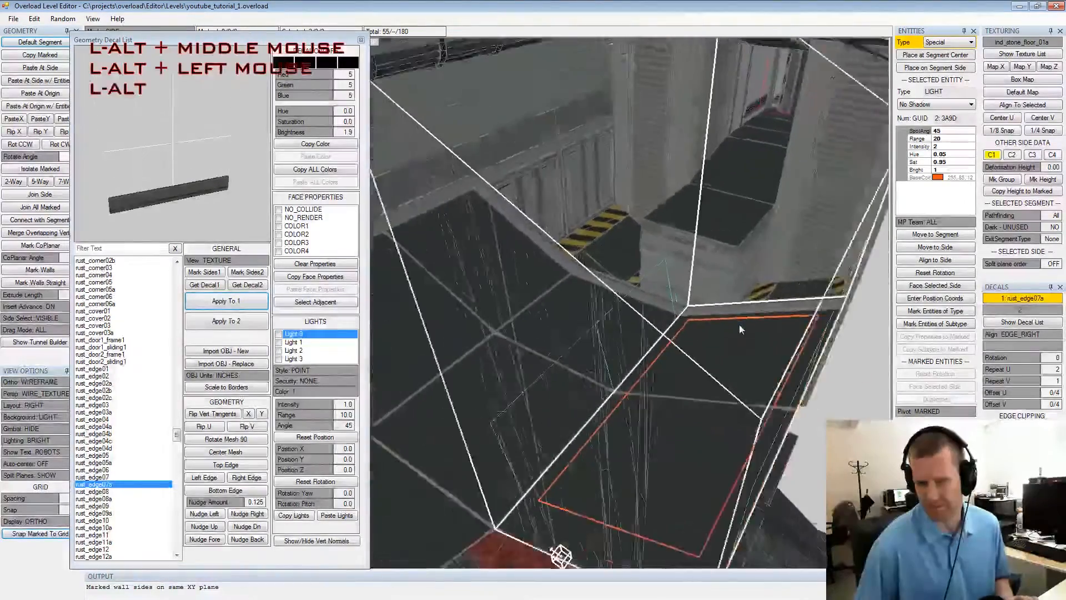
{"action": "left_click_drag", "start_coordinate": [740, 324], "coordinate": [588, 297], "text": "alt"}
{"action": "middle_click_drag", "start_coordinate": [587, 297], "coordinate": [615, 326], "text": "alt"}
{"action": "scroll", "coordinate": [622, 323], "scroll_direction": "up", "scroll_amount": 3, "text": "alt"}
{"action": "left_click_drag", "start_coordinate": [628, 322], "coordinate": [819, 290], "text": "alt"}
{"action": "scroll", "coordinate": [759, 285], "scroll_direction": "down", "scroll_amount": 3, "text": "alt"}
{"action": "middle_click_drag", "start_coordinate": [818, 290], "coordinate": [656, 317], "text": "alt"}
{"action": "left_click_drag", "start_coordinate": [656, 317], "coordinate": [677, 271], "text": "alt"}
{"action": "key", "text": "shift+space"}
{"action": "key", "text": "shift+space"}
{"action": "middle_click_drag", "start_coordinate": [776, 201], "coordinate": [669, 251], "text": "alt"}
{"action": "mouse_move", "coordinate": [669, 250]}
{"action": "left_mouse_down", "text": "alt"}
{"action": "mouse_move", "coordinate": [773, 250]}
{"action": "mouse_move", "coordinate": [656, 256]}
{"action": "left_mouse_up", "text": "alt"}
{"action": "left_click", "coordinate": [566, 240]}
{"action": "key", "text": "space"}
{"action": "left_click_drag", "start_coordinate": [566, 240], "coordinate": [685, 227], "text": "alt"}
{"action": "left_click", "coordinate": [691, 235]}
{"action": "key", "text": "space"}
Copy the tn_light_edge01f decal from the existing wall light side onto the two marked alcove side walls
{"action": "middle_click_drag", "start_coordinate": [690, 235], "coordinate": [567, 134], "text": "alt"}
{"action": "scroll", "coordinate": [610, 213], "scroll_direction": "down", "scroll_amount": 5, "text": "alt"}
{"action": "left_click_drag", "start_coordinate": [611, 213], "coordinate": [633, 333], "text": "alt"}
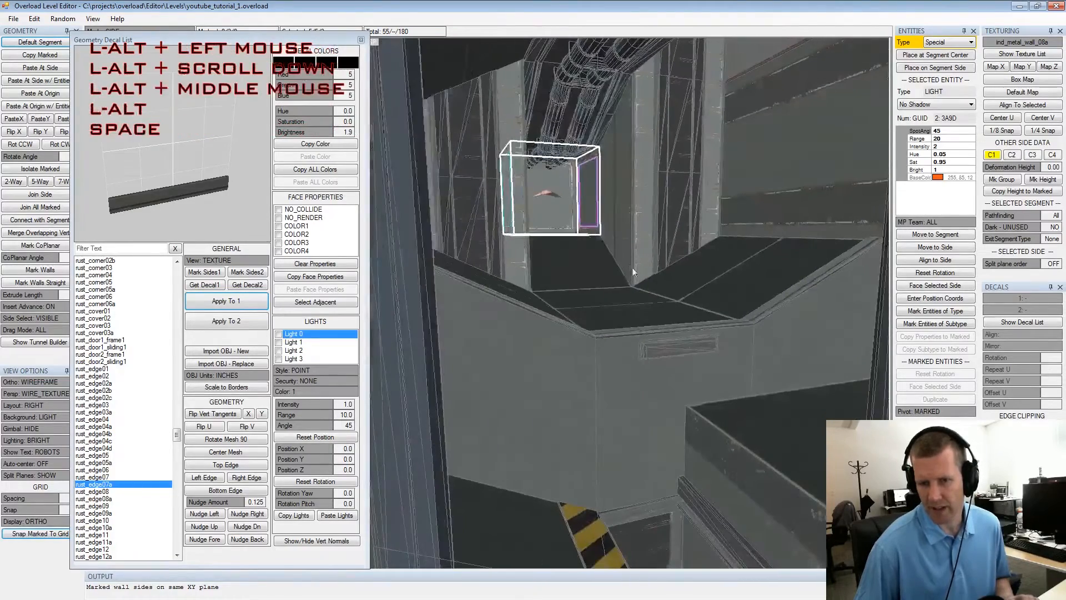
{"action": "double_click", "coordinate": [642, 366]}
{"action": "middle_click_drag", "start_coordinate": [656, 160], "coordinate": [827, 374], "text": "alt"}
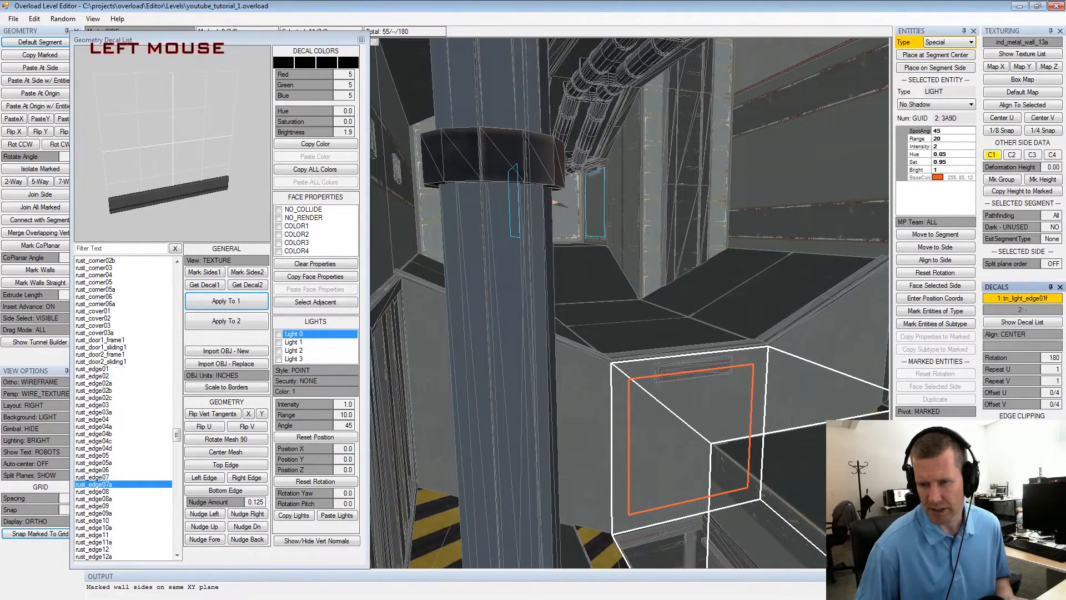
{"action": "middle_click_drag", "start_coordinate": [675, 198], "coordinate": [721, 267], "text": "alt"}
{"action": "scroll", "coordinate": [721, 267], "scroll_direction": "up", "scroll_amount": 2, "text": "alt"}
{"action": "left_click_drag", "start_coordinate": [721, 268], "coordinate": [667, 259], "text": "alt"}
{"action": "scroll", "coordinate": [700, 259], "scroll_direction": "up", "scroll_amount": 2, "text": "alt"}
Set the tn_light_edge01f decal's Rotation to 270 on both alcove side walls
{"action": "double_click", "coordinate": [575, 293]}
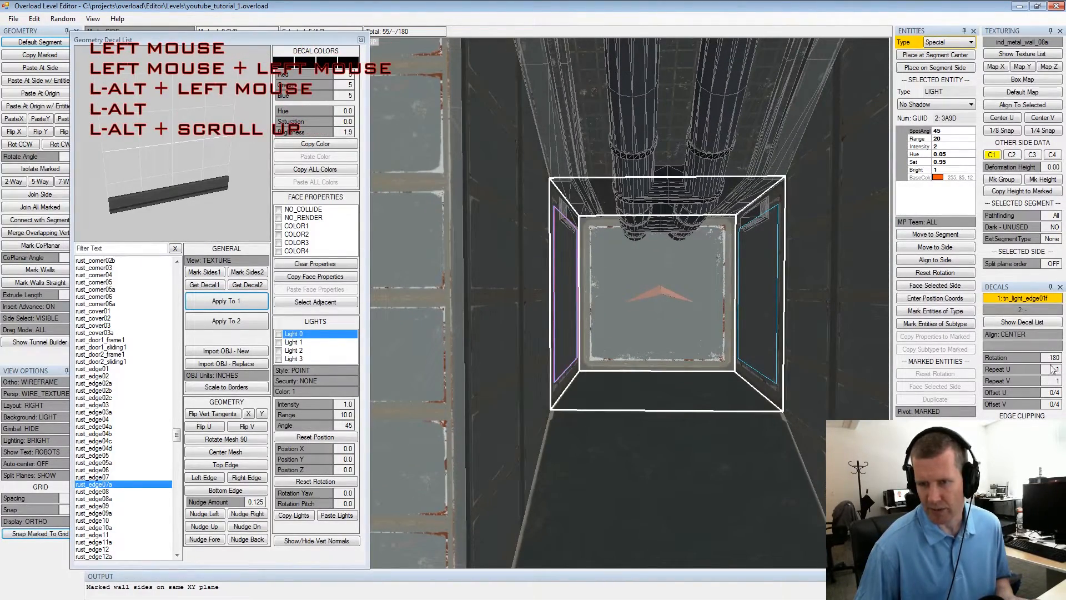
{"action": "left_click", "coordinate": [1017, 356]}
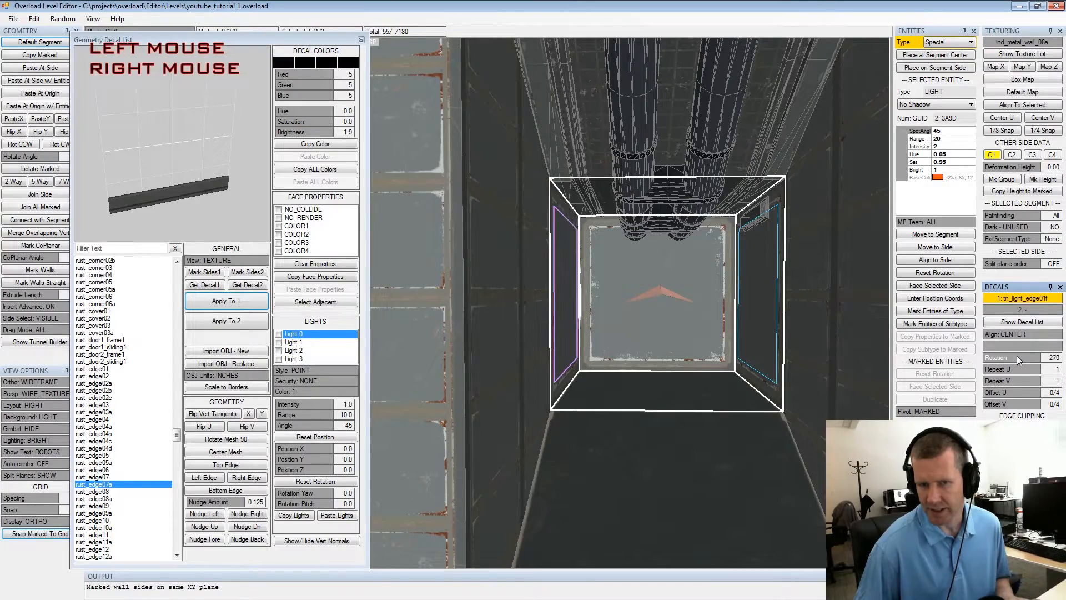
{"action": "right_click", "coordinate": [1023, 355]}
{"action": "key", "text": "shift+space"}
{"action": "key", "text": "alt+space"}
Apply the rust_vbar06e decal as the first decal on the alcove's back wall
{"action": "left_click_drag", "start_coordinate": [727, 289], "coordinate": [755, 293], "text": "alt"}
{"action": "middle_click_drag", "start_coordinate": [755, 293], "coordinate": [789, 261], "text": "alt"}
{"action": "left_click_drag", "start_coordinate": [789, 261], "coordinate": [588, 260], "text": "alt"}
{"action": "scroll", "coordinate": [630, 267], "scroll_direction": "up", "scroll_amount": 4, "text": "alt"}
{"action": "left_click", "coordinate": [593, 257]}
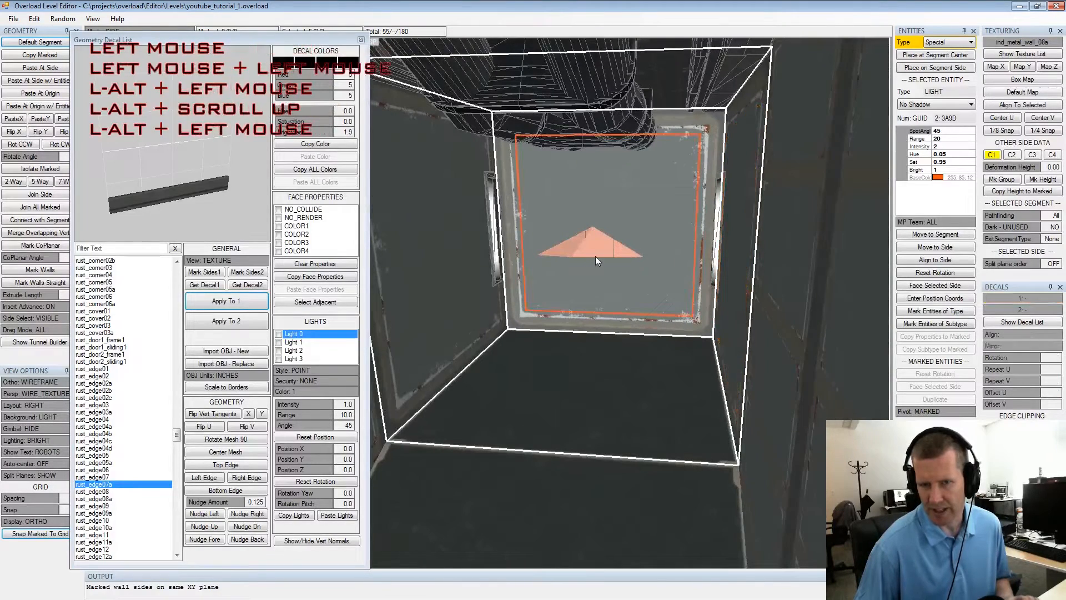
{"action": "key", "text": "space"}
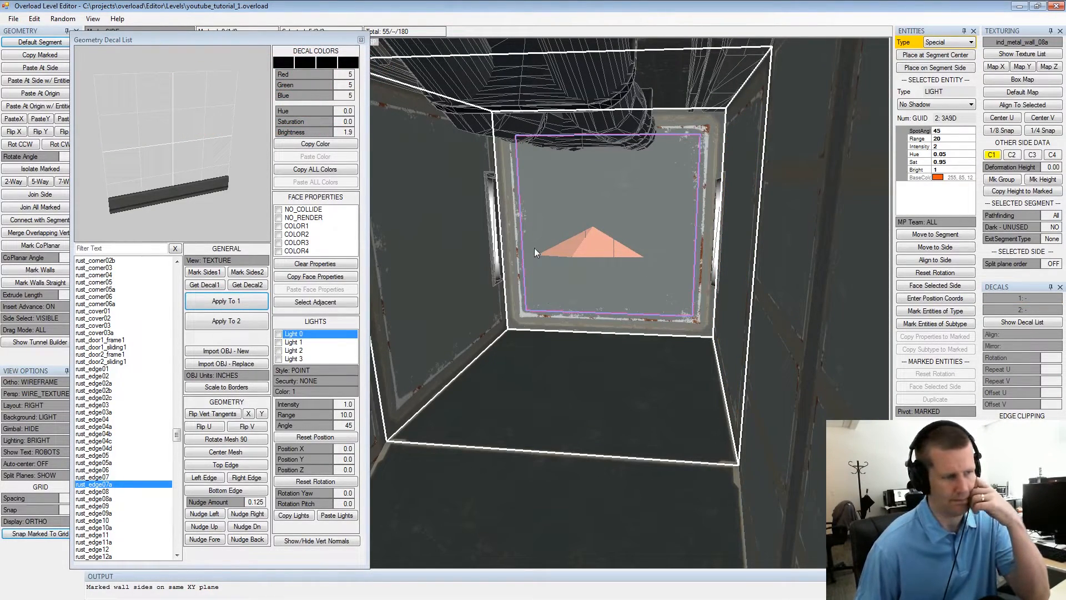
{"action": "left_click_drag", "start_coordinate": [175, 439], "coordinate": [178, 483]}
{"action": "left_click", "coordinate": [124, 419]}
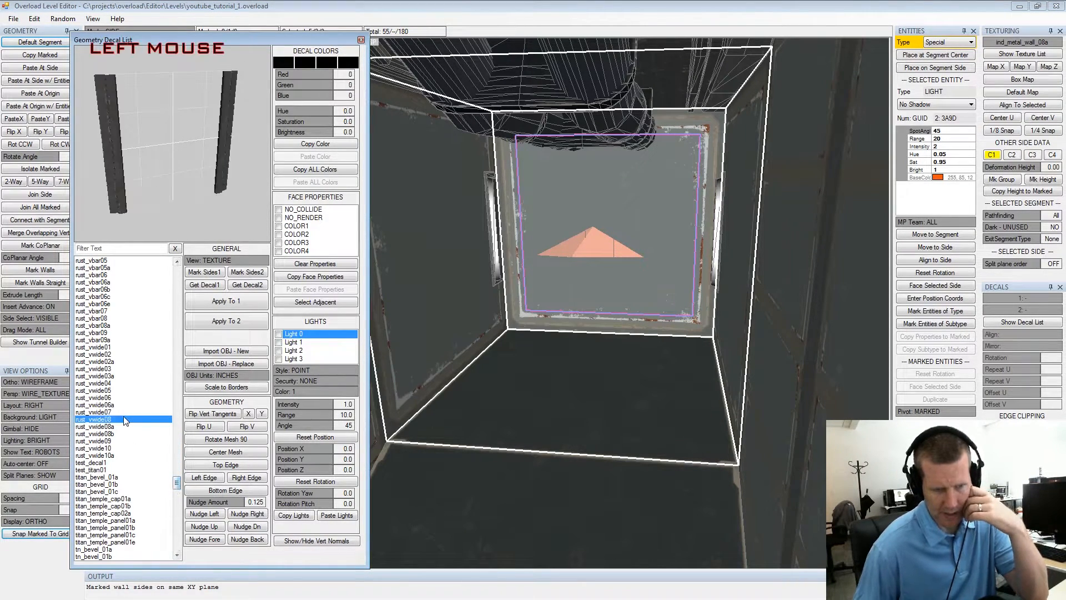
{"action": "left_click", "coordinate": [108, 320]}
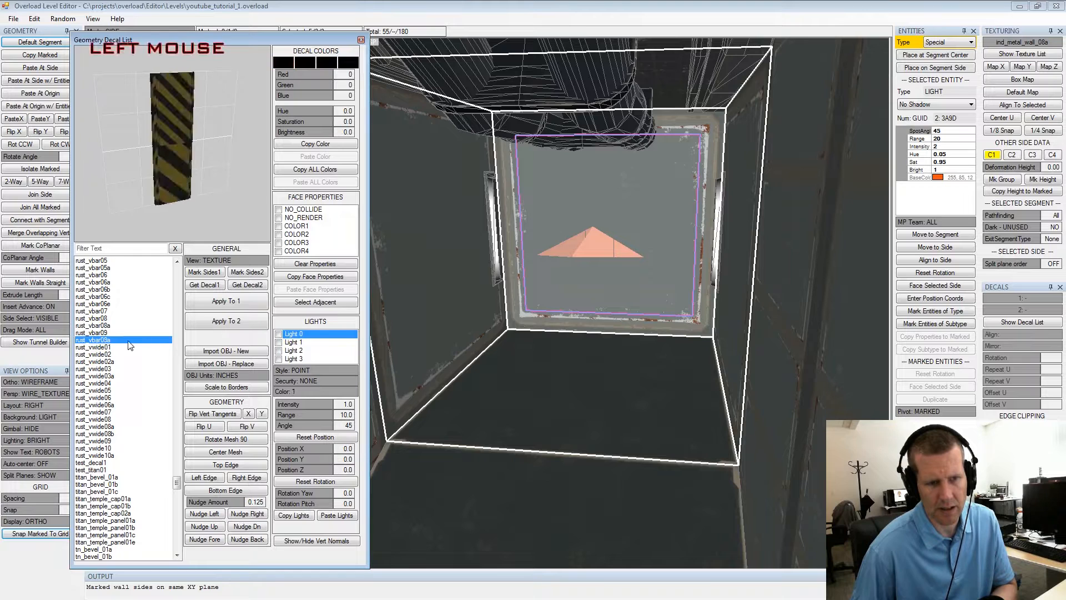
{"action": "key", "text": "Up"}
{"action": "key", "text": "Up"}
{"action": "key", "text": "Up"}
{"action": "key", "text": "Up"}
{"action": "key", "text": "Up"}
{"action": "key", "text": "Up"}
{"action": "key", "text": "Down"}
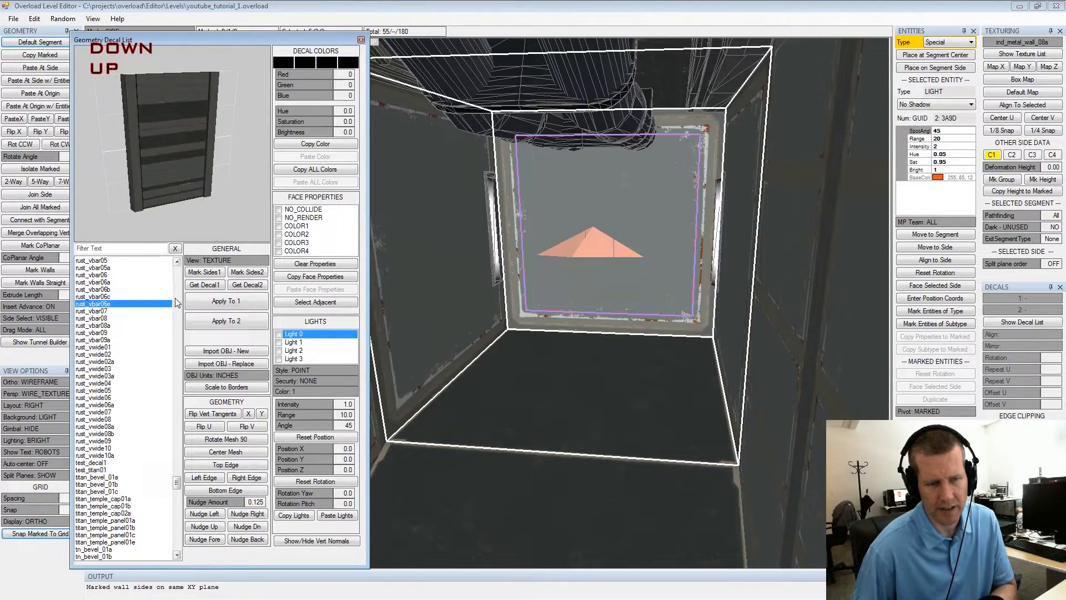
{"action": "left_click", "coordinate": [206, 302]}
Examine the alcove's back wall decal and side lights from inside and outside
{"action": "left_click_drag", "start_coordinate": [652, 252], "coordinate": [756, 240], "text": "alt"}
{"action": "middle_click_drag", "start_coordinate": [757, 240], "coordinate": [617, 243], "text": "alt"}
{"action": "left_click_drag", "start_coordinate": [616, 242], "coordinate": [639, 248], "text": "alt"}
{"action": "middle_click_drag", "start_coordinate": [639, 248], "coordinate": [580, 229], "text": "alt"}
{"action": "left_click_drag", "start_coordinate": [581, 224], "coordinate": [564, 236], "text": "alt"}
{"action": "middle_click_drag", "start_coordinate": [564, 236], "coordinate": [561, 235], "text": "alt"}
{"action": "left_click_drag", "start_coordinate": [561, 235], "coordinate": [574, 234], "text": "alt"}
{"action": "scroll", "coordinate": [573, 234], "scroll_direction": "down", "scroll_amount": 2, "text": "alt"}
{"action": "mouse_move", "coordinate": [574, 233]}
{"action": "middle_mouse_down", "text": "alt"}
{"action": "mouse_move", "coordinate": [584, 229]}
{"action": "mouse_move", "coordinate": [575, 222]}
{"action": "middle_mouse_up", "text": "alt"}
{"action": "left_click_drag", "start_coordinate": [573, 223], "coordinate": [686, 255], "text": "alt"}
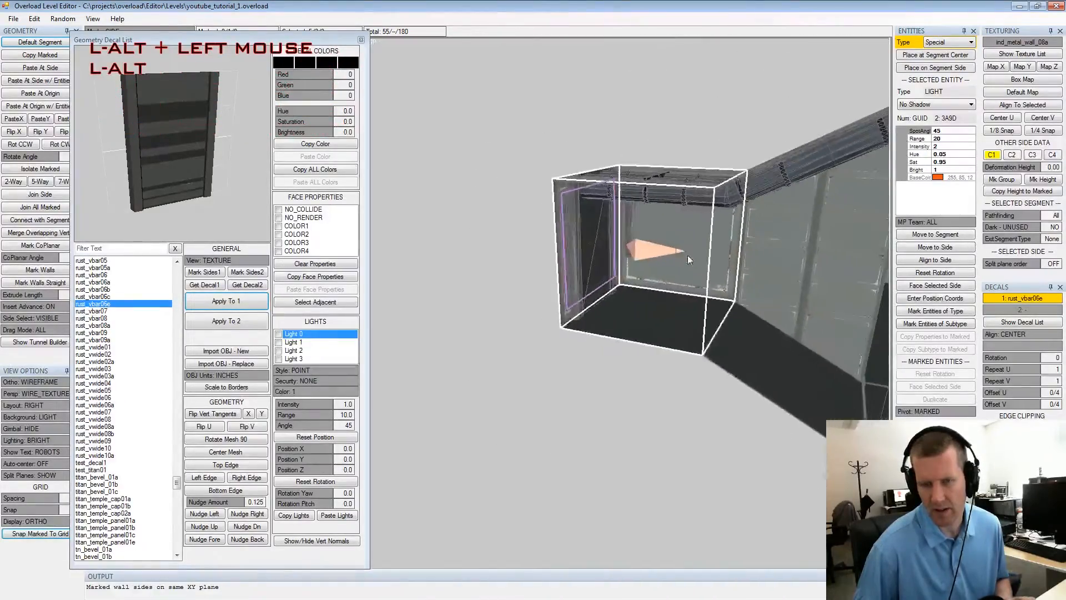
{"action": "middle_click_drag", "start_coordinate": [686, 254], "coordinate": [604, 244], "text": "alt"}
{"action": "scroll", "coordinate": [604, 244], "scroll_direction": "up", "scroll_amount": 2, "text": "alt"}
{"action": "left_click_drag", "start_coordinate": [604, 244], "coordinate": [621, 236], "text": "alt"}
Replace the marking with the alcove's two side walls that carry the light decals
{"action": "key", "text": "shift+space"}
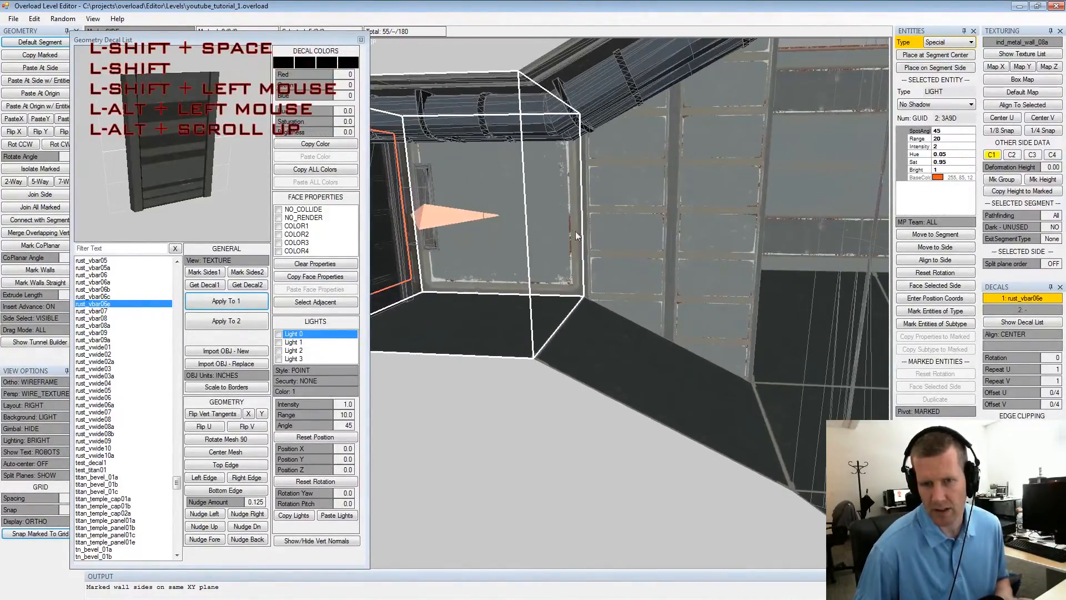
{"action": "left_click", "coordinate": [564, 227]}
{"action": "key", "text": "space"}
{"action": "key", "text": "x"}
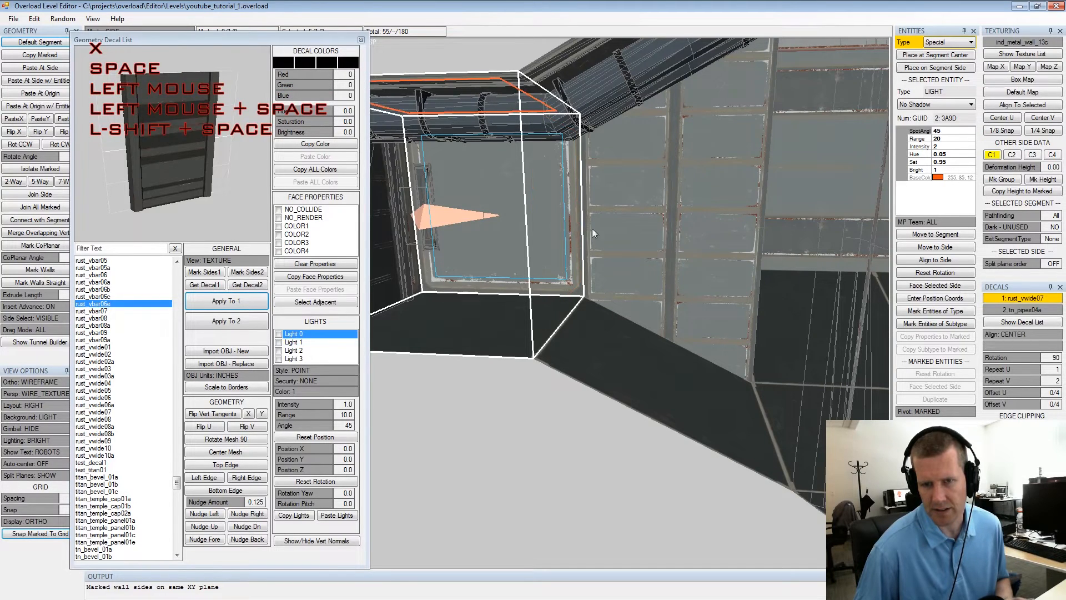
{"action": "key", "text": "x"}
{"action": "key", "text": "x"}
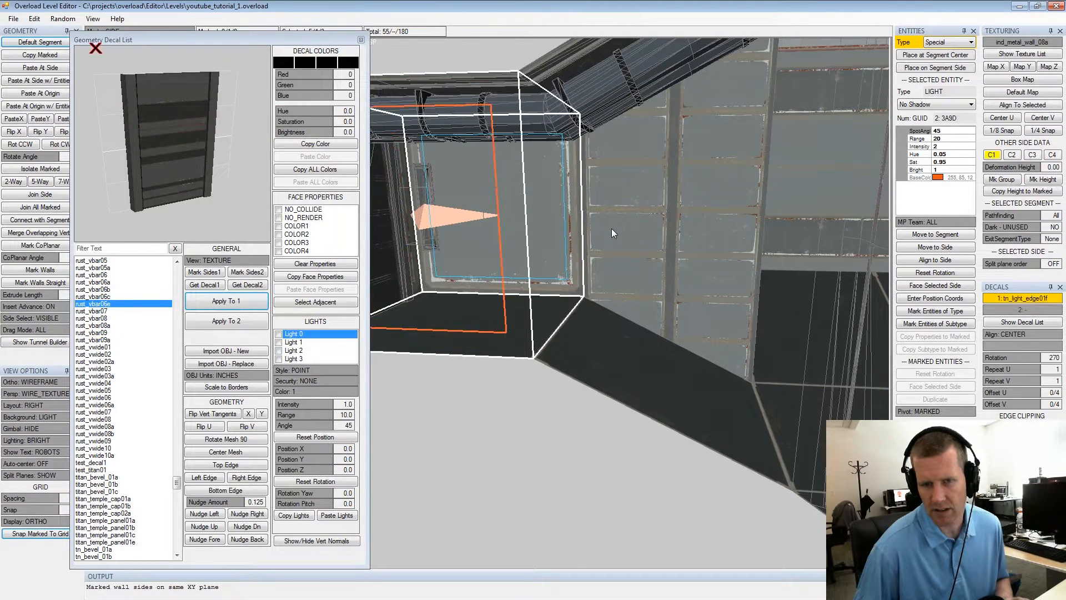
Apply the rust_edge14c decal as the second decal on both marked alcove side walls
{"action": "left_click_drag", "start_coordinate": [175, 483], "coordinate": [177, 449]}
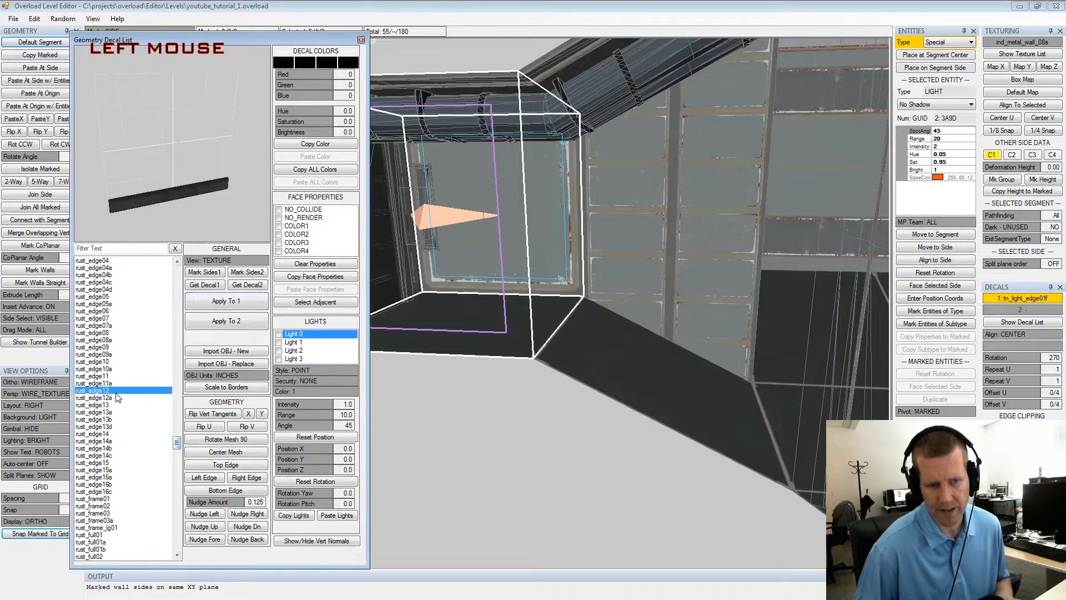
{"action": "key", "text": "Down"}
{"action": "key", "text": "Down"}
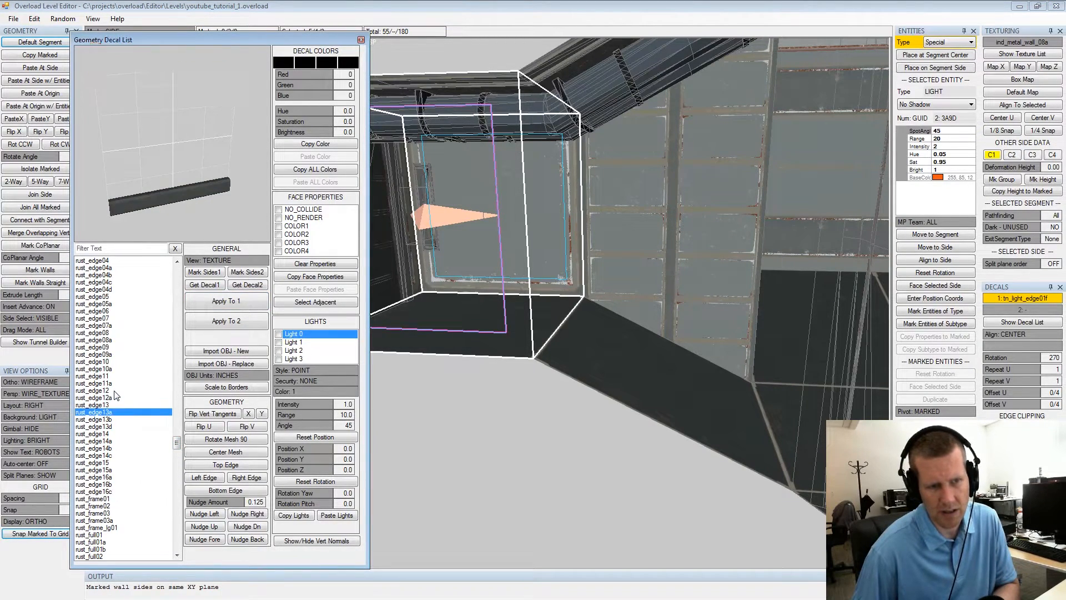
{"action": "key", "text": "Down"}
{"action": "key", "text": "Down"}
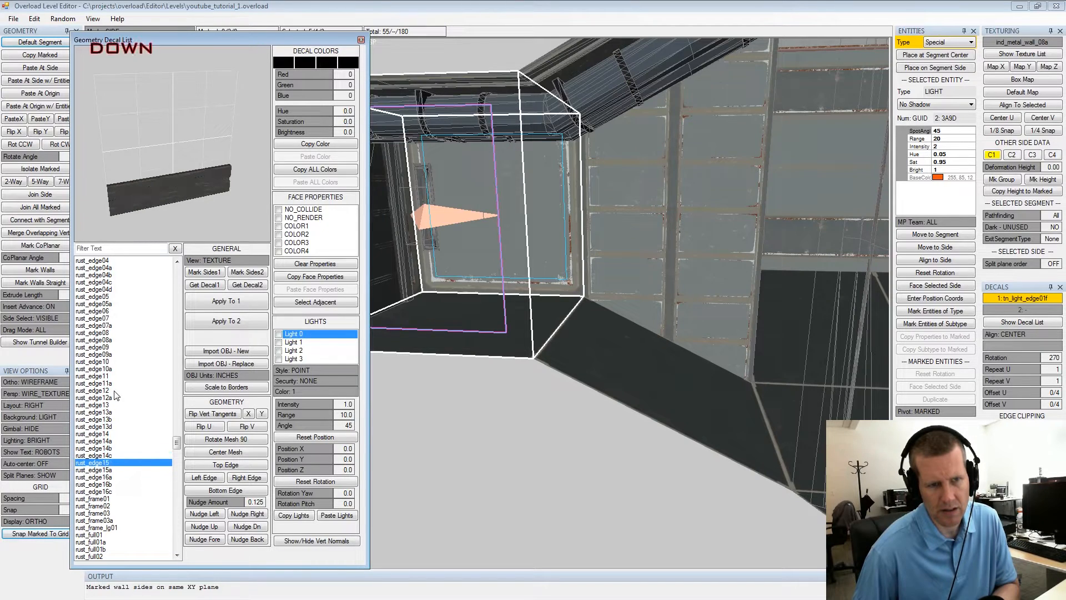
{"action": "key", "text": "Up"}
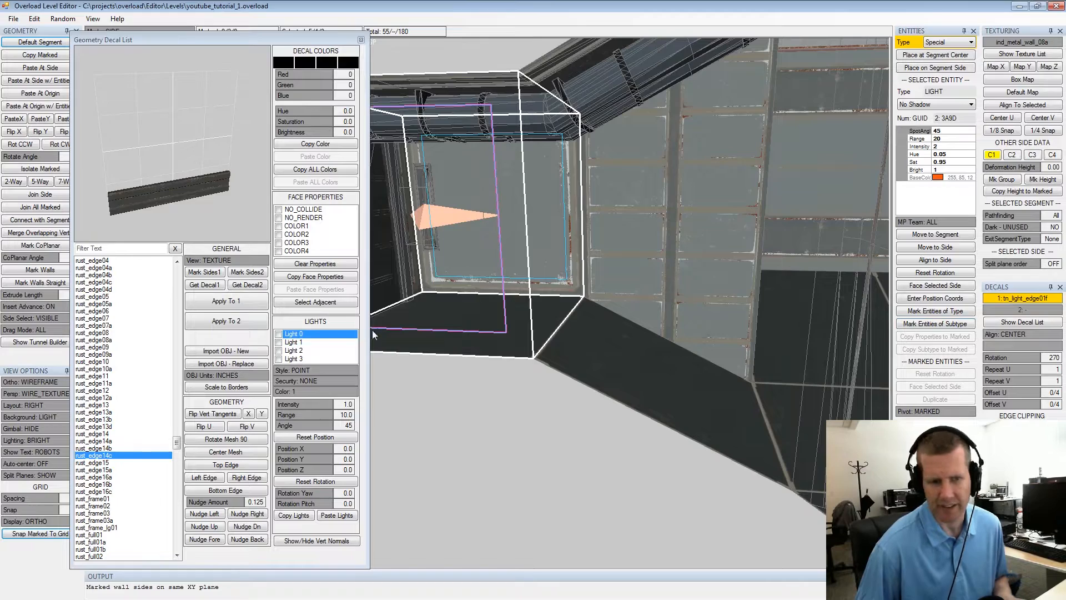
{"action": "left_click", "coordinate": [226, 321]}
Align the near alcove side wall's rust_edge14c decal to EDGE_LEFT
{"action": "middle_click_drag", "start_coordinate": [431, 268], "coordinate": [571, 244], "text": "alt"}
{"action": "left_click_drag", "start_coordinate": [571, 244], "coordinate": [558, 256], "text": "alt"}
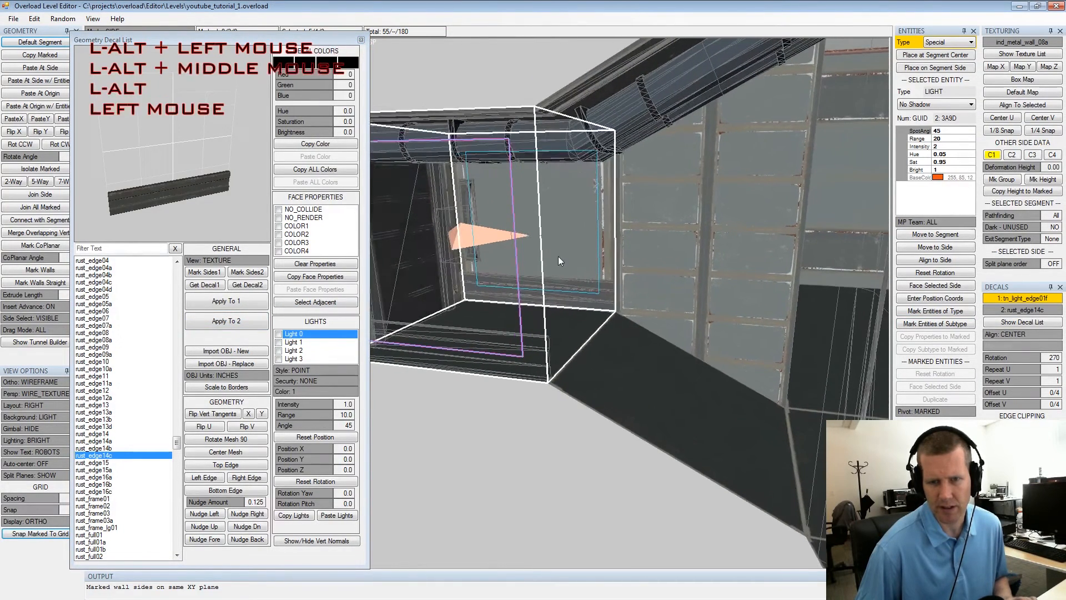
{"action": "left_click", "coordinate": [1013, 337]}
{"action": "left_click", "coordinate": [1013, 337]}
Clear the marks and align the far alcove side wall's rust_edge14c decal to EDGE_RIGHT
{"action": "key", "text": "shift+space"}
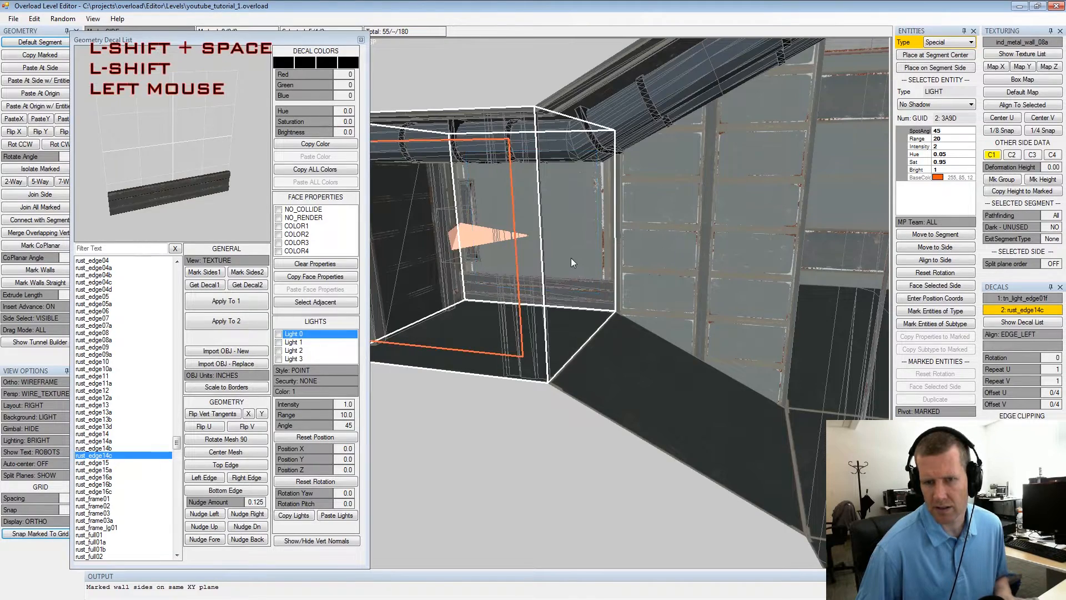
{"action": "left_click", "coordinate": [570, 257]}
{"action": "left_click", "coordinate": [997, 334]}
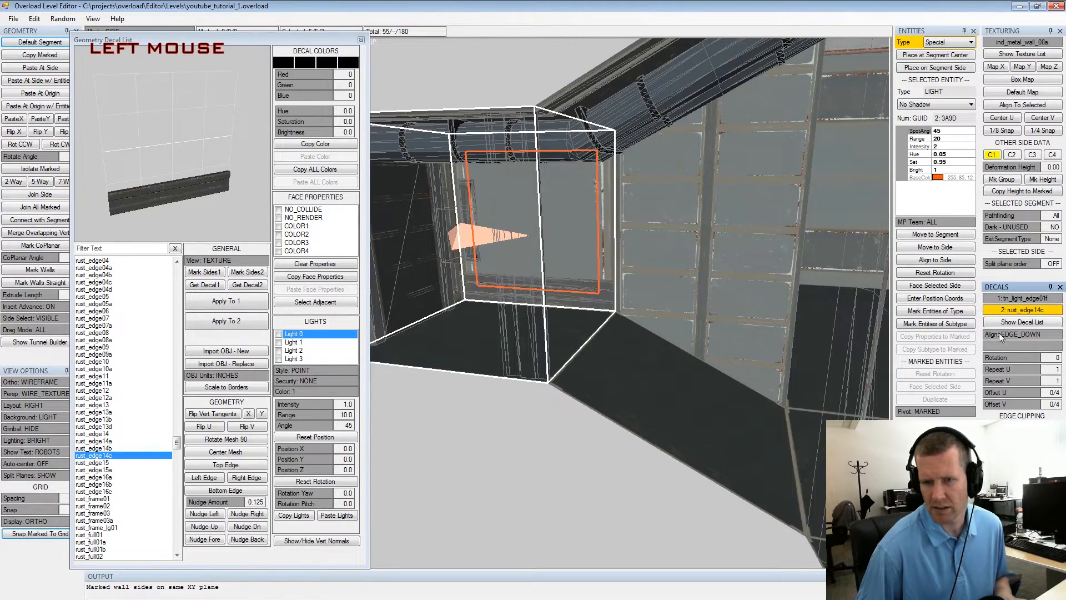
{"action": "right_click", "coordinate": [997, 334]}
Examine the main room and the walls and ceiling light of the upper shaft from outside, leaving no sides marked
{"action": "left_click_drag", "start_coordinate": [717, 293], "coordinate": [661, 278], "text": "alt"}
{"action": "middle_click_drag", "start_coordinate": [661, 280], "coordinate": [629, 288], "text": "alt"}
{"action": "scroll", "coordinate": [610, 283], "scroll_direction": "down", "scroll_amount": 3, "text": "alt"}
{"action": "left_click_drag", "start_coordinate": [611, 282], "coordinate": [634, 294], "text": "alt"}
{"action": "middle_click_drag", "start_coordinate": [635, 292], "coordinate": [653, 274], "text": "alt"}
{"action": "scroll", "coordinate": [657, 274], "scroll_direction": "down", "scroll_amount": 2, "text": "alt"}
{"action": "left_click_drag", "start_coordinate": [658, 274], "coordinate": [676, 276], "text": "alt"}
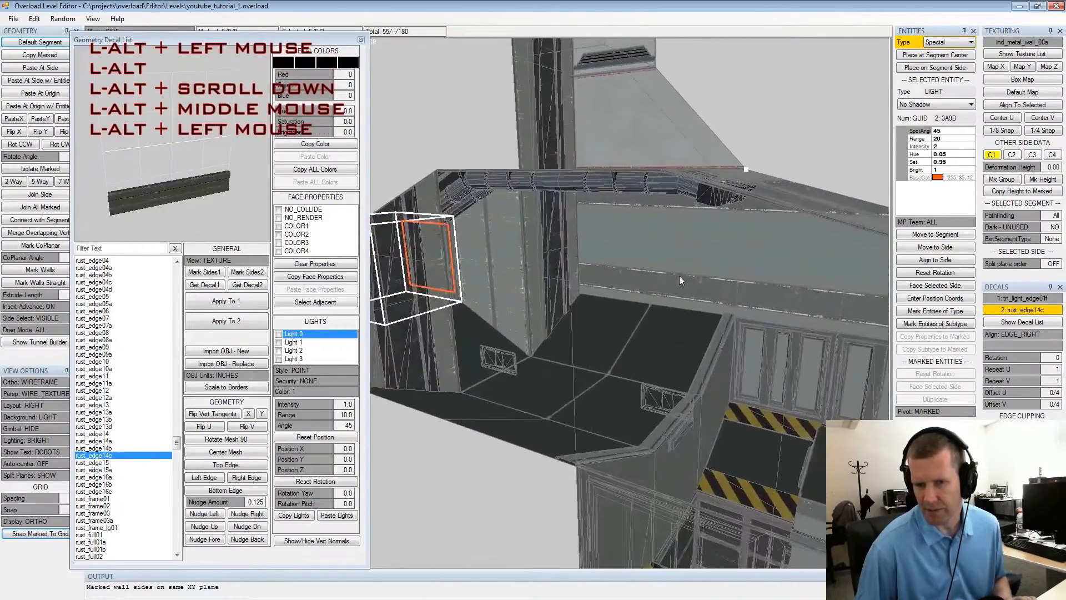
{"action": "middle_click_drag", "start_coordinate": [676, 276], "coordinate": [623, 238], "text": "alt"}
{"action": "left_click_drag", "start_coordinate": [622, 238], "coordinate": [697, 205], "text": "alt"}
{"action": "middle_click_drag", "start_coordinate": [698, 209], "coordinate": [748, 287], "text": "alt"}
{"action": "left_click_drag", "start_coordinate": [748, 287], "coordinate": [631, 268], "text": "alt"}
{"action": "mouse_move", "coordinate": [631, 267]}
{"action": "middle_mouse_down", "text": "alt"}
{"action": "mouse_move", "coordinate": [643, 262]}
{"action": "mouse_move", "coordinate": [625, 250]}
{"action": "middle_mouse_up", "text": "alt"}
{"action": "left_click_drag", "start_coordinate": [625, 251], "coordinate": [742, 169], "text": "alt"}
{"action": "double_click", "coordinate": [611, 193]}
{"action": "left_click", "coordinate": [610, 192]}
{"action": "key", "text": "space"}
{"action": "key", "text": "shift+space"}
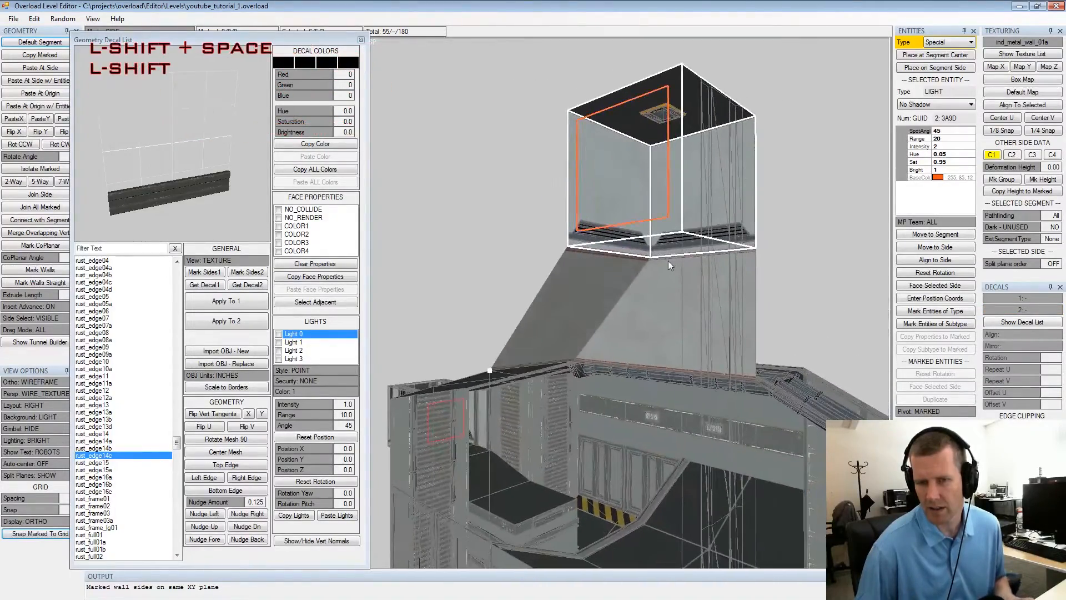
Mark the ceiling side of the corridor's end segment beside the hazard-striped door
{"action": "left_click_drag", "start_coordinate": [614, 308], "coordinate": [586, 316], "text": "alt"}
{"action": "middle_click_drag", "start_coordinate": [587, 316], "coordinate": [656, 220], "text": "alt"}
{"action": "left_click_drag", "start_coordinate": [656, 220], "coordinate": [566, 233], "text": "alt"}
{"action": "middle_click_drag", "start_coordinate": [567, 234], "coordinate": [666, 174], "text": "alt"}
{"action": "left_click_drag", "start_coordinate": [665, 175], "coordinate": [617, 230], "text": "alt"}
{"action": "middle_click_drag", "start_coordinate": [618, 229], "coordinate": [594, 260], "text": "alt"}
{"action": "left_click_drag", "start_coordinate": [595, 261], "coordinate": [633, 251], "text": "alt"}
{"action": "middle_click_drag", "start_coordinate": [633, 250], "coordinate": [675, 242], "text": "alt"}
{"action": "left_click_drag", "start_coordinate": [674, 243], "coordinate": [702, 235], "text": "alt"}
{"action": "scroll", "coordinate": [745, 236], "scroll_direction": "down", "scroll_amount": 2, "text": "alt"}
{"action": "scroll", "coordinate": [746, 236], "scroll_direction": "down", "scroll_amount": 1, "text": "alt"}
{"action": "middle_click_drag", "start_coordinate": [702, 236], "coordinate": [731, 261], "text": "alt"}
{"action": "left_click_drag", "start_coordinate": [730, 261], "coordinate": [561, 218], "text": "alt"}
{"action": "left_click", "coordinate": [514, 190]}
{"action": "key", "text": "space"}
Look up the main room wall's light decal and apply tn_light_07f as the first decal on the marked ceiling
{"action": "left_click_drag", "start_coordinate": [514, 191], "coordinate": [586, 190], "text": "alt"}
{"action": "middle_click_drag", "start_coordinate": [585, 190], "coordinate": [425, 195], "text": "alt"}
{"action": "left_click_drag", "start_coordinate": [425, 195], "coordinate": [599, 229], "text": "alt"}
{"action": "double_click", "coordinate": [558, 255]}
{"action": "left_click", "coordinate": [558, 254]}
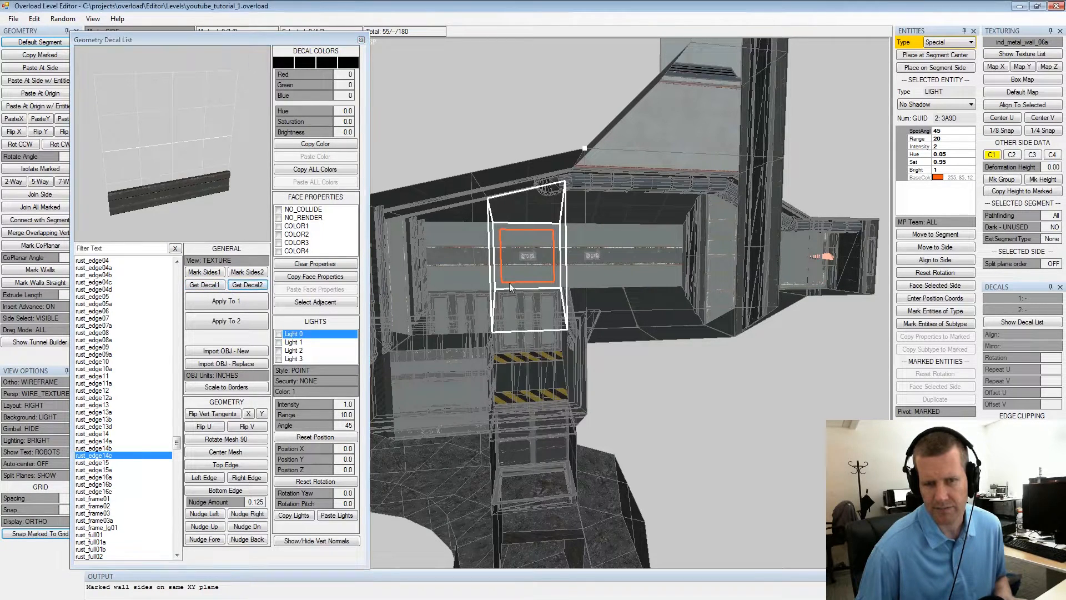
{"action": "left_click", "coordinate": [590, 257]}
{"action": "left_click", "coordinate": [205, 285]}
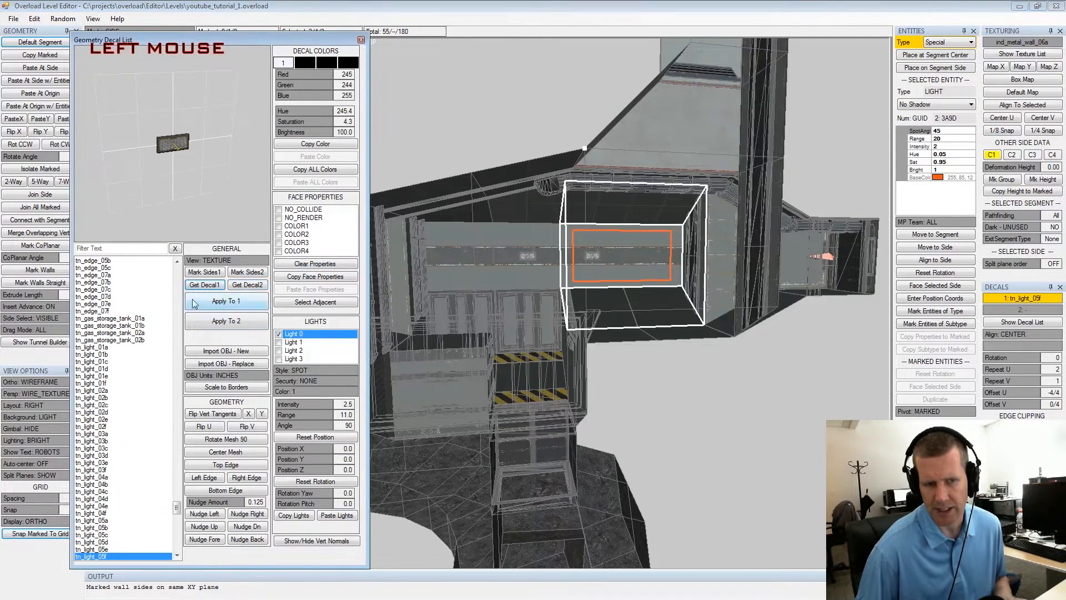
{"action": "left_click_drag", "start_coordinate": [178, 509], "coordinate": [177, 516]}
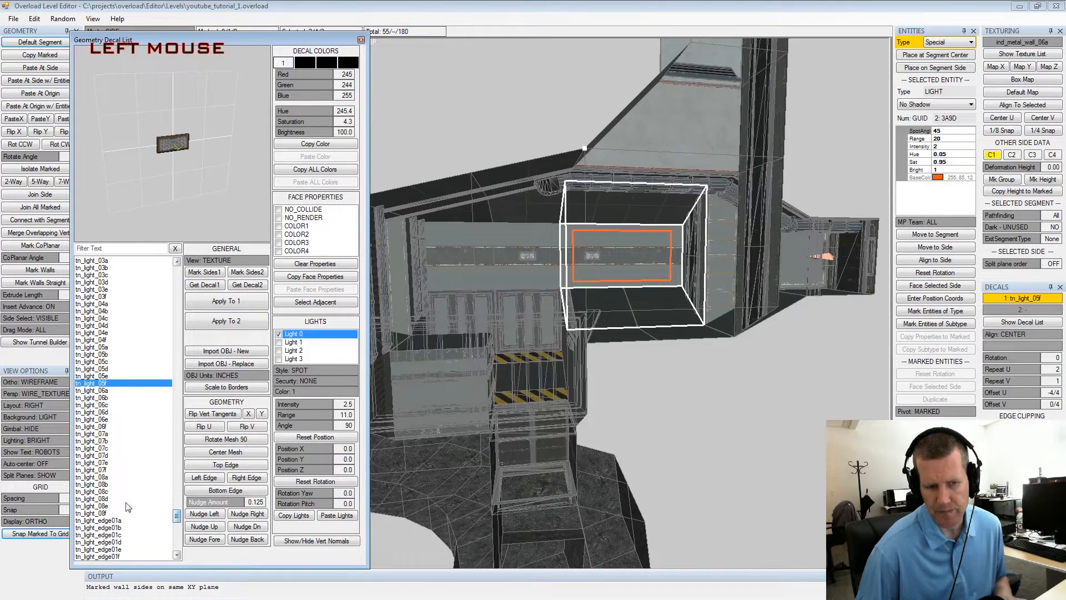
{"action": "left_click", "coordinate": [225, 301]}
Clear the marks and check the corridor's wall and ceiling decals, including the light in the end segment
{"action": "middle_click_drag", "start_coordinate": [469, 274], "coordinate": [607, 274]}
{"action": "left_click_drag", "start_coordinate": [607, 275], "coordinate": [590, 235], "text": "alt"}
{"action": "key", "text": "shift+space"}
{"action": "middle_click_drag", "start_coordinate": [590, 235], "coordinate": [550, 222], "text": "alt"}
{"action": "scroll", "coordinate": [551, 222], "scroll_direction": "down", "scroll_amount": 2, "text": "alt"}
{"action": "left_click_drag", "start_coordinate": [551, 223], "coordinate": [543, 235], "text": "alt"}
{"action": "middle_click_drag", "start_coordinate": [543, 236], "coordinate": [602, 218], "text": "alt"}
{"action": "left_click_drag", "start_coordinate": [602, 217], "coordinate": [548, 228], "text": "alt"}
{"action": "scroll", "coordinate": [555, 229], "scroll_direction": "up", "scroll_amount": 3, "text": "alt"}
{"action": "left_click", "coordinate": [671, 229]}
{"action": "left_click", "coordinate": [673, 223]}
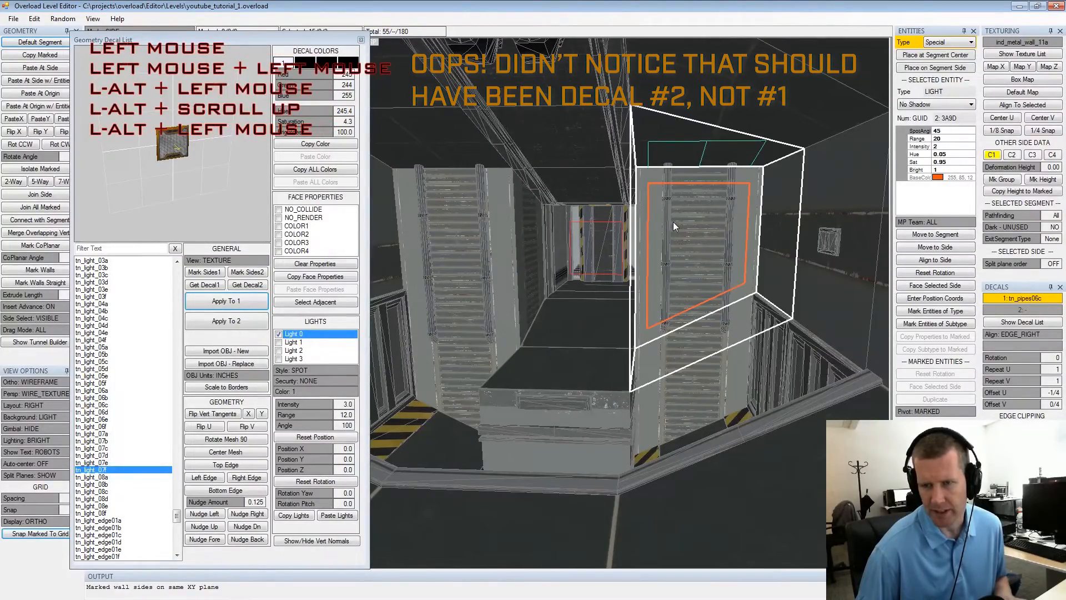
{"action": "left_click", "coordinate": [466, 389]}
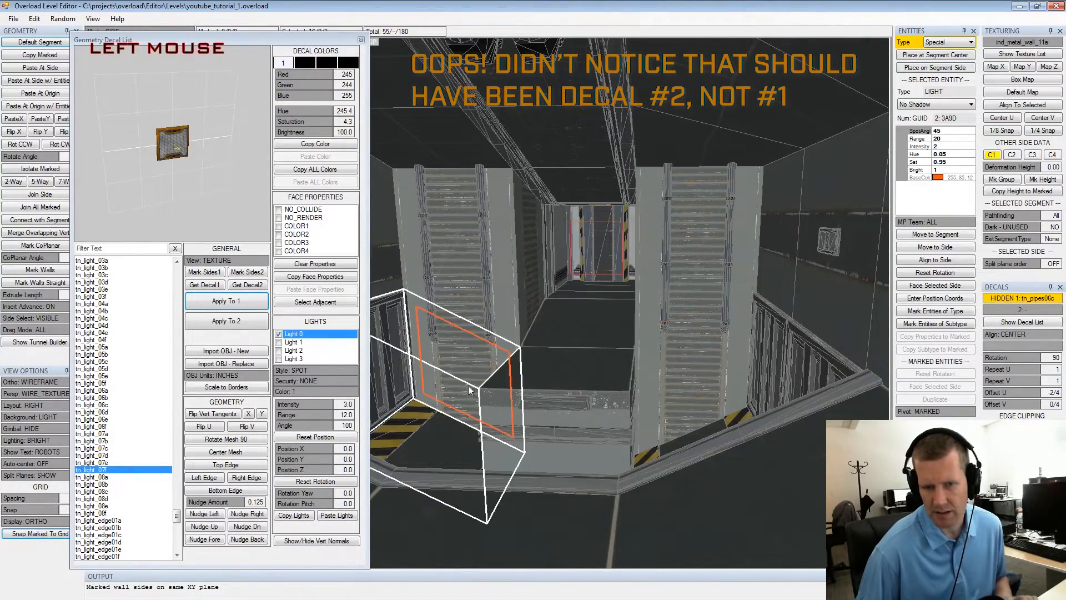
{"action": "middle_click_drag", "start_coordinate": [466, 389], "coordinate": [500, 372], "text": "alt"}
{"action": "left_click_drag", "start_coordinate": [500, 372], "coordinate": [576, 344], "text": "alt"}
{"action": "middle_click_drag", "start_coordinate": [571, 337], "coordinate": [524, 275], "text": "alt"}
{"action": "left_click_drag", "start_coordinate": [524, 274], "coordinate": [562, 264], "text": "alt"}
{"action": "left_click", "coordinate": [546, 212]}
{"action": "key", "text": "space"}
{"action": "left_click_drag", "start_coordinate": [550, 211], "coordinate": [603, 292], "text": "alt"}
{"action": "left_click", "coordinate": [602, 292]}
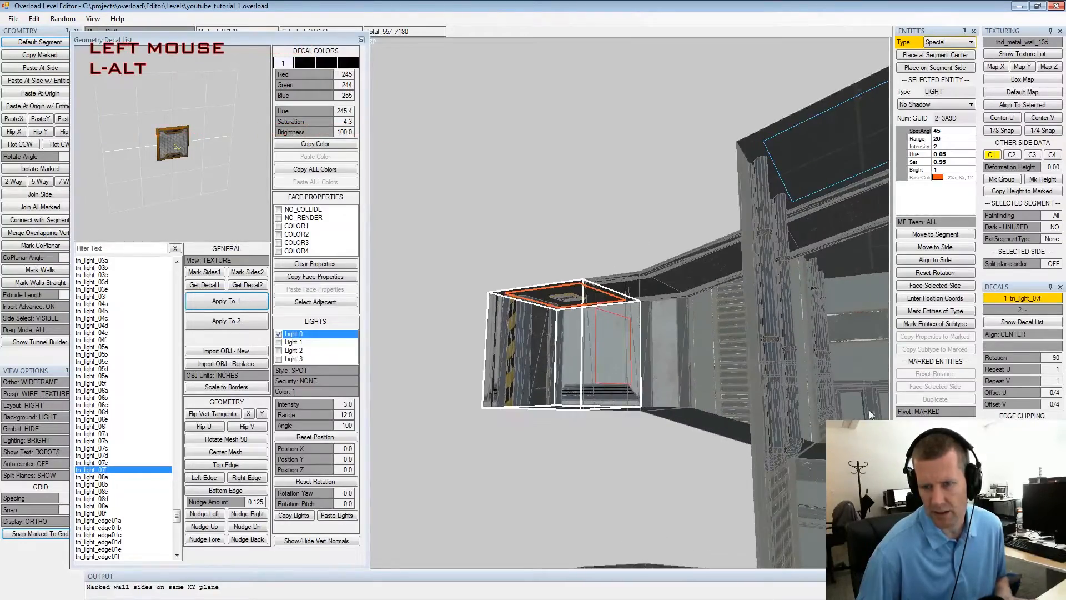
{"action": "key", "text": "shift+space"}
{"action": "key", "text": "alt+space"}
Examine the main room, its wall and floor lights, and the pit from several outside angles
{"action": "middle_click_drag", "start_coordinate": [734, 277], "coordinate": [639, 252], "text": "alt"}
{"action": "left_click_drag", "start_coordinate": [639, 252], "coordinate": [664, 264], "text": "alt"}
{"action": "middle_click_drag", "start_coordinate": [664, 264], "coordinate": [627, 256], "text": "alt"}
{"action": "left_click_drag", "start_coordinate": [627, 257], "coordinate": [651, 283], "text": "alt"}
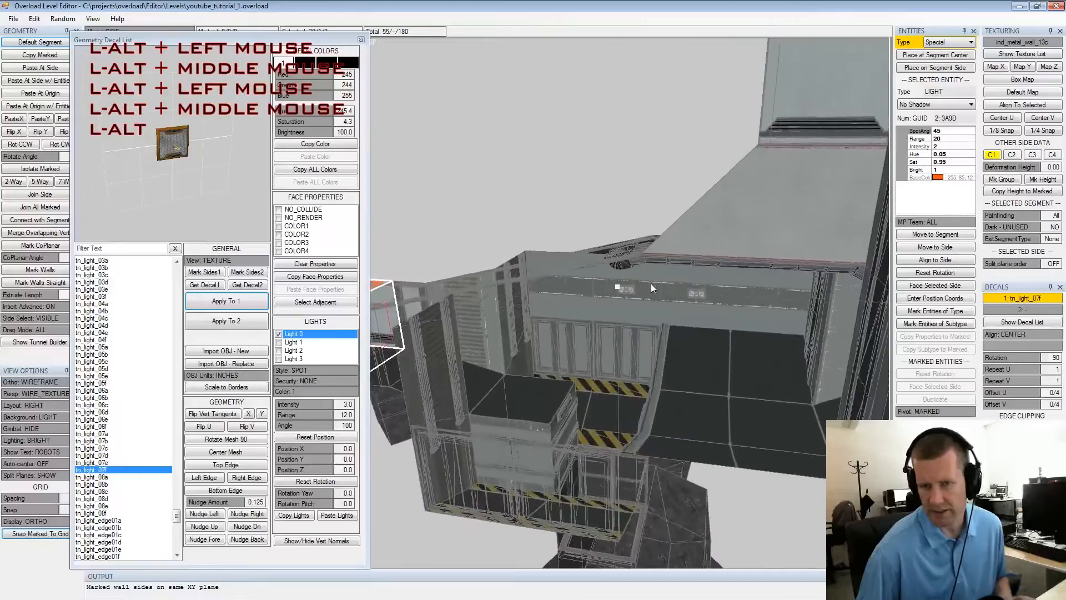
{"action": "middle_click_drag", "start_coordinate": [651, 284], "coordinate": [641, 279], "text": "alt"}
{"action": "left_click_drag", "start_coordinate": [642, 278], "coordinate": [673, 317], "text": "alt"}
{"action": "middle_click_drag", "start_coordinate": [672, 317], "coordinate": [697, 261], "text": "alt"}
{"action": "scroll", "coordinate": [587, 325], "scroll_direction": "up", "scroll_amount": 4}
{"action": "scroll", "coordinate": [692, 284], "scroll_direction": "up", "scroll_amount": 5}
{"action": "scroll", "coordinate": [693, 272], "scroll_direction": "down", "scroll_amount": 6, "text": "alt"}
{"action": "left_click_drag", "start_coordinate": [697, 261], "coordinate": [642, 297], "text": "alt"}
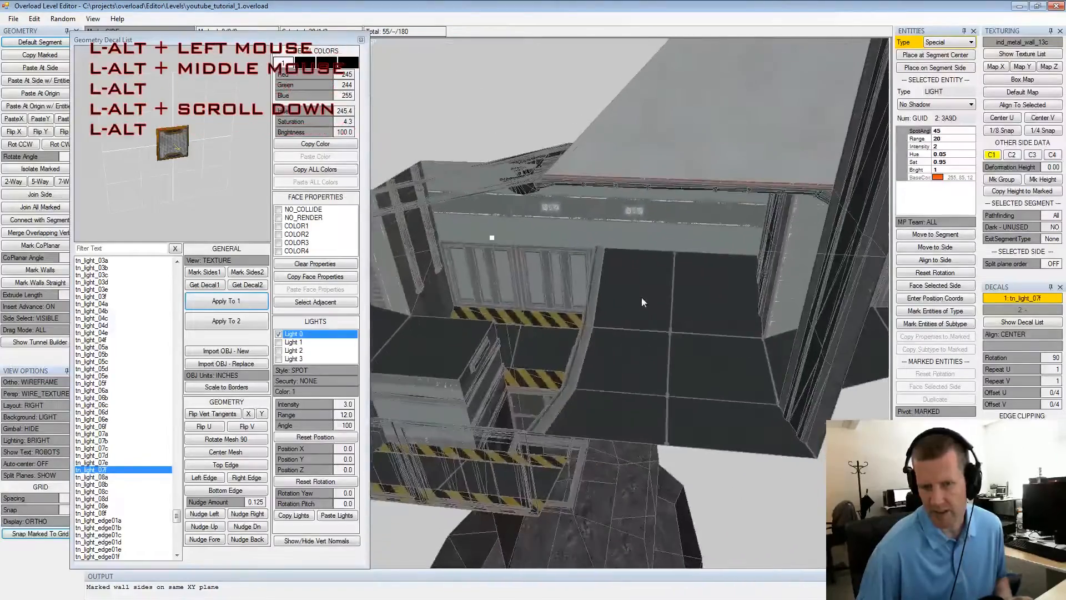
{"action": "middle_click_drag", "start_coordinate": [642, 296], "coordinate": [653, 354], "text": "alt"}
{"action": "left_click_drag", "start_coordinate": [654, 354], "coordinate": [659, 302], "text": "alt"}
{"action": "middle_click_drag", "start_coordinate": [660, 301], "coordinate": [703, 289], "text": "alt"}
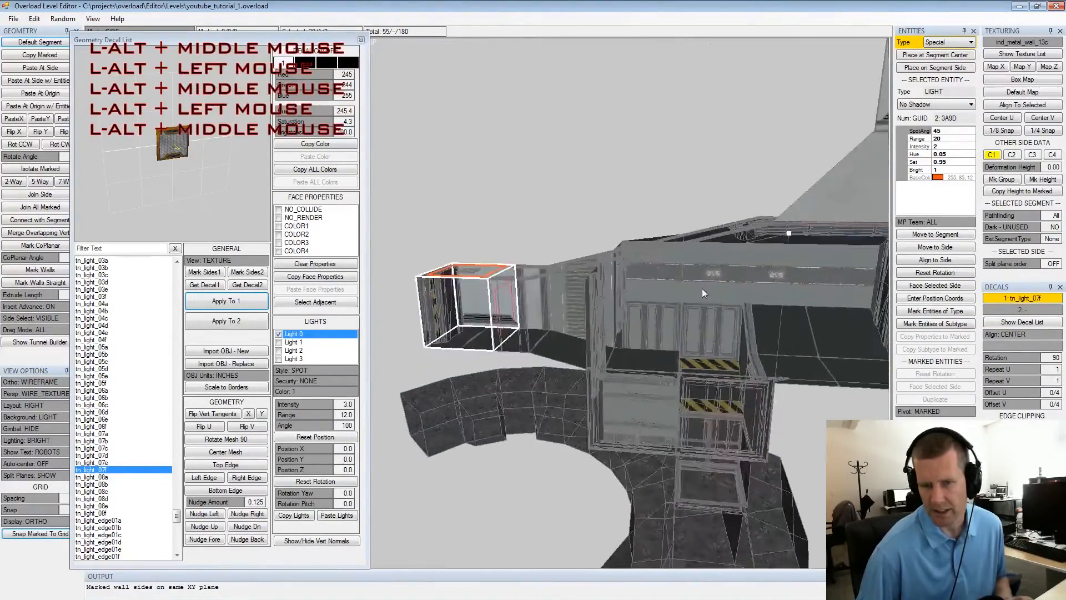
{"action": "scroll", "coordinate": [703, 288], "scroll_direction": "down", "scroll_amount": 3, "text": "alt"}
{"action": "left_click_drag", "start_coordinate": [703, 288], "coordinate": [667, 273], "text": "alt"}
{"action": "middle_click_drag", "start_coordinate": [668, 274], "coordinate": [661, 269], "text": "alt"}
{"action": "scroll", "coordinate": [657, 265], "scroll_direction": "up", "scroll_amount": 4, "text": "alt"}
{"action": "left_click_drag", "start_coordinate": [657, 266], "coordinate": [694, 363], "text": "alt"}
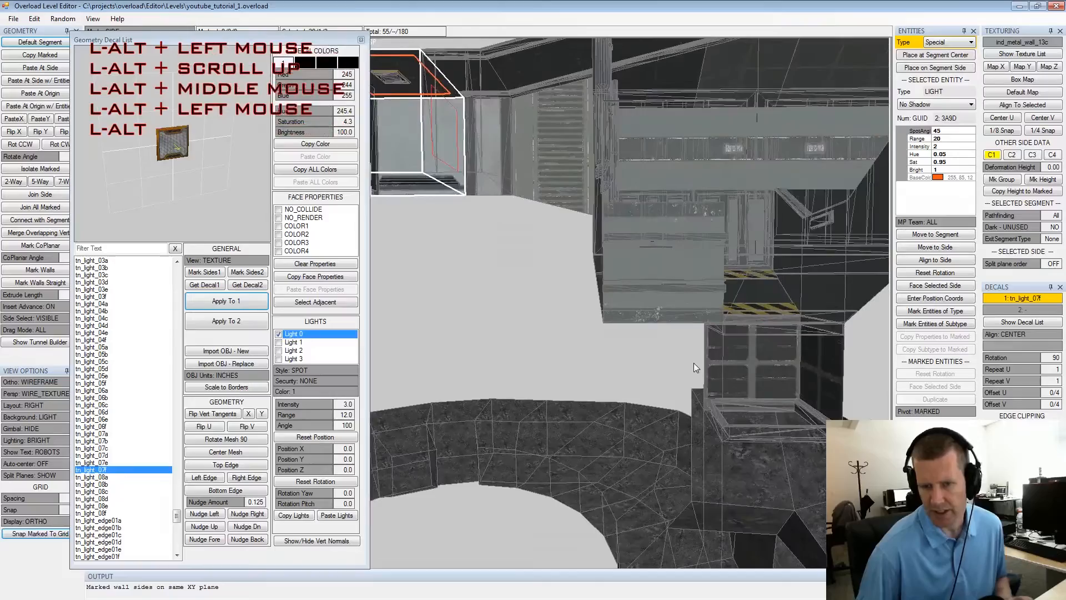
Apply rust_cavelight04 as the first decal on the rock cave's ceiling side next to the metal shaft
{"action": "middle_click_drag", "start_coordinate": [695, 363], "coordinate": [647, 272], "text": "alt"}
{"action": "scroll", "coordinate": [647, 273], "scroll_direction": "up", "scroll_amount": 3, "text": "alt"}
{"action": "left_click_drag", "start_coordinate": [646, 273], "coordinate": [672, 261], "text": "alt"}
{"action": "middle_click_drag", "start_coordinate": [673, 262], "coordinate": [682, 281], "text": "alt"}
{"action": "left_click_drag", "start_coordinate": [683, 281], "coordinate": [604, 298], "text": "alt"}
{"action": "scroll", "coordinate": [638, 305], "scroll_direction": "up", "scroll_amount": 2, "text": "alt"}
{"action": "middle_click_drag", "start_coordinate": [604, 301], "coordinate": [602, 282], "text": "alt"}
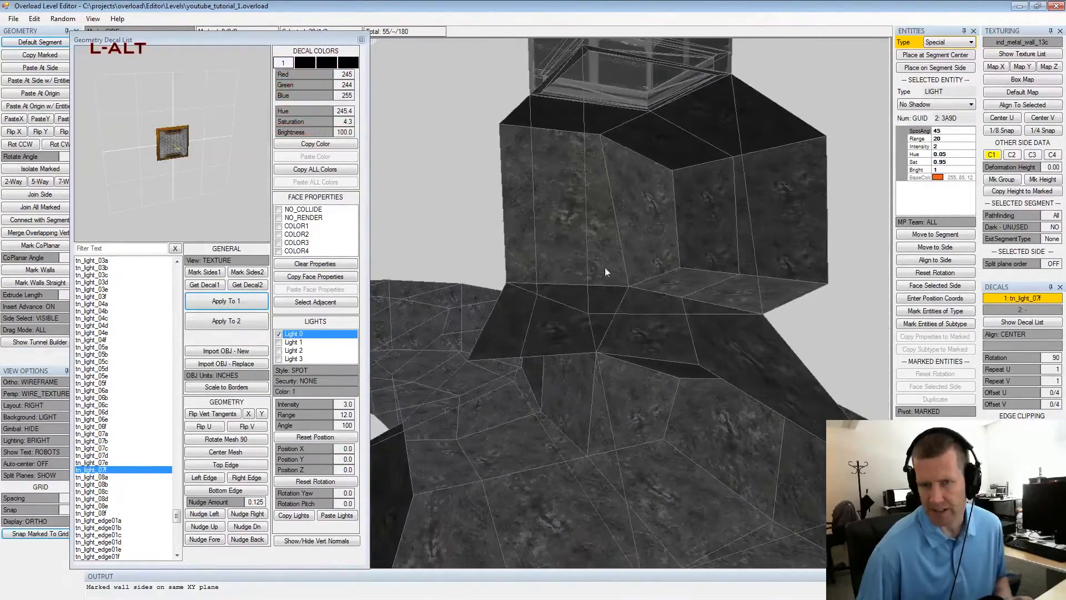
{"action": "left_click_drag", "start_coordinate": [591, 131], "coordinate": [630, 214], "text": "alt"}
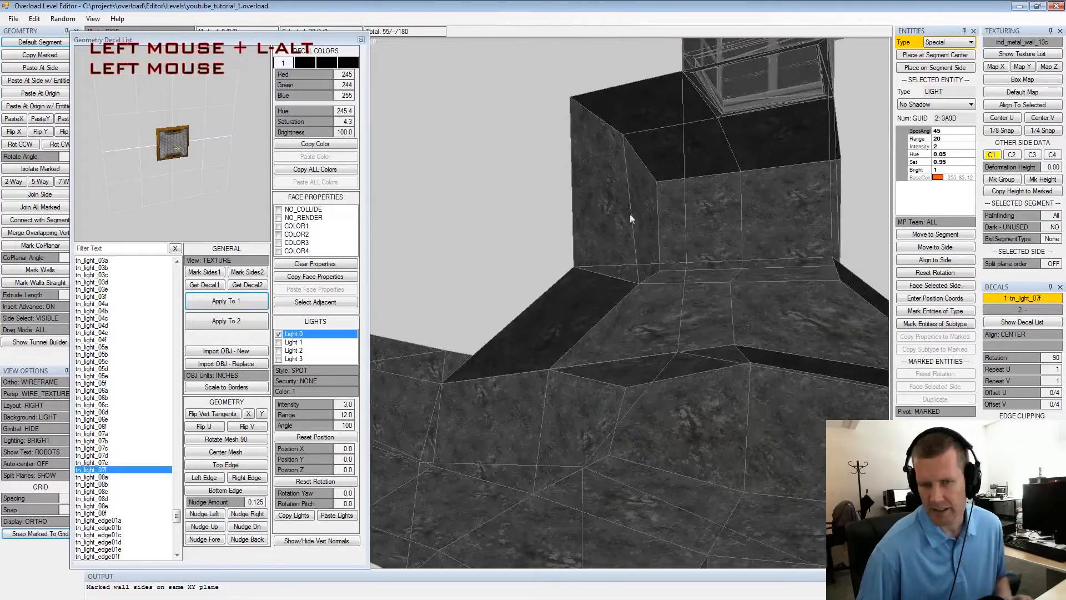
{"action": "left_click", "coordinate": [643, 135]}
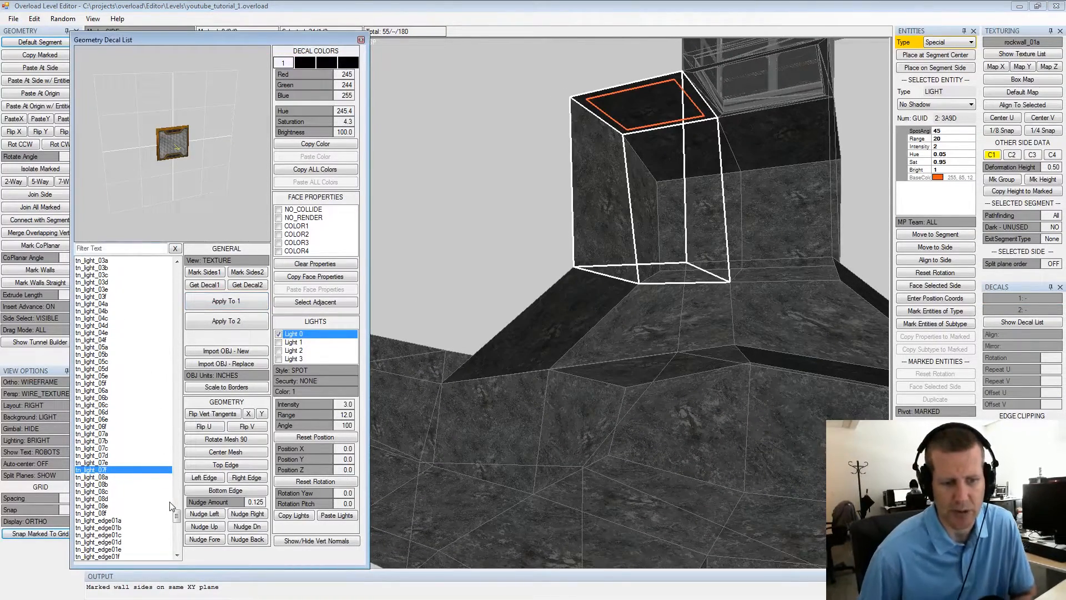
{"action": "left_click_drag", "start_coordinate": [176, 516], "coordinate": [183, 471]}
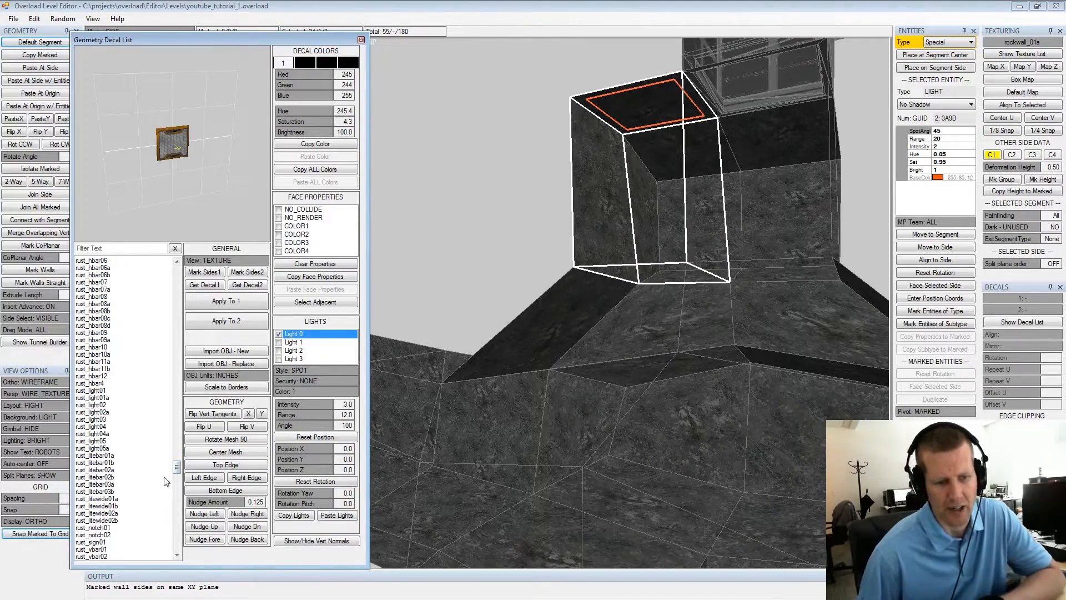
{"action": "left_click_drag", "start_coordinate": [176, 465], "coordinate": [176, 430]}
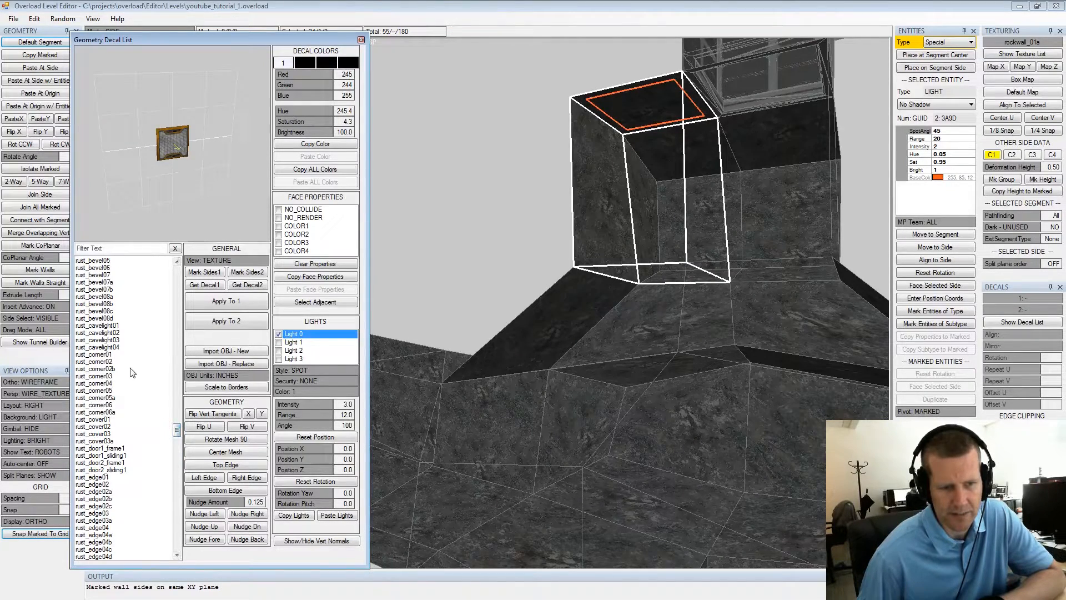
{"action": "left_click", "coordinate": [204, 303]}
Mark spaced-out ceiling sides along the curved rock cave tunnel
{"action": "left_click_drag", "start_coordinate": [375, 285], "coordinate": [645, 196], "text": "alt"}
{"action": "middle_click_drag", "start_coordinate": [646, 194], "coordinate": [623, 254], "text": "alt"}
{"action": "scroll", "coordinate": [623, 254], "scroll_direction": "up", "scroll_amount": 3, "text": "alt"}
{"action": "left_click_drag", "start_coordinate": [631, 235], "coordinate": [651, 161], "text": "alt"}
{"action": "middle_click_drag", "start_coordinate": [650, 161], "coordinate": [625, 286], "text": "alt"}
{"action": "scroll", "coordinate": [653, 169], "scroll_direction": "down", "scroll_amount": 4, "text": "alt"}
{"action": "scroll", "coordinate": [614, 304], "scroll_direction": "down", "scroll_amount": 3, "text": "alt"}
{"action": "left_click_drag", "start_coordinate": [626, 286], "coordinate": [636, 267], "text": "alt"}
{"action": "middle_click_drag", "start_coordinate": [636, 268], "coordinate": [631, 269], "text": "alt"}
{"action": "left_click_drag", "start_coordinate": [631, 270], "coordinate": [561, 286], "text": "alt"}
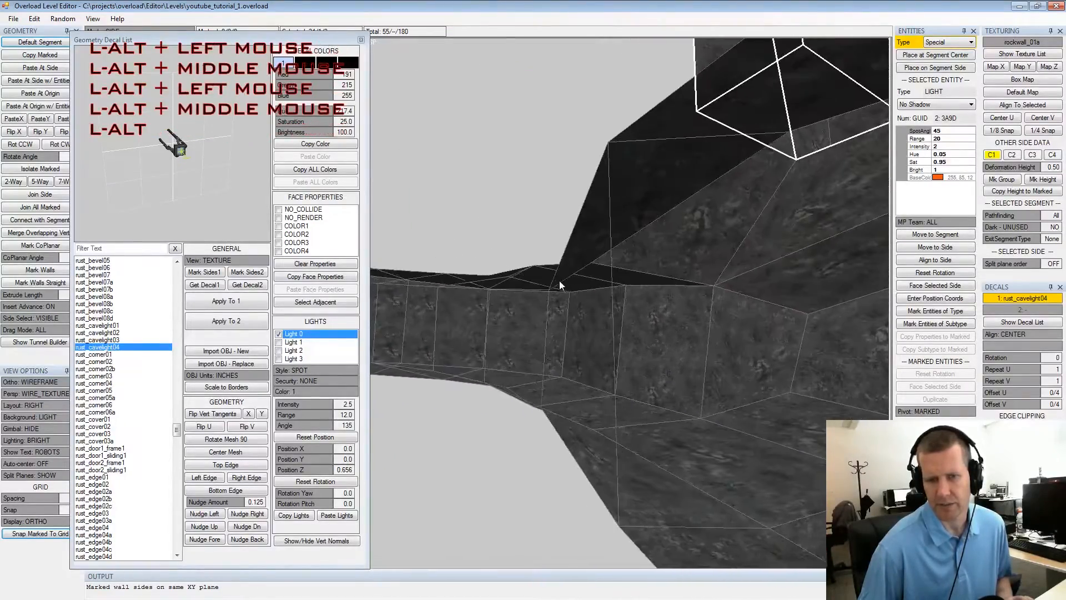
{"action": "middle_click_drag", "start_coordinate": [562, 285], "coordinate": [730, 289], "text": "alt"}
{"action": "left_click_drag", "start_coordinate": [731, 290], "coordinate": [585, 280], "text": "alt"}
{"action": "middle_click_drag", "start_coordinate": [586, 280], "coordinate": [714, 320], "text": "alt"}
{"action": "left_click_drag", "start_coordinate": [713, 320], "coordinate": [631, 305], "text": "alt"}
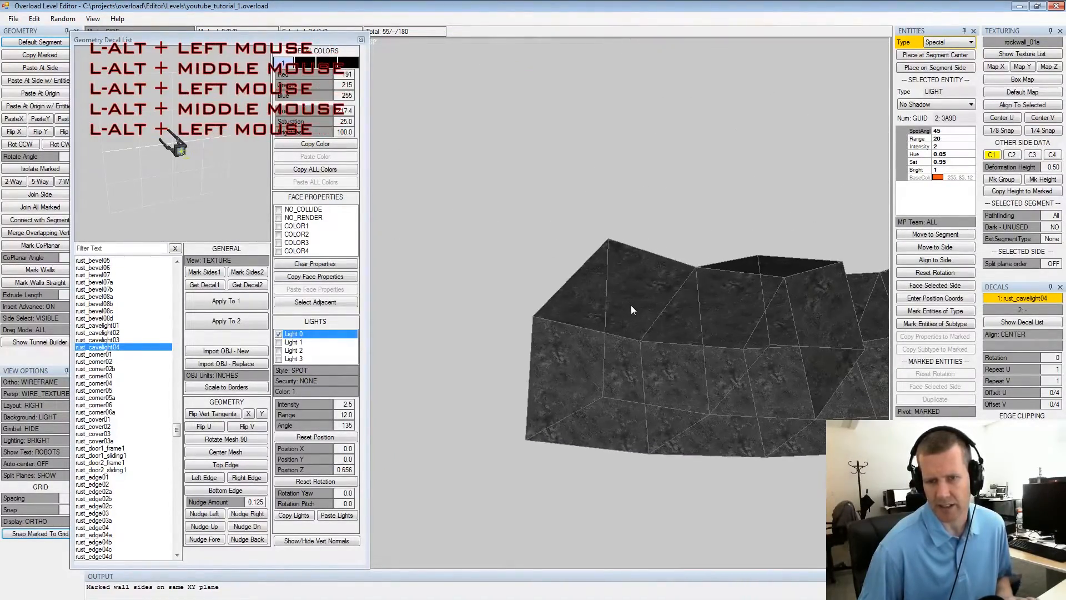
{"action": "left_click", "coordinate": [631, 305]}
{"action": "key", "text": "space"}
{"action": "middle_click_drag", "start_coordinate": [723, 311], "coordinate": [567, 307]}
{"action": "scroll", "coordinate": [567, 308], "scroll_direction": "down", "scroll_amount": 2, "text": "alt"}
{"action": "left_click", "coordinate": [721, 291]}
{"action": "key", "text": "space"}
{"action": "left_click_drag", "start_coordinate": [721, 292], "coordinate": [745, 291], "text": "alt"}
{"action": "middle_click_drag", "start_coordinate": [746, 291], "coordinate": [700, 352], "text": "alt"}
{"action": "scroll", "coordinate": [700, 352], "scroll_direction": "down", "scroll_amount": 1, "text": "alt"}
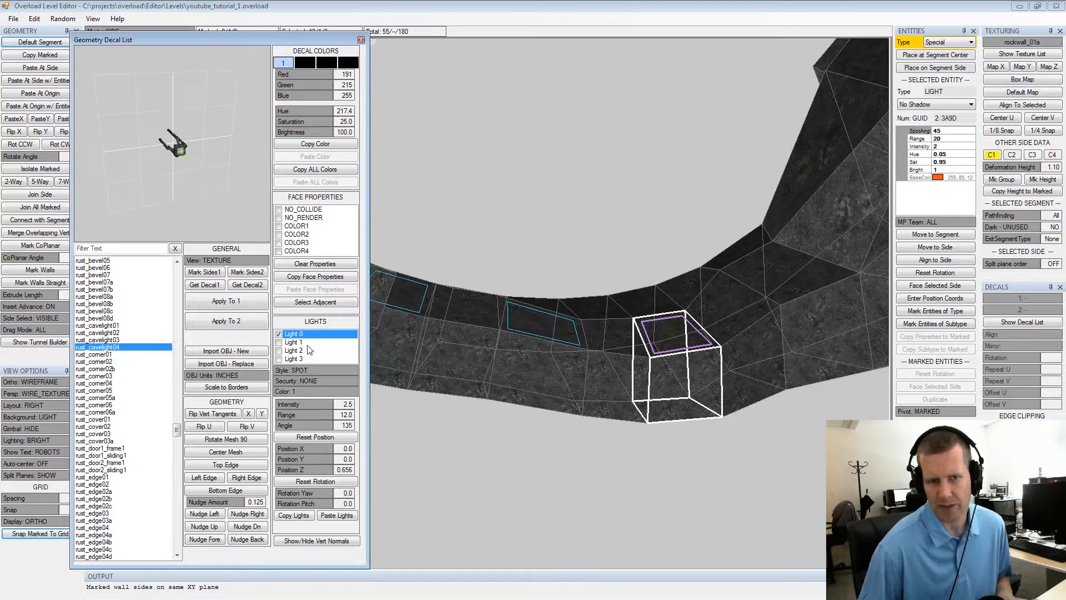
Apply rust_cavelight04 as the first decal on the marked cave ceiling sides and clear the marks
{"action": "left_click_drag", "start_coordinate": [705, 325], "coordinate": [763, 310], "text": "alt"}
{"action": "middle_click_drag", "start_coordinate": [765, 311], "coordinate": [667, 312], "text": "alt"}
{"action": "scroll", "coordinate": [667, 313], "scroll_direction": "down", "scroll_amount": 3, "text": "alt"}
{"action": "left_click_drag", "start_coordinate": [666, 313], "coordinate": [701, 315], "text": "alt"}
{"action": "scroll", "coordinate": [700, 298], "scroll_direction": "up", "scroll_amount": 4, "text": "alt"}
{"action": "scroll", "coordinate": [701, 315], "scroll_direction": "up", "scroll_amount": 2, "text": "alt"}
{"action": "key", "text": "shift+space"}
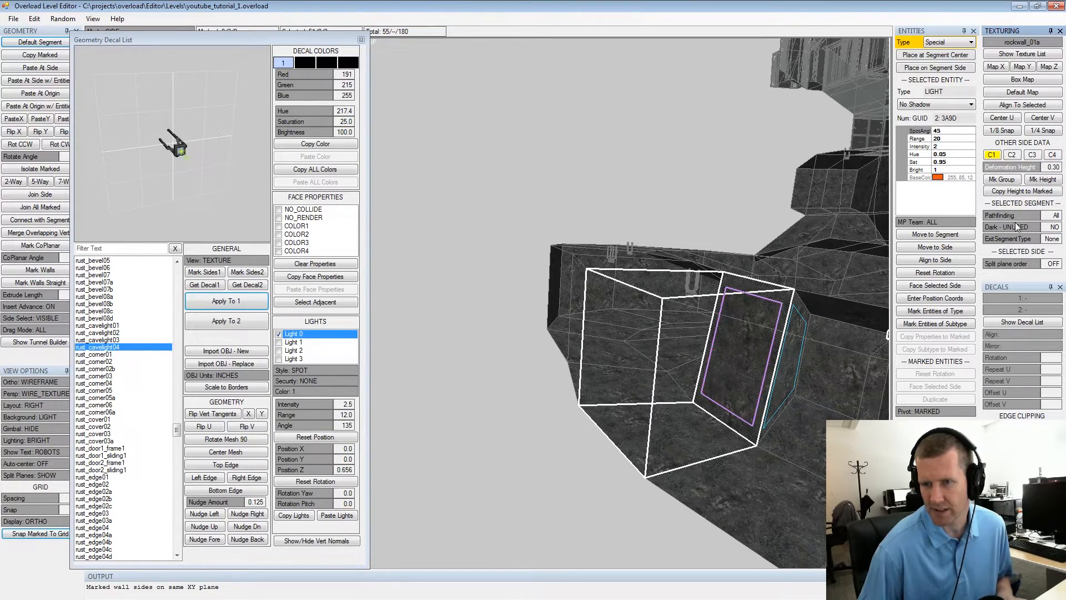
Copy the 0.30 deformation height to the marked cave wall sides
{"action": "left_click_drag", "start_coordinate": [740, 368], "coordinate": [791, 405], "text": "alt"}
{"action": "middle_click_drag", "start_coordinate": [791, 405], "coordinate": [664, 396], "text": "alt"}
{"action": "left_click_drag", "start_coordinate": [664, 396], "coordinate": [647, 380], "text": "alt"}
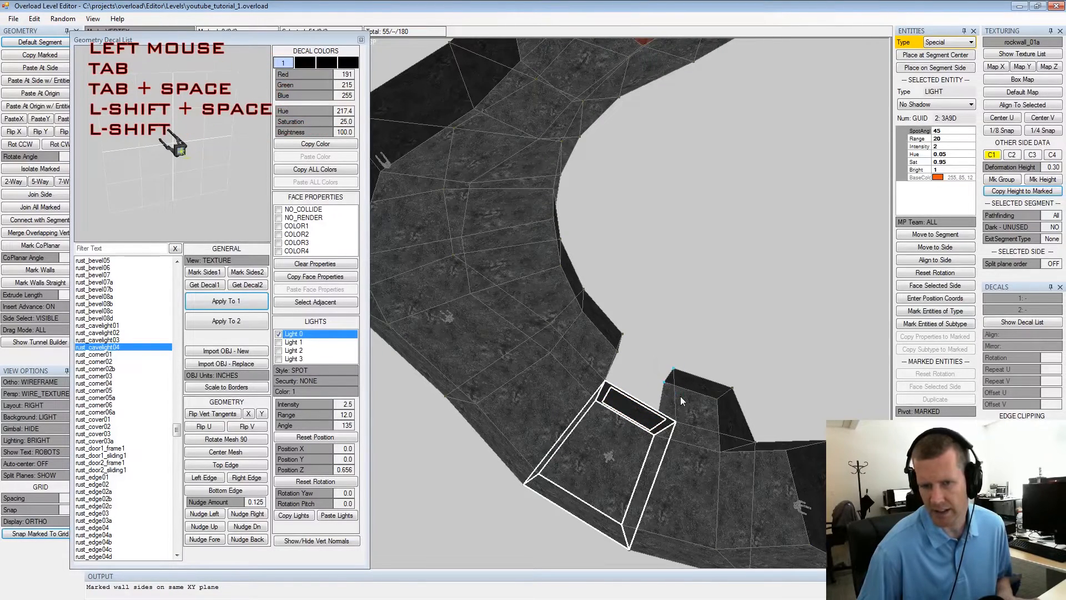
Close the decal list and shift the two marked inner-wall vertices at the cave bend slightly away from the selected segment
{"action": "left_click", "coordinate": [361, 40]}
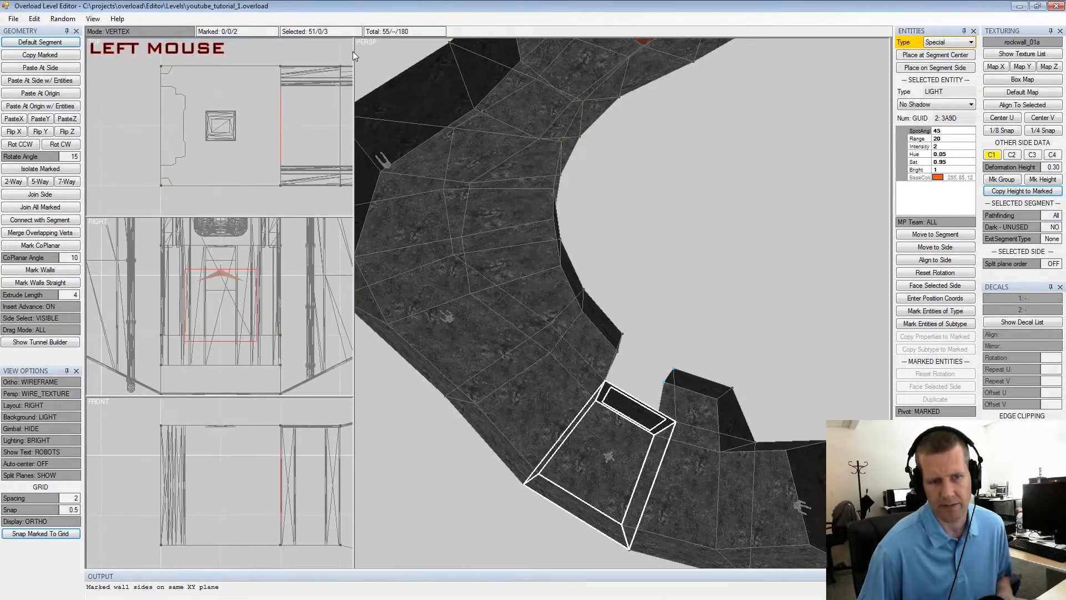
{"action": "scroll", "coordinate": [232, 148], "scroll_direction": "down", "scroll_amount": 5}
{"action": "middle_click_drag", "start_coordinate": [234, 151], "coordinate": [241, 186]}
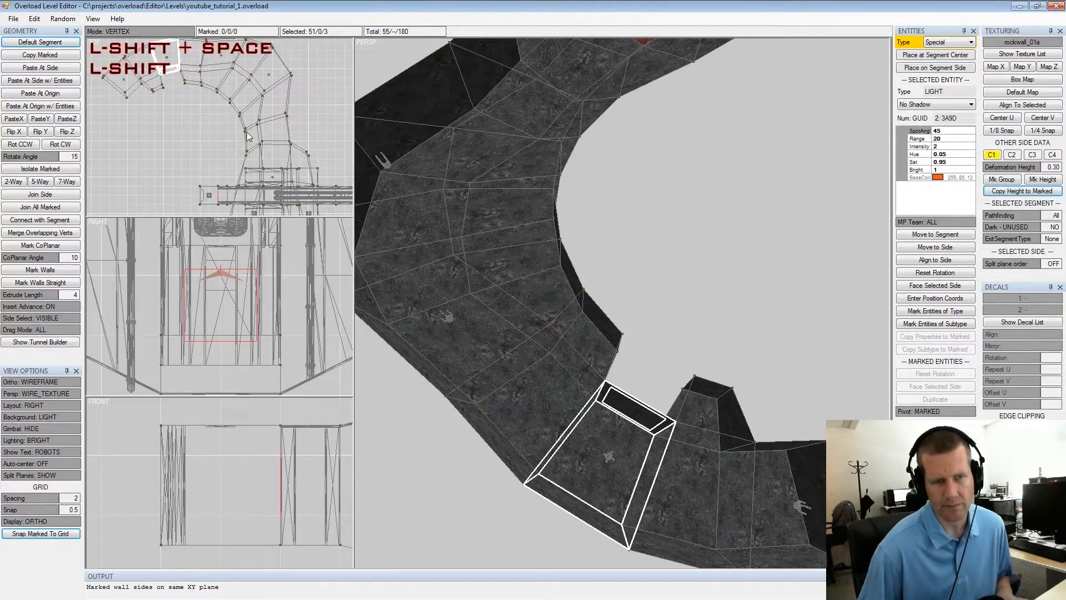
{"action": "key", "text": "alt+space"}
Examine the cave tunnel's lights and walls and the whole level from outside
{"action": "left_click_drag", "start_coordinate": [660, 361], "coordinate": [673, 349], "text": "alt"}
{"action": "scroll", "coordinate": [673, 331], "scroll_direction": "up", "scroll_amount": 3, "text": "alt"}
{"action": "middle_click_drag", "start_coordinate": [673, 332], "coordinate": [655, 322], "text": "alt"}
{"action": "left_click_drag", "start_coordinate": [653, 322], "coordinate": [645, 294], "text": "alt"}
{"action": "mouse_move", "coordinate": [643, 294]}
{"action": "middle_mouse_down", "text": "alt"}
{"action": "mouse_move", "coordinate": [672, 285]}
{"action": "mouse_move", "coordinate": [655, 292]}
{"action": "middle_mouse_up", "text": "alt"}
{"action": "scroll", "coordinate": [656, 292], "scroll_direction": "down", "scroll_amount": 3, "text": "alt"}
{"action": "left_click_drag", "start_coordinate": [655, 291], "coordinate": [623, 303], "text": "alt"}
{"action": "middle_click_drag", "start_coordinate": [622, 302], "coordinate": [642, 295], "text": "alt"}
{"action": "left_click_drag", "start_coordinate": [644, 299], "coordinate": [632, 278], "text": "alt"}
{"action": "middle_click_drag", "start_coordinate": [632, 278], "coordinate": [634, 353], "text": "alt"}
{"action": "scroll", "coordinate": [633, 352], "scroll_direction": "down", "scroll_amount": 3, "text": "alt"}
{"action": "left_click_drag", "start_coordinate": [635, 352], "coordinate": [642, 322], "text": "alt"}
{"action": "middle_click_drag", "start_coordinate": [642, 323], "coordinate": [642, 347], "text": "alt"}
{"action": "left_click_drag", "start_coordinate": [641, 342], "coordinate": [562, 364], "text": "alt"}
{"action": "middle_click_drag", "start_coordinate": [562, 364], "coordinate": [640, 380], "text": "alt"}
{"action": "left_click_drag", "start_coordinate": [641, 381], "coordinate": [621, 360], "text": "alt"}
Save the level and export it as the single player level youtube_tutorial_1.sp, replacing the existing file
{"action": "key", "text": "Tab"}
{"action": "left_click", "coordinate": [617, 293], "text": "ctrl"}
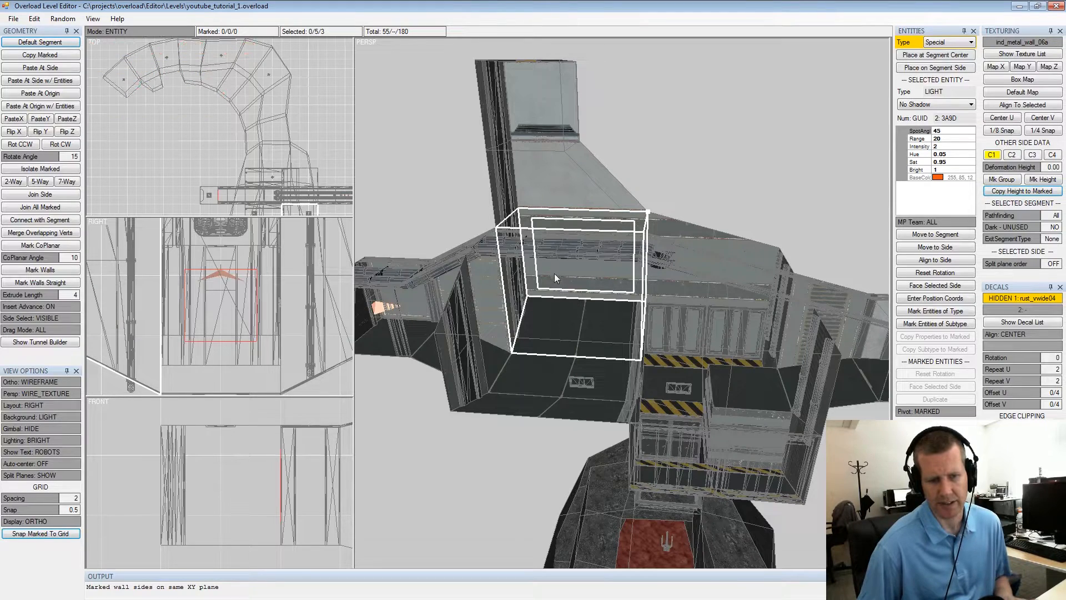
{"action": "left_click", "coordinate": [14, 18]}
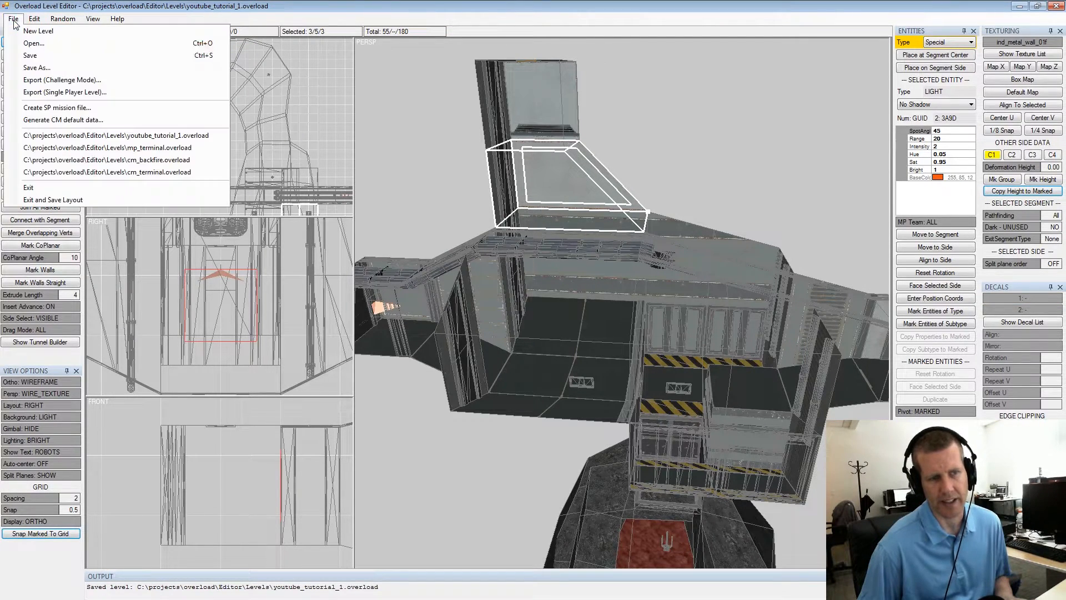
{"action": "left_click", "coordinate": [55, 92]}
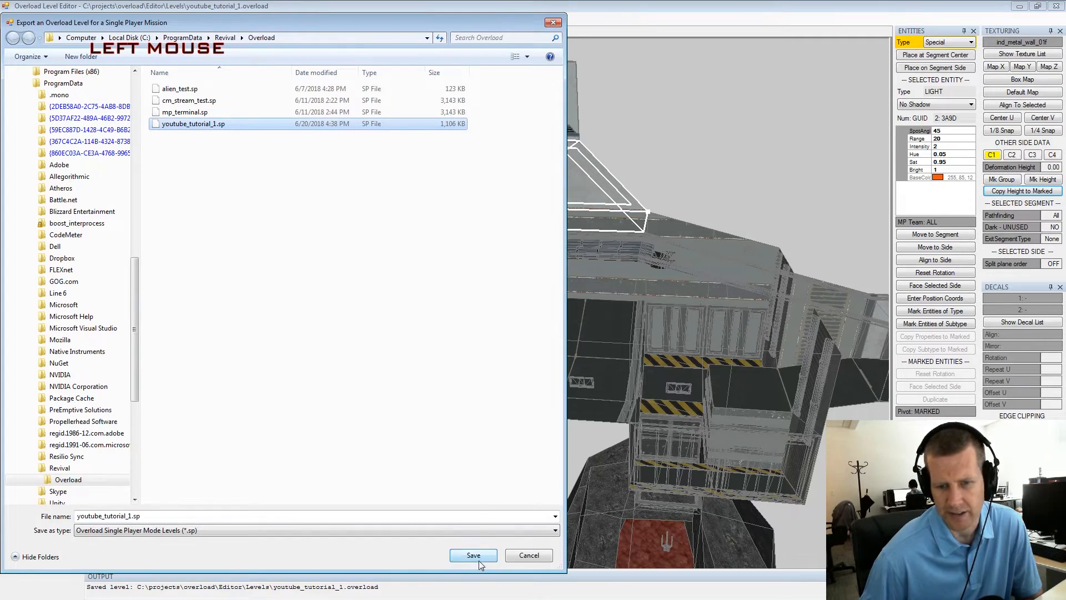
{"action": "left_click", "coordinate": [479, 562]}
{"action": "left_click", "coordinate": [559, 305]}
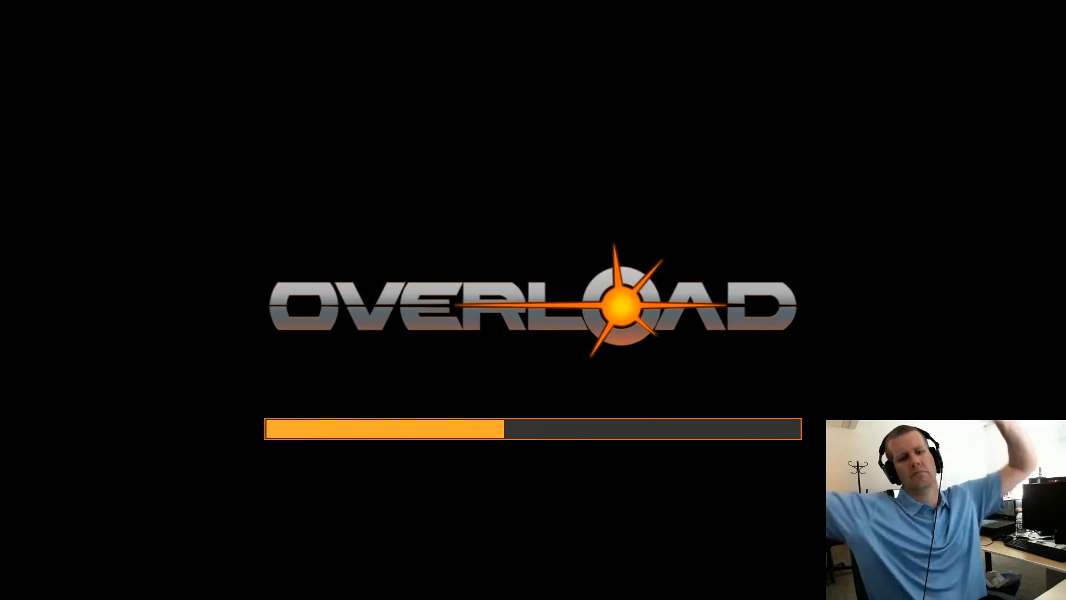
Switch to the Overload game and start the Youtube Tutorial 1 mission at Hotshot difficulty
{"action": "left_click", "coordinate": [48, 428]}
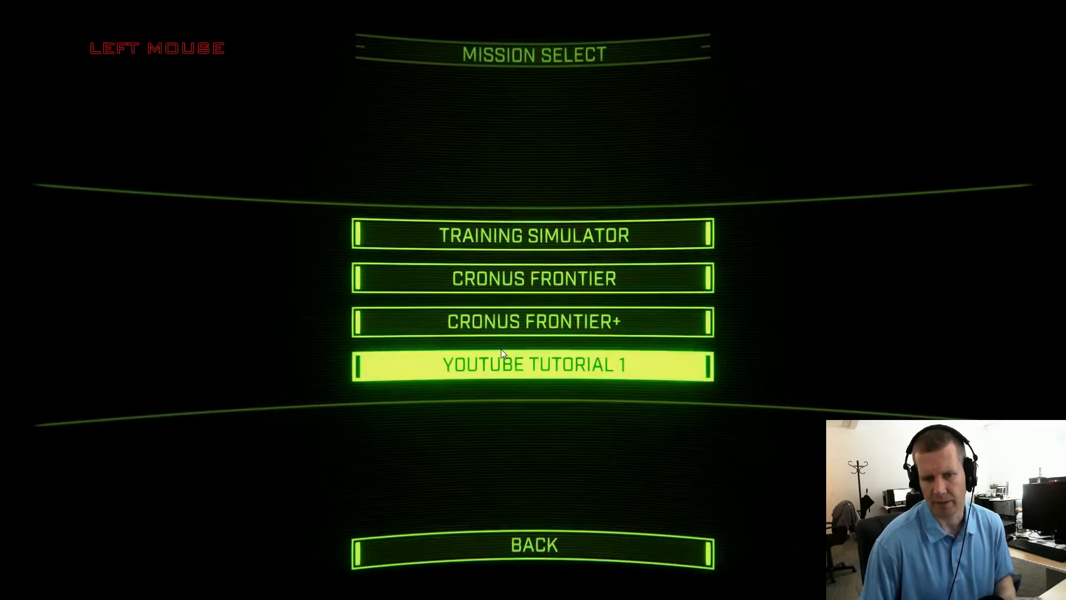
{"action": "left_click", "coordinate": [501, 357]}
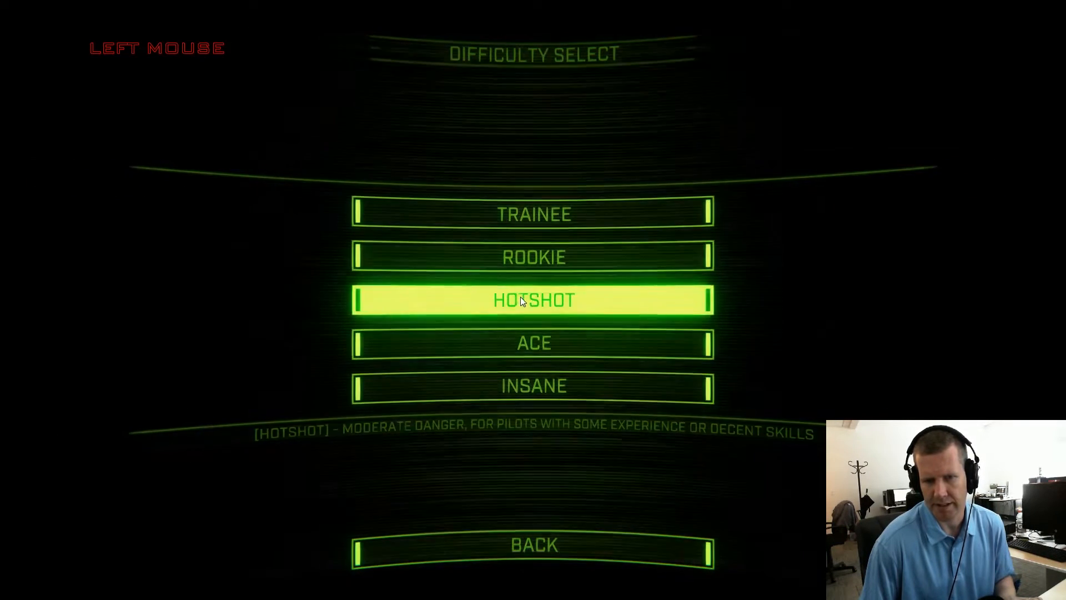
{"action": "left_click", "coordinate": [521, 301]}
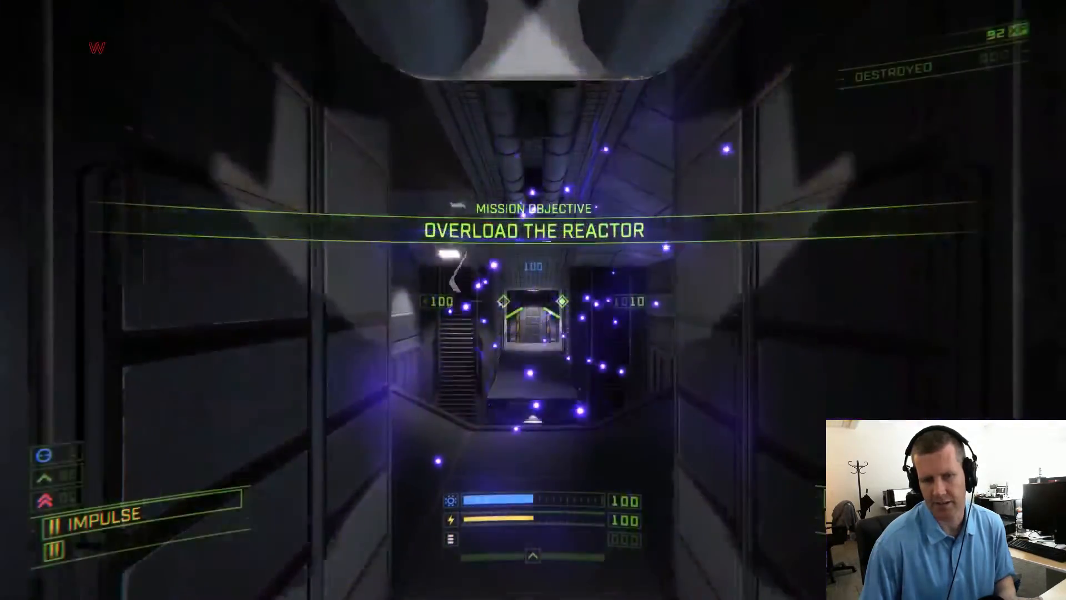
Fly around the start of the level in-game and examine the walls and edge trim beside the pipe-lined corridor
{"action": "key", "text": "d"}
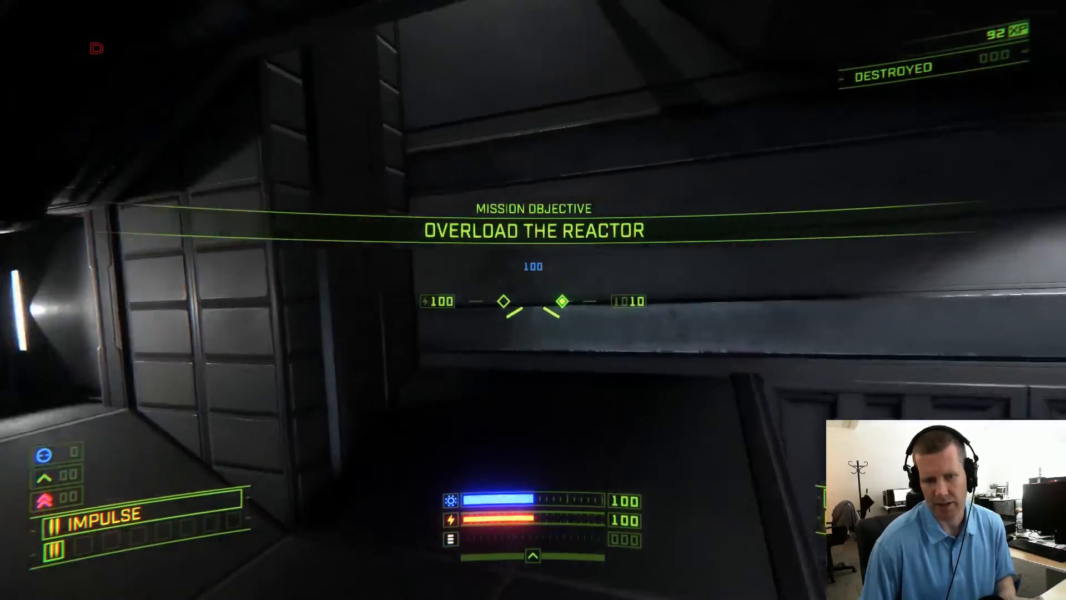
{"action": "key", "text": "w"}
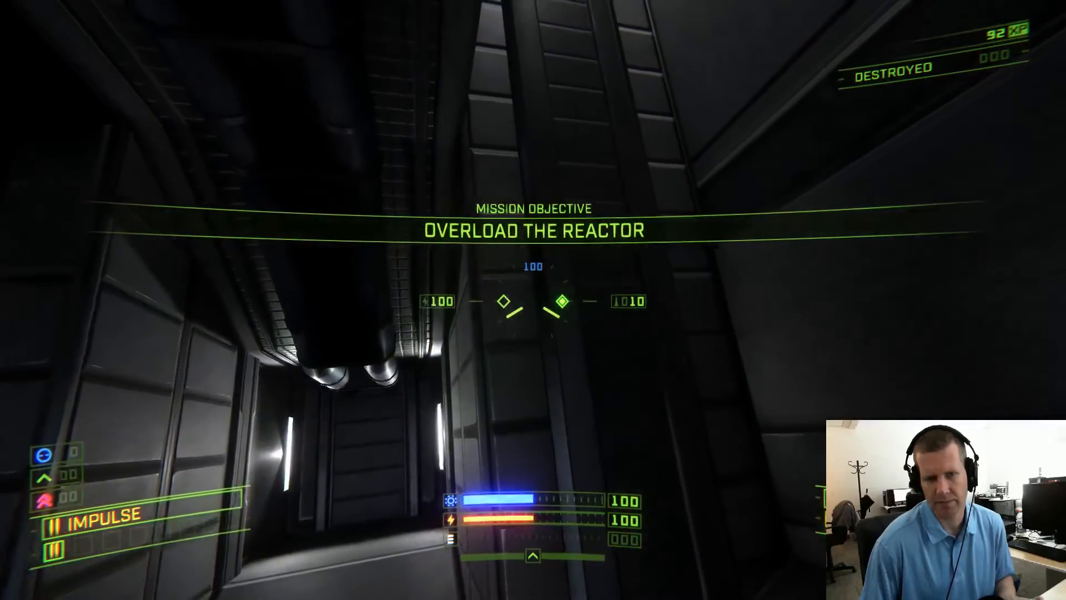
{"action": "key", "text": "d"}
{"action": "key", "text": "s"}
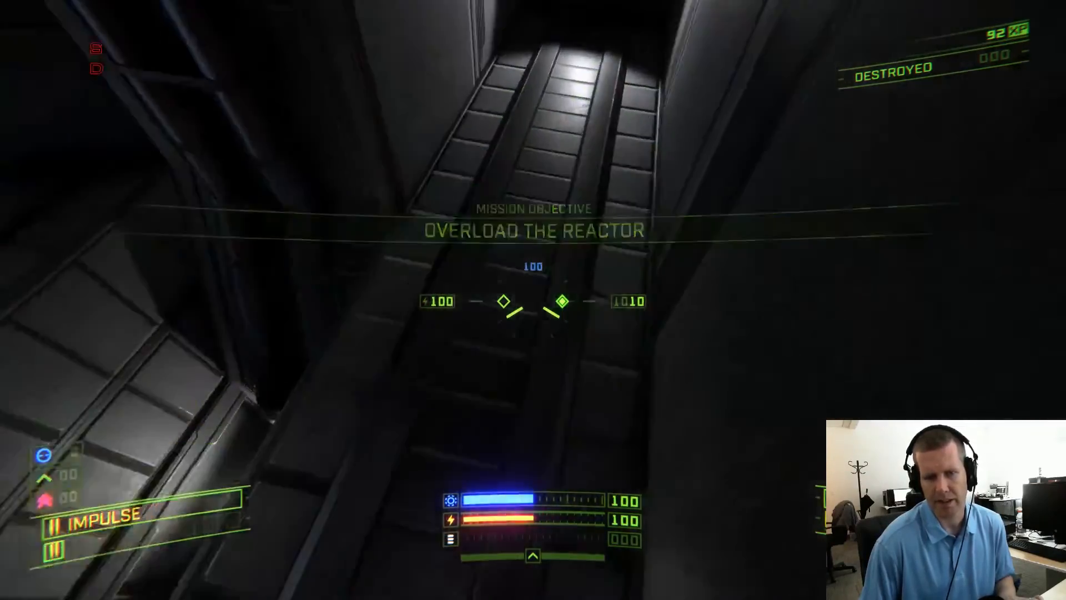
{"action": "key", "text": "a"}
{"action": "key", "text": "w"}
{"action": "key", "text": "d"}
{"action": "key", "text": "d"}
{"action": "key", "text": "w"}
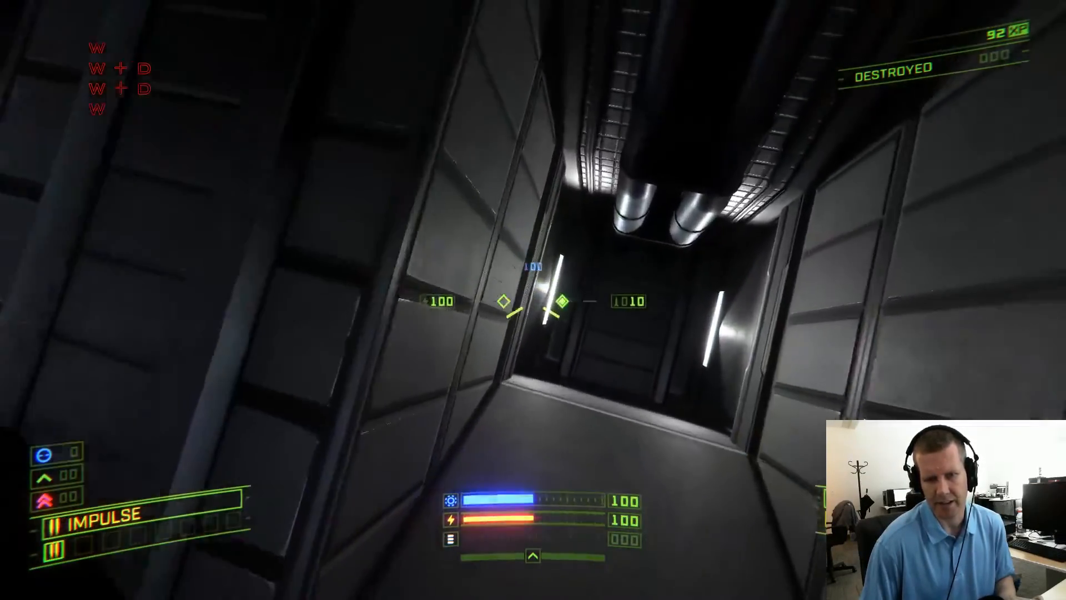
Examine the vertical wall lights, ceiling pipes and panel edges inside the pipe-lined corridor
{"action": "key", "text": "d"}
{"action": "key", "text": "e"}
{"action": "key", "text": "w"}
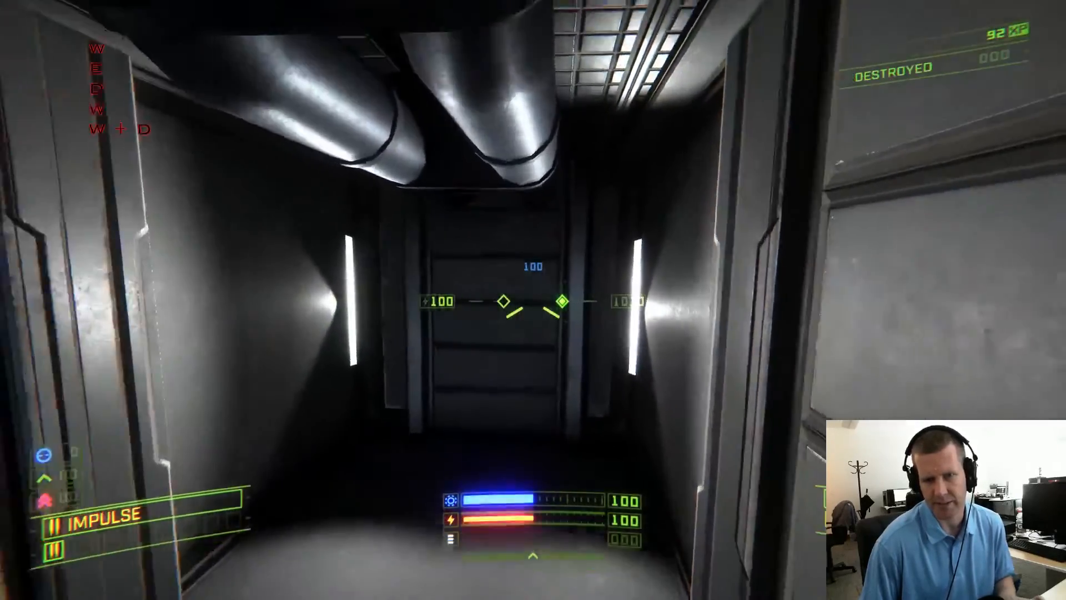
{"action": "key", "text": "s"}
{"action": "key", "text": "d"}
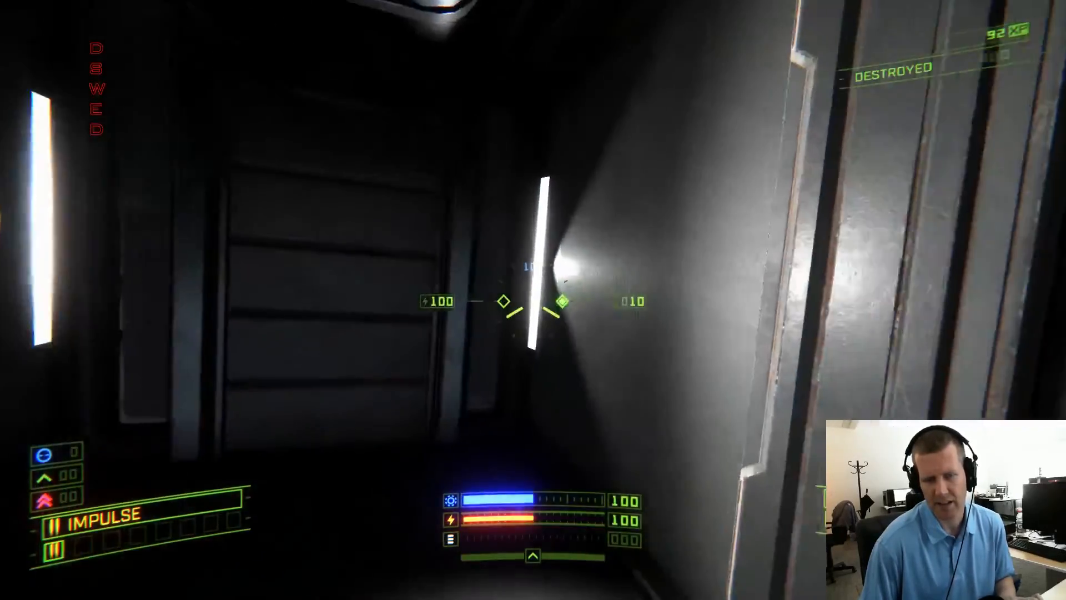
{"action": "key", "text": "s"}
{"action": "key", "text": "a"}
{"action": "key", "text": "w"}
{"action": "key", "text": "a"}
{"action": "key", "text": "a+w"}
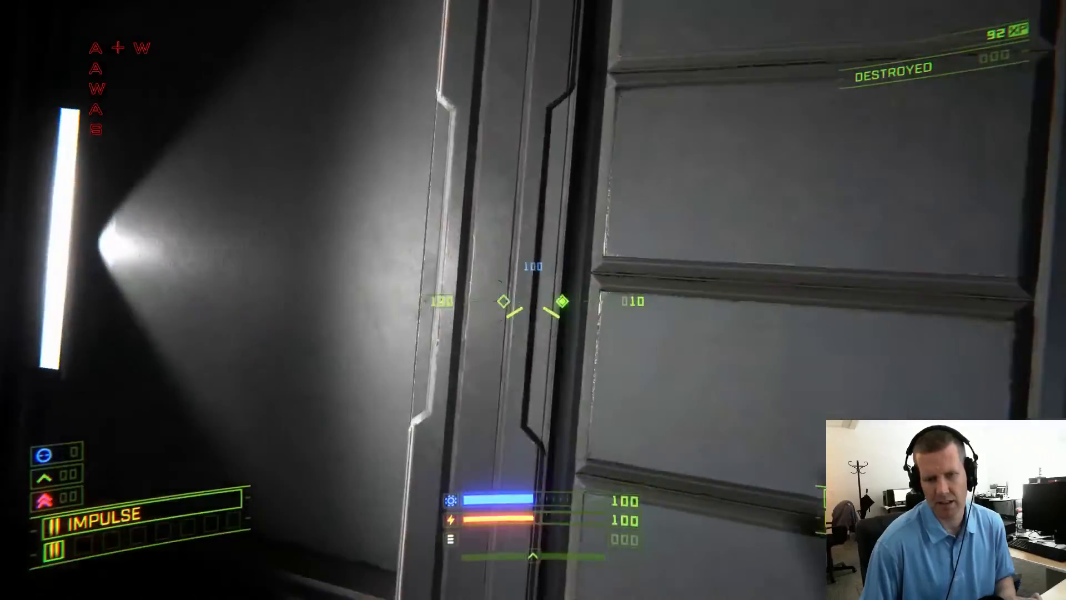
{"action": "key", "text": "w+a"}
Fly into the main room and examine its ceiling lights, side walls and hazard-striped floor opening
{"action": "key", "text": "w"}
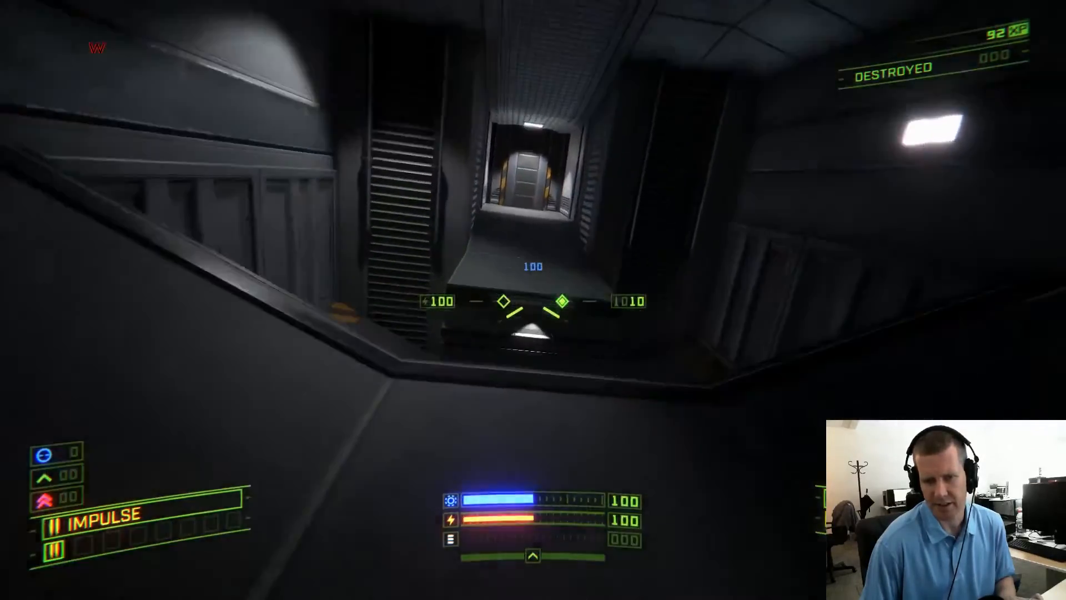
{"action": "key", "text": "d"}
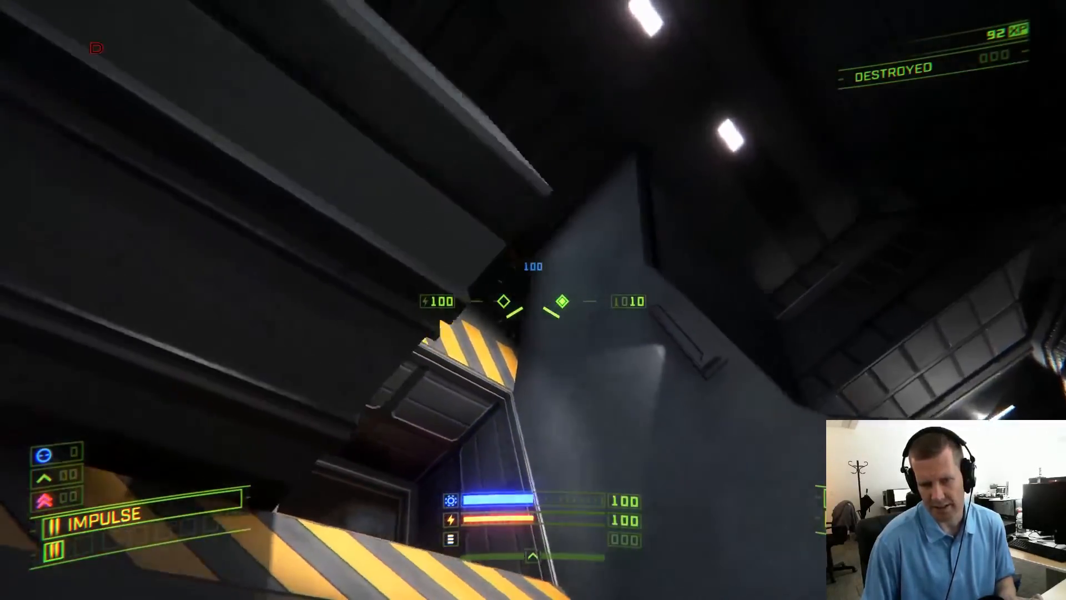
{"action": "key", "text": "s+d"}
{"action": "key", "text": "s"}
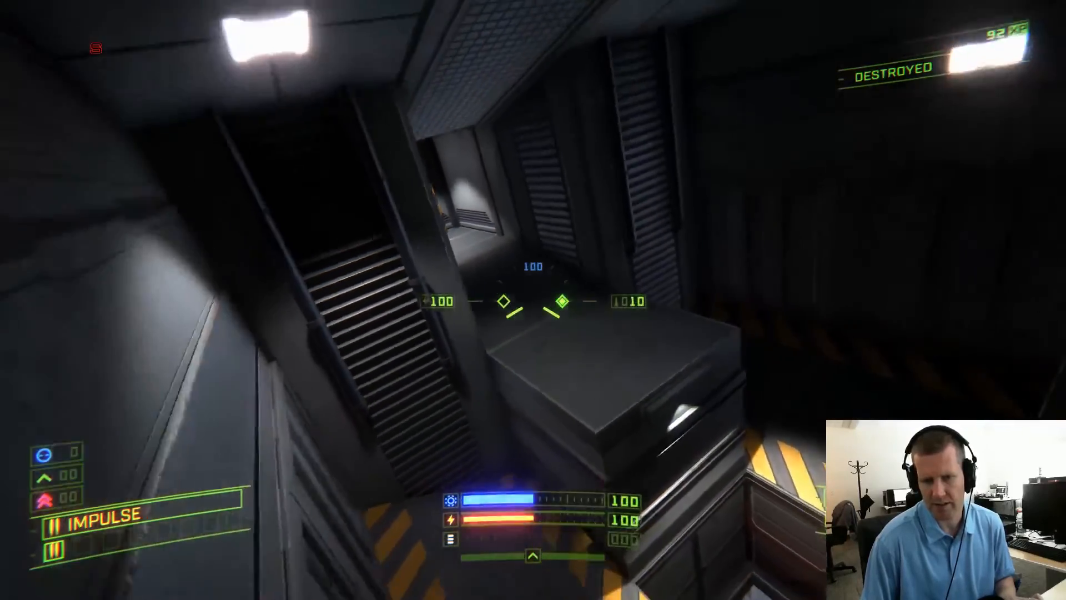
{"action": "key", "text": "w+d"}
{"action": "key", "text": "w"}
{"action": "key", "text": "q"}
{"action": "key", "text": "q+d"}
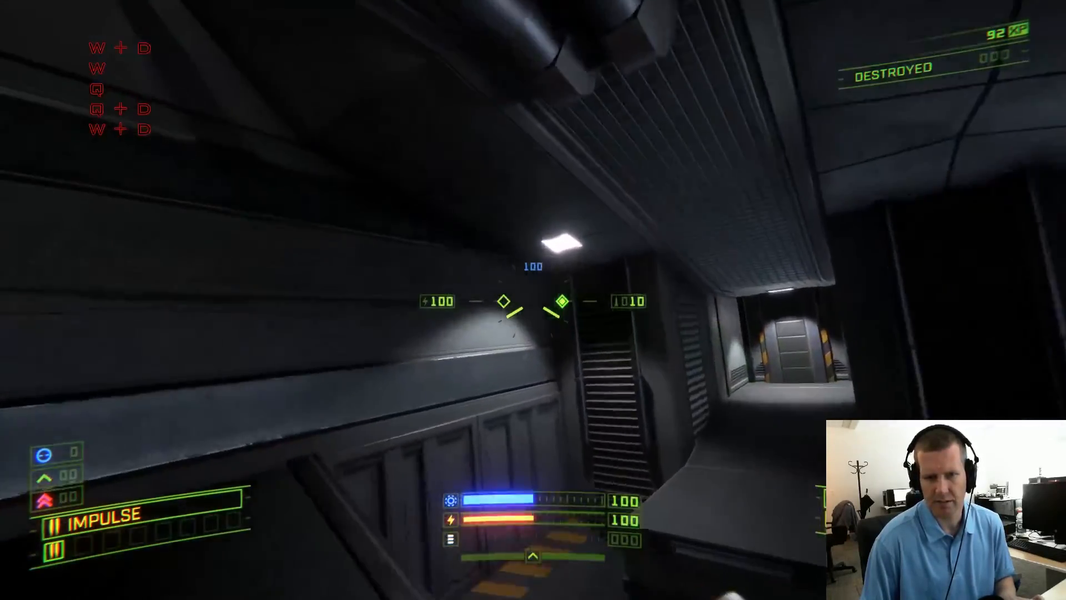
Examine the grate-ceilinged passage leading to the door and the louvred walls at its entrance
{"action": "key", "text": "w+d"}
{"action": "key", "text": "w"}
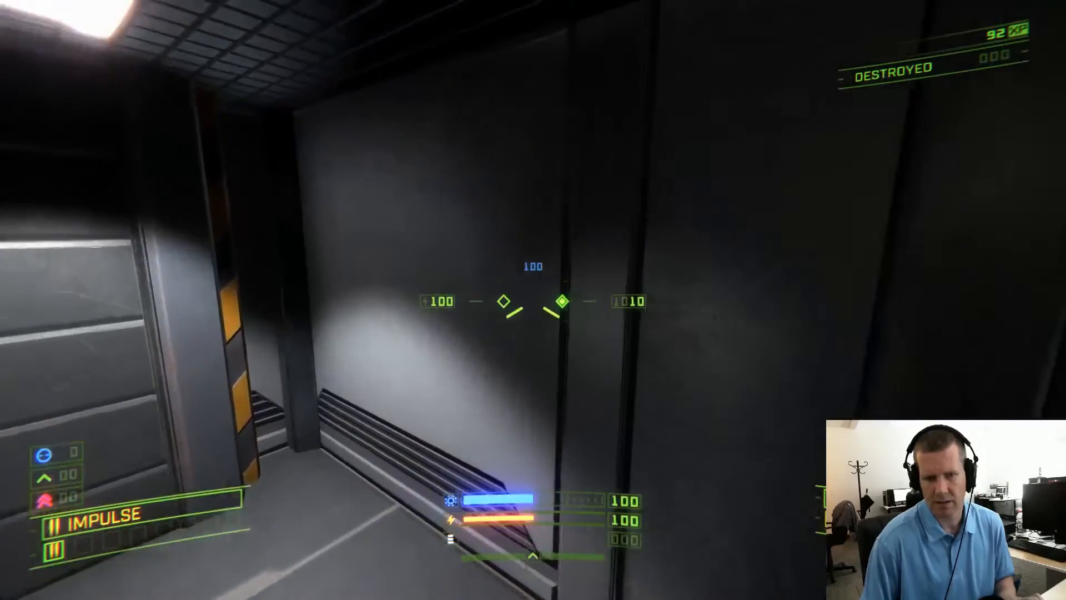
{"action": "key", "text": "a"}
{"action": "key", "text": "s"}
{"action": "key", "text": "s+d"}
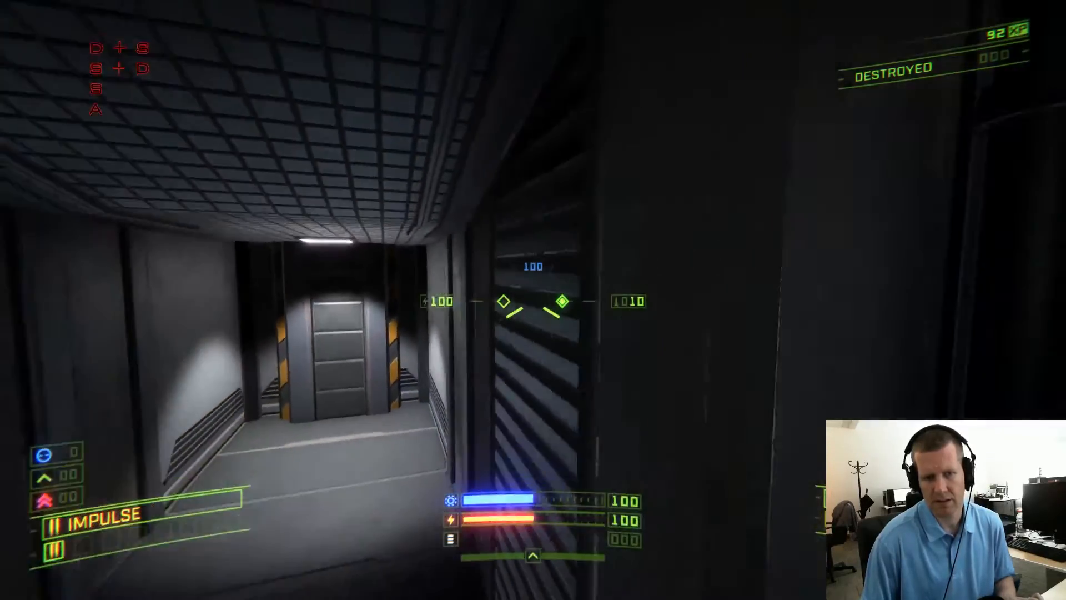
{"action": "key", "text": "a"}
{"action": "key", "text": "w"}
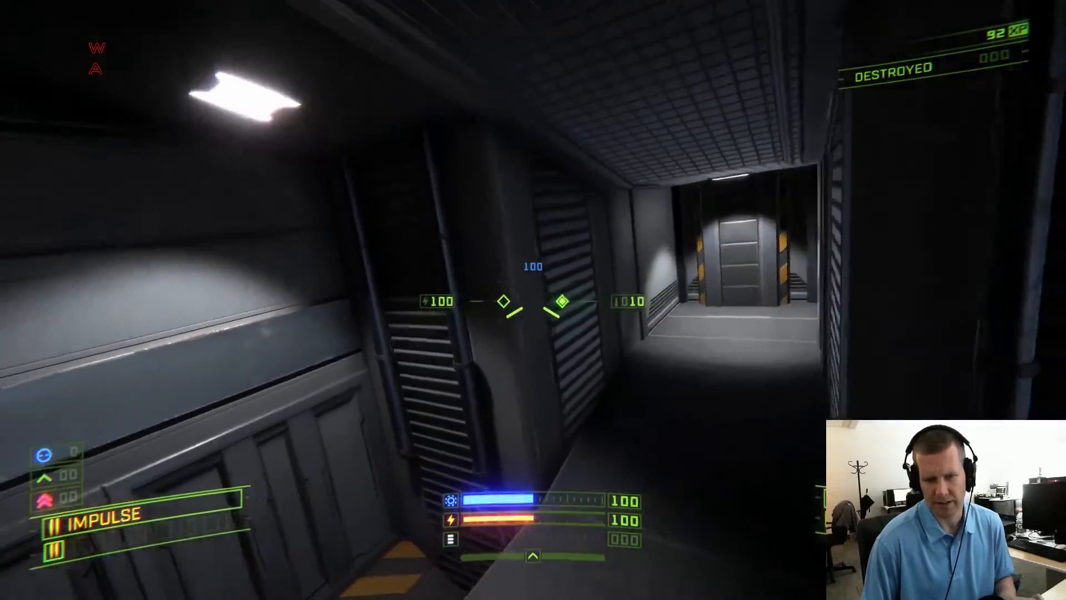
{"action": "key", "text": "a"}
{"action": "key", "text": "d"}
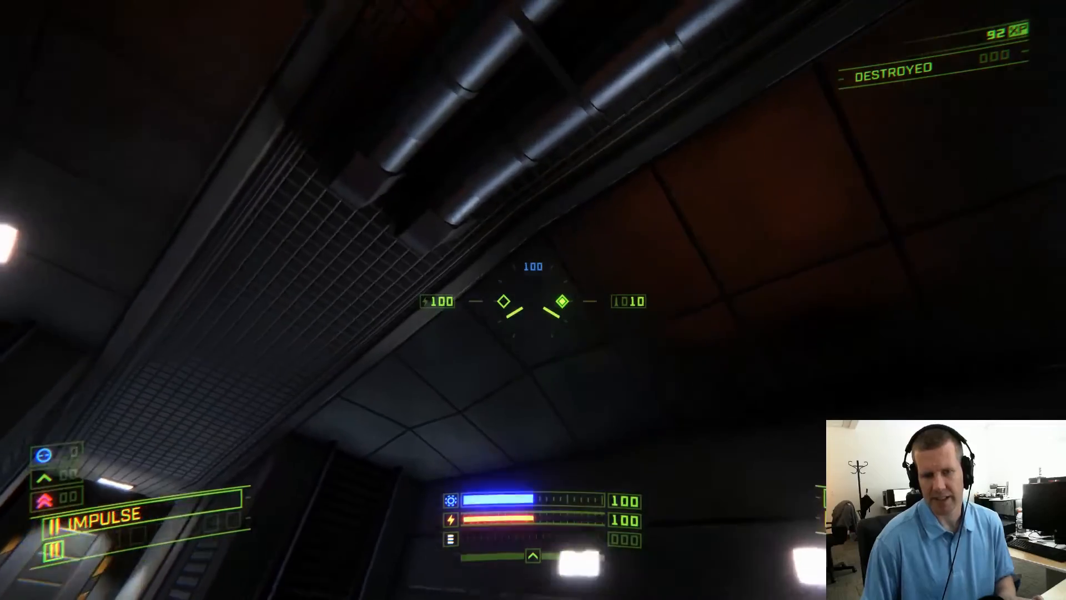
Inspect the main room's sloped ceiling panels and the trim along the central grate from several angles
{"action": "key", "text": "w"}
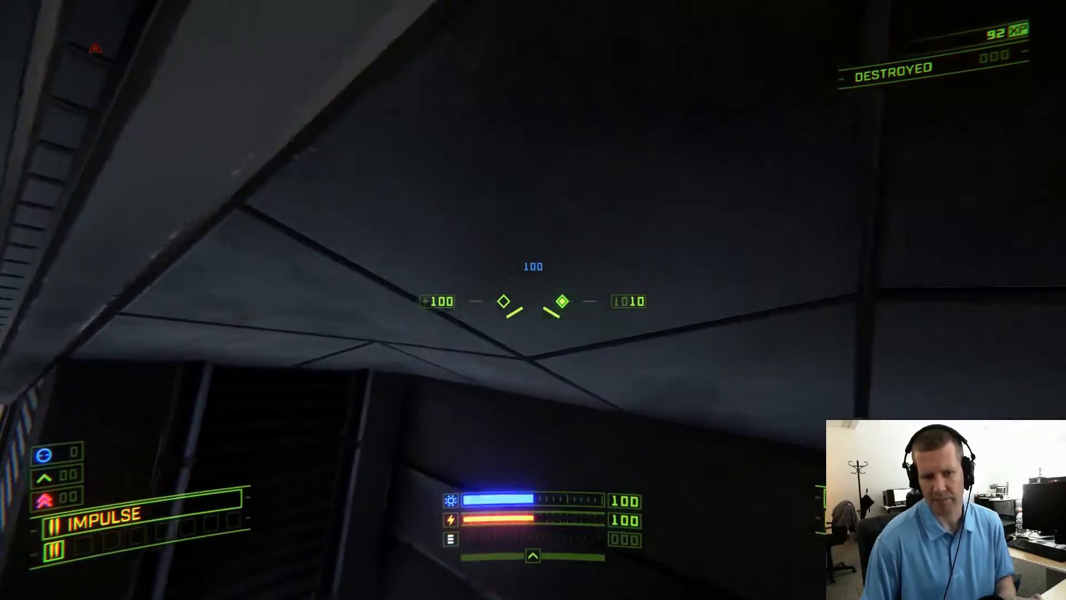
{"action": "key", "text": "s"}
{"action": "key", "text": "w"}
{"action": "key", "text": "a"}
{"action": "key", "text": "d"}
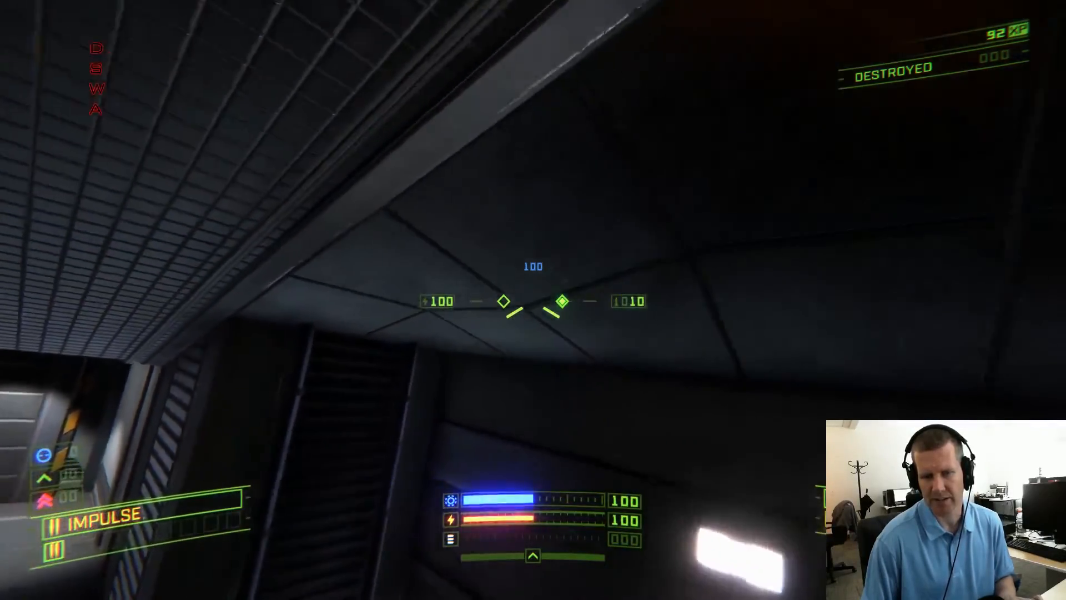
{"action": "key", "text": "w"}
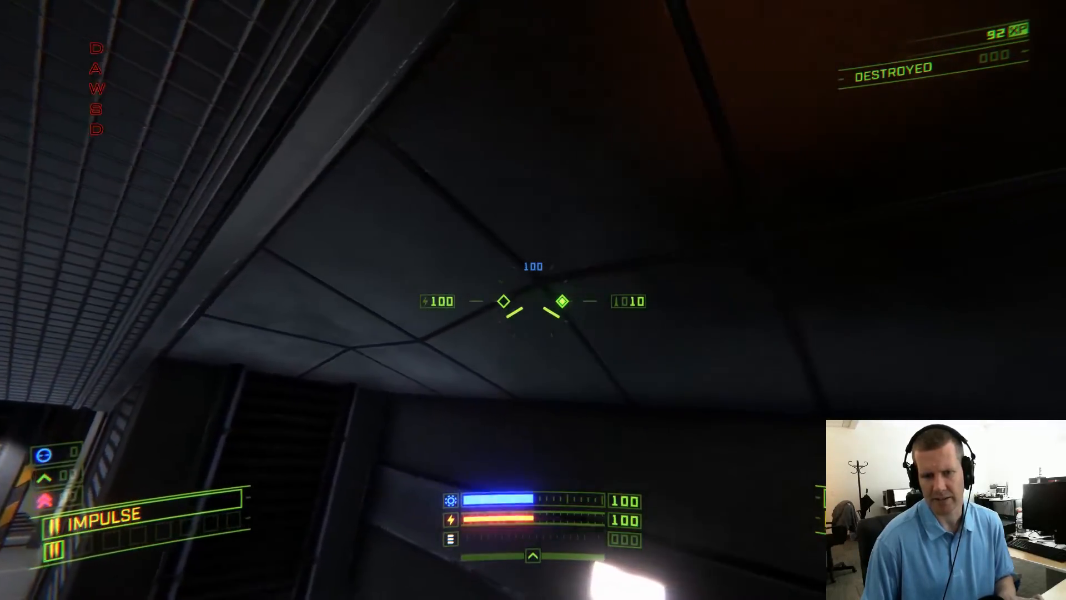
{"action": "key", "text": "w"}
{"action": "key", "text": "d"}
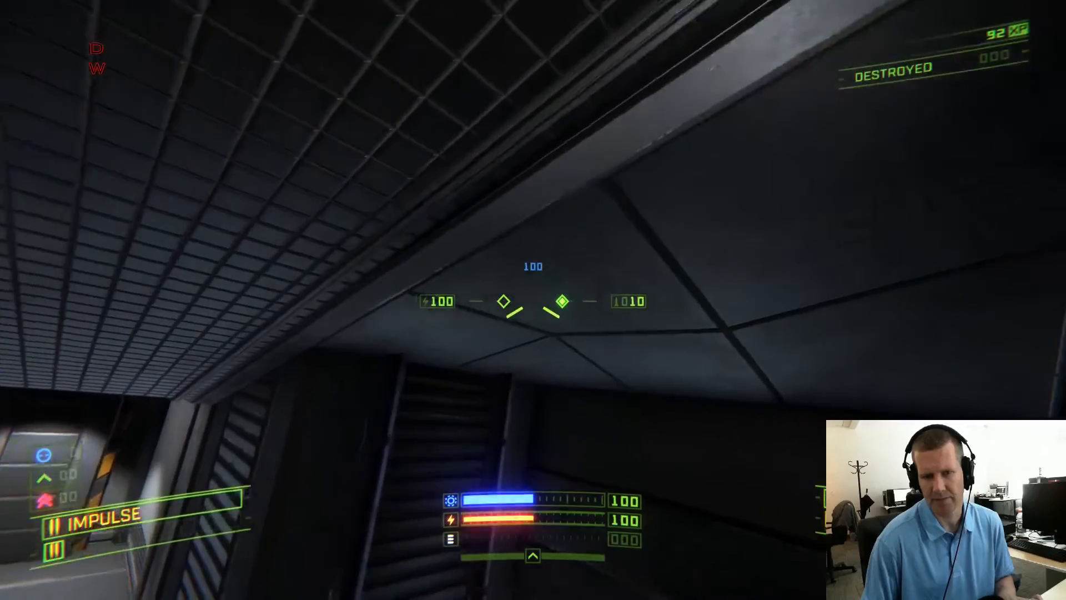
{"action": "key", "text": "s"}
{"action": "key", "text": "d"}
{"action": "key", "text": "d"}
{"action": "key", "text": "d"}
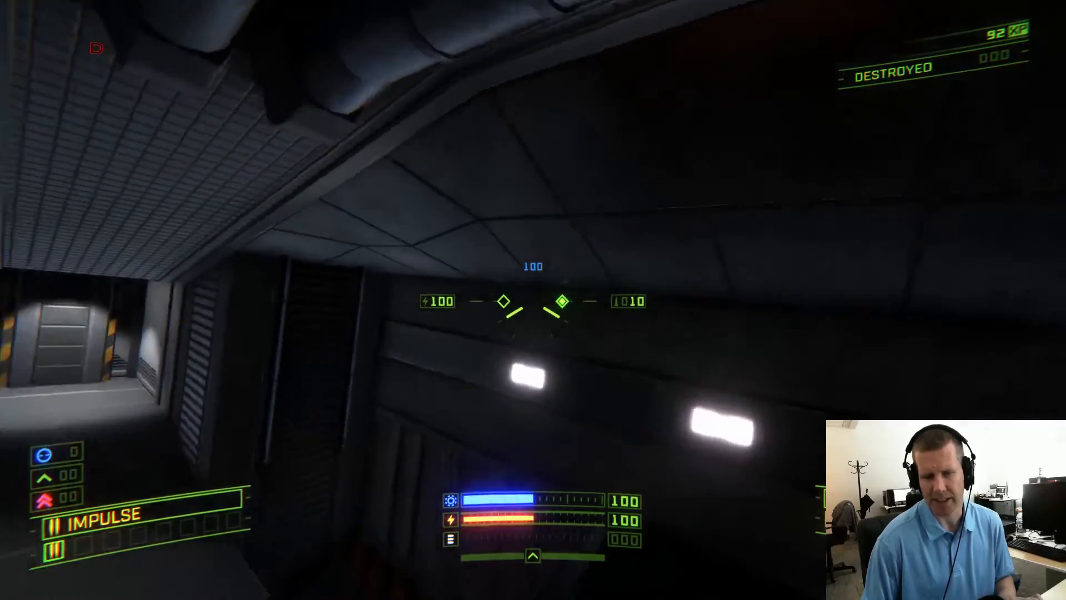
{"action": "key", "text": "w"}
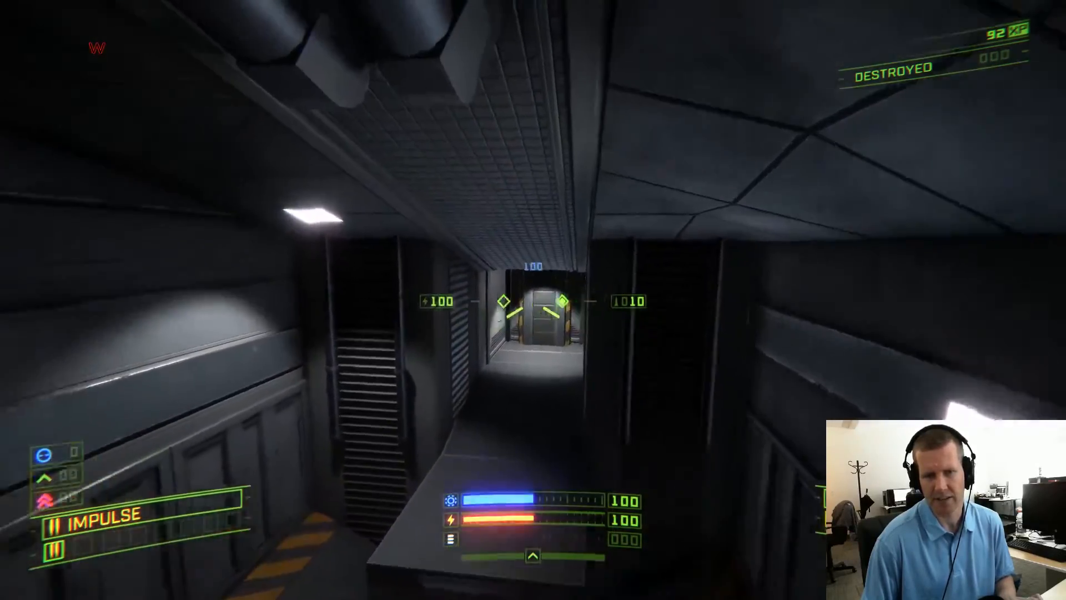
{"action": "key", "text": "s"}
{"action": "key", "text": "w"}
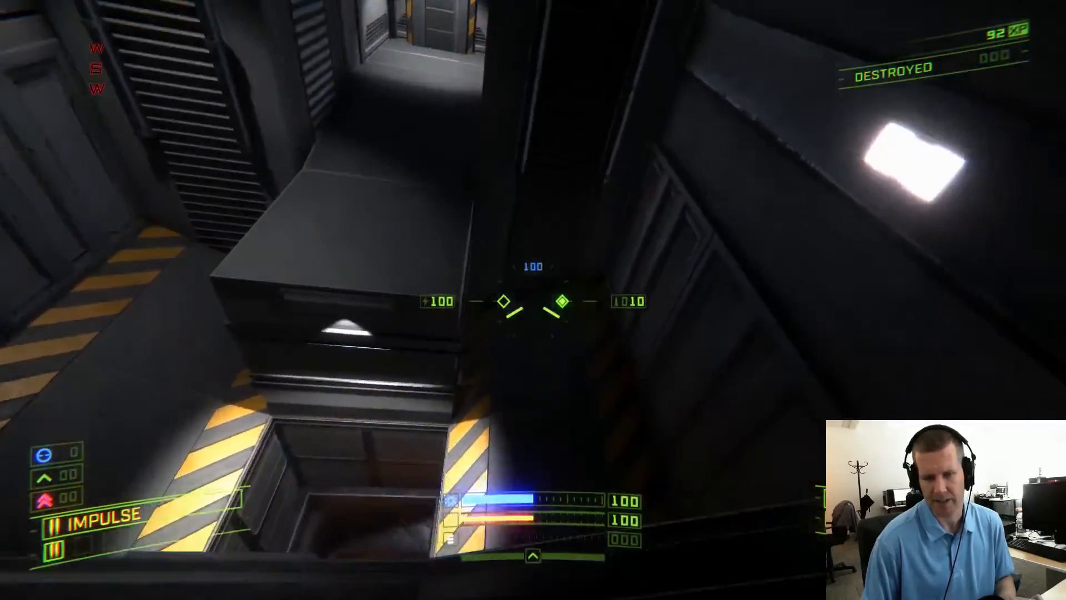
Fly down through the hazard-striped floor opening into the cave and examine the shaft's framed edges against the rock
{"action": "key", "text": "w+a"}
{"action": "key", "text": "w"}
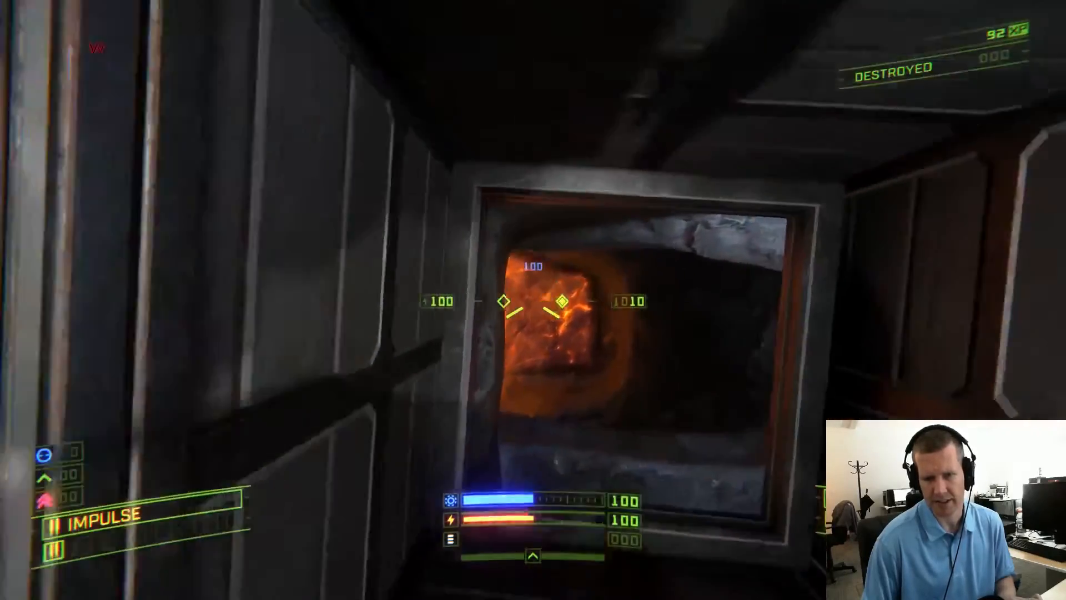
{"action": "key", "text": "w"}
{"action": "key", "text": "d"}
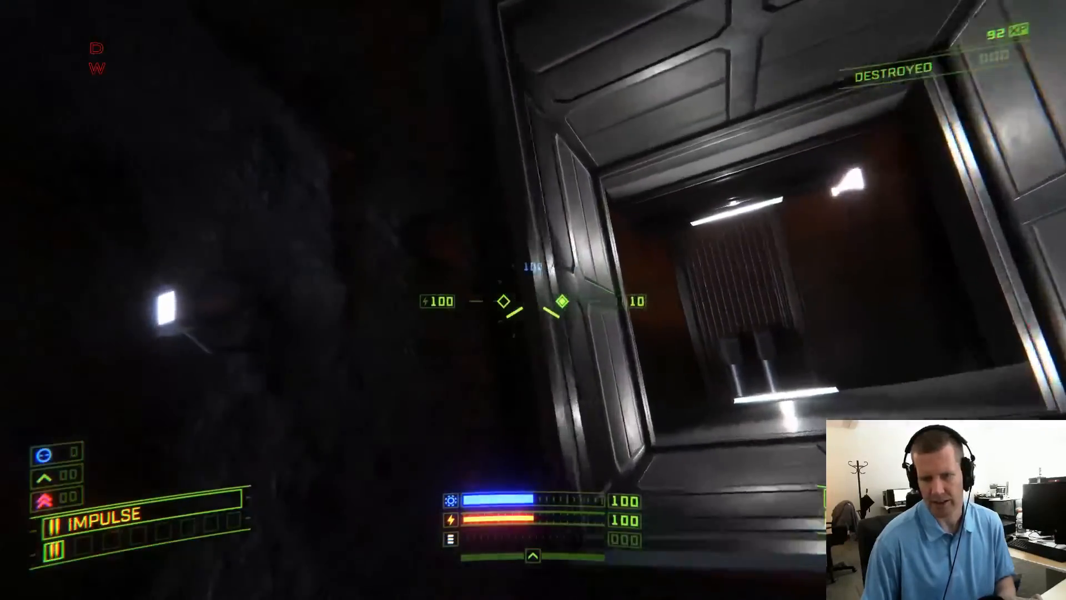
{"action": "key", "text": "w"}
{"action": "key", "text": "d"}
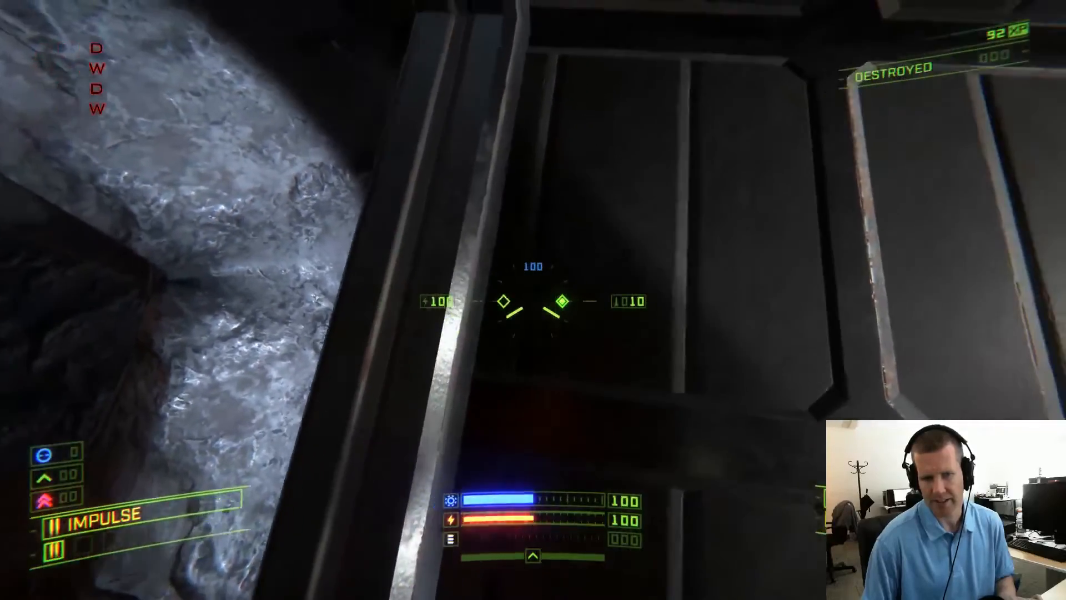
{"action": "key", "text": "a"}
{"action": "key", "text": "w"}
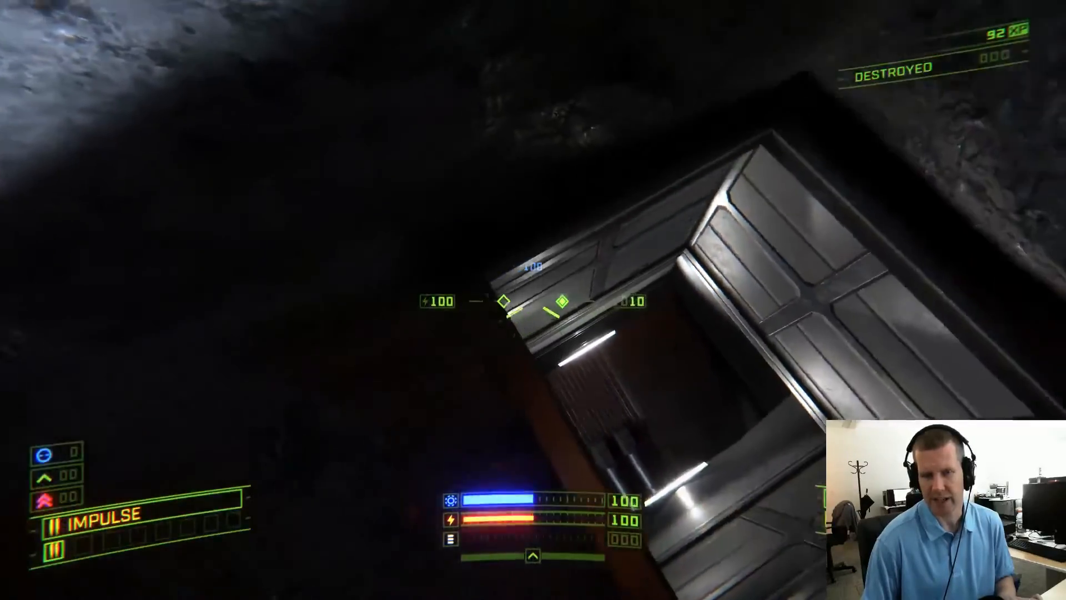
Fly back and forth through the shaft between the cave and the main room, examining its panelled walls, framed edges and striped opening
{"action": "key", "text": "space"}
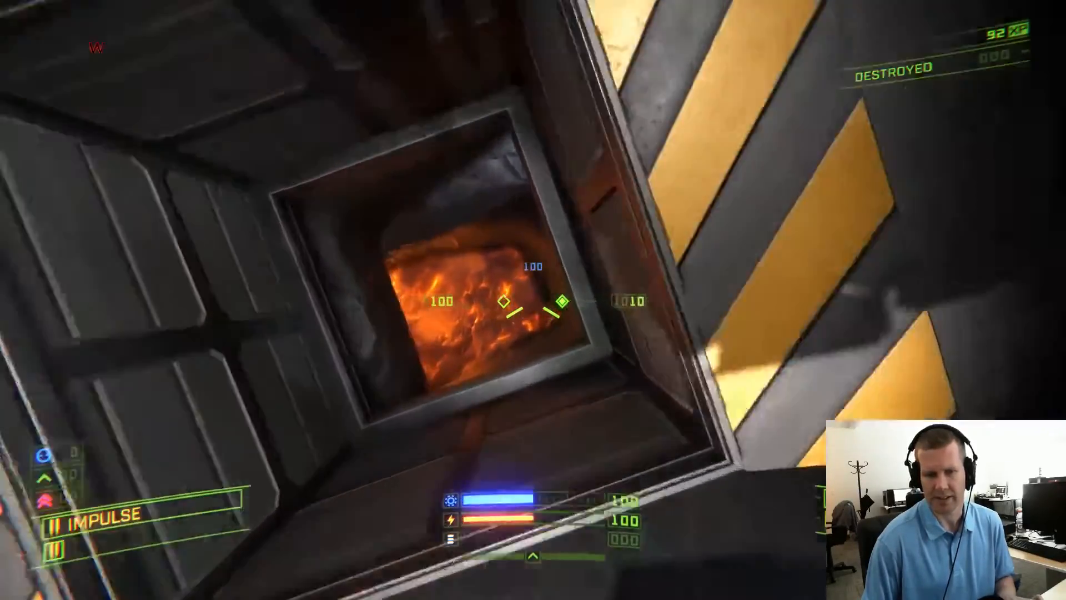
{"action": "key", "text": "s"}
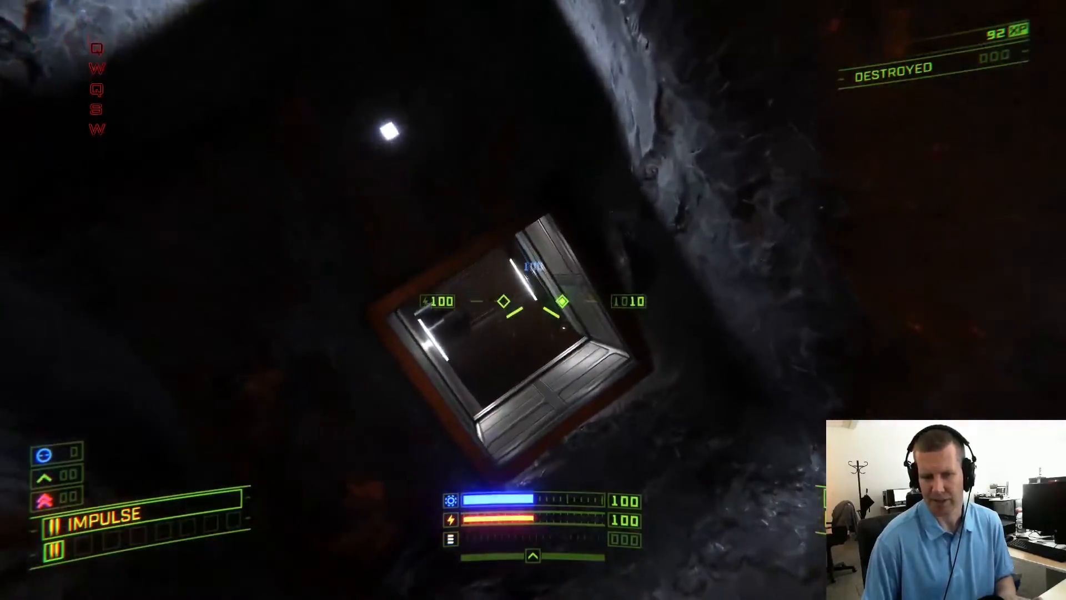
{"action": "key", "text": "w"}
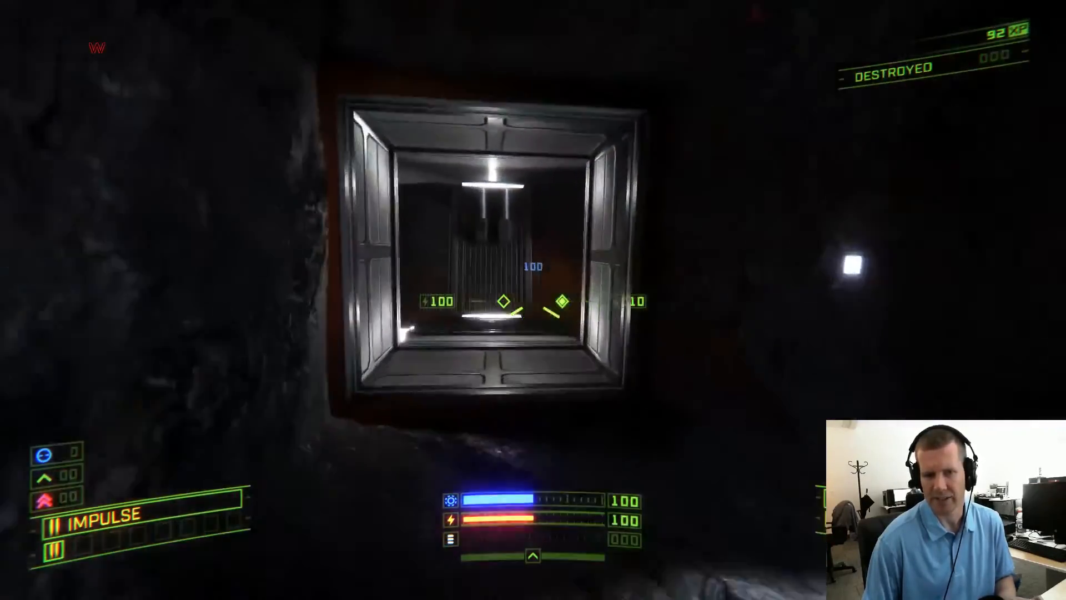
{"action": "key", "text": "d"}
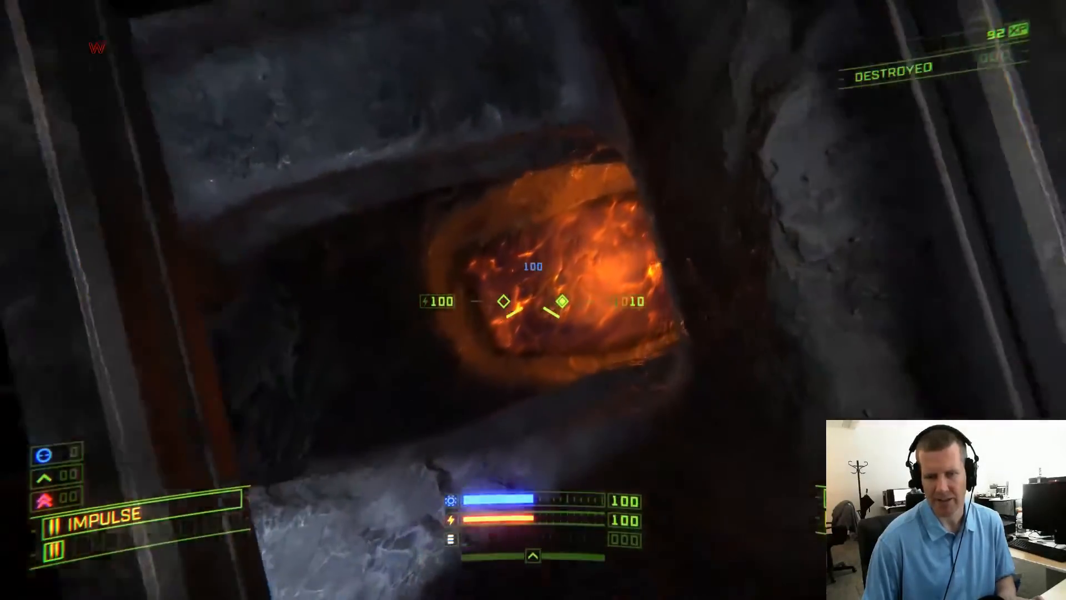
{"action": "key", "text": "s"}
{"action": "key", "text": "w"}
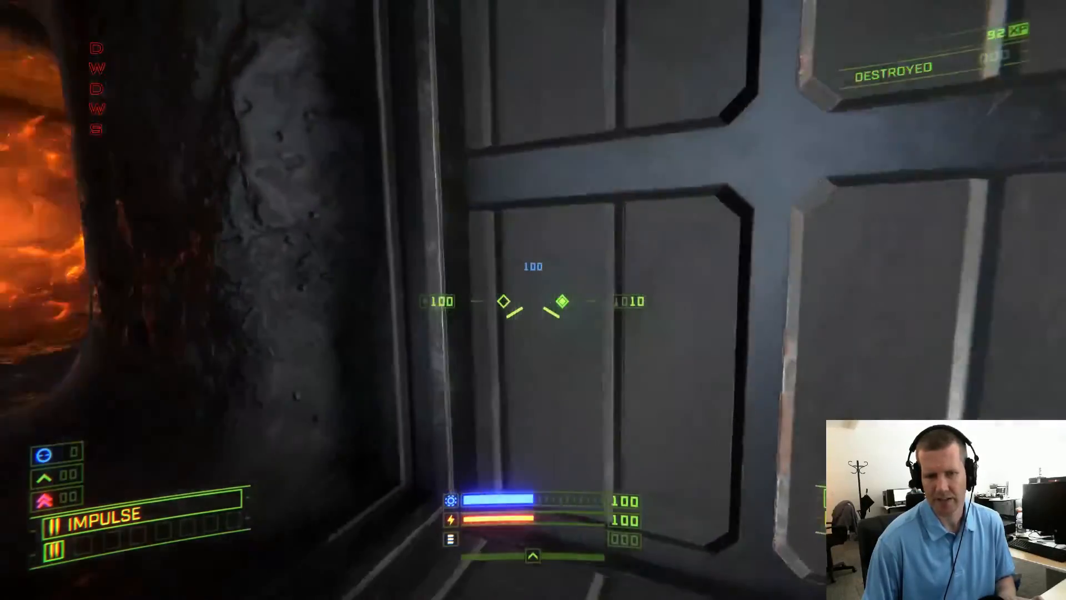
{"action": "key", "text": "s"}
{"action": "key", "text": "w"}
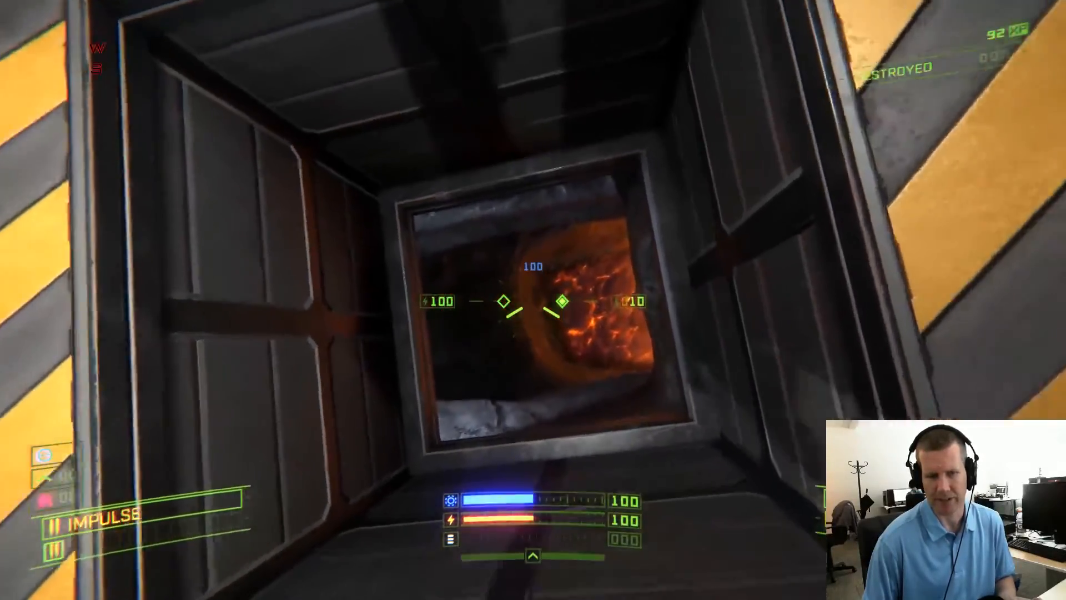
{"action": "key", "text": "q"}
{"action": "key", "text": "w"}
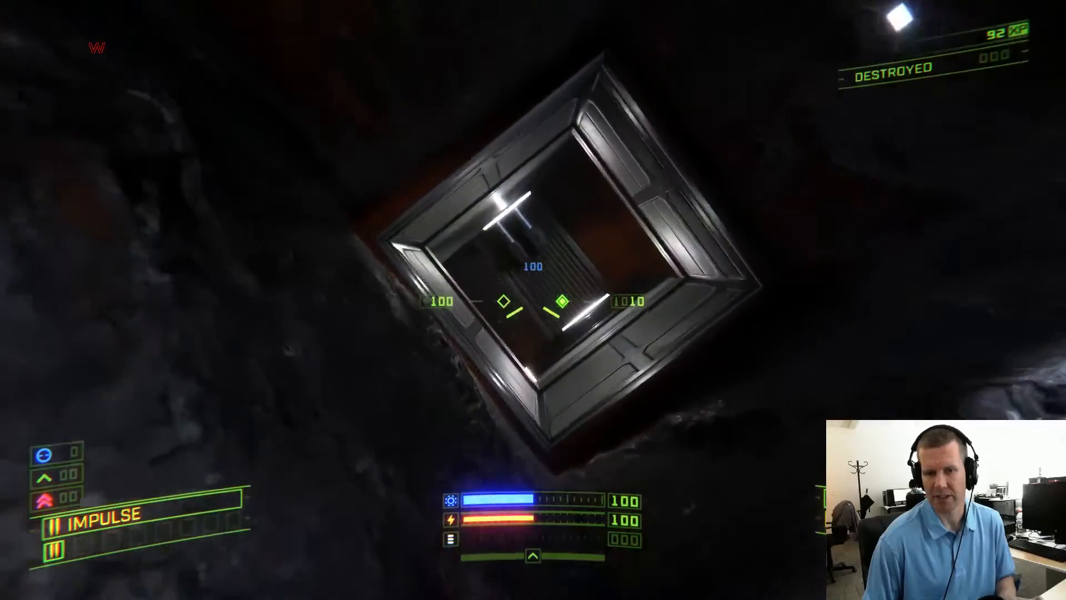
Fly up into the main room and examine its lights and side walls, plus the adjoining passage with pipes along its ceiling
{"action": "key", "text": "w"}
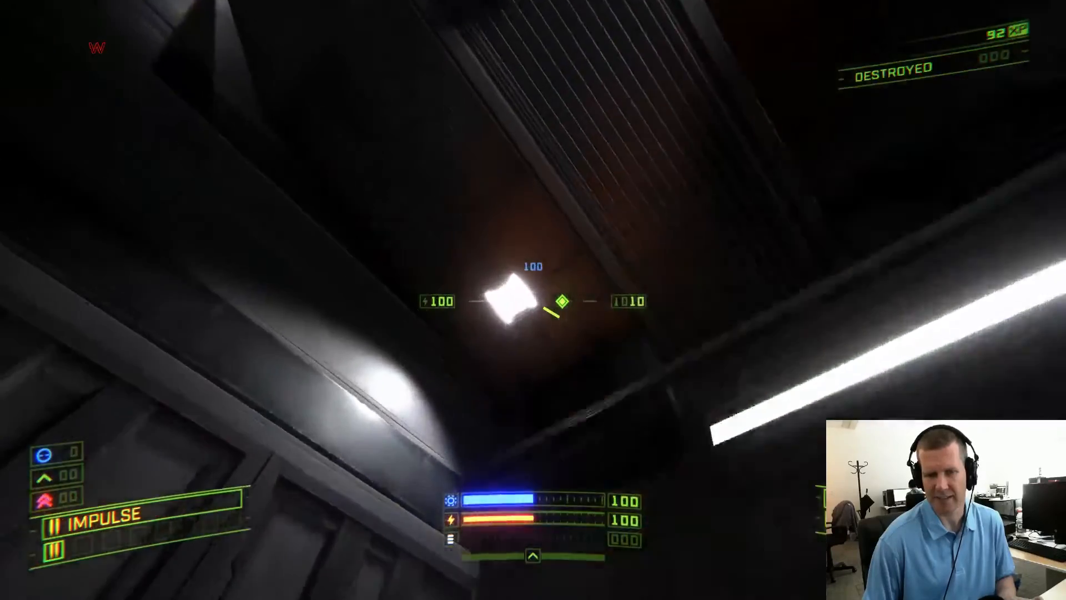
{"action": "key", "text": "q"}
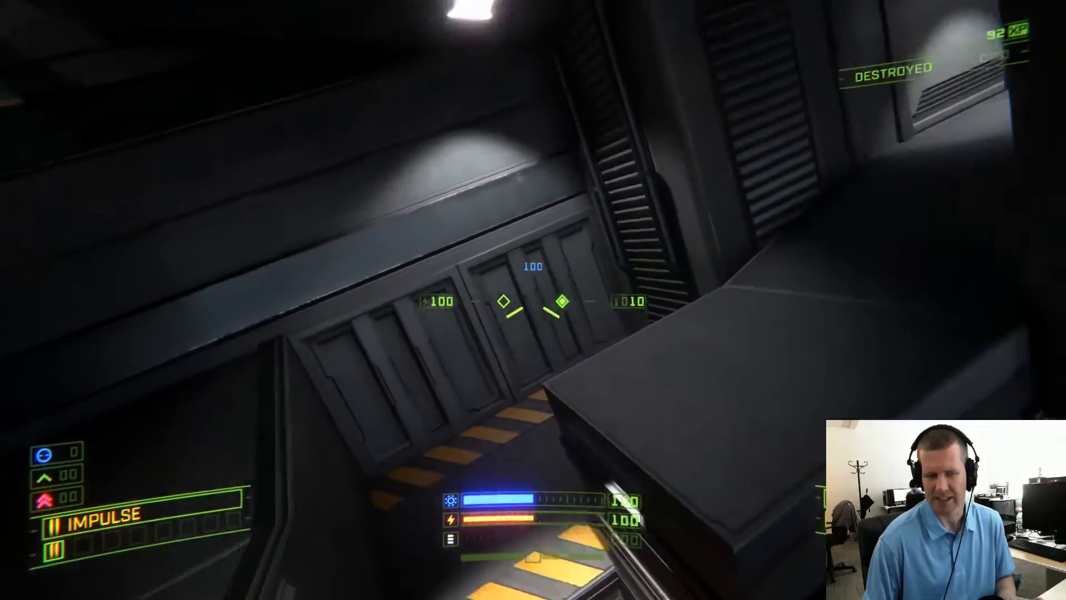
{"action": "key", "text": "w"}
{"action": "key", "text": "q"}
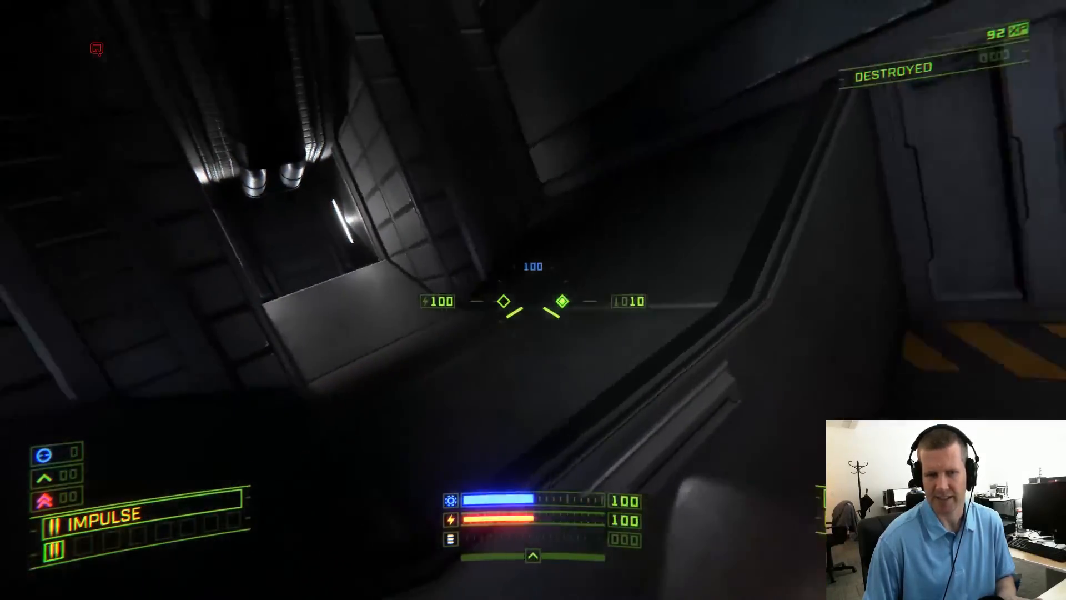
{"action": "key", "text": "w"}
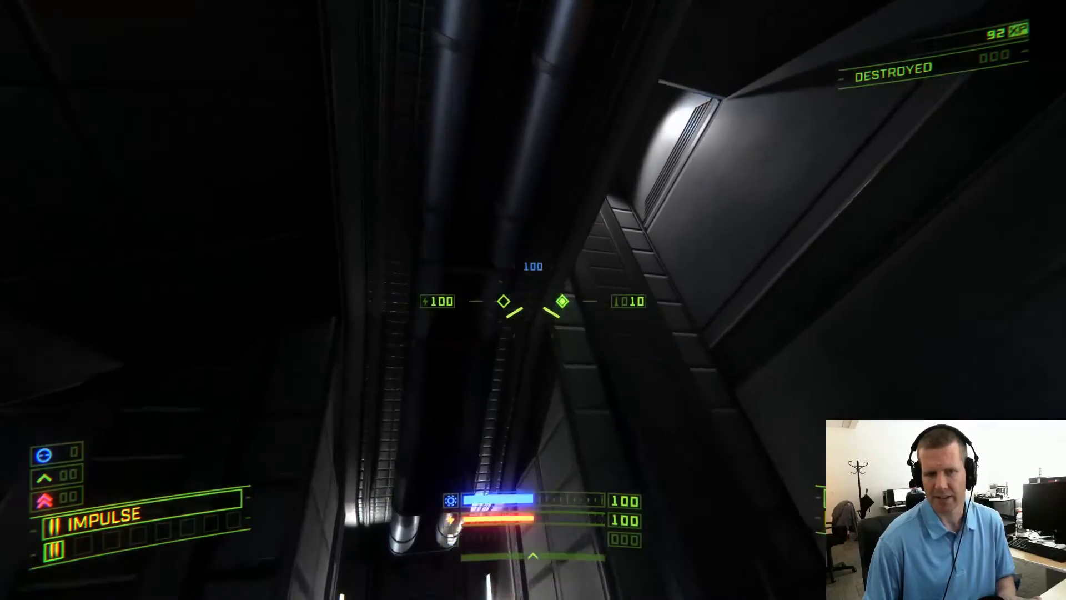
{"action": "key", "text": "a"}
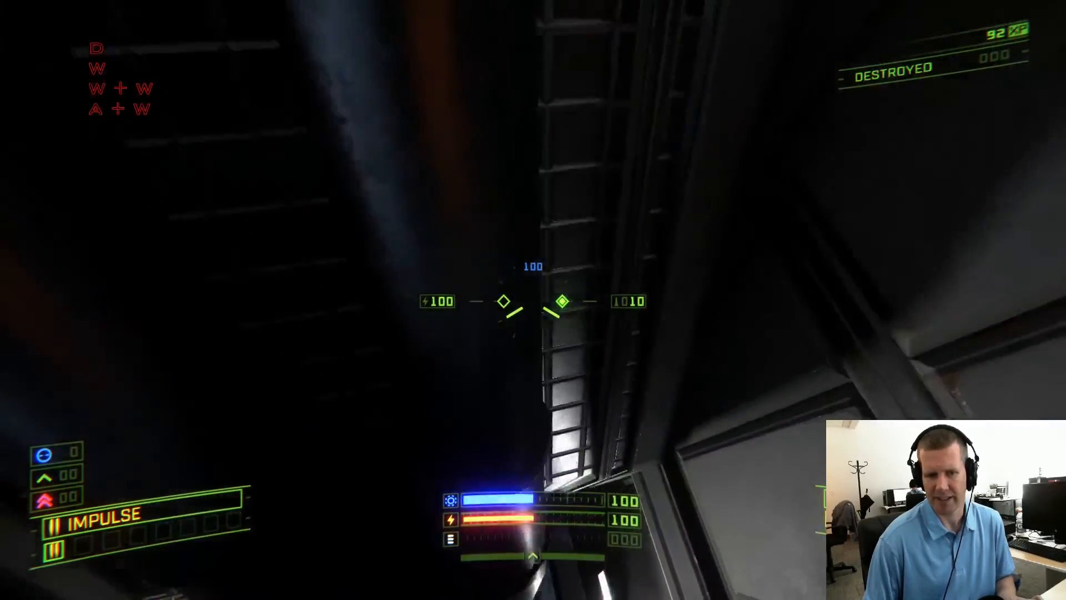
{"action": "key", "text": "w"}
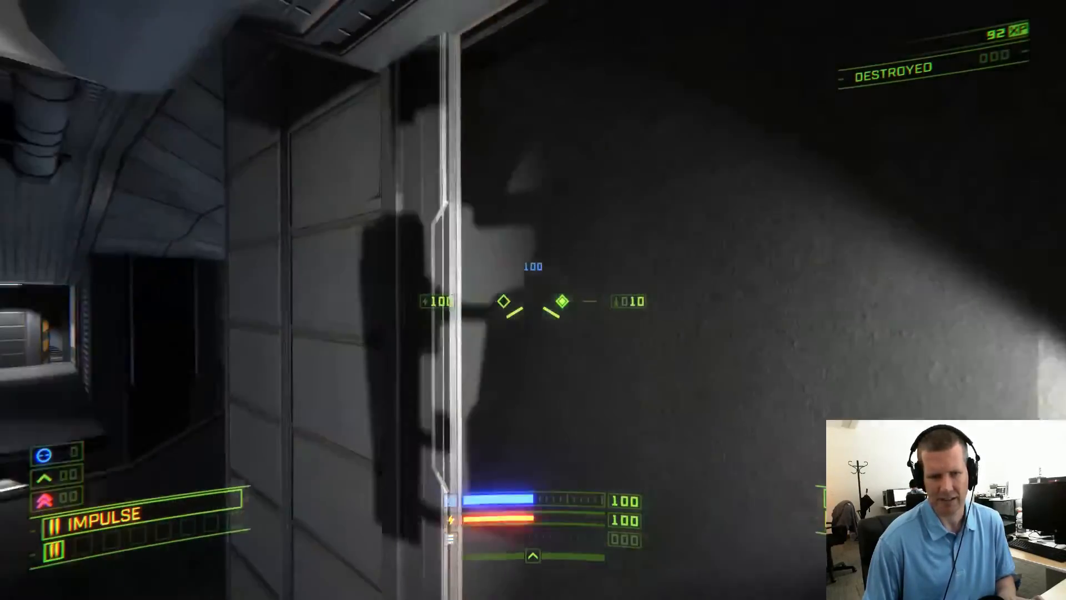
{"action": "key", "text": "w"}
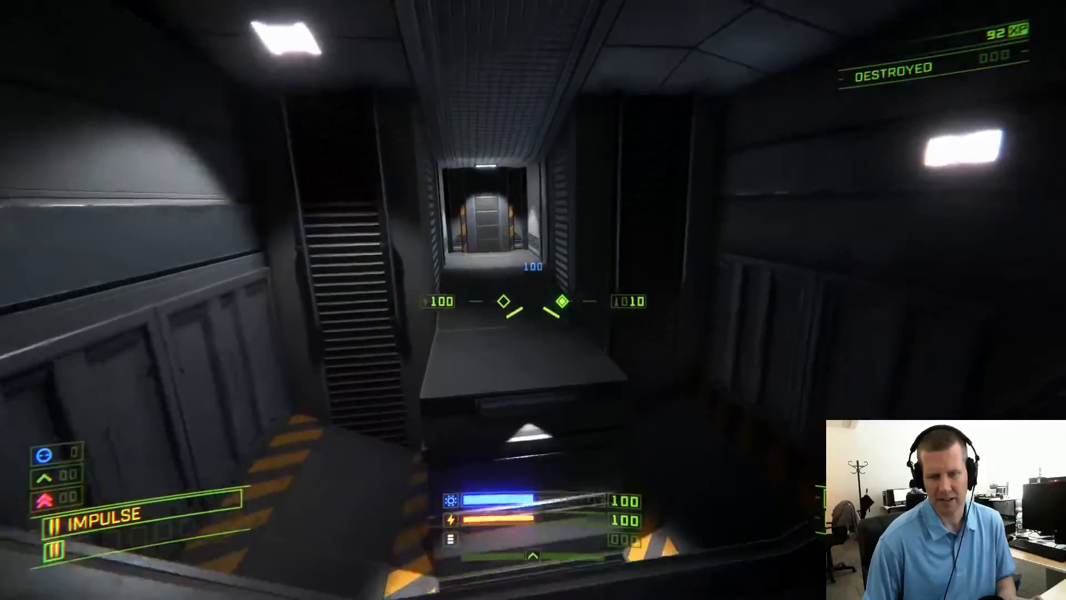
Descend through the striped floor opening to view the lava and cave rock, and return through the shaft to check its rim
{"action": "key", "text": "w"}
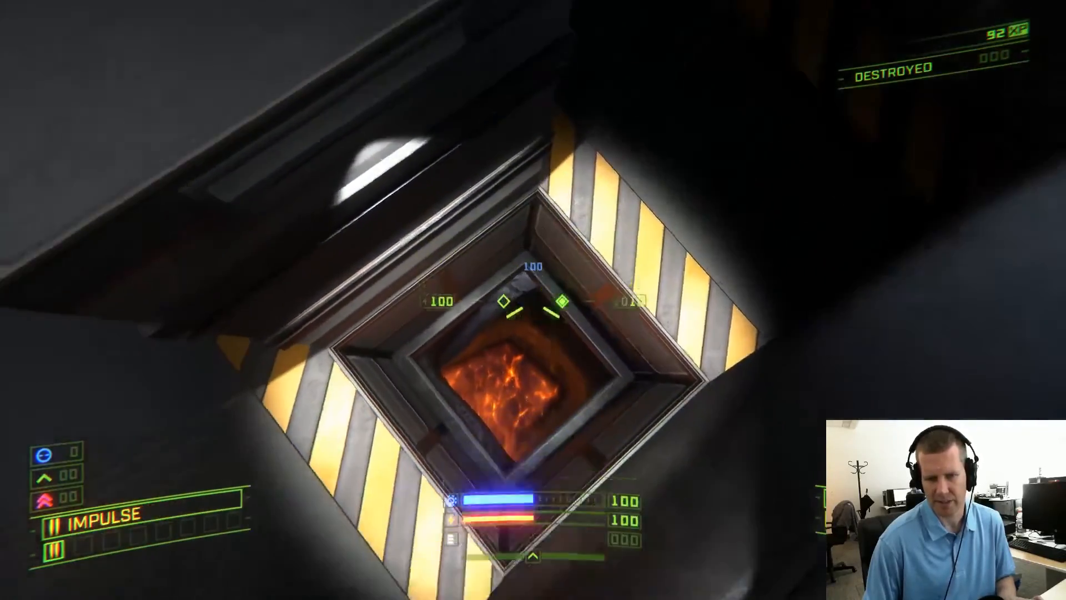
{"action": "key", "text": "w"}
{"action": "key", "text": "q"}
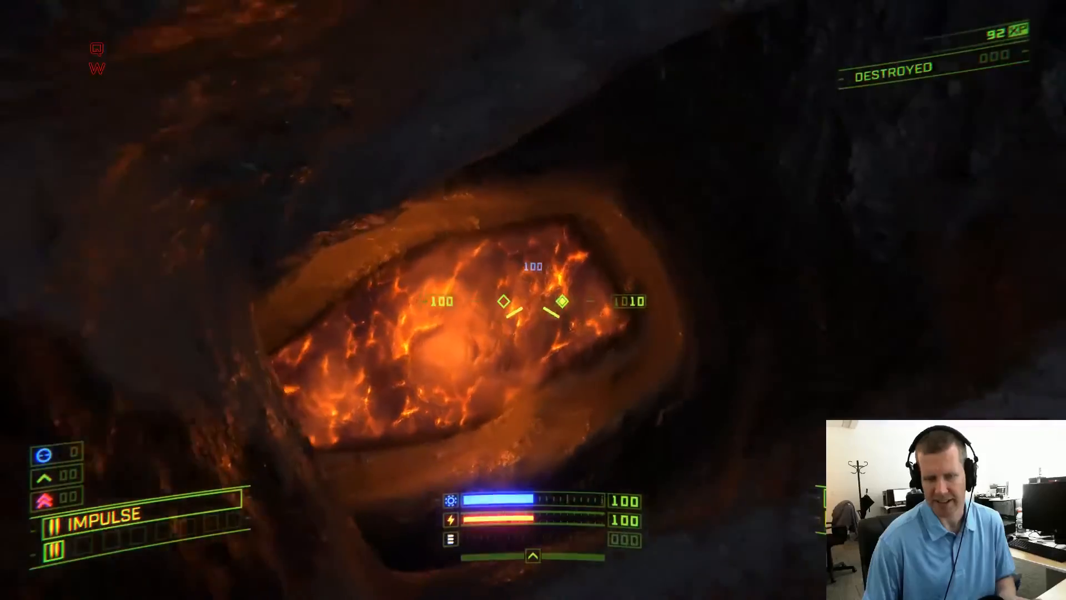
{"action": "key", "text": "q"}
{"action": "key", "text": "w"}
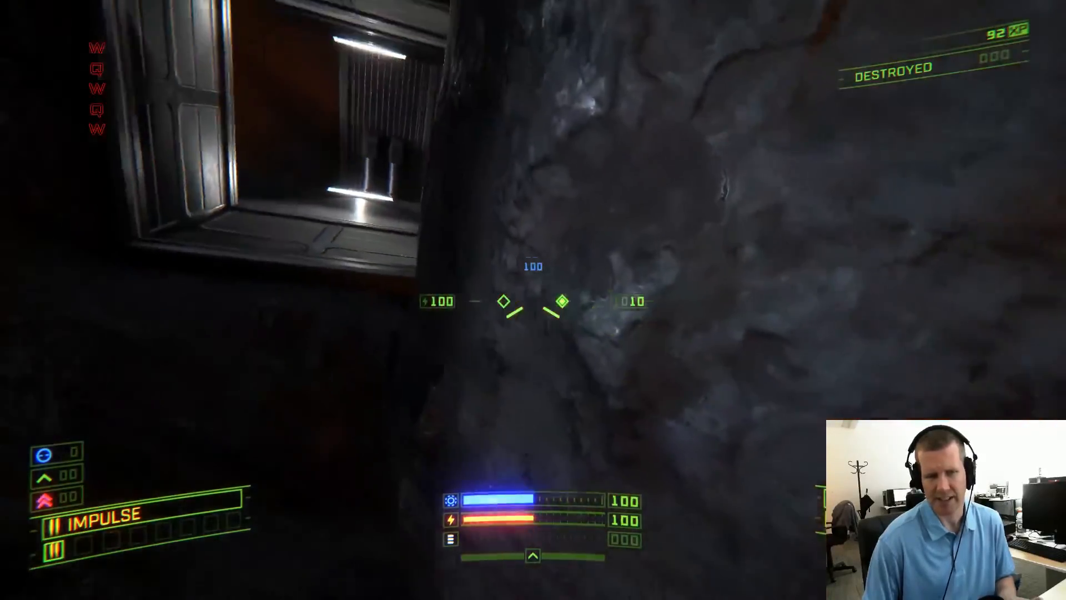
{"action": "key", "text": "s"}
{"action": "key", "text": "w"}
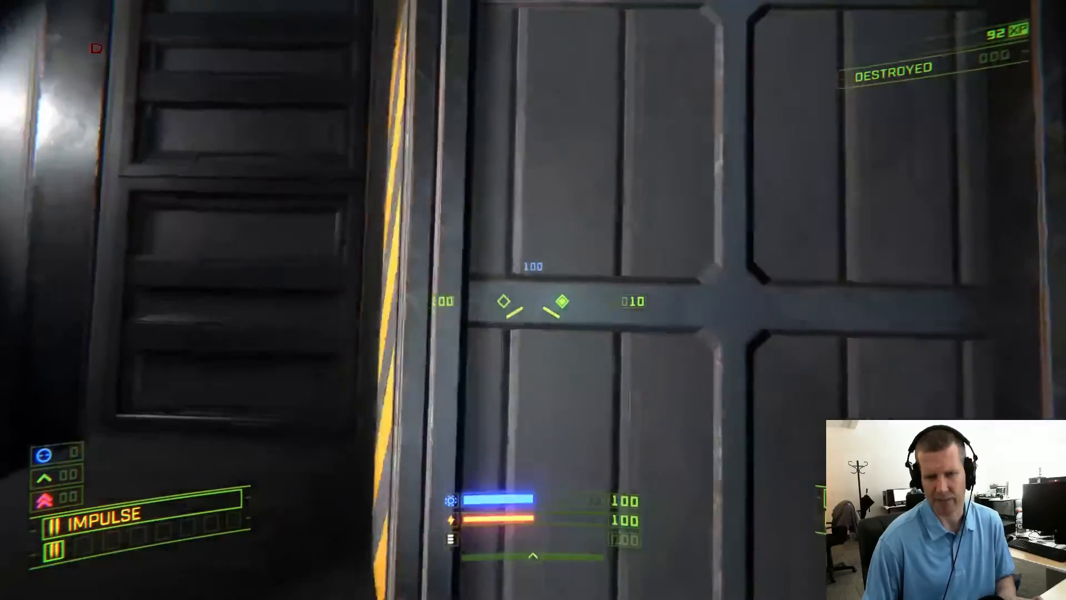
{"action": "key", "text": "w"}
{"action": "key", "text": "a"}
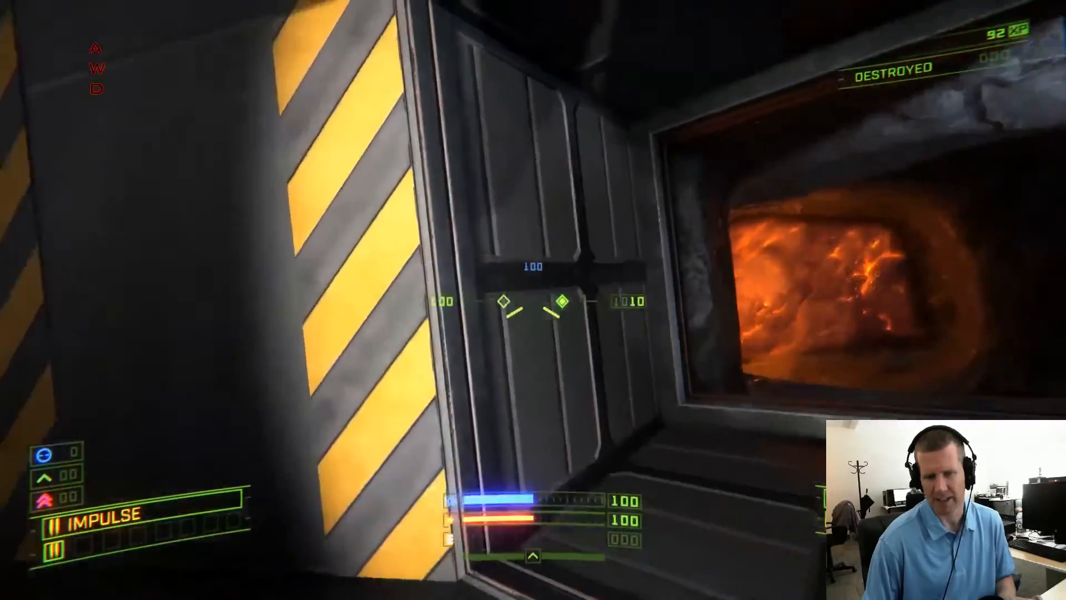
Fly past the lava into the wide cave and examine how its hanging lights illuminate the rock walls
{"action": "key", "text": "q"}
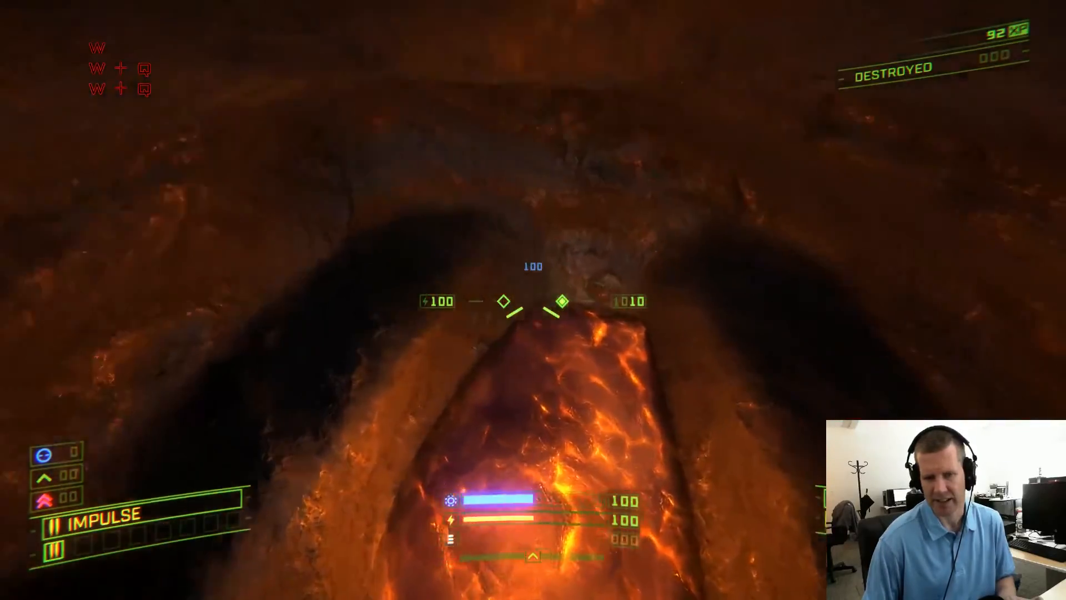
{"action": "key", "text": "w"}
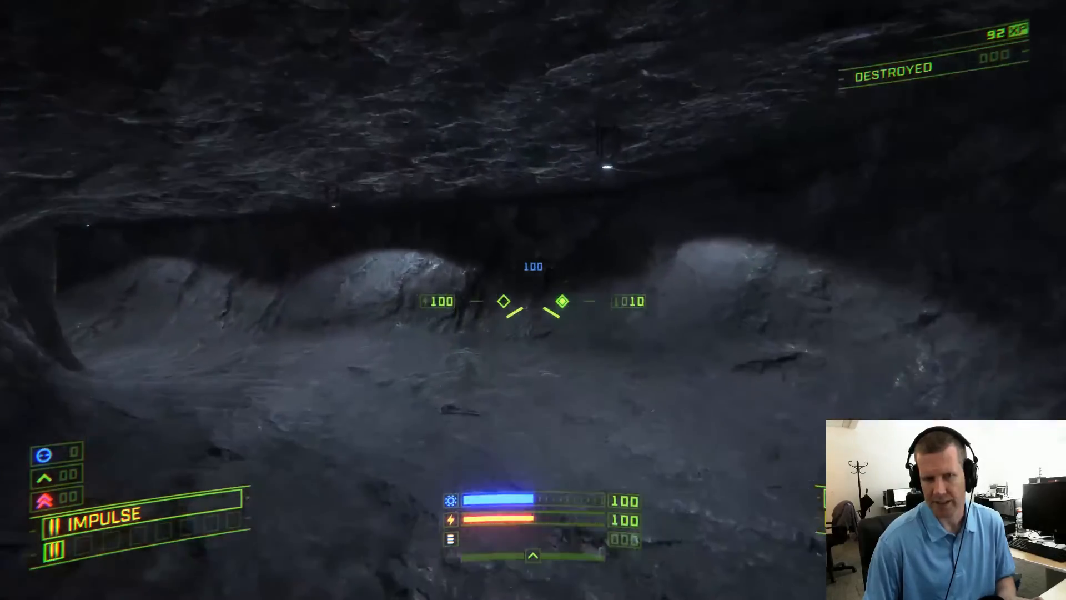
{"action": "key", "text": "d"}
{"action": "key", "text": "w"}
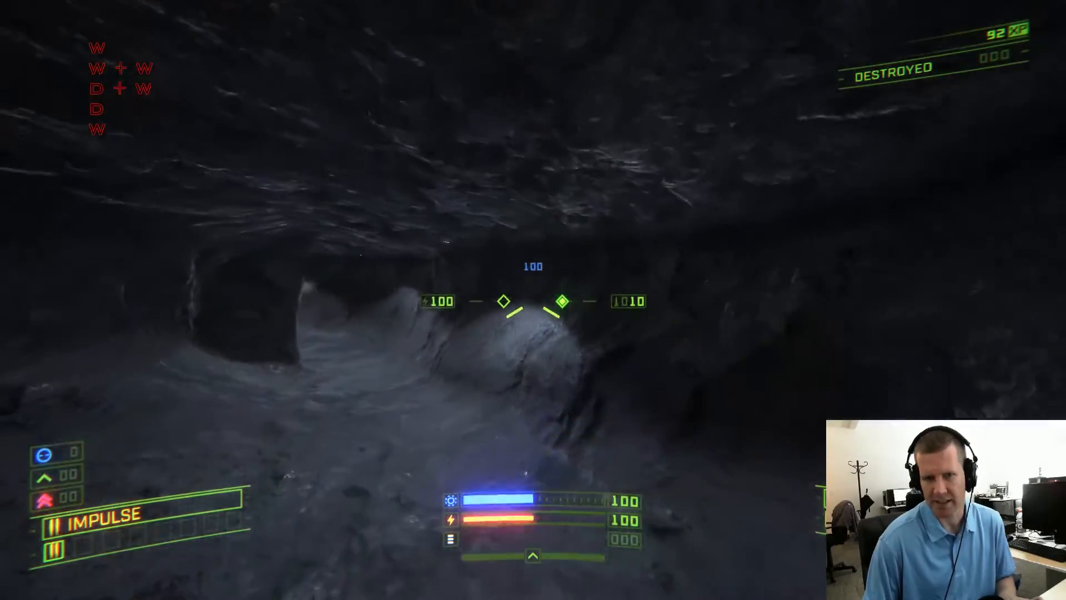
{"action": "key", "text": "a"}
{"action": "key", "text": "w"}
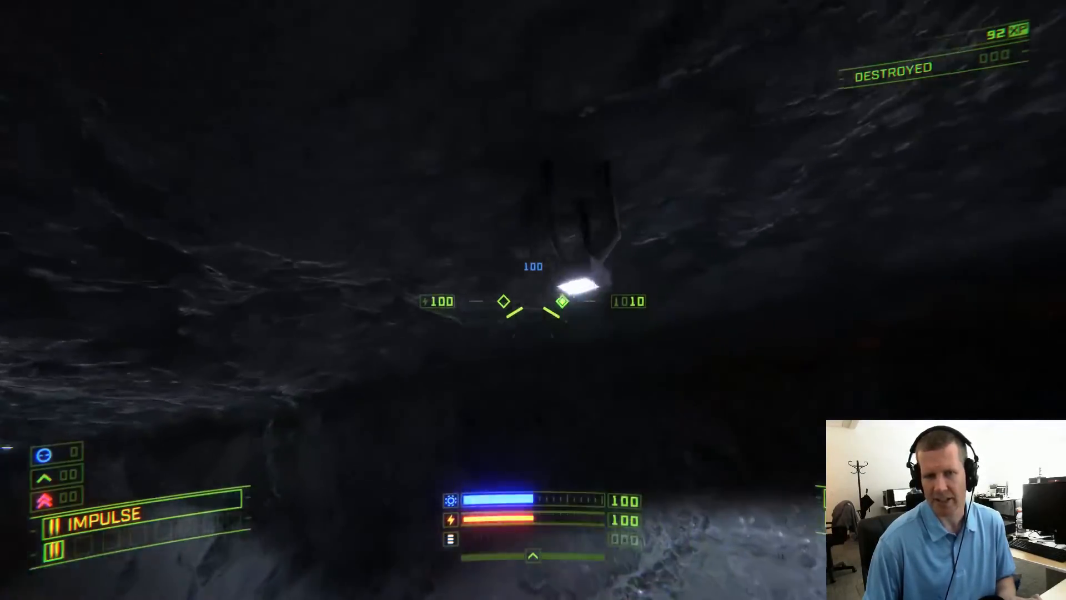
Inspect the hanging cave light fixtures and their brackets against the rock ceiling from several angles
{"action": "key", "text": "s"}
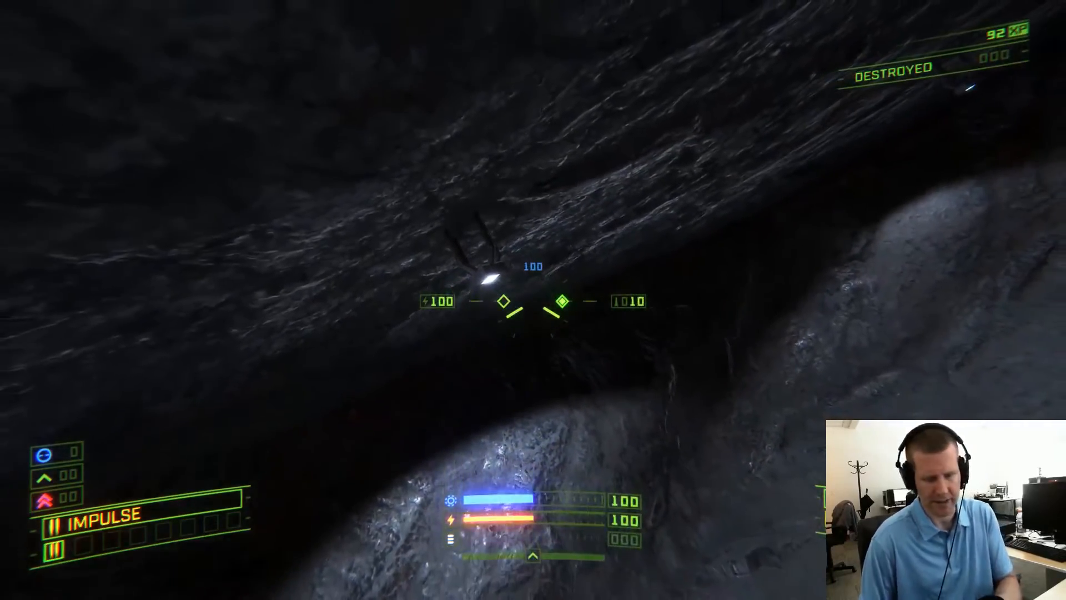
{"action": "key", "text": "w"}
{"action": "key", "text": "s"}
{"action": "key", "text": "a"}
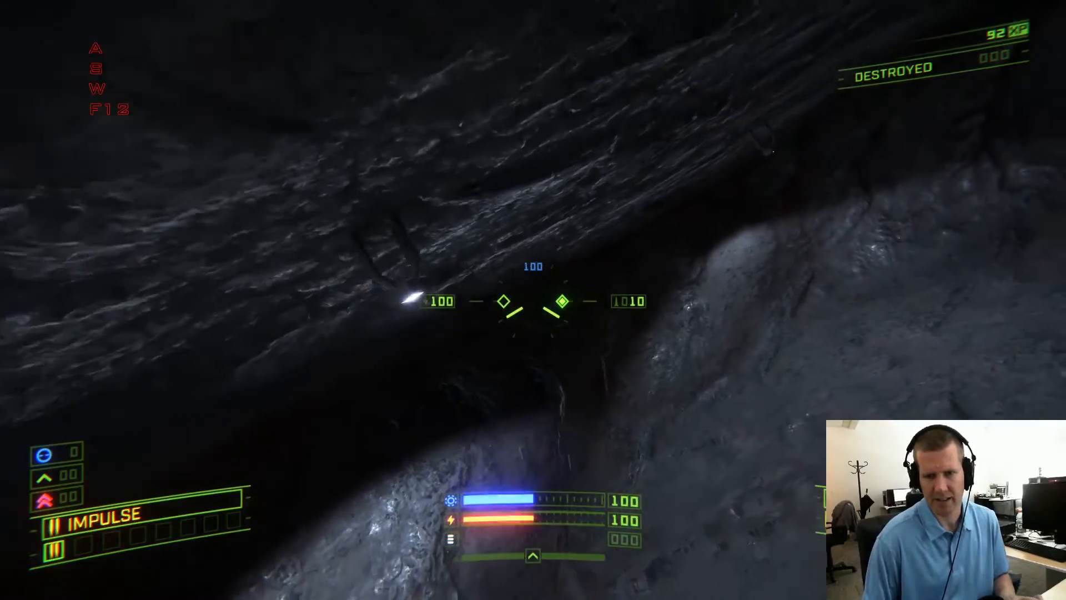
{"action": "key", "text": "q"}
{"action": "key", "text": "w"}
{"action": "key", "text": "d"}
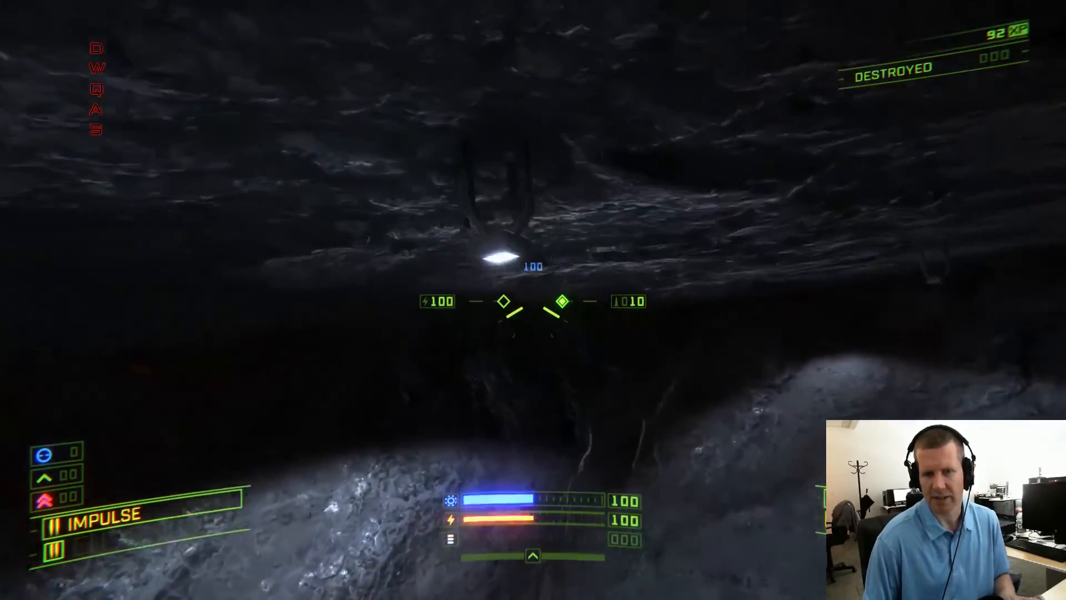
{"action": "key", "text": "s"}
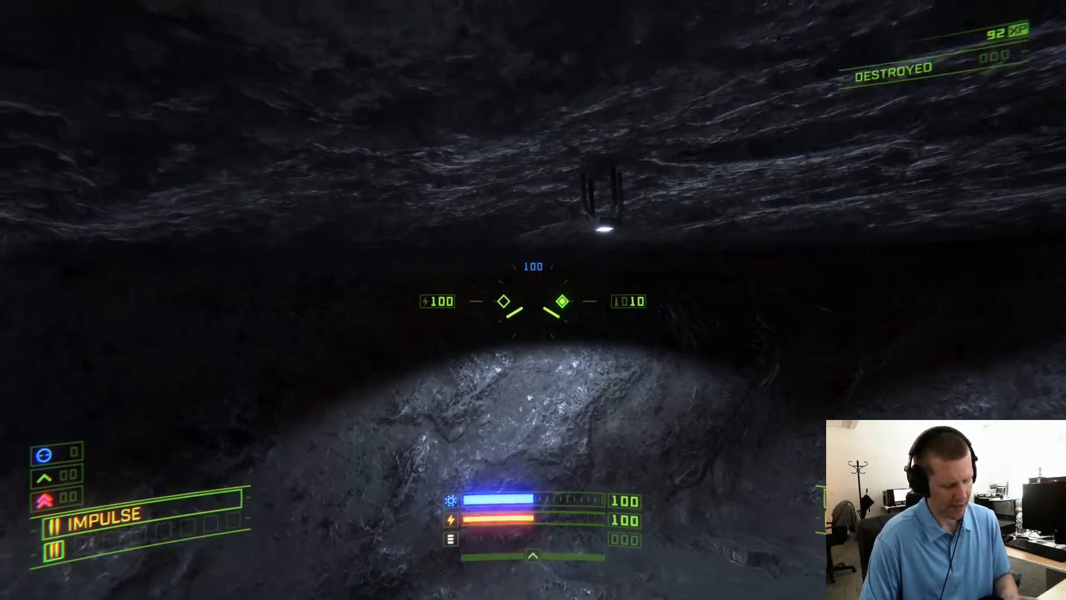
Disable level collisions with the cheat code "astral" and fly through the cave ceiling to view the light brackets from beyond the rock
{"action": "type", "text": "astral"}
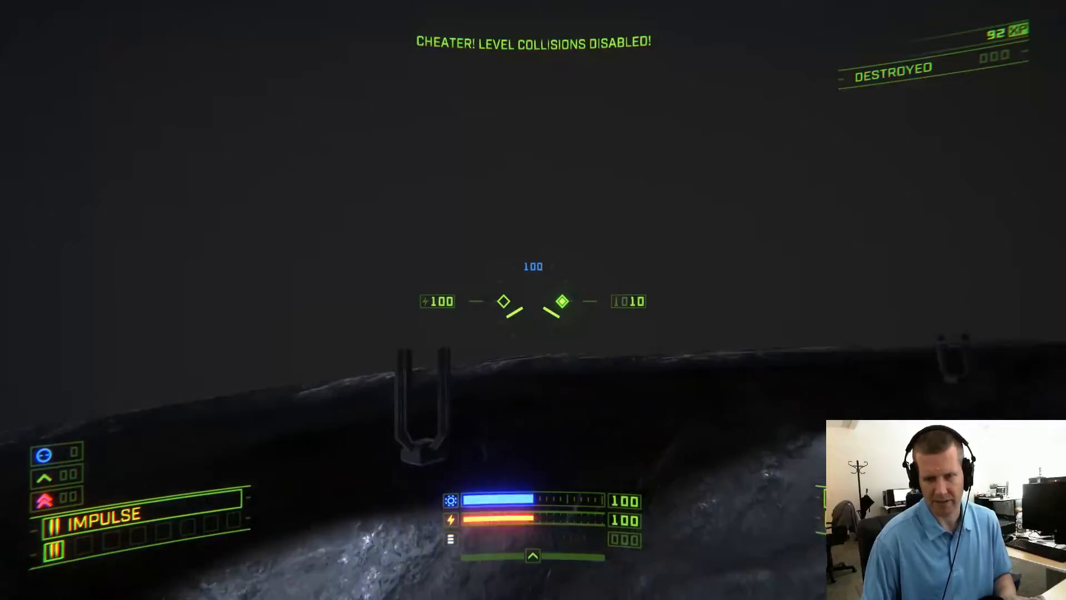
{"action": "type", "text": "wd"}
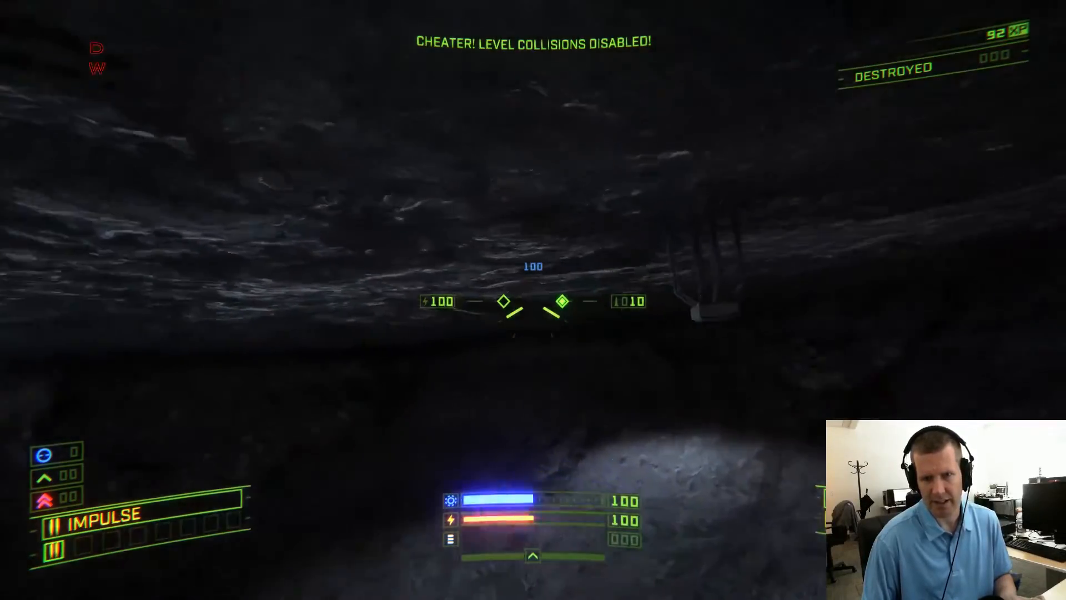
{"action": "type", "text": "w"}
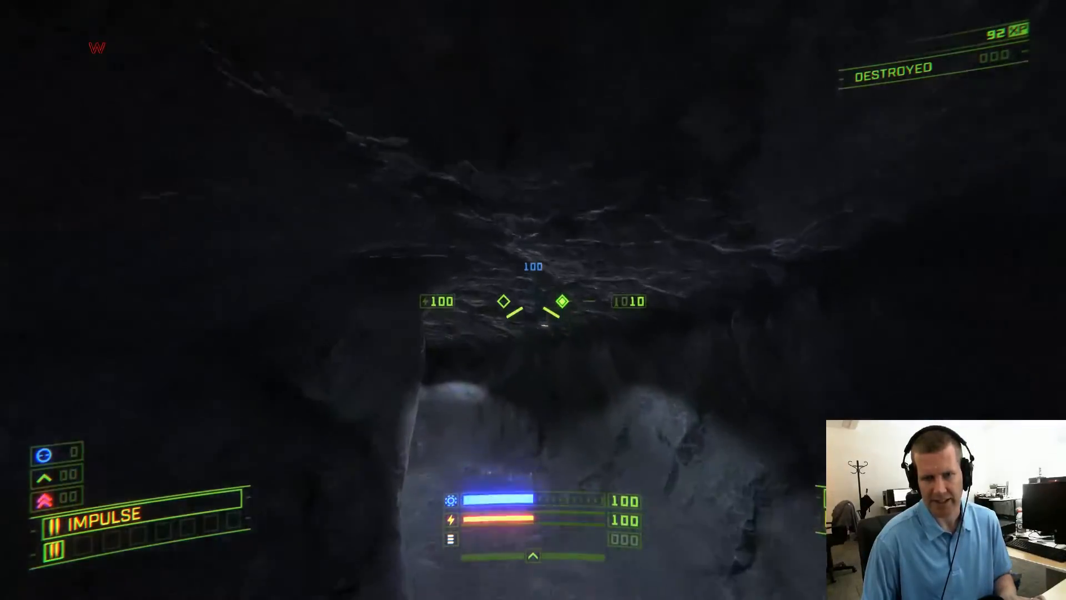
{"action": "type", "text": "dwdw"}
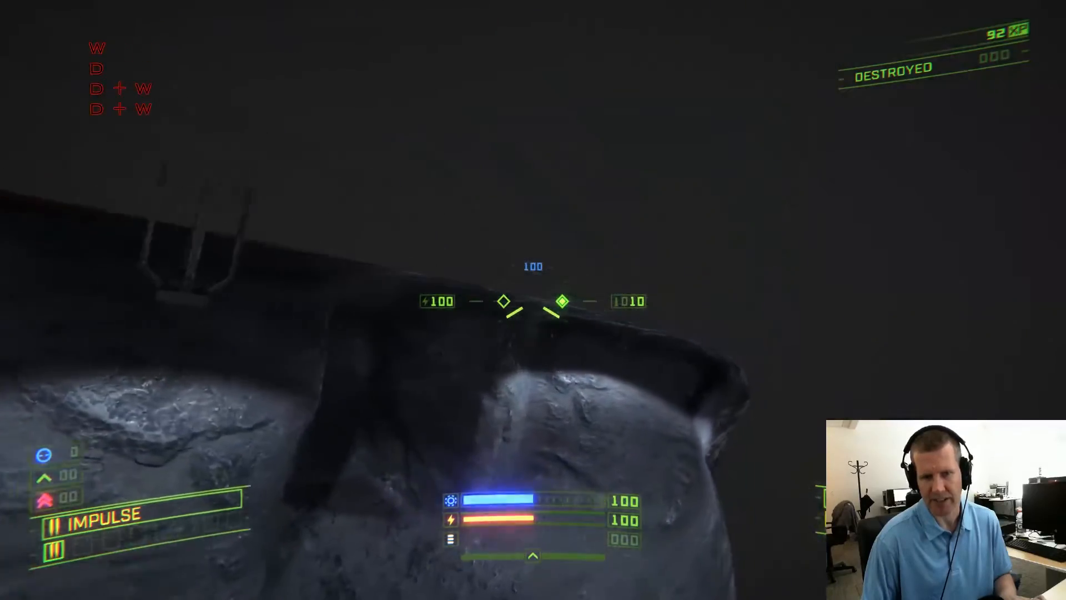
{"action": "type", "text": "d"}
{"action": "key", "text": "d+w"}
{"action": "key", "text": "w"}
{"action": "key", "text": "w"}
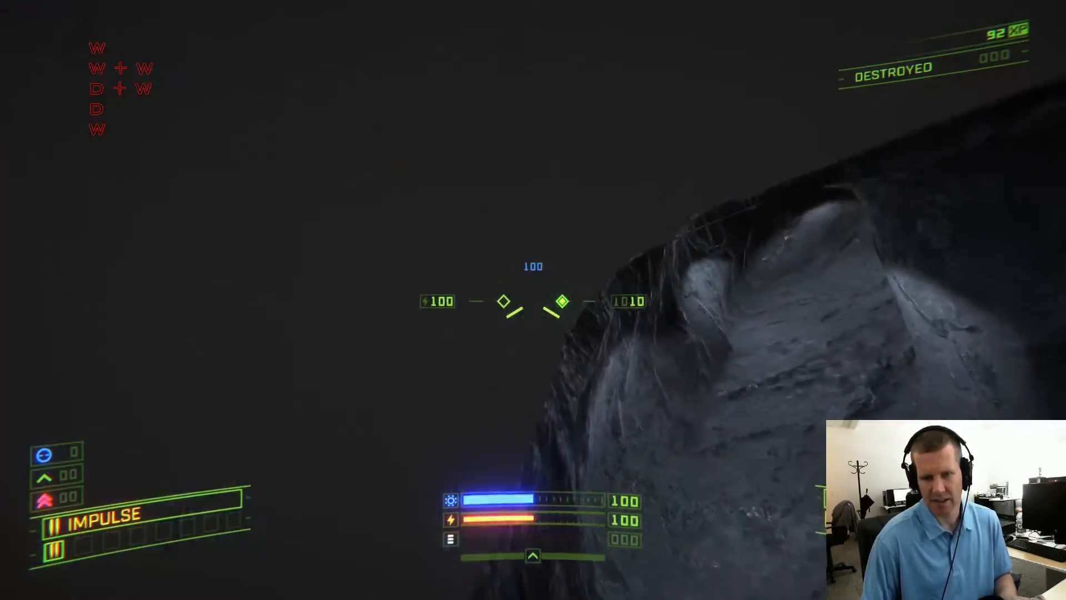
Fly back inside the cave and past the lava glow to the lit rock wall and ceiling light beside the shaft
{"action": "key", "text": "w"}
{"action": "key", "text": "w+q"}
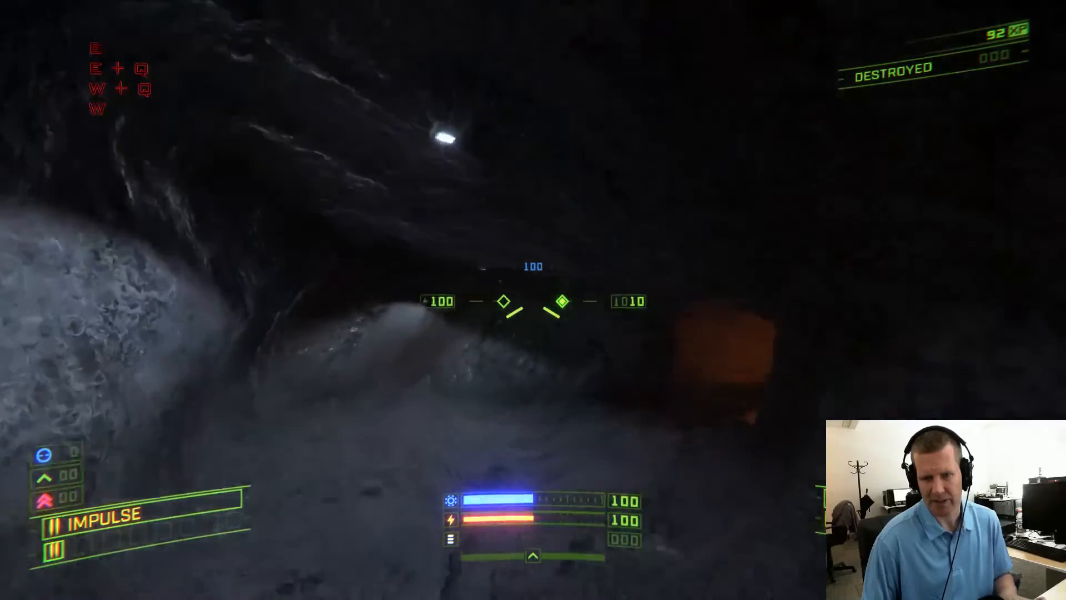
{"action": "key", "text": "w"}
{"action": "key", "text": "w+q"}
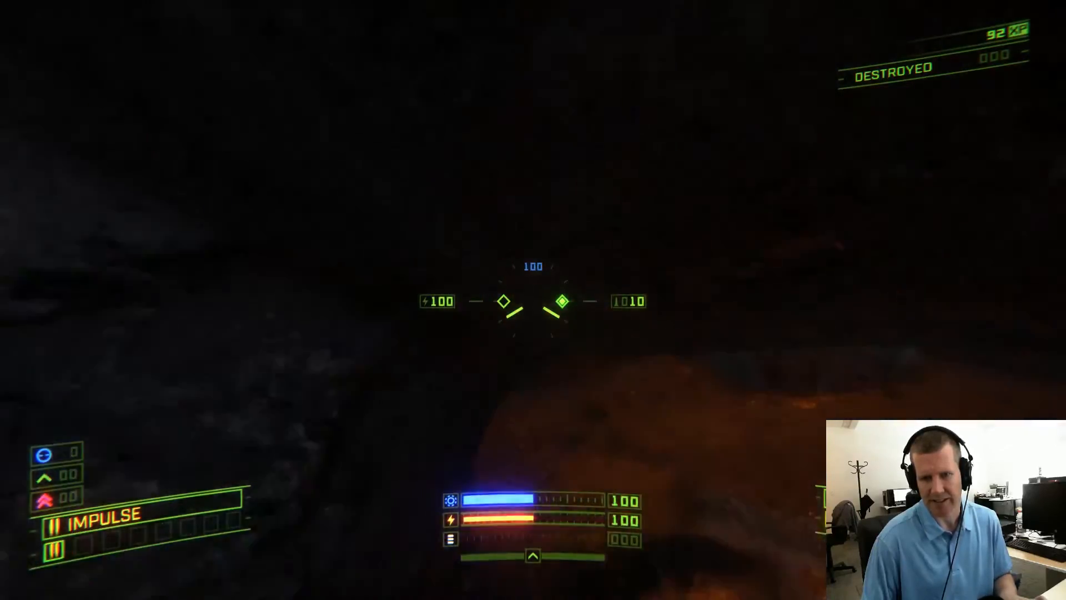
{"action": "key", "text": "d"}
{"action": "key", "text": "d+w"}
{"action": "key", "text": "w"}
{"action": "key", "text": "w"}
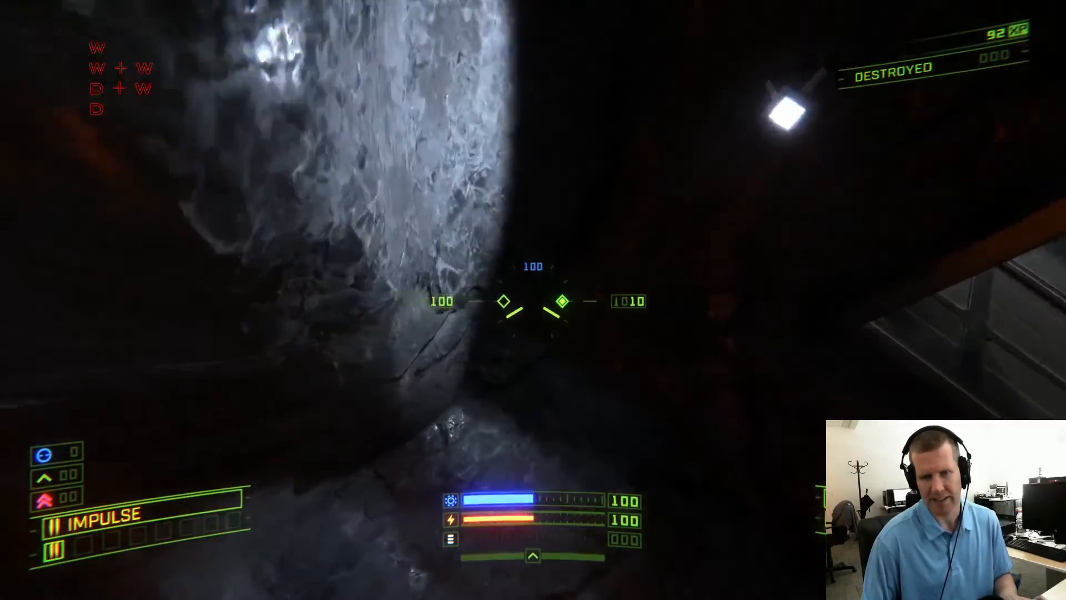
Fly away from the lit rock wall, past the lava, and examine the dark cave passage and its opening
{"action": "key", "text": "e"}
{"action": "key", "text": "s"}
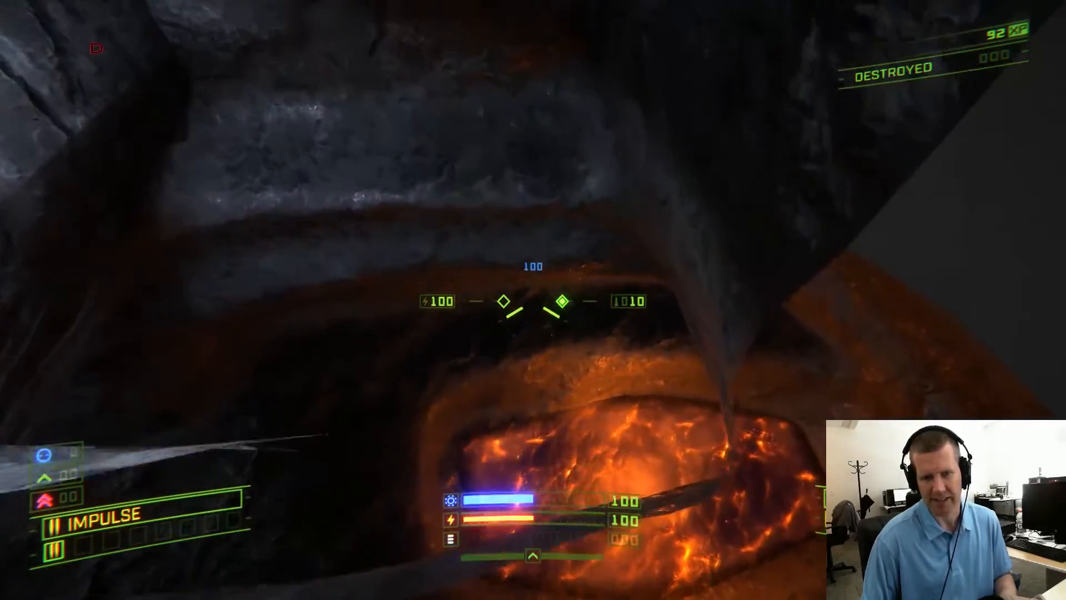
{"action": "key", "text": "w"}
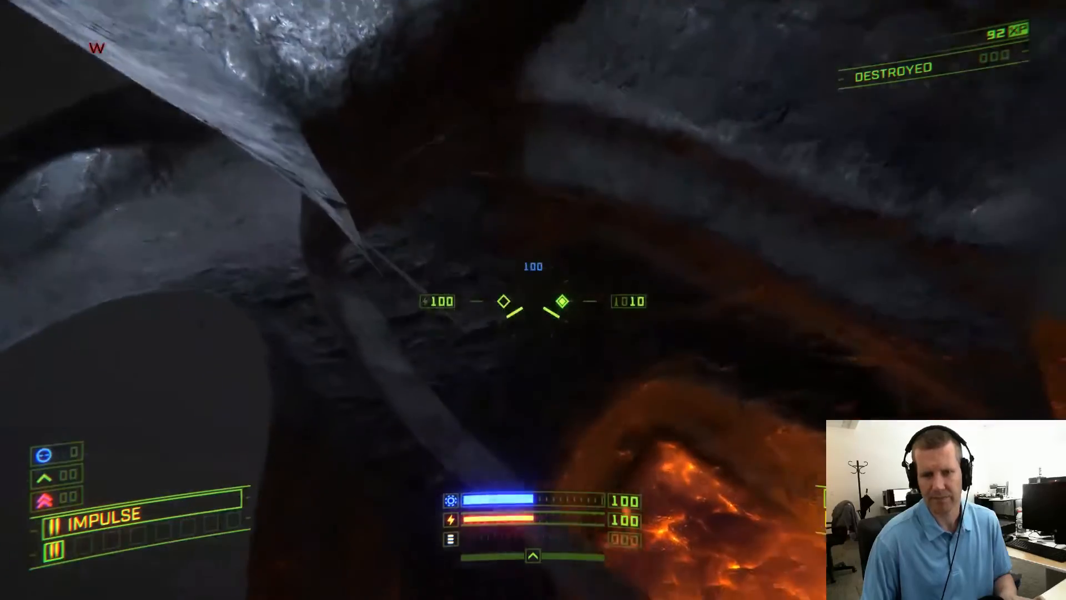
{"action": "key", "text": "q"}
{"action": "key", "text": "w"}
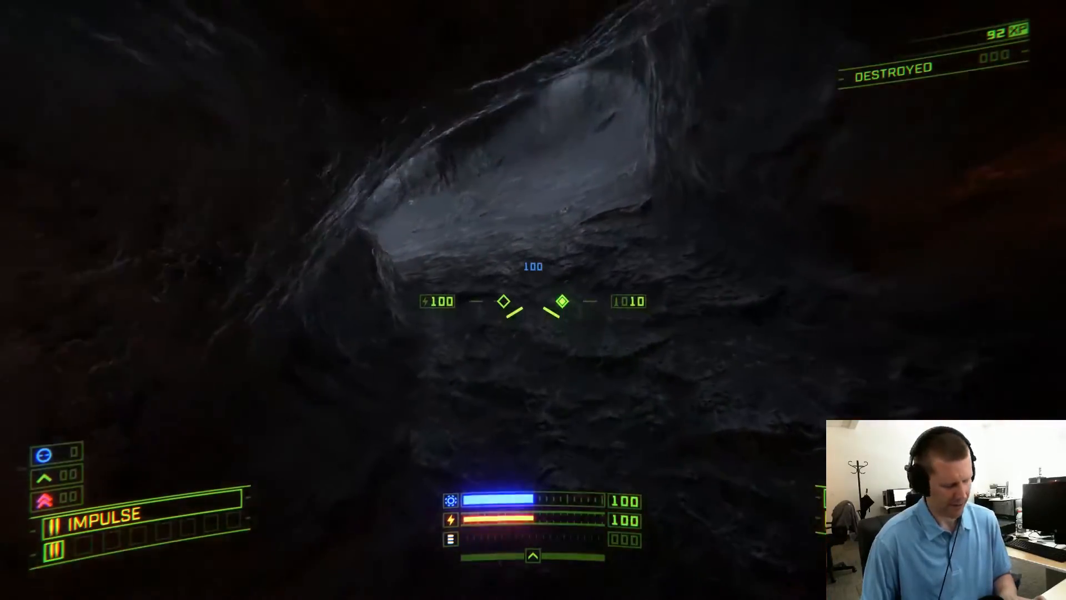
{"action": "key", "text": "a"}
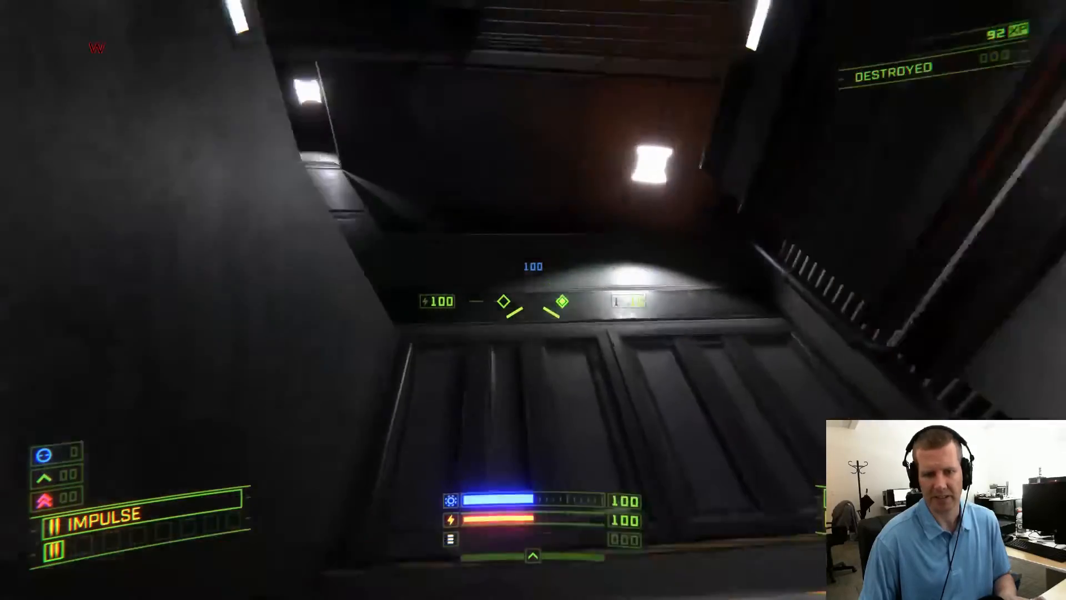
Fly through the industrial room and examine how the wall lights illuminate its panels, raised platforms and adjoining corridors
{"action": "key", "text": "w"}
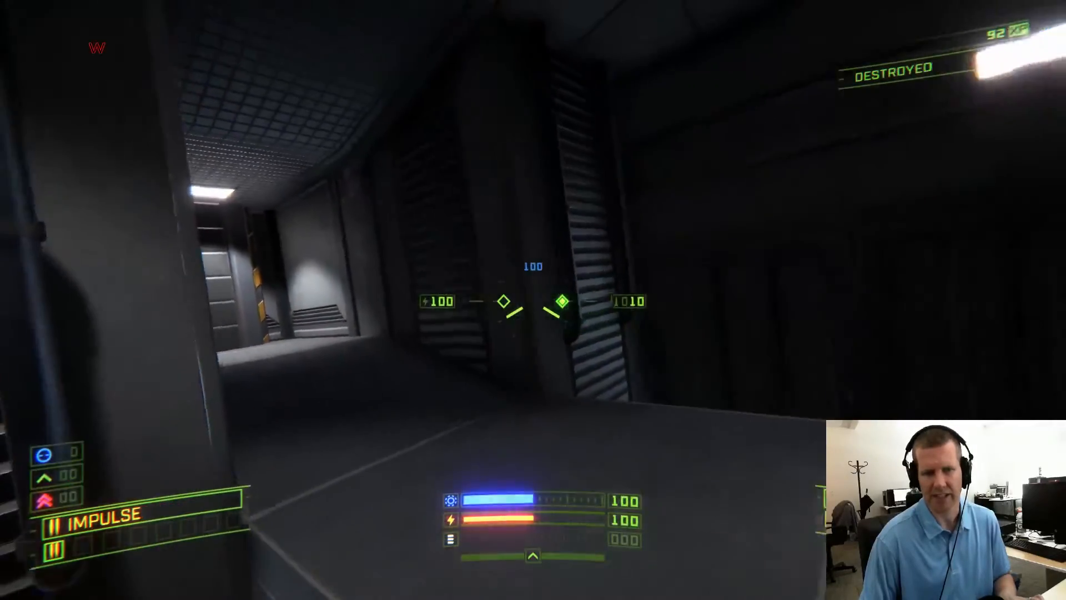
{"action": "key", "text": "d"}
{"action": "key", "text": "w"}
{"action": "key", "text": "a"}
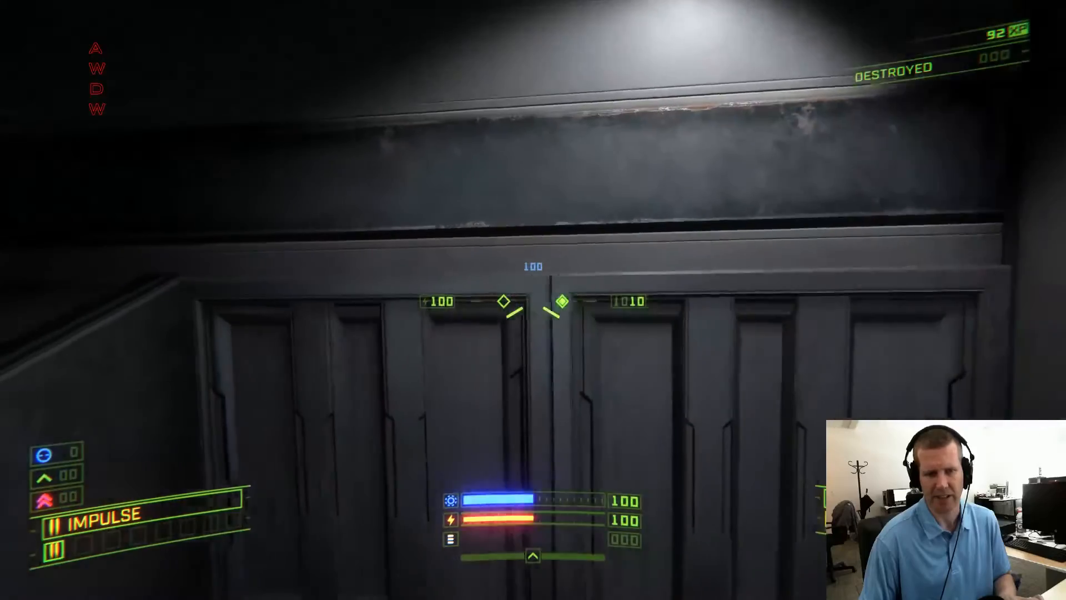
{"action": "key", "text": "a"}
{"action": "key", "text": "s"}
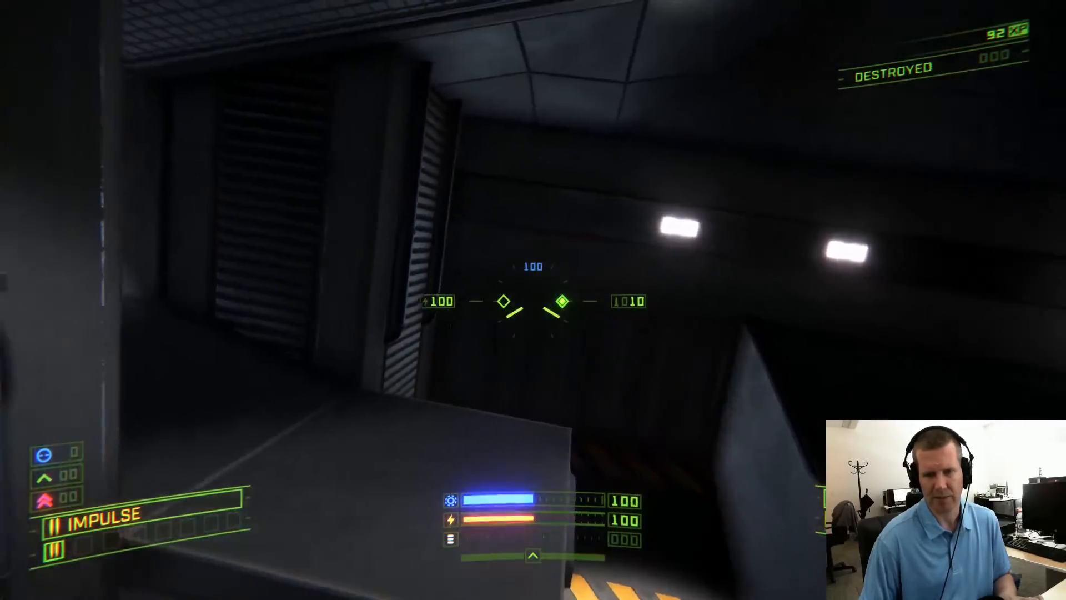
{"action": "key", "text": "e"}
{"action": "key", "text": "w"}
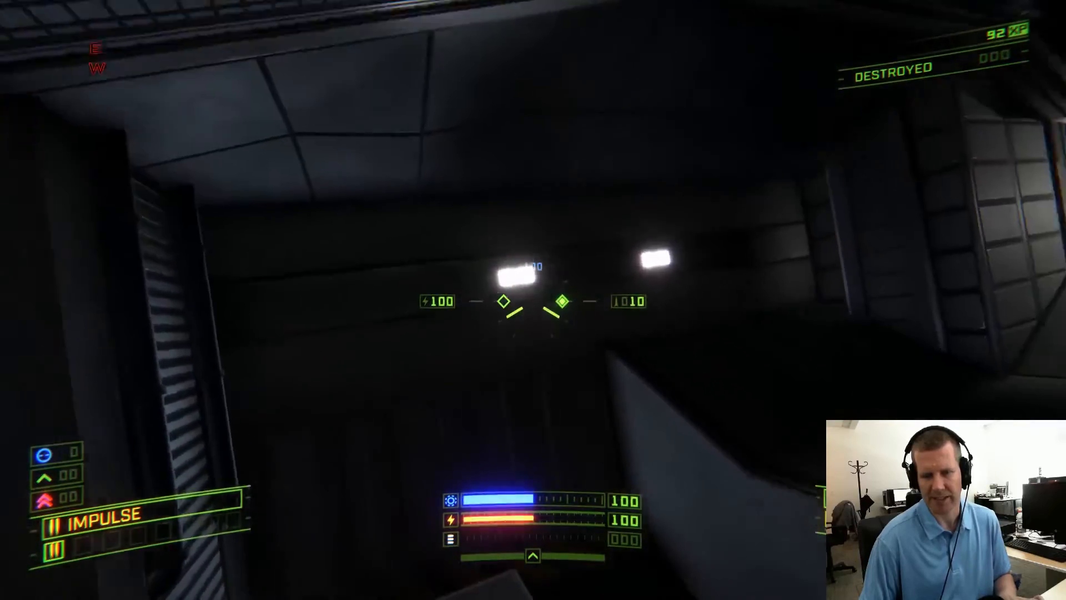
{"action": "key", "text": "w"}
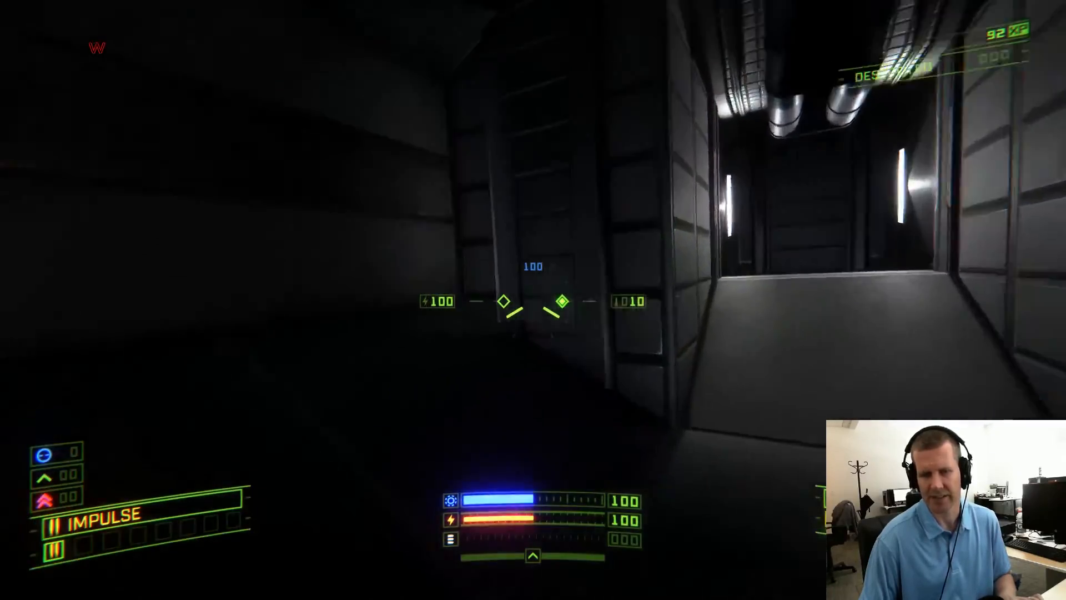
{"action": "key", "text": "s"}
{"action": "key", "text": "a"}
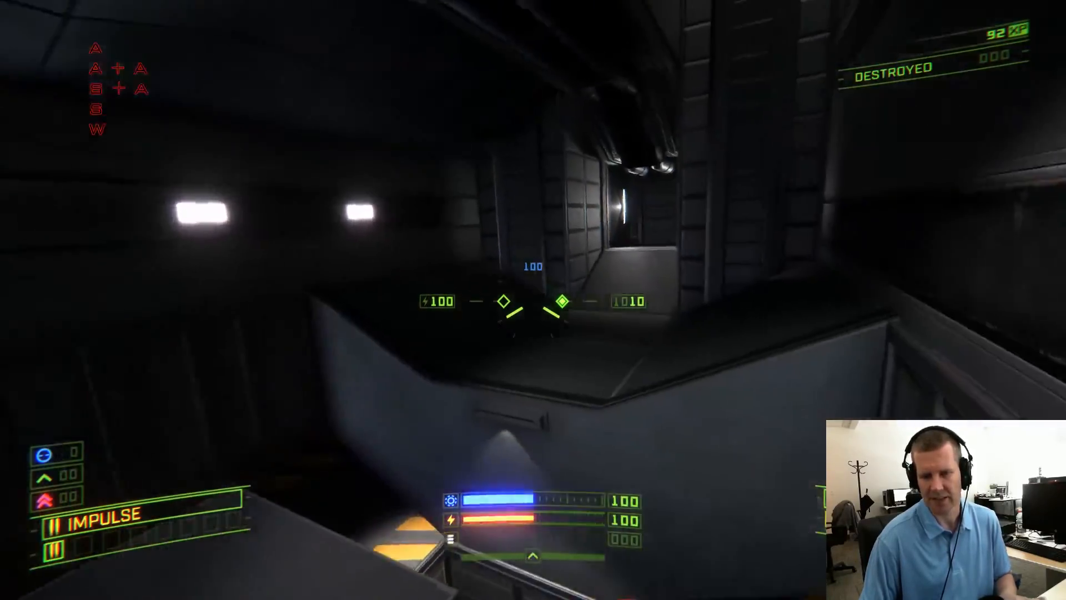
Quit the test level and return to the Overload Level Editor
{"action": "key", "text": "Escape"}
{"action": "left_click", "coordinate": [593, 451]}
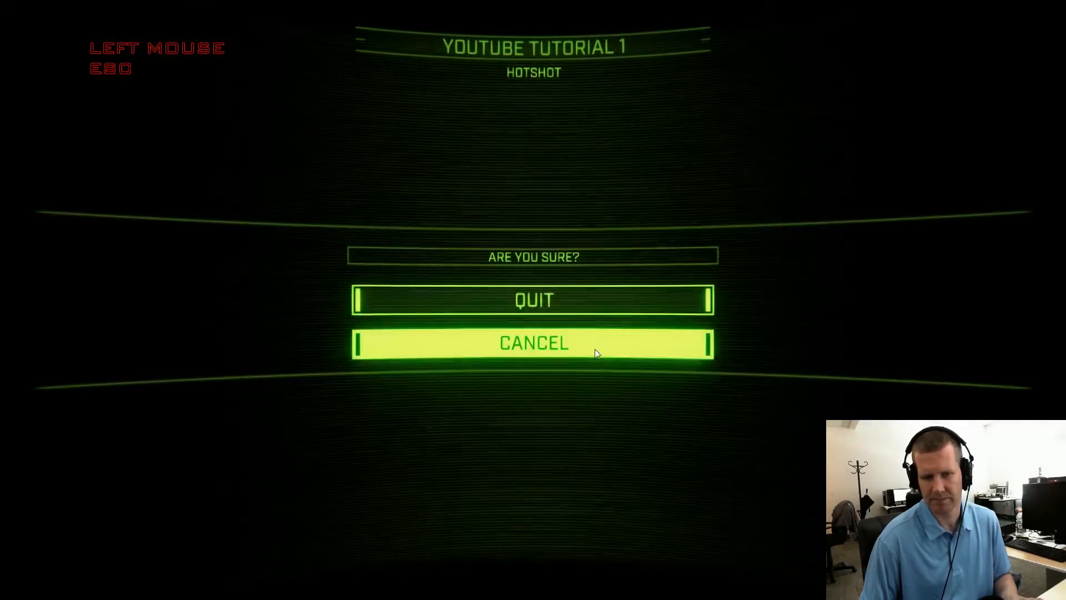
{"action": "left_click", "coordinate": [583, 299]}
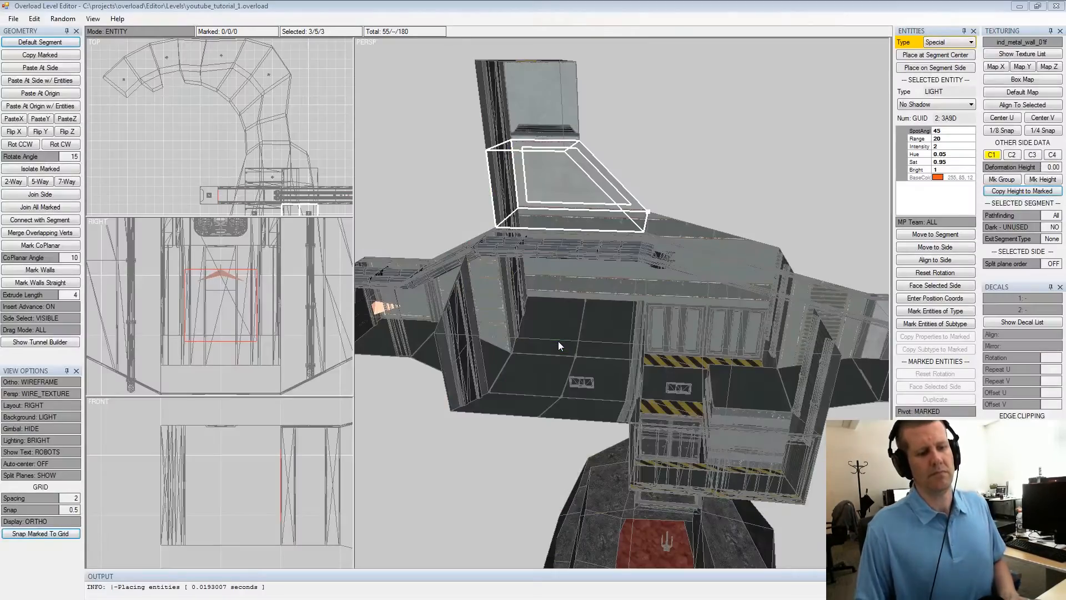
Insert a new segment off the upper wall side above the panelled lower wall to form an alcove
{"action": "left_click_drag", "start_coordinate": [640, 310], "coordinate": [736, 330], "text": "alt"}
{"action": "middle_click_drag", "start_coordinate": [736, 330], "coordinate": [513, 398], "text": "alt"}
{"action": "left_click_drag", "start_coordinate": [513, 397], "coordinate": [634, 400], "text": "alt"}
{"action": "left_click", "coordinate": [692, 394]}
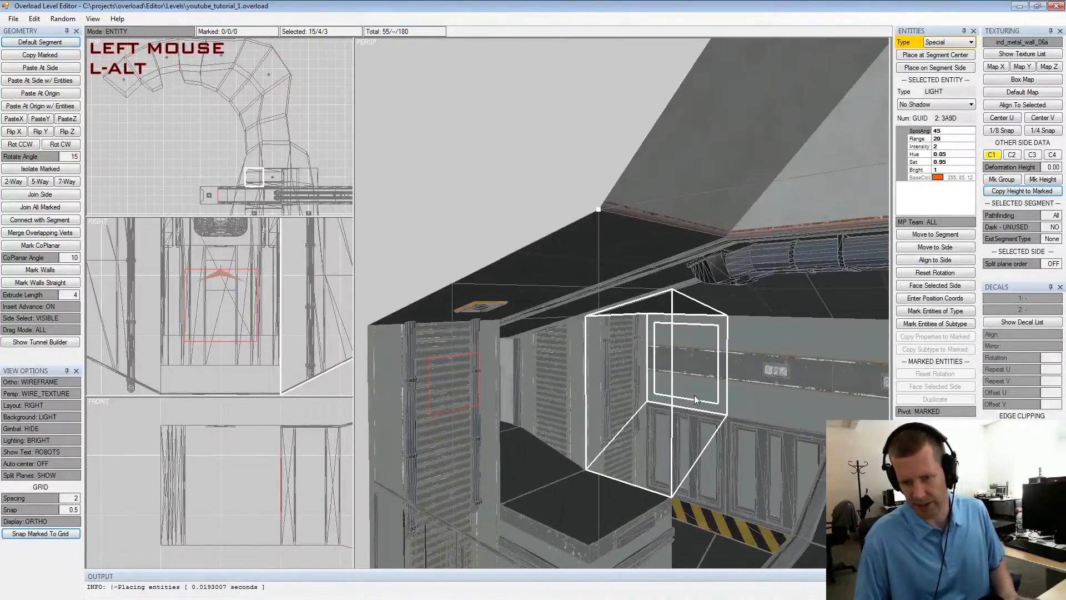
{"action": "key", "text": "Tab"}
{"action": "key", "text": "Insert"}
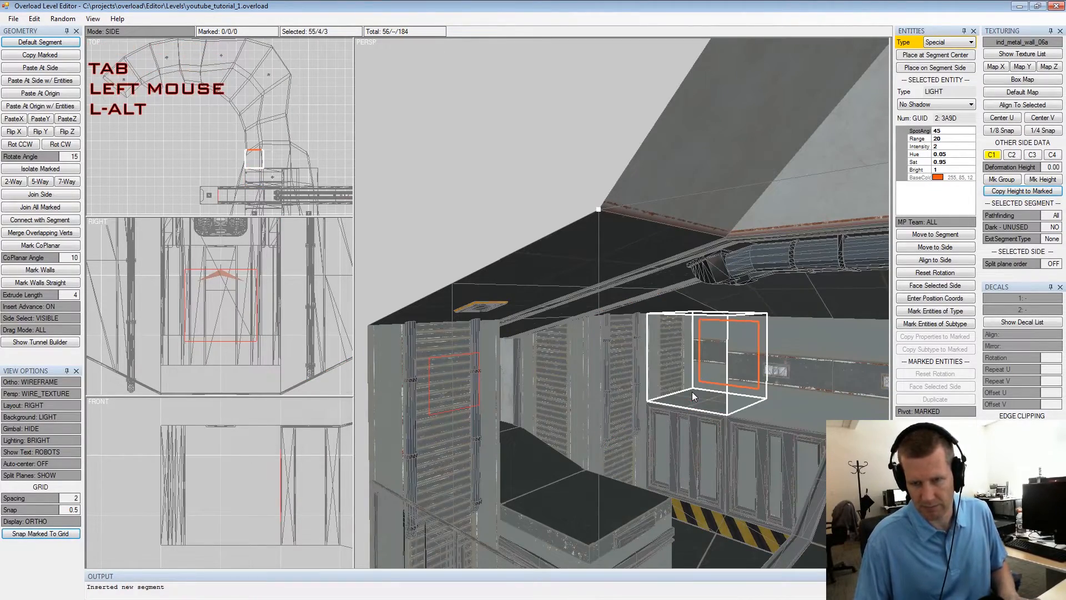
Mark the back side of the new alcove segment and nudge it inward to make the alcove shallower
{"action": "middle_click_drag", "start_coordinate": [692, 392], "coordinate": [661, 373], "text": "alt"}
{"action": "left_click_drag", "start_coordinate": [661, 372], "coordinate": [635, 359], "text": "alt"}
{"action": "middle_click_drag", "start_coordinate": [636, 359], "coordinate": [675, 349], "text": "alt"}
{"action": "left_click_drag", "start_coordinate": [675, 348], "coordinate": [651, 357], "text": "alt"}
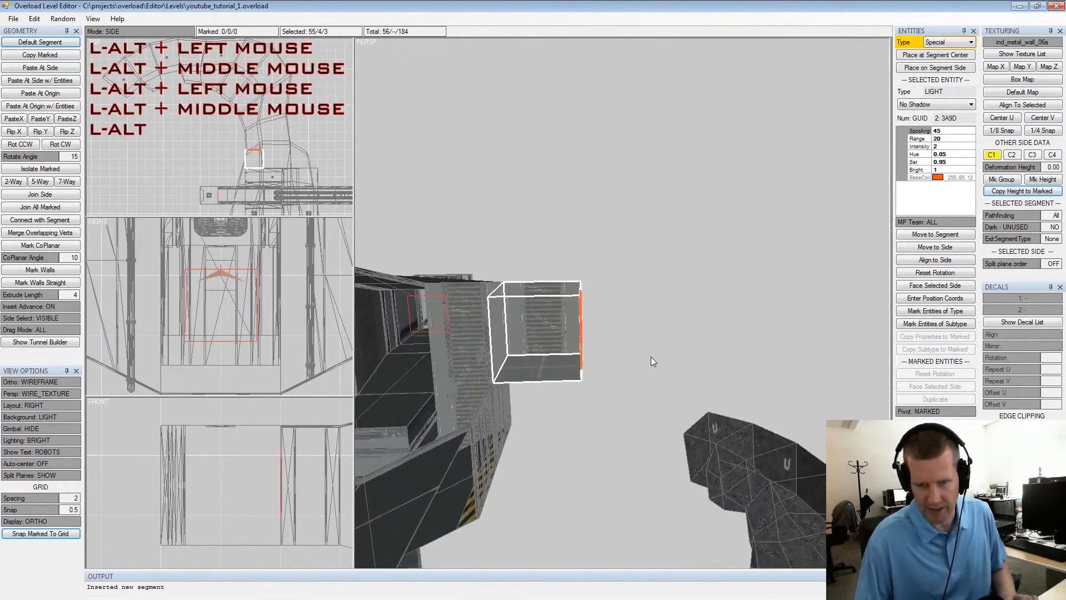
{"action": "key", "text": "space"}
{"action": "key", "text": "KP_4"}
{"action": "key", "text": "KP_4"}
{"action": "key", "text": "shift"}
{"action": "key", "text": "f"}
{"action": "left_click_drag", "start_coordinate": [614, 351], "coordinate": [722, 340], "text": "alt"}
{"action": "scroll", "coordinate": [722, 340], "scroll_direction": "down", "scroll_amount": 2, "text": "alt"}
{"action": "middle_click_drag", "start_coordinate": [722, 340], "coordinate": [659, 333], "text": "alt"}
{"action": "left_click_drag", "start_coordinate": [660, 333], "coordinate": [727, 280], "text": "alt"}
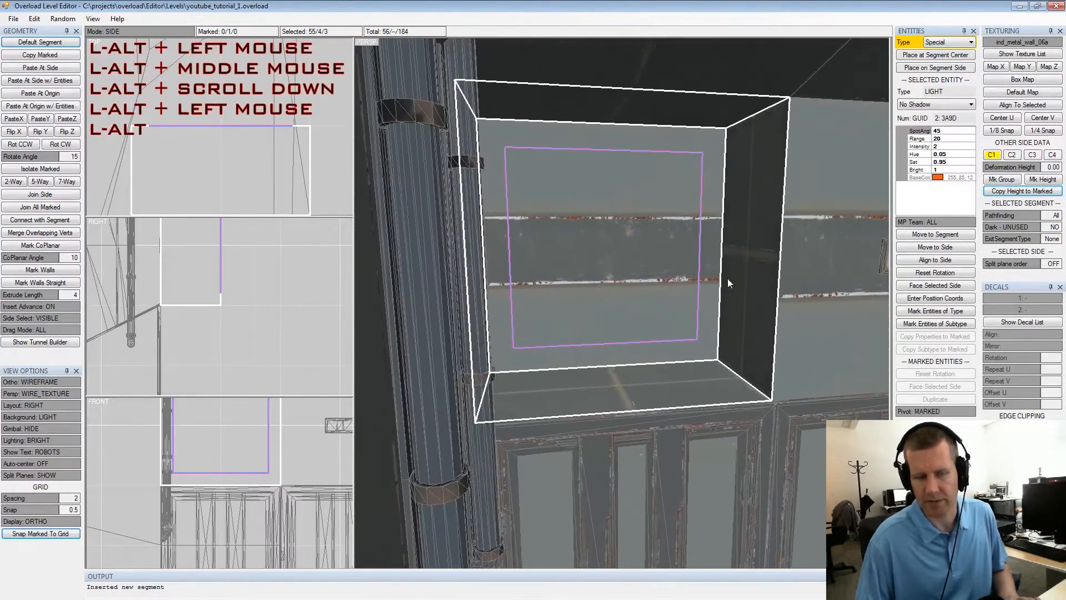
Apply the ind_metal_wall_08a texture to the alcove's back wall
{"action": "left_click", "coordinate": [1031, 54]}
{"action": "left_click", "coordinate": [161, 290]}
{"action": "scroll", "coordinate": [159, 291], "scroll_direction": "down", "scroll_amount": 5}
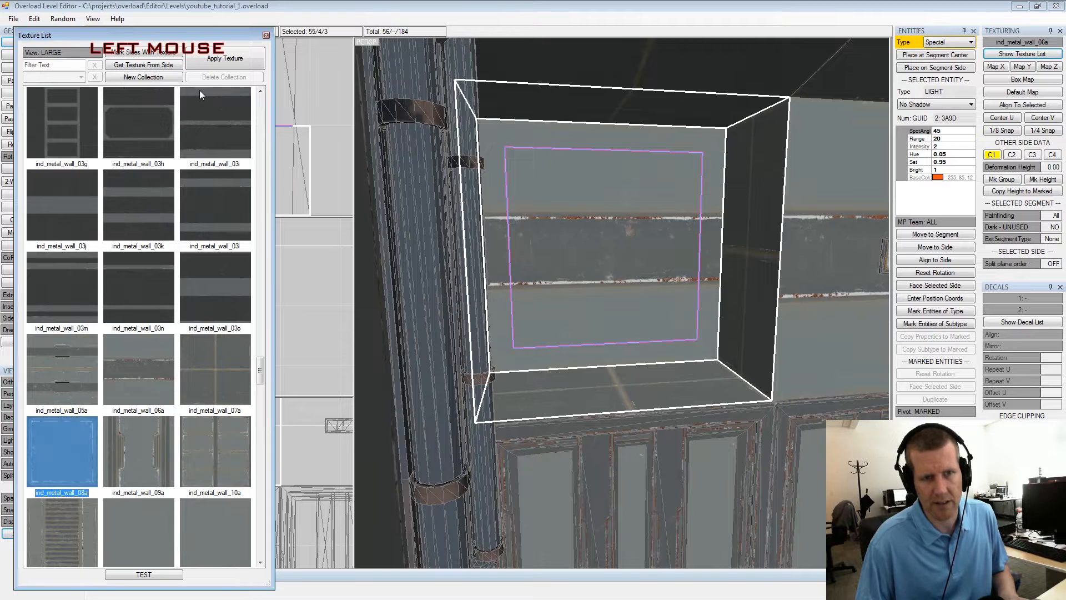
{"action": "left_click", "coordinate": [221, 64]}
Texture the alcove's floor, ceiling and both side walls with ind_metal_wall_07a using default mapping, then clear the marks
{"action": "key", "text": "shift+space"}
{"action": "left_click", "coordinate": [757, 272]}
{"action": "key", "text": "space"}
{"action": "key", "text": "x"}
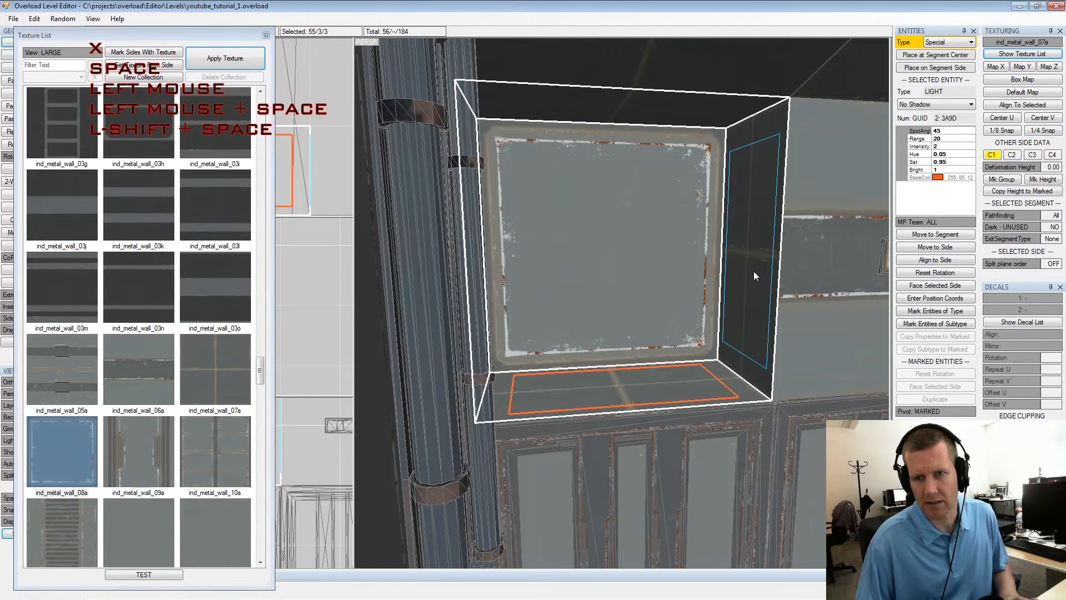
{"action": "key", "text": "space"}
{"action": "key", "text": "x"}
{"action": "key", "text": "space"}
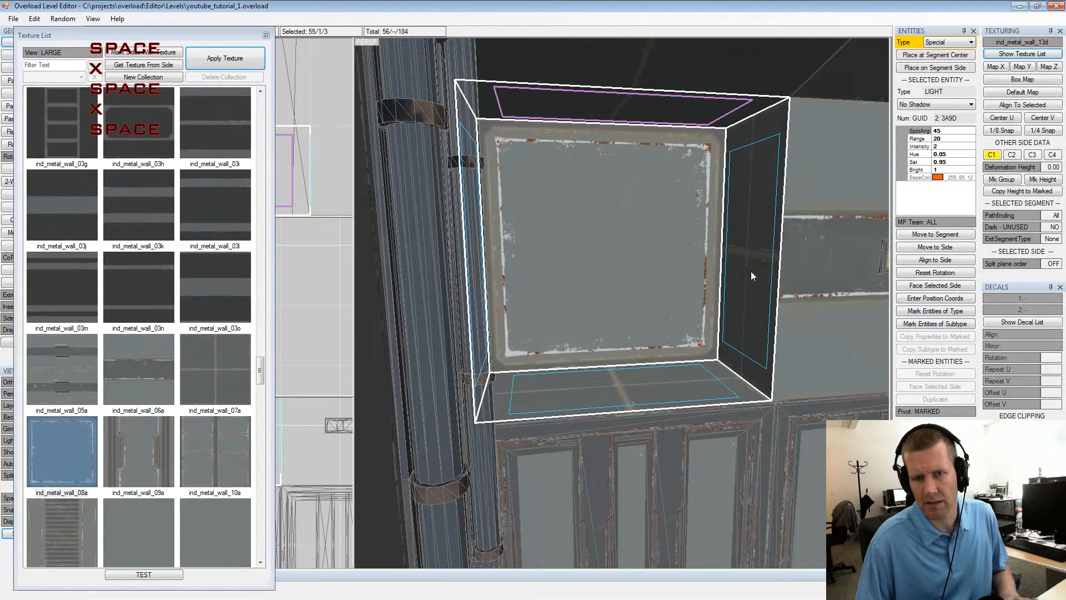
{"action": "left_click", "coordinate": [203, 373]}
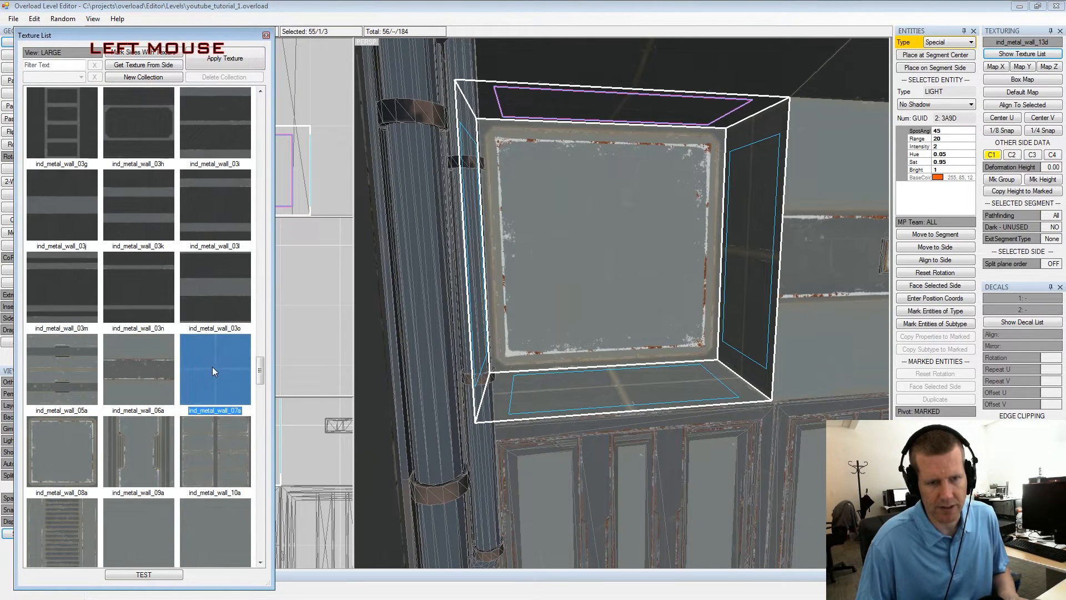
{"action": "left_click", "coordinate": [234, 67]}
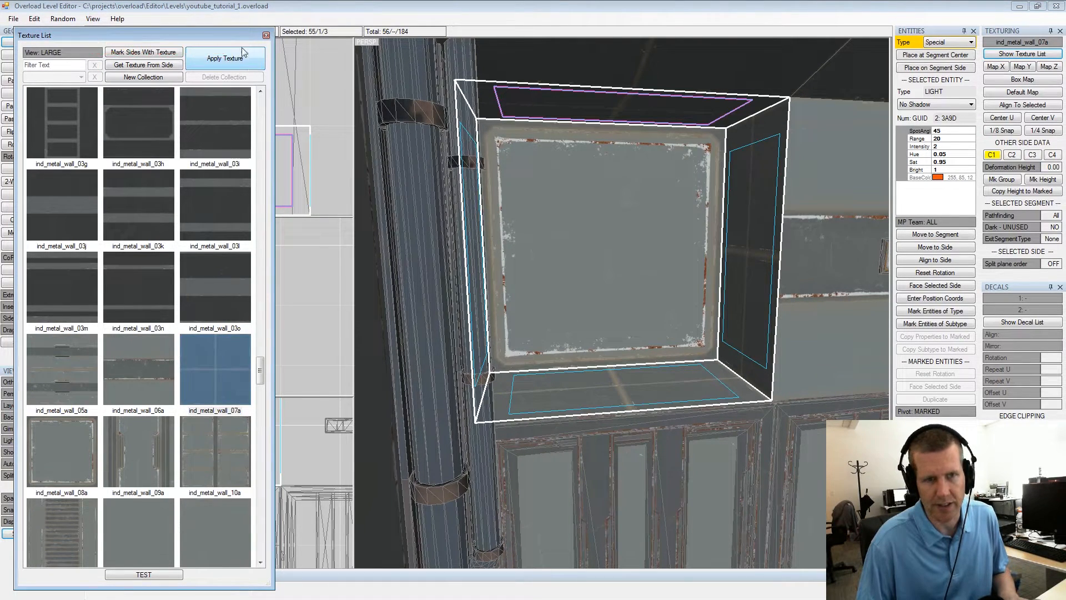
{"action": "left_click", "coordinate": [1024, 106]}
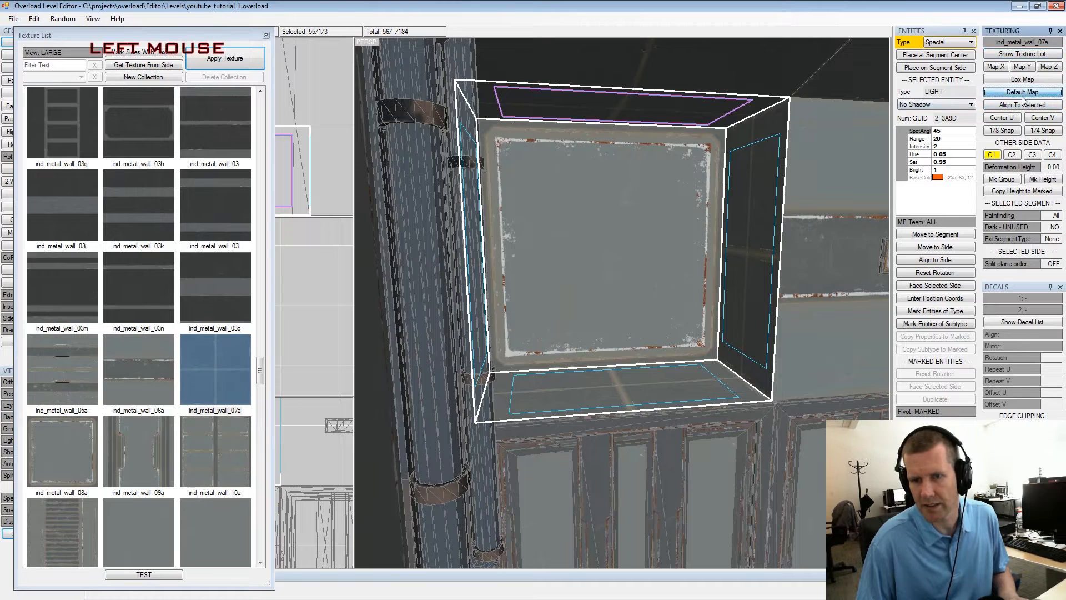
{"action": "key", "text": "shift+space"}
{"action": "key", "text": "alt+space"}
{"action": "left_click_drag", "start_coordinate": [734, 245], "coordinate": [643, 251], "text": "alt"}
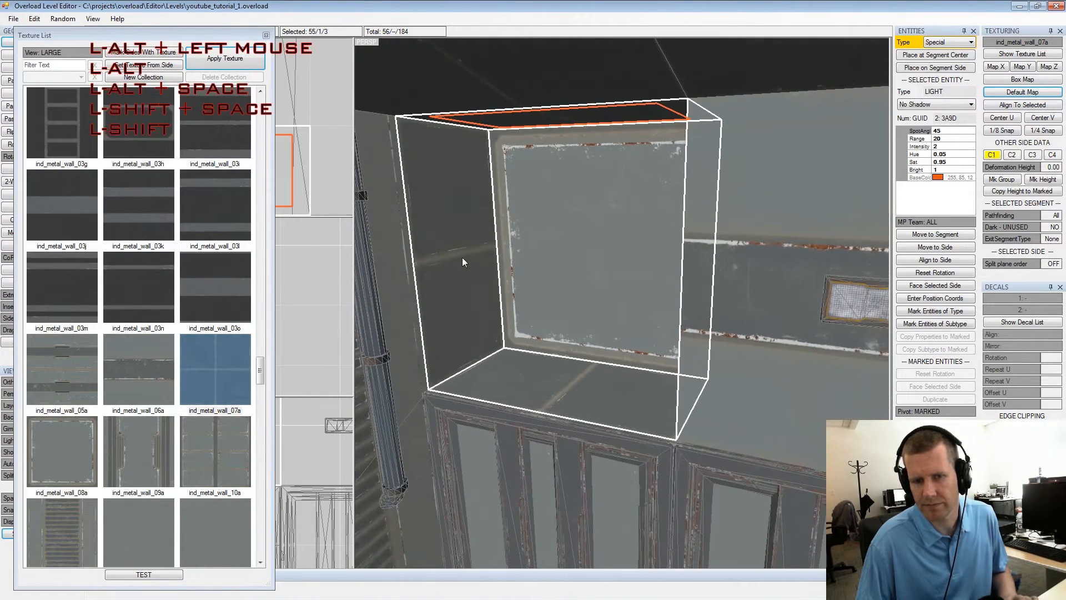
{"action": "left_click", "coordinate": [432, 257]}
{"action": "key", "text": "x"}
{"action": "key", "text": "x"}
{"action": "key", "text": "x"}
{"action": "key", "text": "x"}
{"action": "key", "text": "x"}
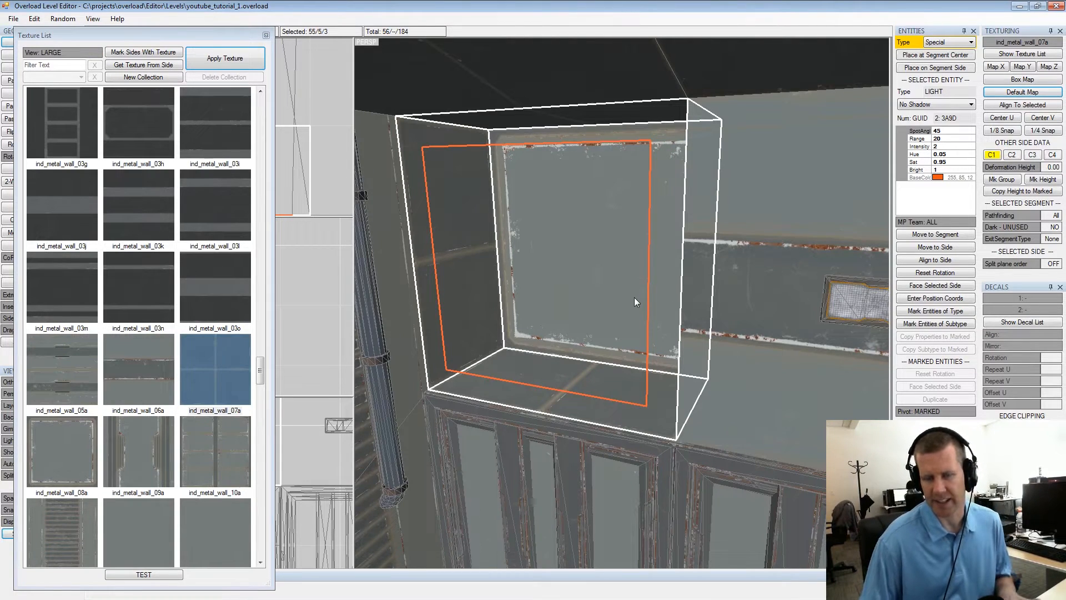
{"action": "left_click_drag", "start_coordinate": [663, 239], "coordinate": [591, 223], "text": "alt"}
{"action": "left_click", "coordinate": [630, 252]}
{"action": "key", "text": "space"}
{"action": "key", "text": "shift+space"}
Mark the ceiling and floor sides of the alcove
{"action": "left_click", "coordinate": [598, 115]}
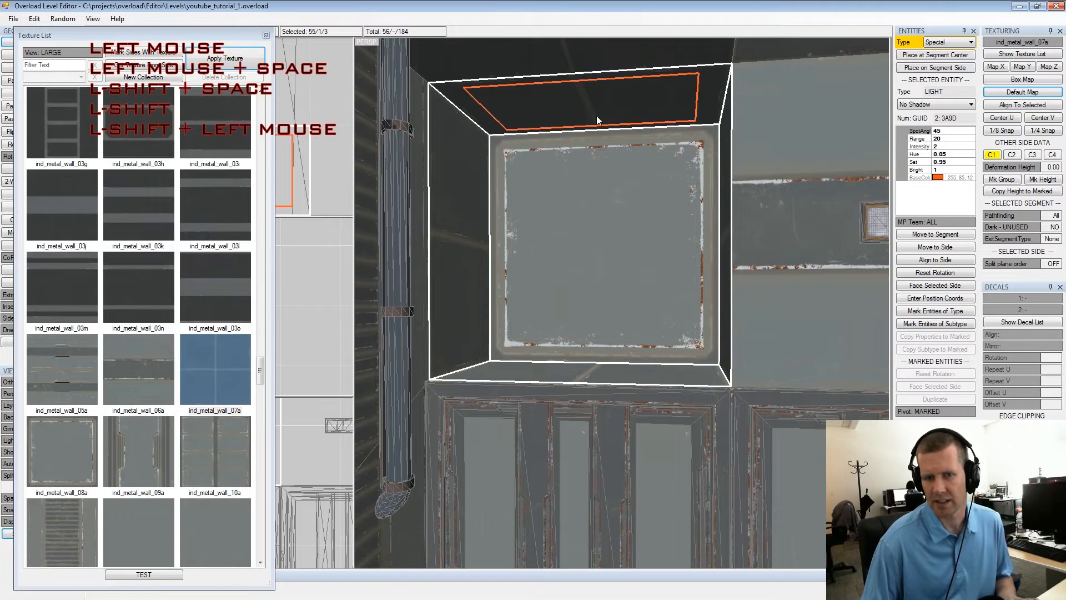
{"action": "key", "text": "space"}
{"action": "left_click", "coordinate": [578, 372]}
{"action": "key", "text": "space"}
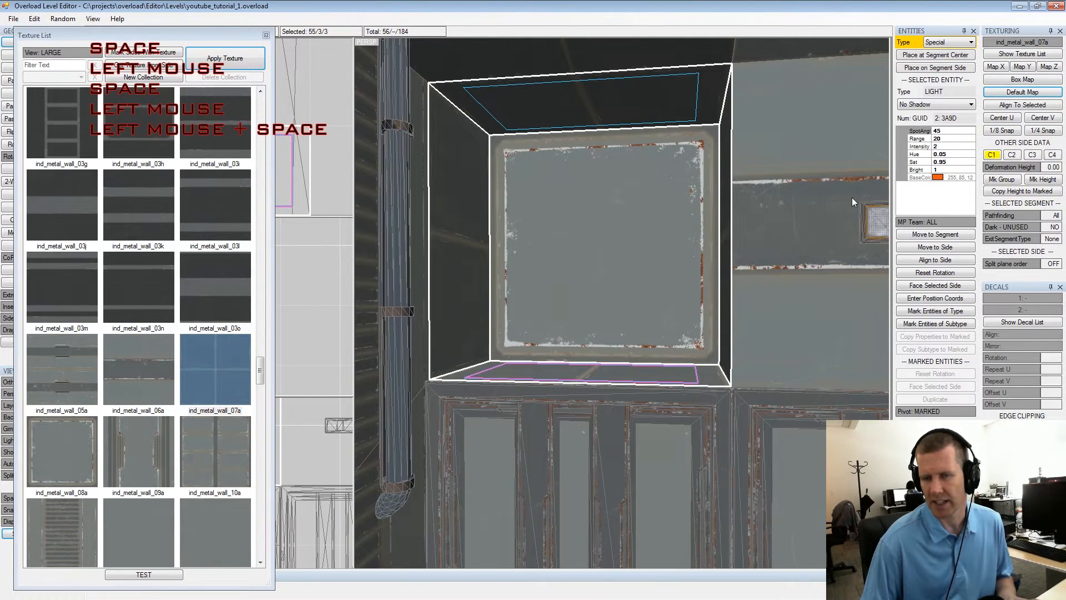
Get the tn_light_05f decal from the neighbouring wall light and apply it to the alcove's marked ceiling and floor
{"action": "scroll", "coordinate": [776, 234], "scroll_direction": "down", "scroll_amount": 2}
{"action": "middle_click_drag", "start_coordinate": [842, 228], "coordinate": [803, 267]}
{"action": "left_click", "coordinate": [829, 270]}
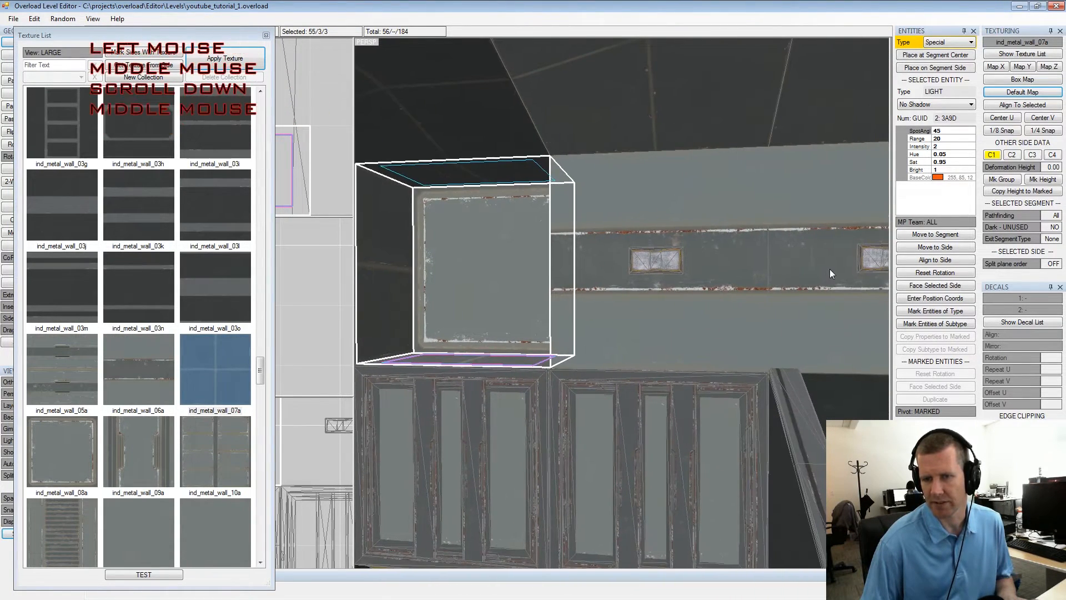
{"action": "left_click", "coordinate": [1021, 323]}
{"action": "left_click", "coordinate": [246, 25]}
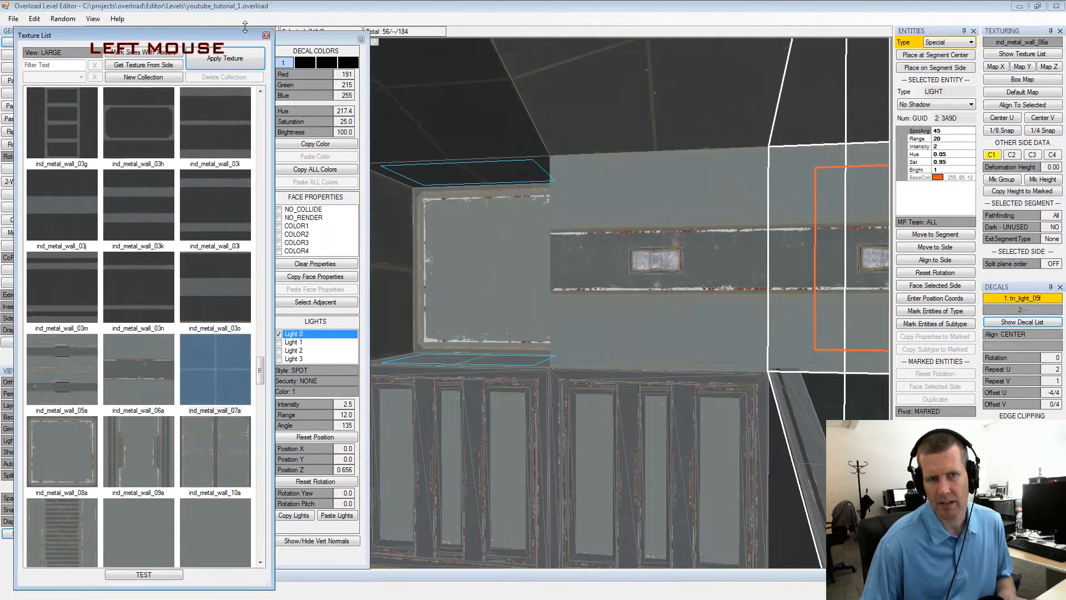
{"action": "left_click", "coordinate": [265, 36]}
{"action": "left_click_drag", "start_coordinate": [274, 40], "coordinate": [262, 40]}
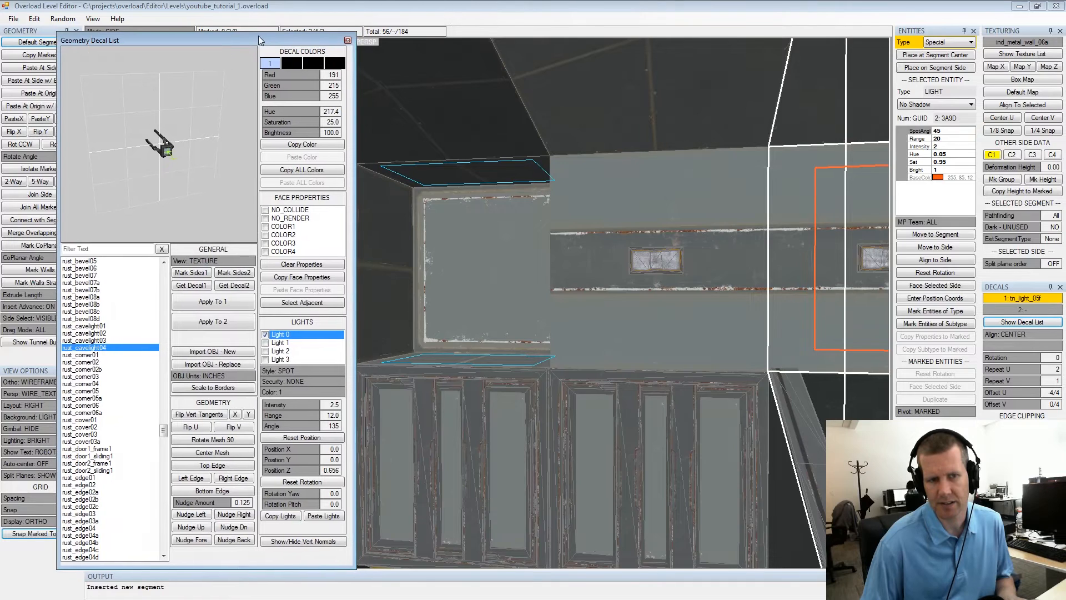
{"action": "left_click", "coordinate": [191, 286]}
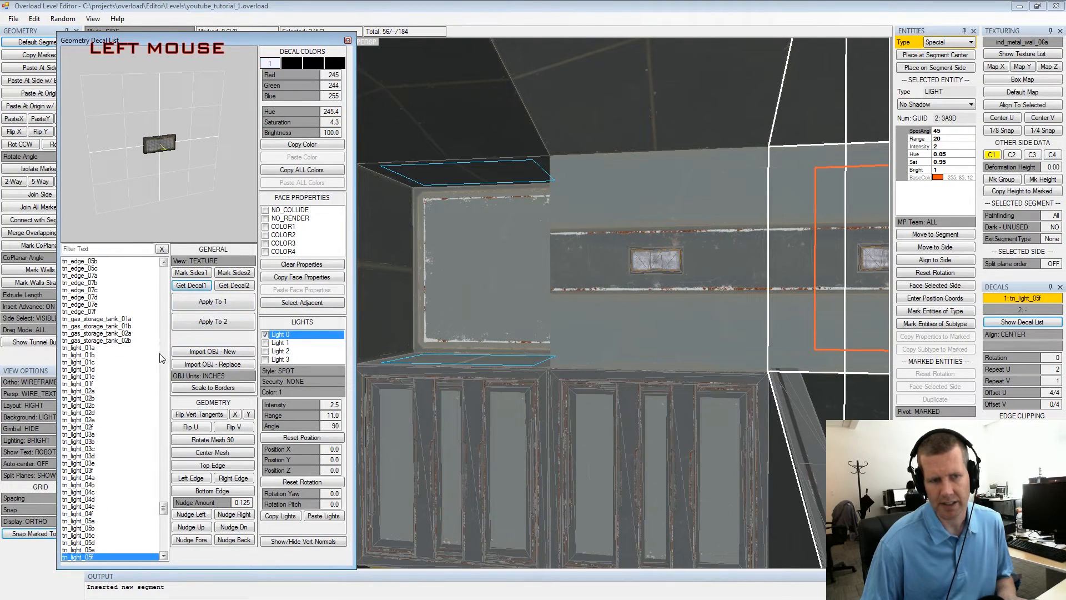
{"action": "left_click_drag", "start_coordinate": [481, 262], "coordinate": [581, 253], "text": "alt"}
{"action": "middle_click_drag", "start_coordinate": [580, 254], "coordinate": [660, 262], "text": "alt"}
{"action": "left_click_drag", "start_coordinate": [660, 262], "coordinate": [627, 256], "text": "alt"}
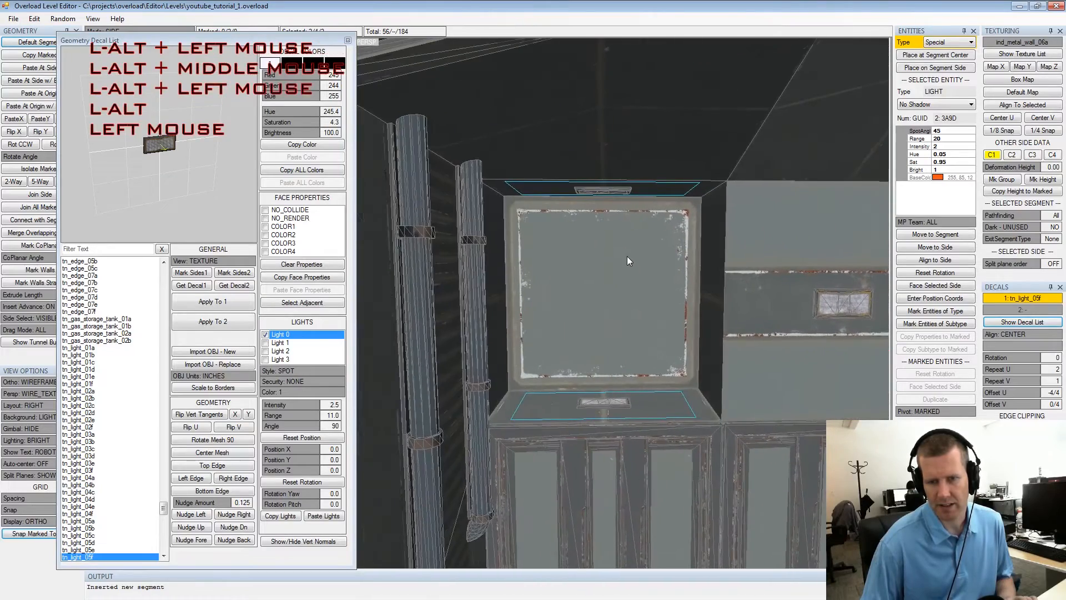
Clear the marks and select the open front side of the alcove segment
{"action": "scroll", "coordinate": [622, 276], "scroll_direction": "up", "scroll_amount": 2, "text": "shift"}
{"action": "key", "text": "shift+space"}
{"action": "left_click", "coordinate": [621, 277]}
{"action": "key", "text": "x"}
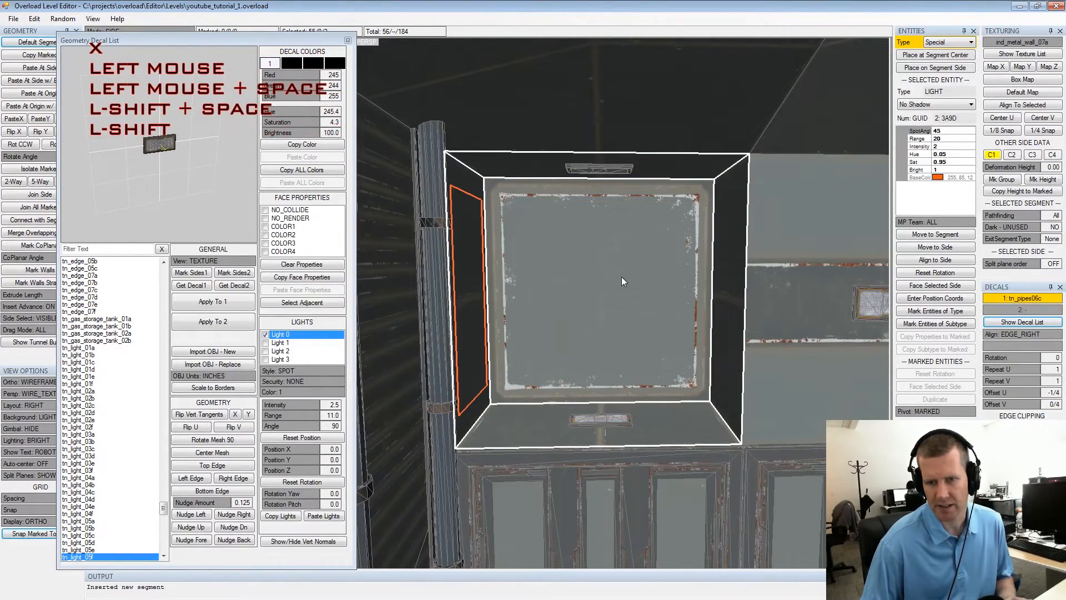
{"action": "key", "text": "shift+x"}
{"action": "key", "text": "alt+x"}
{"action": "left_click_drag", "start_coordinate": [621, 277], "coordinate": [686, 281], "text": "alt"}
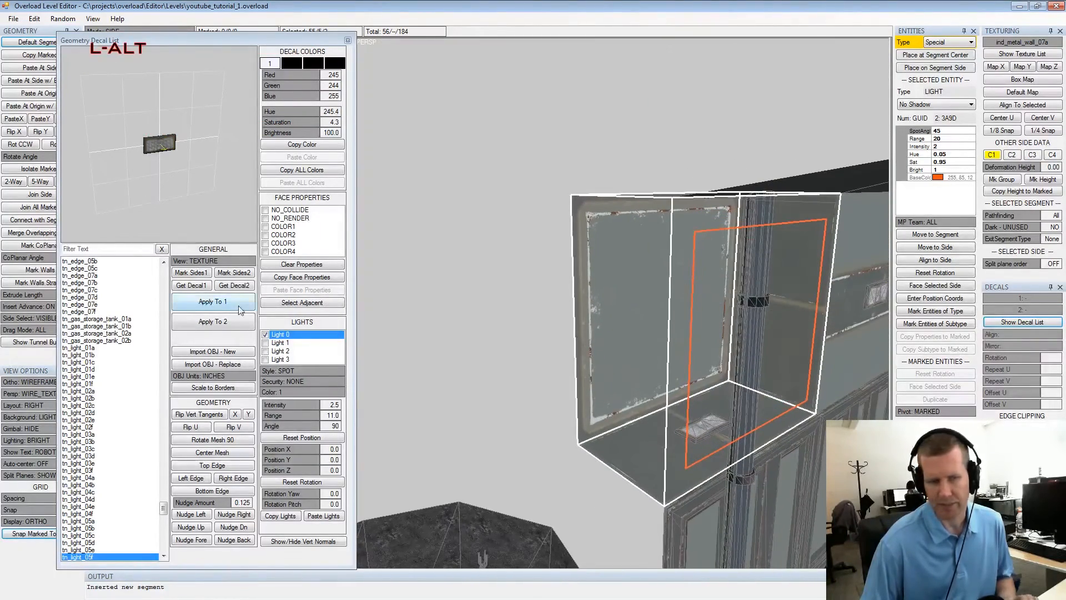
Compare the rust_full grate decals in the decal list's preview, from rust_full02 through rust_full08
{"action": "left_click_drag", "start_coordinate": [165, 505], "coordinate": [166, 456]}
{"action": "left_click", "coordinate": [101, 406]}
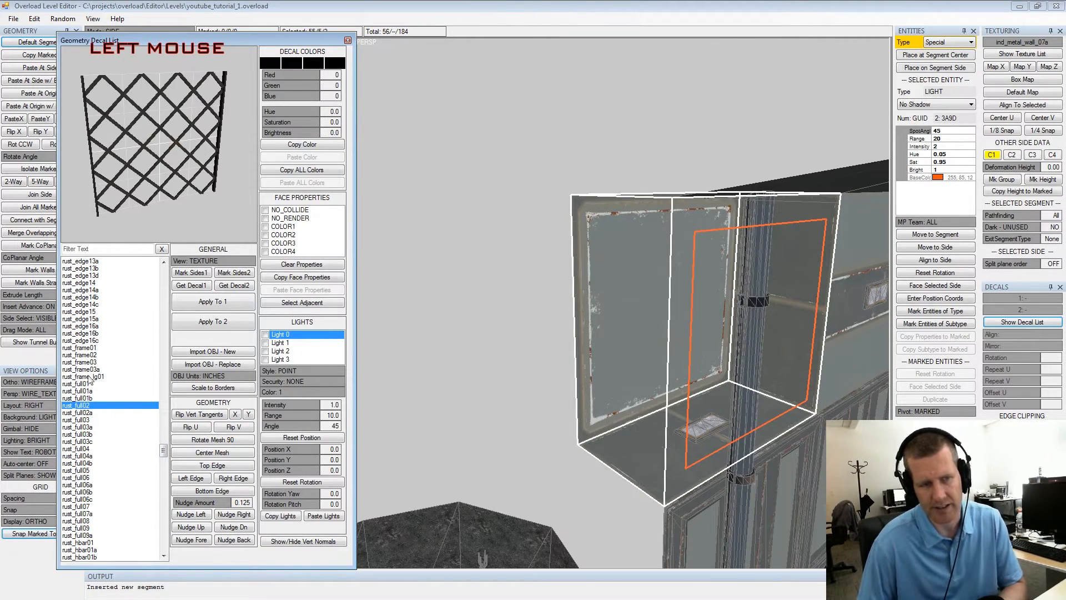
{"action": "right_click_drag", "start_coordinate": [129, 164], "coordinate": [311, 161]}
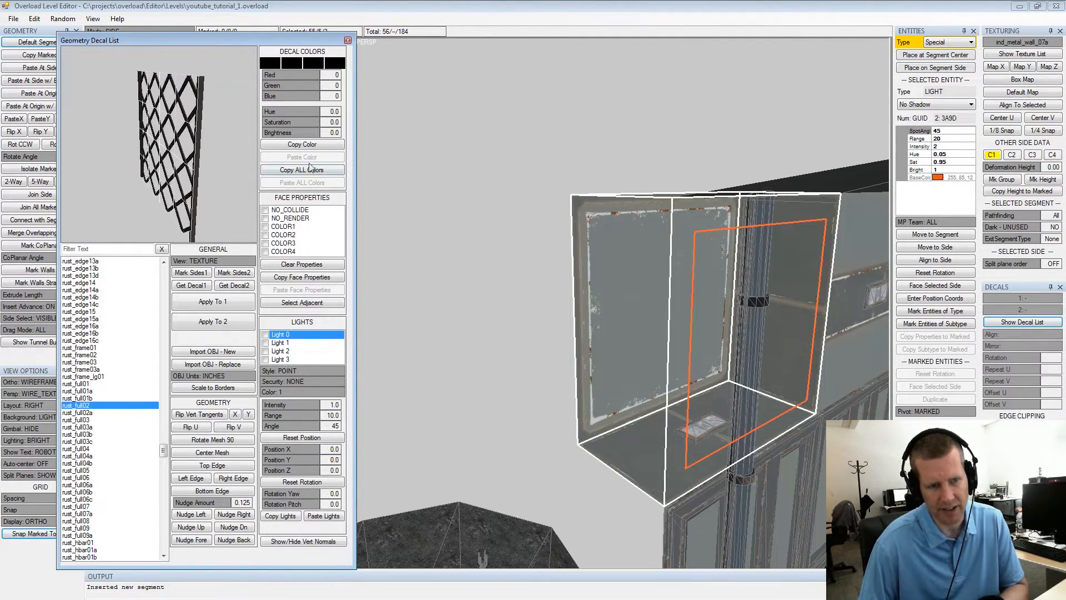
{"action": "left_click", "coordinate": [105, 434]}
{"action": "key", "text": "Down"}
{"action": "key", "text": "Down"}
{"action": "key", "text": "Down"}
{"action": "key", "text": "Down"}
{"action": "key", "text": "Down"}
{"action": "key", "text": "Down"}
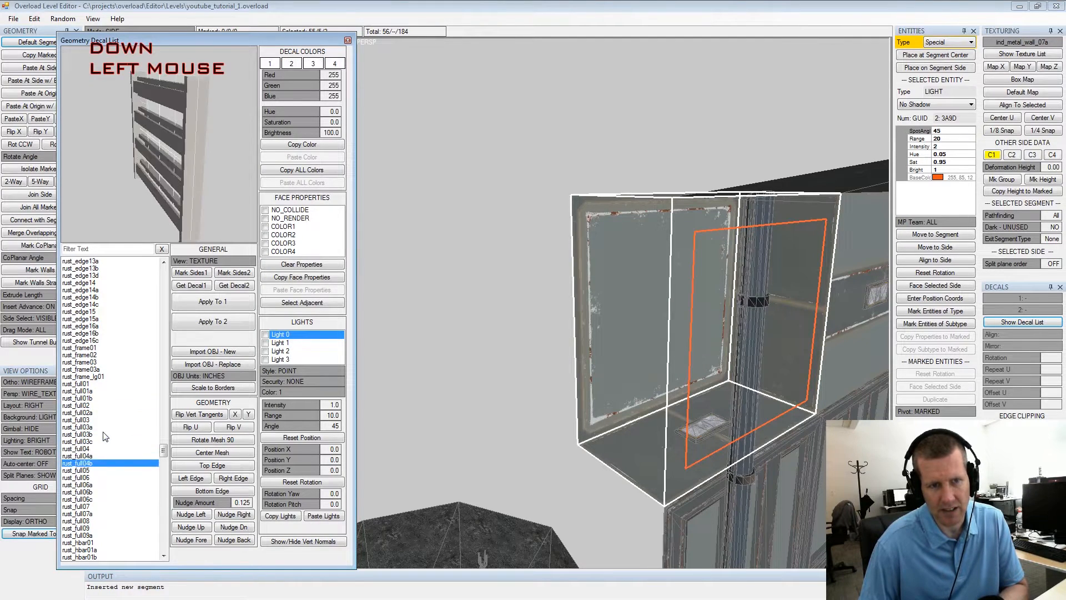
{"action": "key", "text": "Down"}
{"action": "key", "text": "Down"}
{"action": "key", "text": "Down"}
{"action": "key", "text": "Down"}
{"action": "key", "text": "Down"}
{"action": "key", "text": "Down"}
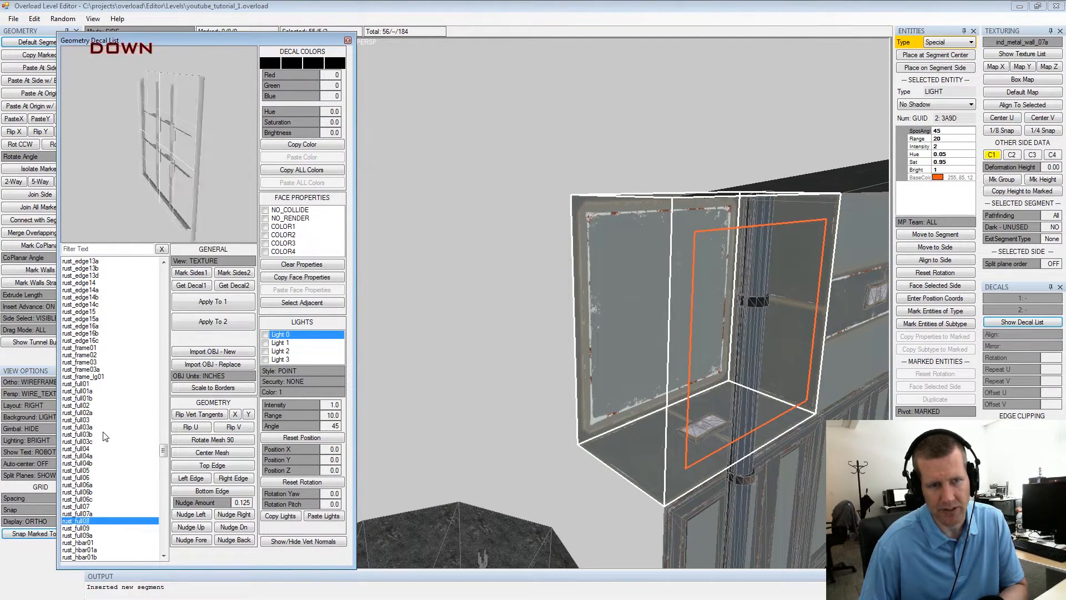
{"action": "key", "text": "Up"}
{"action": "key", "text": "Up"}
{"action": "key", "text": "Up"}
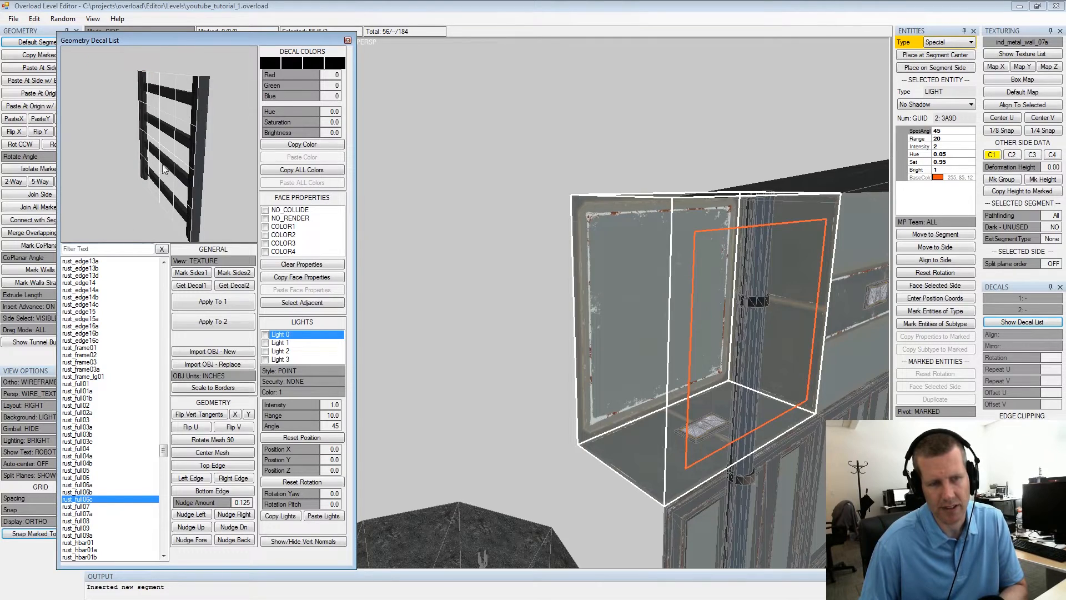
Mark the alcove's open front side and the room segment's matching side, and apply rust_full07 as their first decal
{"action": "left_click", "coordinate": [94, 507]}
{"action": "right_click_drag", "start_coordinate": [165, 179], "coordinate": [155, 142]}
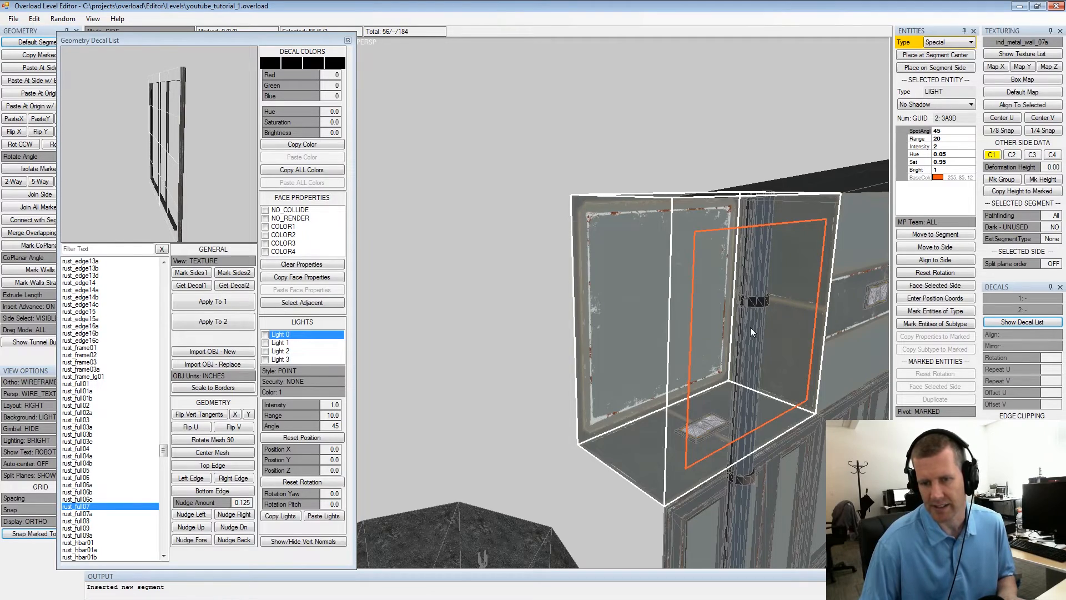
{"action": "key", "text": "space"}
{"action": "left_click_drag", "start_coordinate": [741, 329], "coordinate": [599, 334], "text": "alt"}
{"action": "left_click", "coordinate": [379, 340]}
{"action": "key", "text": "space"}
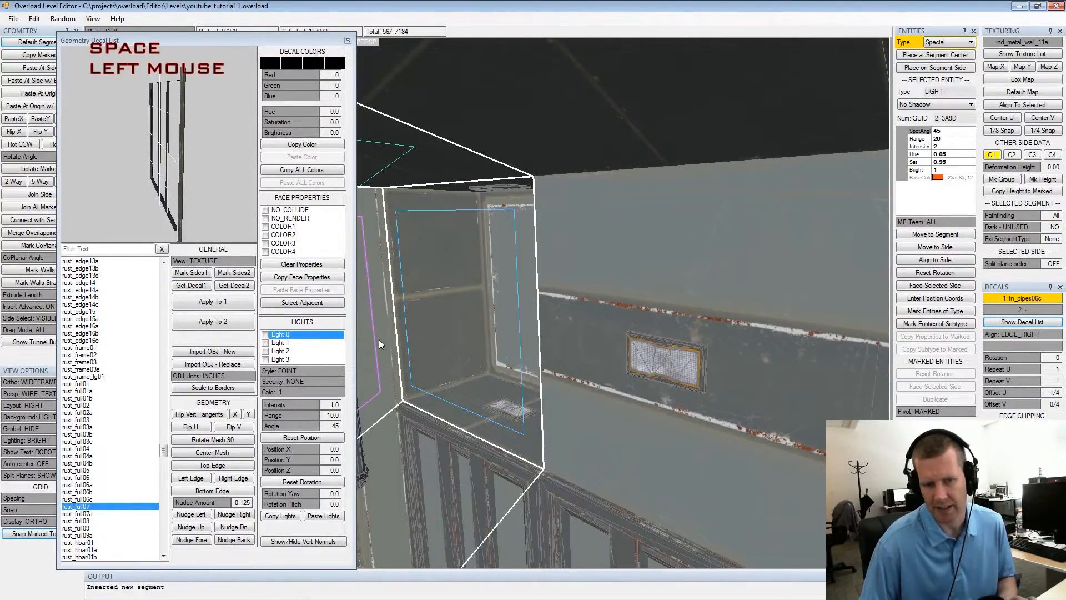
{"action": "key", "text": "x"}
{"action": "key", "text": "space"}
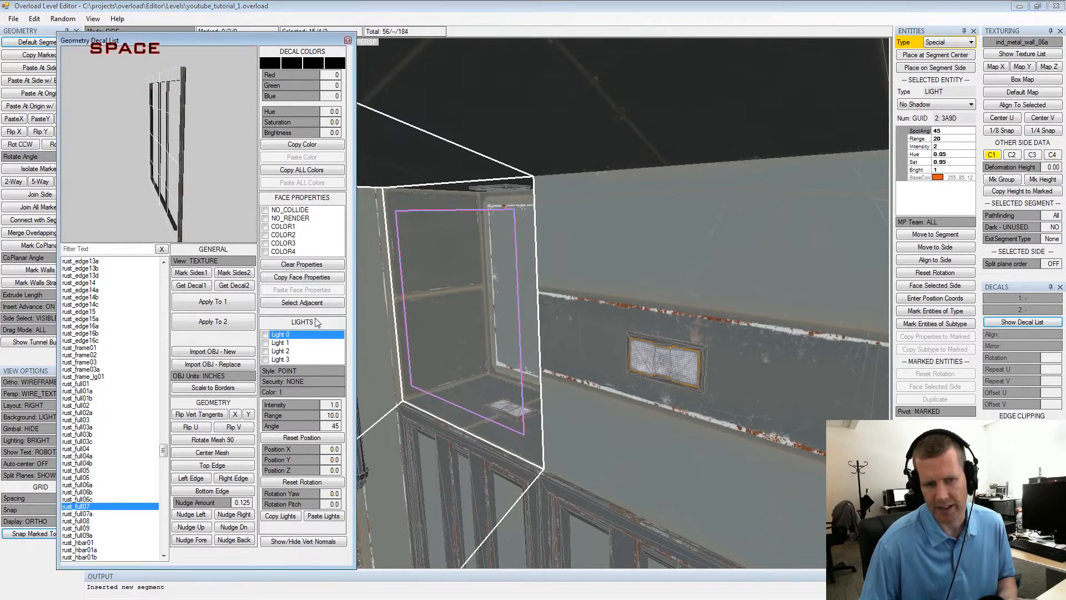
{"action": "left_click", "coordinate": [213, 302]}
Hide the rust_full07 decal on the alcove's opening
{"action": "left_click_drag", "start_coordinate": [461, 308], "coordinate": [648, 309], "text": "alt"}
{"action": "middle_click_drag", "start_coordinate": [649, 308], "coordinate": [658, 260], "text": "alt"}
{"action": "scroll", "coordinate": [657, 269], "scroll_direction": "up", "scroll_amount": 3, "text": "alt"}
{"action": "left_click_drag", "start_coordinate": [657, 269], "coordinate": [676, 234], "text": "alt"}
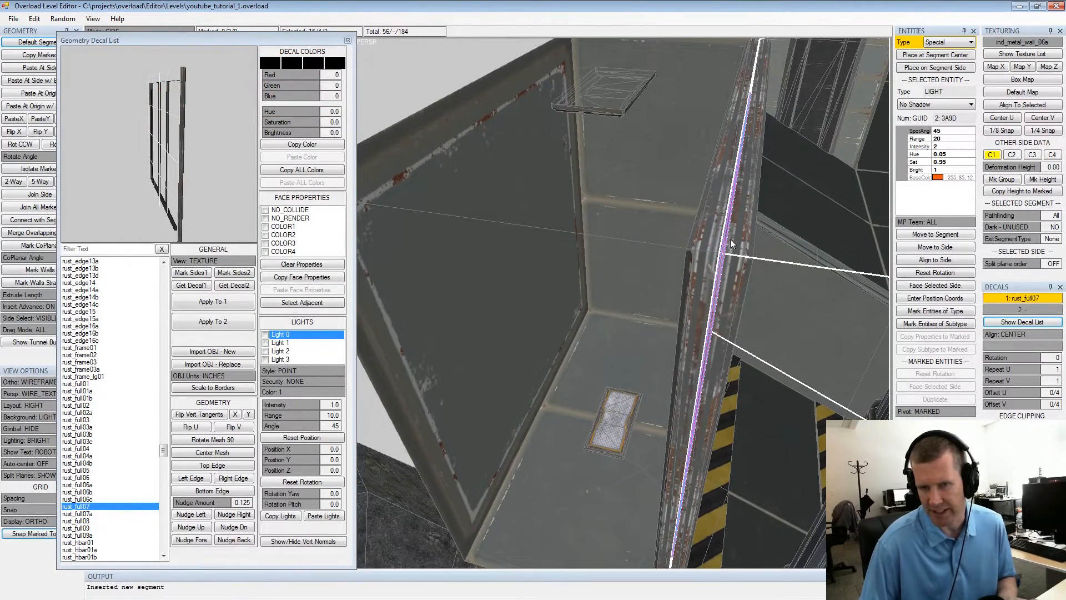
{"action": "left_click", "coordinate": [1022, 298]}
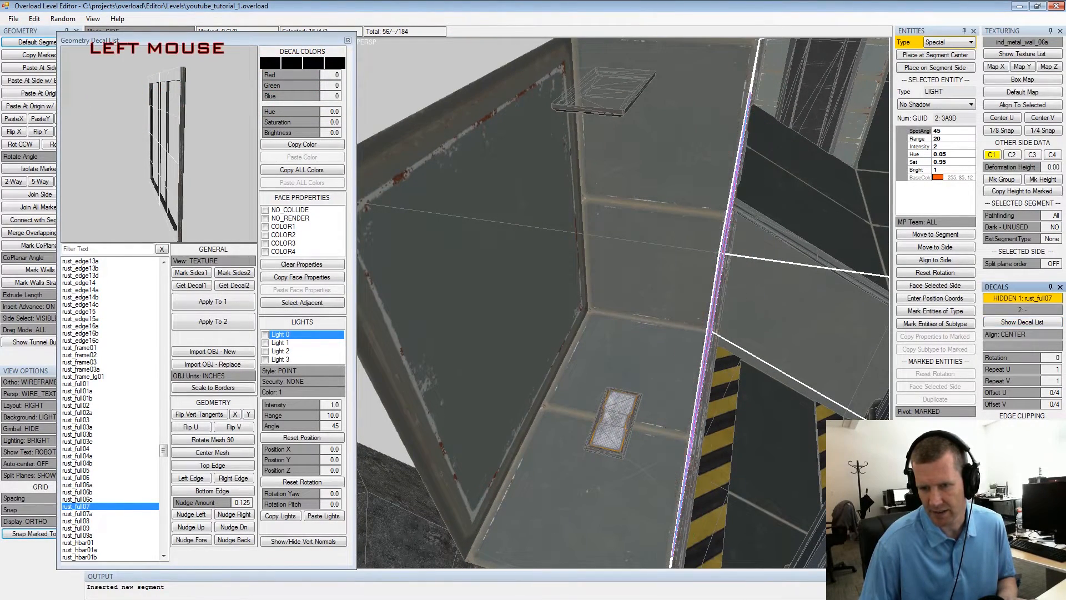
Clear the marks and select the open front side on the alcove segment itself
{"action": "left_click_drag", "start_coordinate": [653, 339], "coordinate": [646, 333], "text": "alt"}
{"action": "key", "text": "shift+space"}
{"action": "left_click", "coordinate": [666, 258]}
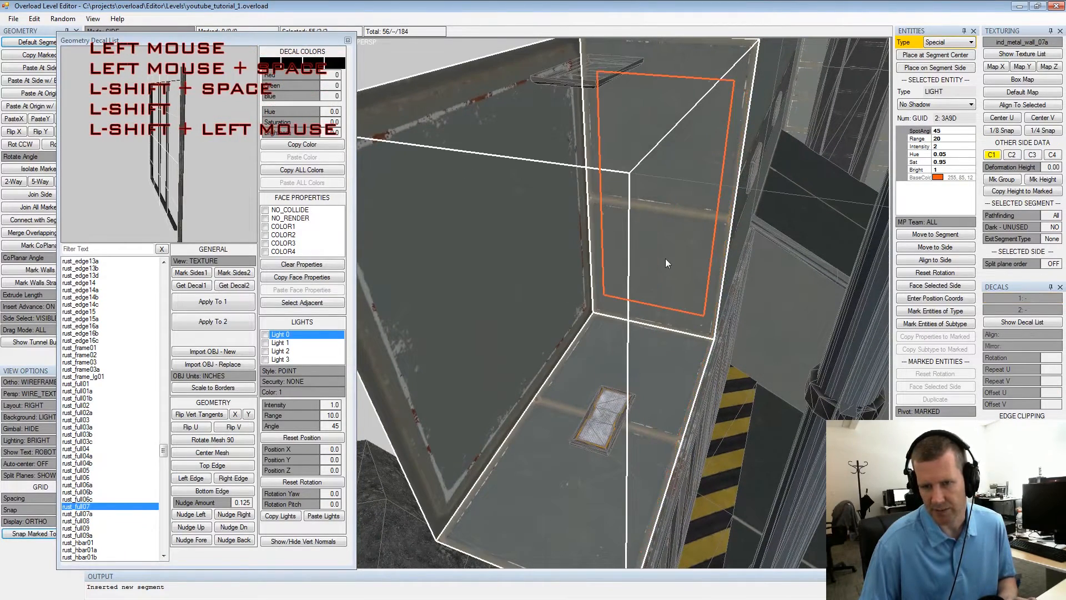
{"action": "key", "text": "x"}
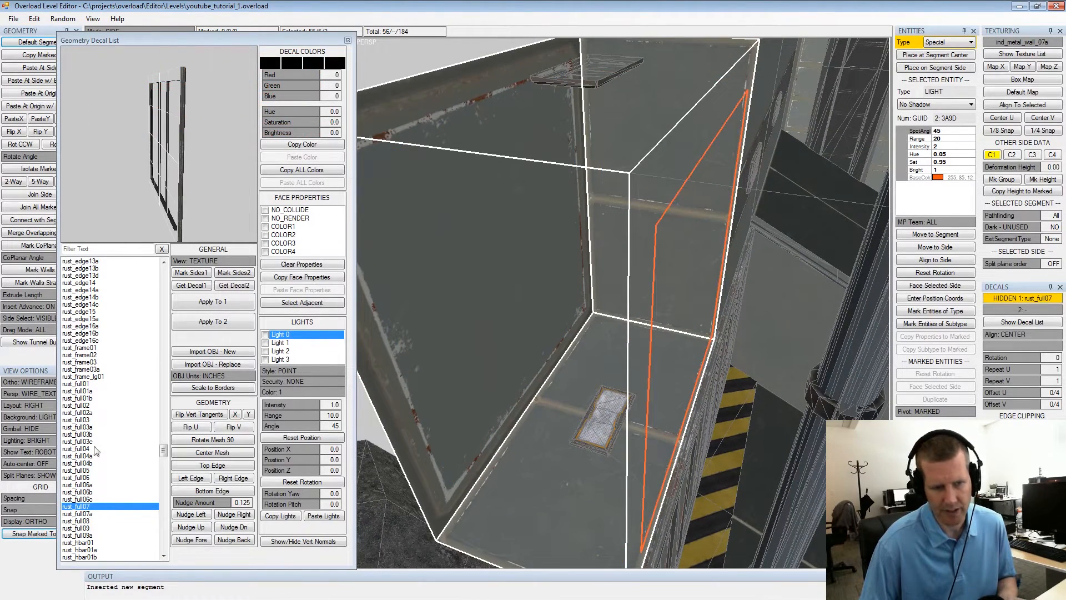
Try the rust_frame02 decal as the first decal on the alcove's open front side
{"action": "left_click", "coordinate": [83, 515]}
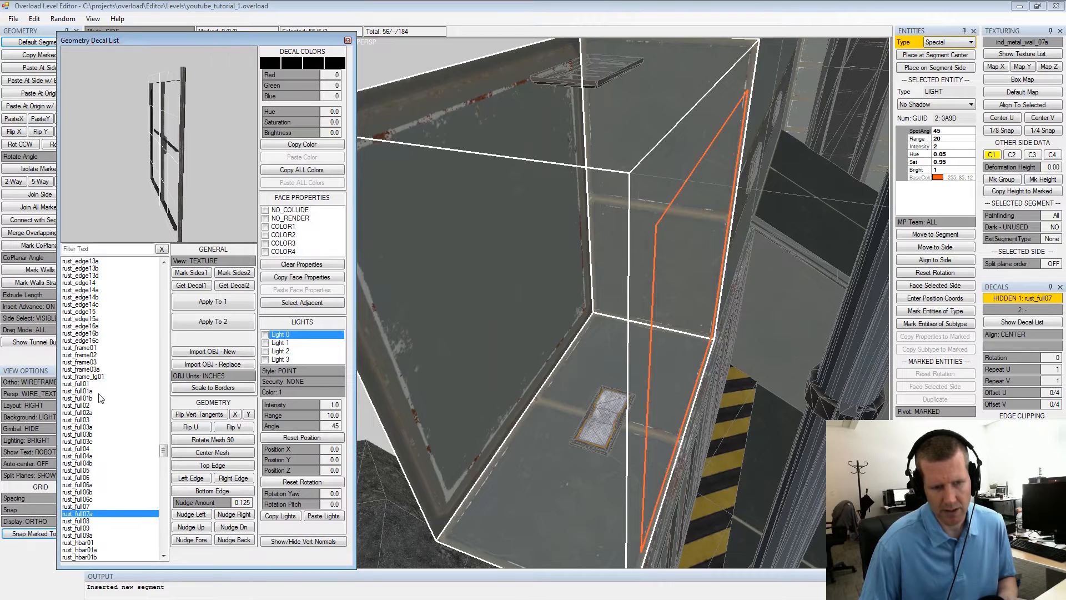
{"action": "left_click", "coordinate": [93, 363]}
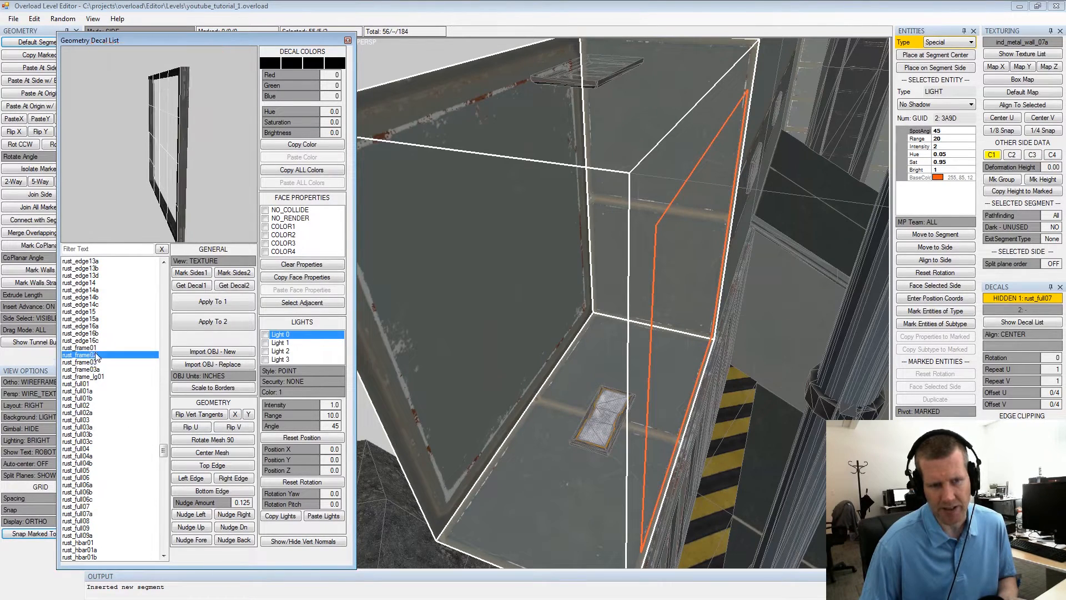
{"action": "left_click", "coordinate": [215, 303]}
{"action": "left_click_drag", "start_coordinate": [646, 272], "coordinate": [635, 239], "text": "alt"}
{"action": "middle_click_drag", "start_coordinate": [633, 240], "coordinate": [652, 251], "text": "alt"}
{"action": "scroll", "coordinate": [652, 251], "scroll_direction": "down", "scroll_amount": 2, "text": "alt"}
{"action": "mouse_move", "coordinate": [653, 250]}
{"action": "left_mouse_down", "text": "alt"}
{"action": "mouse_move", "coordinate": [702, 242]}
{"action": "mouse_move", "coordinate": [717, 250]}
{"action": "mouse_move", "coordinate": [684, 248]}
{"action": "mouse_move", "coordinate": [731, 267]}
{"action": "mouse_move", "coordinate": [668, 279]}
{"action": "mouse_move", "coordinate": [579, 256]}
{"action": "mouse_move", "coordinate": [643, 250]}
{"action": "left_mouse_up", "text": "alt"}
{"action": "scroll", "coordinate": [664, 281], "scroll_direction": "up", "scroll_amount": 3, "text": "alt"}
{"action": "scroll", "coordinate": [701, 253], "scroll_direction": "down", "scroll_amount": 3, "text": "alt"}
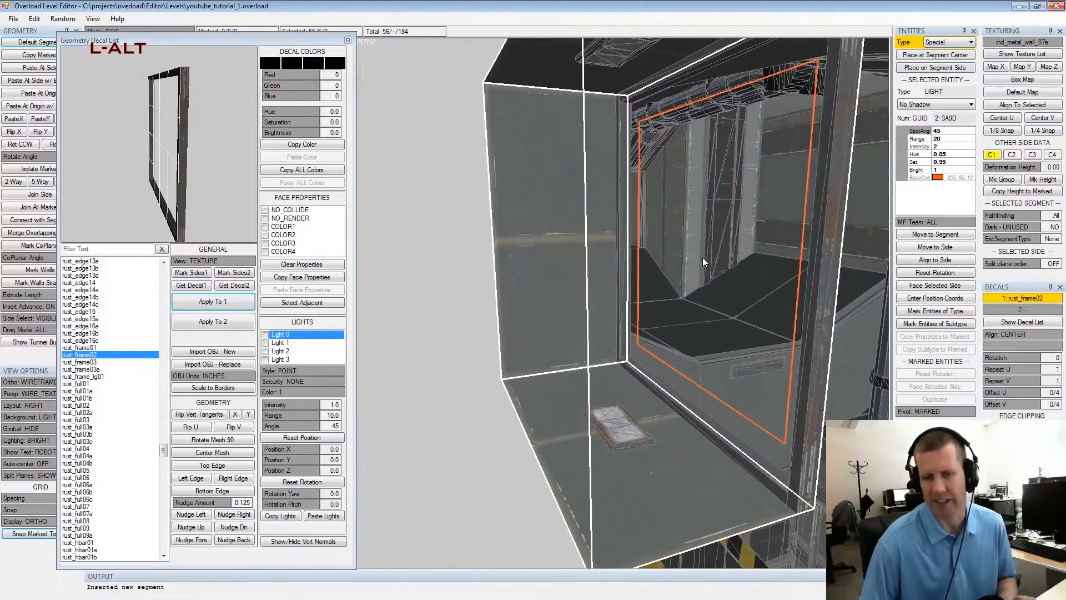
Apply rust_full03a as the first decal on the alcove's open front side and save the level
{"action": "left_click", "coordinate": [97, 384]}
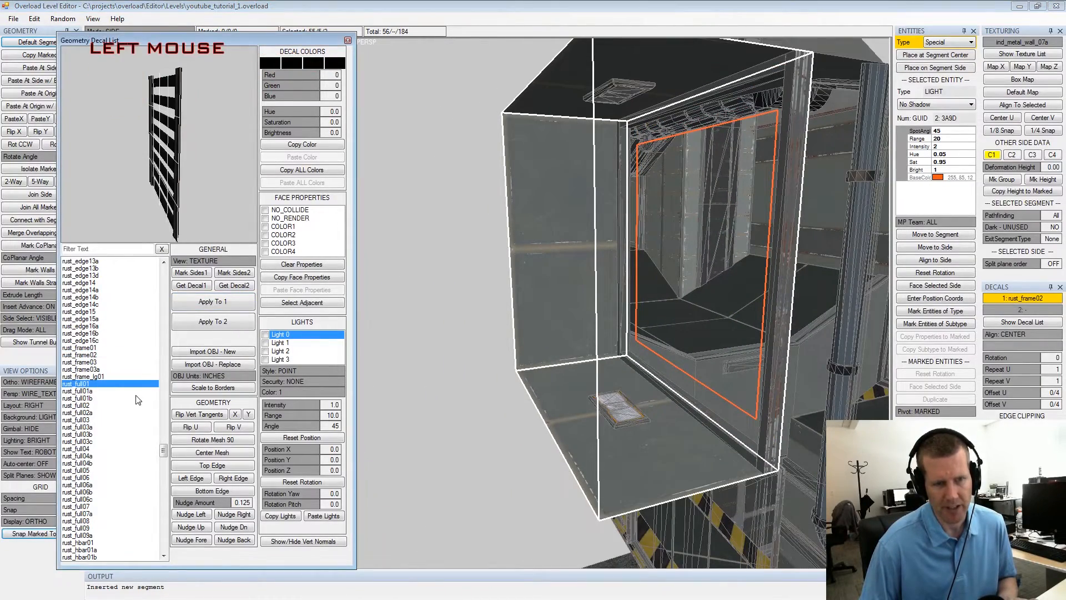
{"action": "key", "text": "Down"}
{"action": "key", "text": "Down"}
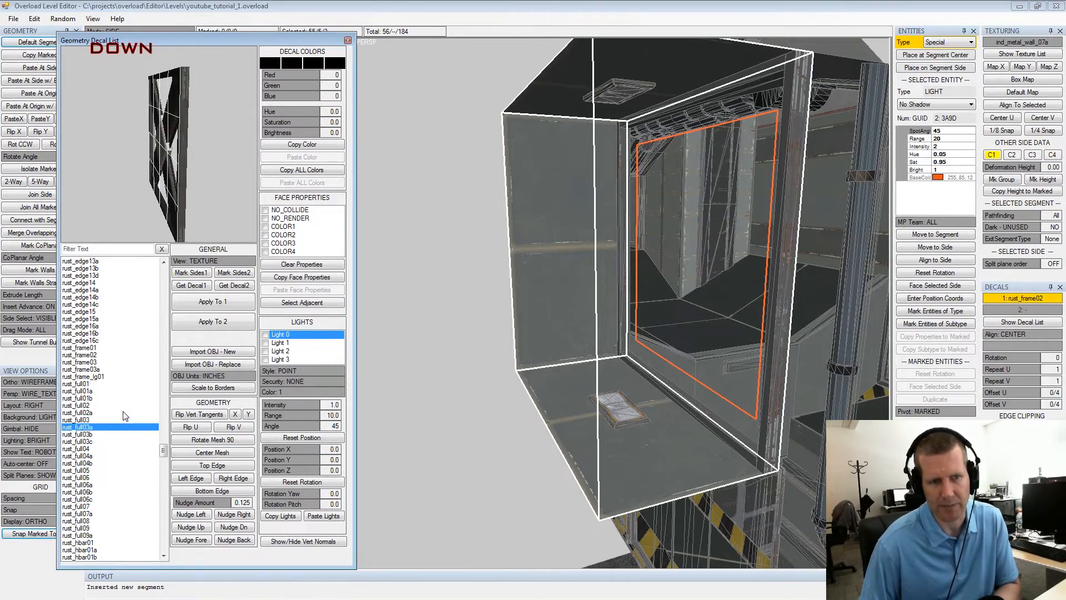
{"action": "left_click", "coordinate": [223, 303]}
{"action": "left_click_drag", "start_coordinate": [650, 233], "coordinate": [578, 243], "text": "alt"}
{"action": "middle_click_drag", "start_coordinate": [577, 242], "coordinate": [617, 226], "text": "alt"}
{"action": "scroll", "coordinate": [618, 226], "scroll_direction": "down", "scroll_amount": 5, "text": "alt"}
{"action": "left_click_drag", "start_coordinate": [617, 226], "coordinate": [532, 219], "text": "alt"}
{"action": "middle_click_drag", "start_coordinate": [532, 219], "coordinate": [643, 161], "text": "alt"}
{"action": "left_click_drag", "start_coordinate": [644, 160], "coordinate": [656, 206], "text": "alt"}
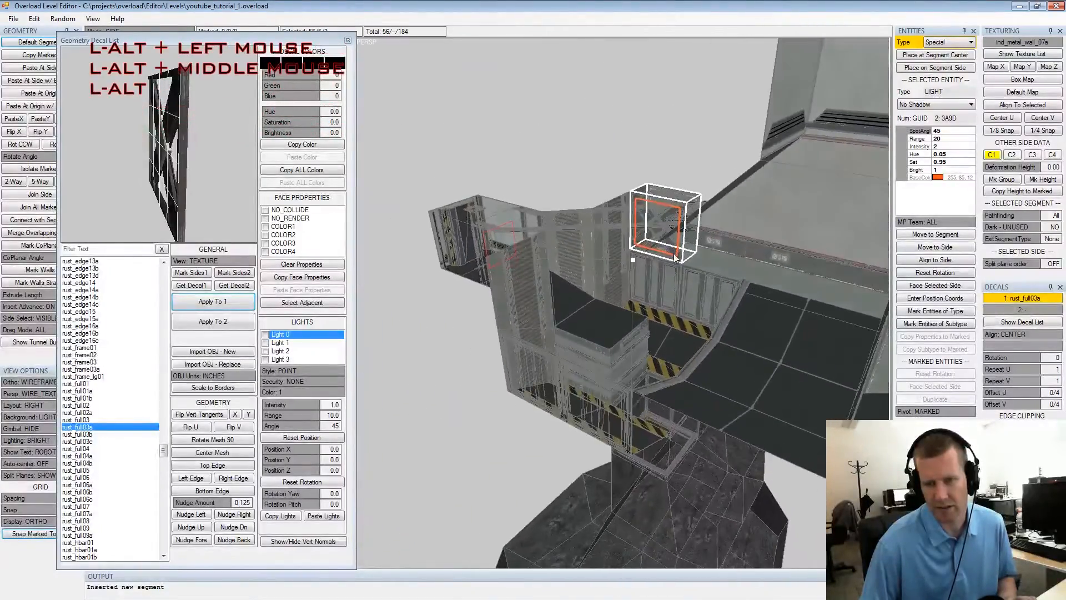
{"action": "scroll", "coordinate": [664, 244], "scroll_direction": "up", "scroll_amount": 3, "text": "alt"}
{"action": "left_click_drag", "start_coordinate": [665, 244], "coordinate": [653, 226], "text": "alt"}
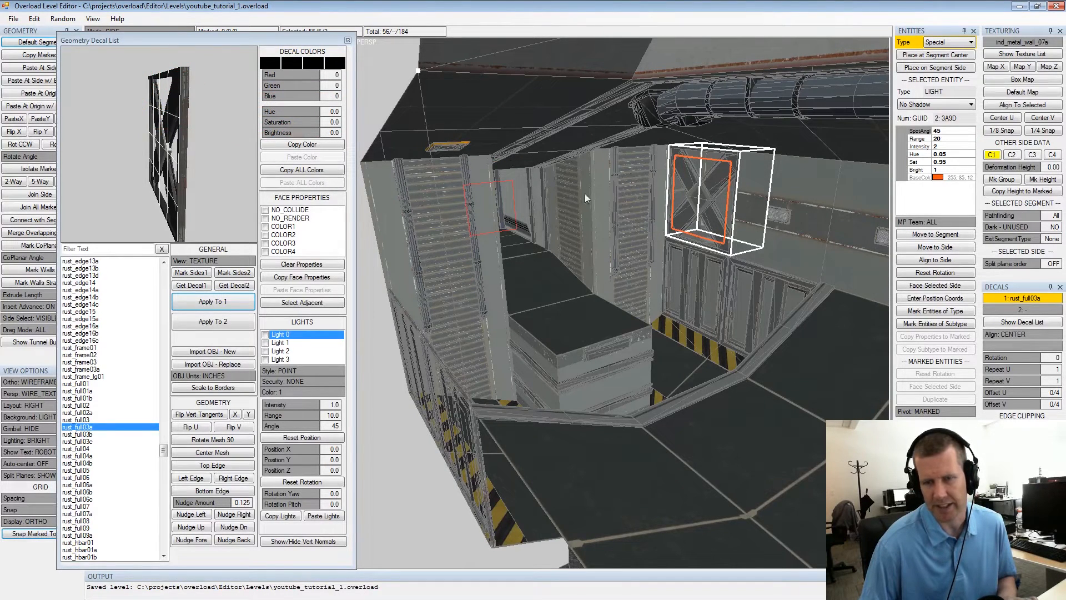
Close the decal list and export the level for single player, overwriting youtube_tutorial_1.sp
{"action": "left_click", "coordinate": [349, 41]}
{"action": "left_click", "coordinate": [13, 19]}
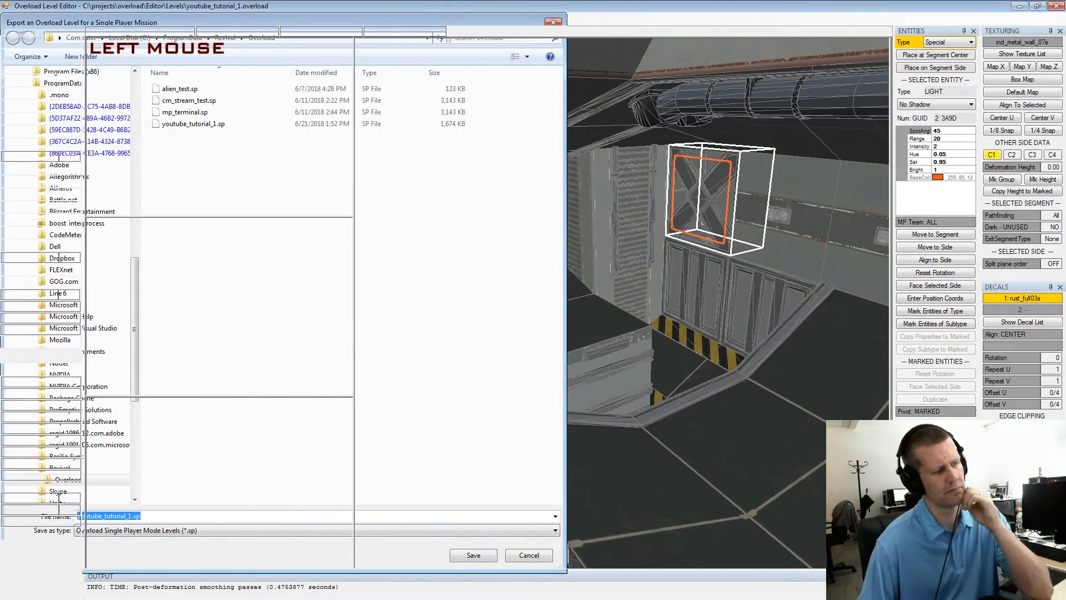
{"action": "key", "text": "Return"}
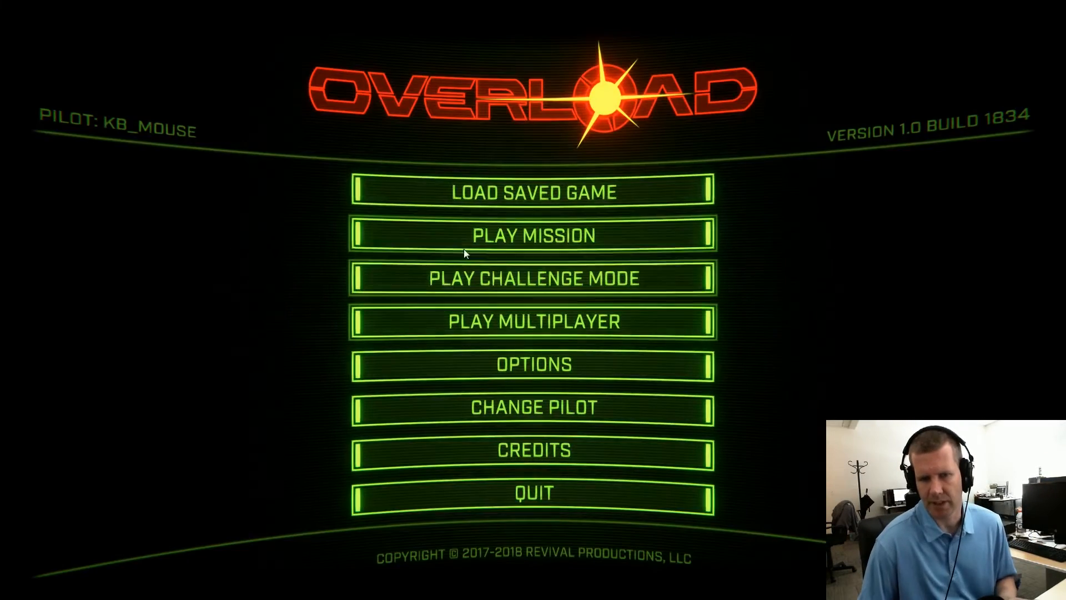
Switch to the Overload game and start the exported mission at Trainee difficulty
{"action": "left_click", "coordinate": [529, 245]}
{"action": "left_click", "coordinate": [483, 356]}
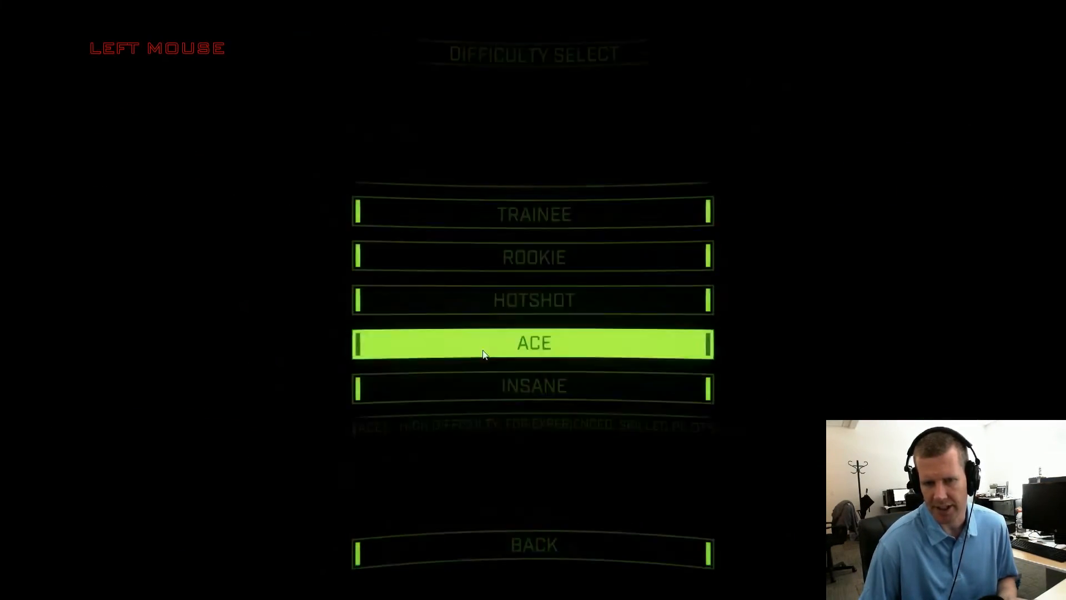
{"action": "left_click", "coordinate": [496, 222]}
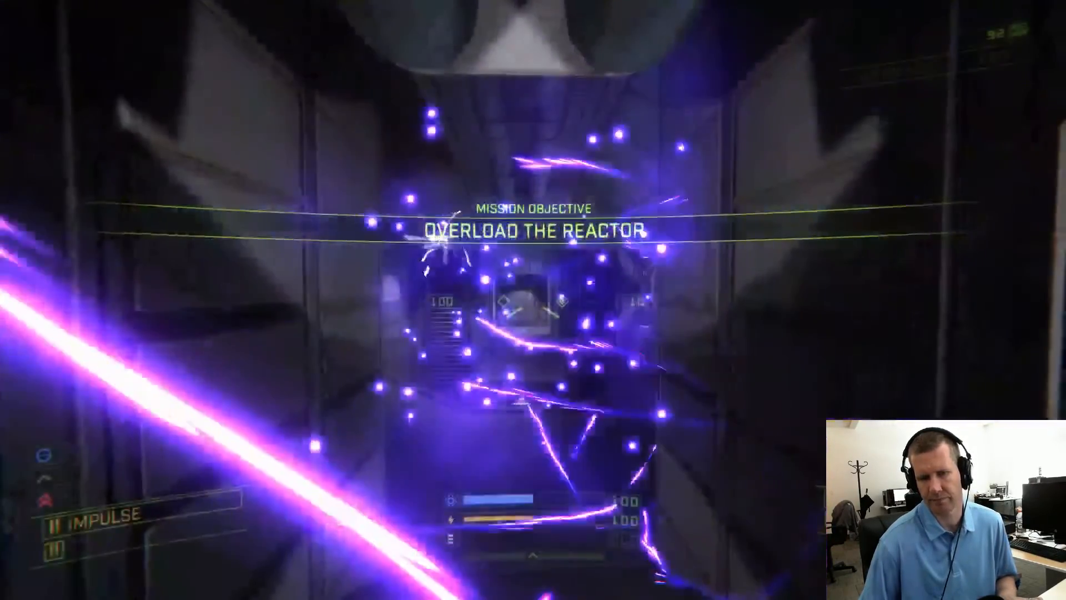
Fly up to the alcove and examine its X-shaped grate, interior lights and cast shadows from several angles
{"action": "key", "text": "w"}
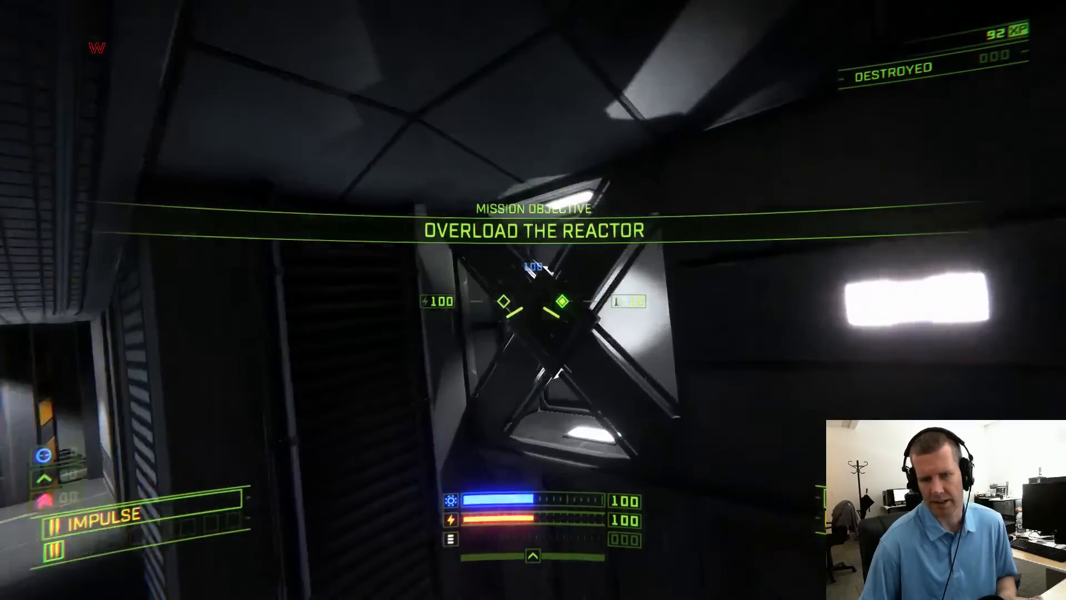
{"action": "key", "text": "a"}
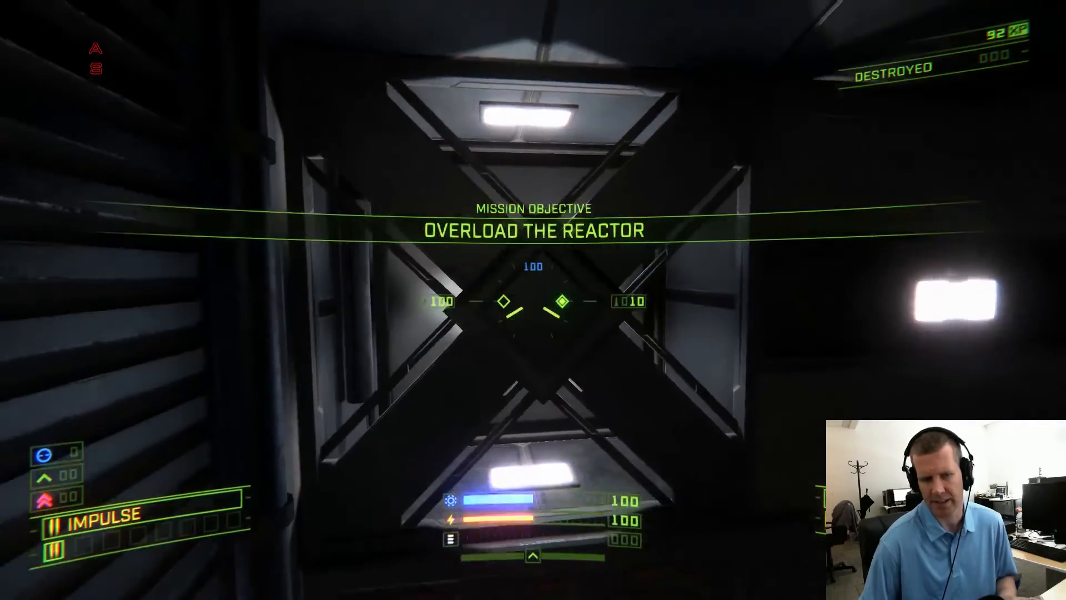
{"action": "key", "text": "s"}
{"action": "key", "text": "d"}
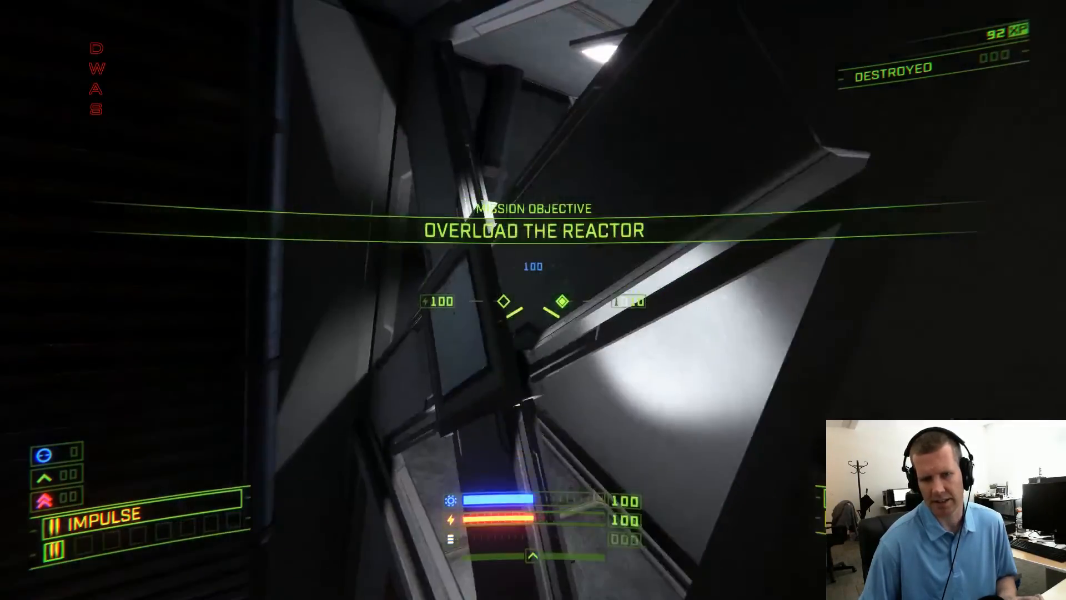
{"action": "key", "text": "w"}
{"action": "key", "text": "e"}
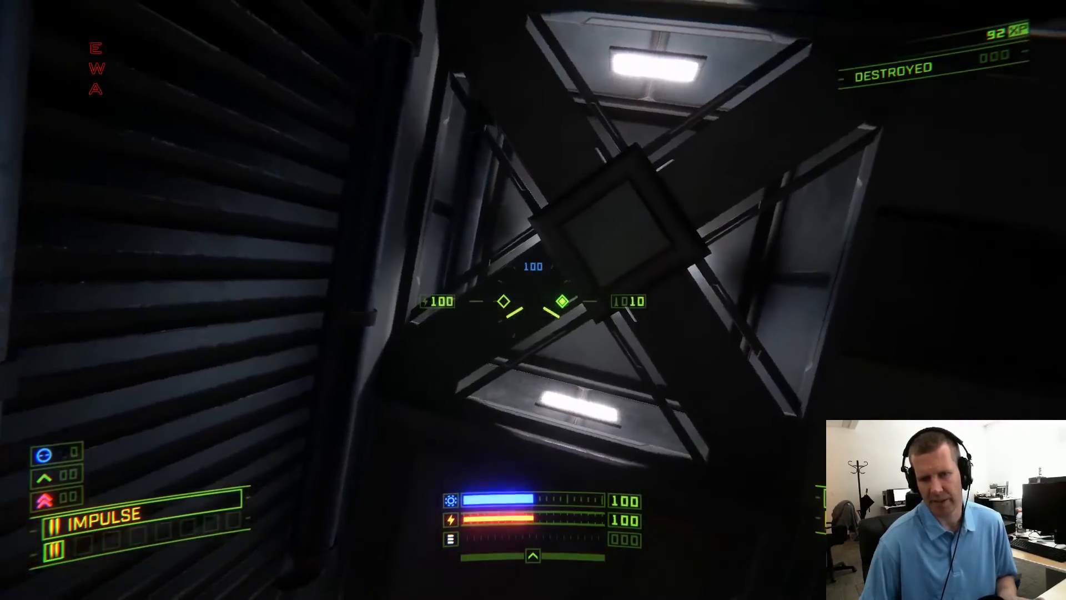
{"action": "key", "text": "w"}
{"action": "key", "text": "d"}
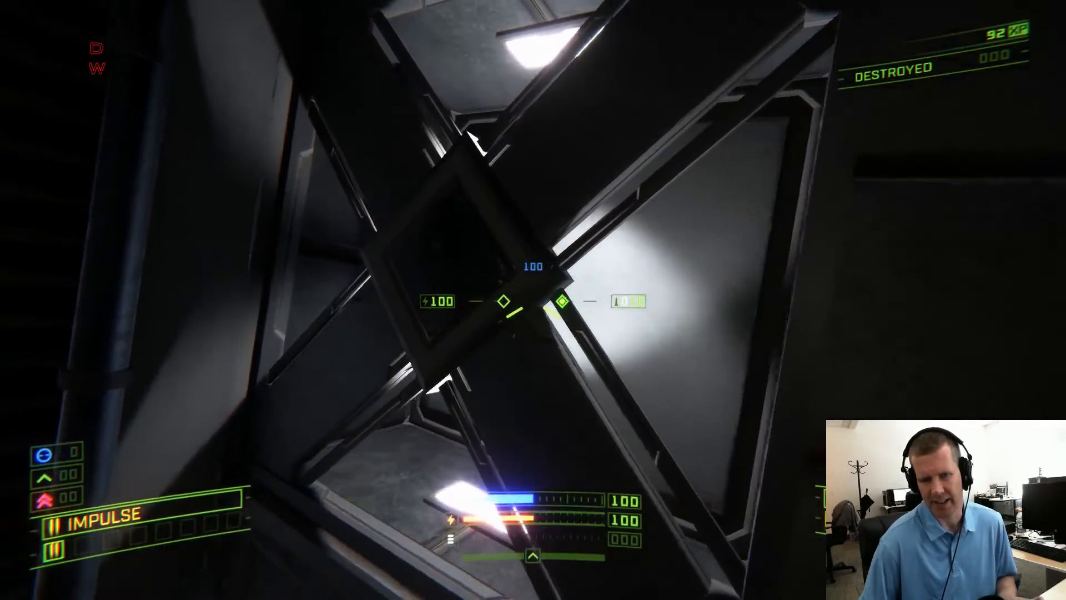
{"action": "key", "text": "d"}
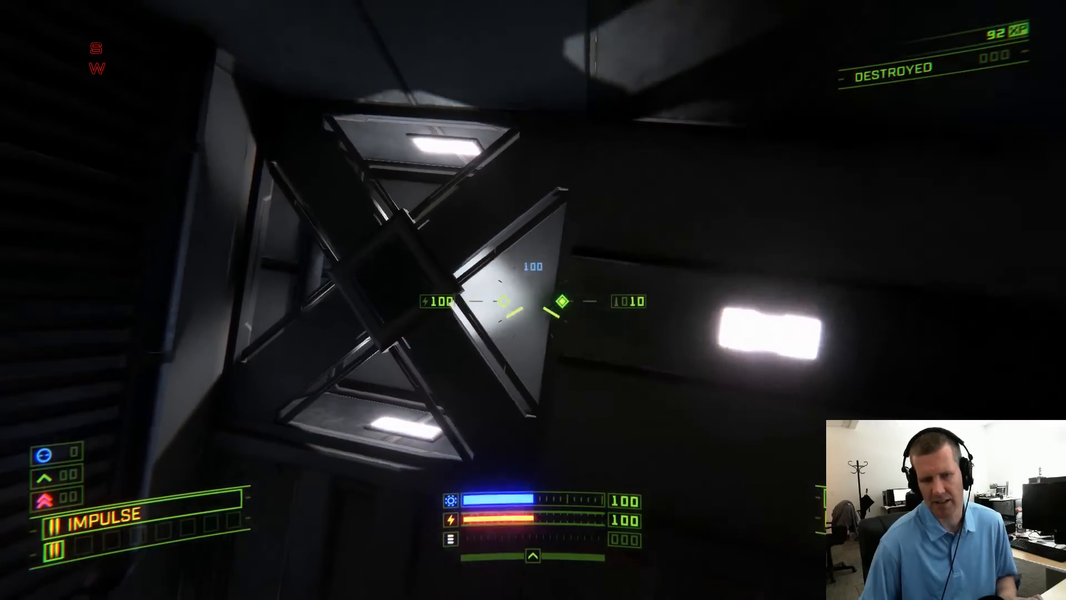
{"action": "key", "text": "a"}
{"action": "key", "text": "w"}
{"action": "key", "text": "e"}
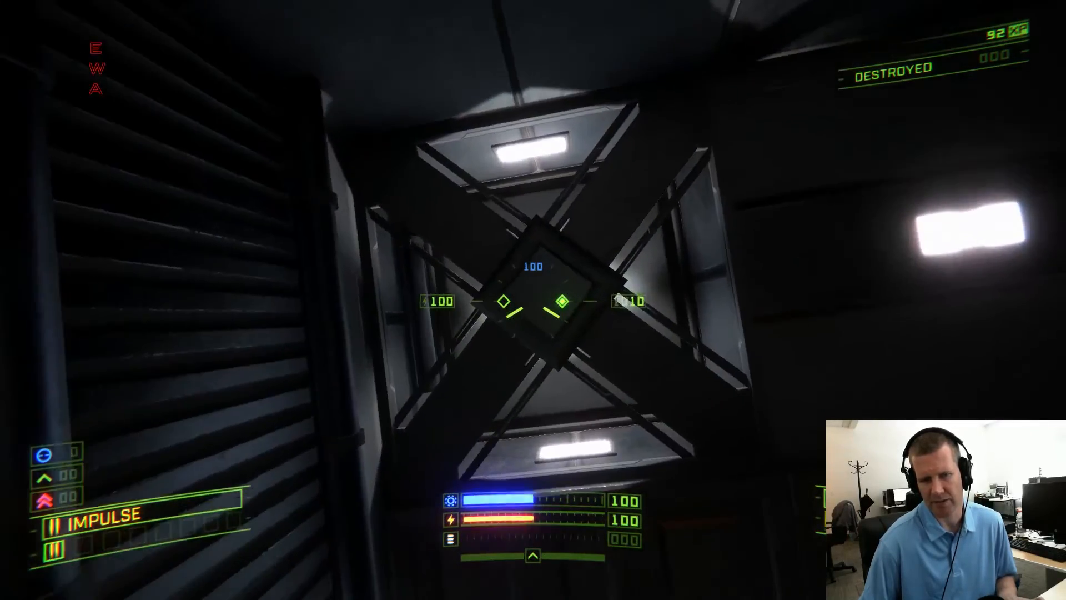
{"action": "key", "text": "w"}
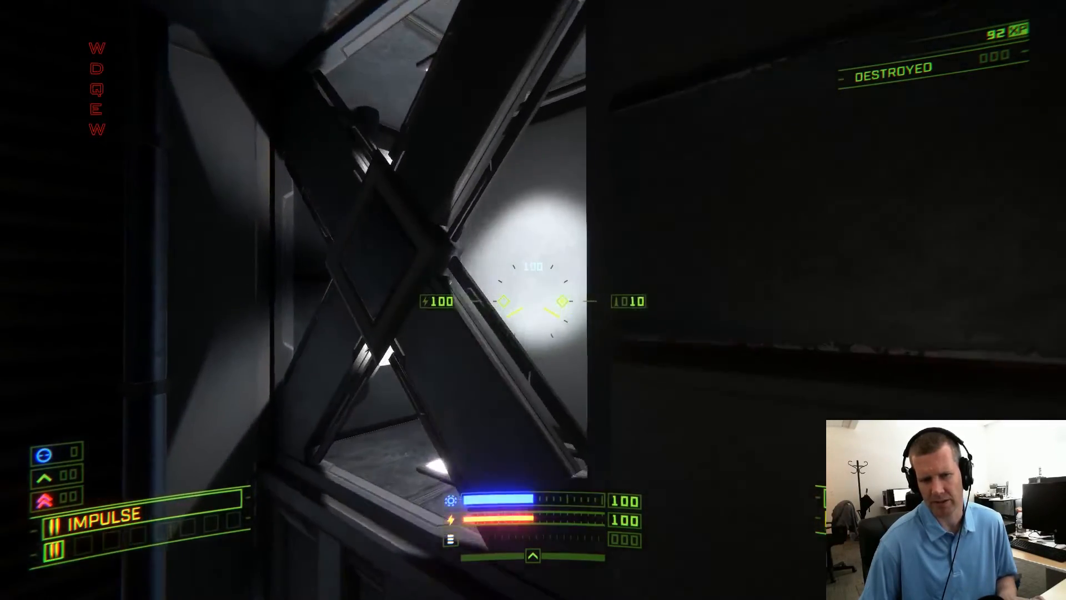
{"action": "key", "text": "s"}
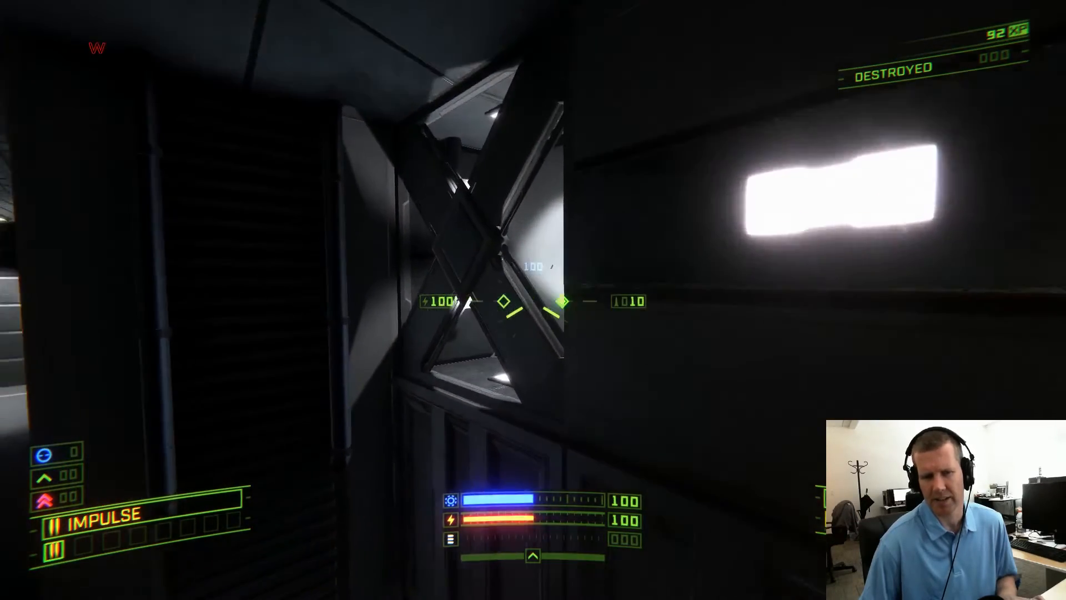
{"action": "key", "text": "a"}
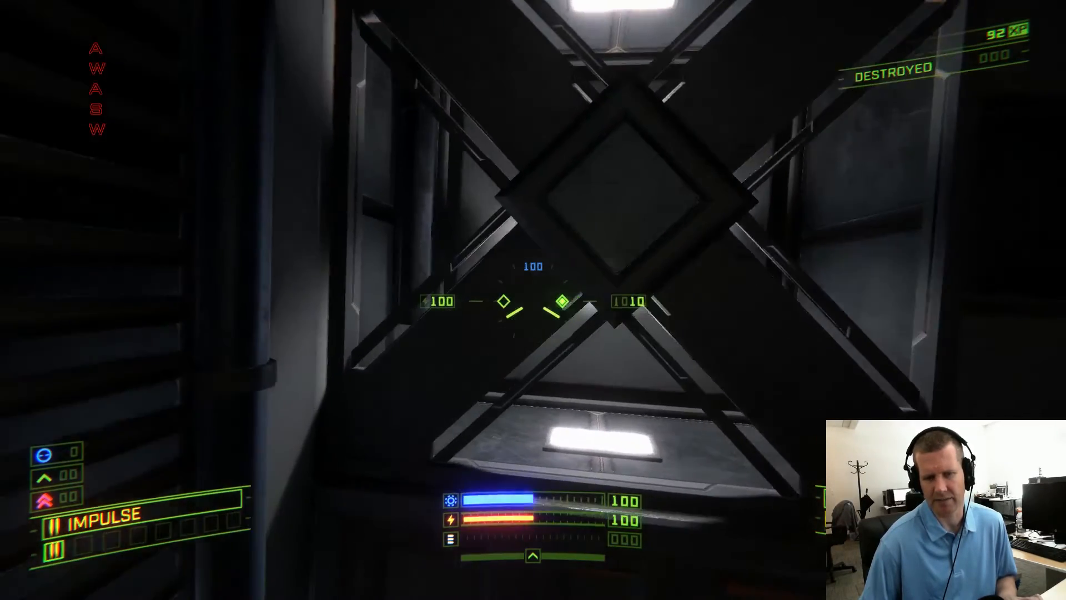
{"action": "key", "text": "d"}
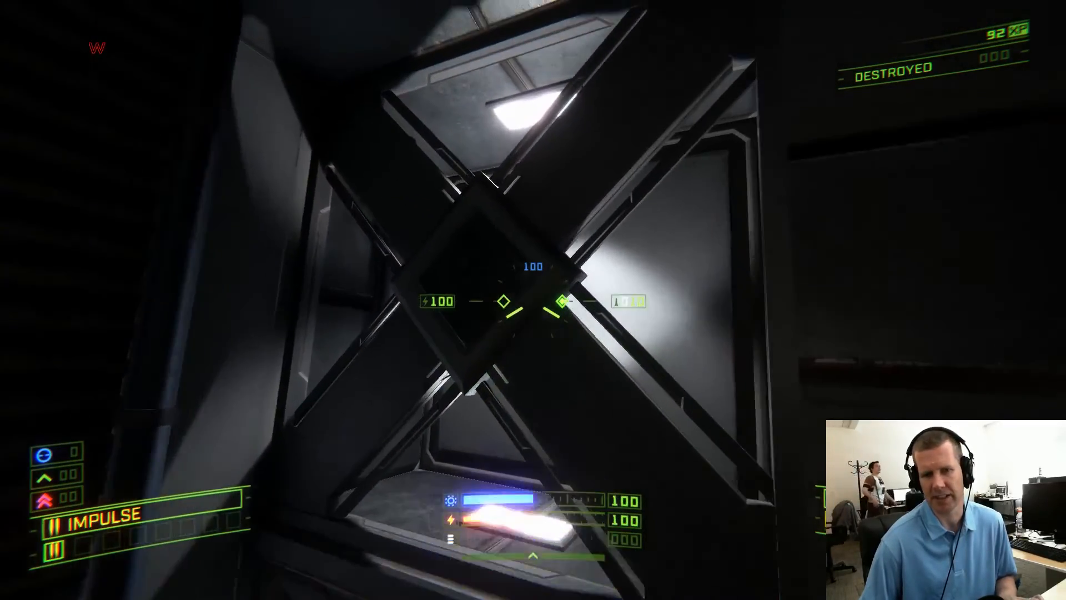
{"action": "key", "text": "s"}
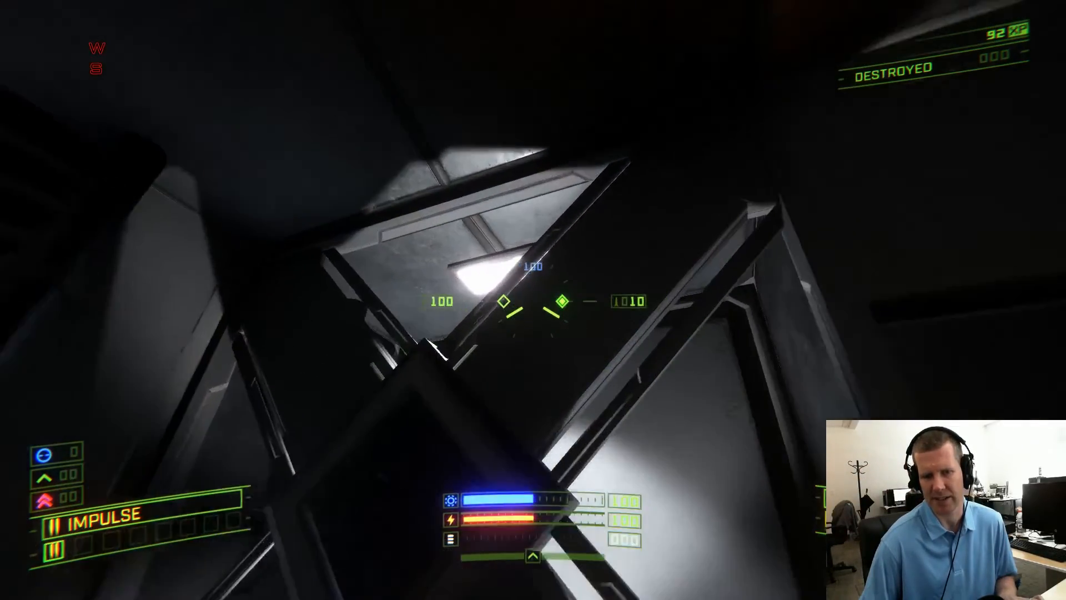
Fly up close to the X-shaped grate and back off to inspect its centre plate and the lit alcove behind it
{"action": "key", "text": "a"}
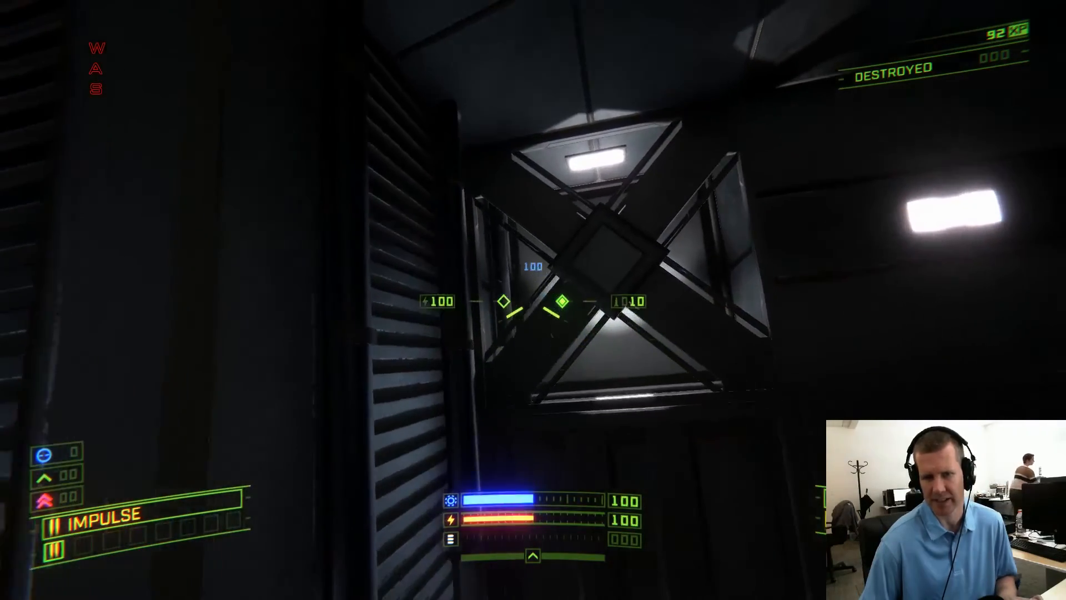
{"action": "key", "text": "a"}
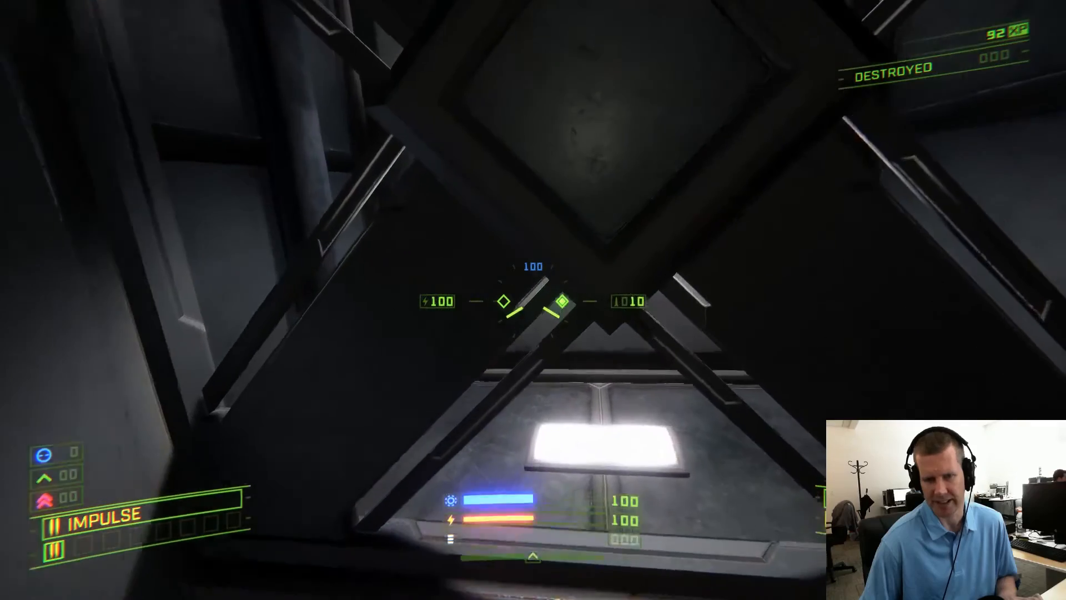
{"action": "key", "text": "d"}
{"action": "key", "text": "s"}
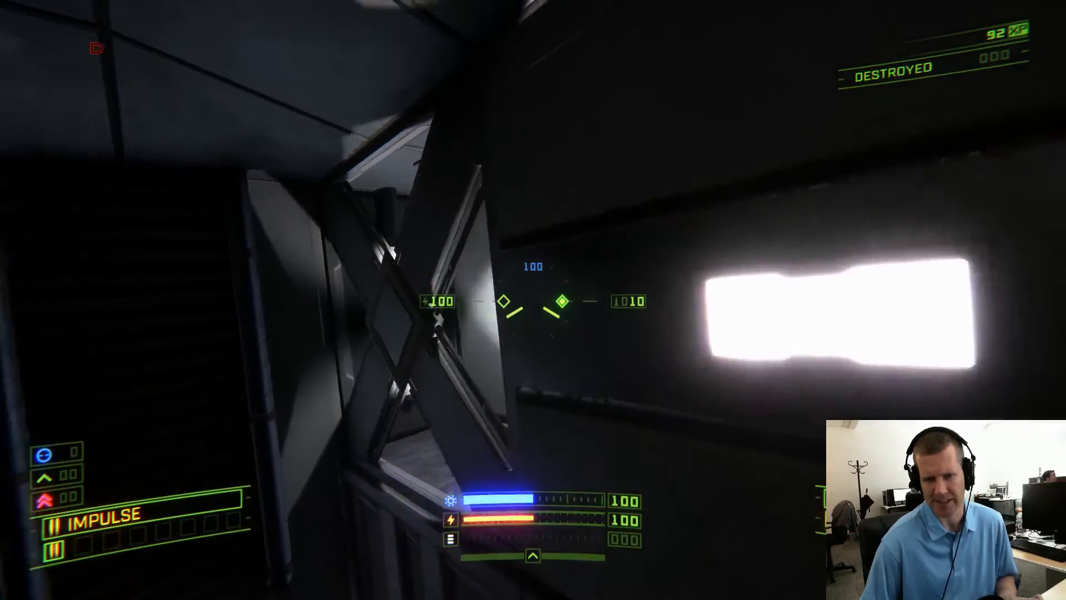
{"action": "key", "text": "a"}
{"action": "key", "text": "w"}
{"action": "key", "text": "d"}
{"action": "key", "text": "s"}
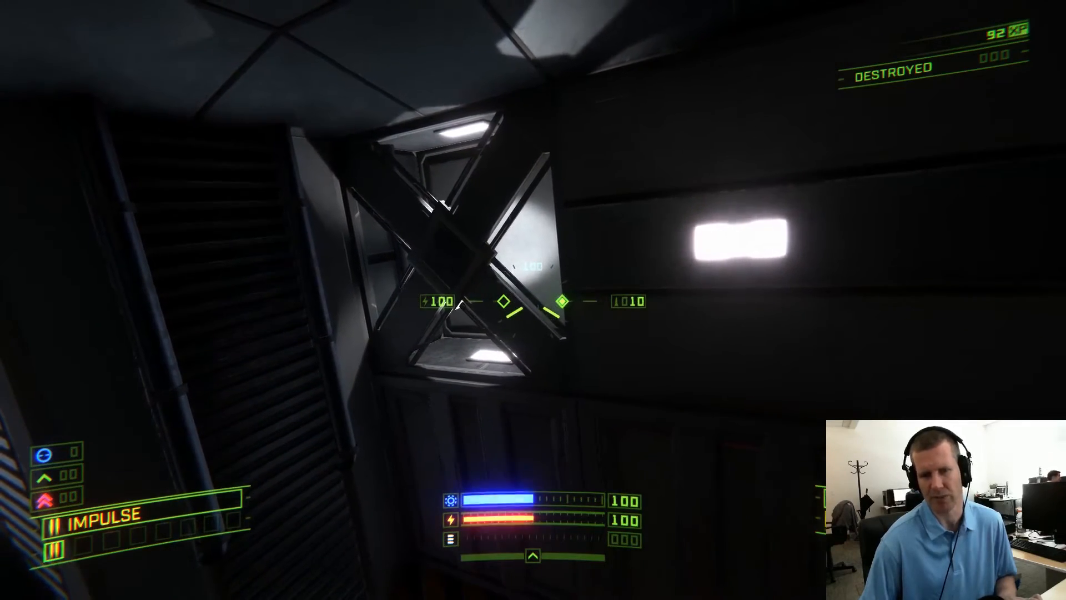
{"action": "key", "text": "s"}
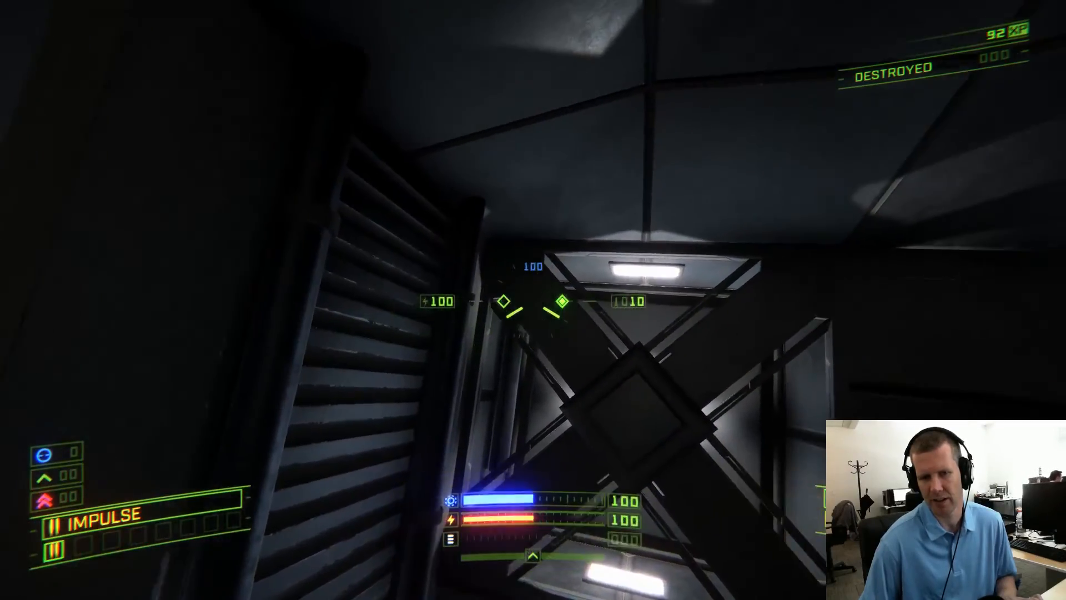
{"action": "key", "text": "s"}
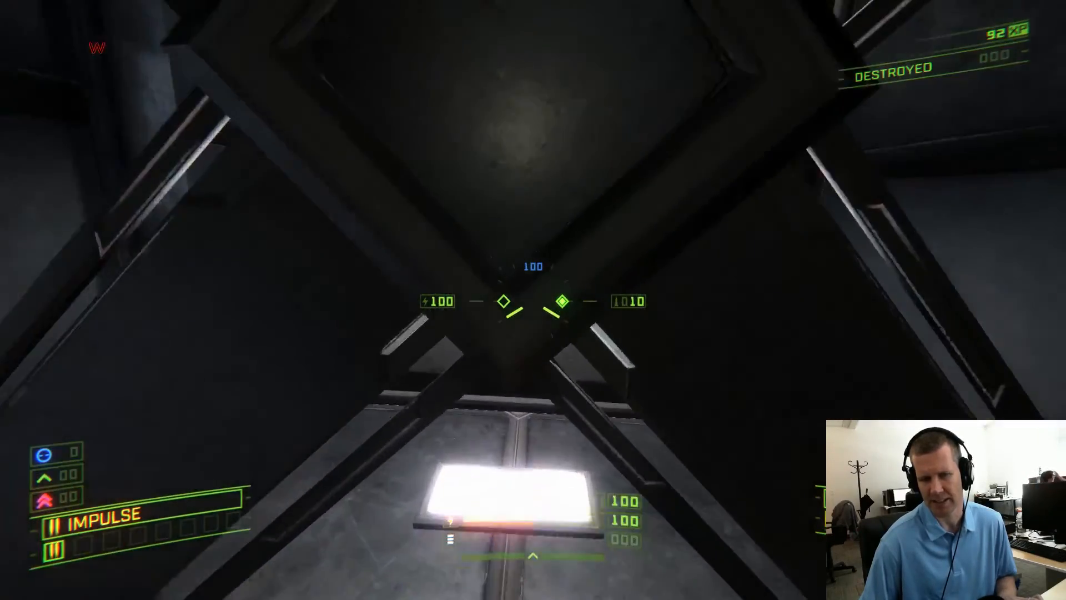
{"action": "key", "text": "w"}
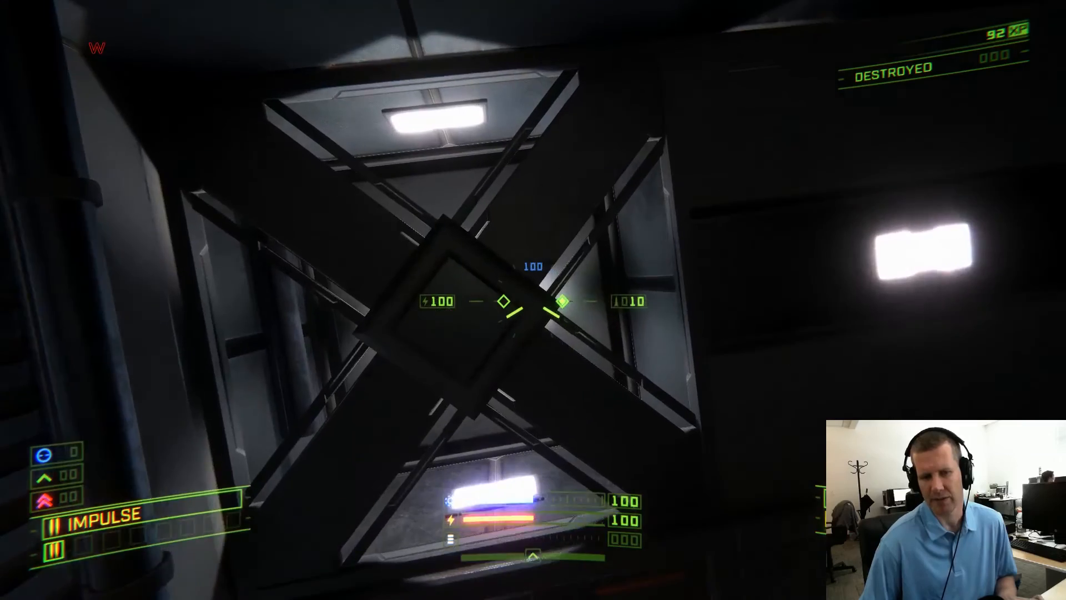
Circle in front of the alcove to compare oblique and head-on views of the grate and the shadows it casts
{"action": "key", "text": "d"}
{"action": "key", "text": "q"}
{"action": "key", "text": "w"}
{"action": "key", "text": "a"}
{"action": "key", "text": "w"}
{"action": "key", "text": "a"}
{"action": "key", "text": "s"}
{"action": "key", "text": "d"}
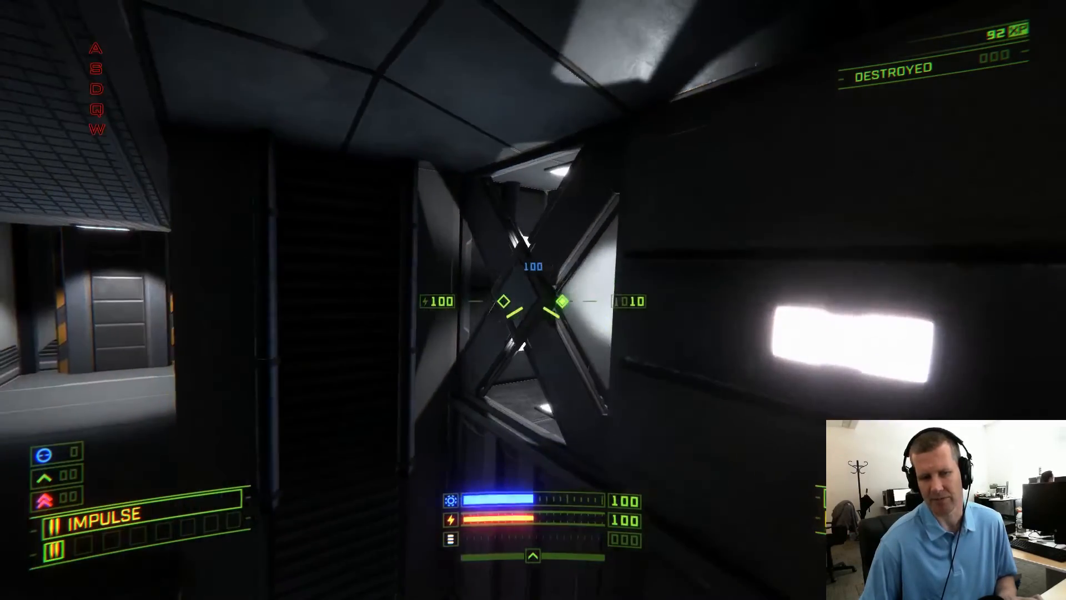
{"action": "key", "text": "d"}
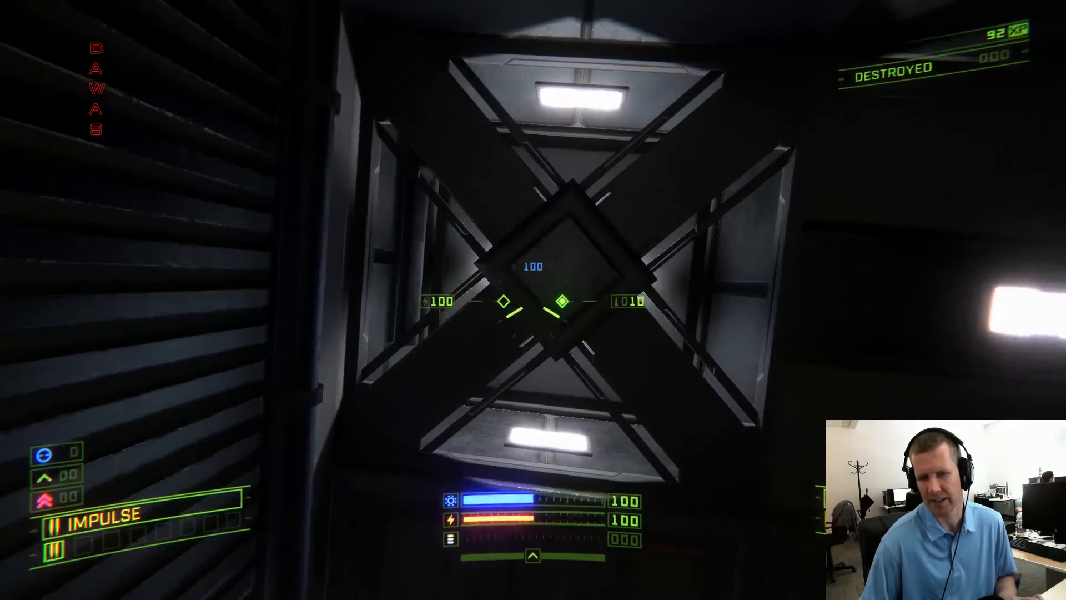
{"action": "key", "text": "e"}
{"action": "key", "text": "w"}
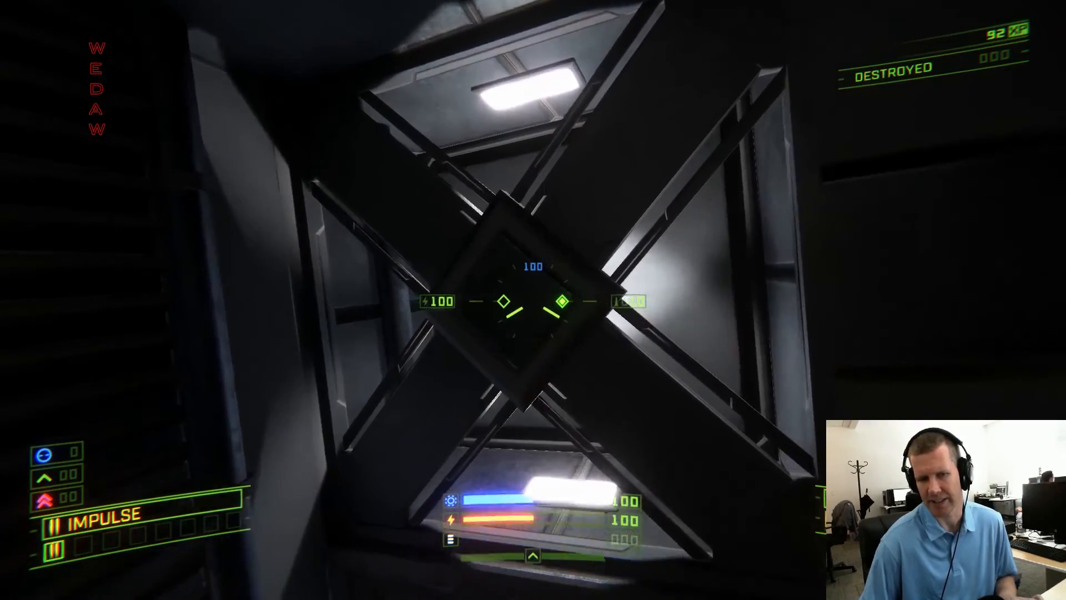
{"action": "key", "text": "s"}
{"action": "key", "text": "d"}
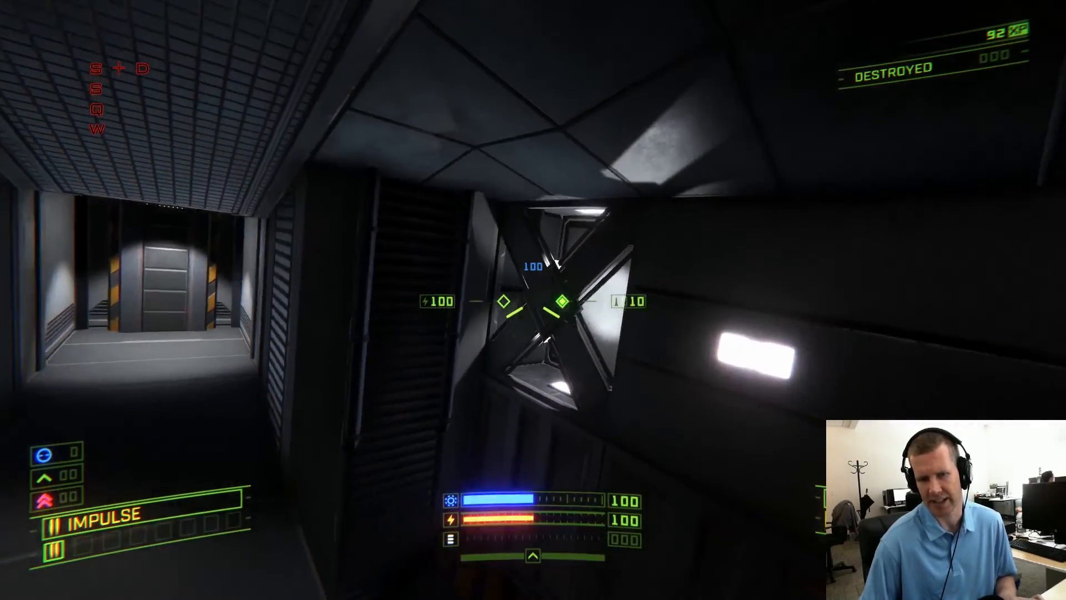
{"action": "key", "text": "a"}
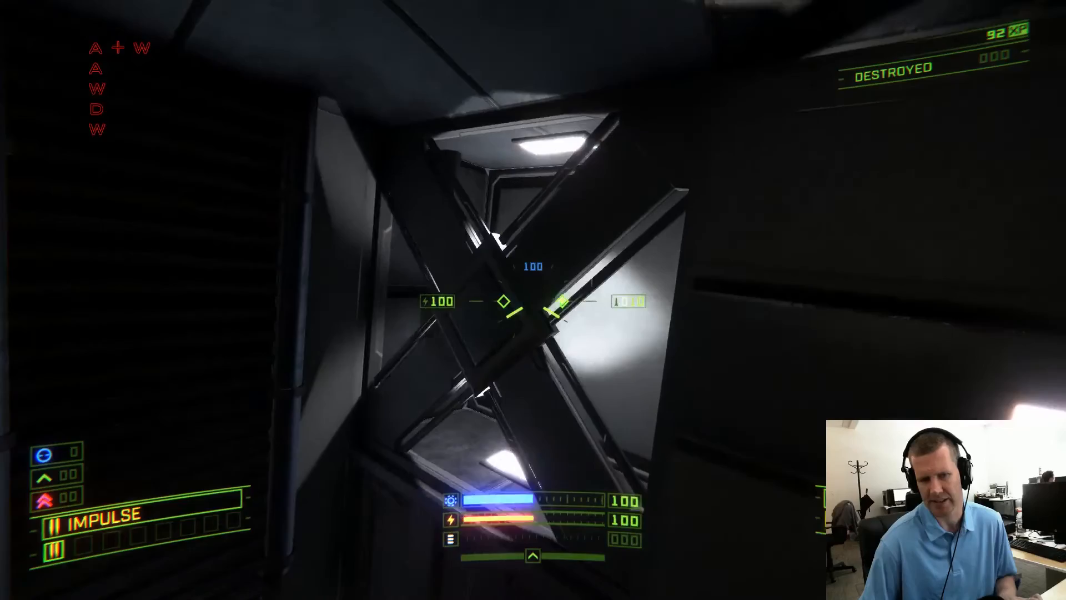
{"action": "key", "text": "w"}
{"action": "key", "text": "d"}
{"action": "key", "text": "s"}
{"action": "key", "text": "d"}
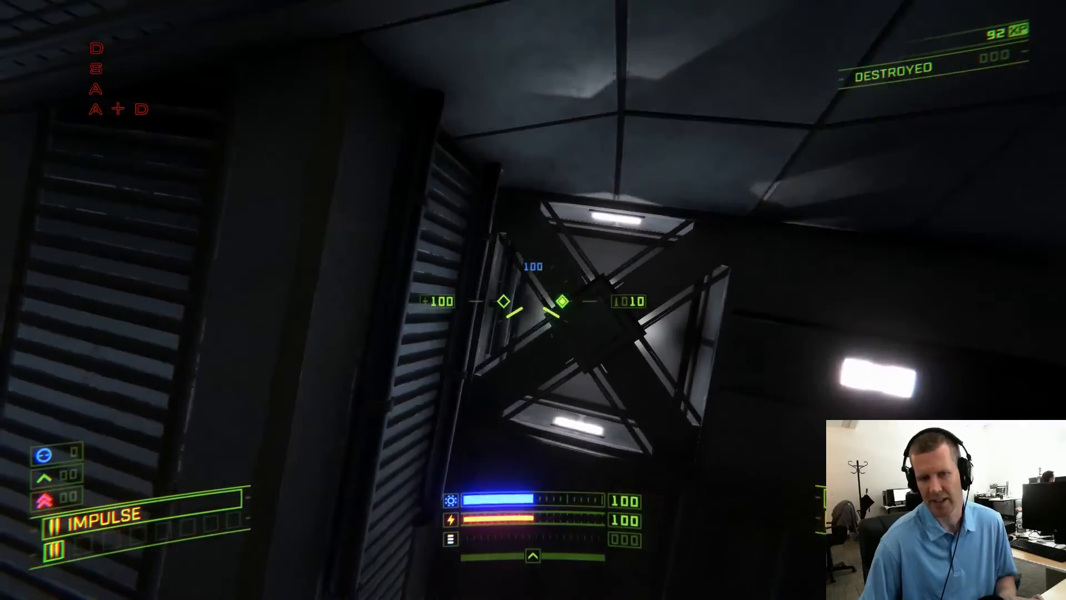
{"action": "key", "text": "w"}
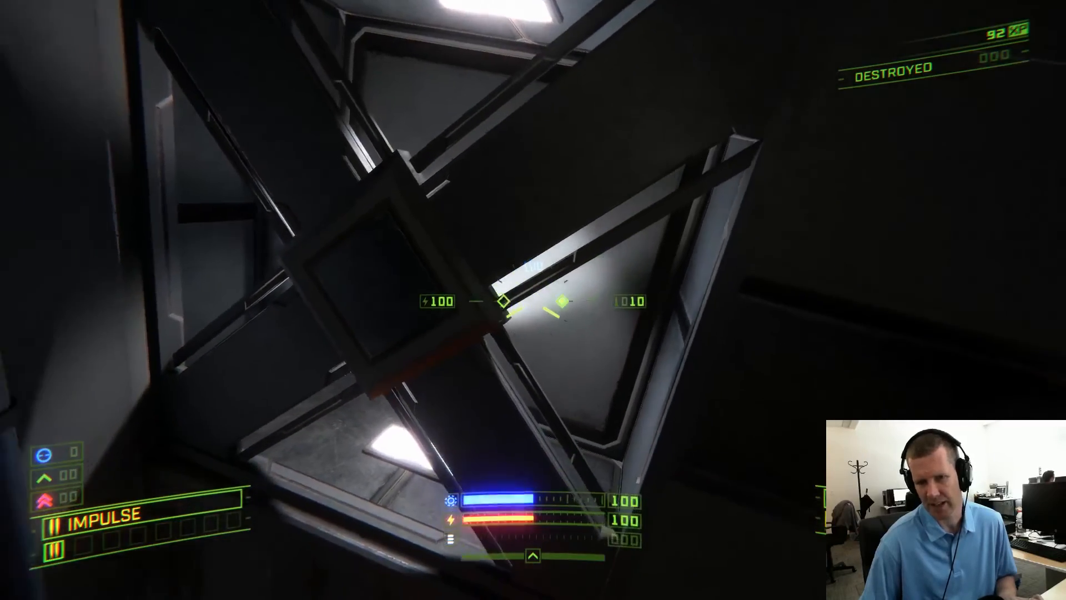
Fly against the grate and look through its gaps at the pipe, side walls and lights inside the alcove
{"action": "key", "text": "w"}
{"action": "key", "text": "a"}
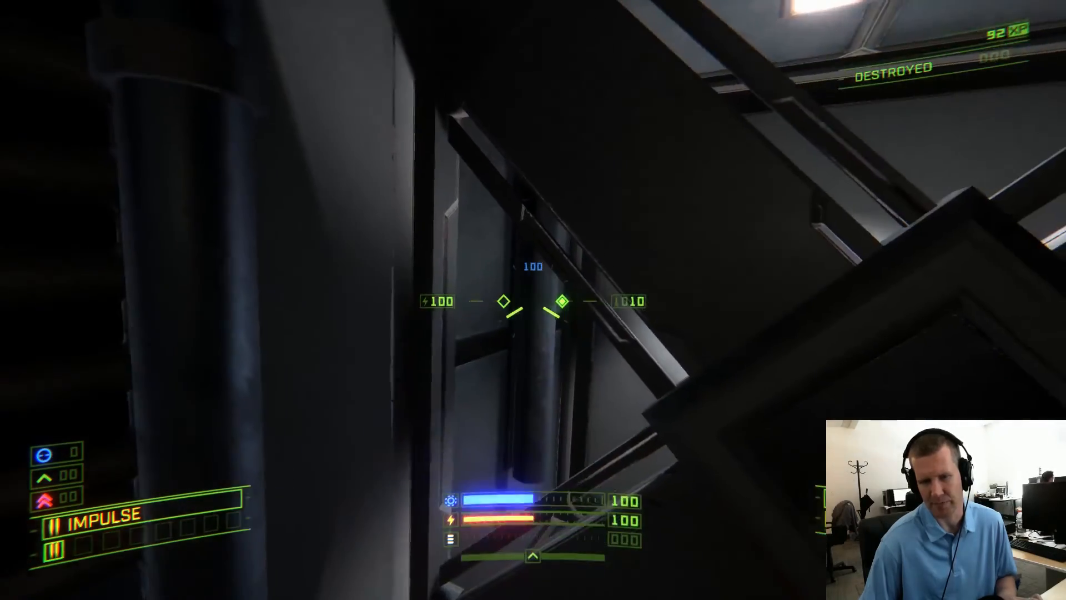
{"action": "key", "text": "w"}
{"action": "key", "text": "d"}
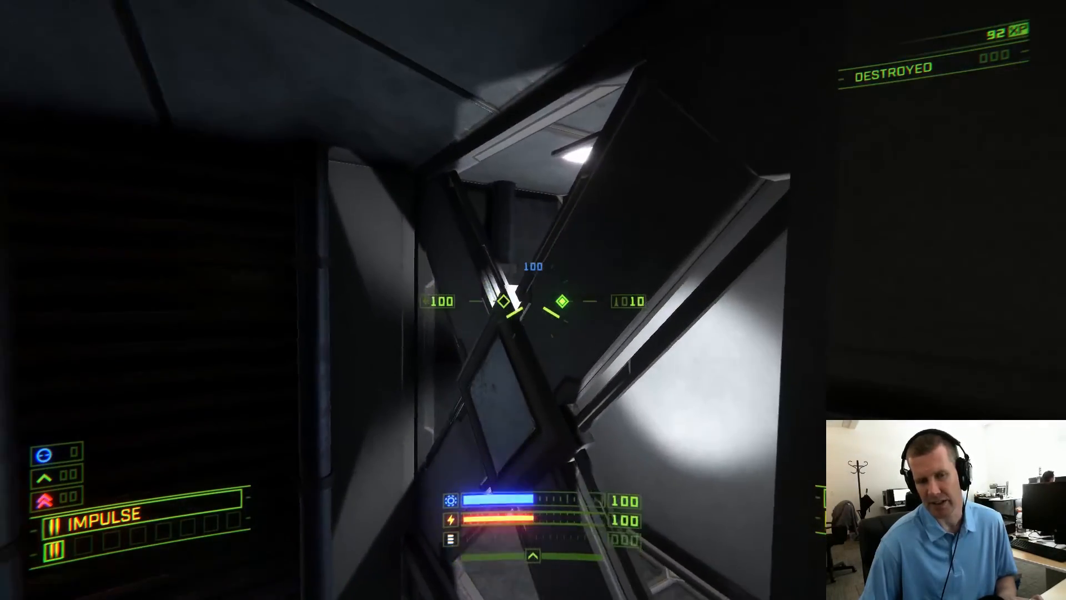
{"action": "key", "text": "w"}
{"action": "key", "text": "s"}
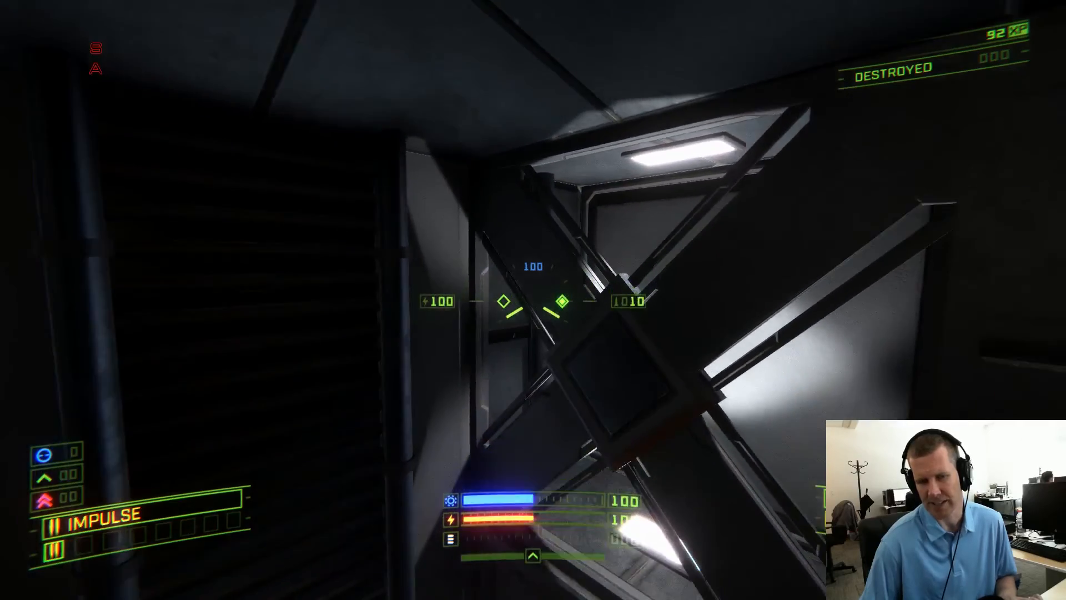
{"action": "key", "text": "a"}
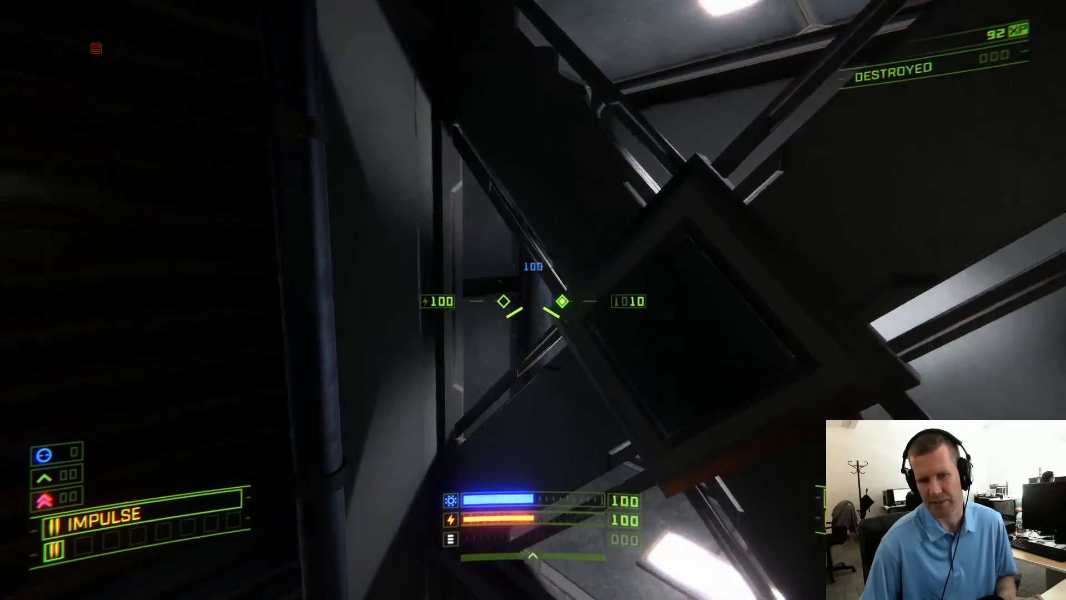
{"action": "key", "text": "w"}
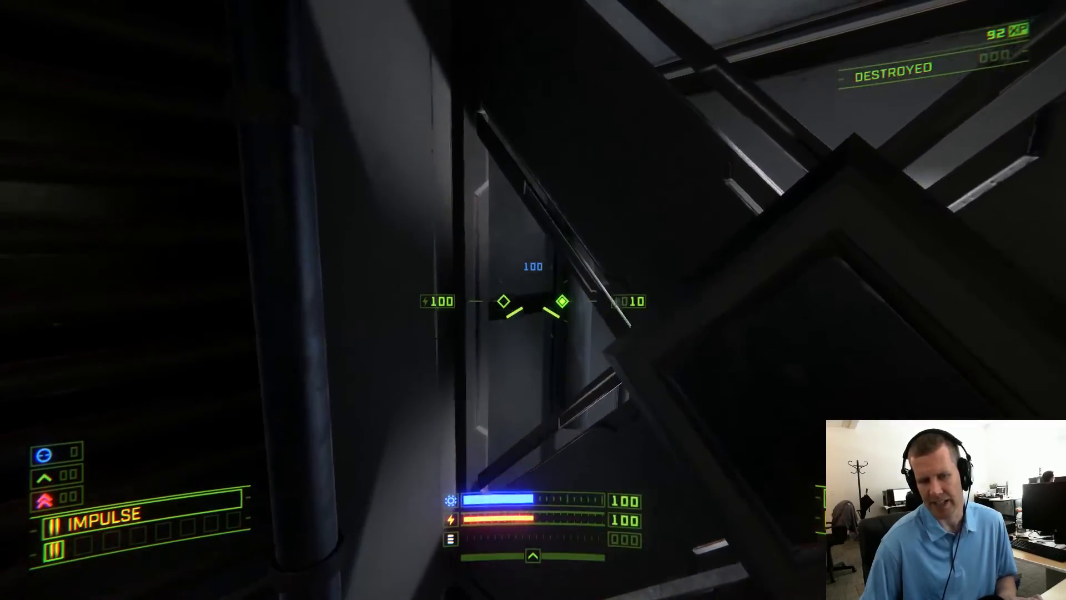
{"action": "key", "text": "w"}
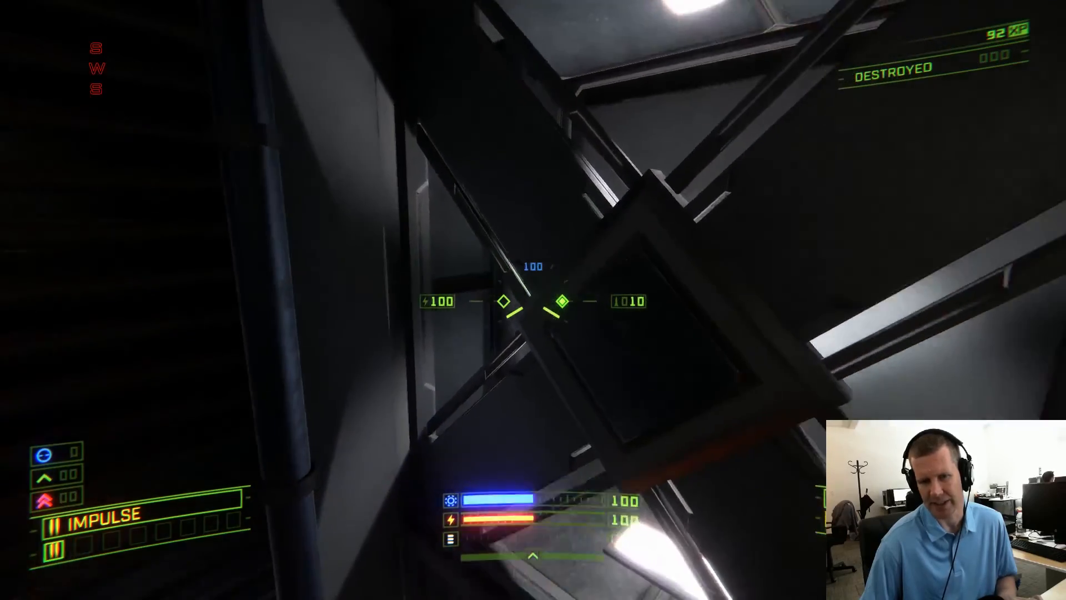
{"action": "key", "text": "a"}
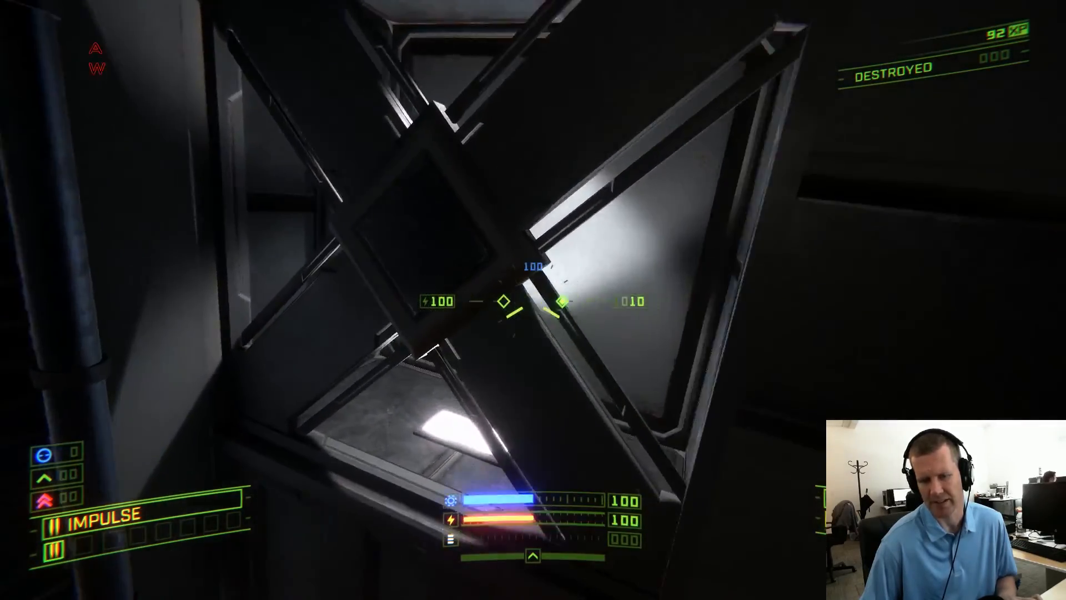
{"action": "key", "text": "s"}
{"action": "key", "text": "e"}
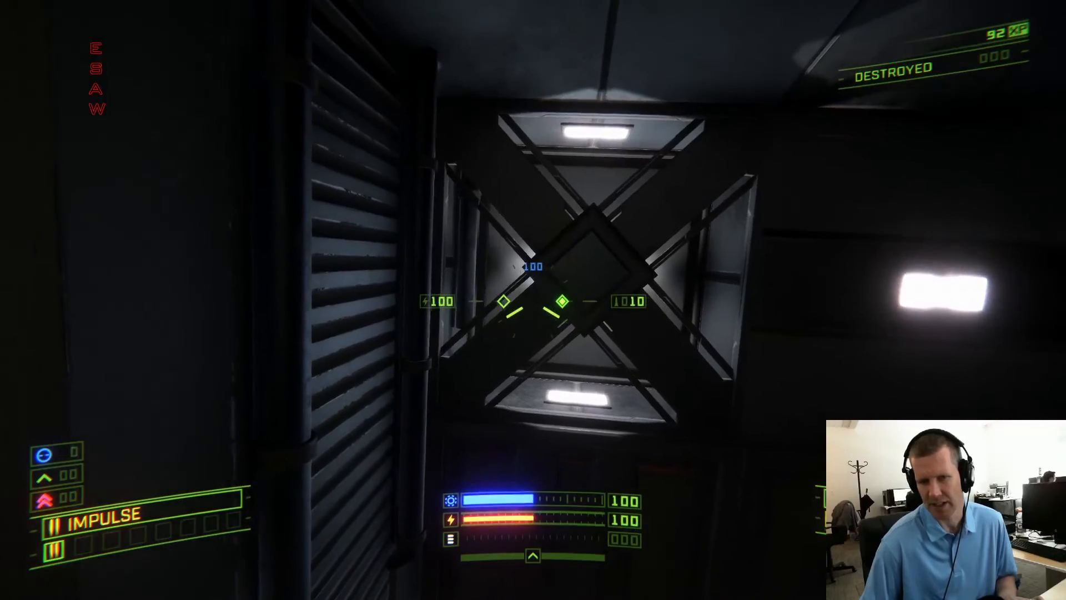
Back away from the alcove and look over the surrounding wall lights, the corridor and the opposite wall
{"action": "key", "text": "d"}
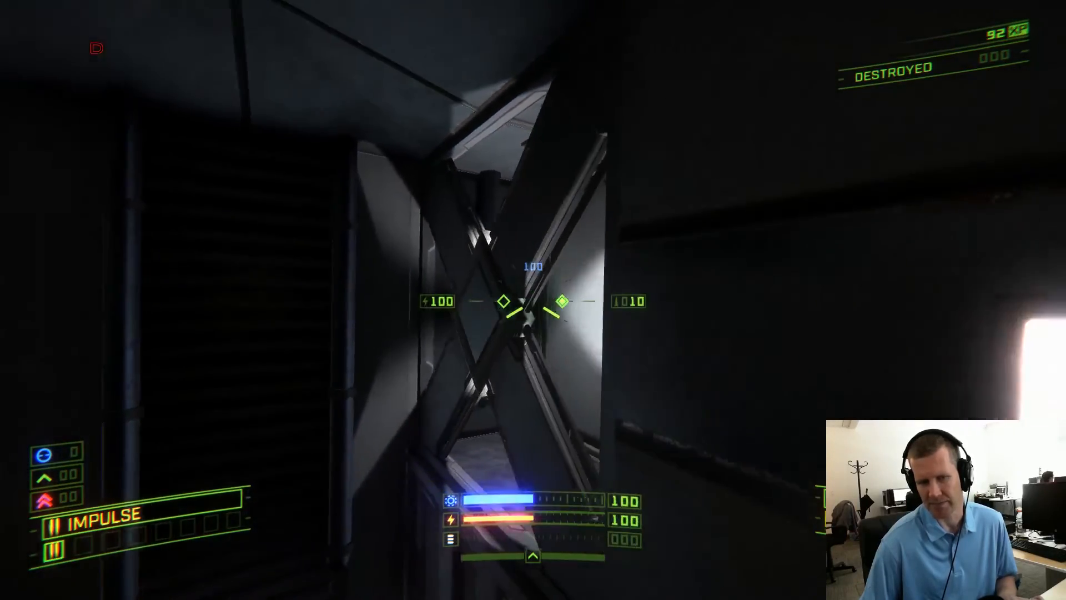
{"action": "key", "text": "a"}
{"action": "key", "text": "w"}
{"action": "key", "text": "s"}
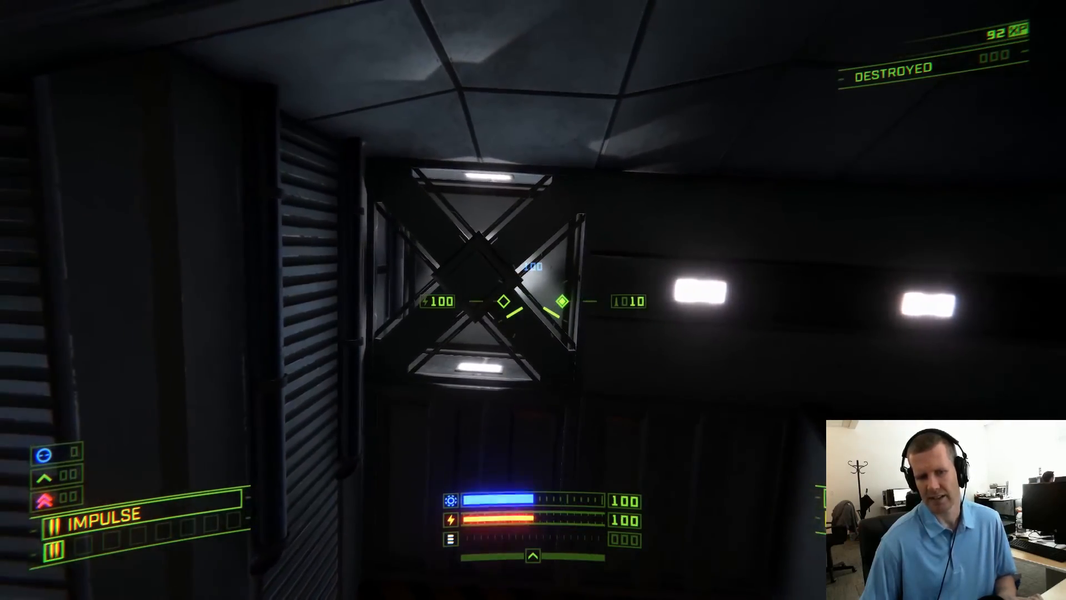
{"action": "key", "text": "s"}
{"action": "key", "text": "d"}
{"action": "key", "text": "w"}
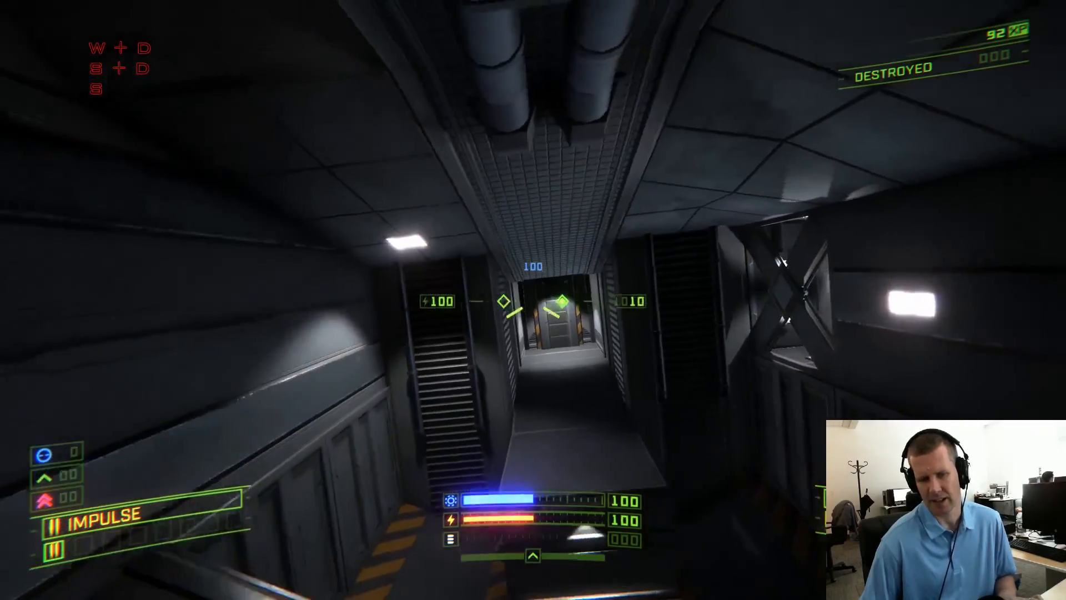
{"action": "key", "text": "q"}
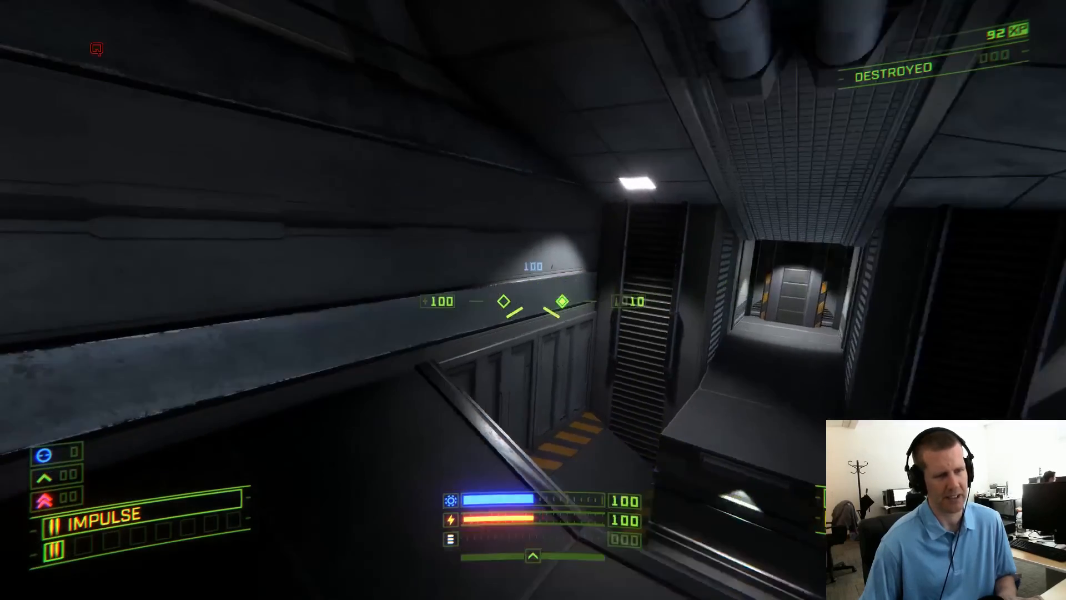
Pause and resume the mission, and view the alcove together with the whole corridor from farther back
{"action": "key", "text": "Escape"}
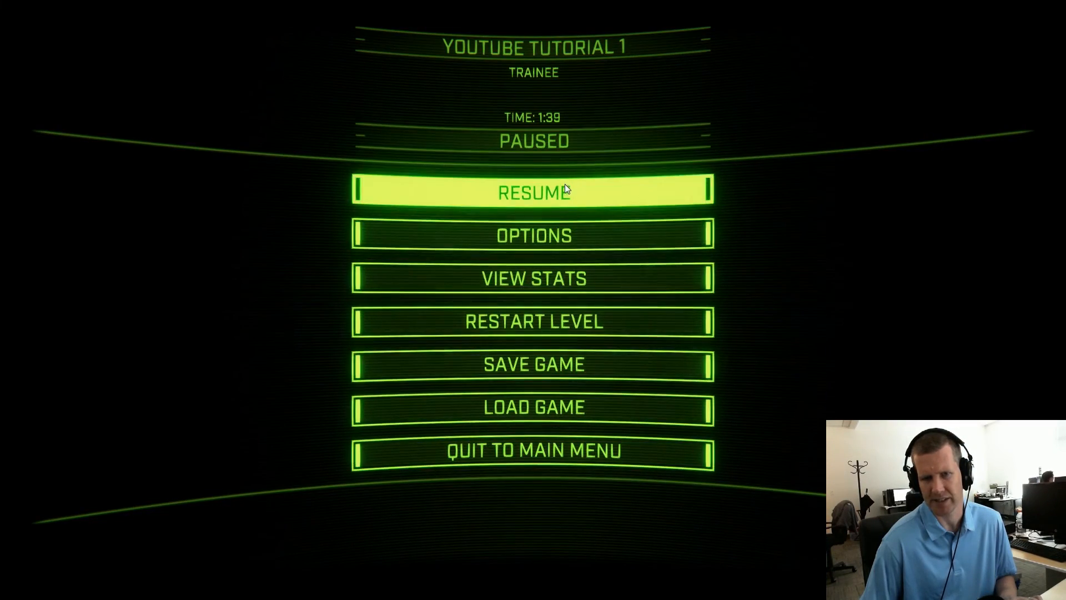
{"action": "left_click", "coordinate": [565, 189]}
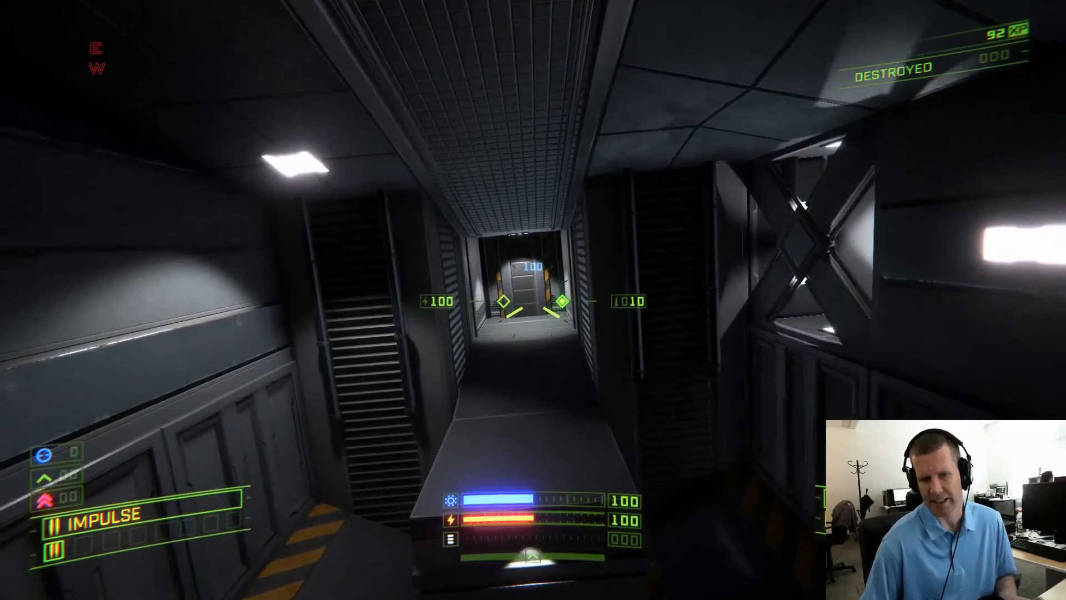
{"action": "key", "text": "q"}
{"action": "key", "text": "w"}
{"action": "key", "text": "s"}
{"action": "key", "text": "a"}
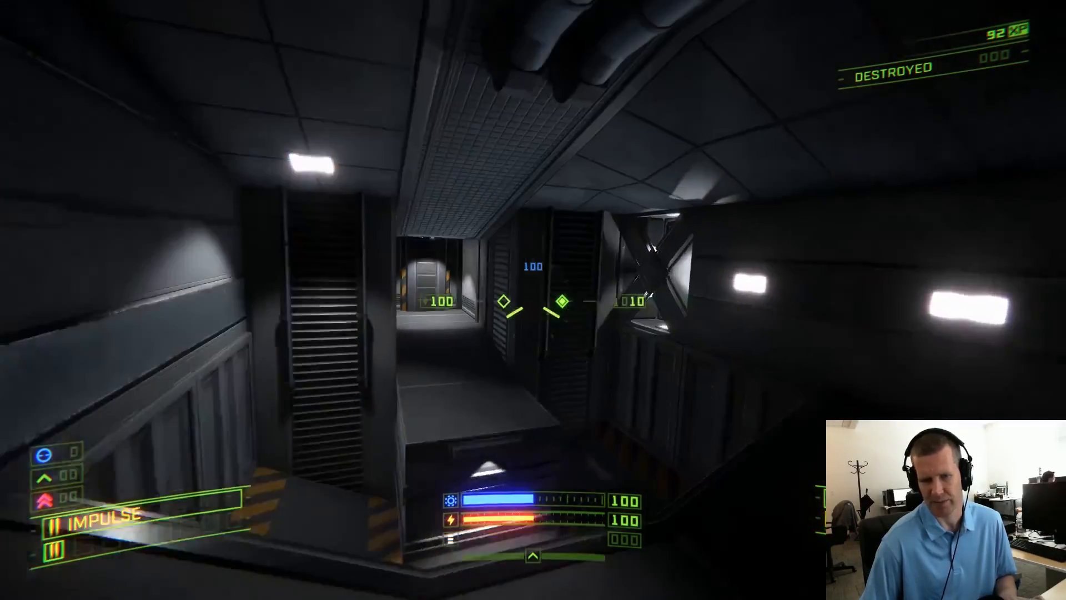
{"action": "key", "text": "w"}
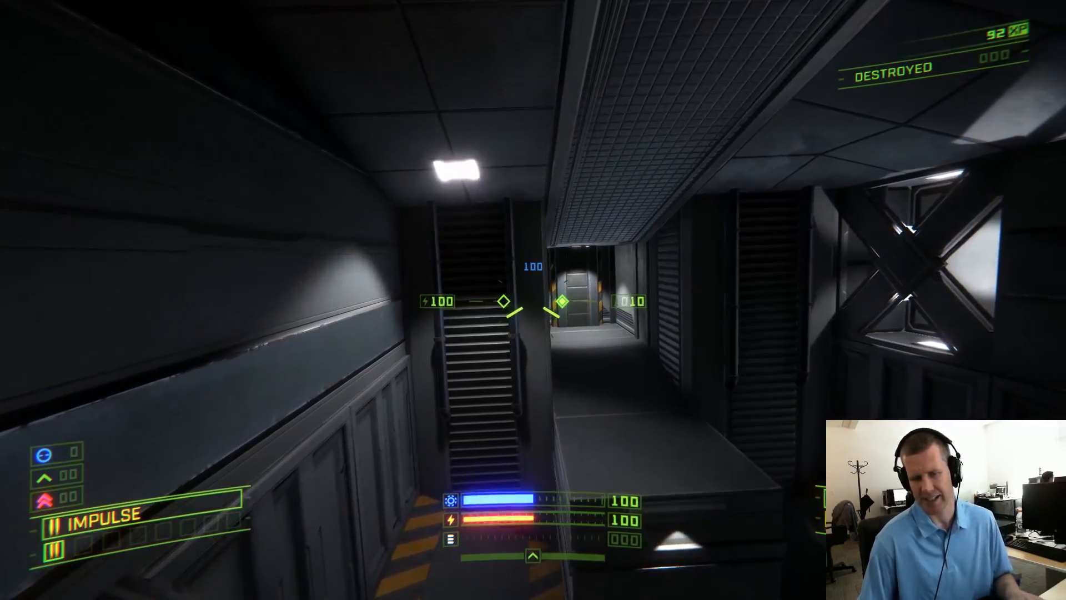